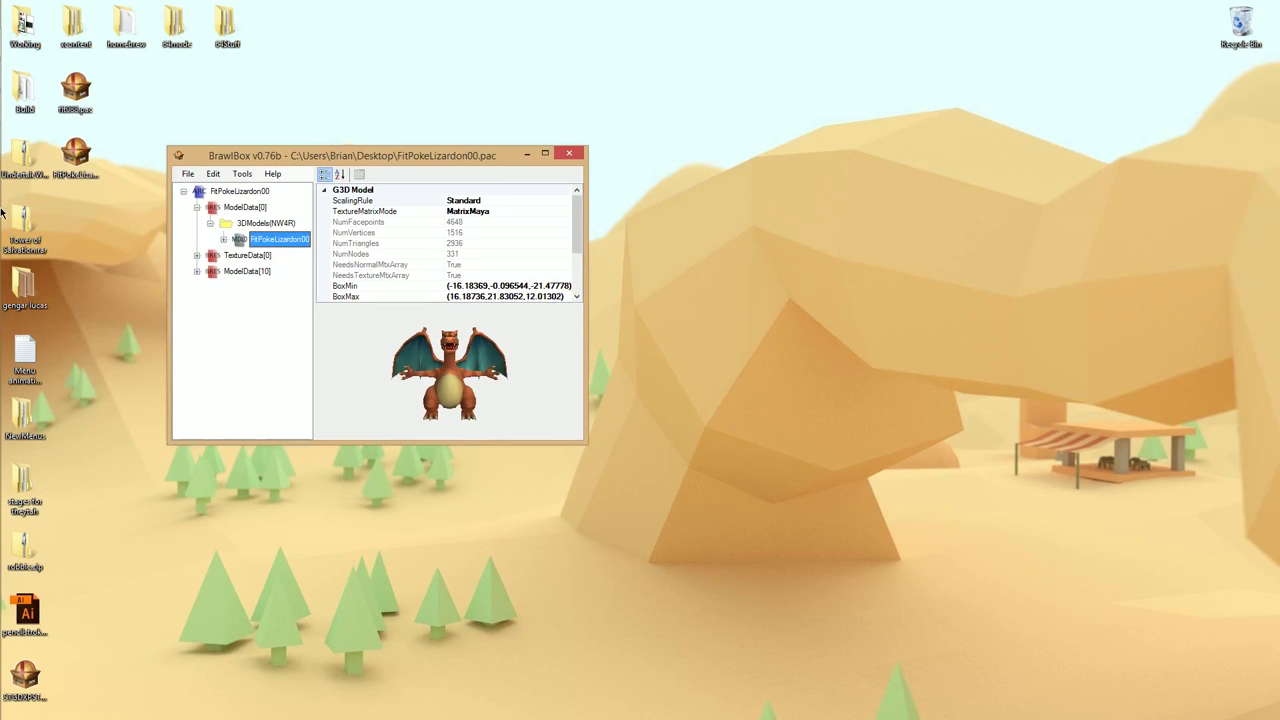
mouse_move(2, 210)
mouse_move(22, 105)
left_click_drag(446, 163, 433, 140)
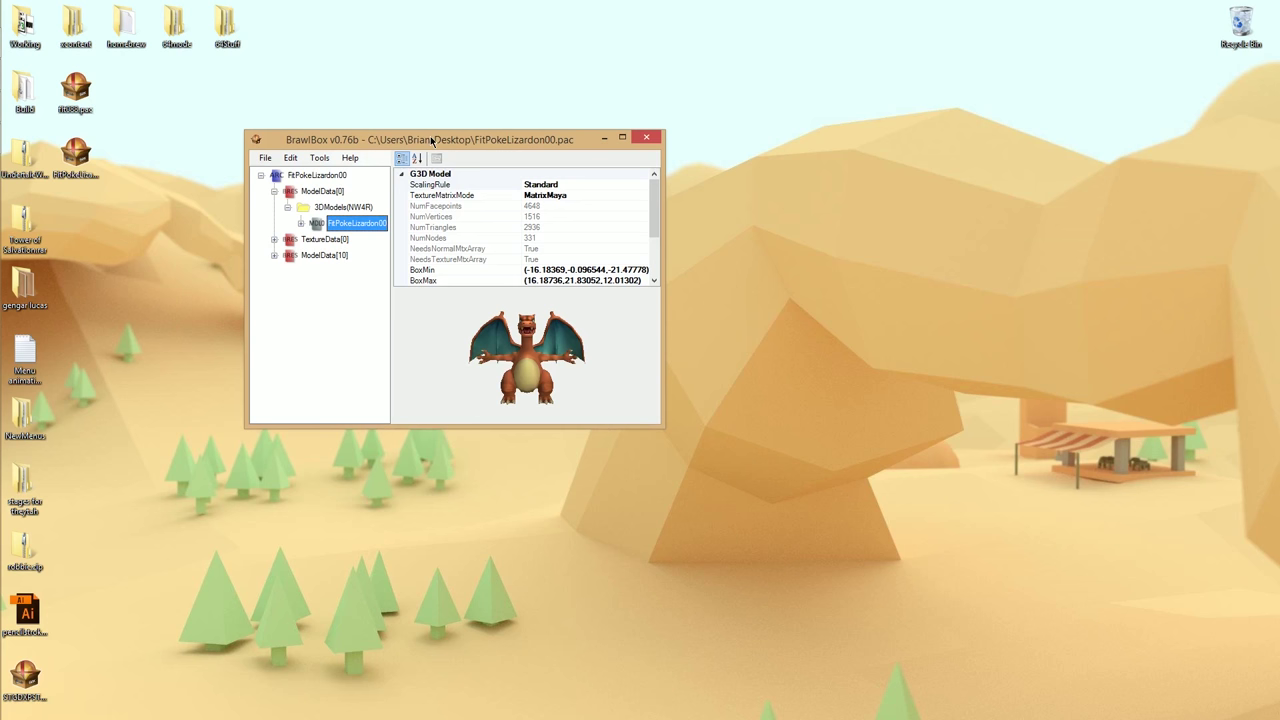
left_click_drag(432, 140, 561, 141)
Switch to 3ds Max, reset the untitled scene, and minimize the program.
mouse_move(20, 112)
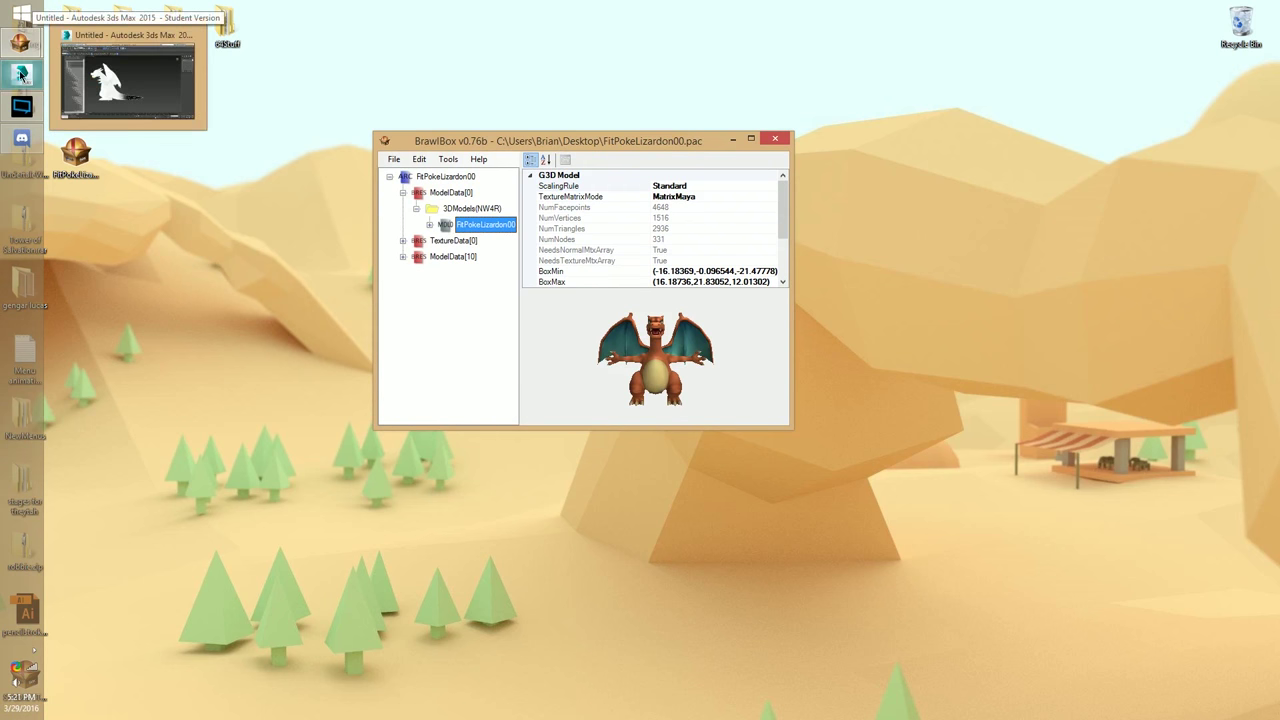
left_click(21, 75)
left_click(18, 12)
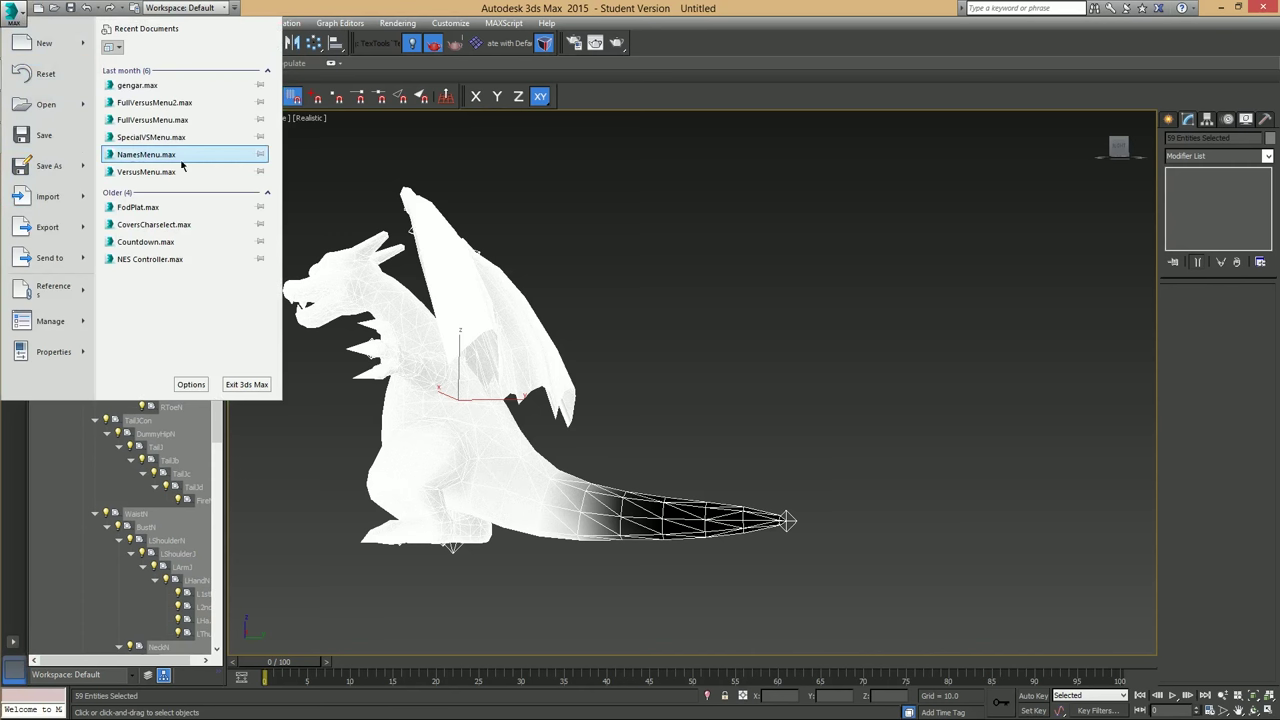
left_click(24, 74)
left_click(634, 386)
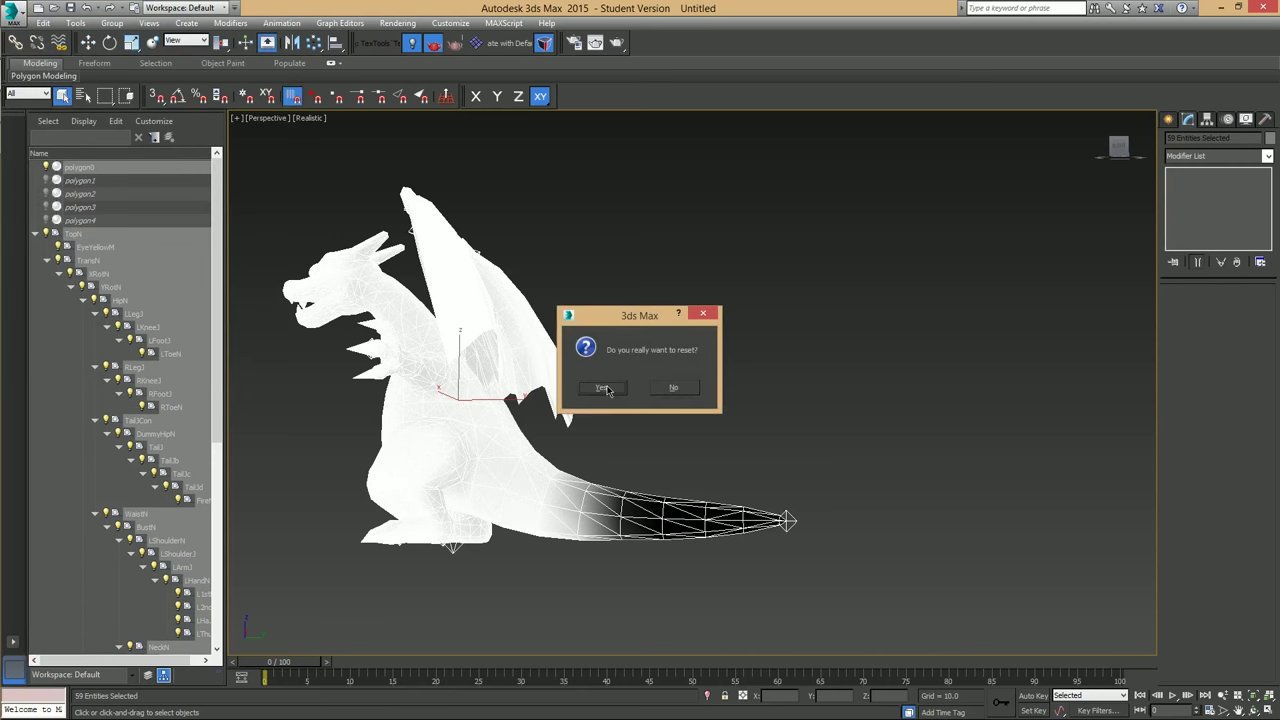
left_click(603, 386)
left_click(1221, 7)
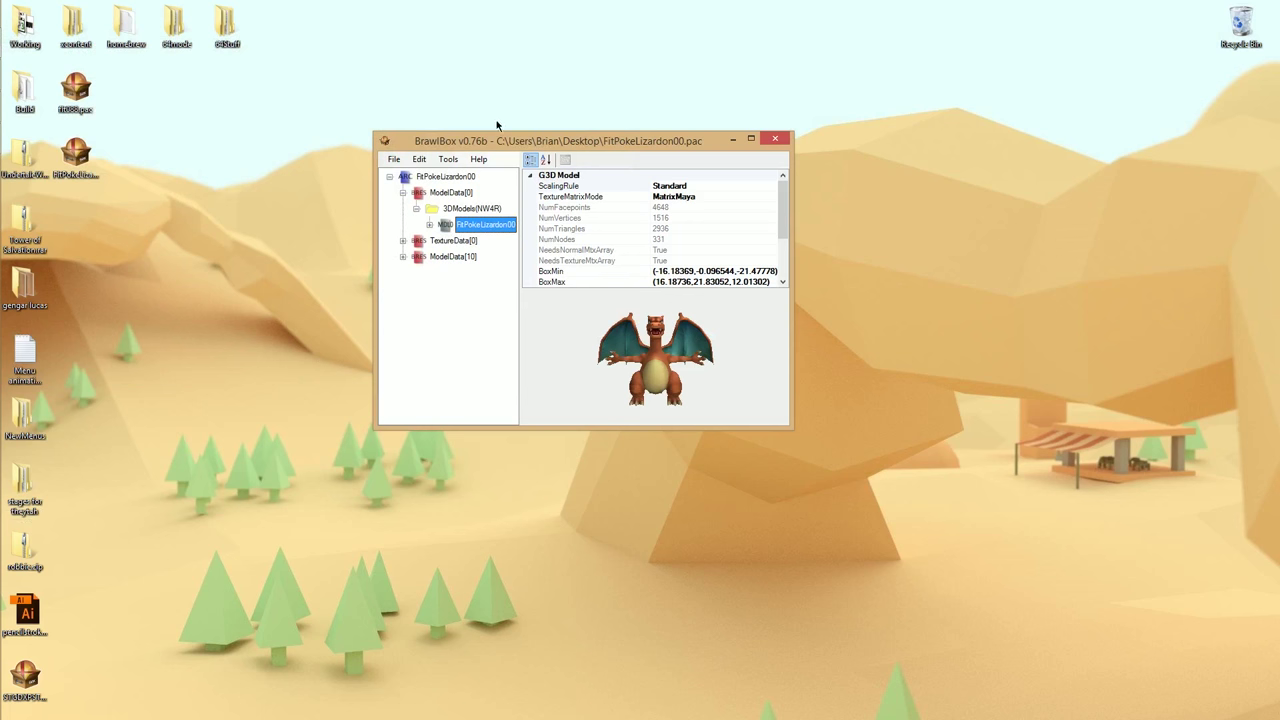
Expand the FitPokeLizardon00 model node and snap the BrawlBox window to half of the screen.
left_click_drag(496, 141, 505, 5)
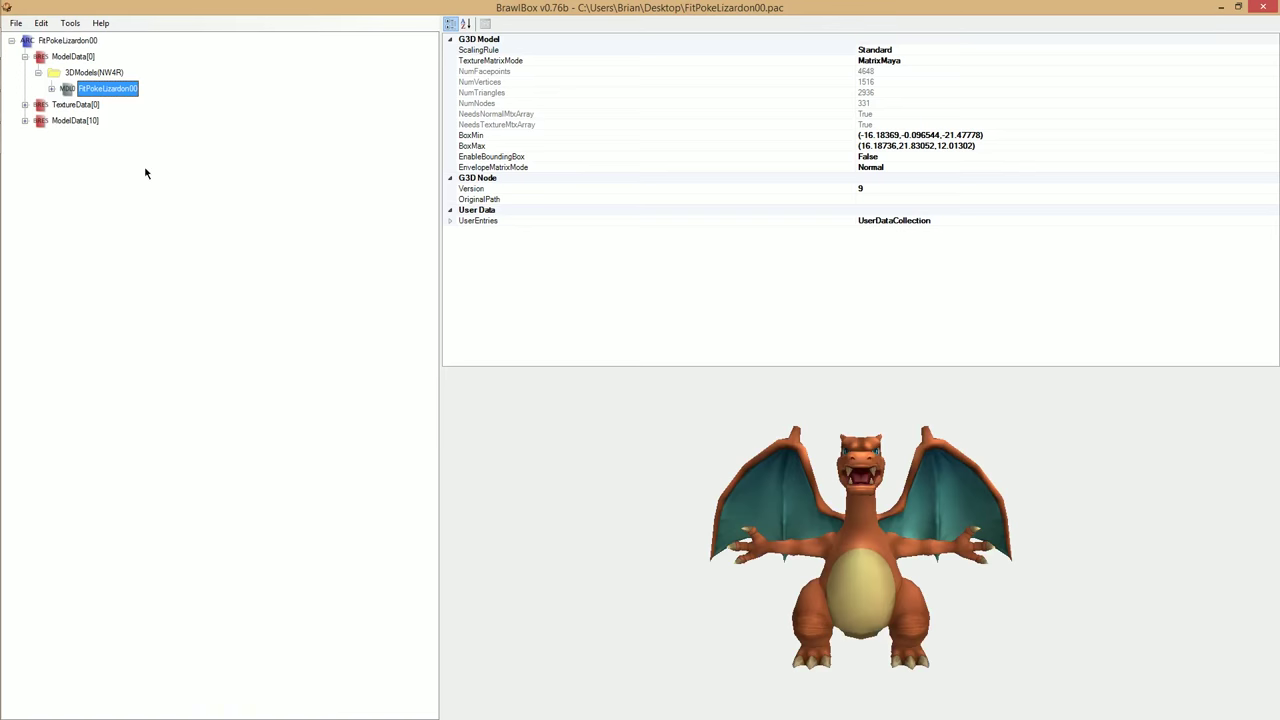
left_click_drag(198, 11, 536, 192)
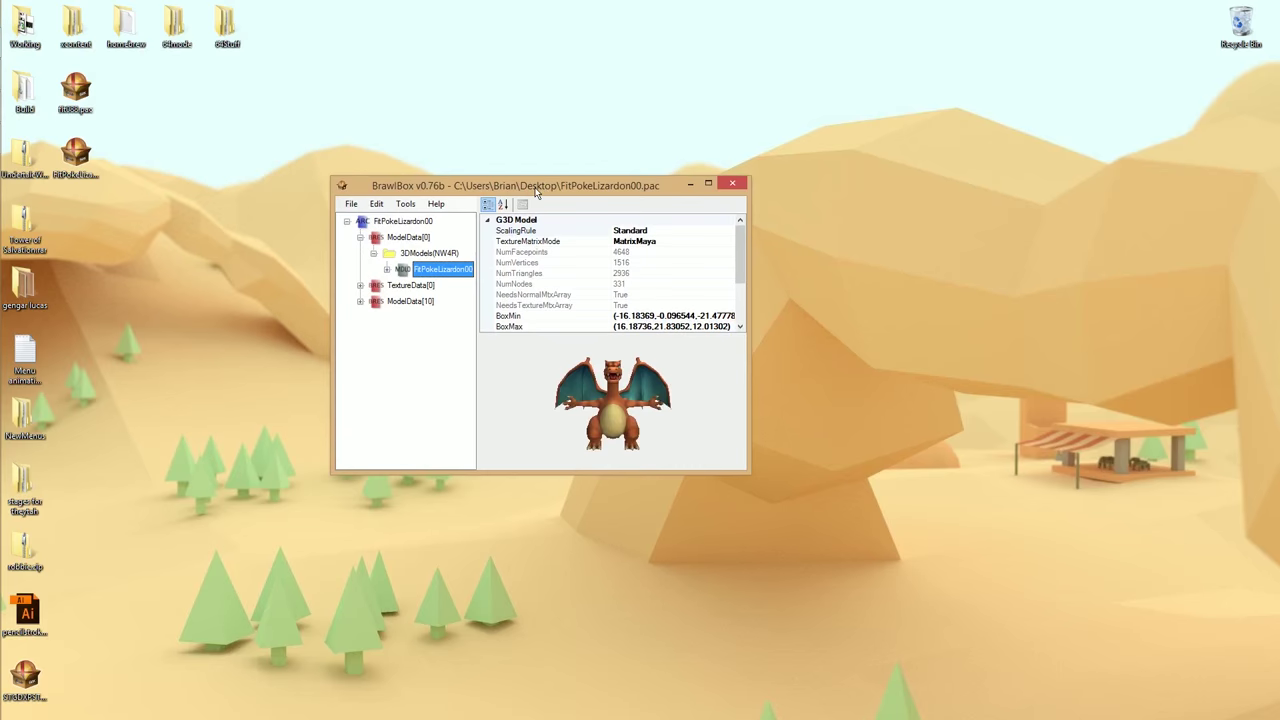
left_click(387, 269)
left_click_drag(440, 185, 1276, 240)
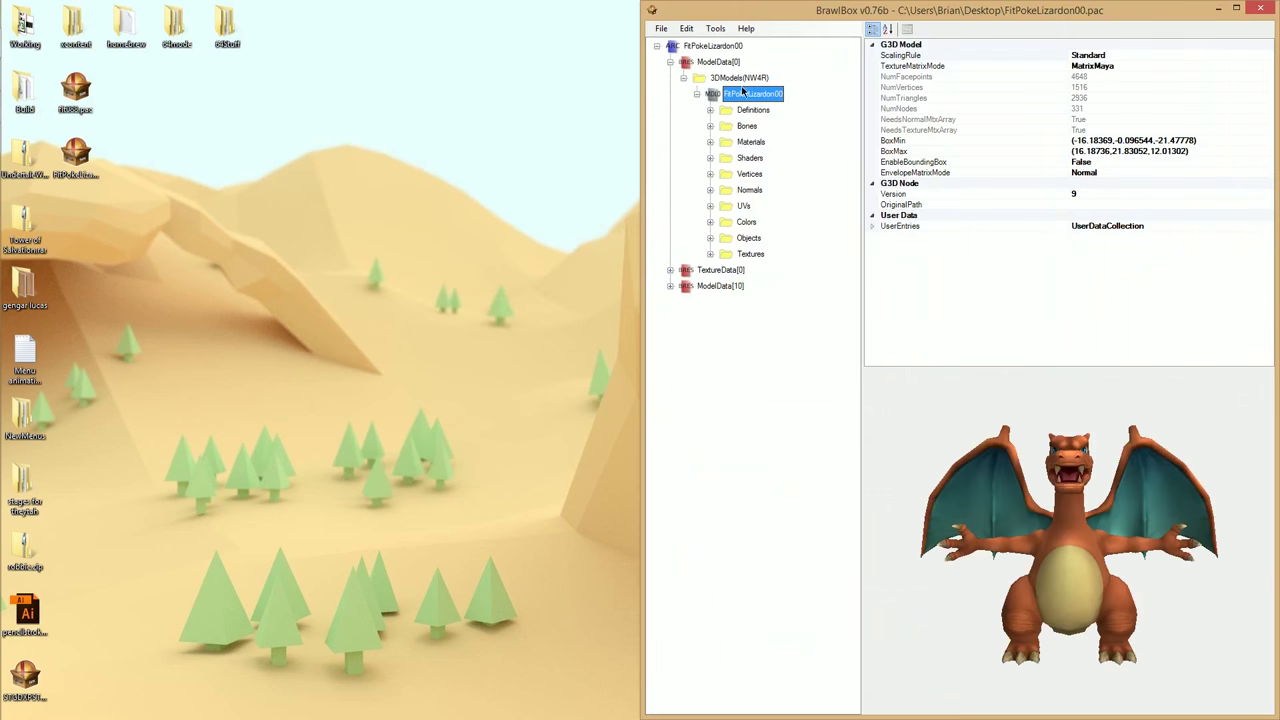
Add a new model animation to ModelData[0] and name it ZardPose.
left_click(705, 61)
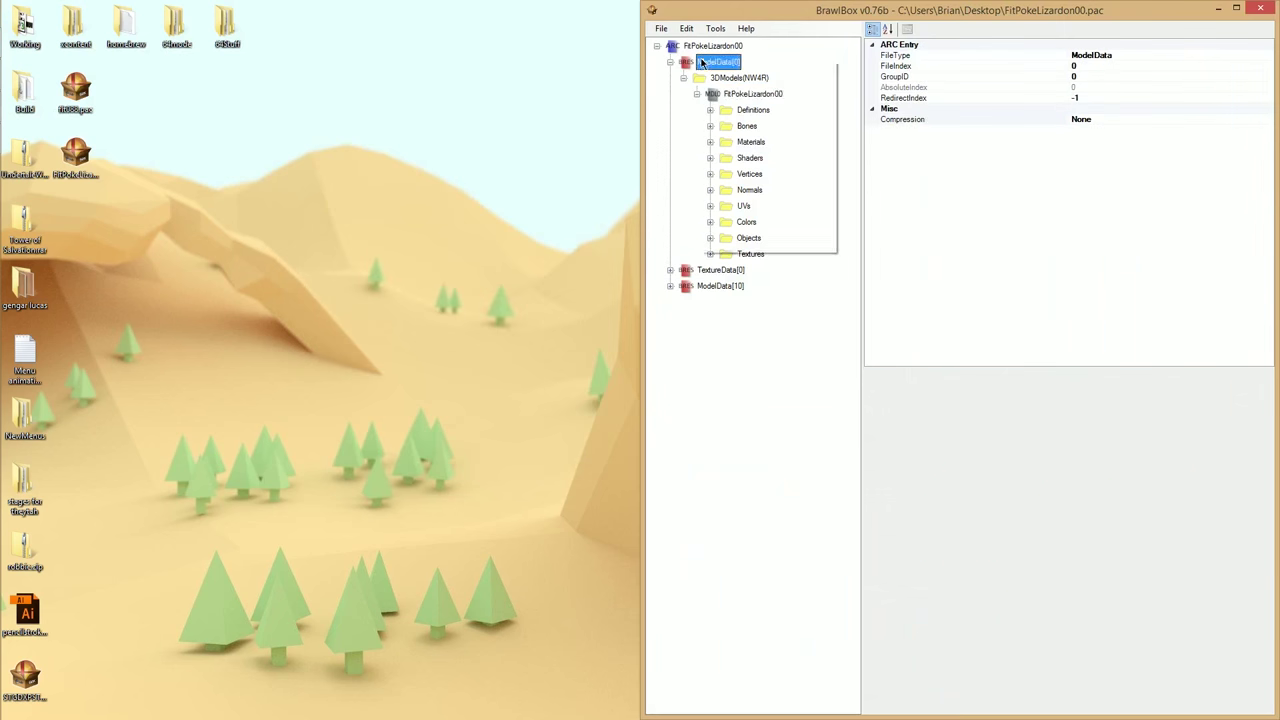
right_click(705, 62)
mouse_move(784, 67)
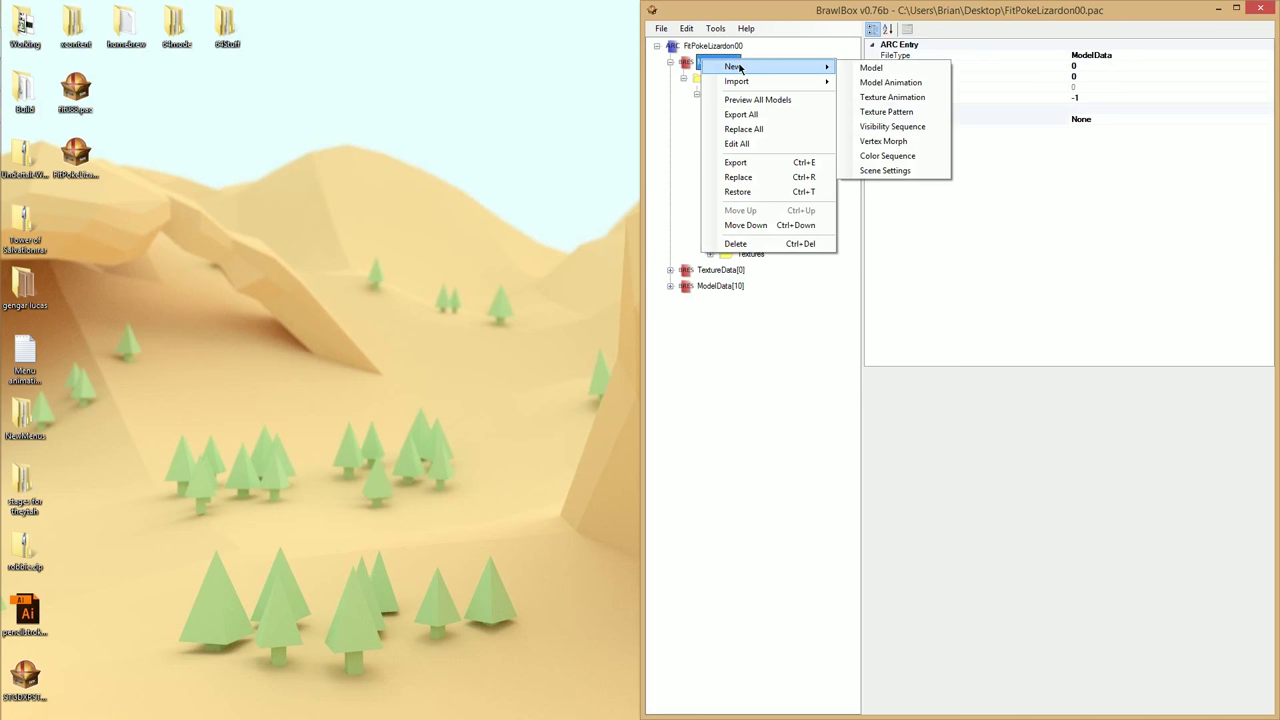
left_click(893, 83)
left_click(738, 287)
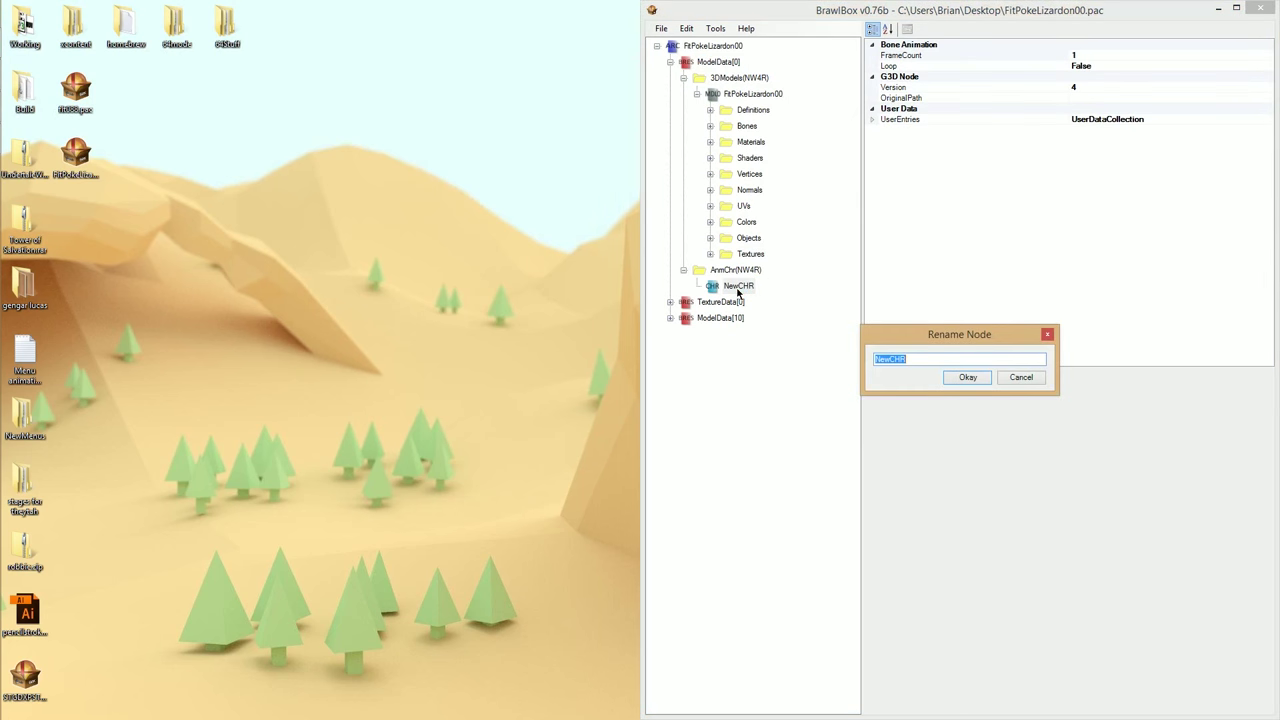
type("ZardPose")
key("Return")
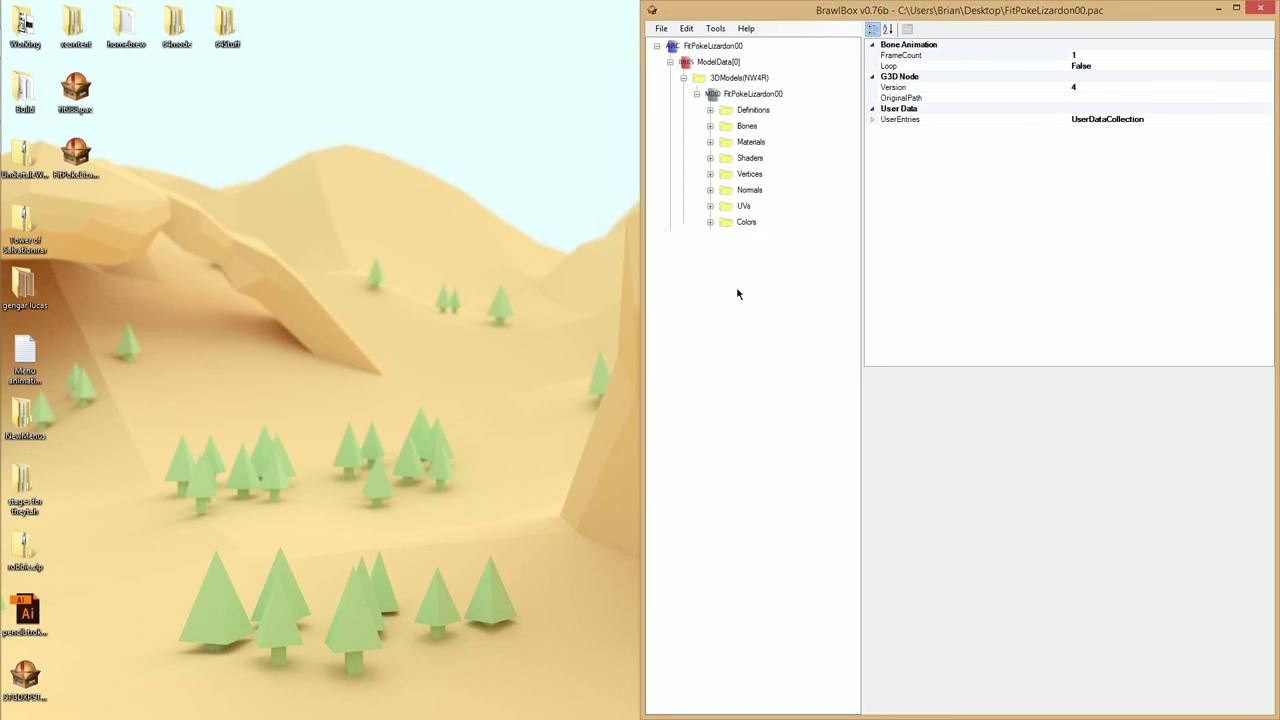
Export the ZardPose animation to the Desktop as ZardPose.chr0 and delete it from the archive.
key("ctrl+e")
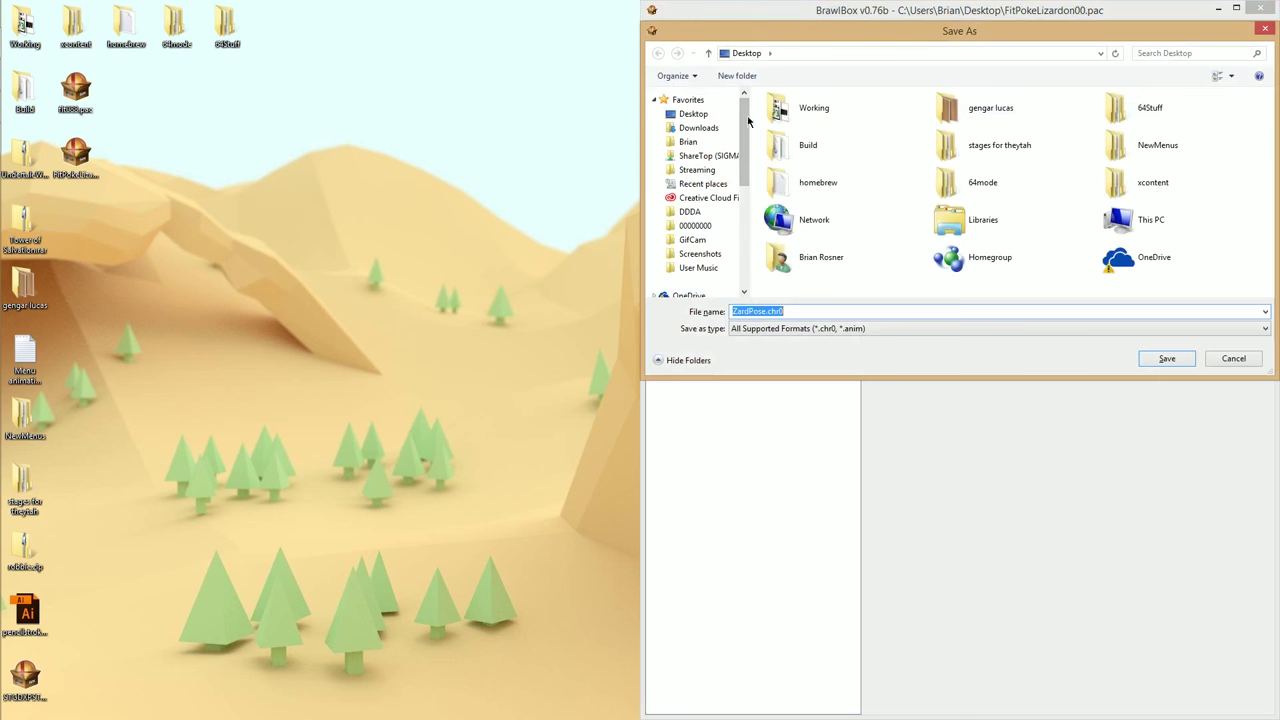
left_click(716, 115)
left_click(1160, 358)
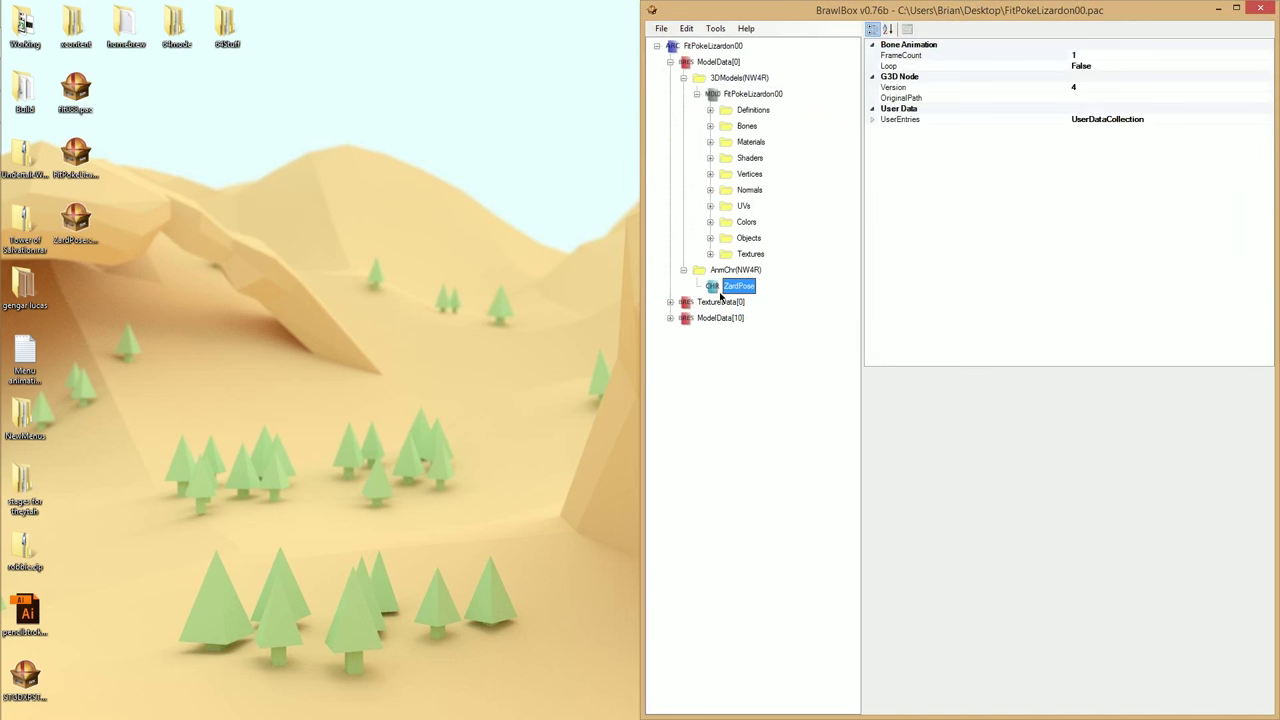
key("Delete")
left_click(85, 225)
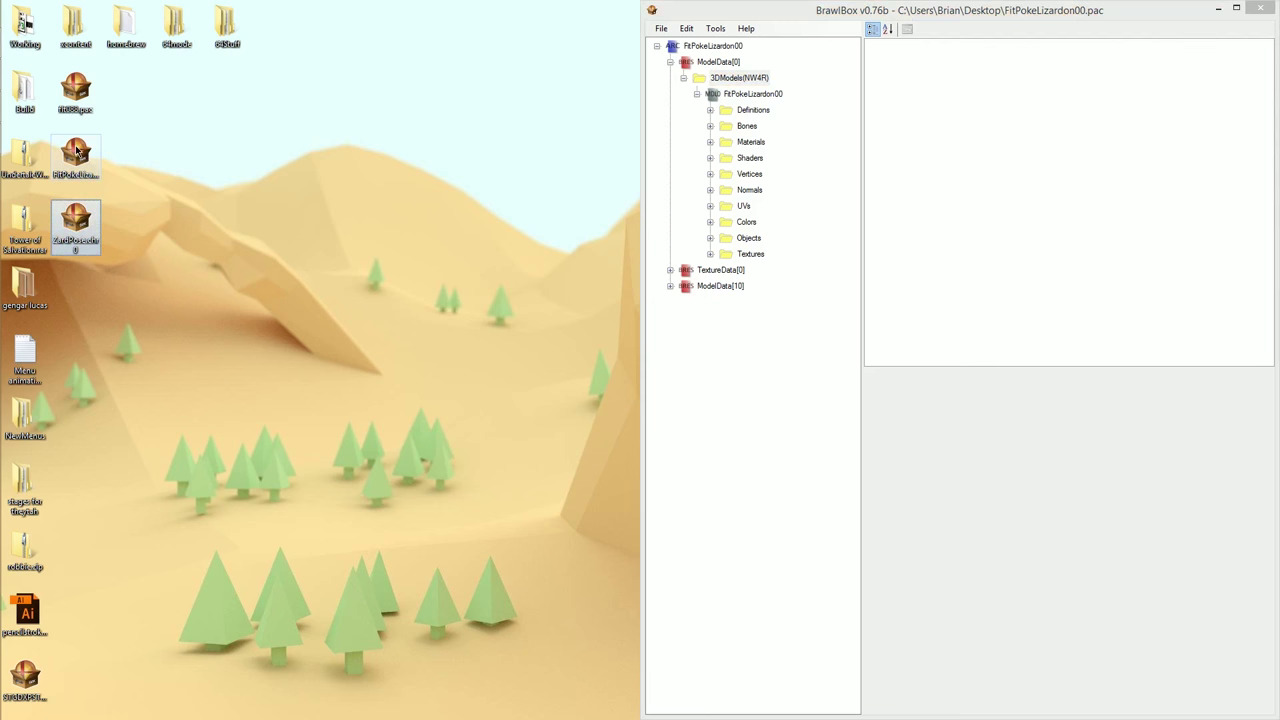
Preview the FitPokeLizardon00 model in a maximized Advanced Model Editor.
left_click(758, 93)
right_click(773, 101)
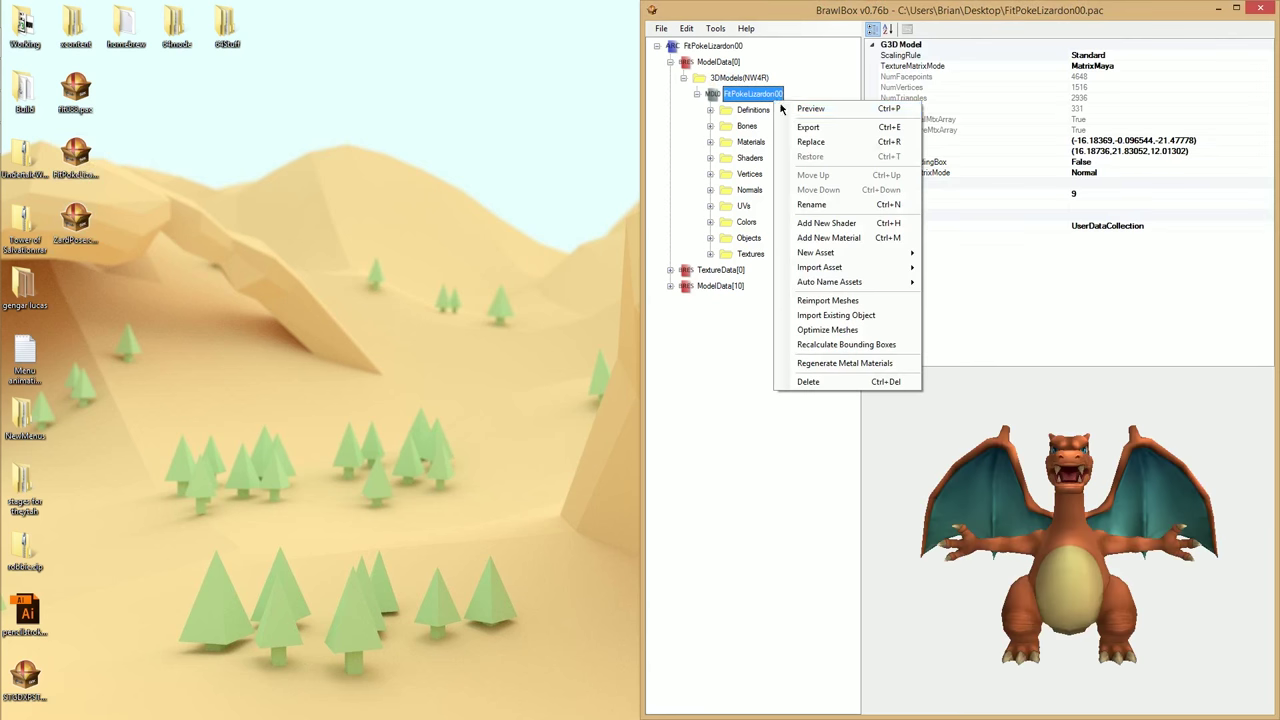
left_click(790, 109)
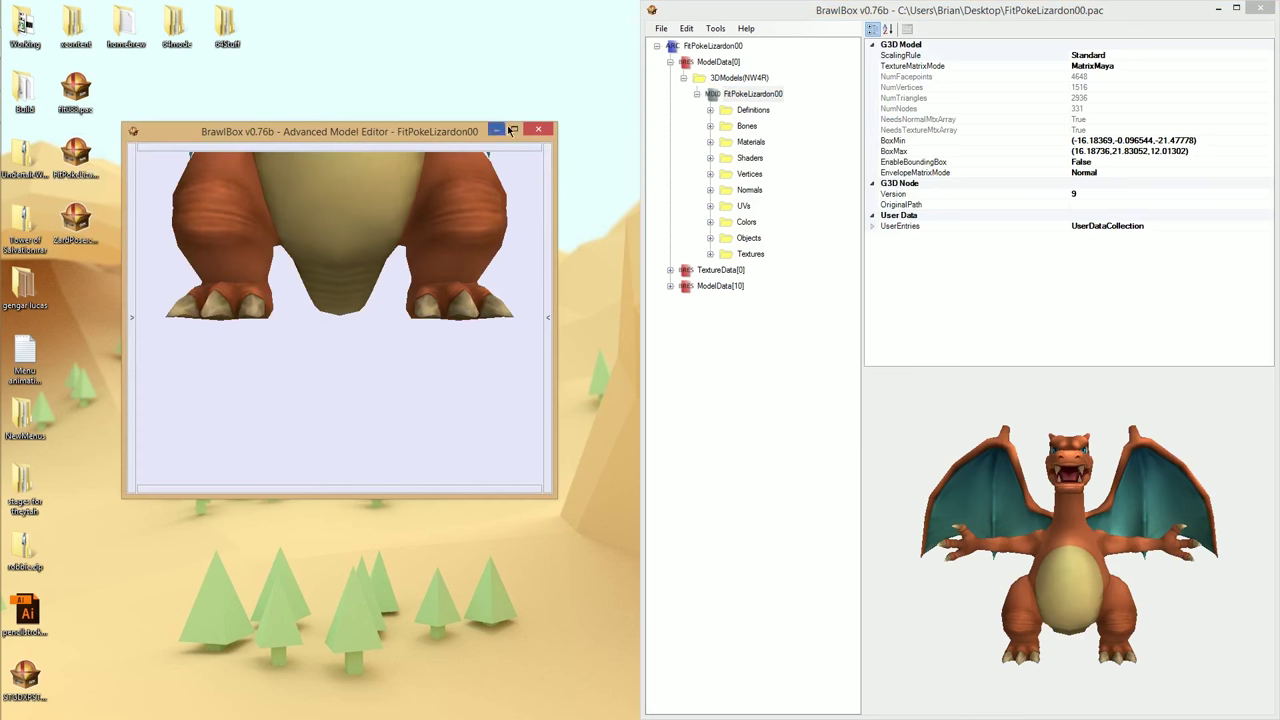
left_click(513, 129)
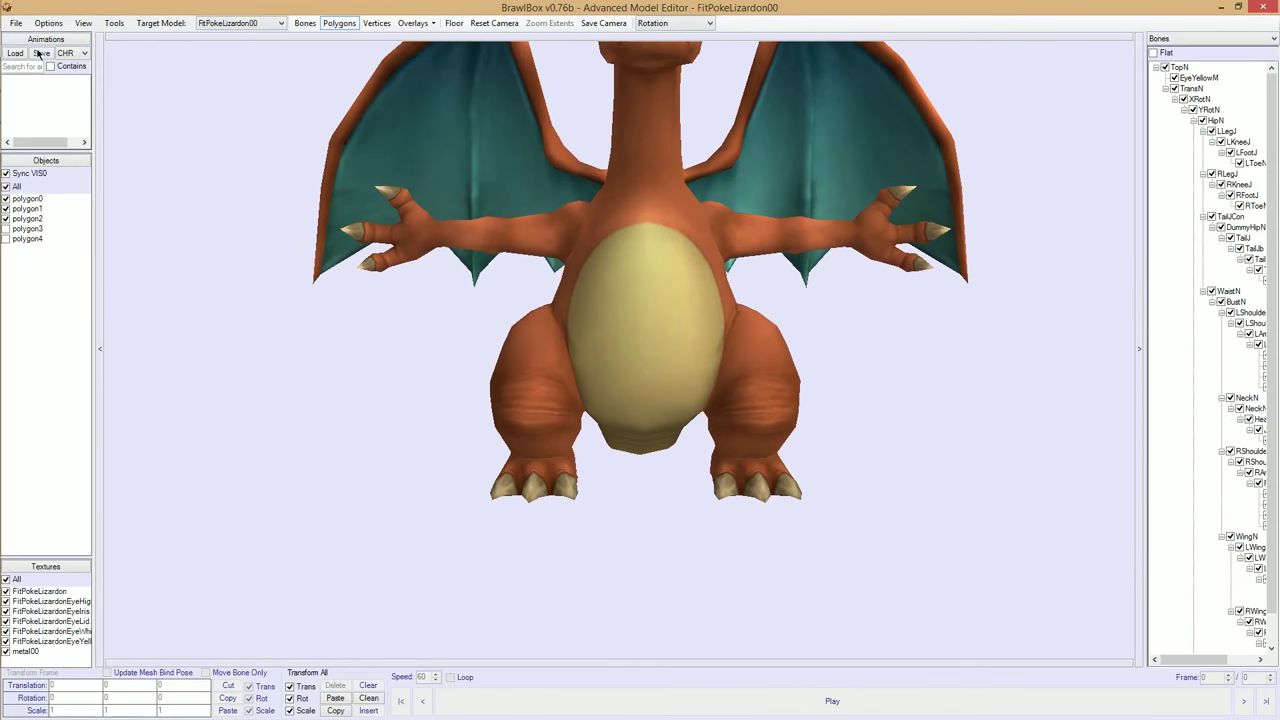
Load ZardPose.chr0 from the Desktop as the active animation and show the model's bones.
left_click(15, 56)
double_click(147, 97)
left_click(20, 95)
right_click_drag(510, 179, 498, 223)
key("b")
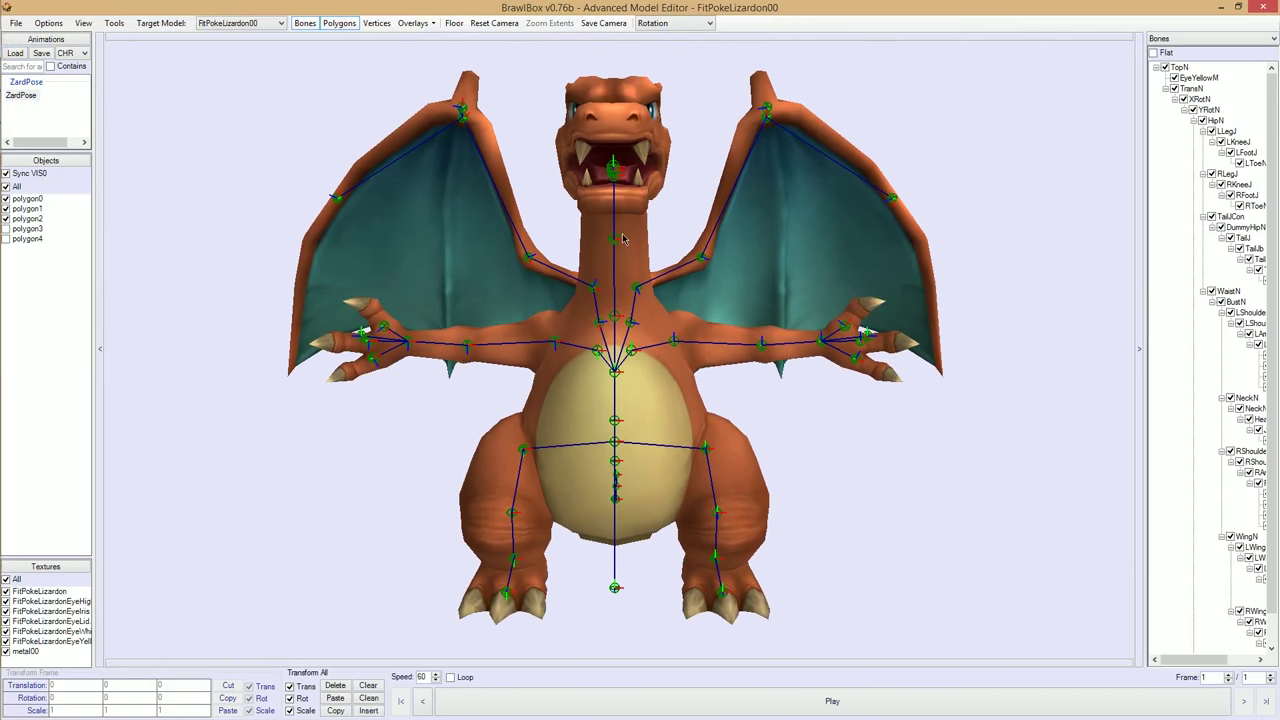
Turn Charizard's head to its right by rotating the head bone to about 0.7, -19.1, 10.7.
left_click(615, 240)
right_click_drag(598, 209, 696, 260)
left_click_drag(697, 265, 591, 333)
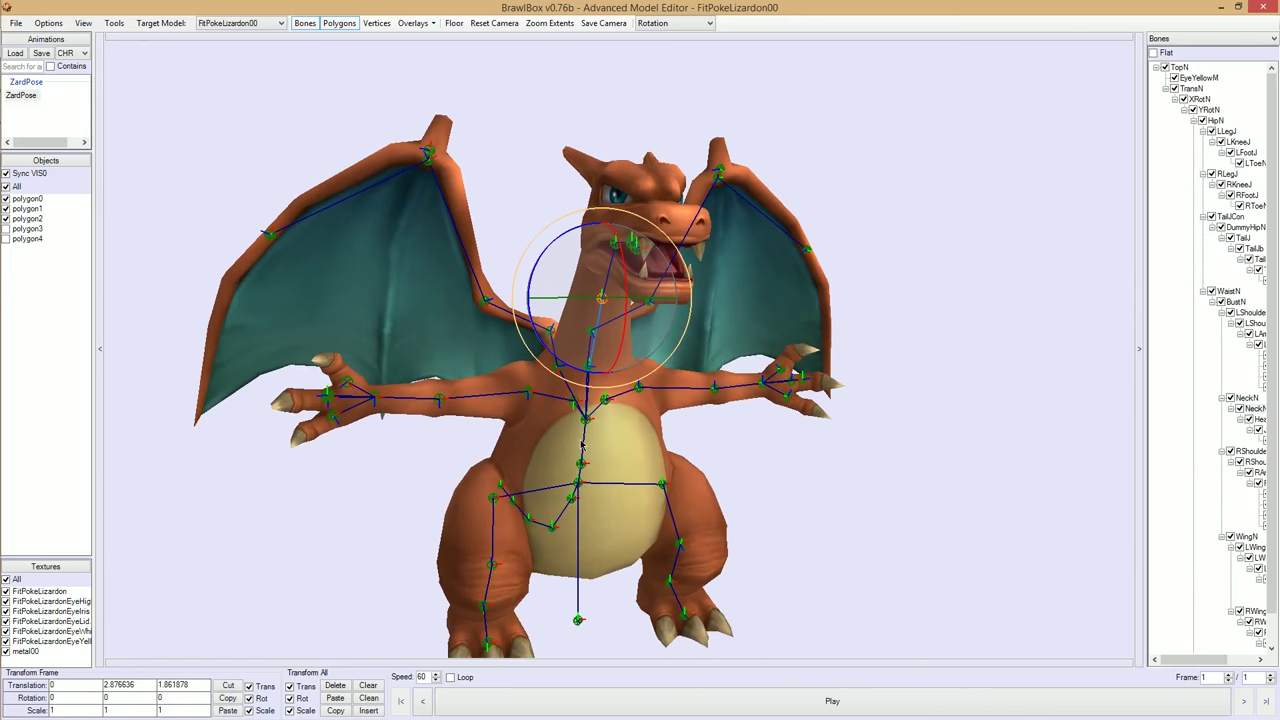
left_click(1176, 69)
right_click_drag(530, 599, 534, 563)
left_click_drag(535, 562, 589, 565)
left_click_drag(760, 362, 730, 329)
left_click(746, 254)
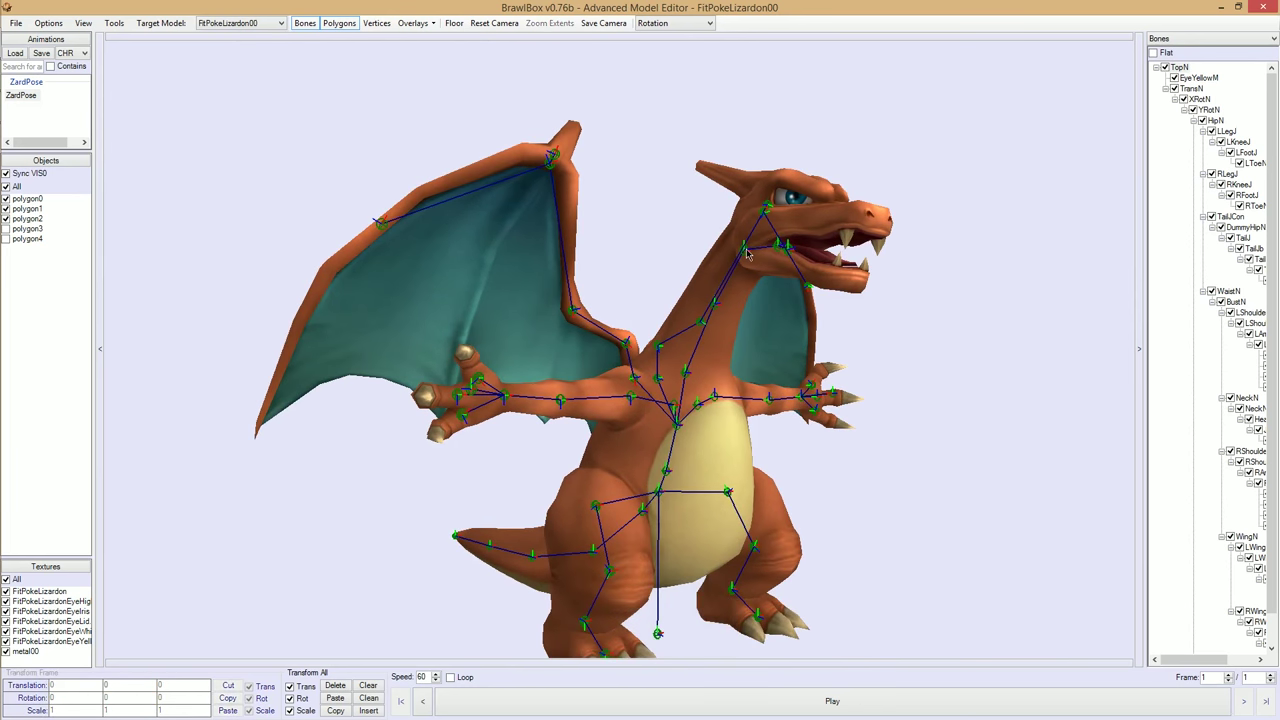
left_click(744, 250)
right_click_drag(746, 256, 678, 292, "ctrl")
left_click_drag(728, 215, 652, 235)
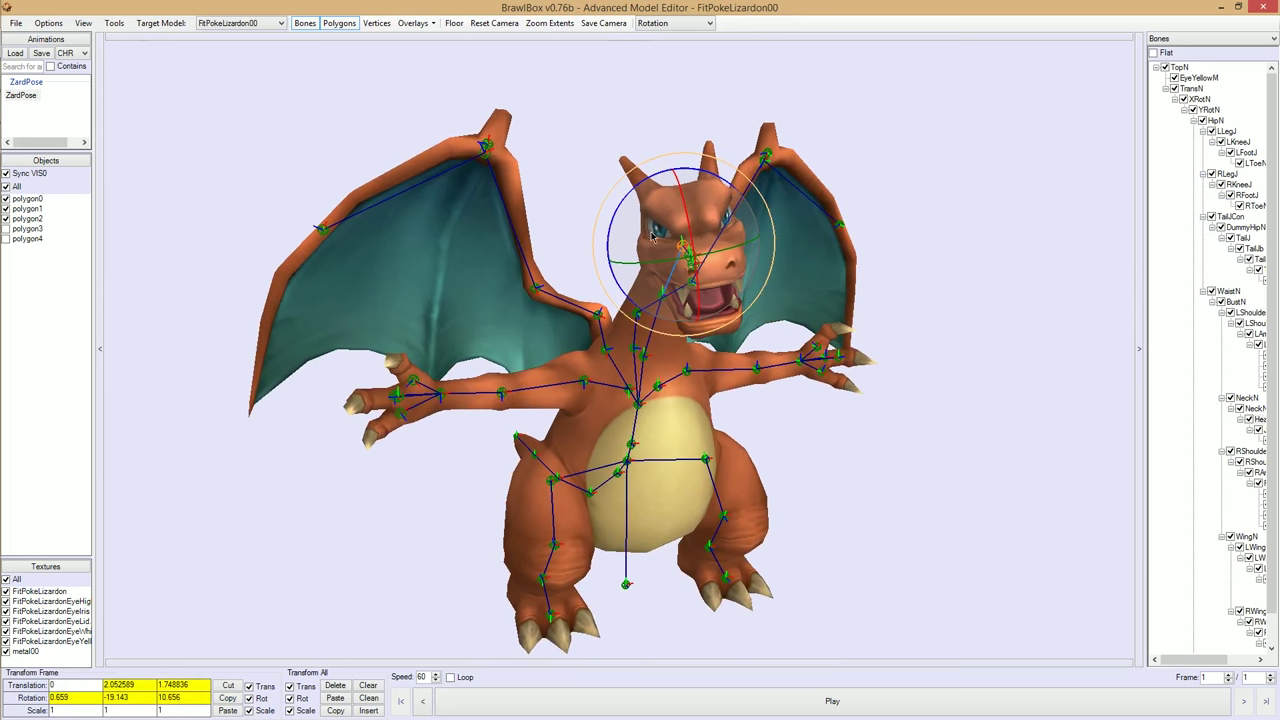
Rotate Charizard's right upper arm bone to about -80.9, 24.9, 14.0.
left_click(578, 384)
left_click(584, 384)
left_click_drag(530, 352, 533, 416)
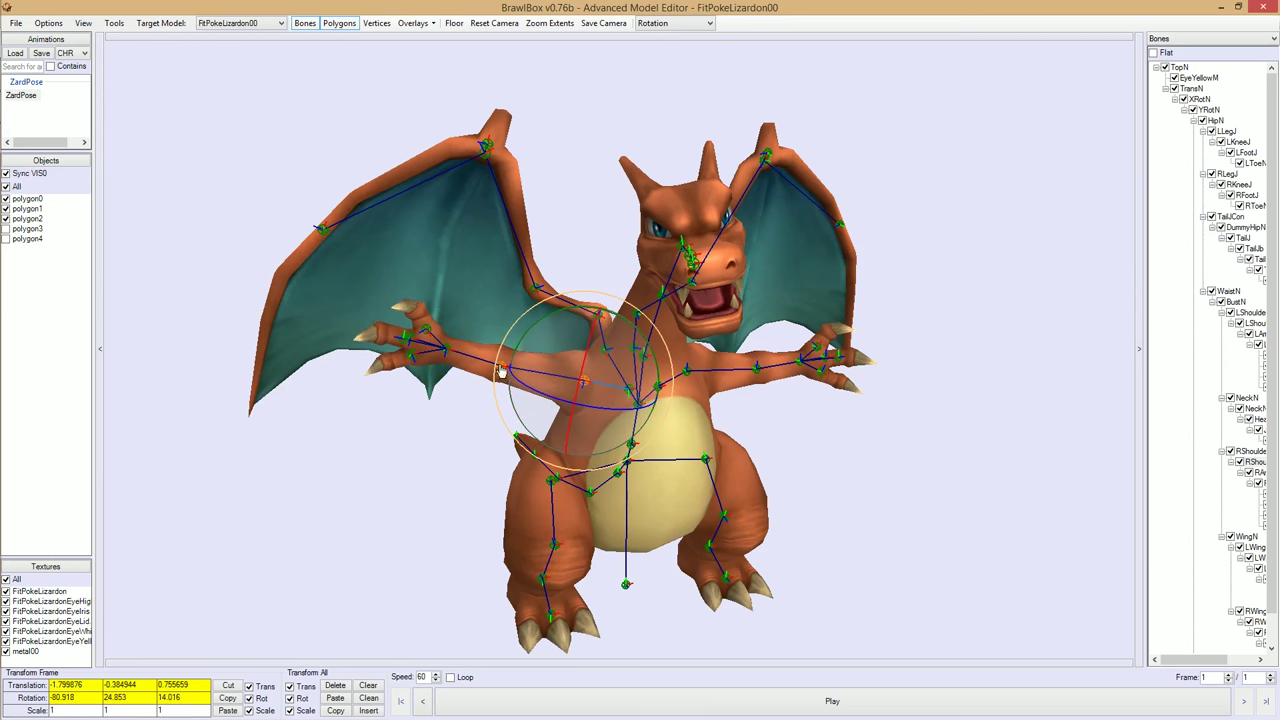
Bend the right forearm to about 20.9, -7.8, -61.7 and rotate the right hand bone.
left_click(502, 373)
left_click_drag(482, 347, 526, 416)
mouse_move(526, 416)
right_mouse_down("ctrl")
mouse_move(470, 372)
mouse_move(535, 427)
right_mouse_up("ctrl")
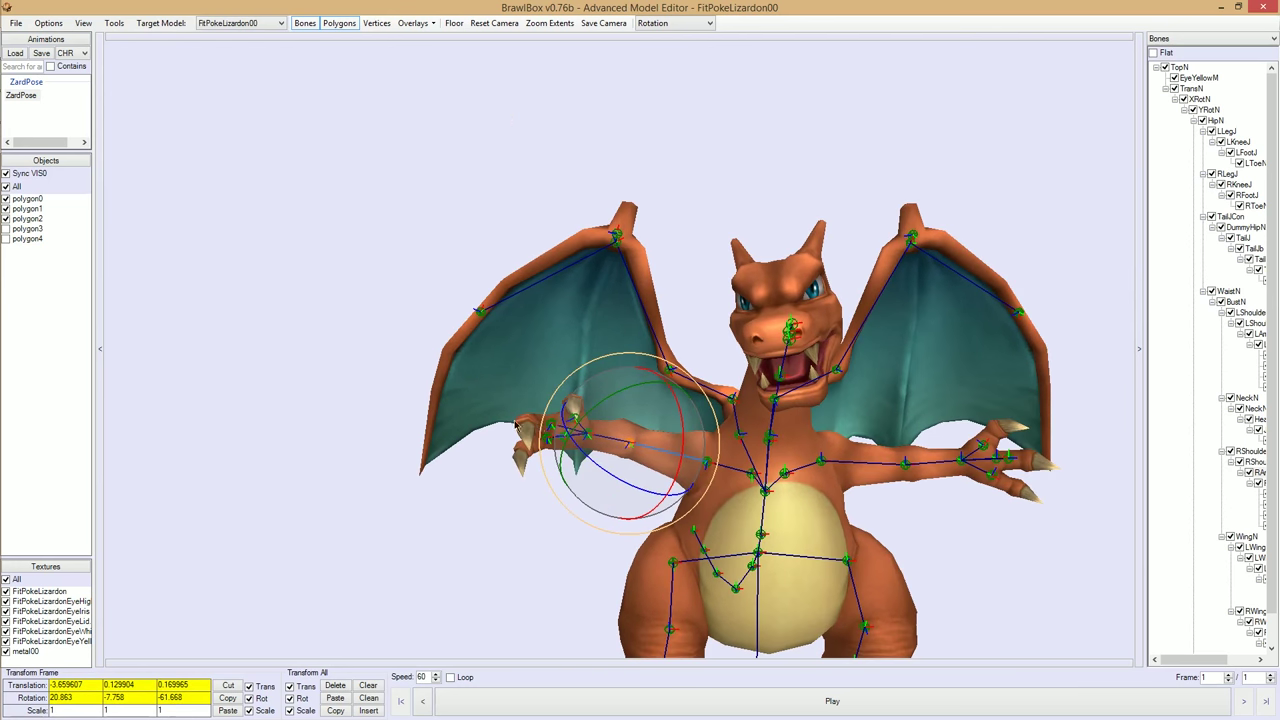
left_click(535, 427)
left_click(590, 440)
left_click_drag(566, 414, 631, 446)
Rotate the left upper arm forward to about -152.7, -84.1, 19.9.
right_click_drag(960, 423, 724, 382)
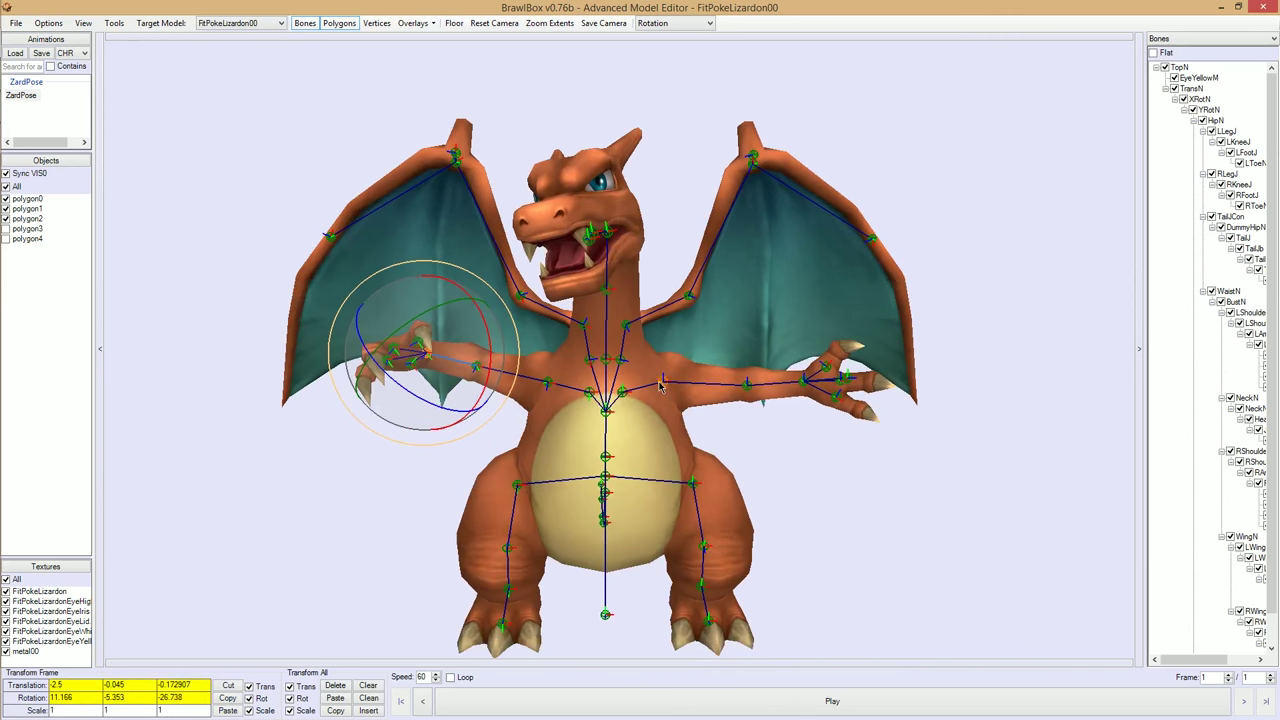
left_click(659, 385)
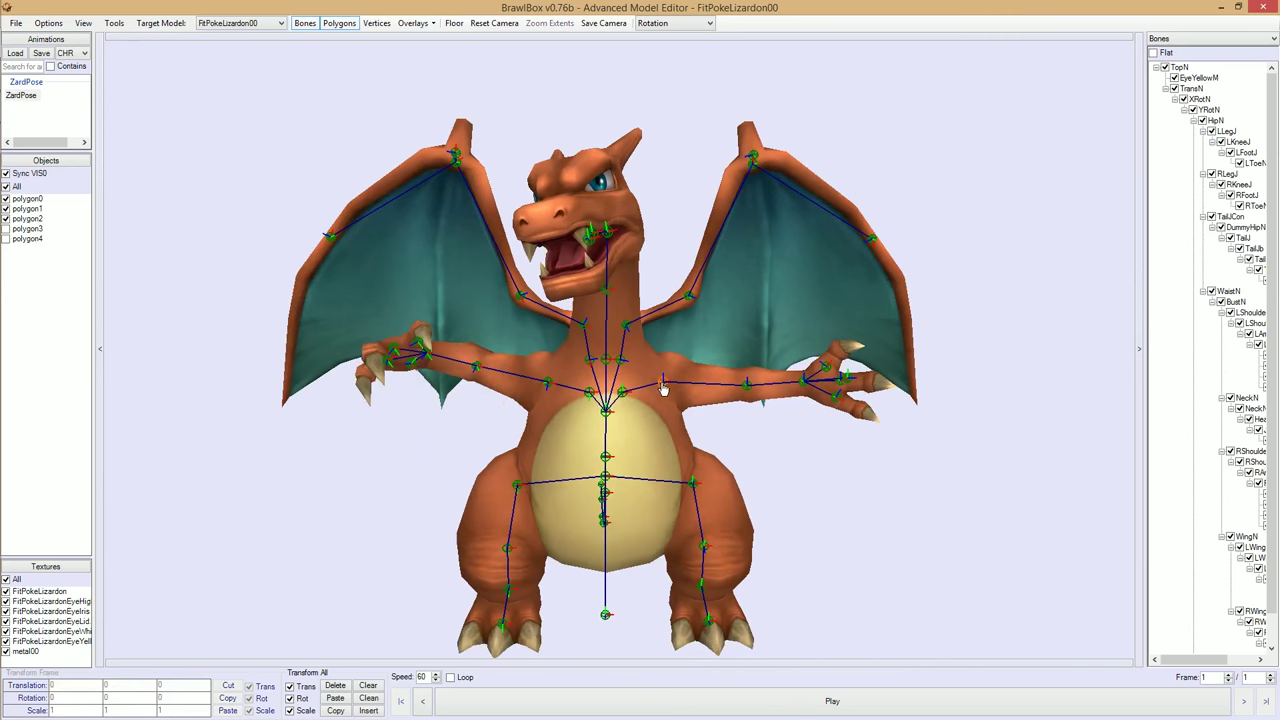
left_click(663, 382)
left_click_drag(690, 416, 684, 330)
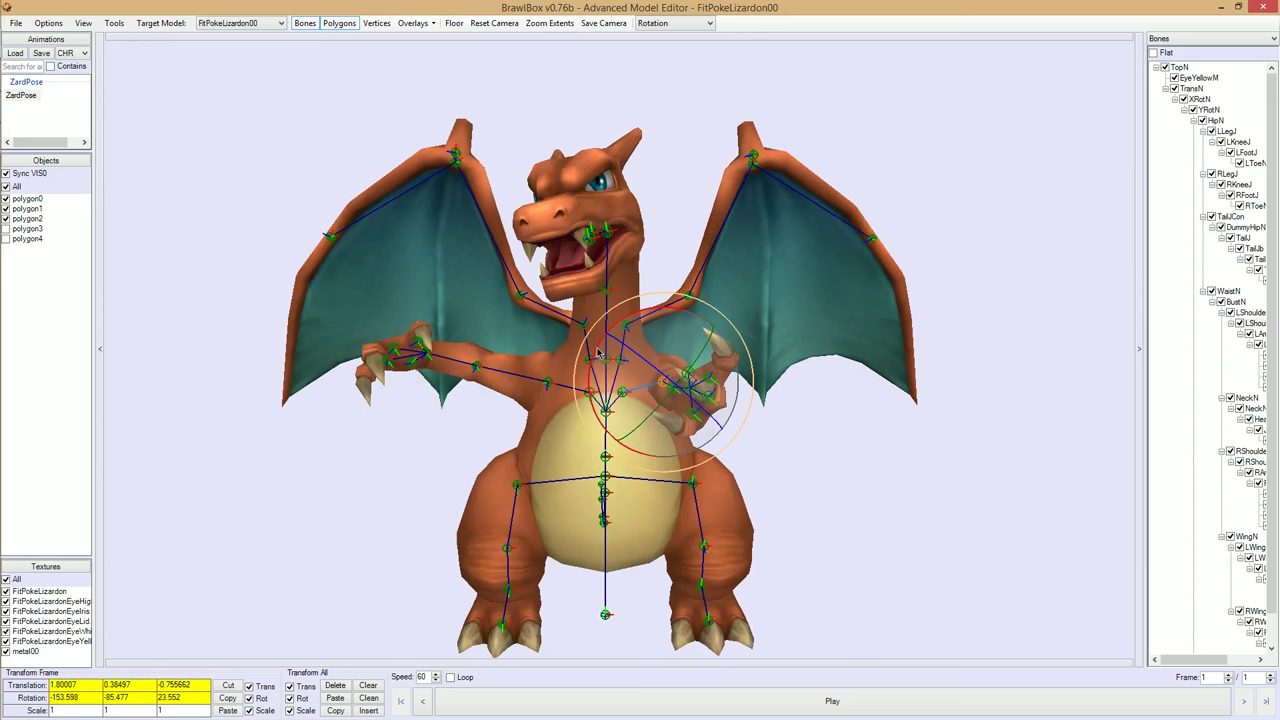
left_click_drag(600, 362, 600, 357)
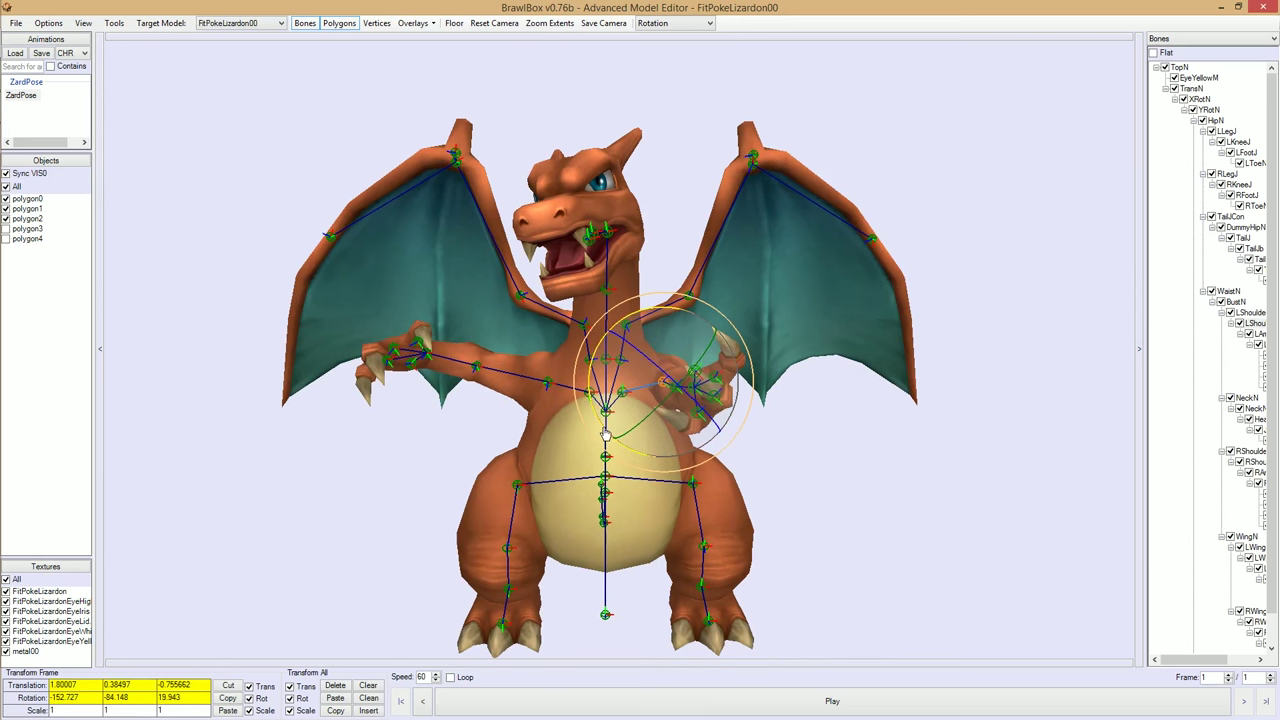
Rotate the wing bones on both sides to spread Charizard's wings upward and outward.
left_click(625, 334)
left_click_drag(606, 392, 650, 338)
left_click(626, 326)
left_click(584, 324)
left_click_drag(585, 354, 529, 347)
left_click(530, 288)
left_click(455, 160)
left_click_drag(440, 200, 420, 172)
left_click(716, 141)
left_click_drag(708, 160, 649, 138)
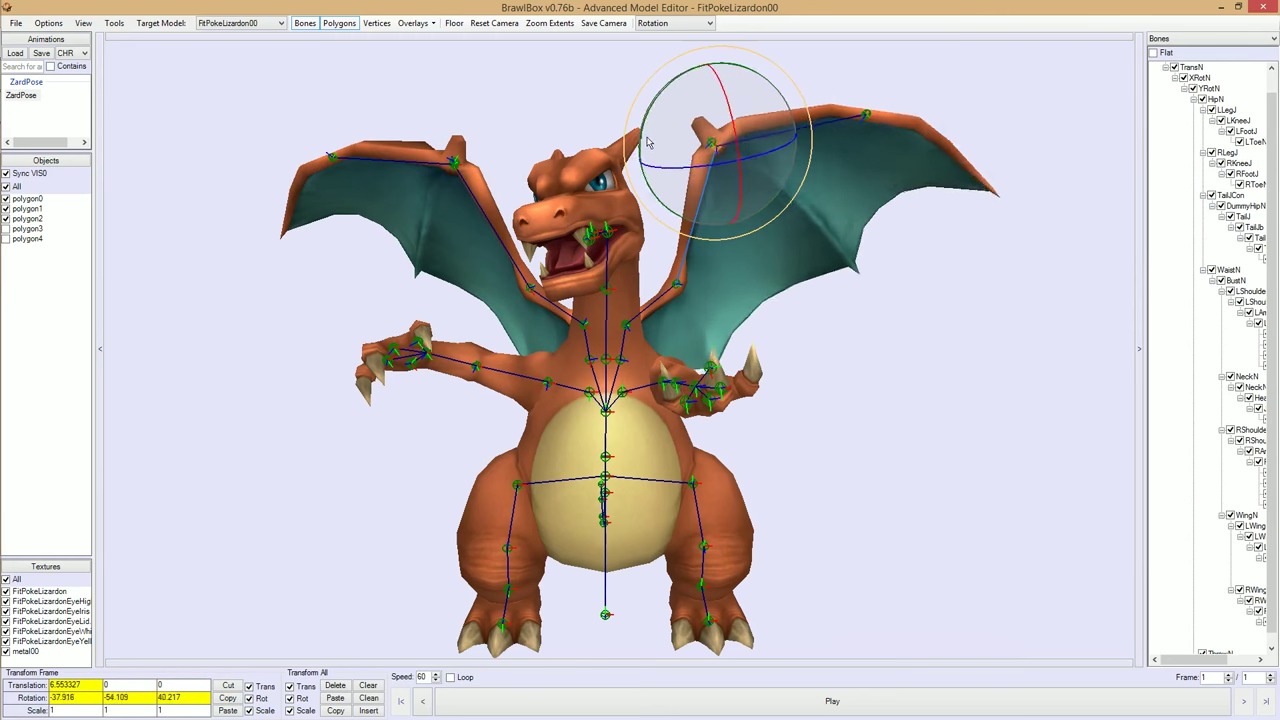
right_click_drag(649, 138, 600, 90, "ctrl")
Rotate the left hand and finger bones to form a fist with one claw pointing up.
left_click(493, 23)
right_click_drag(600, 250, 680, 260, "ctrl")
left_click(686, 247)
left_click(665, 285)
left_click_drag(697, 275, 659, 271)
right_click_drag(659, 271, 655, 255)
left_click(636, 271)
left_click_drag(655, 295, 617, 297)
left_click(617, 292)
left_click(631, 340)
left_click(727, 360)
left_click_drag(818, 358, 742, 323)
left_click(742, 323)
left_click(752, 325)
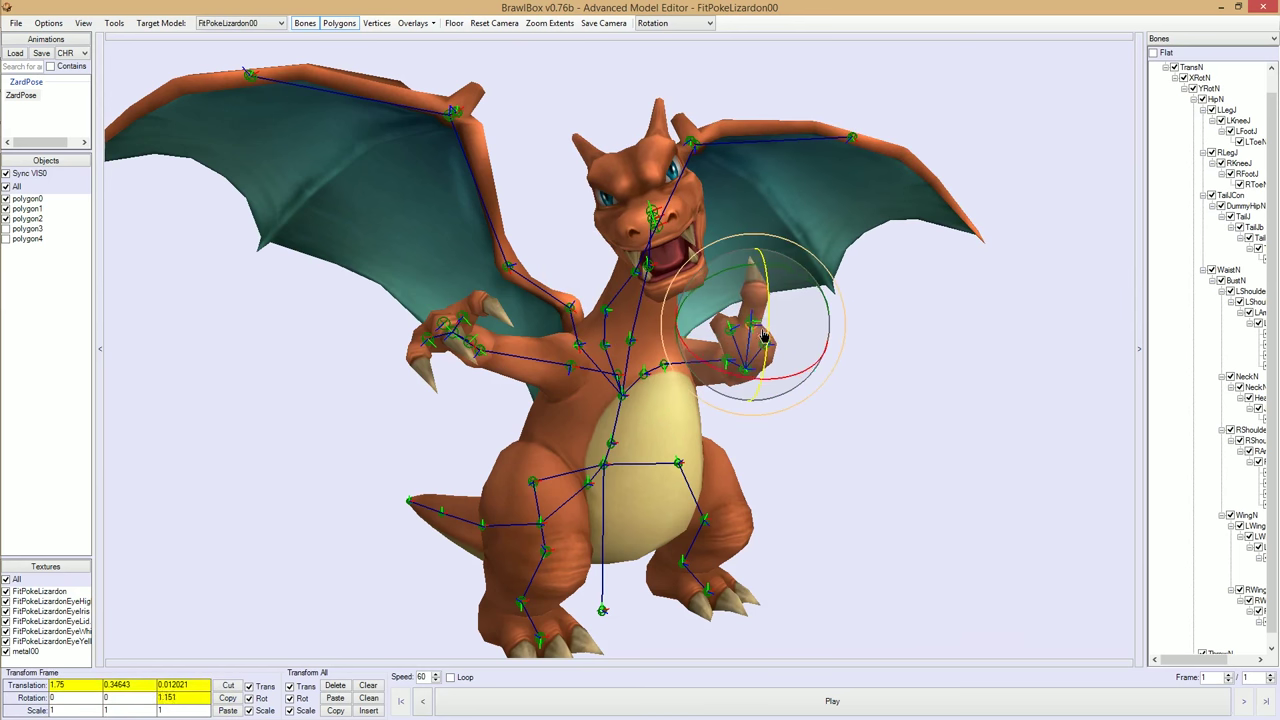
Hide the bones and examine the complete Charizard pose from different angles and distances.
left_click(761, 404)
key("b")
right_click_drag(712, 229, 676, 225)
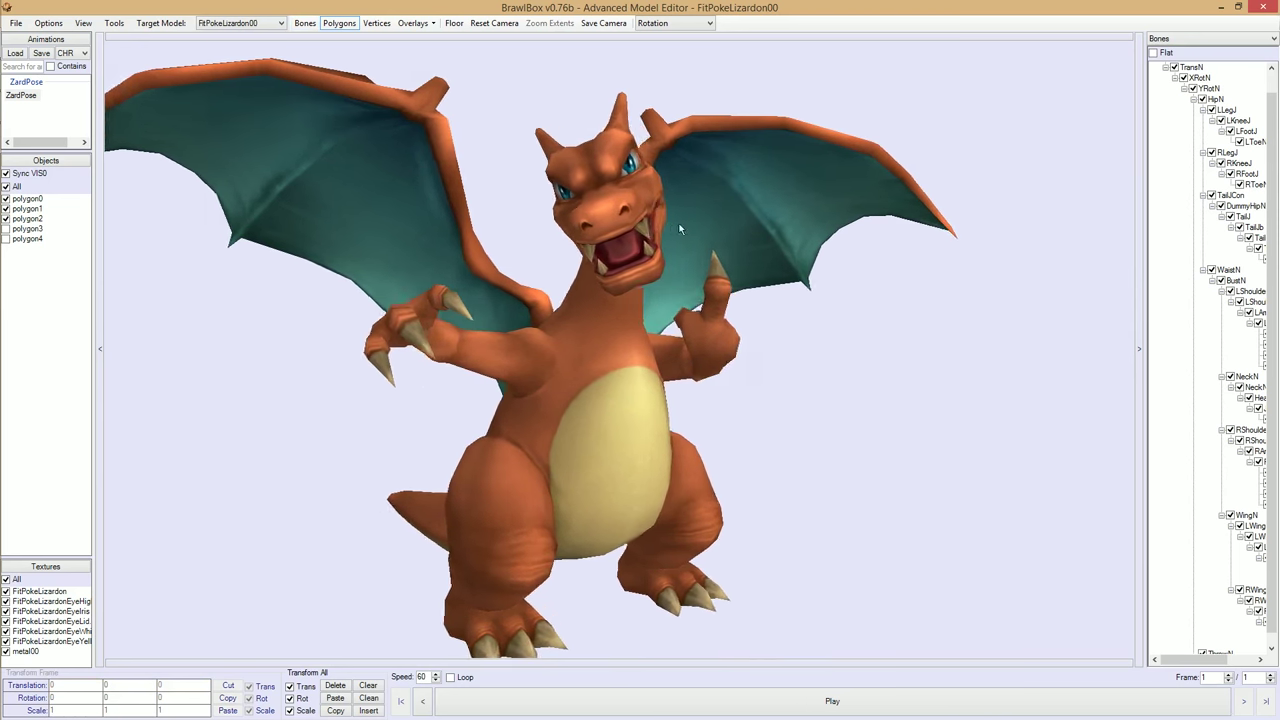
scroll(674, 224, "down", 3)
scroll(673, 222, "up", 2)
right_click_drag(456, 107, 466, 82)
scroll(447, 124, "down", 2)
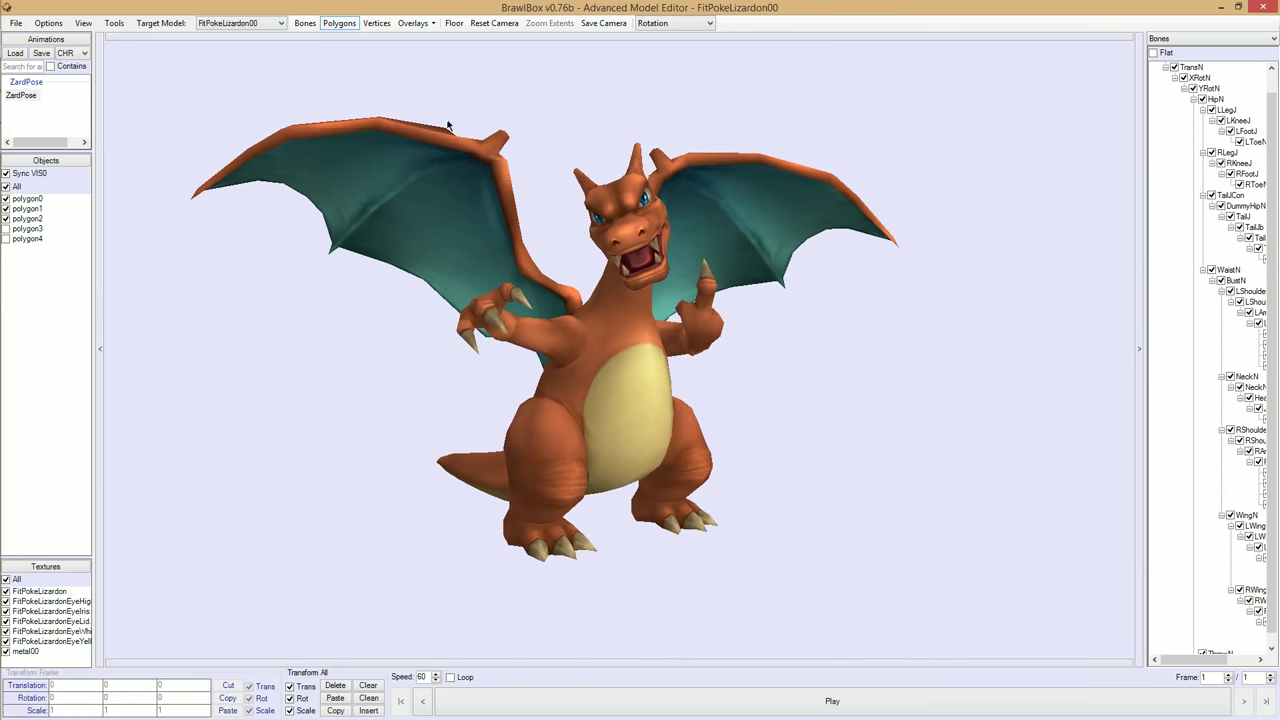
left_click_drag(357, 492, 434, 190)
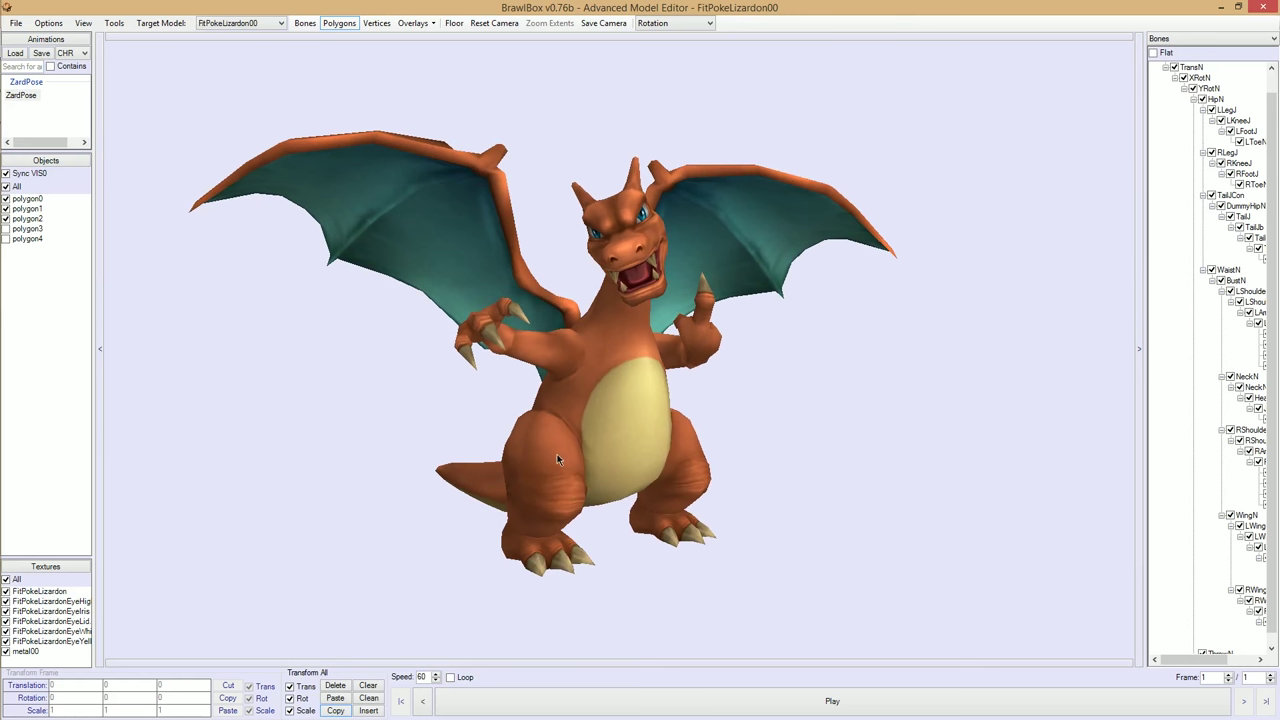
Deselect the ZardPose animation and paste the copied pose onto all bones of the base model.
left_click(71, 108)
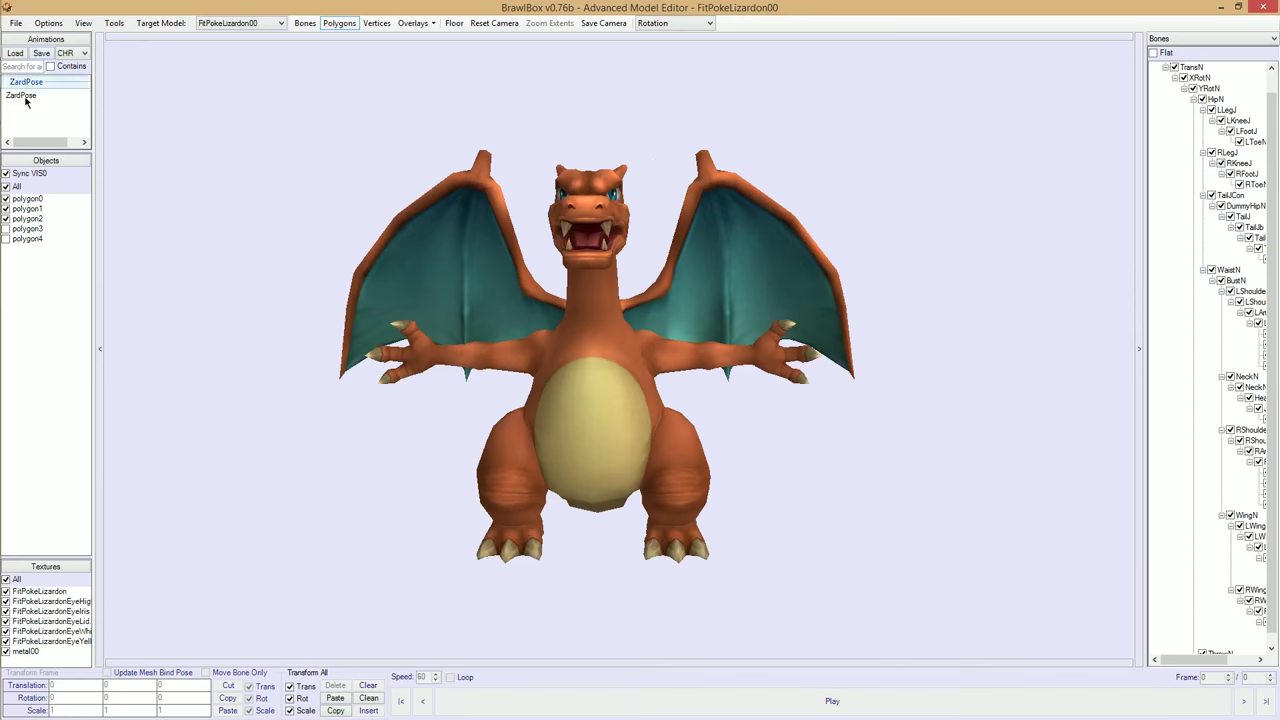
right_click_drag(548, 220, 576, 221)
left_click(338, 700)
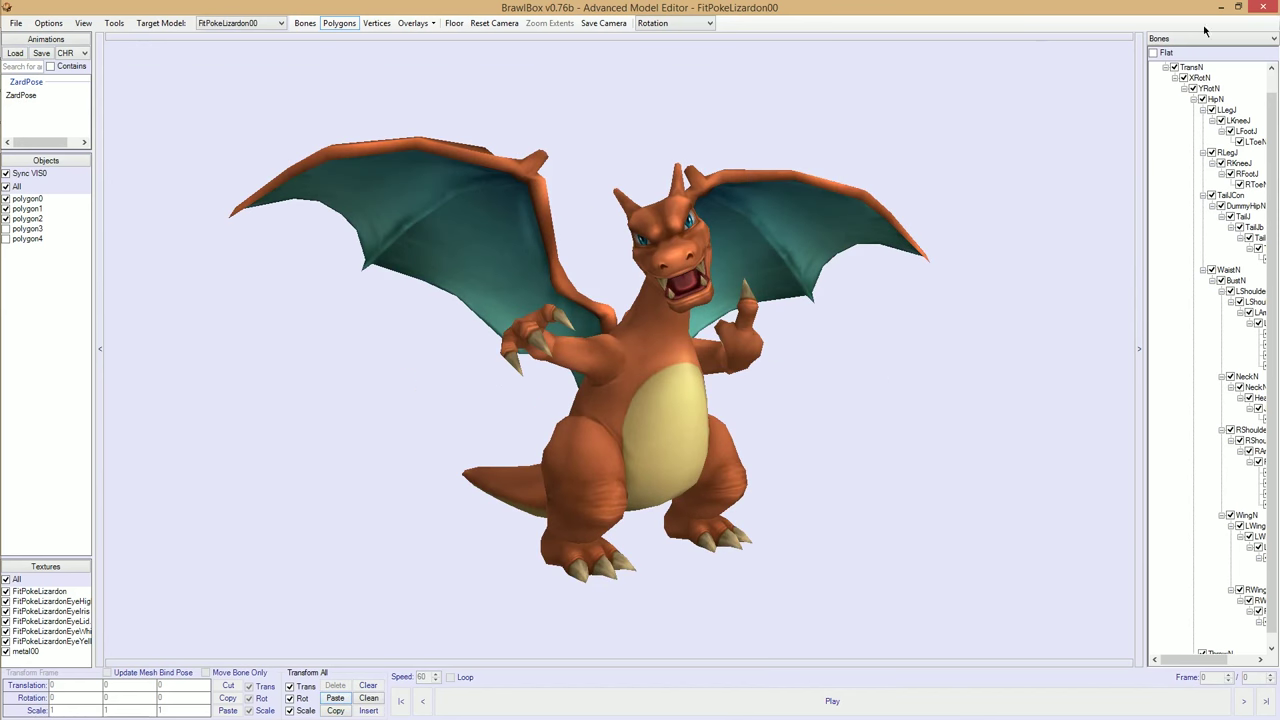
Close the model editor and save the changes to ZardPose.chr0.
left_click(1262, 8)
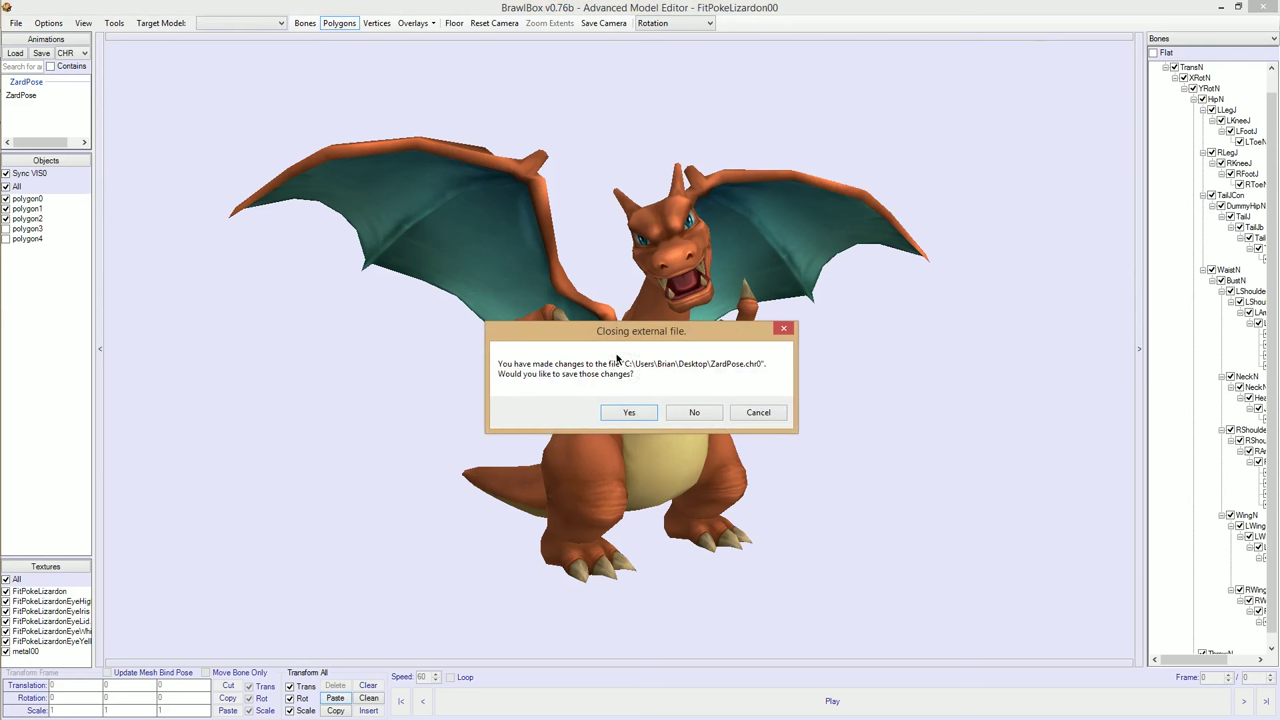
left_click(626, 410)
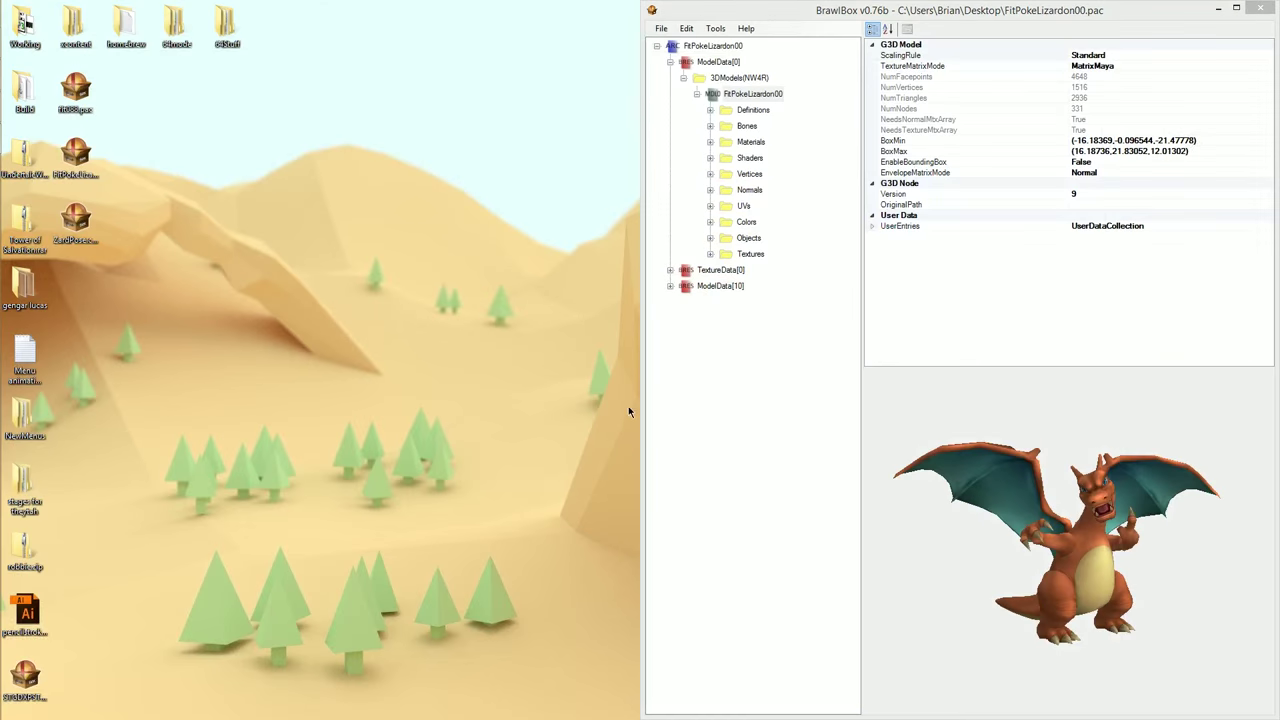
left_click(58, 217)
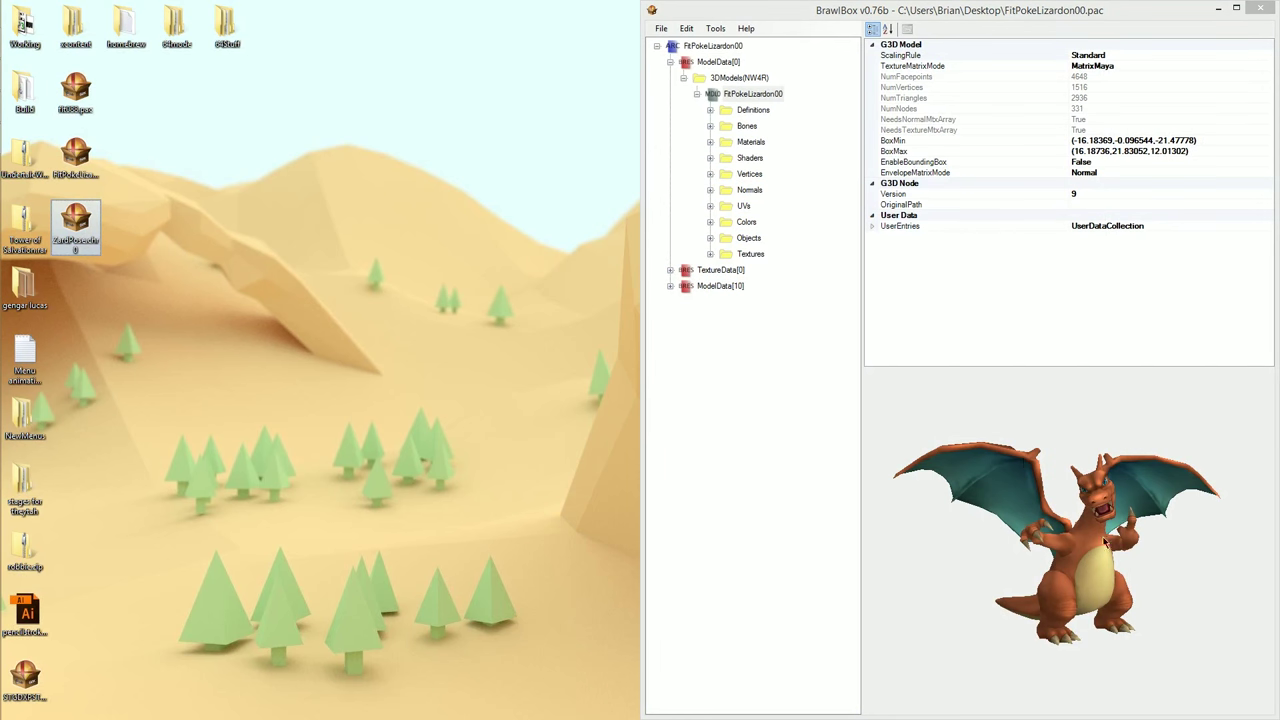
Start exporting the FitPokeLizardon00 model and create a new Desktop folder named RenderZard for it.
left_click(762, 96)
key("ctrl+e")
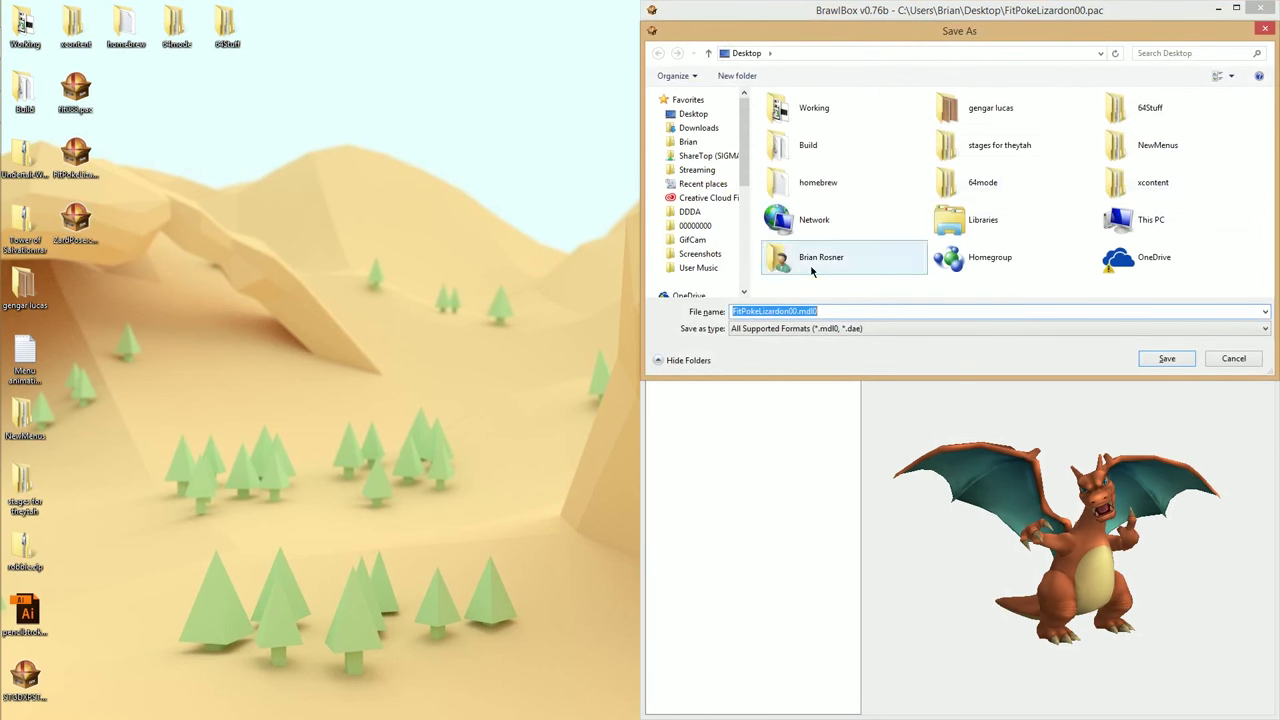
left_click(828, 292)
key("ctrl+shift+n")
type("Re")
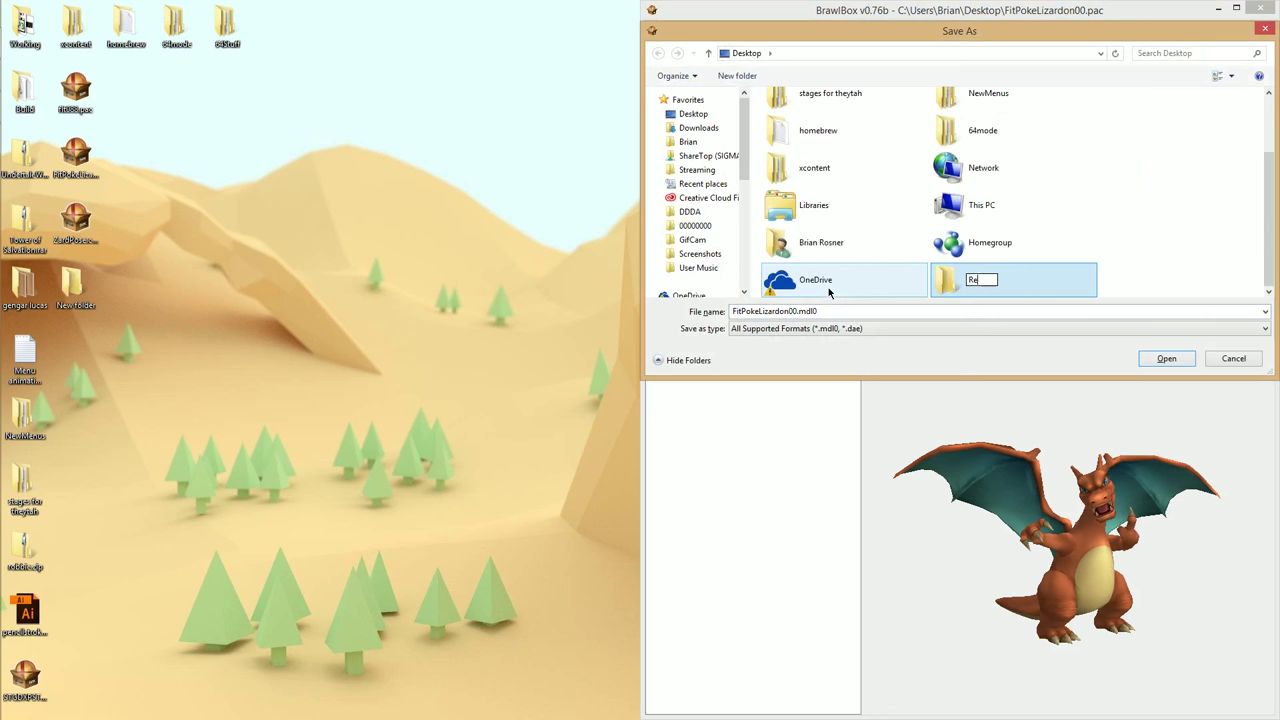
type("nderZard")
key("Return")
Export the model into the RenderZard folder in DAE format as FitPokeLizardon00.dae.
double_click(1011, 284)
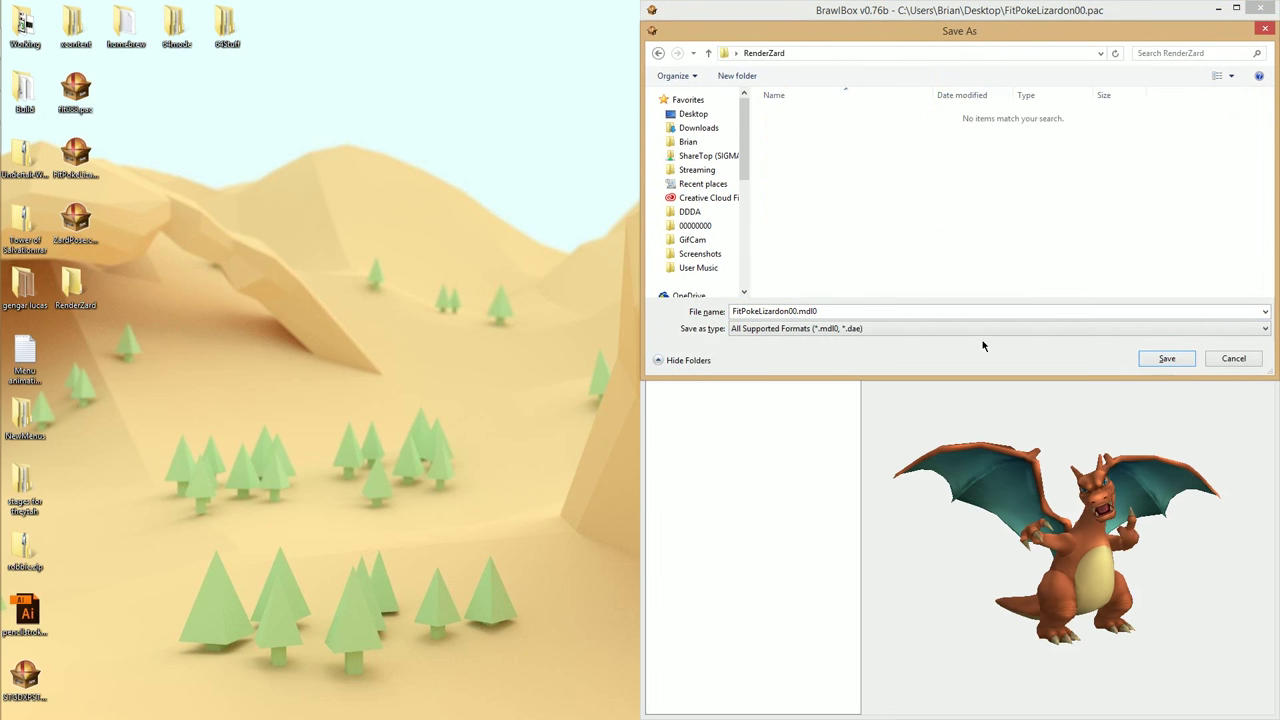
left_click(980, 328)
left_click(973, 362)
left_click(1167, 358)
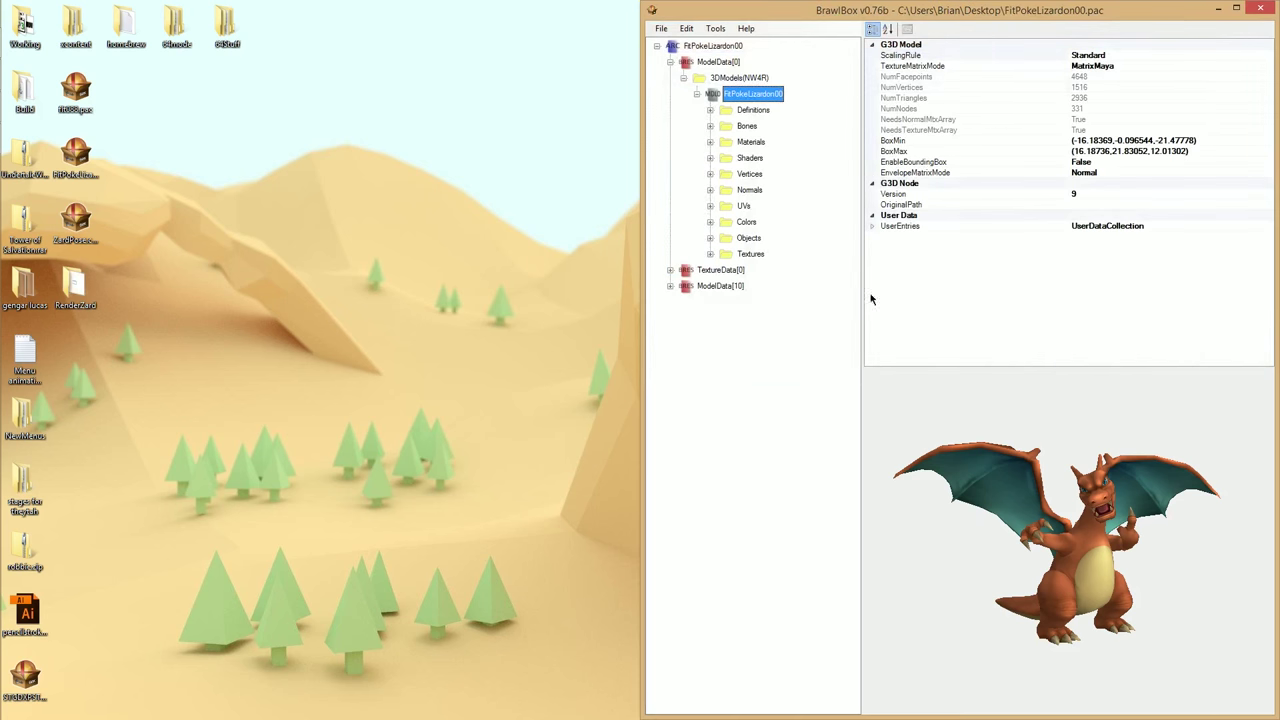
Export all textures of TextureData[0] to the RenderZard folder.
left_click(670, 270)
right_click(716, 270)
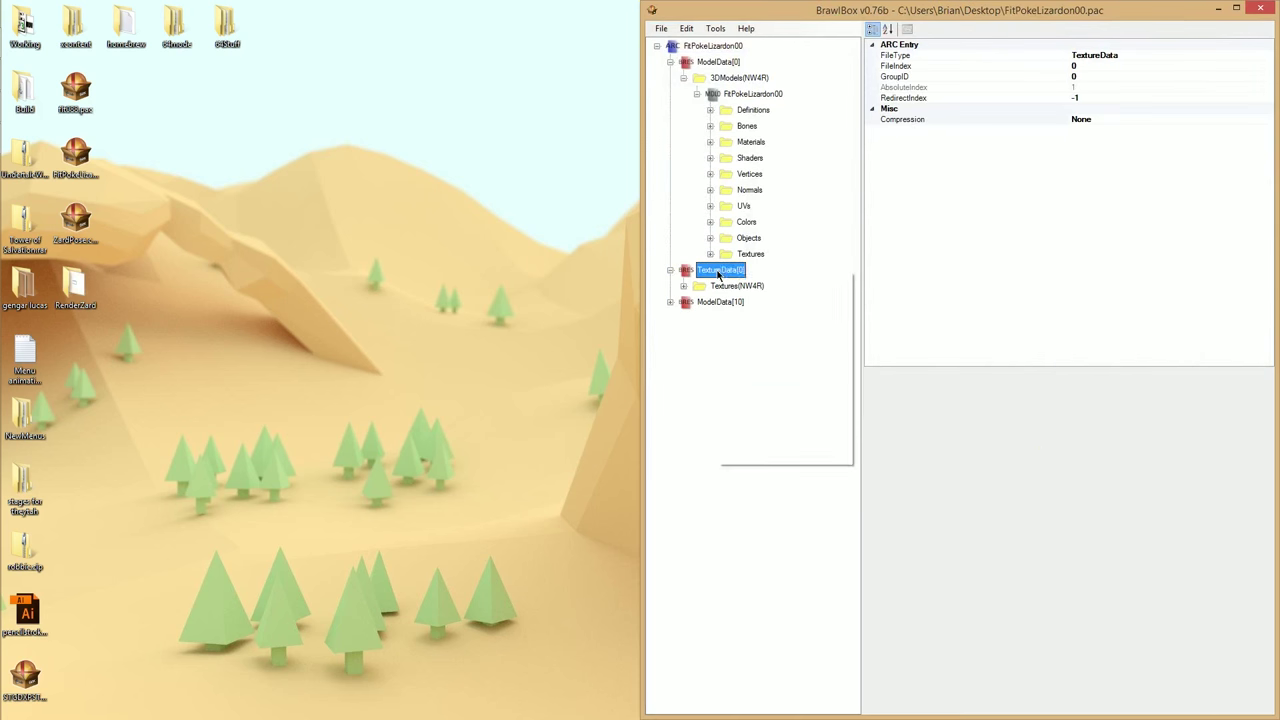
left_click(758, 334)
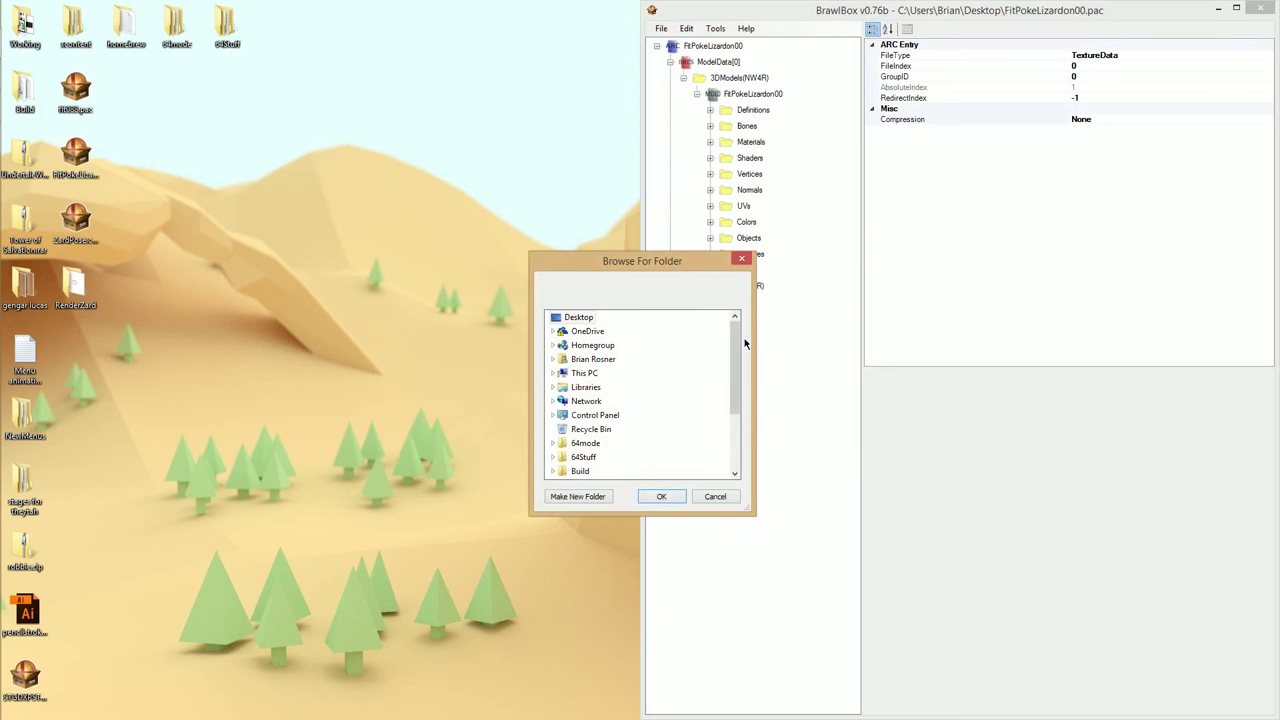
left_click_drag(735, 361, 733, 416)
left_click(592, 429)
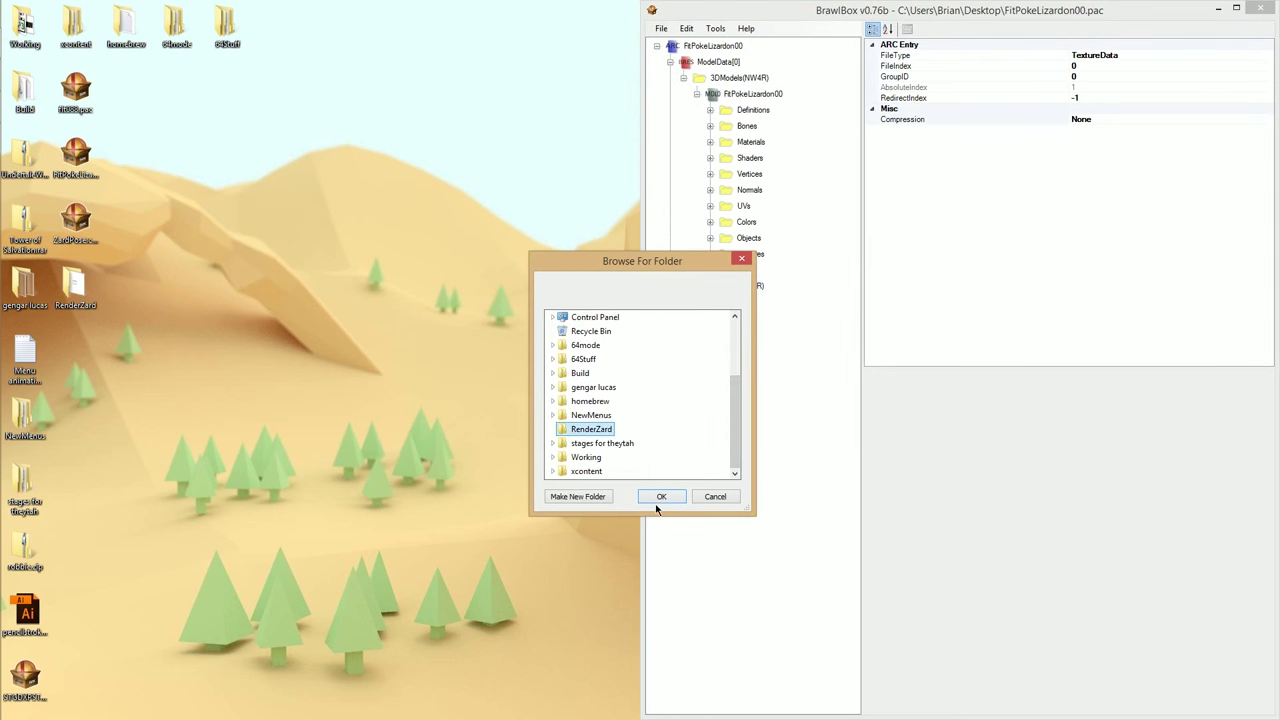
left_click(661, 497)
Switch to 3ds Max and maximize the Perspective viewport.
left_click(267, 222)
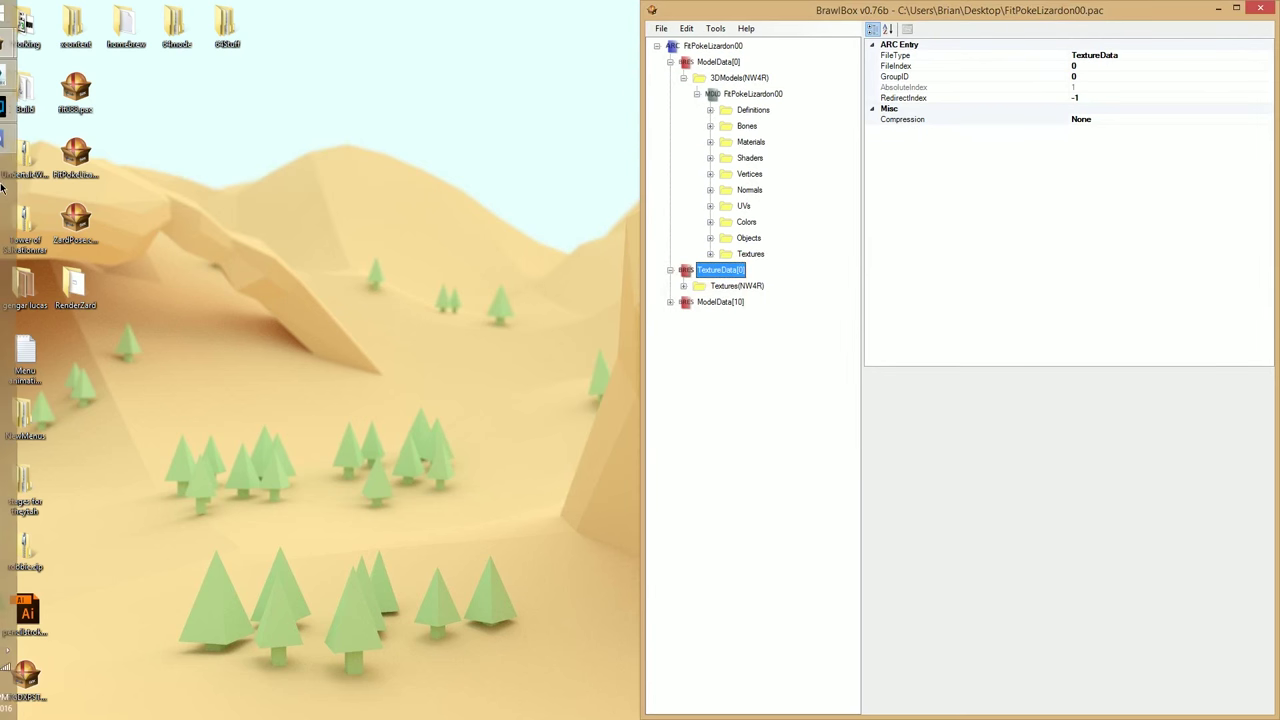
left_click(22, 73)
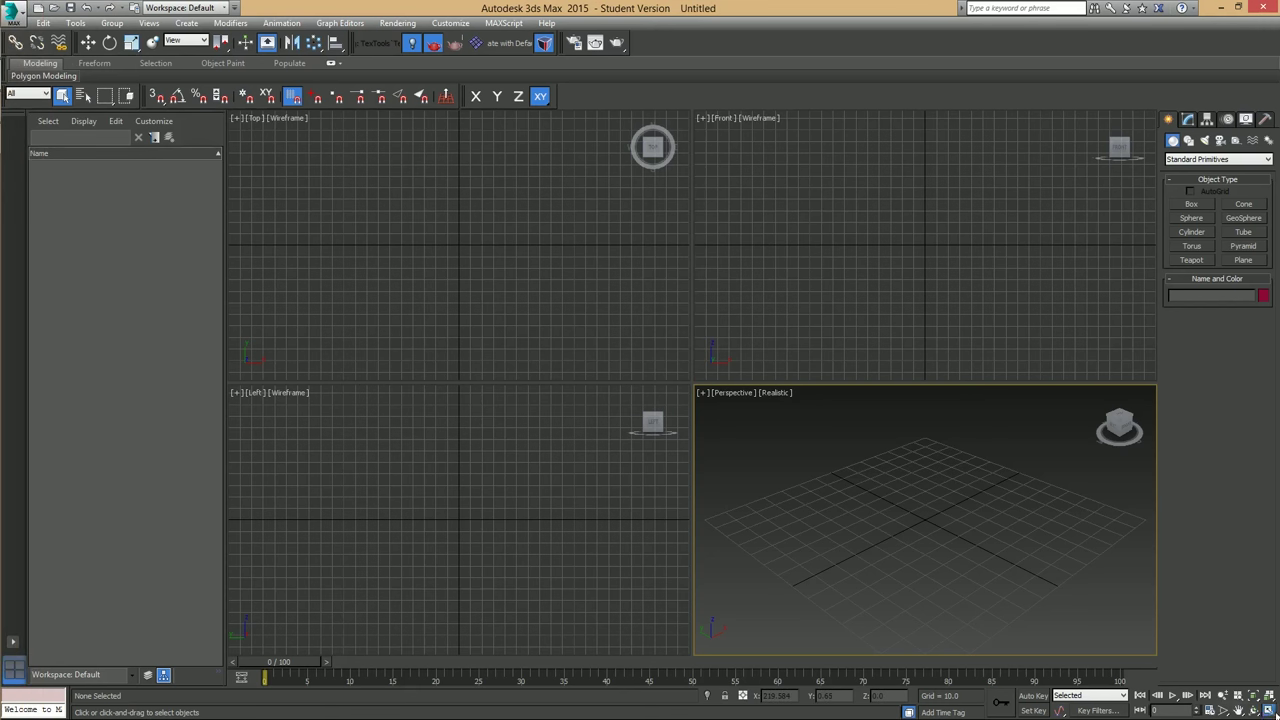
key("alt+w")
left_click(13, 12)
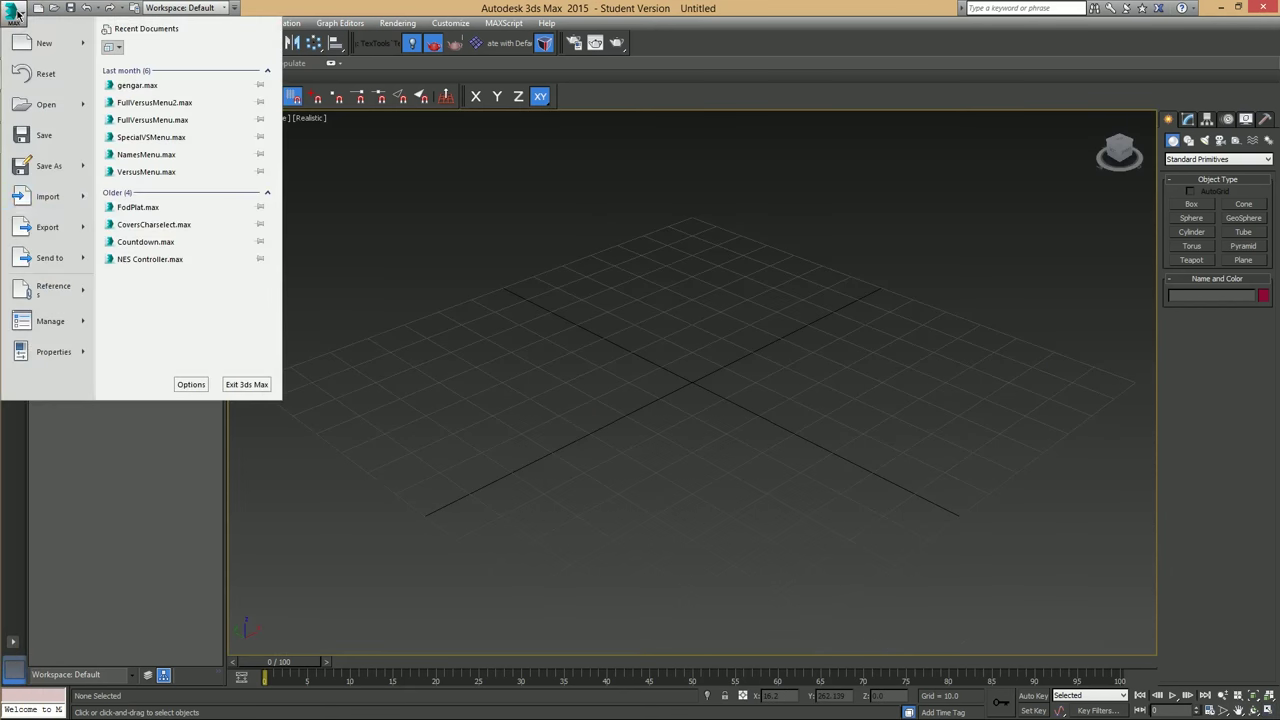
left_click(40, 197)
left_click(434, 418)
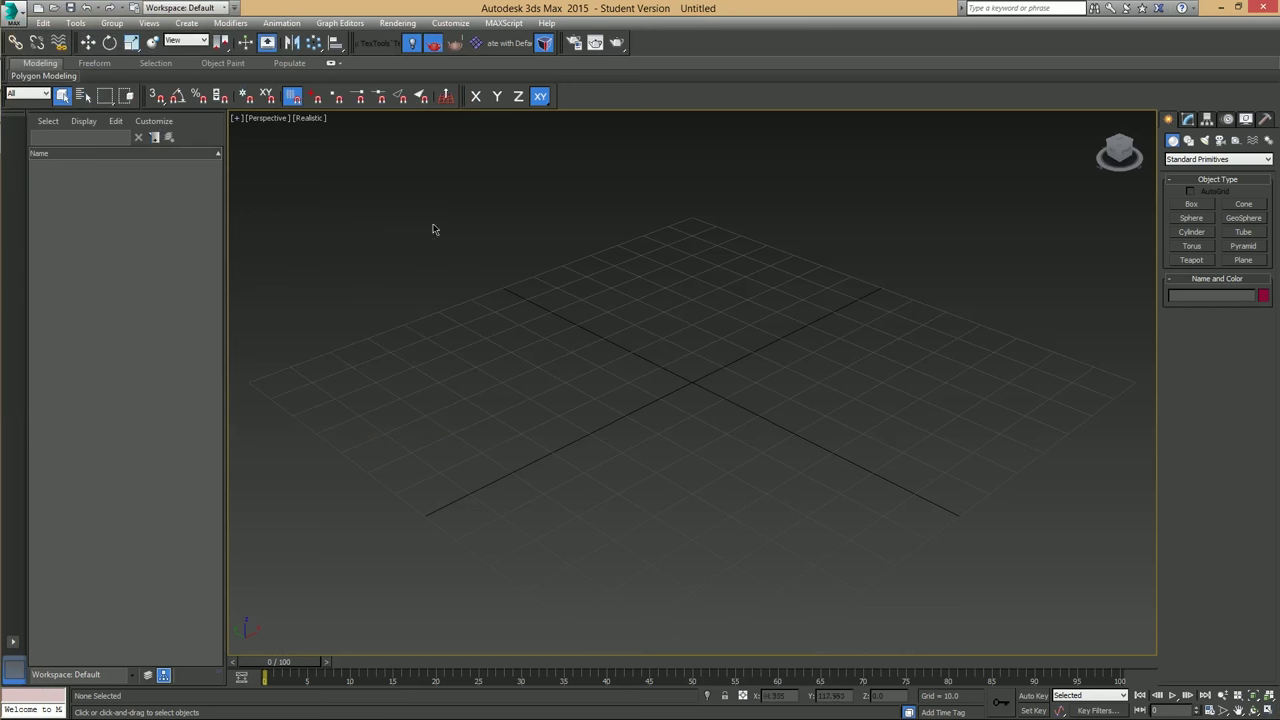
Import FitPokeLizardon00.dae from the RenderZard folder into the scene with the current FBX import options.
left_click(20, 12)
left_click(40, 222)
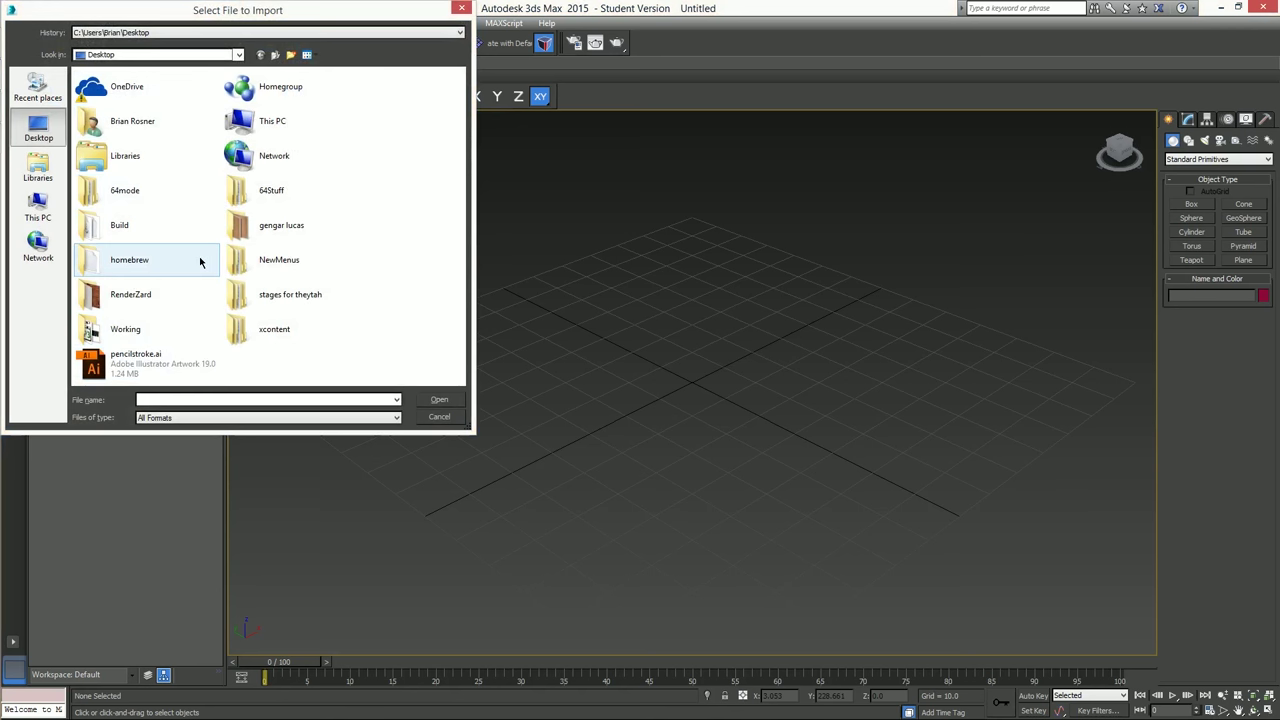
double_click(130, 294)
double_click(106, 112)
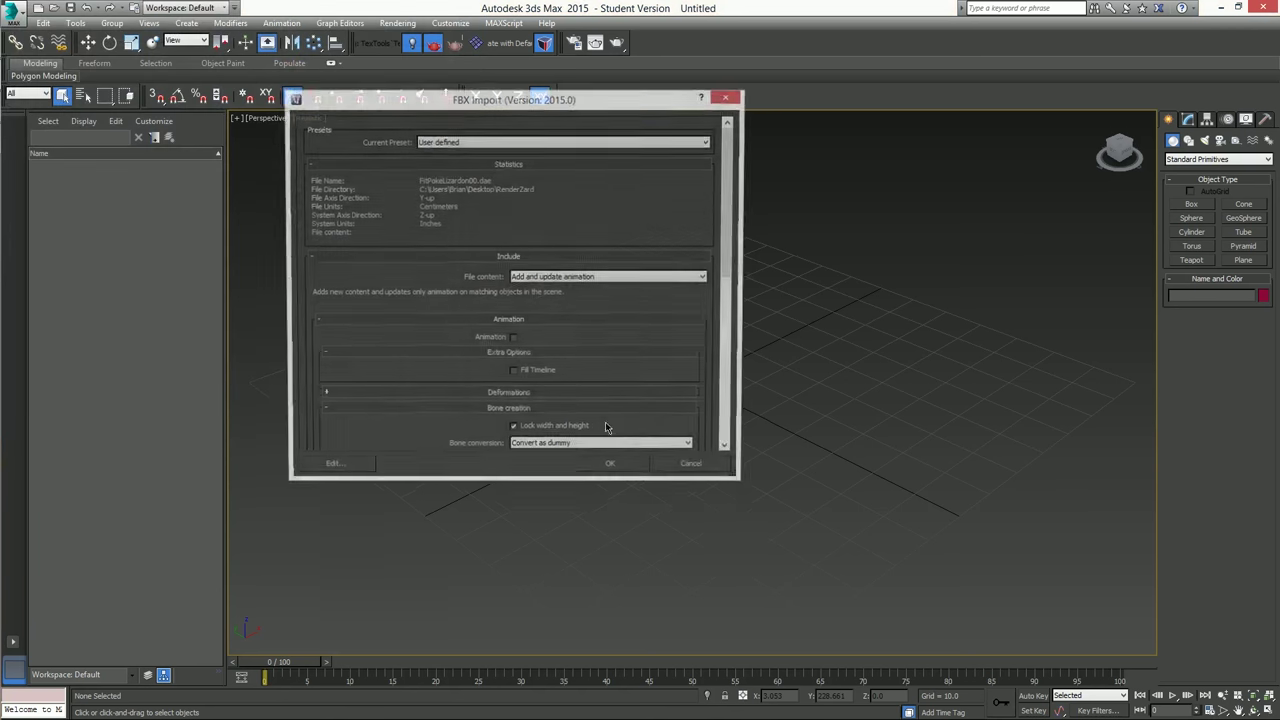
left_click(606, 474)
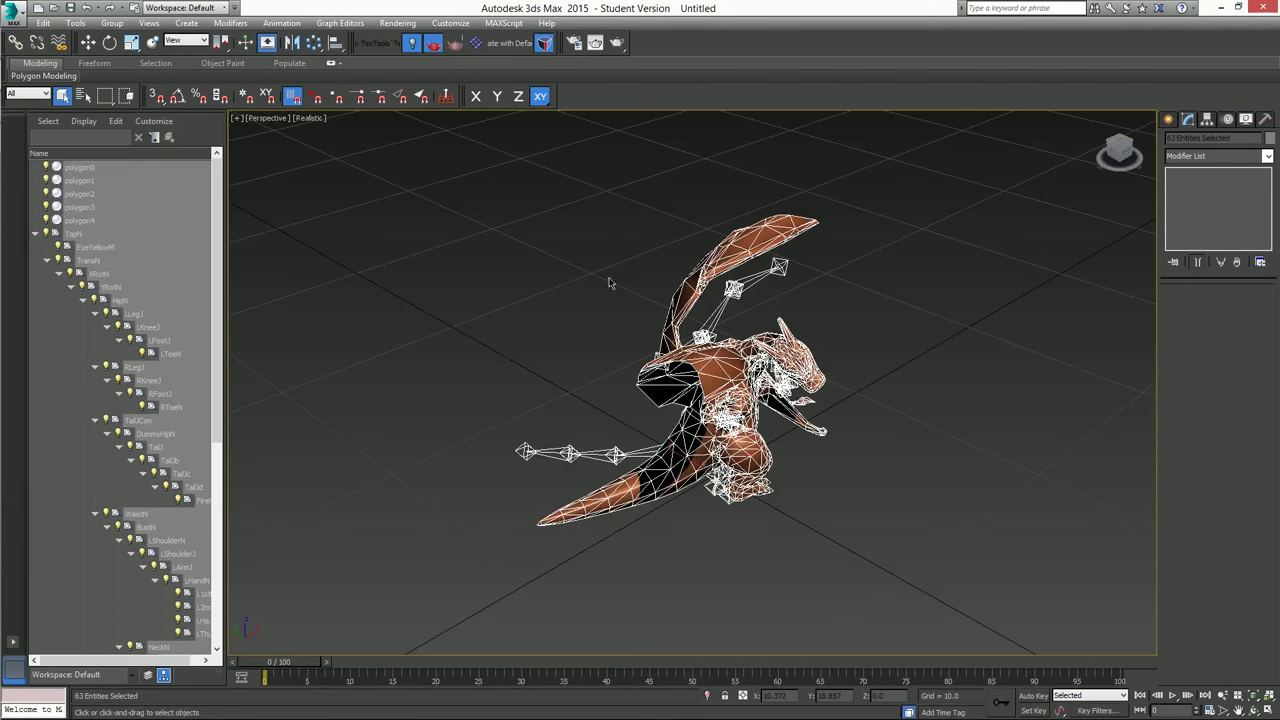
left_click(609, 283)
Select the TopN helper with all its child nodes and delete the whole bone hierarchy.
middle_click_drag(614, 354, 336, 281, "alt")
scroll(537, 363, "up", 3)
middle_click_drag(537, 363, 460, 277)
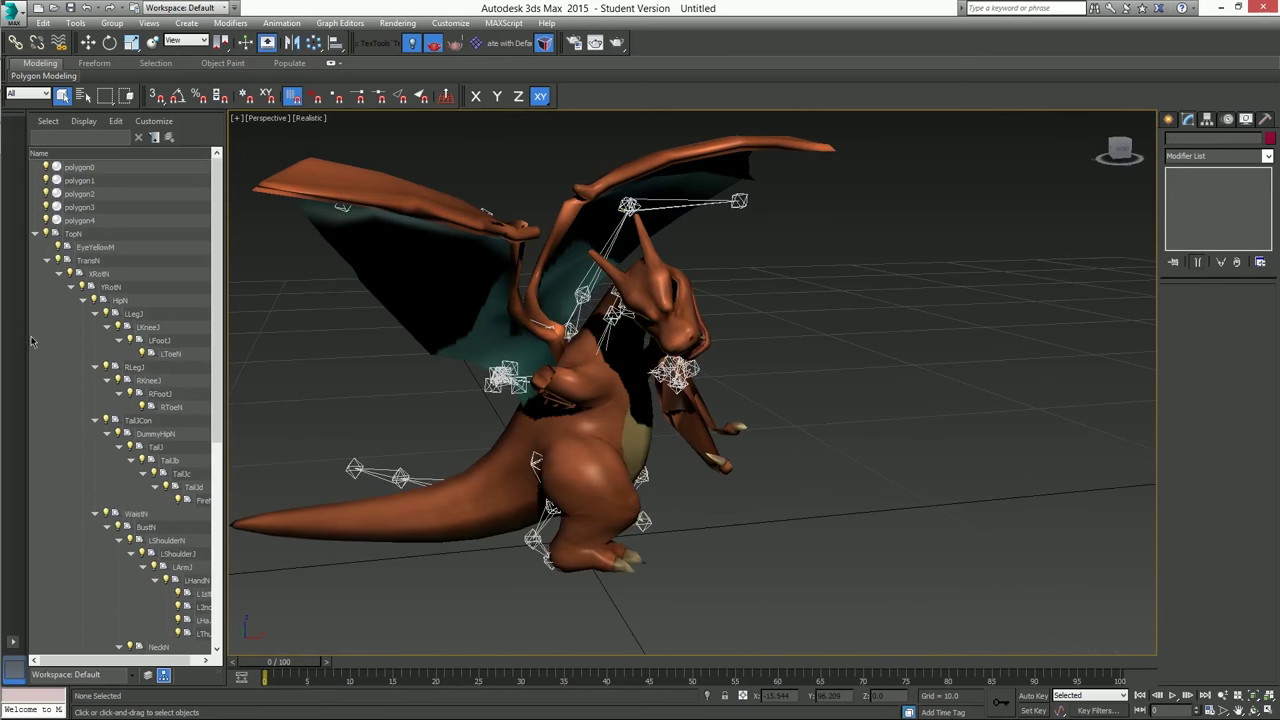
left_click(80, 232)
right_click(82, 233)
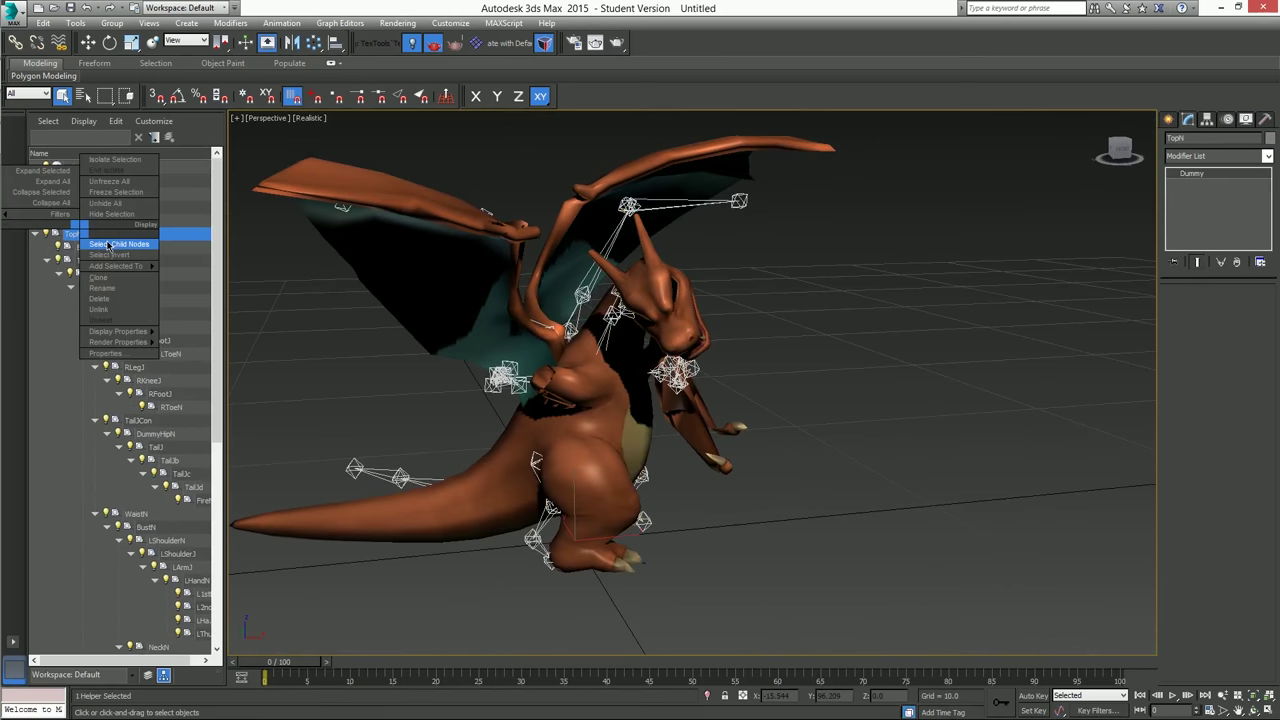
left_click(133, 237)
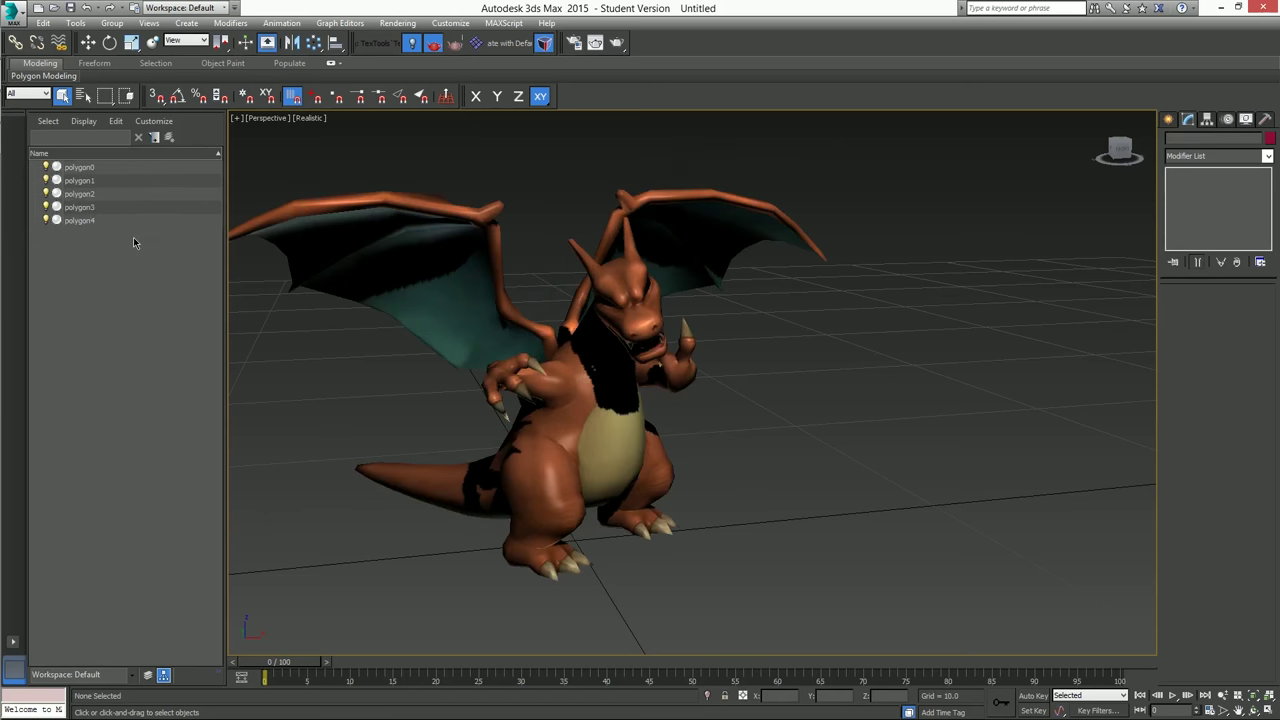
Delete the polygon3 and polygon4 objects from the scene.
mouse_move(440, 300)
middle_mouse_down("alt")
mouse_move(502, 291)
mouse_move(414, 286)
mouse_move(432, 295)
middle_mouse_up("alt")
left_click(87, 209)
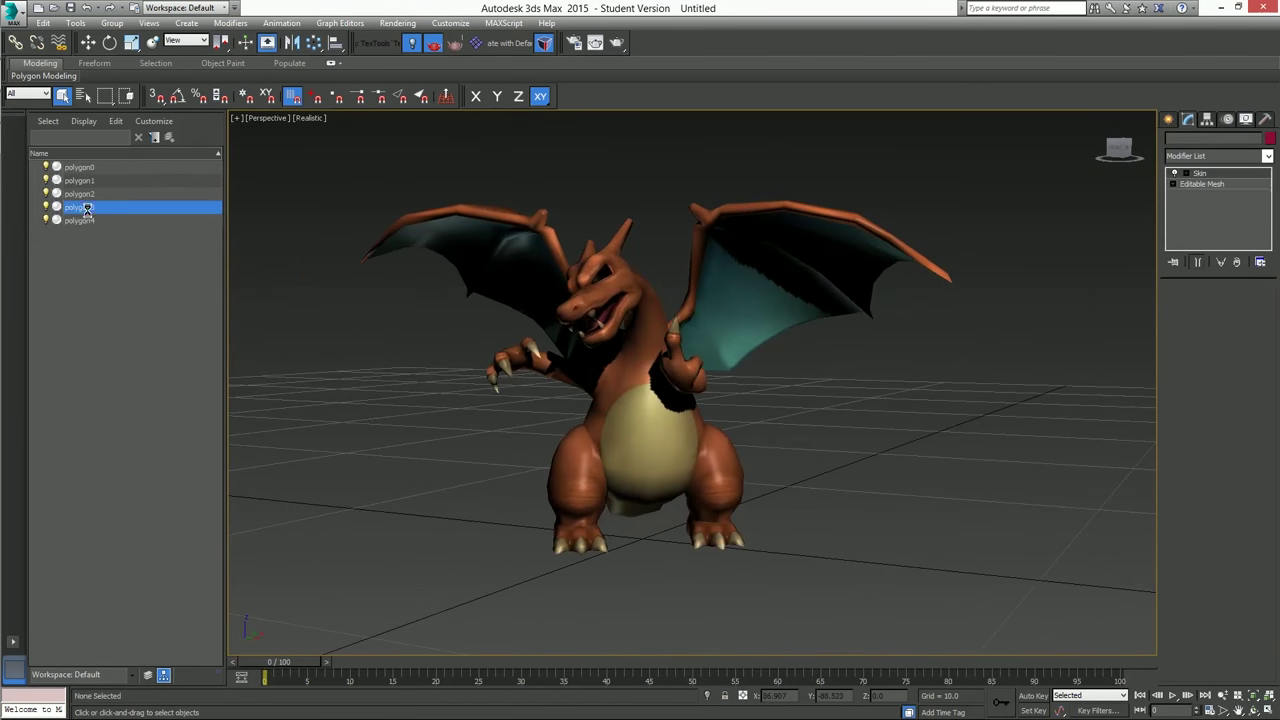
left_click(88, 223, "ctrl")
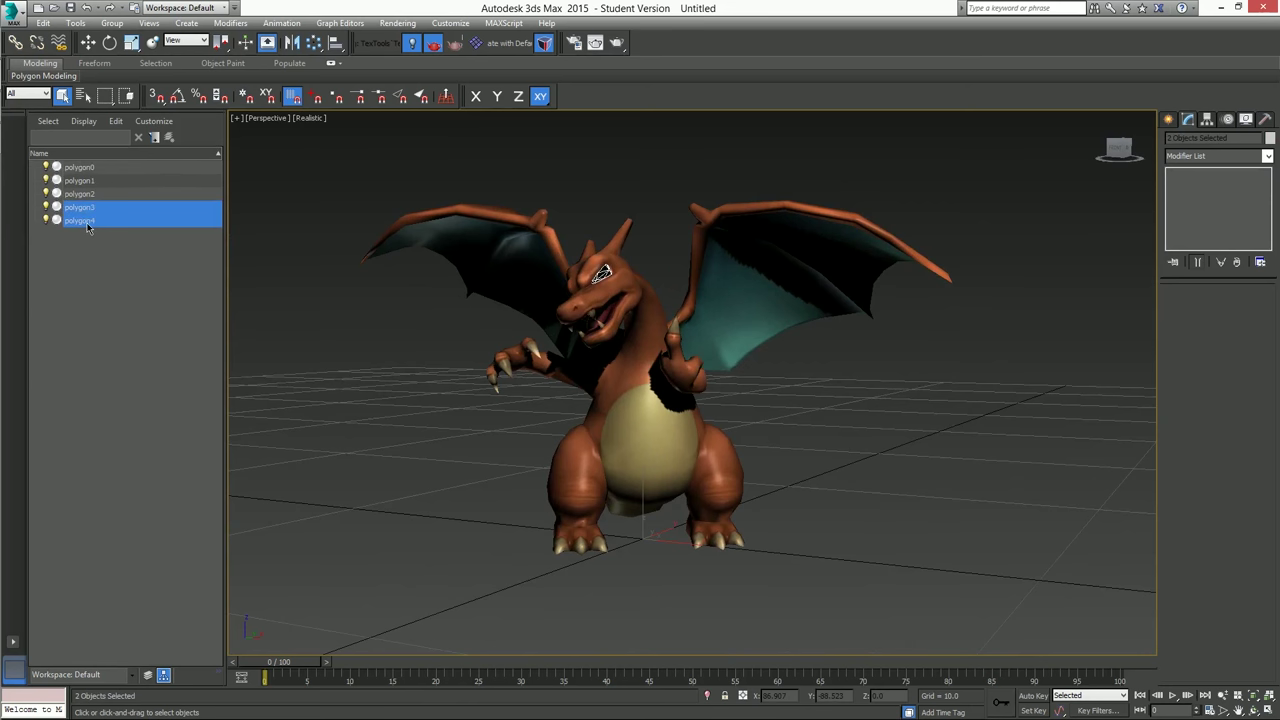
key("Delete")
Sample Charizard's BodyM1 material into the Material Editor and set its specular level to 0.
scroll(566, 318, "up", 4)
middle_click_drag(566, 311, 597, 259, "alt")
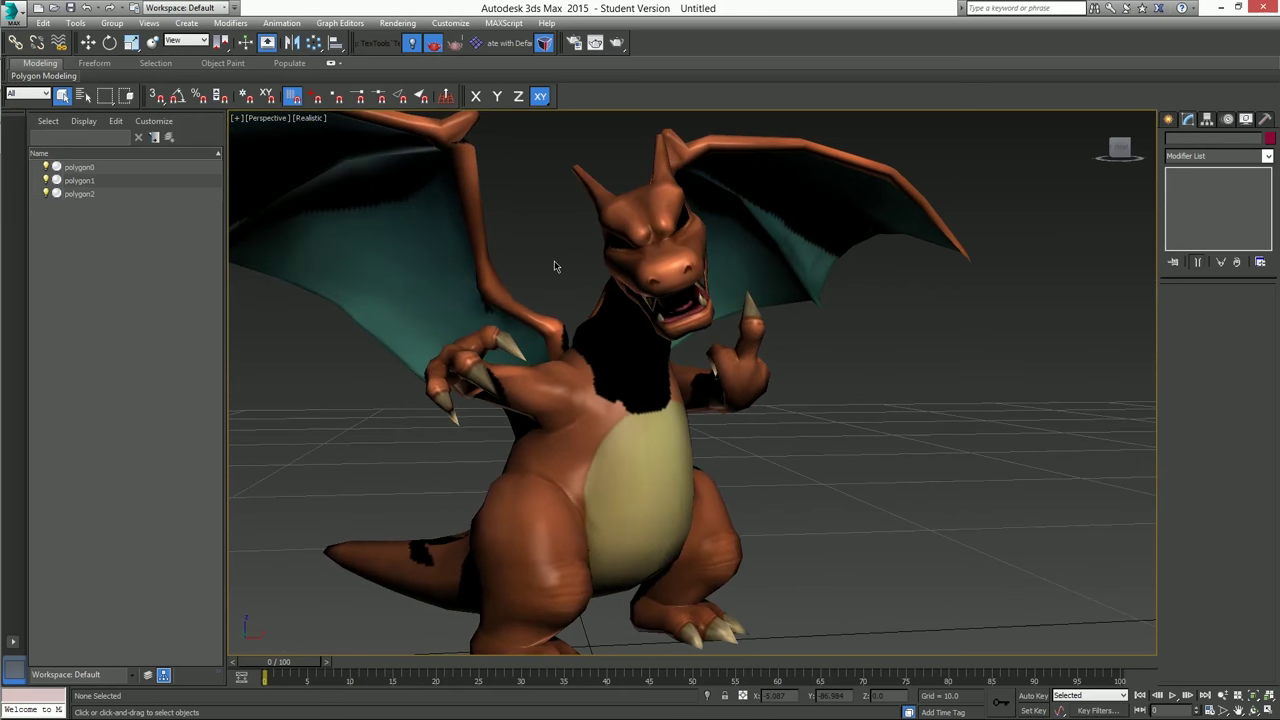
key("m")
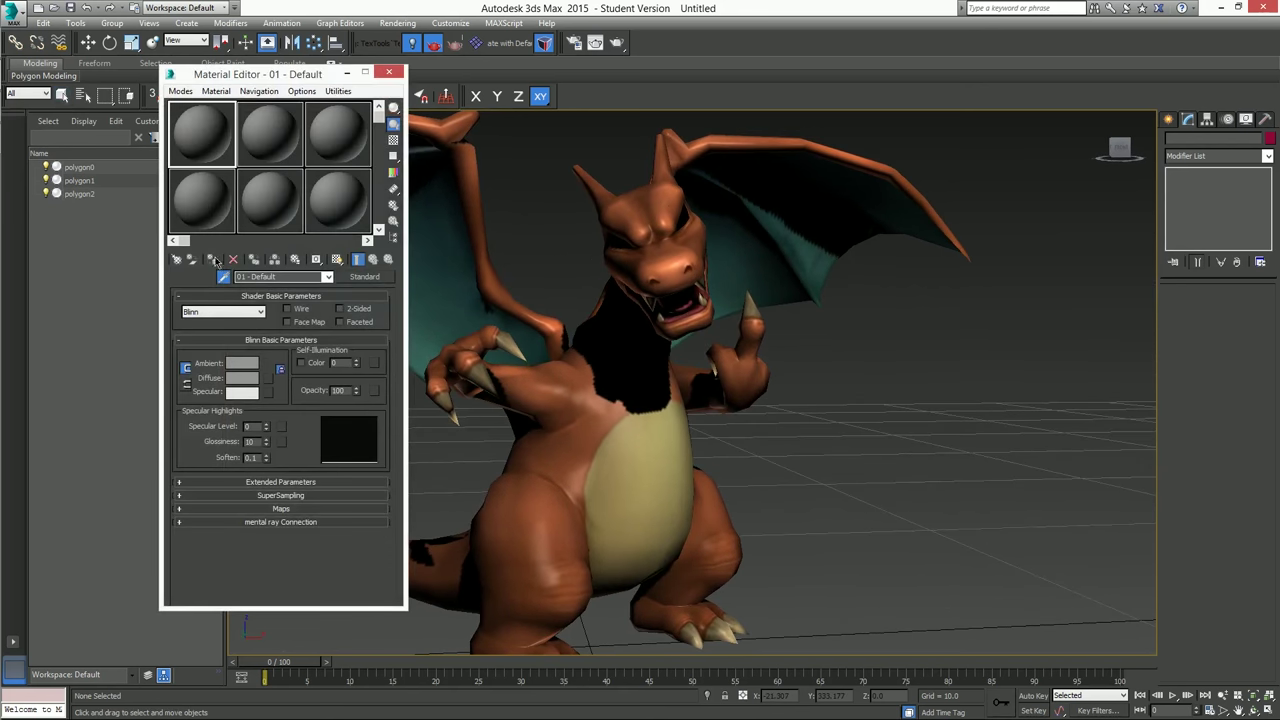
left_click(488, 362)
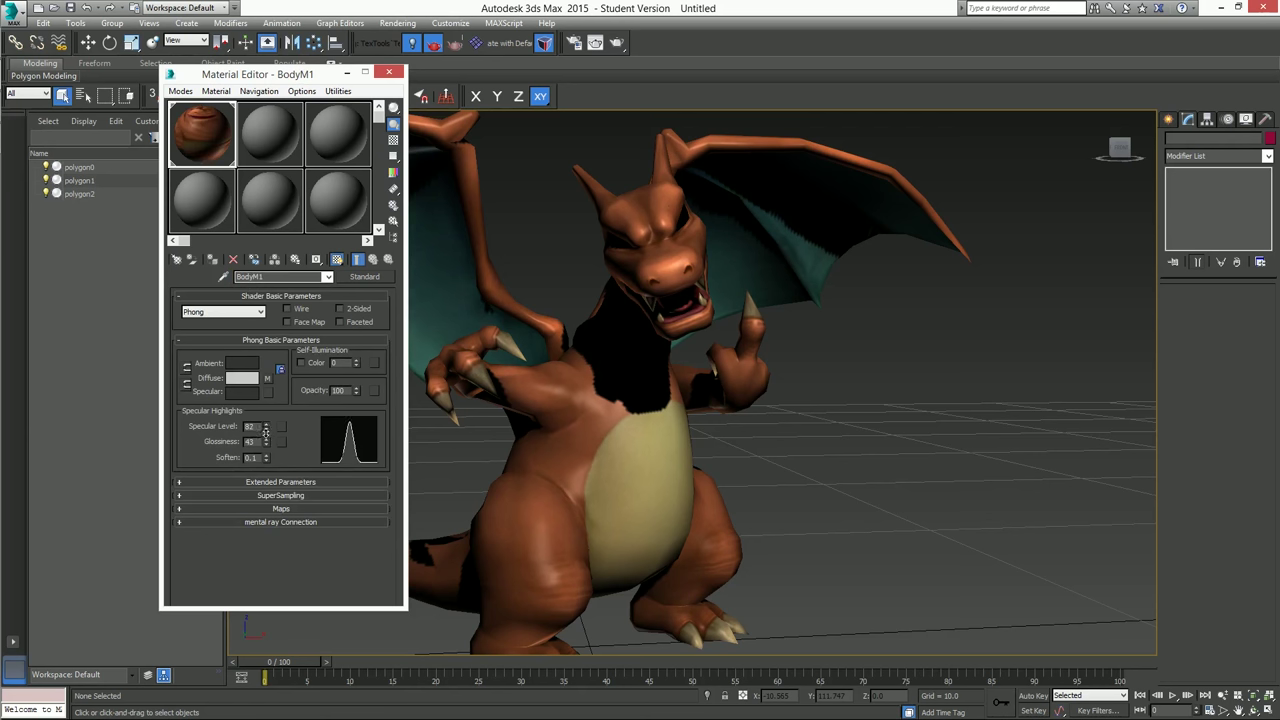
left_click_drag(265, 428, 264, 447)
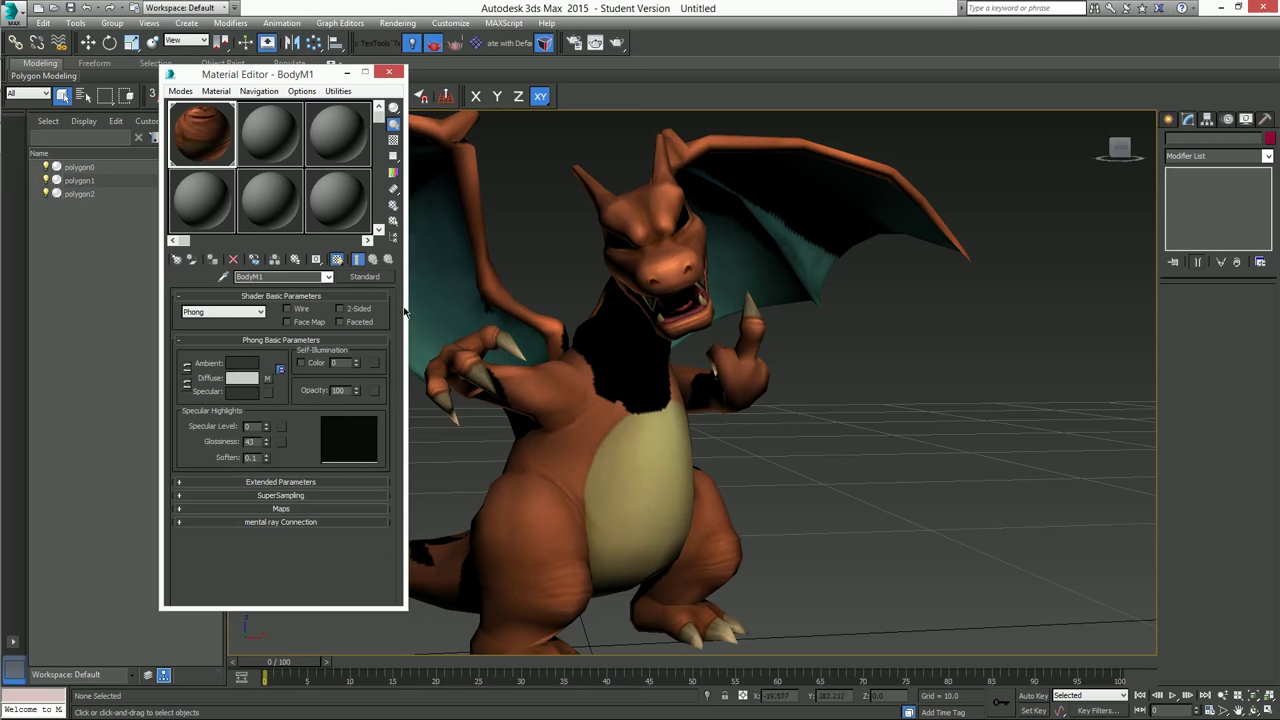
Sample the EyeL material from Charizard's eye and set its specular level to 0.
middle_click_drag(755, 274, 622, 282, "alt")
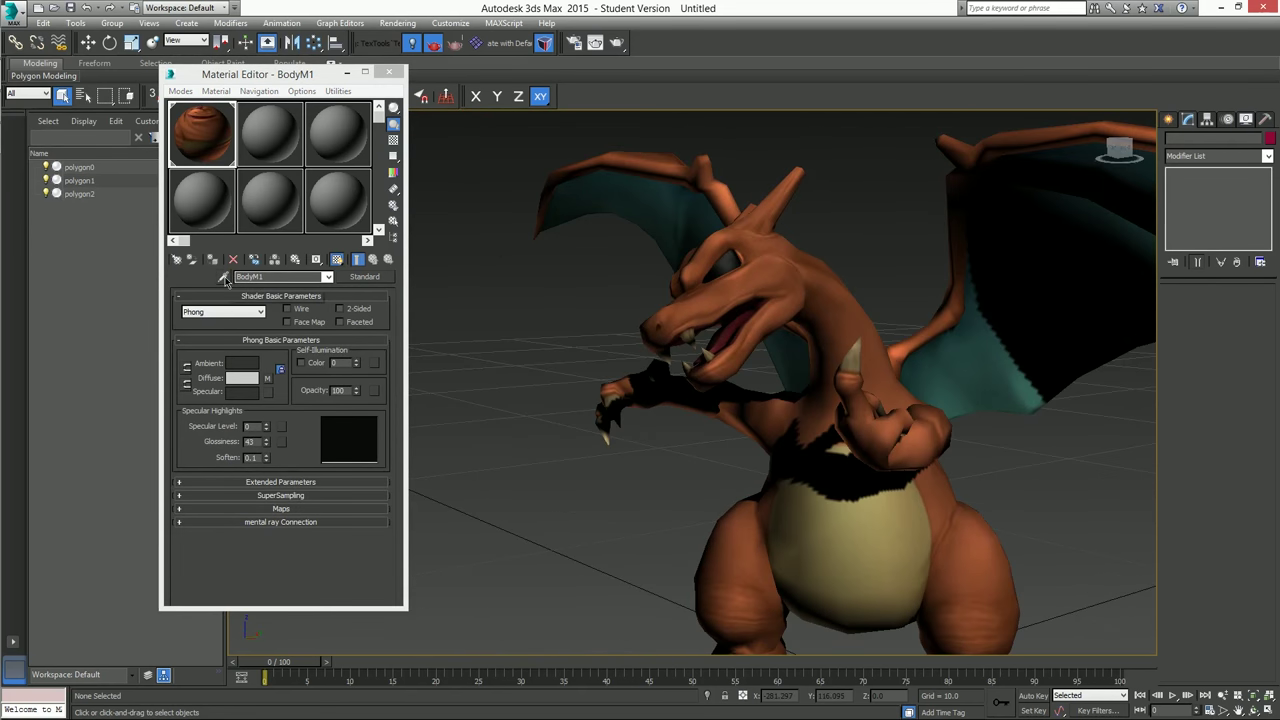
left_click(224, 277)
left_click(709, 256)
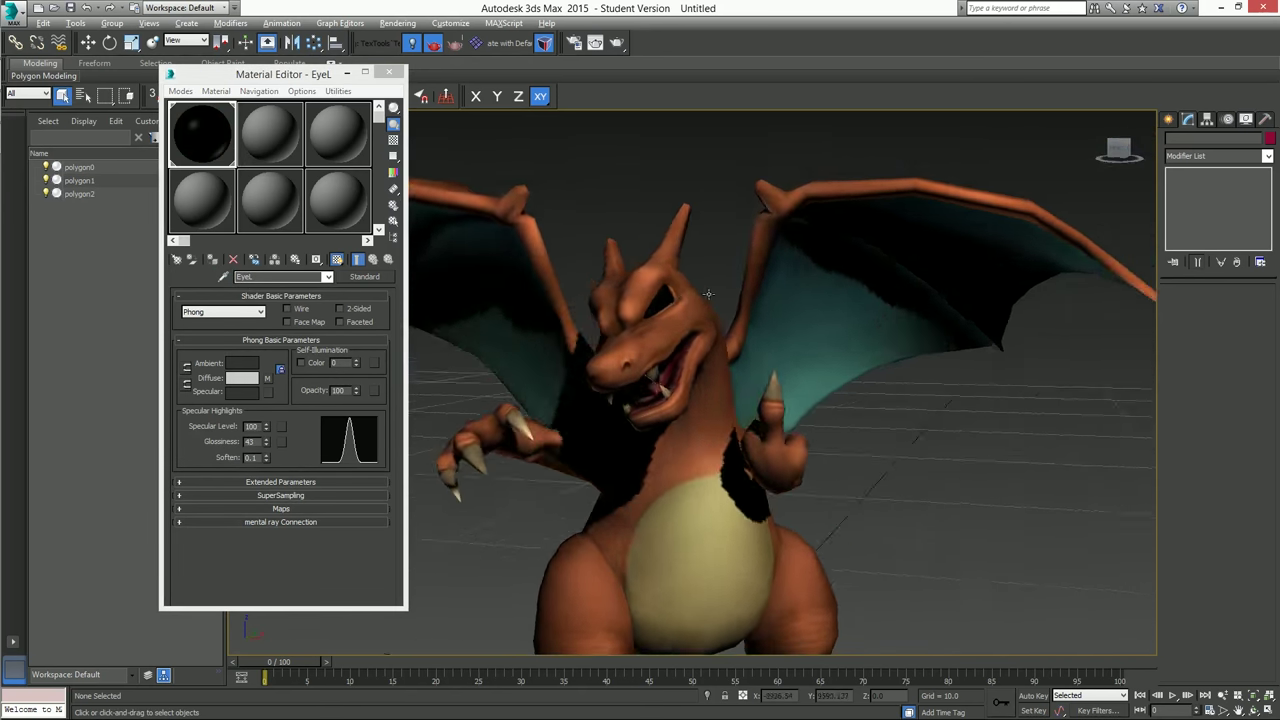
middle_click_drag(708, 294, 850, 276, "alt")
right_click(268, 426)
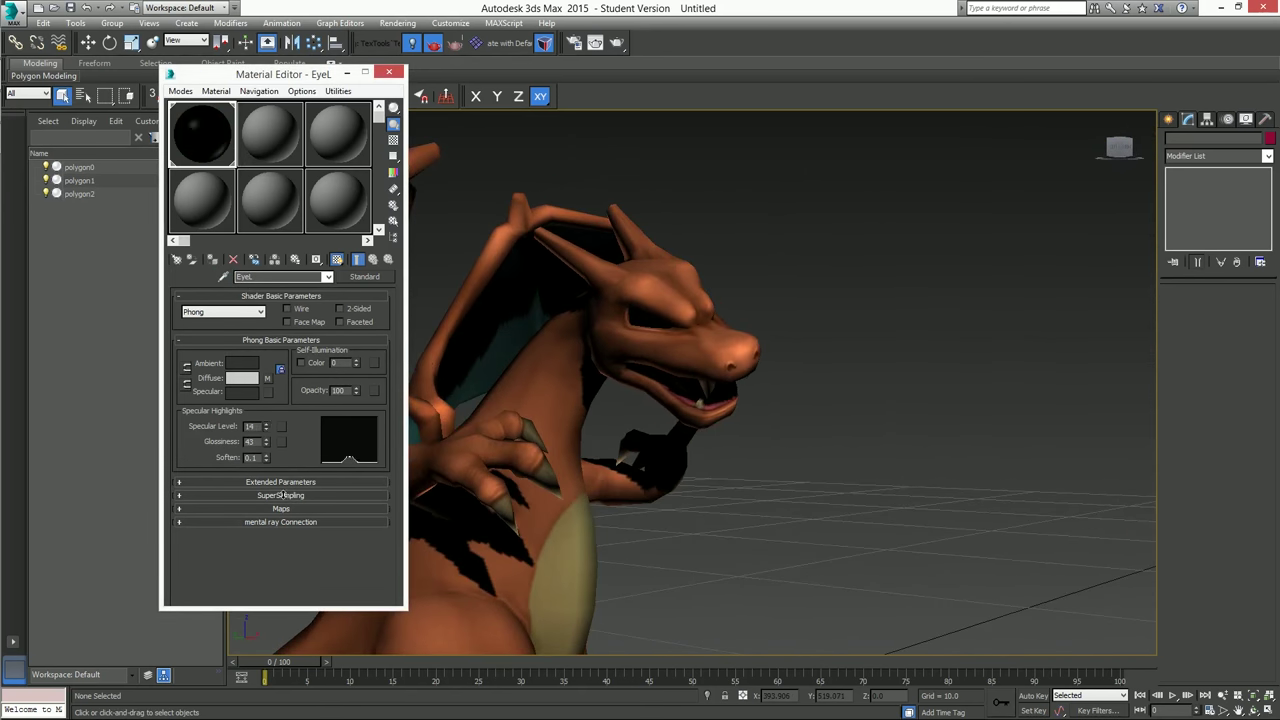
Clear the eyelid texture from the EyeL material's diffuse map.
middle_click_drag(644, 336, 624, 319, "alt")
scroll(653, 308, "up", 3)
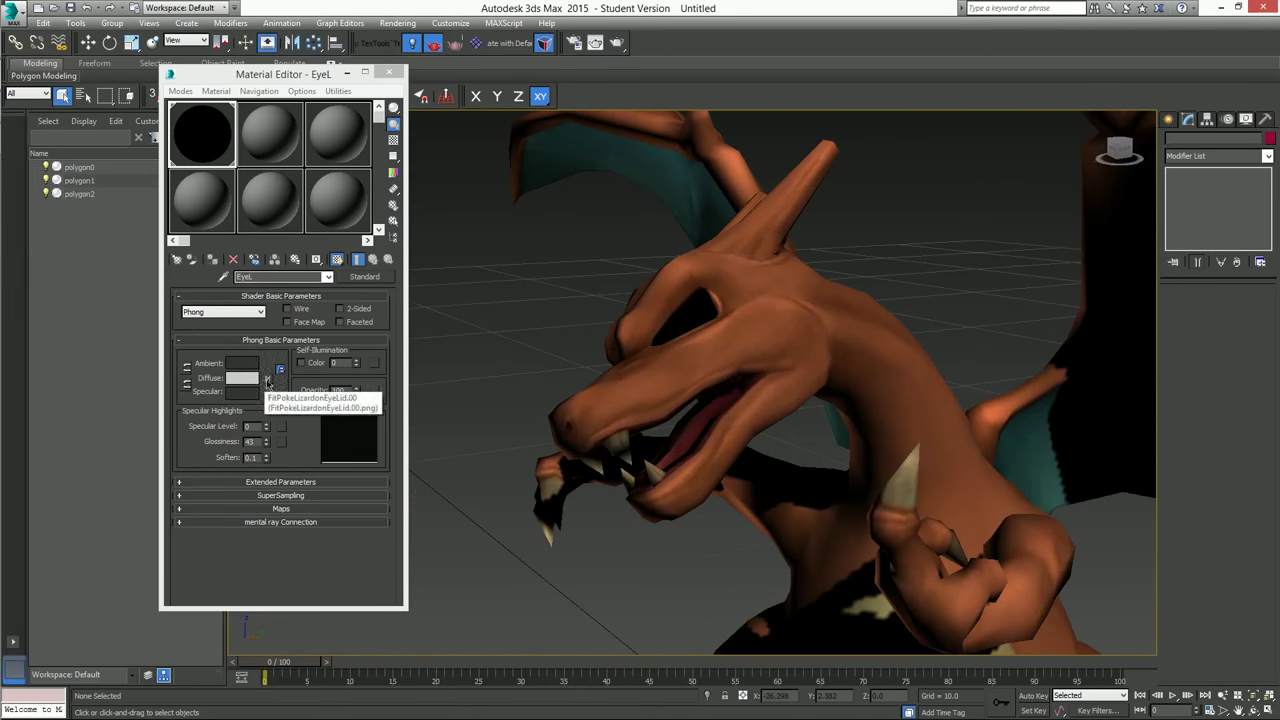
right_click(266, 383)
left_click(276, 391)
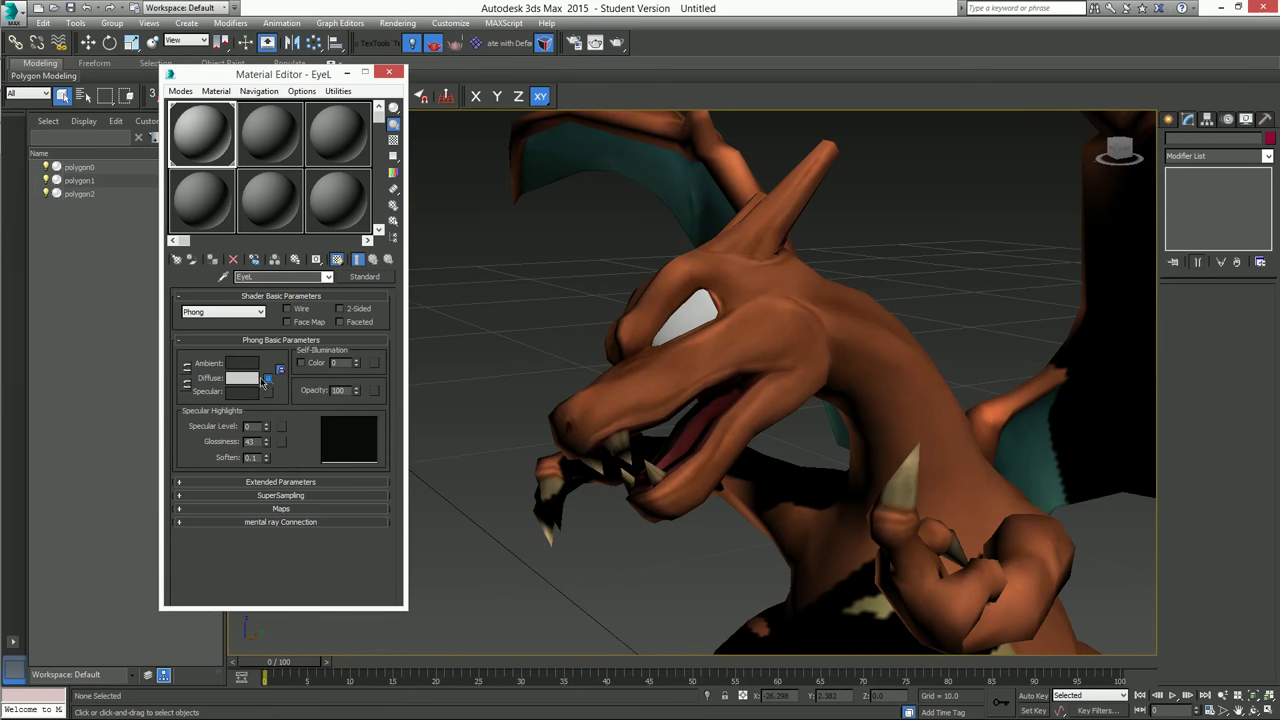
Assign a Composite map to the EyeL material's diffuse color.
left_click(271, 378)
left_click(516, 190)
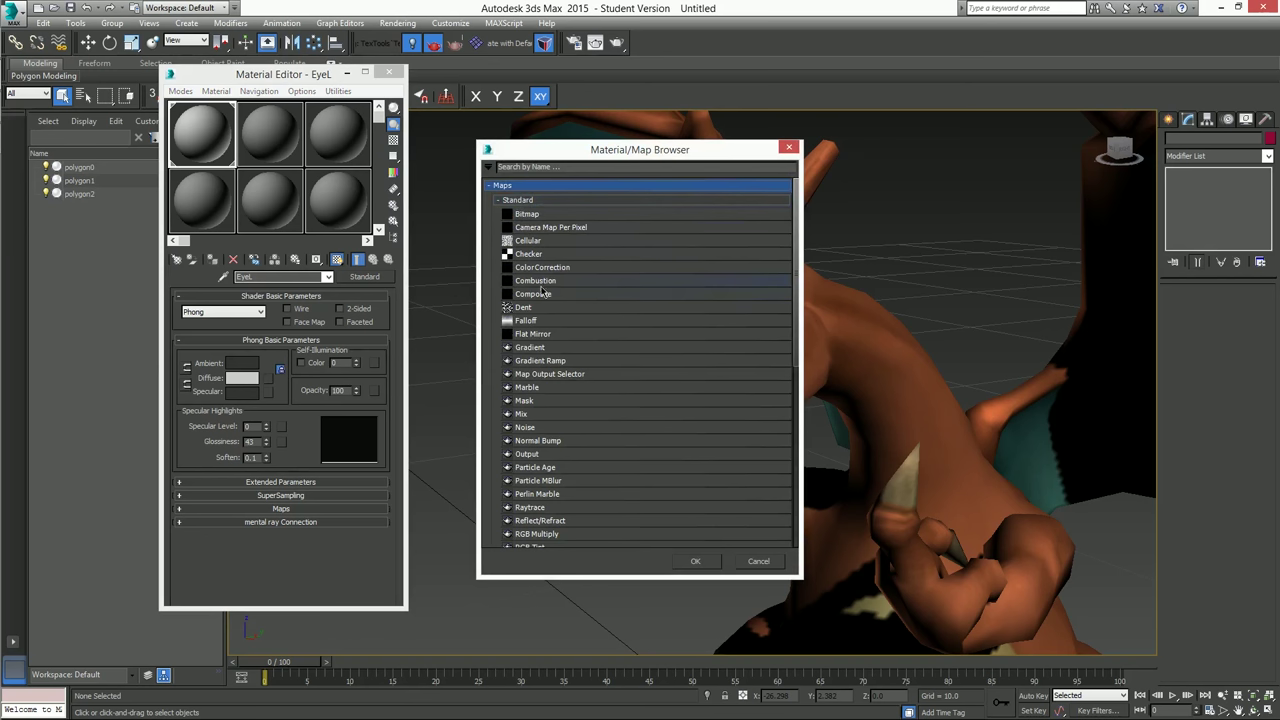
double_click(540, 296)
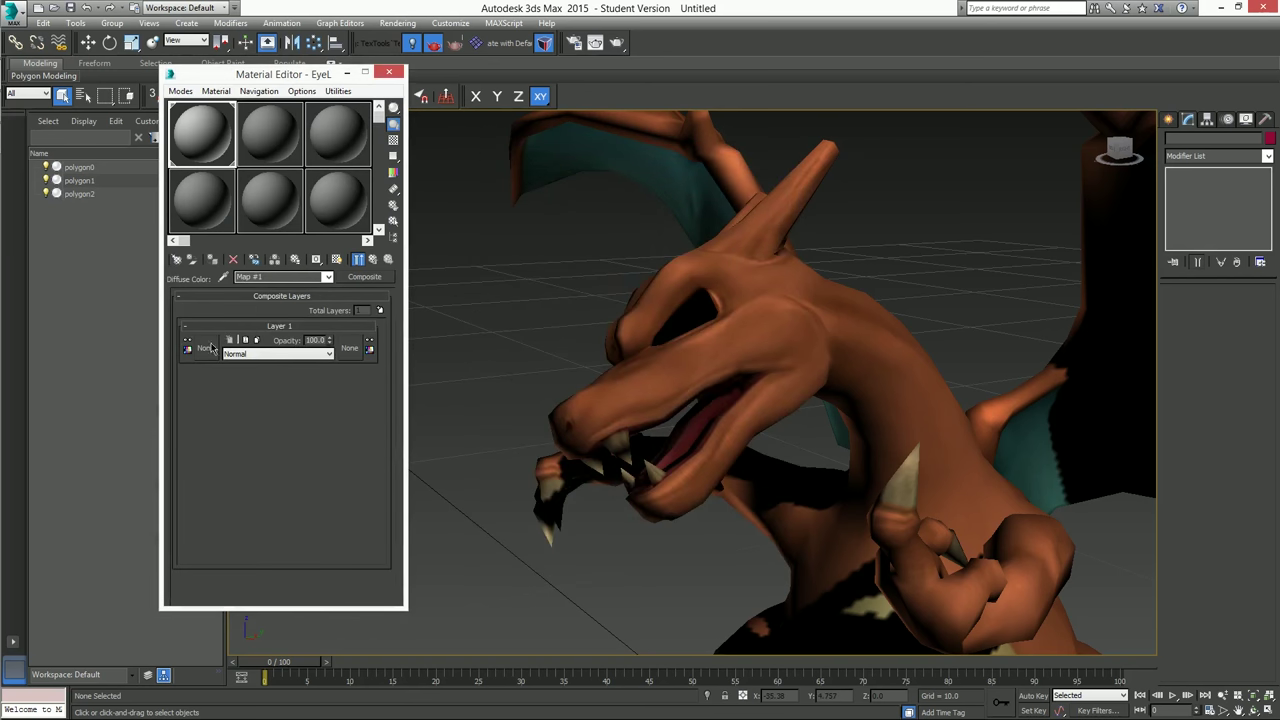
Load FitPokeLizardonEyeWhite.png from the Desktop's RenderZard folder as the bitmap texture for Layer 1 of the EyeL Composite map.
left_click(207, 349)
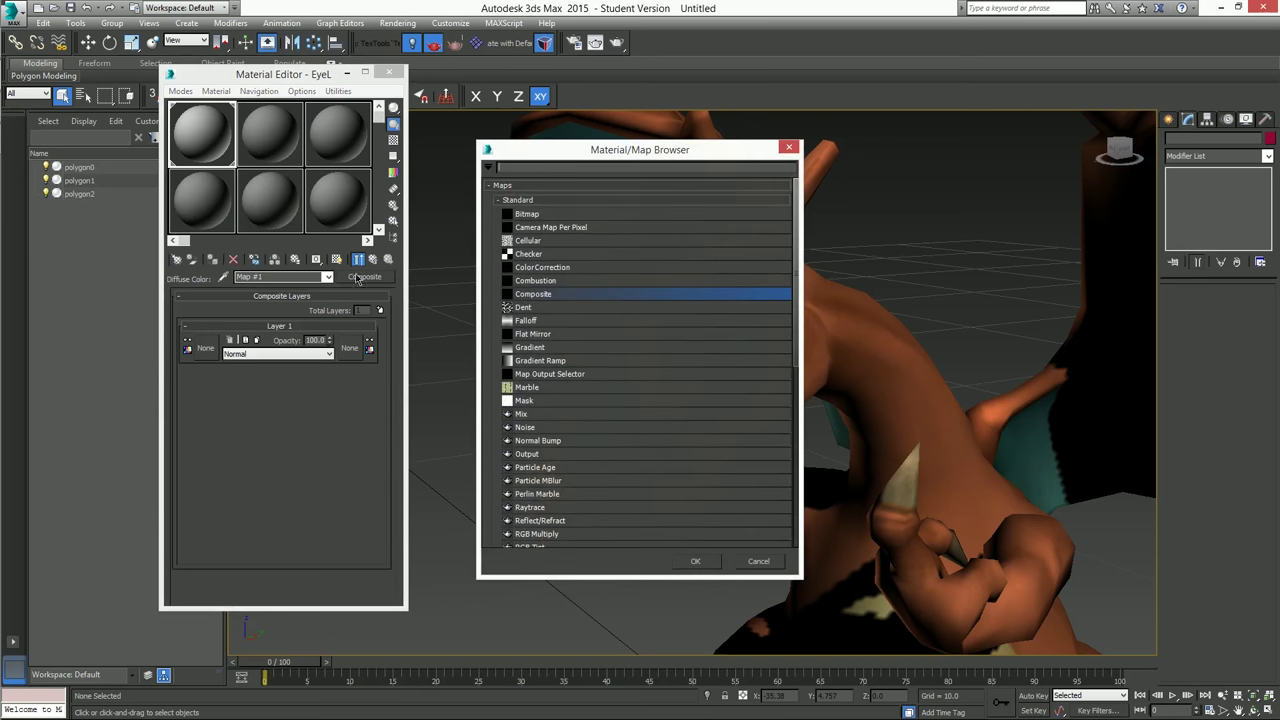
double_click(518, 216)
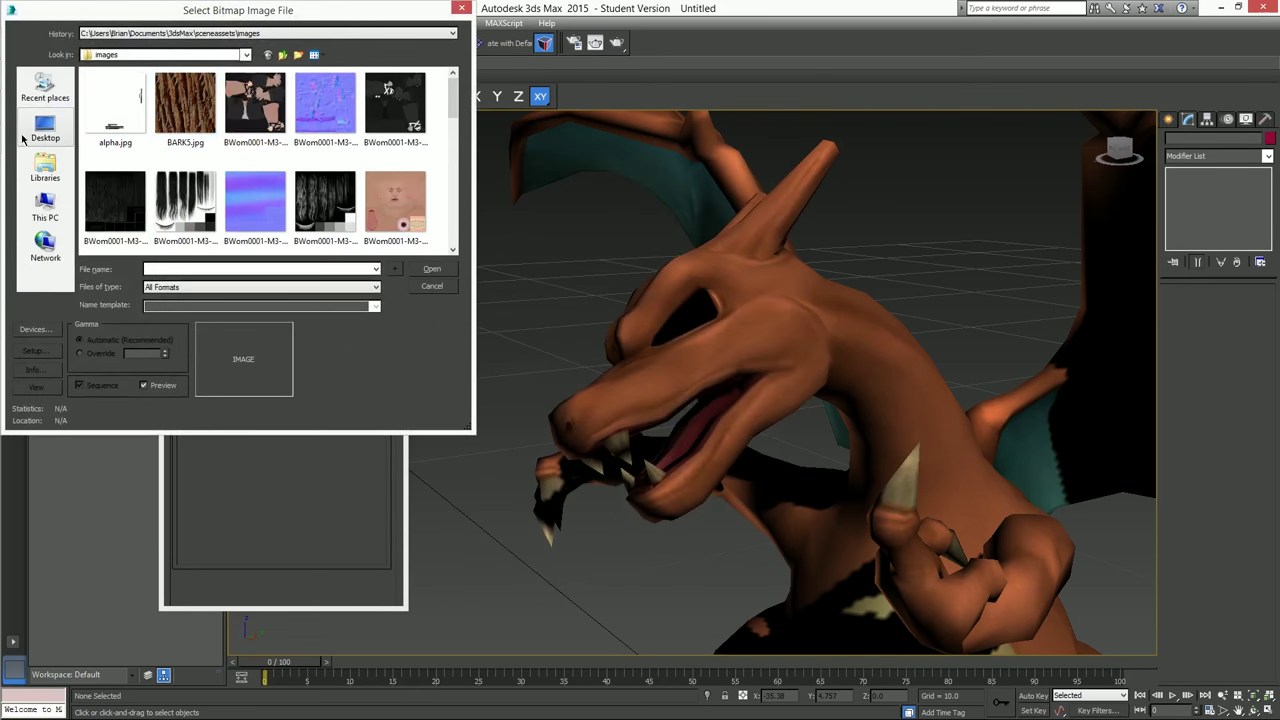
left_click(45, 128)
left_click(160, 192)
scroll(160, 195, "down", 1)
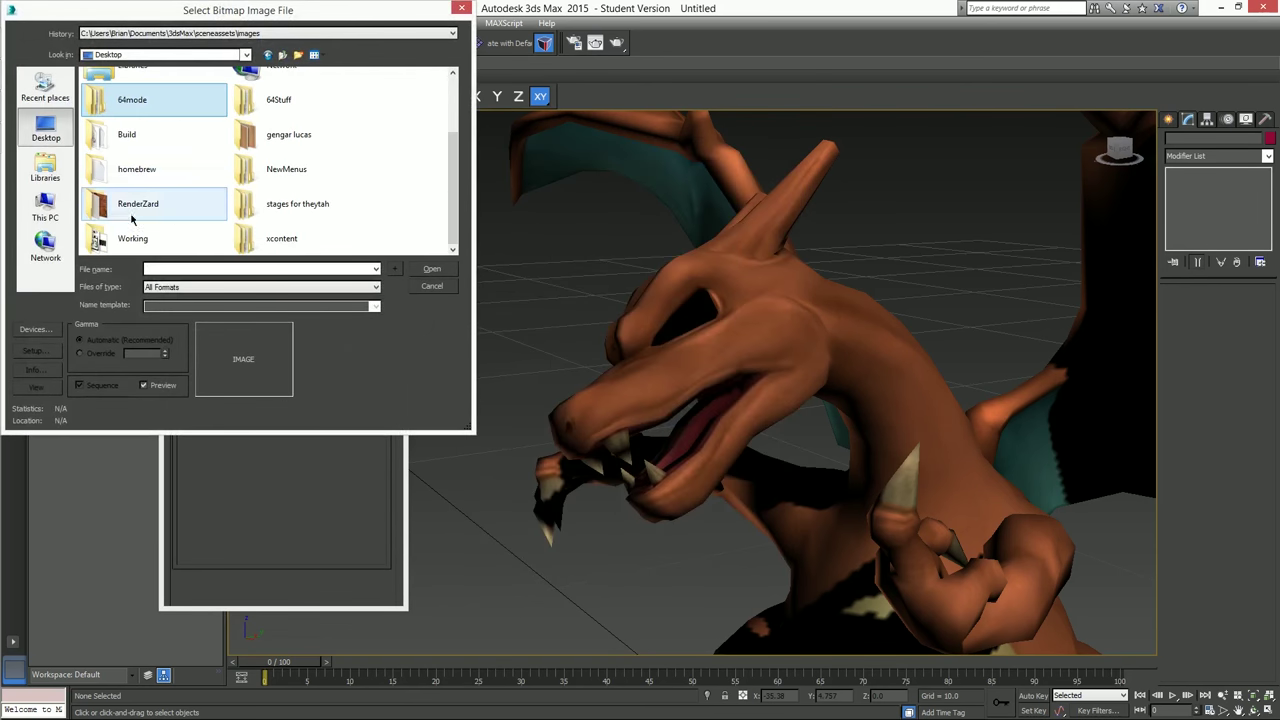
double_click(140, 207)
left_click(255, 220)
double_click(255, 220)
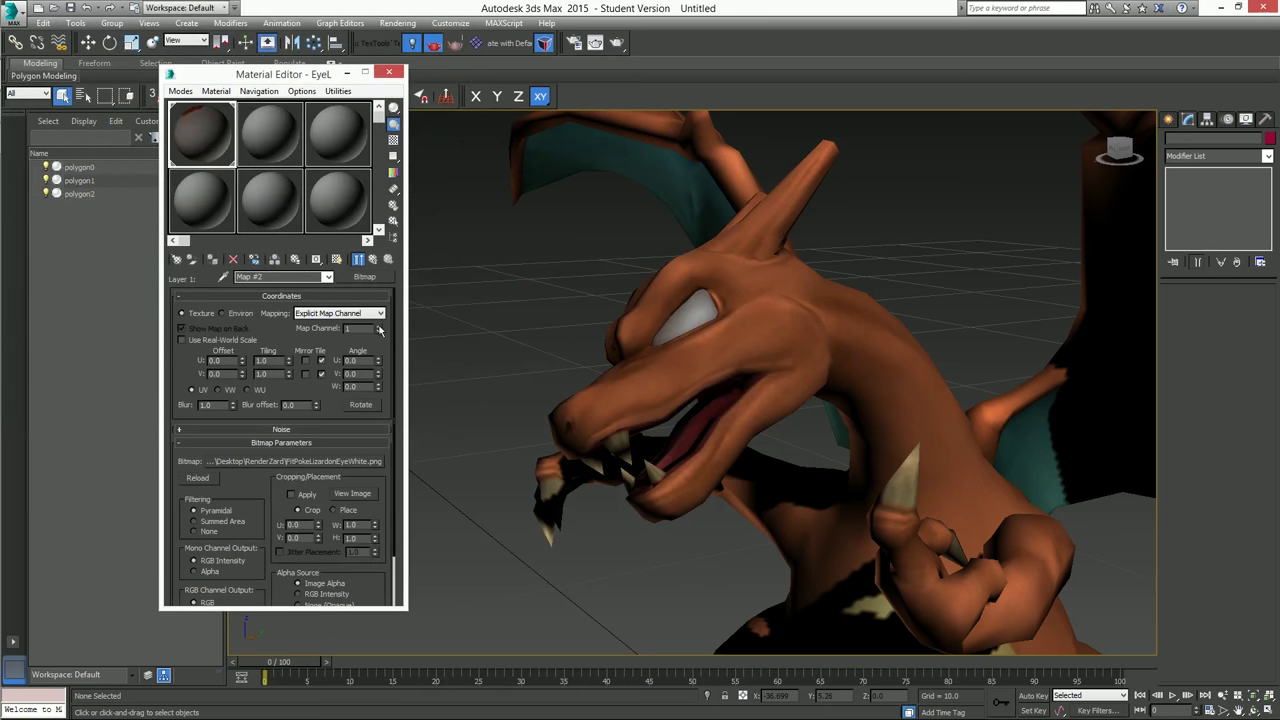
left_click(378, 330)
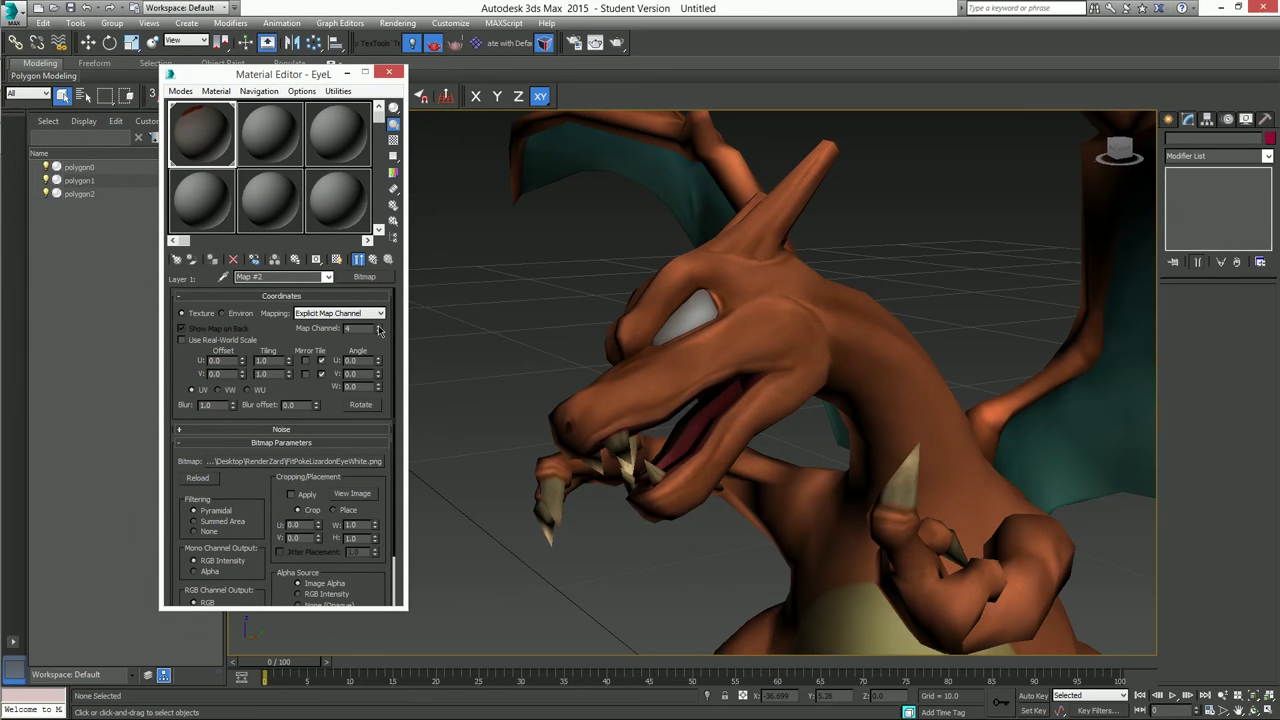
left_click(378, 334)
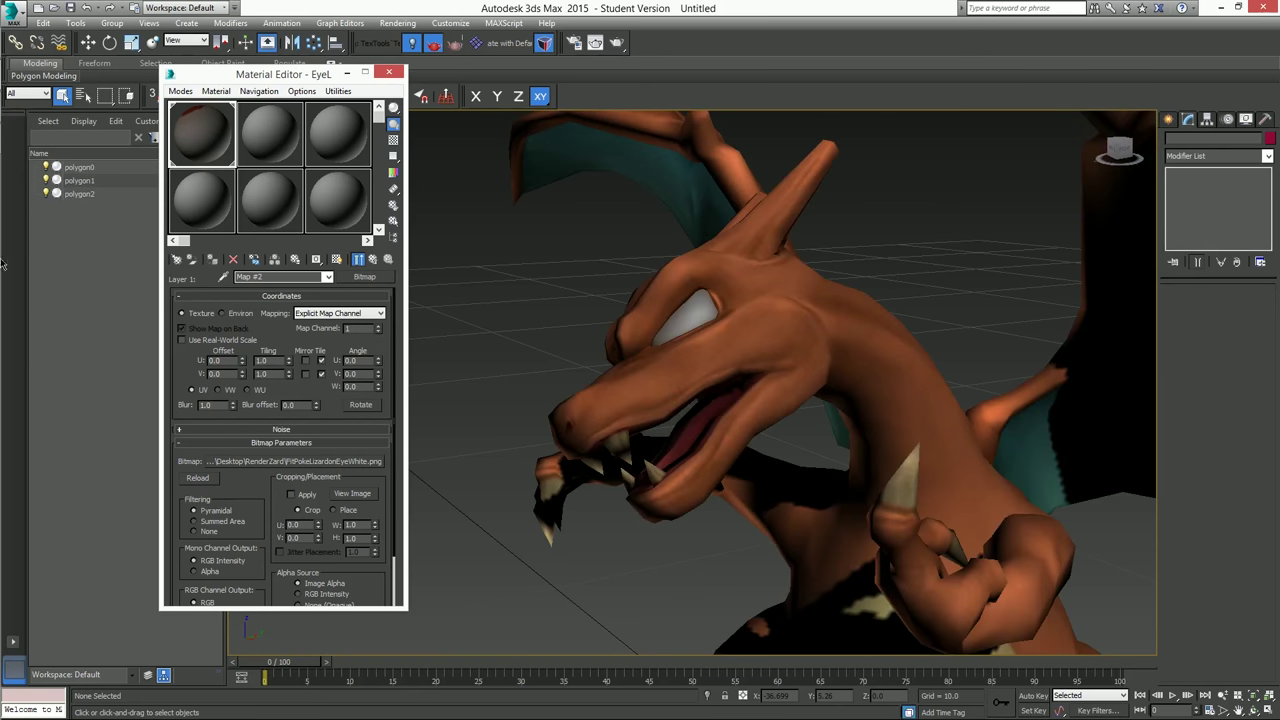
Switch to BrawlBox and examine which texture coordinates the EyeL material's eyelid and eye white textures use.
mouse_move(12, 140)
left_click(110, 140)
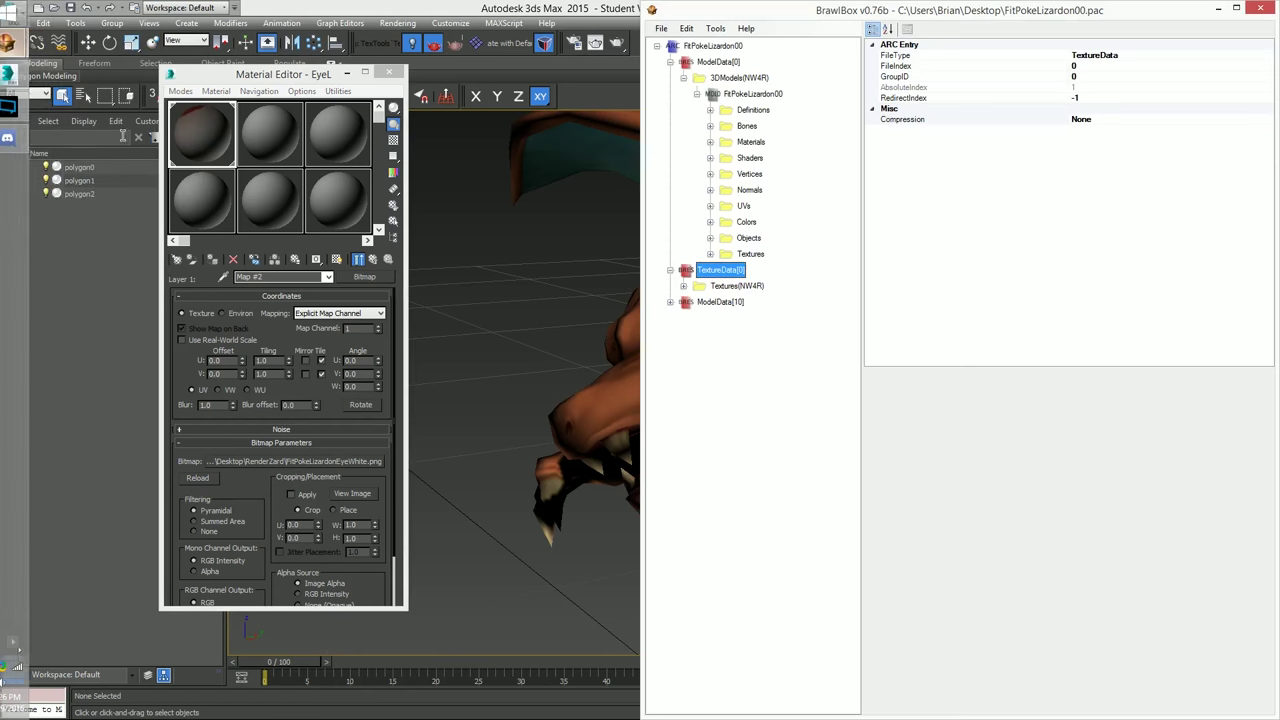
left_click(740, 93)
left_click(712, 143)
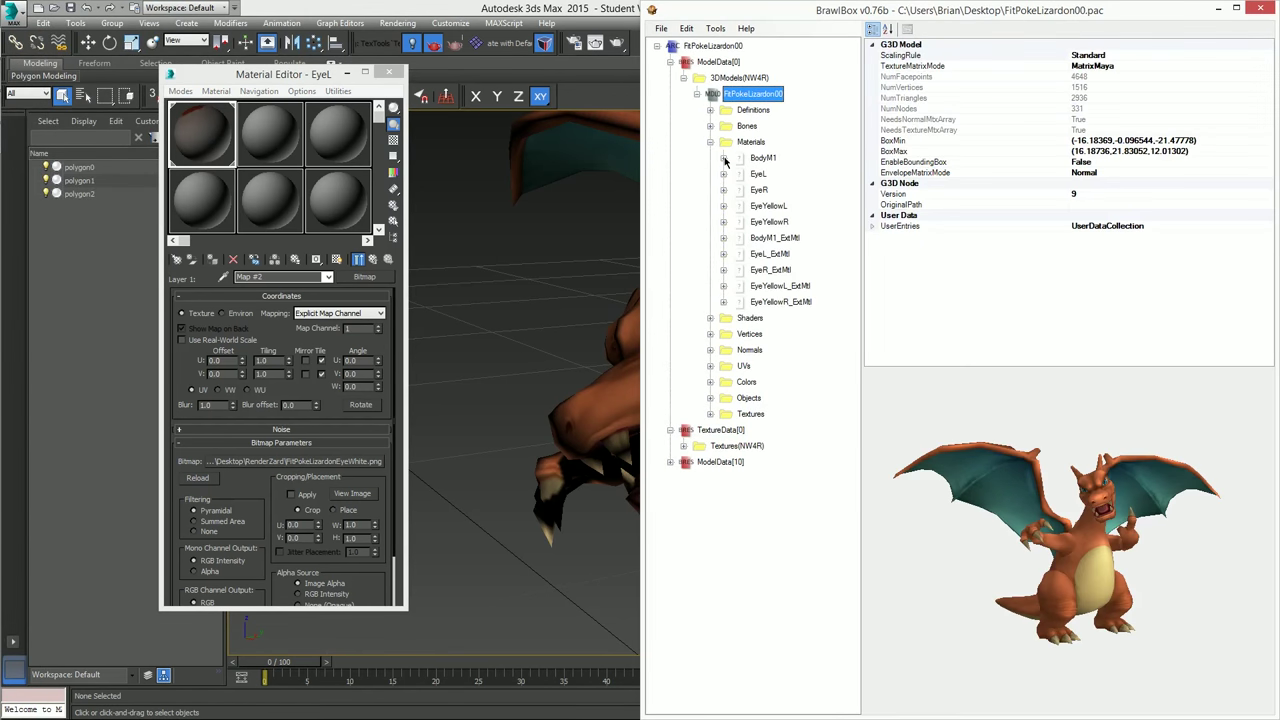
left_click(724, 174)
left_click(770, 190)
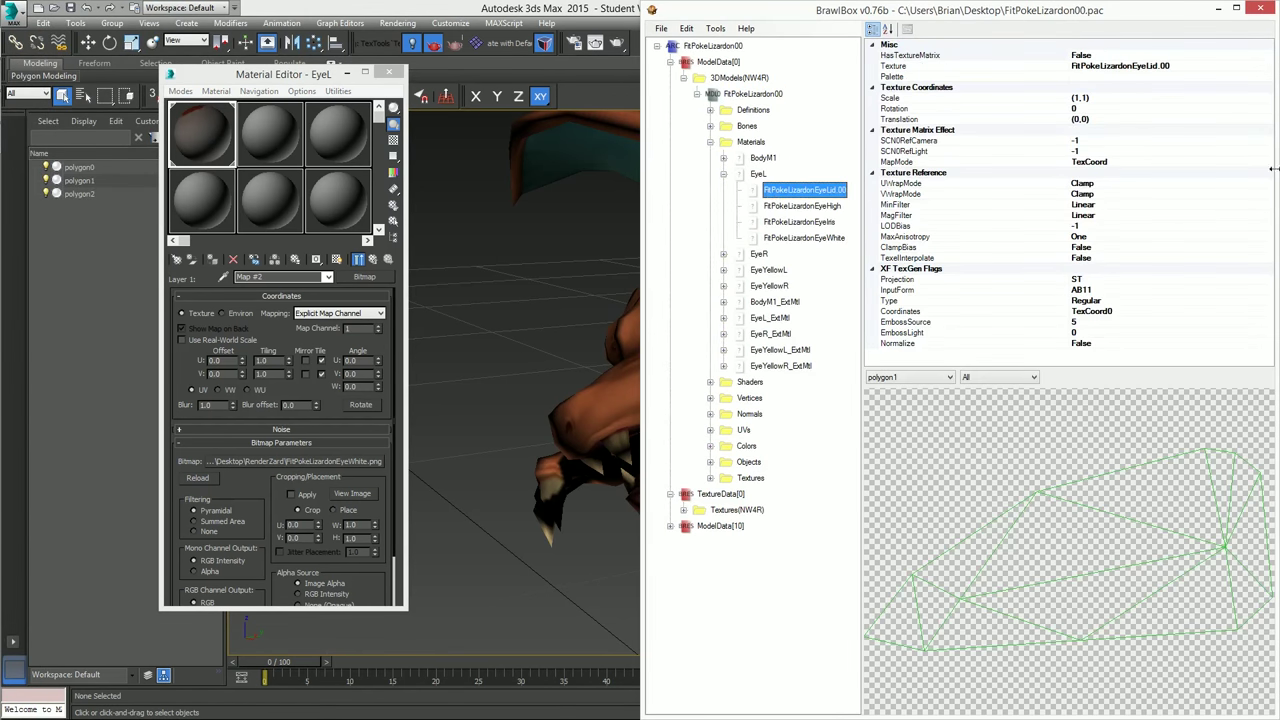
left_click(795, 205)
left_click(795, 191)
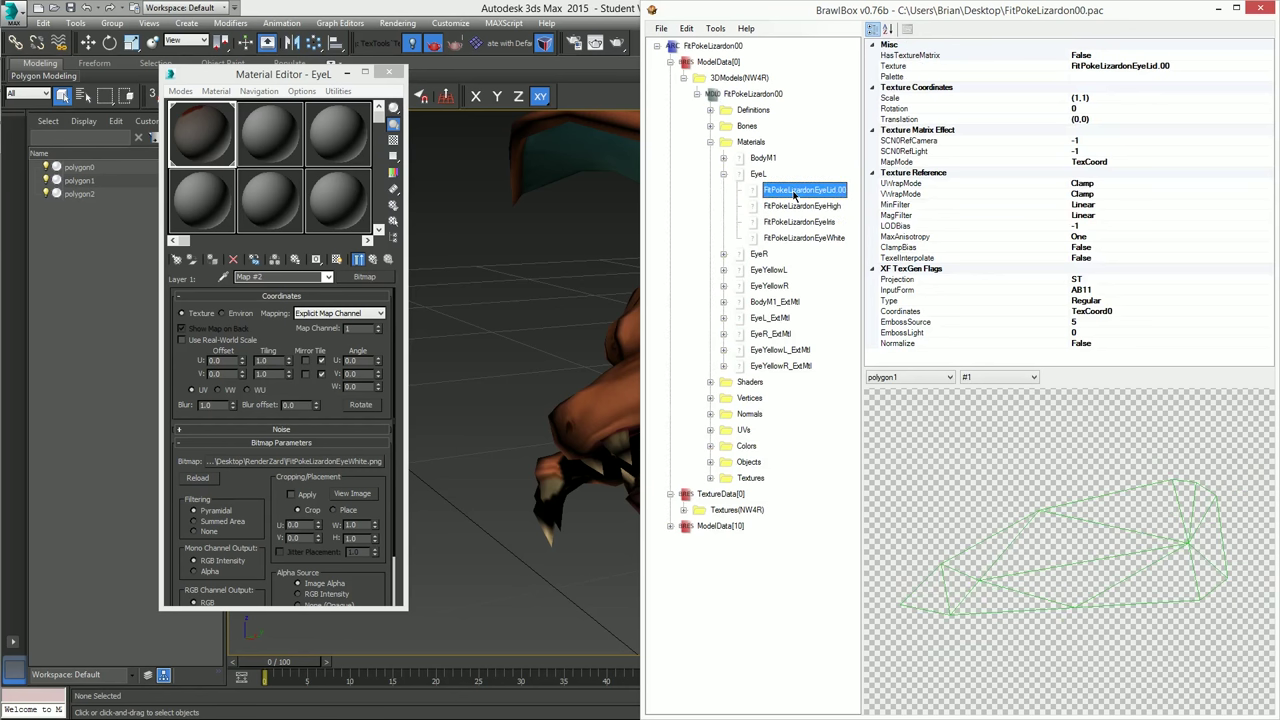
left_click(1083, 312)
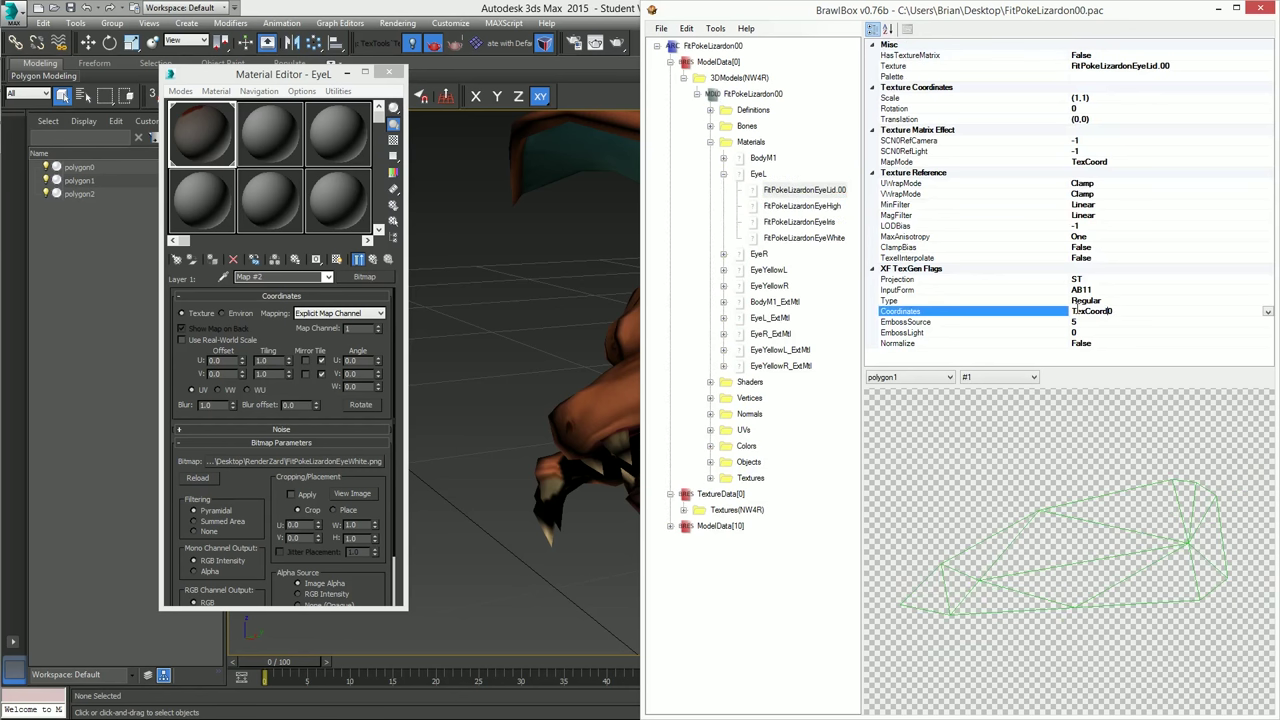
left_click(818, 237)
left_click(1102, 314)
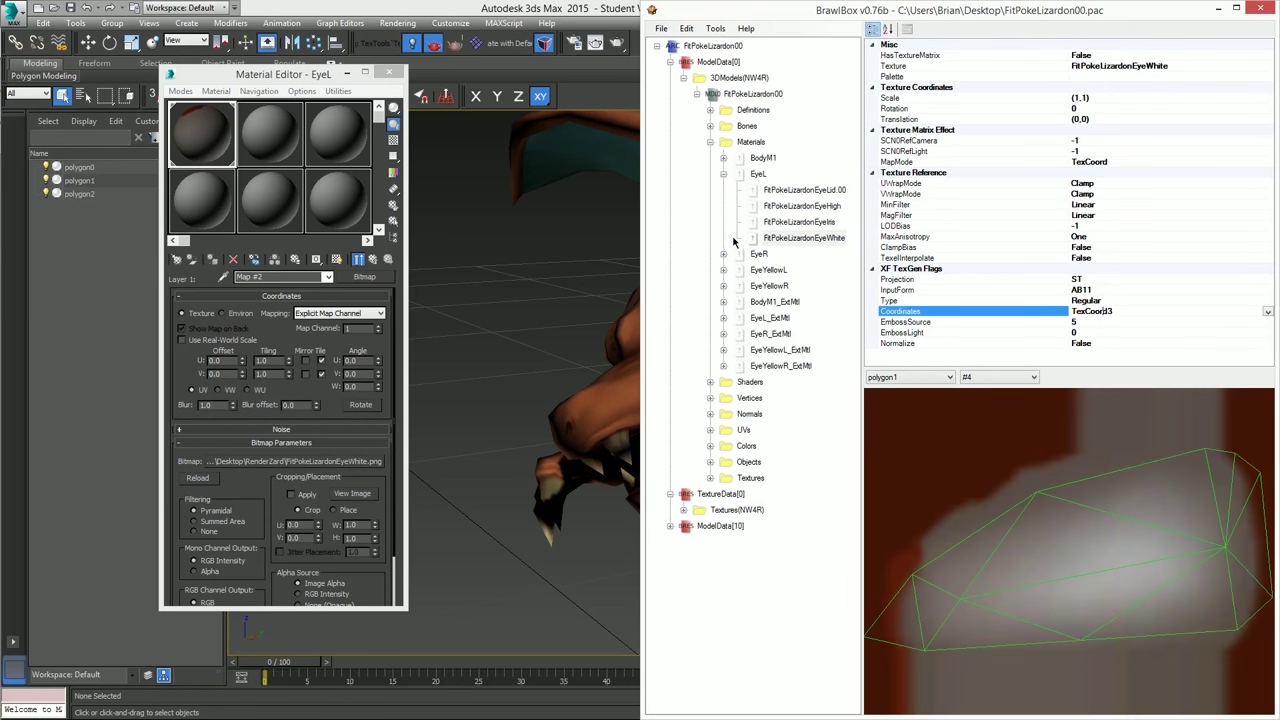
Switch back to 3ds Max and set the eye white bitmap's map channel to 4 and its alpha source to None (Opaque).
left_click(549, 10)
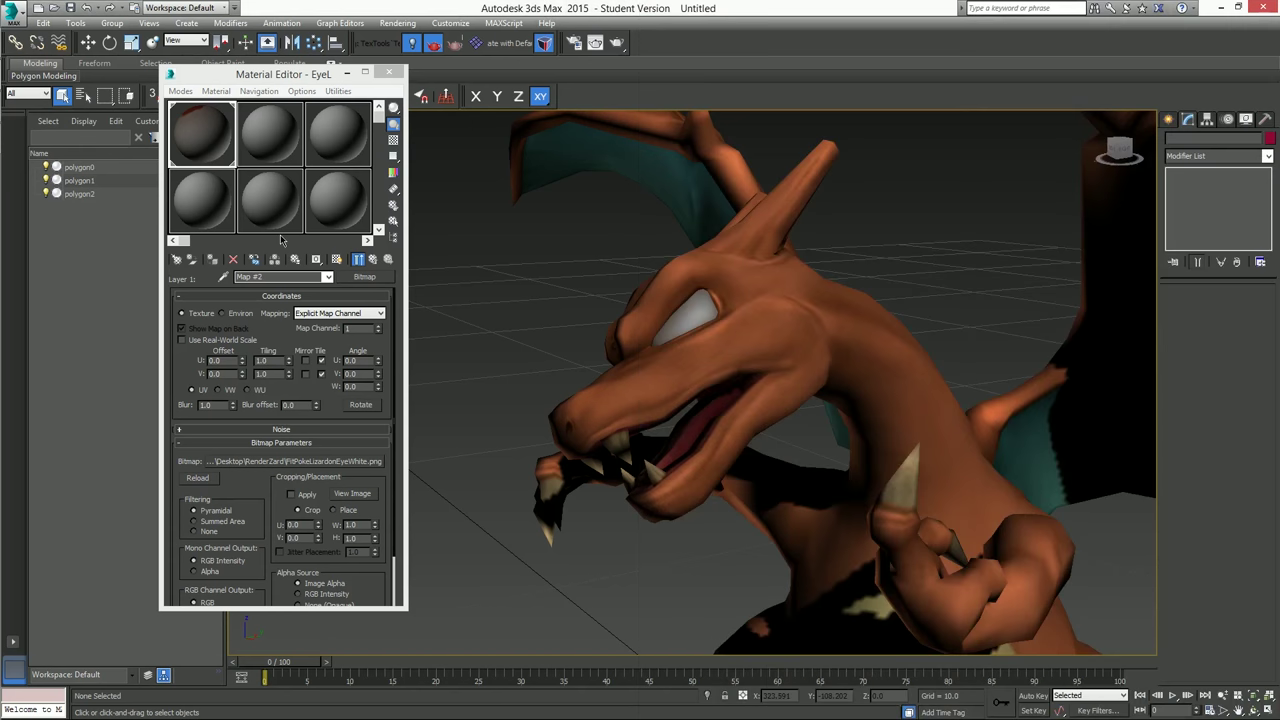
left_click(379, 329)
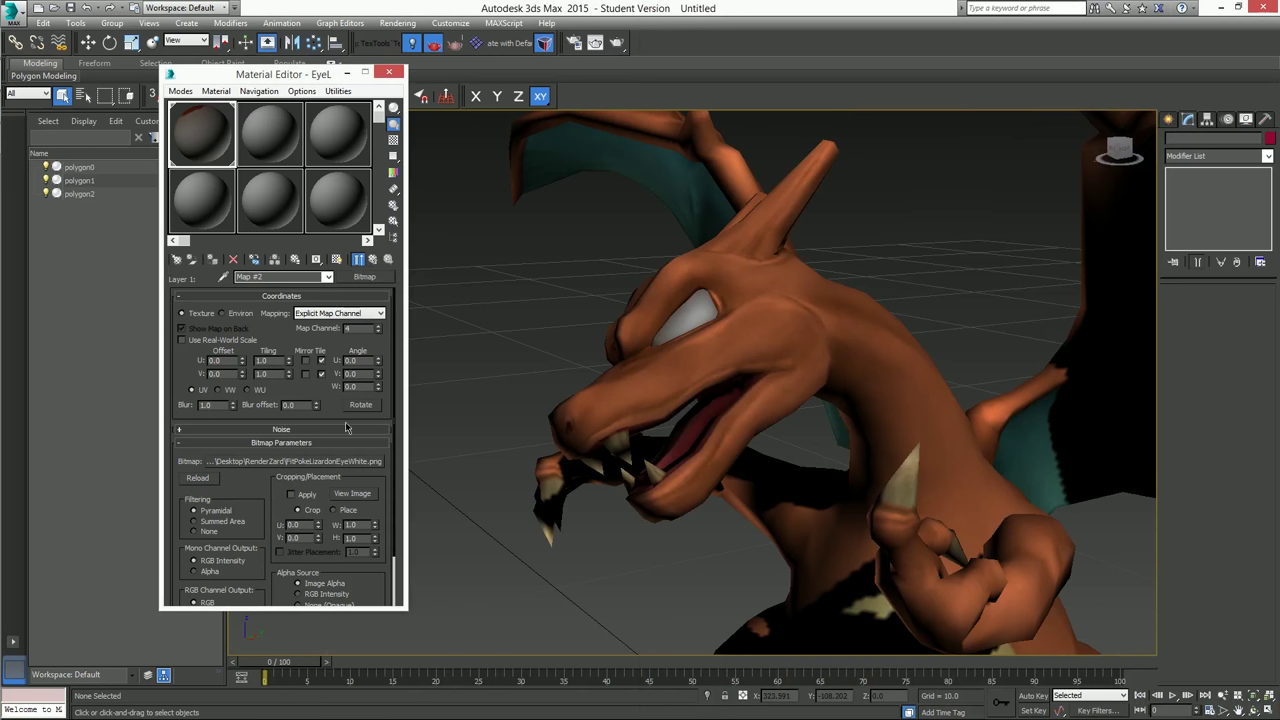
scroll(323, 478, "down", 2)
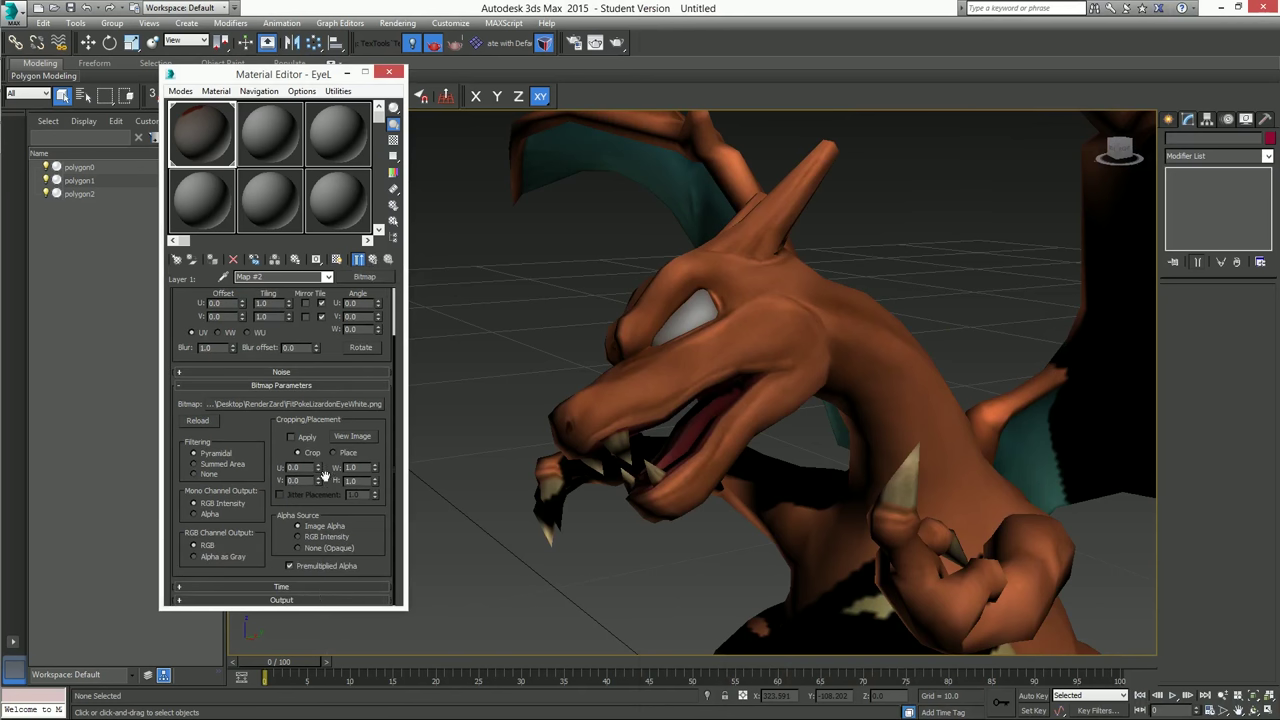
Return to the top level of the EyeL material and turn on its realistic display in the viewport.
left_click(373, 259)
left_click(372, 260)
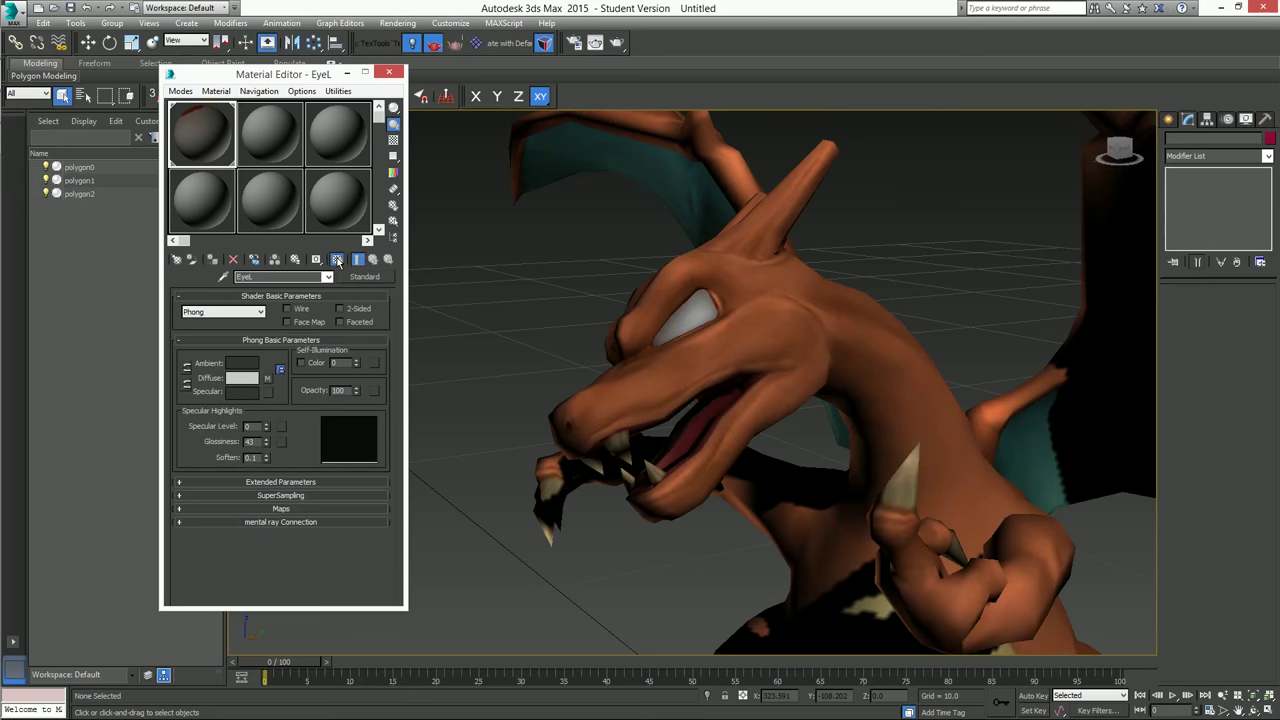
left_click(338, 260)
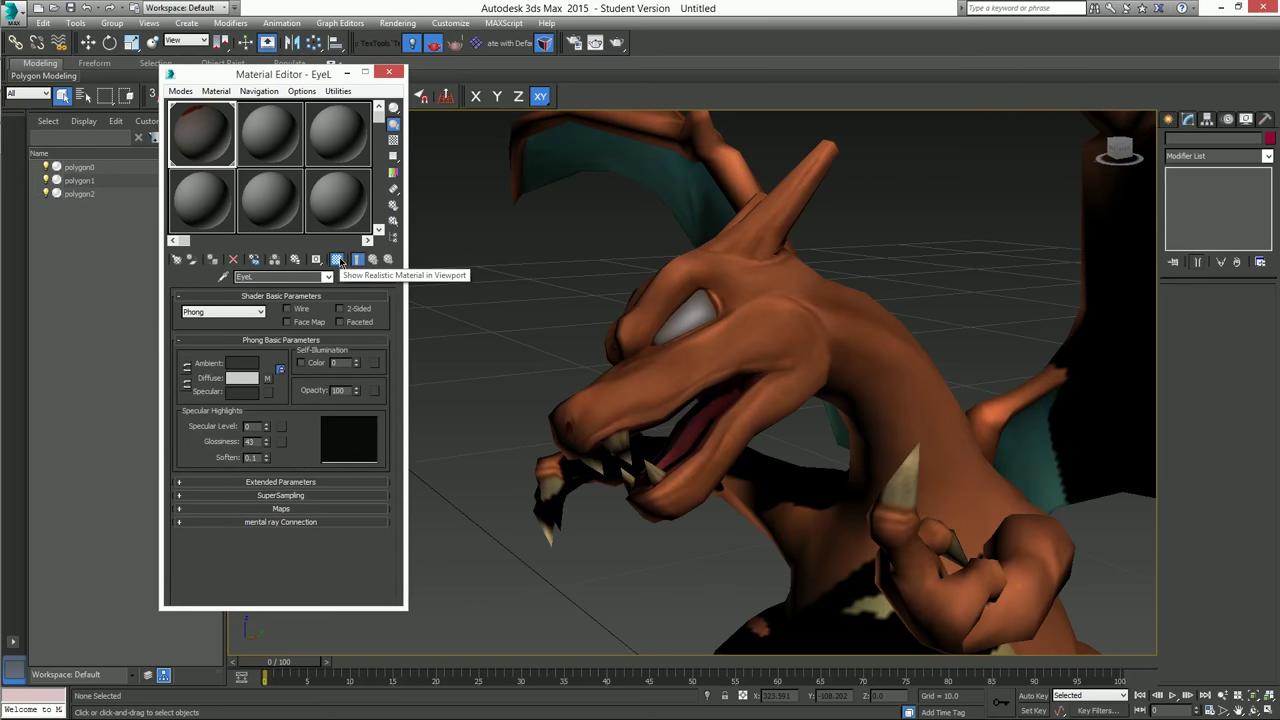
Add a second layer to the EyeL Composite map and load FitPokeLizardonEyeIris.png as its bitmap texture.
left_click(267, 378)
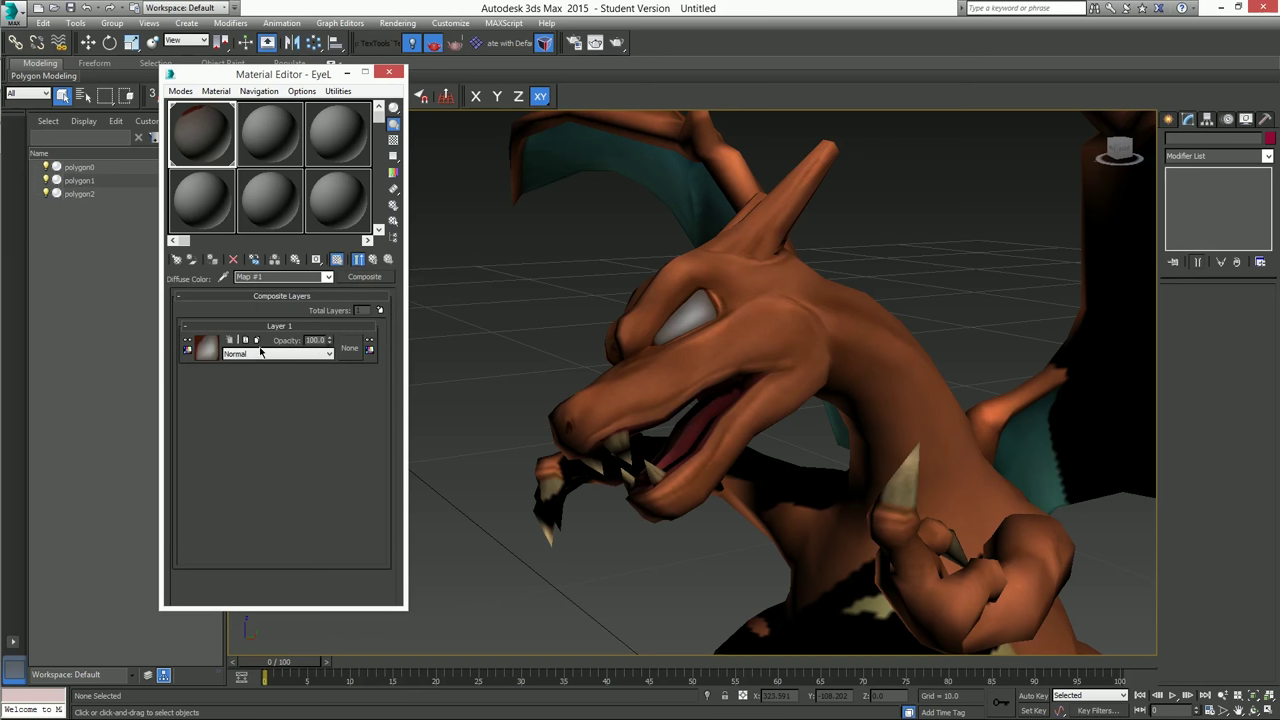
left_click(378, 311)
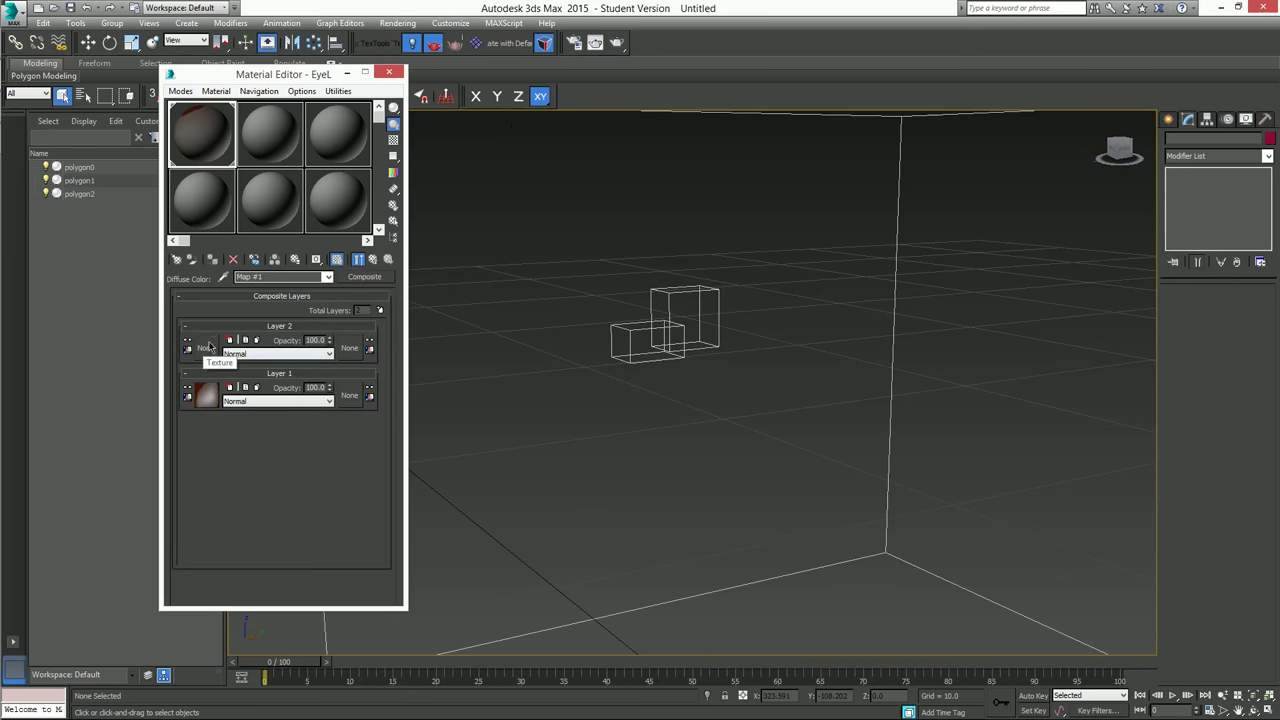
left_click(214, 346)
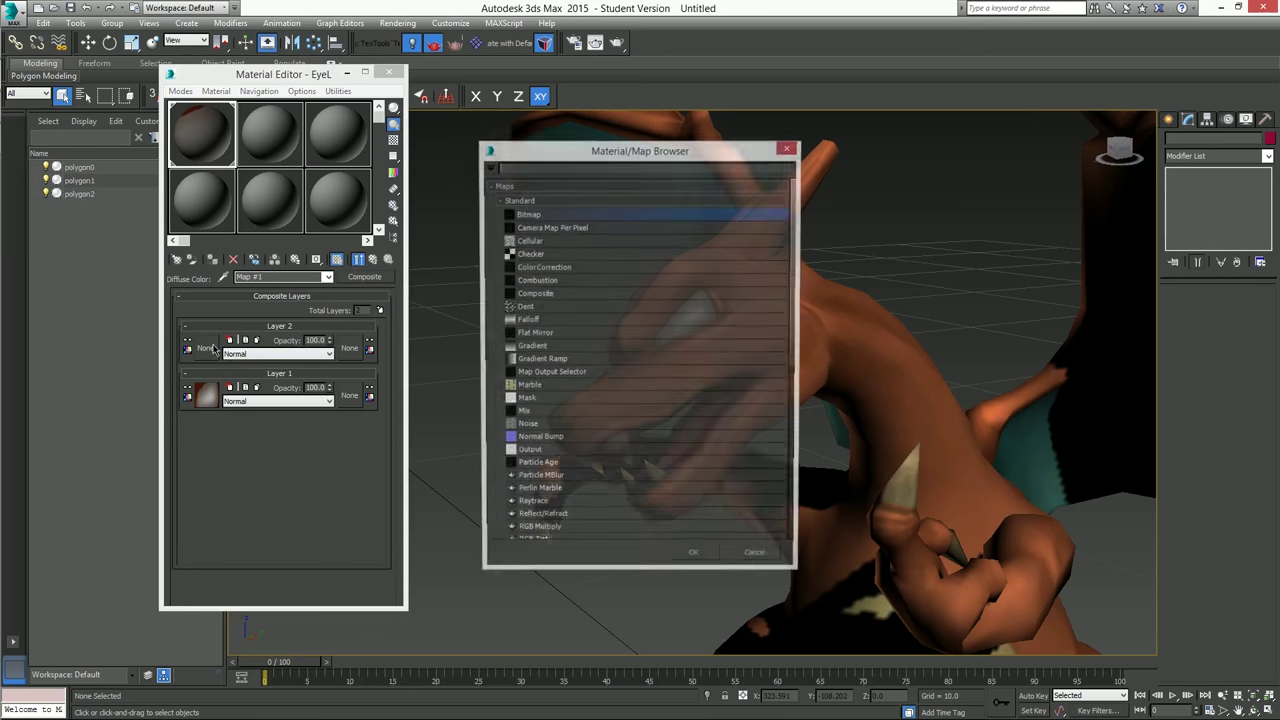
double_click(548, 216)
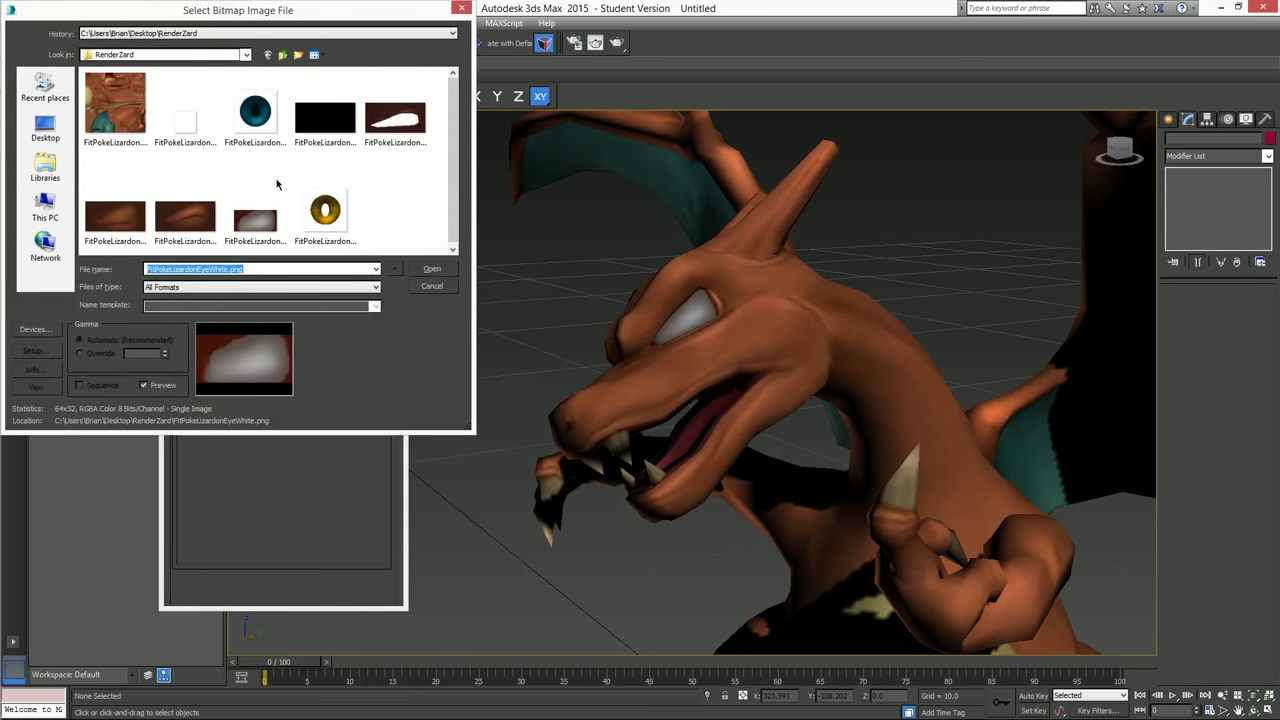
left_click(255, 220)
left_click(185, 215)
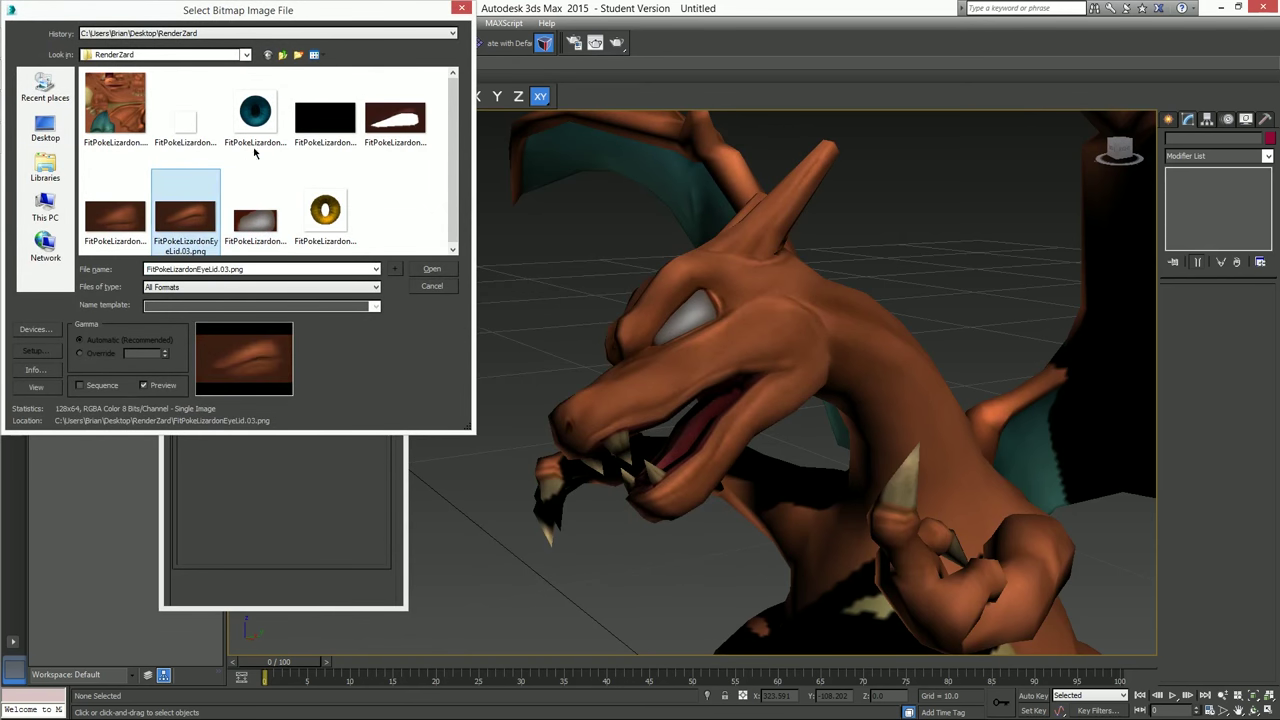
left_click(257, 116)
double_click(257, 116)
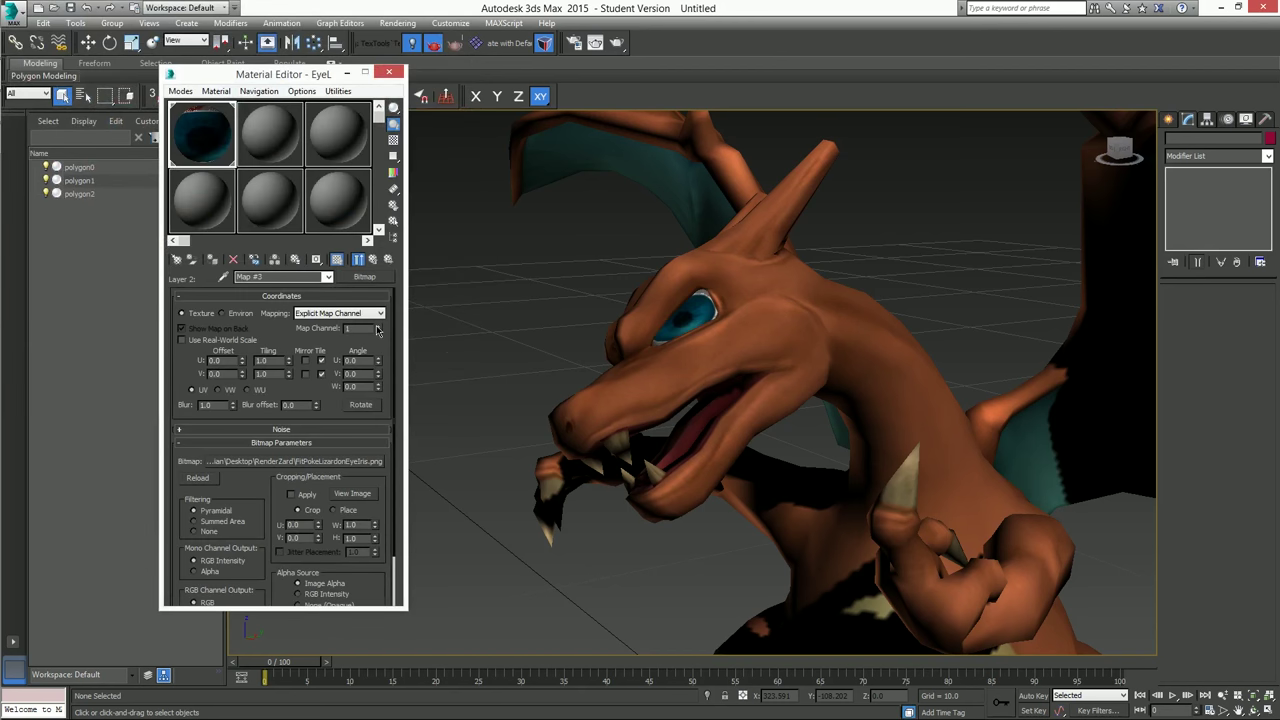
Check the iris texture's coordinates in BrawlBox and set the iris bitmap's map channel to 3 in 3ds Max.
key("alt+Tab")
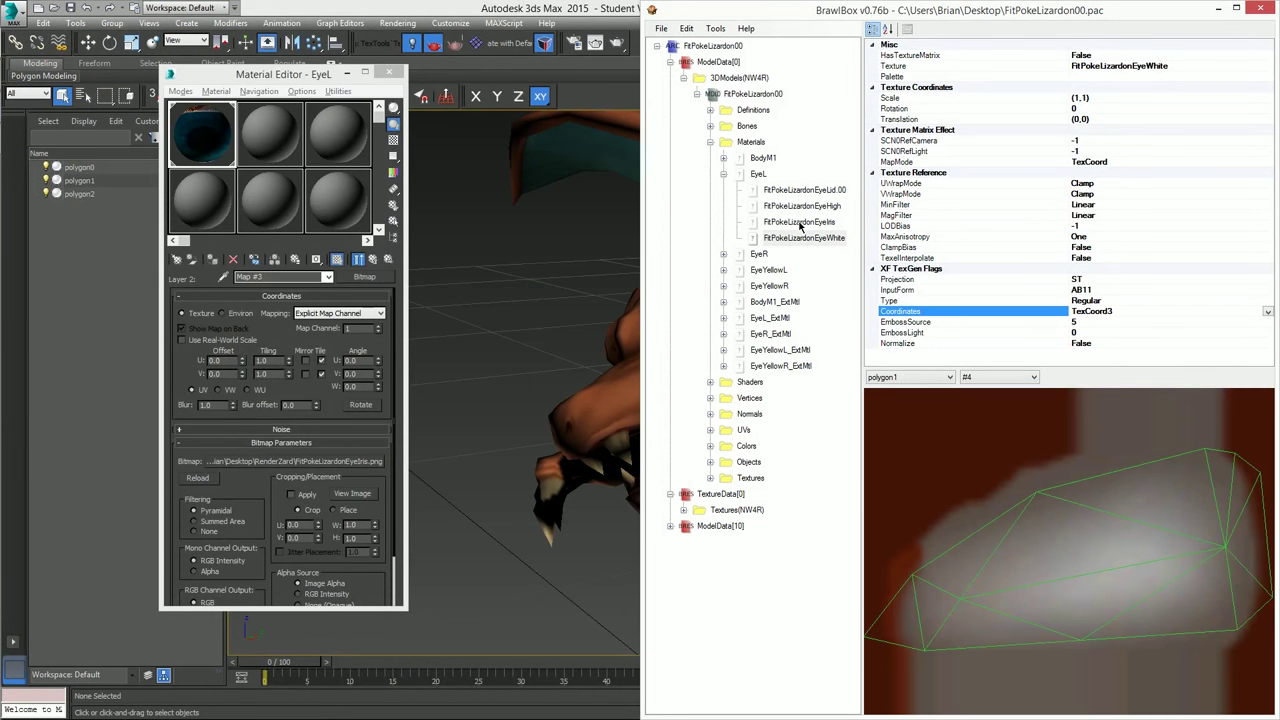
left_click(800, 222)
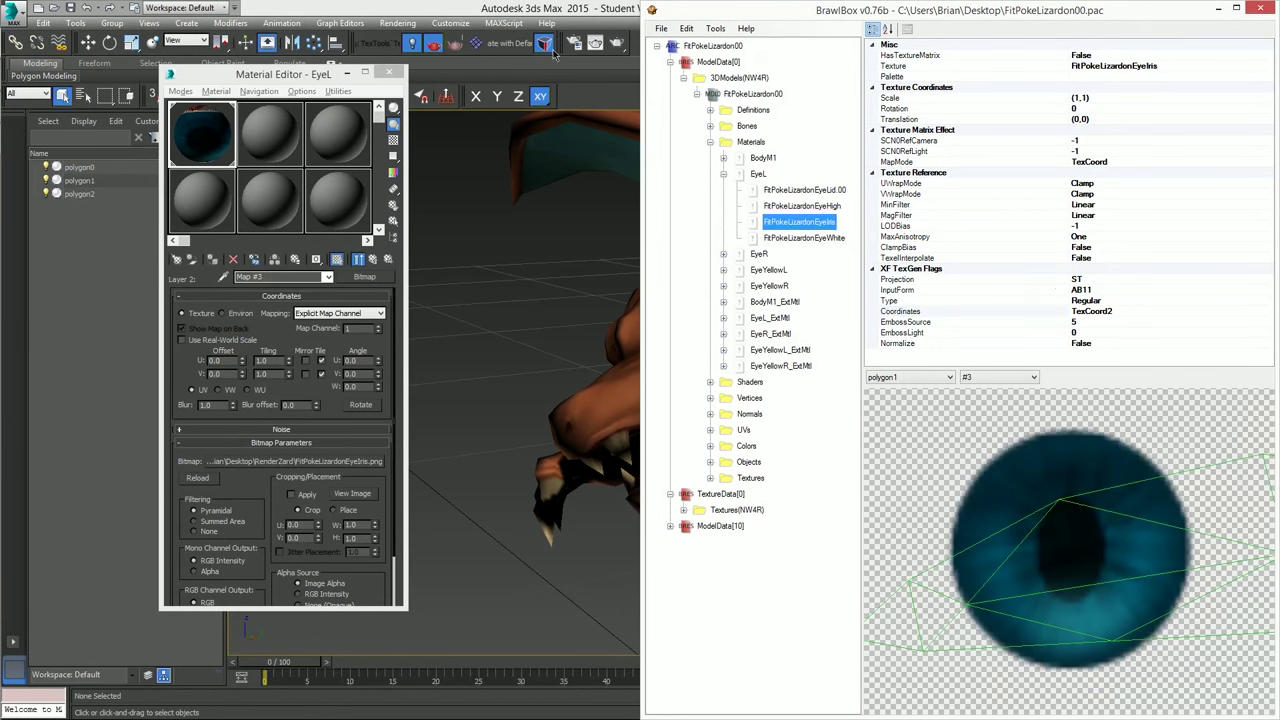
left_click(536, 12)
left_click(378, 326)
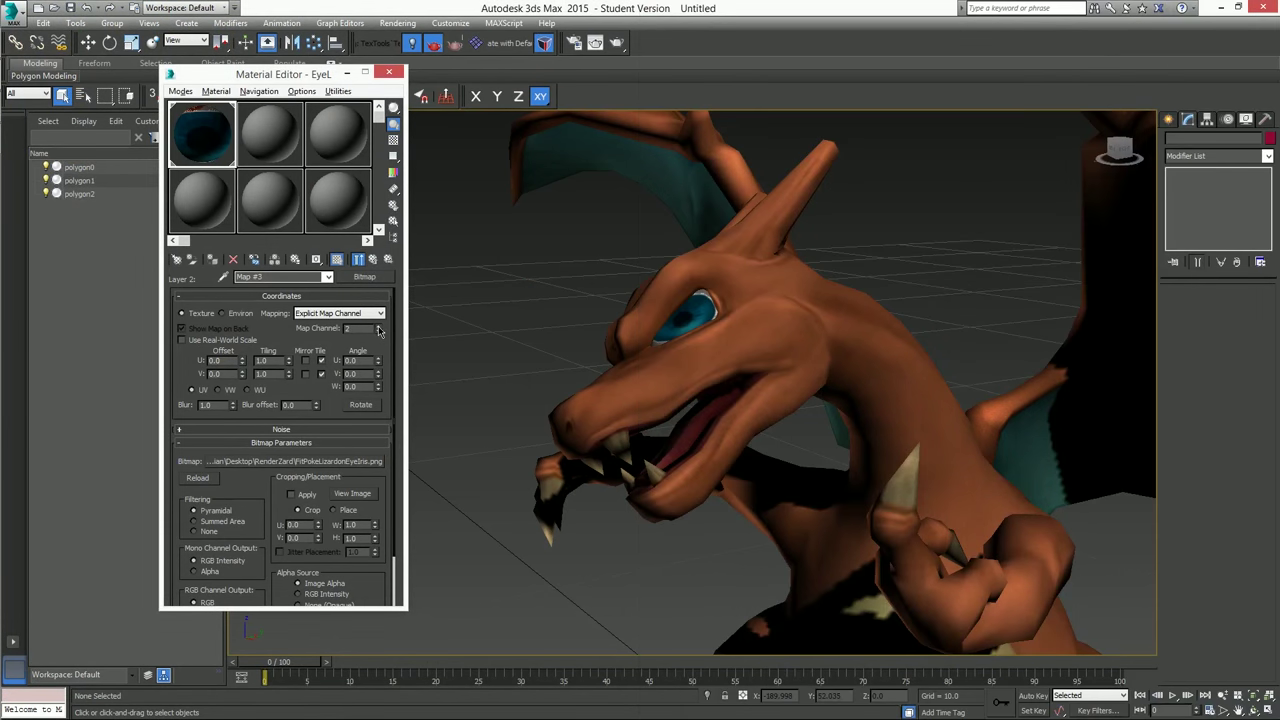
left_click(378, 326)
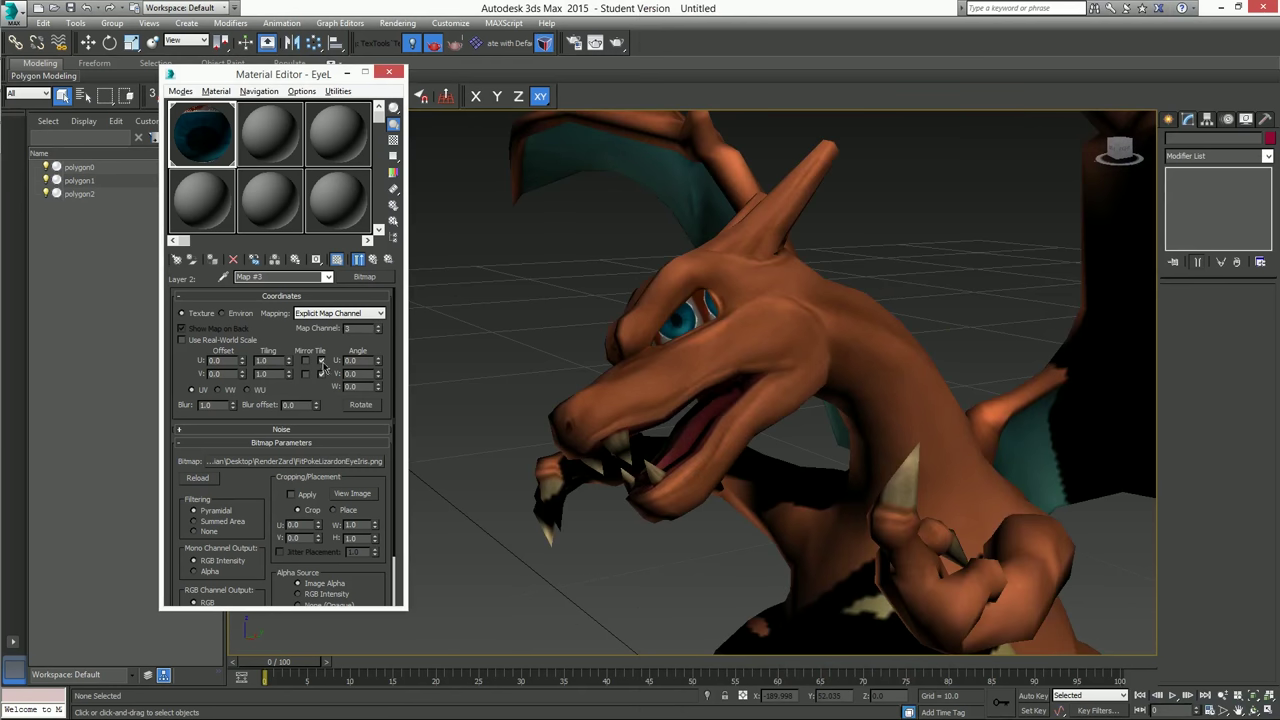
Turn off U and V tiling for the iris bitmap, set its alpha source to None (Opaque), and return to the composite layers.
left_click(321, 373)
left_click_drag(325, 338, 325, 288)
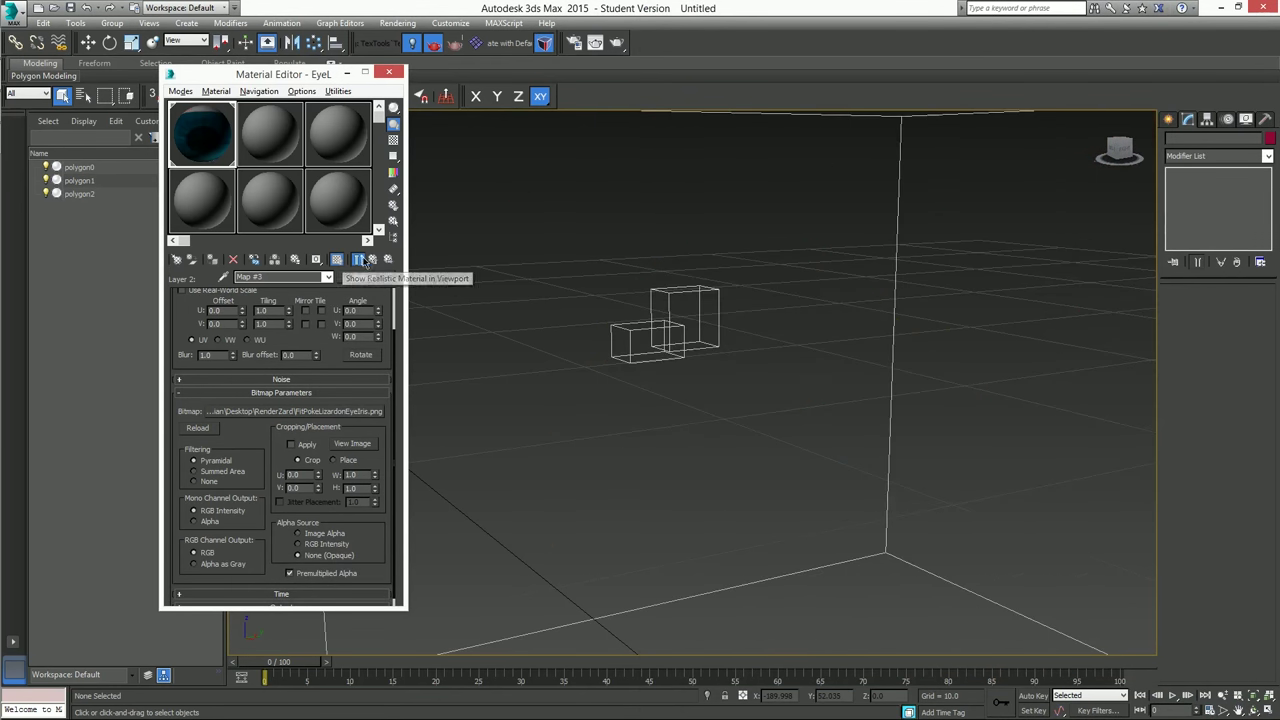
left_click(372, 262)
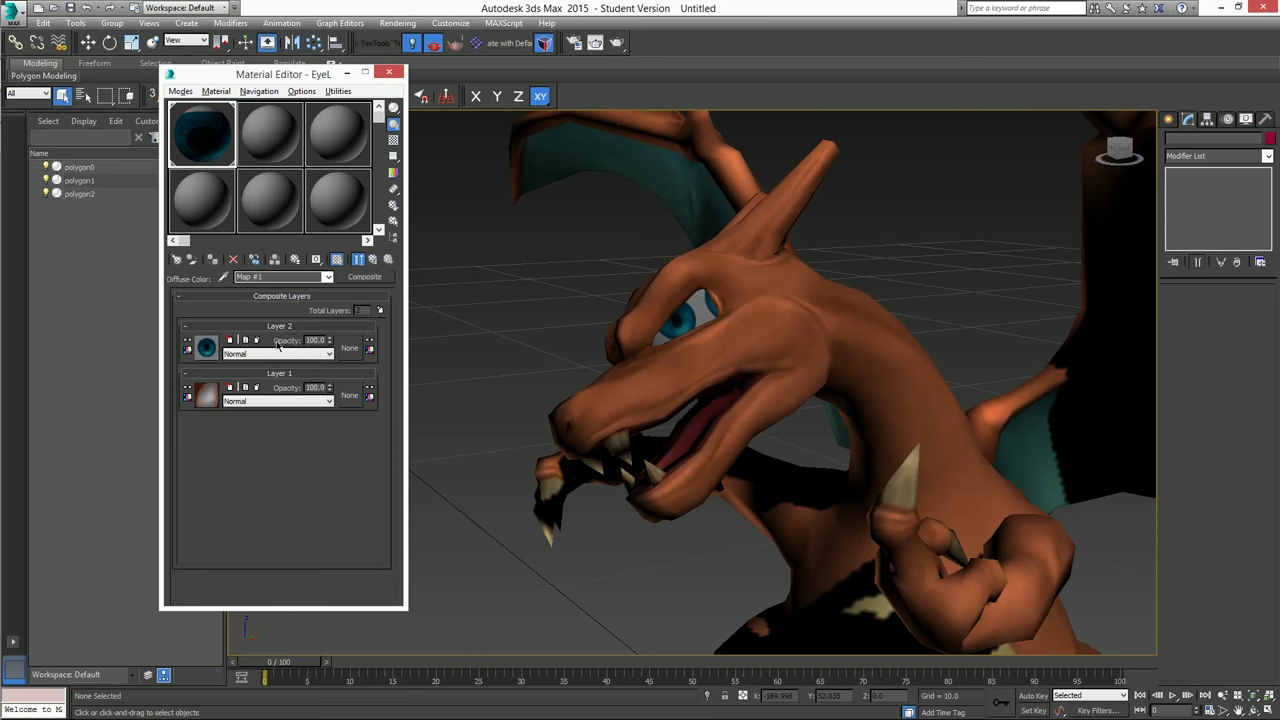
Copy the iris texture into Layer 2's mask and set the mask to Image Alpha source, Alpha mono output and Alpha as Gray RGB output.
left_click_drag(333, 343, 349, 347)
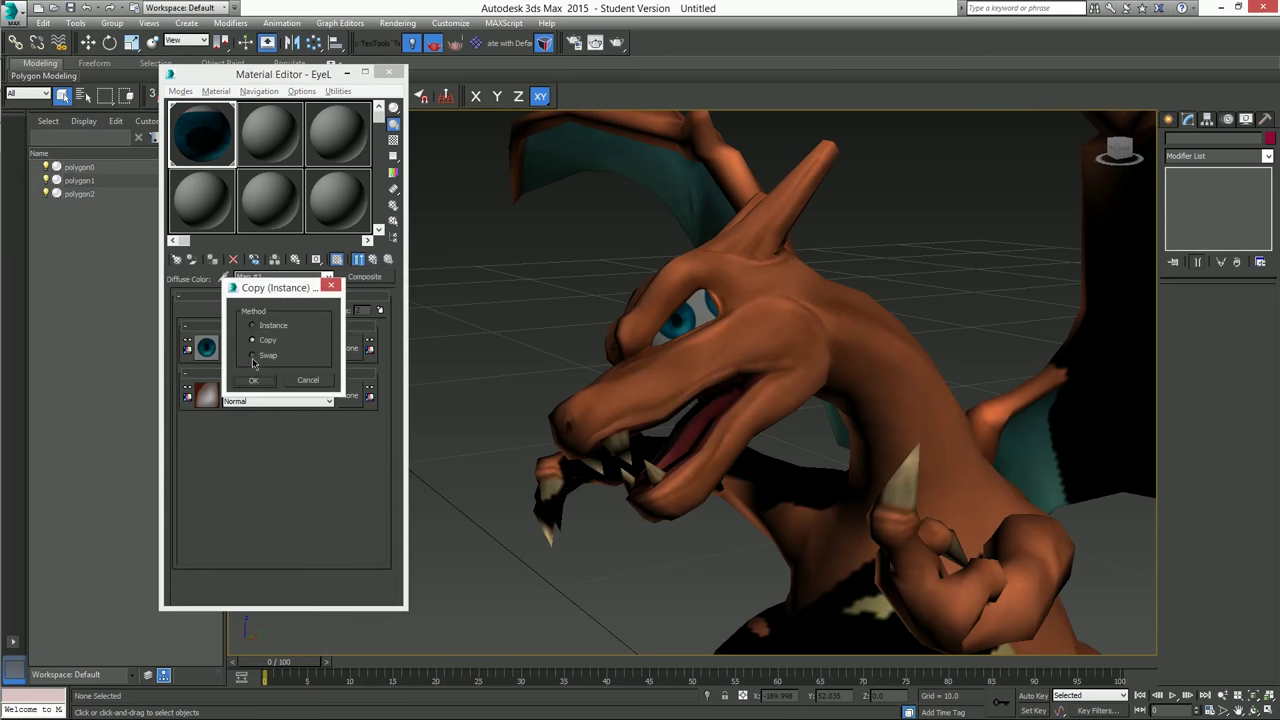
left_click(258, 378)
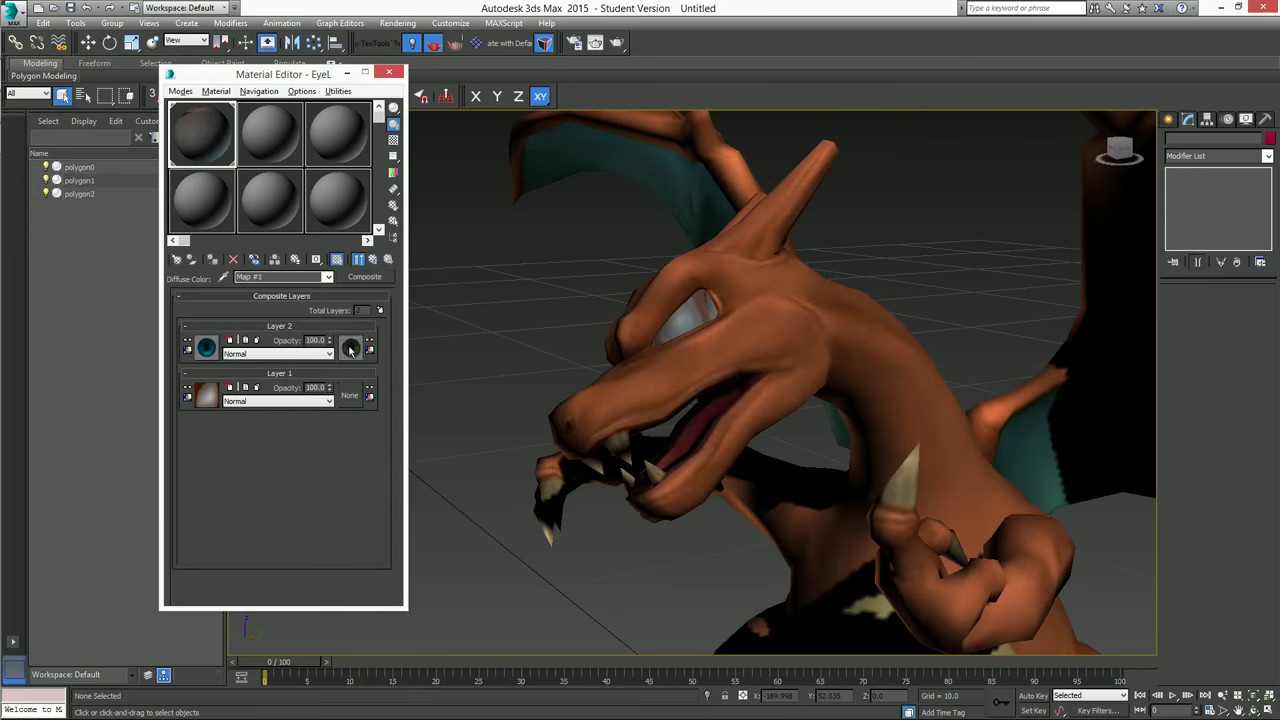
left_click(349, 347)
scroll(324, 388, "down", 2)
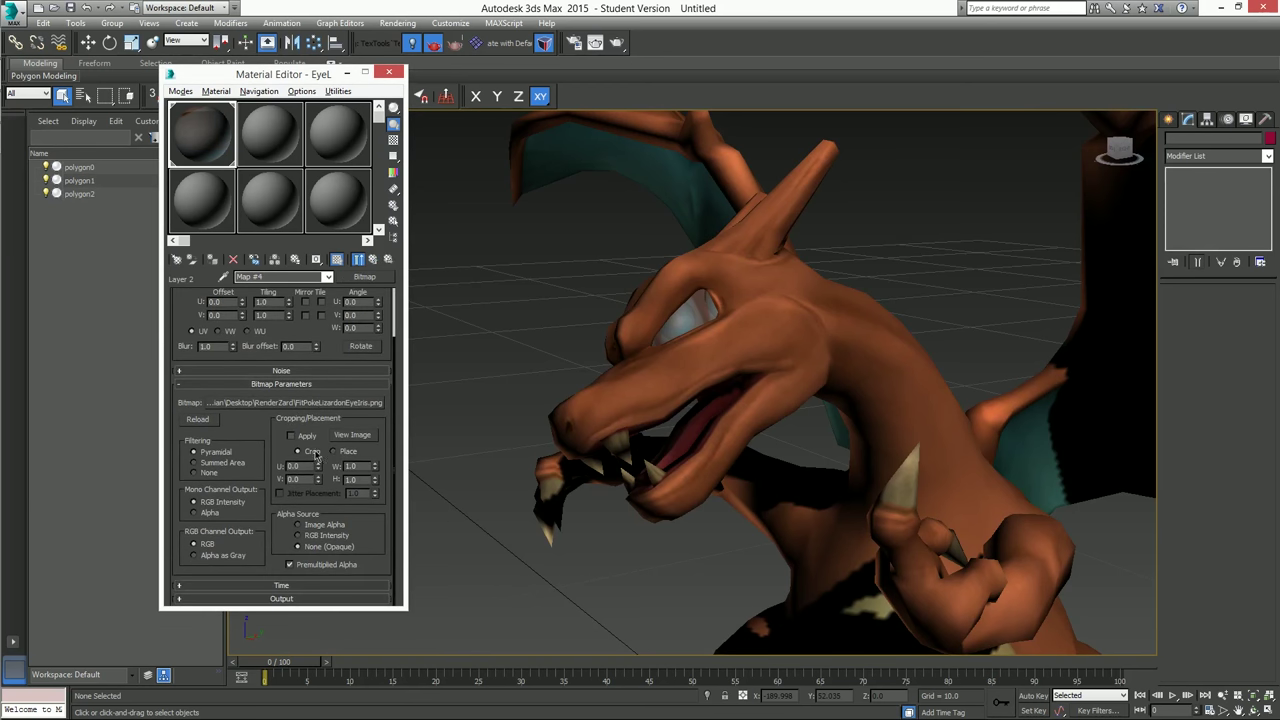
left_click(197, 512)
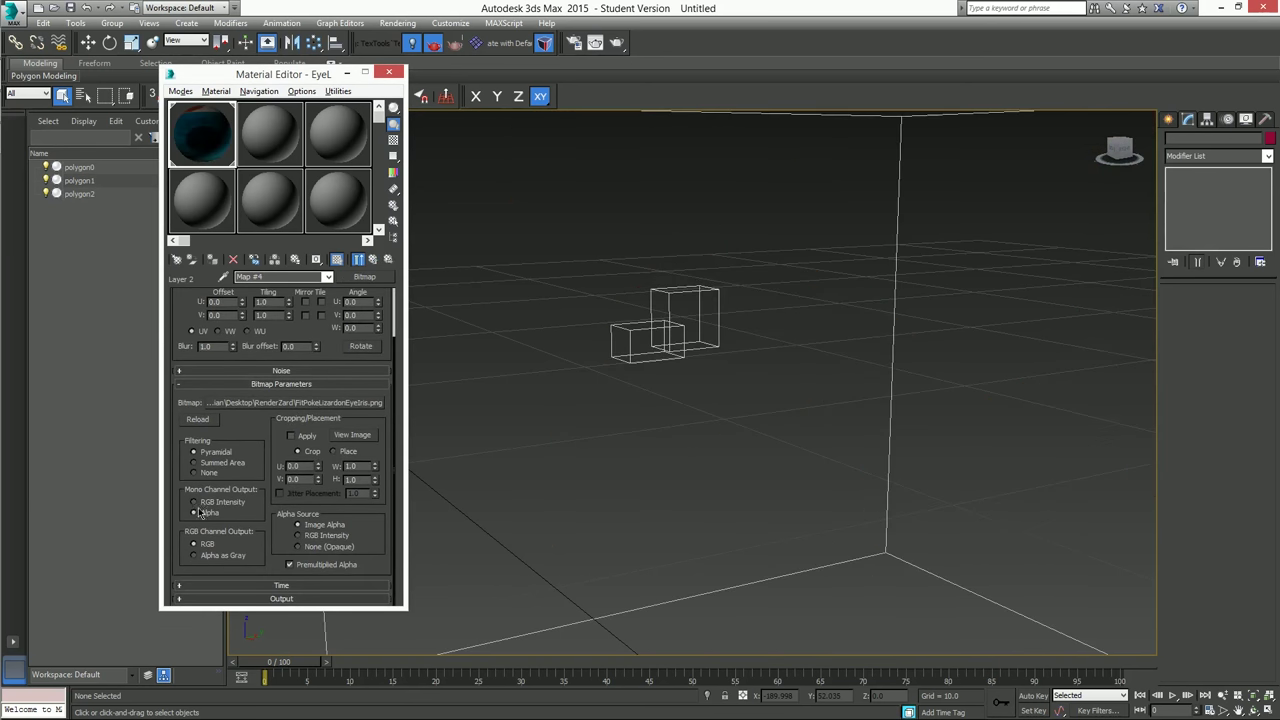
left_click(213, 555)
left_click_drag(270, 424, 270, 494)
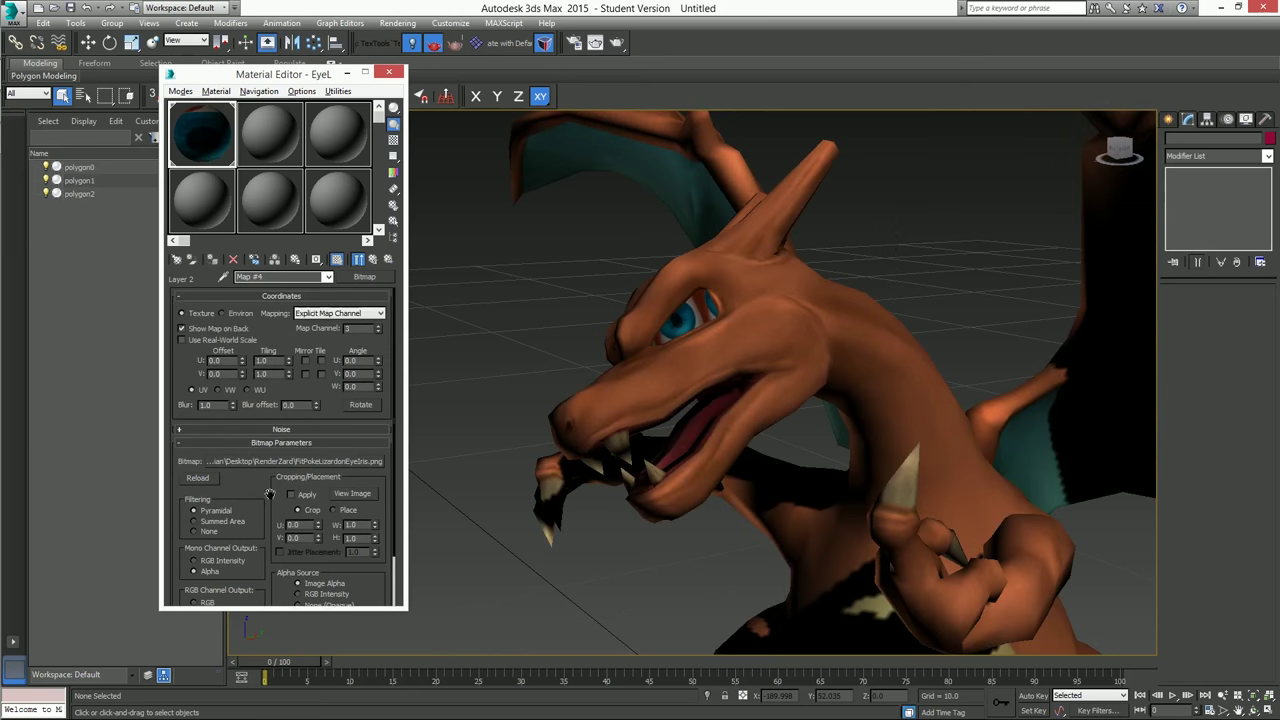
left_click(366, 262)
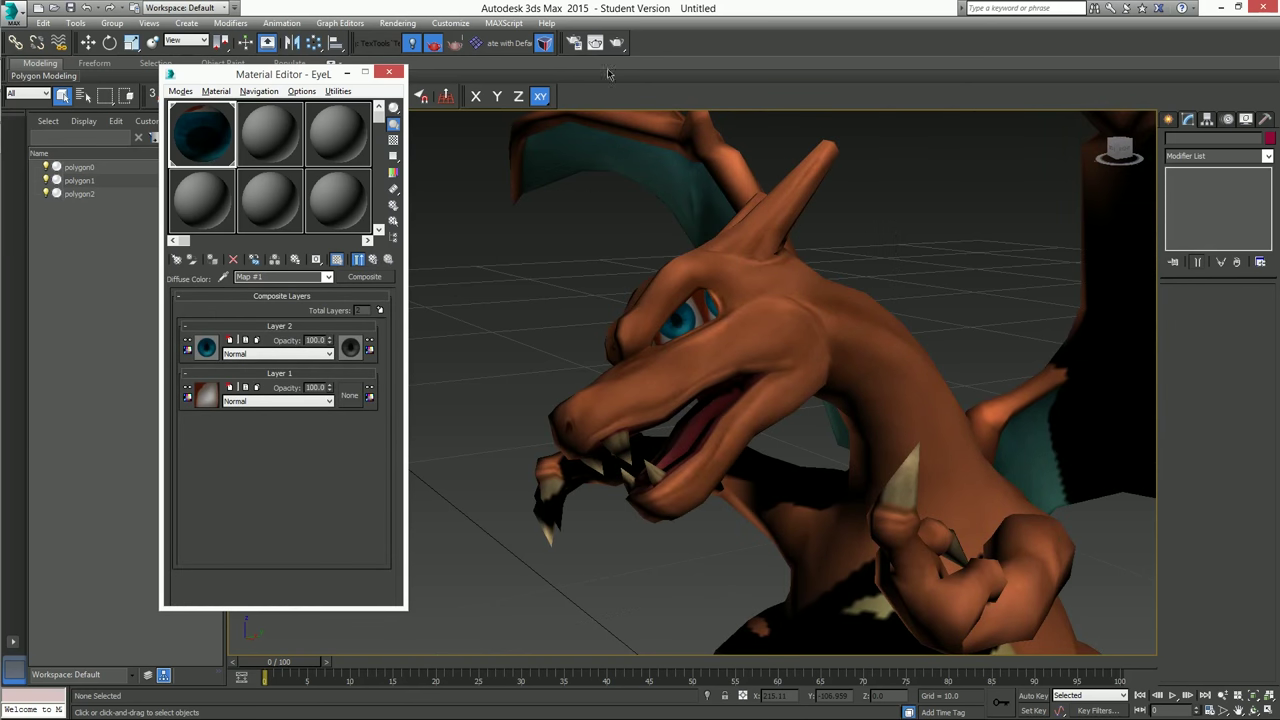
Turn off U and V tiling for the eye-white bitmap in Layer 1 and return to the composite layers.
middle_click_drag(670, 317, 668, 398)
left_click(200, 397)
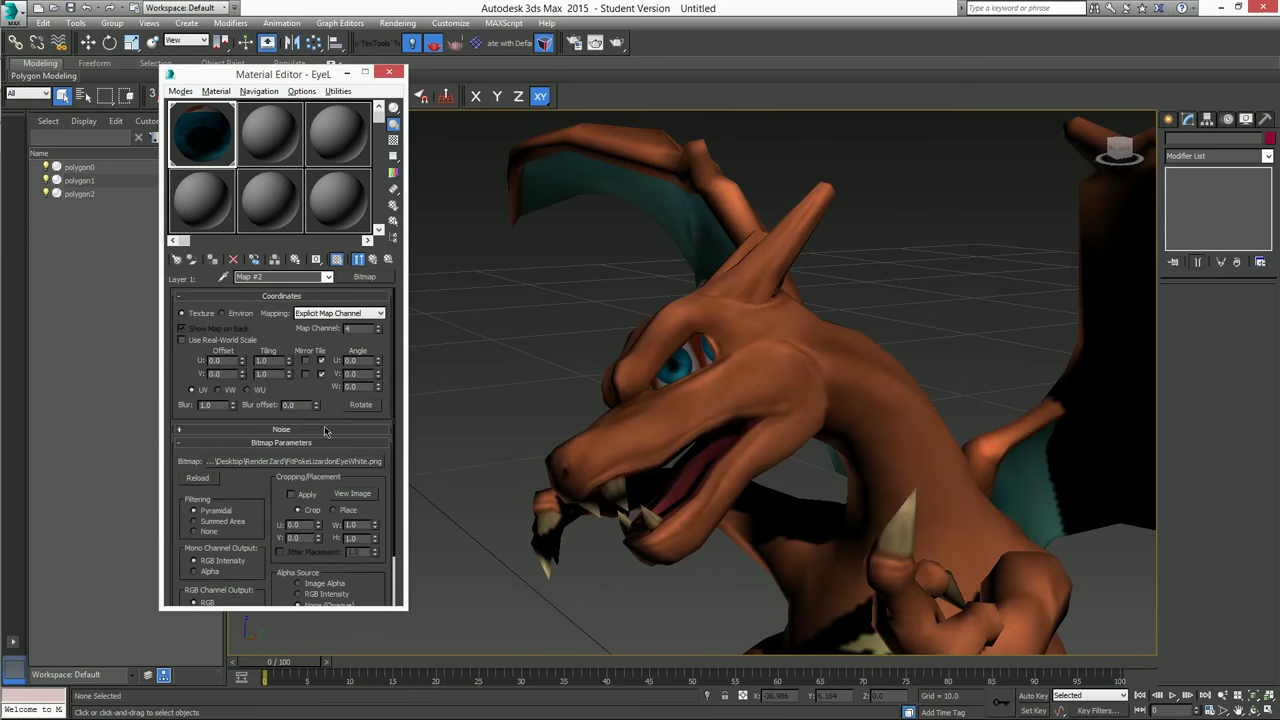
left_click(321, 374)
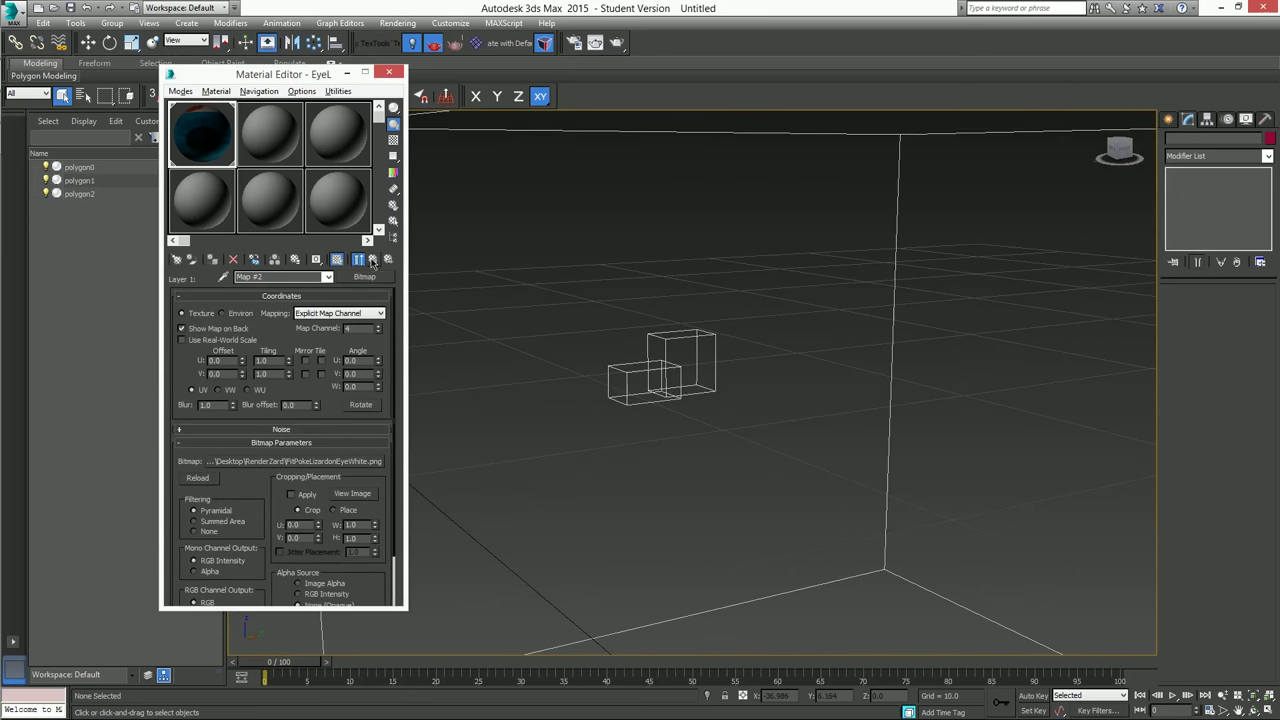
left_click(372, 260)
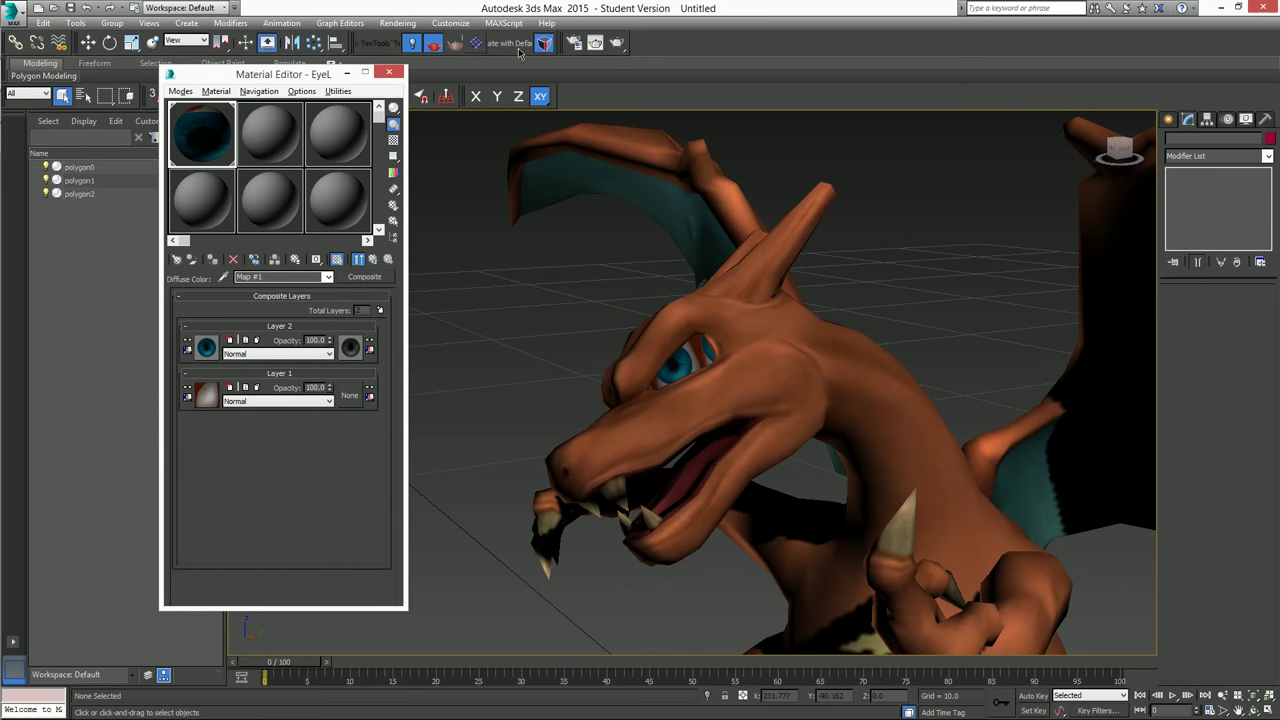
Render the perspective view, inspect the left eye up close in the render, and close it.
left_click(595, 43)
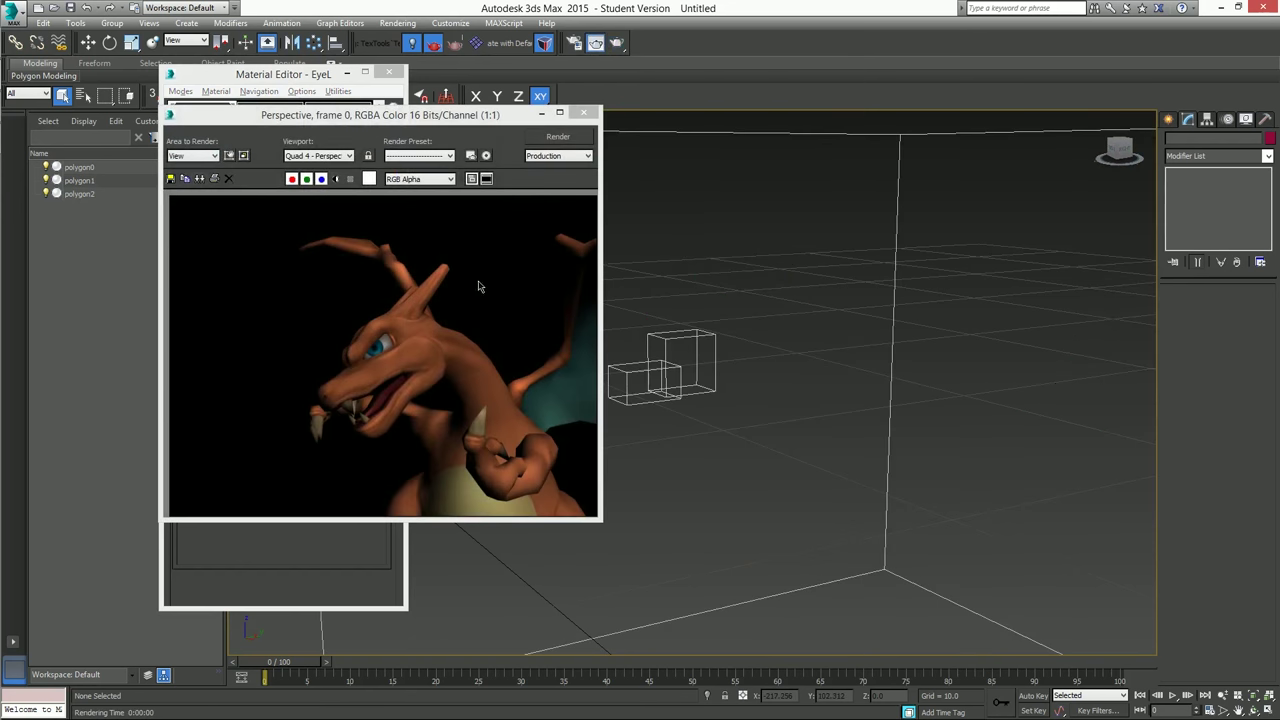
scroll(380, 352, "up", 3)
scroll(380, 352, "down", 2)
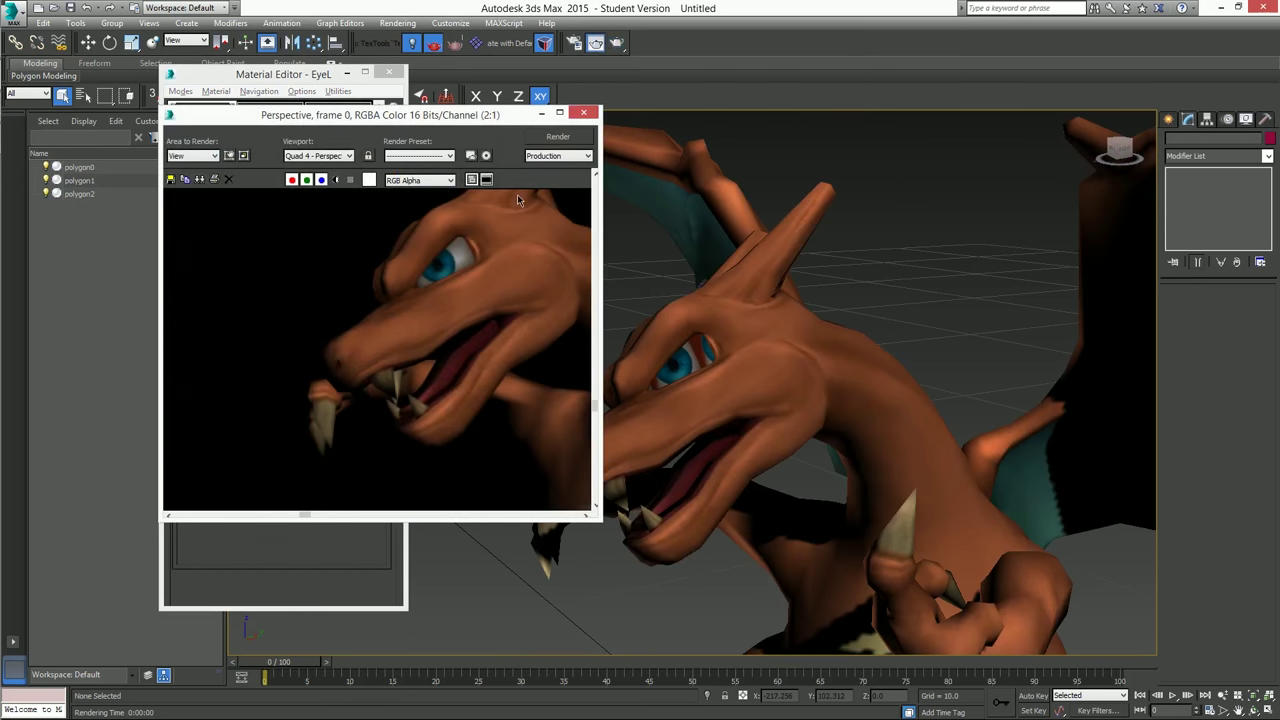
left_click(585, 112)
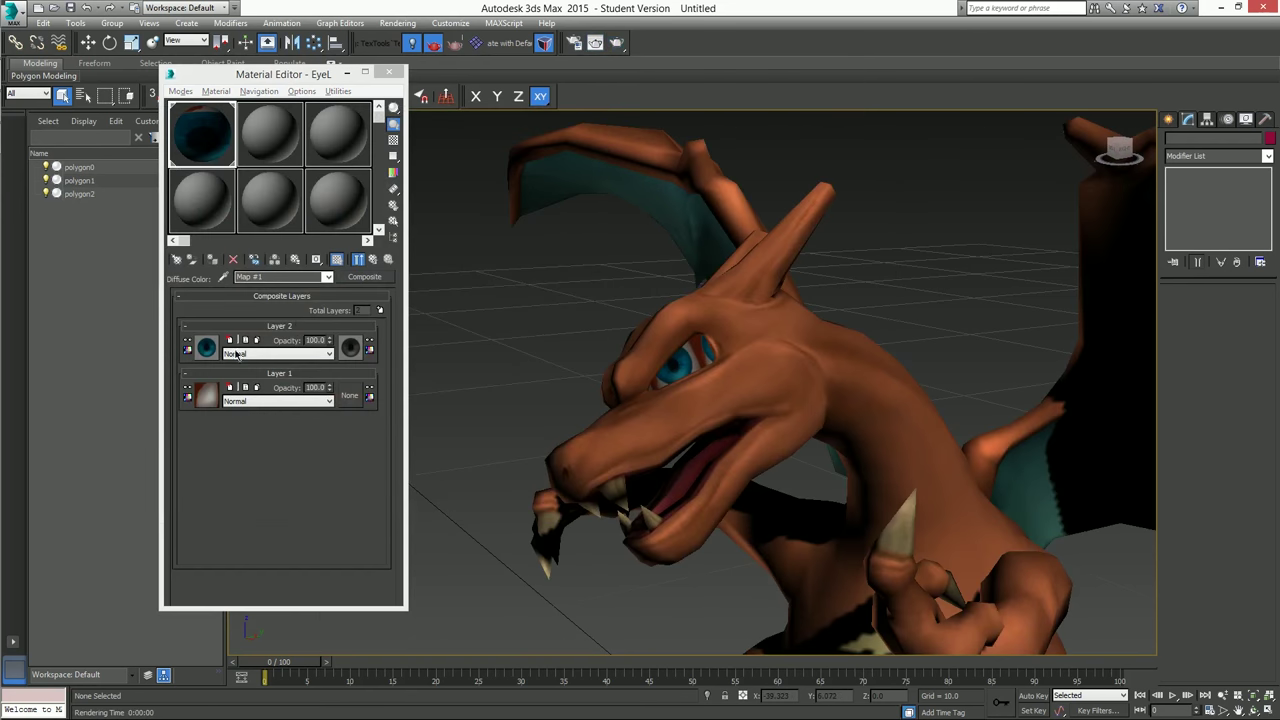
Add a third layer to the EyeL Composite map and load FitPokeLizardonEyeHigh.png as its bitmap texture.
left_click(380, 310)
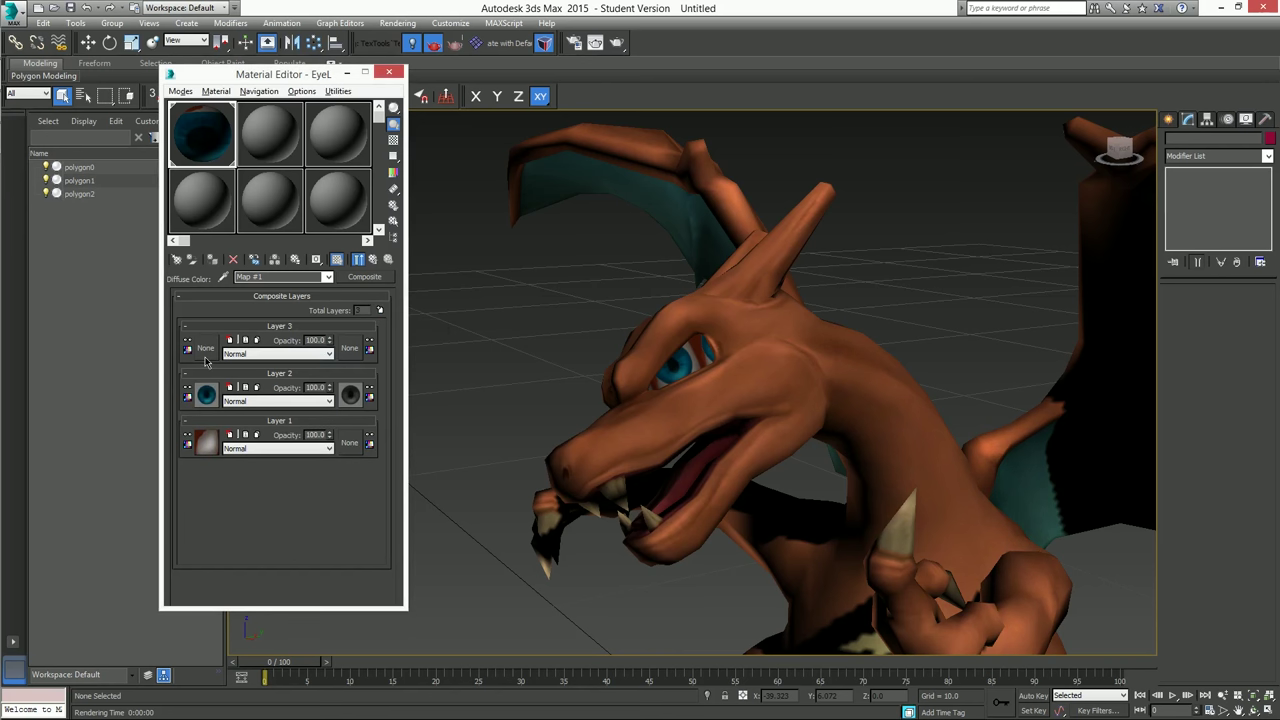
left_click(206, 348)
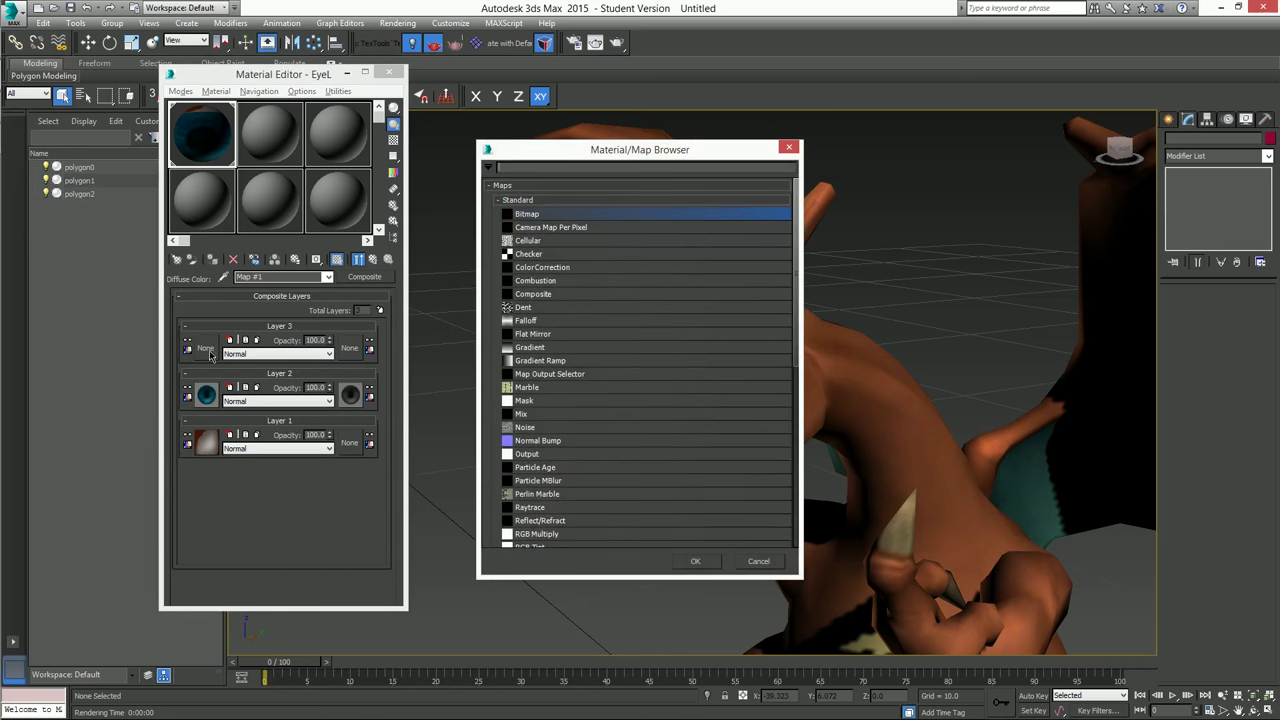
double_click(528, 214)
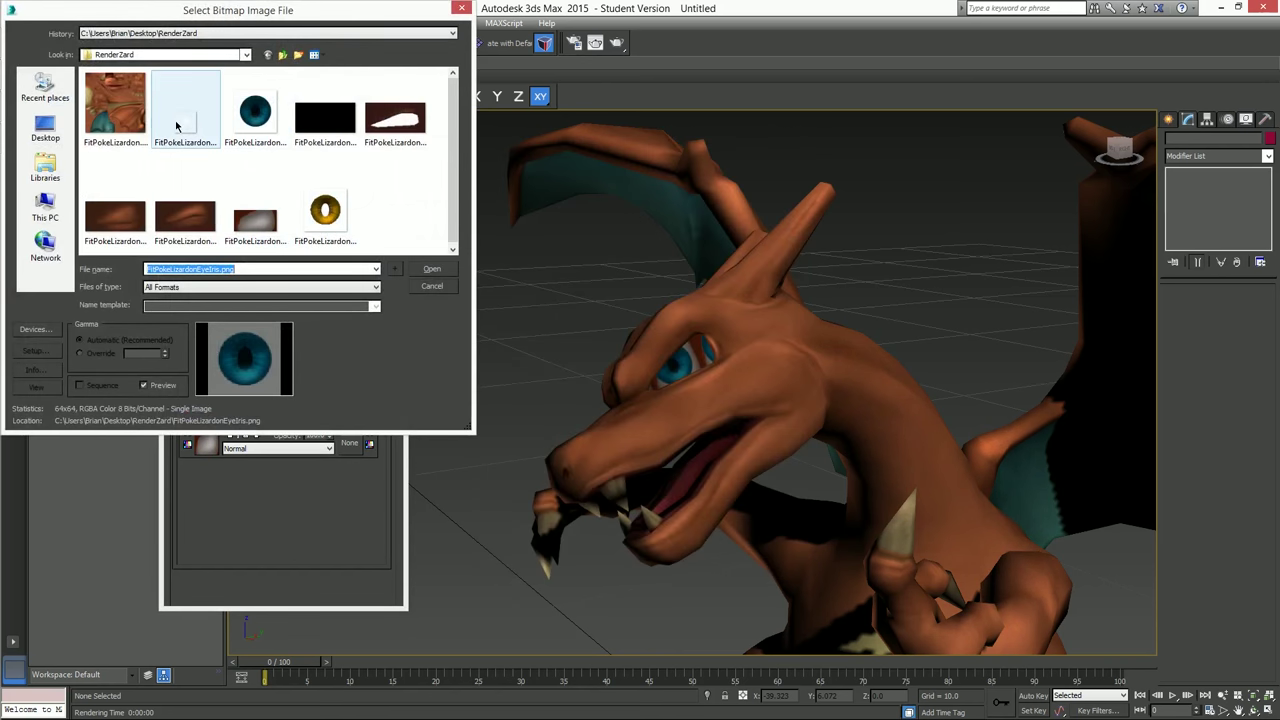
double_click(176, 126)
Check the highlight texture's coordinates in BrawlBox, and set its bitmap to map channel 2, no U or V tiling and alpha source None (Opaque).
key("alt+Tab")
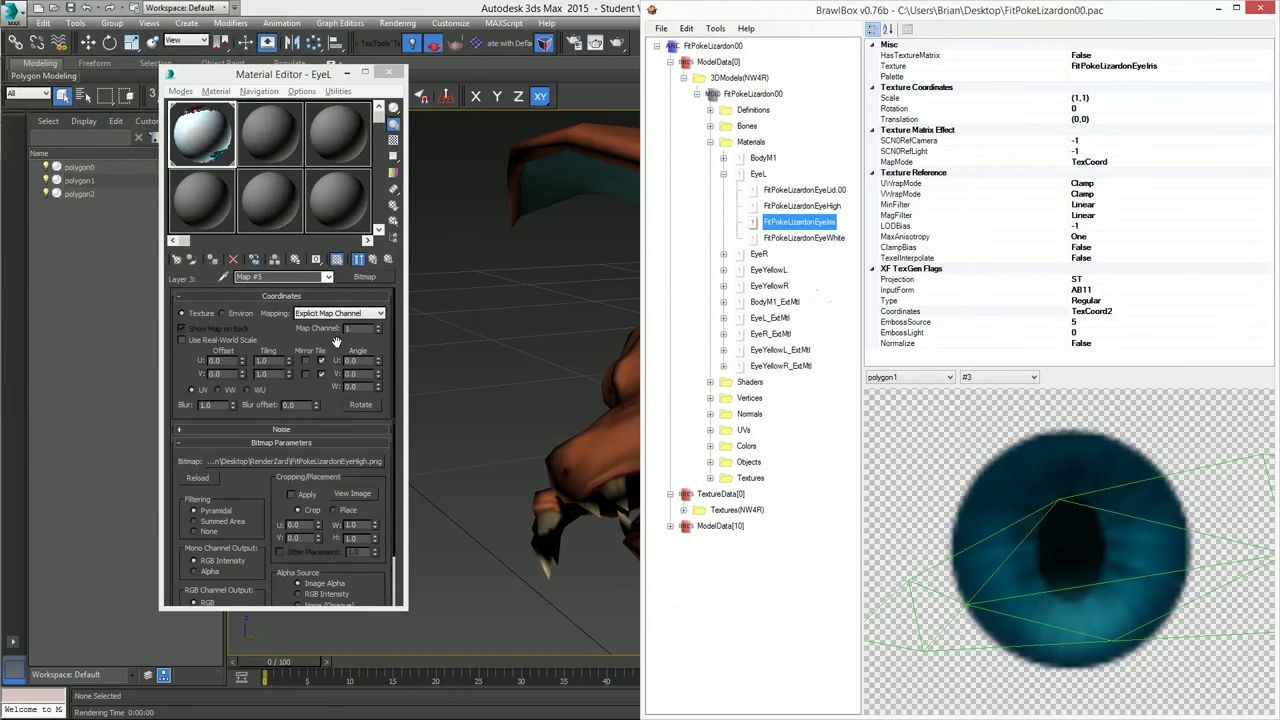
left_click(818, 205)
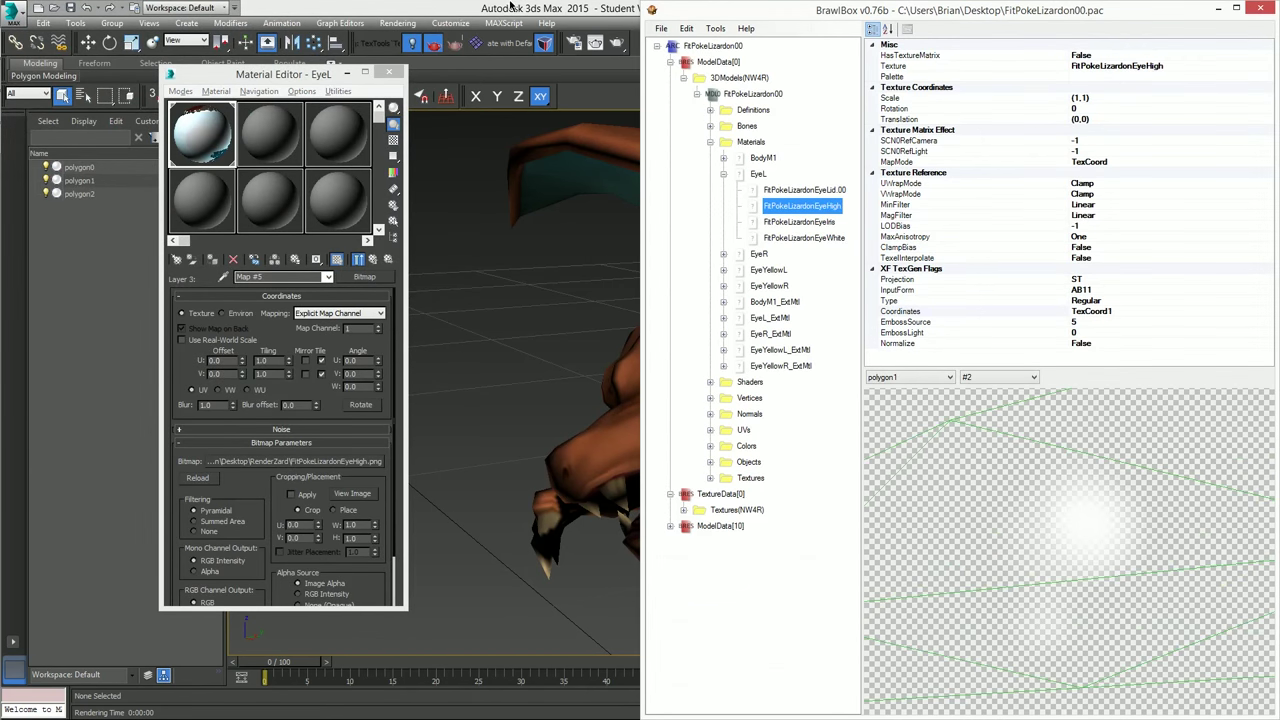
left_click(510, 7)
left_click(375, 326)
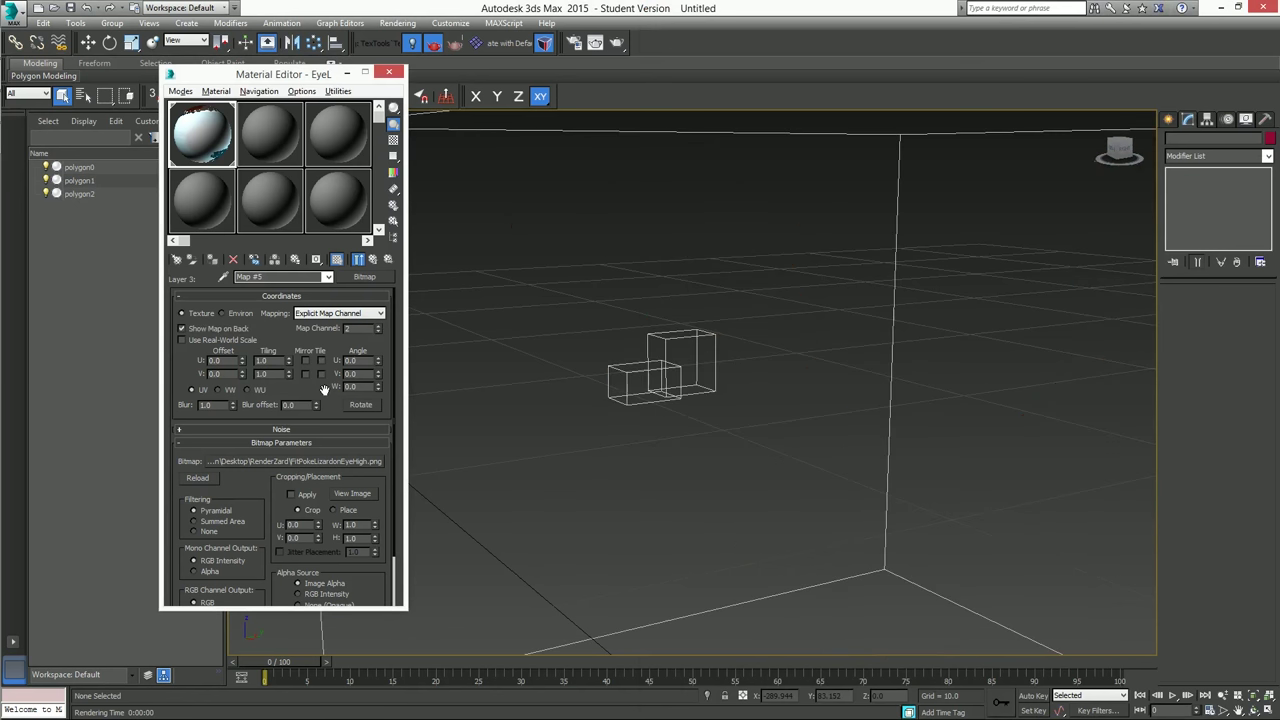
scroll(315, 470, "down", 2)
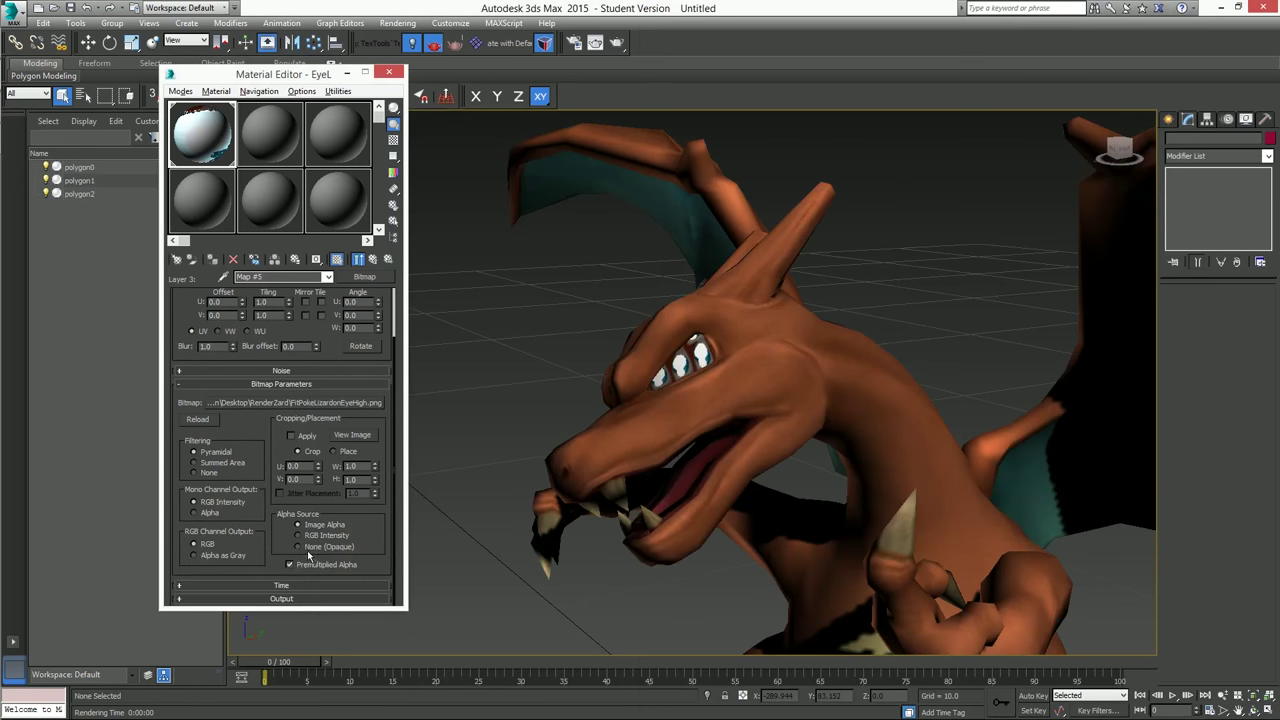
left_click(373, 259)
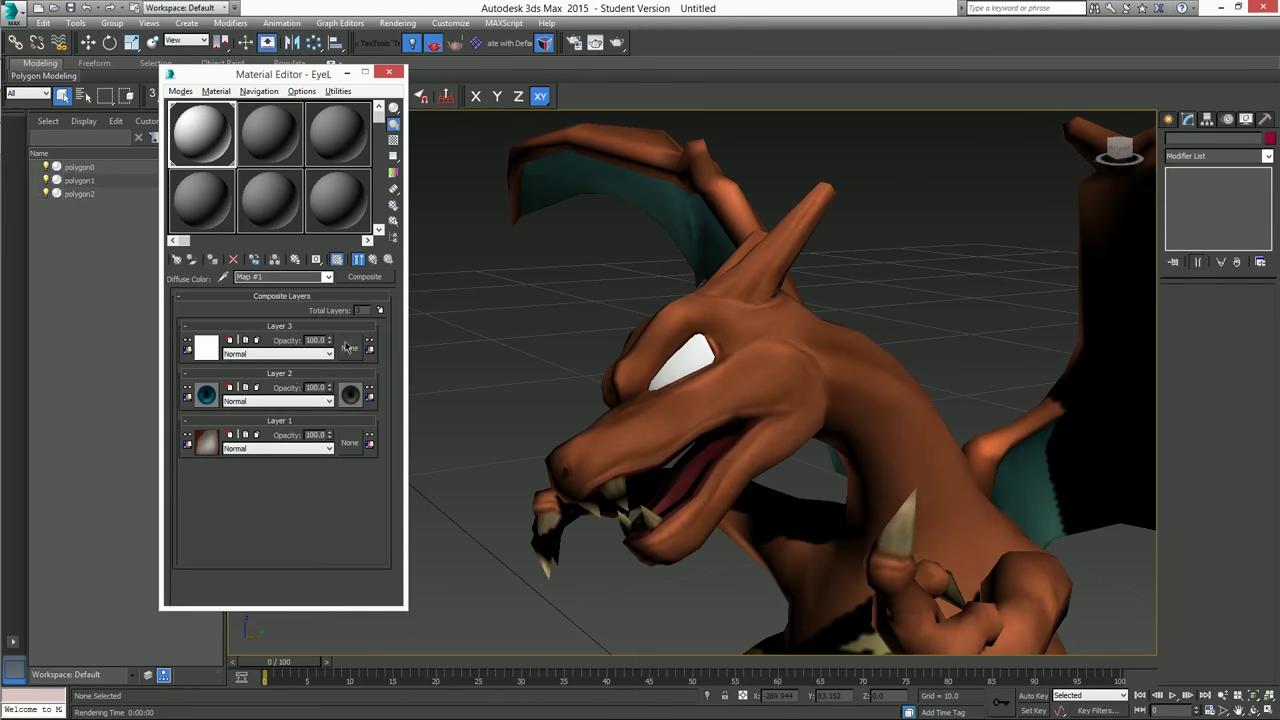
Copy the highlight texture into Layer 3's mask and set the mask to Image Alpha source, Alpha mono output and Alpha as Gray RGB output.
left_click_drag(210, 353, 358, 350)
left_click(252, 380)
left_click(350, 348)
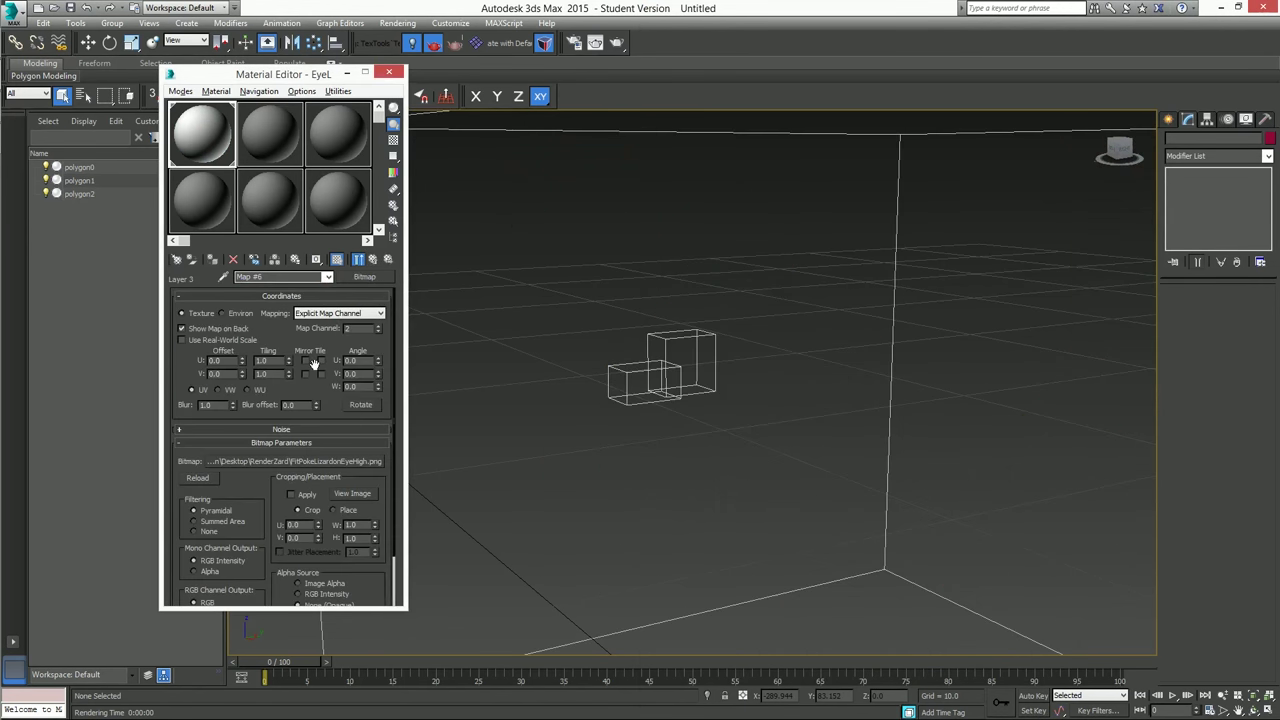
scroll(300, 496, "down", 2)
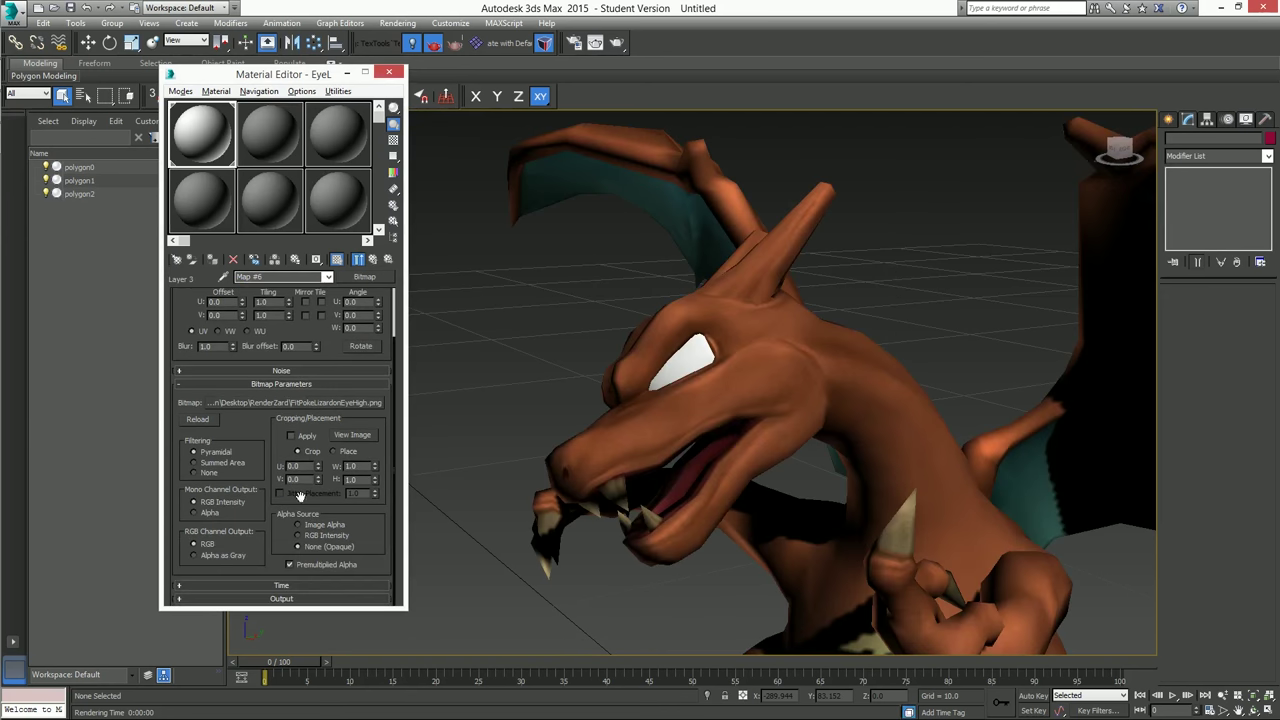
left_click(199, 514)
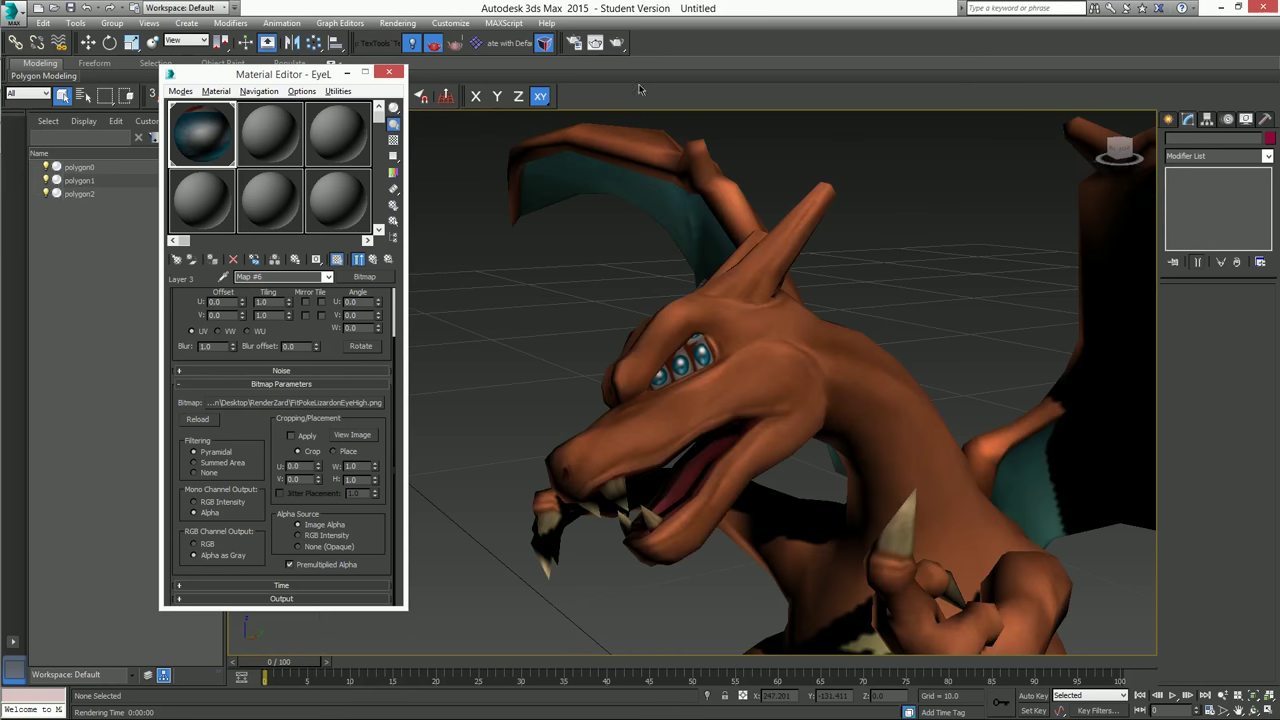
Render a closer view of the head to check the left eye's highlight, and close the render.
scroll(663, 304, "up", 3)
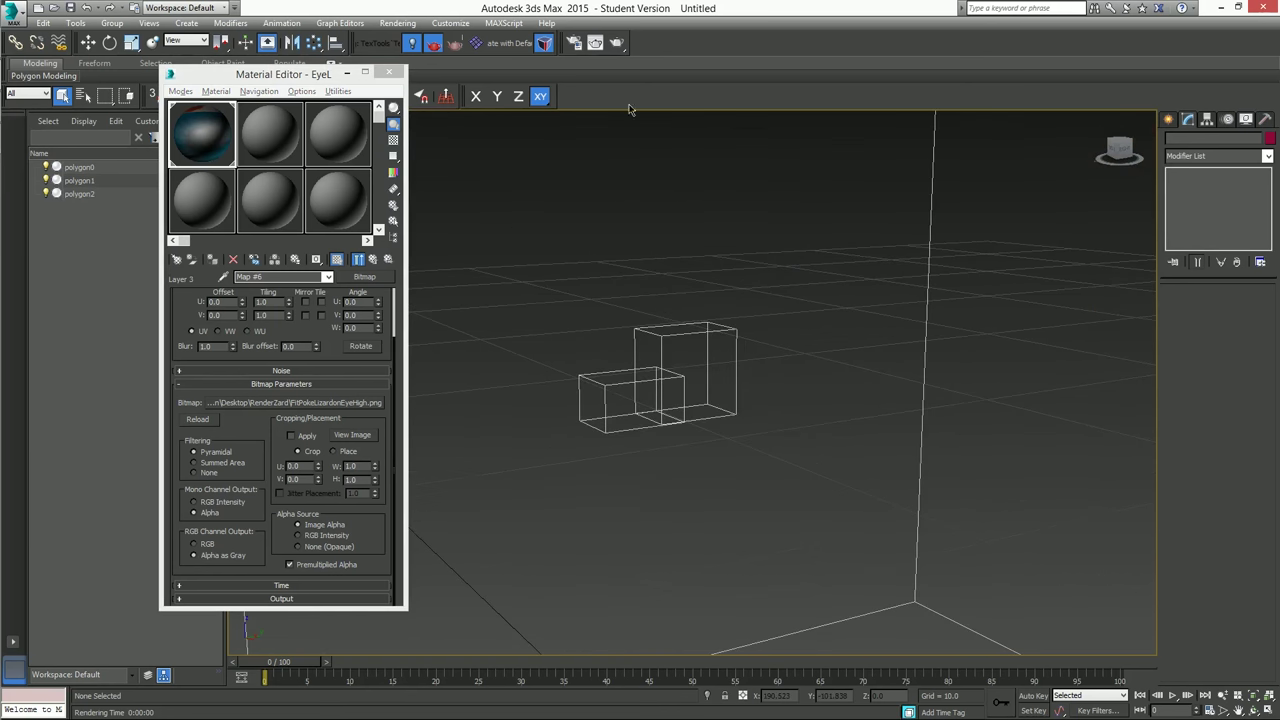
left_click(616, 42)
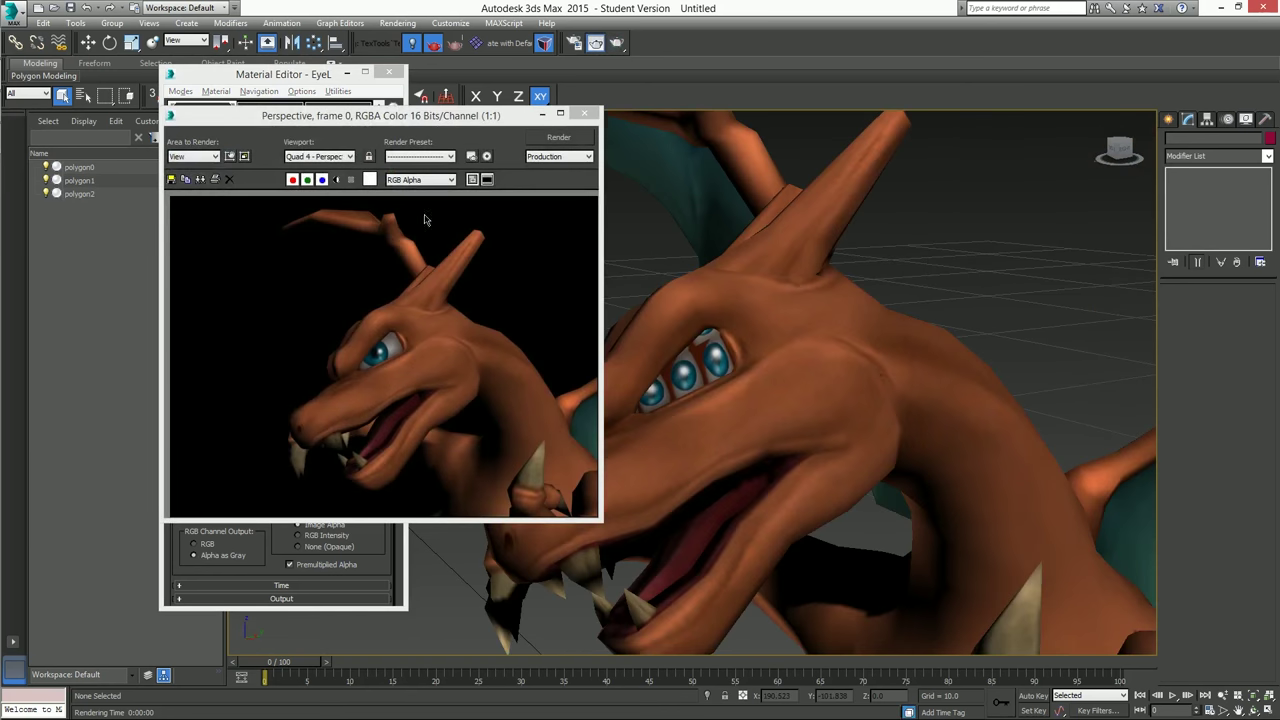
left_click(583, 114)
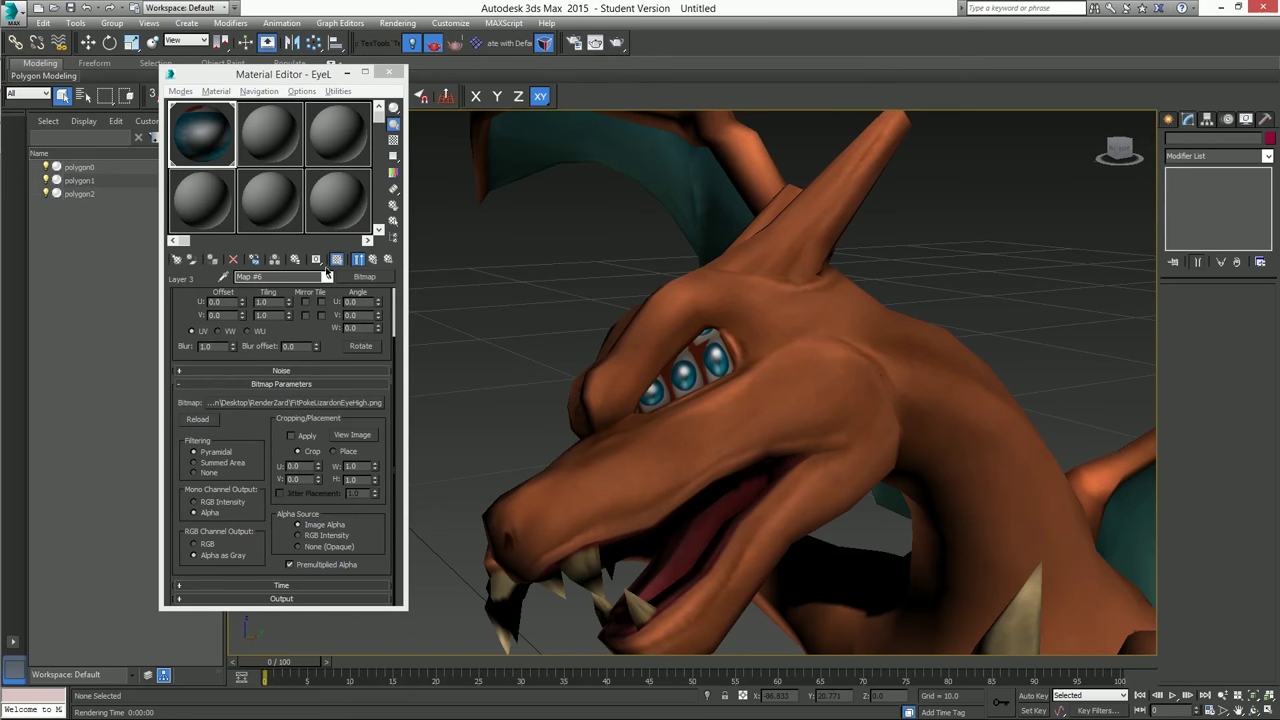
Return to the top level of the EyeL material and copy its diffuse Composite map.
left_click(374, 260)
middle_click_drag(574, 376, 575, 332, "alt")
left_click(373, 260)
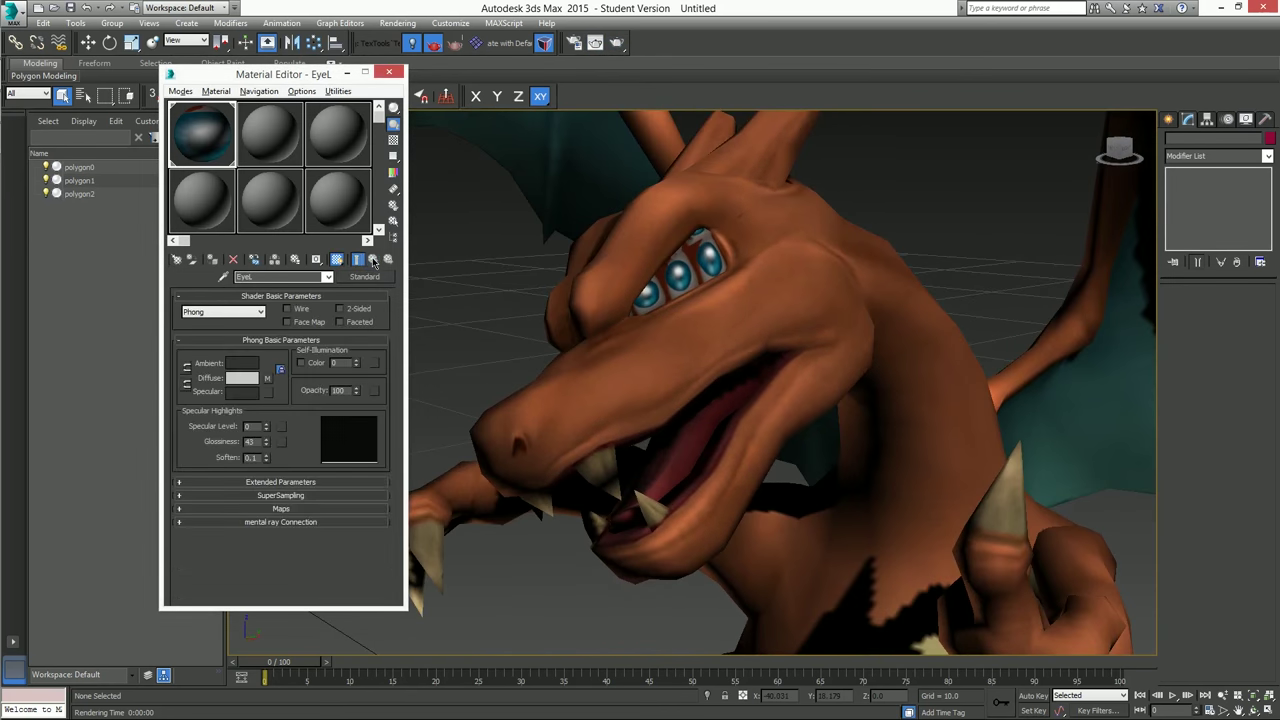
right_click(268, 381)
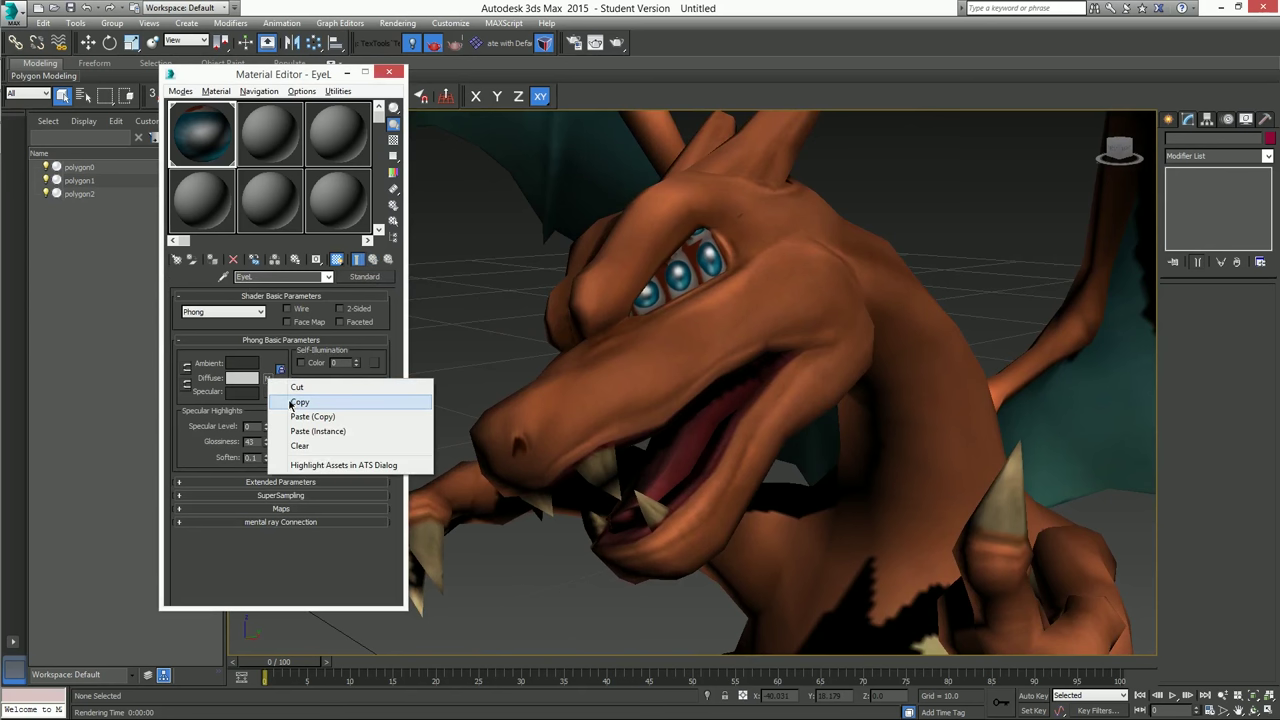
left_click(298, 402)
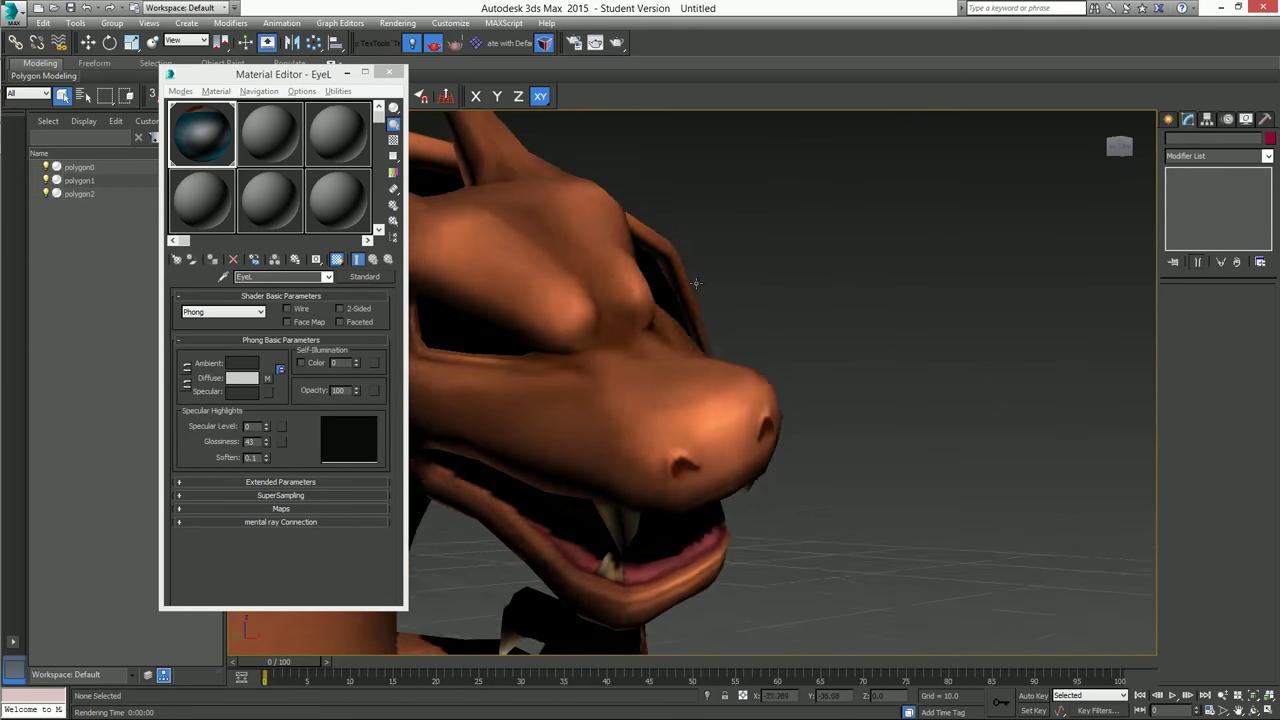
Pick the EyeR material from the right eye, set its specular level to 0, and paste the Composite map into its diffuse slot as a copy.
left_click(489, 300)
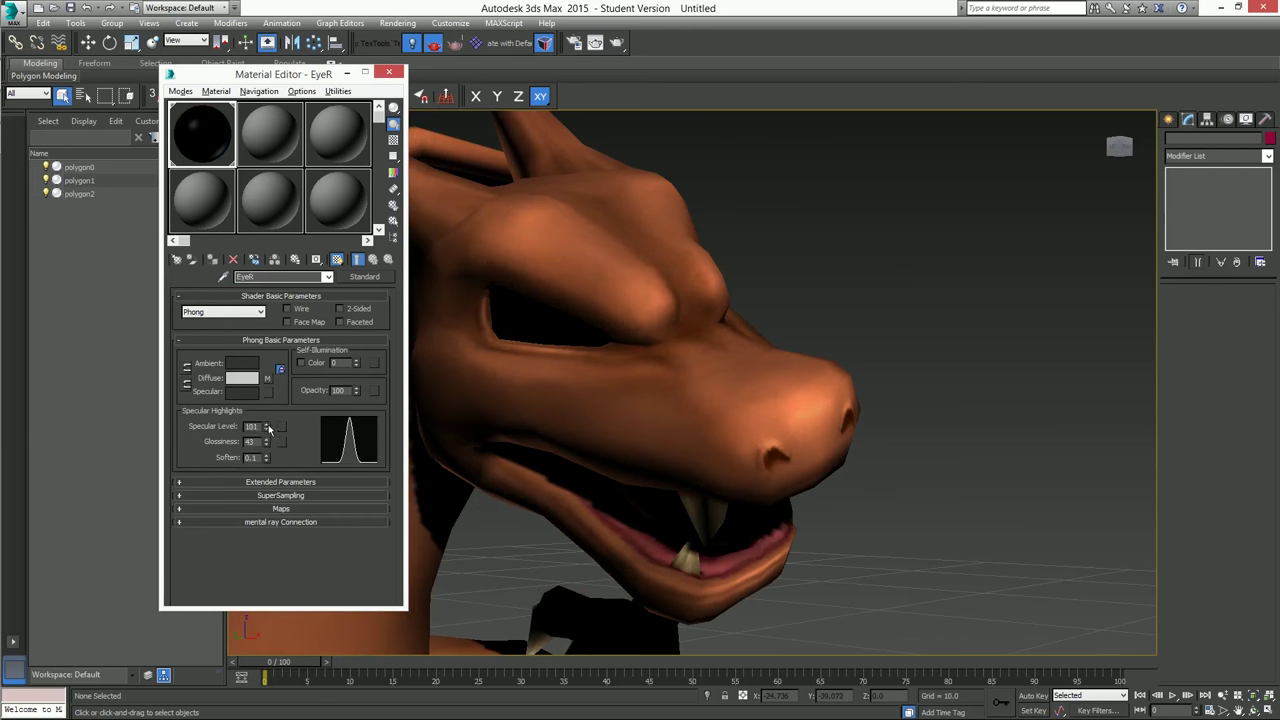
right_click(266, 427)
right_click(267, 379)
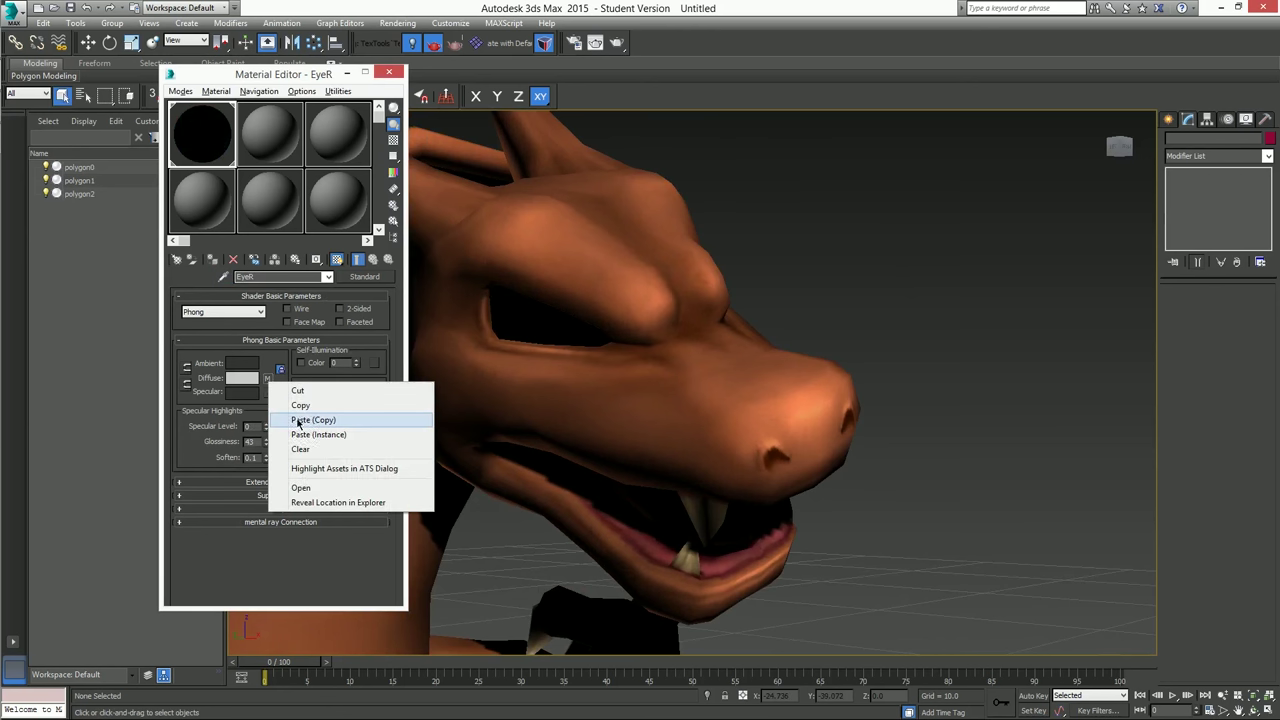
left_click(298, 420)
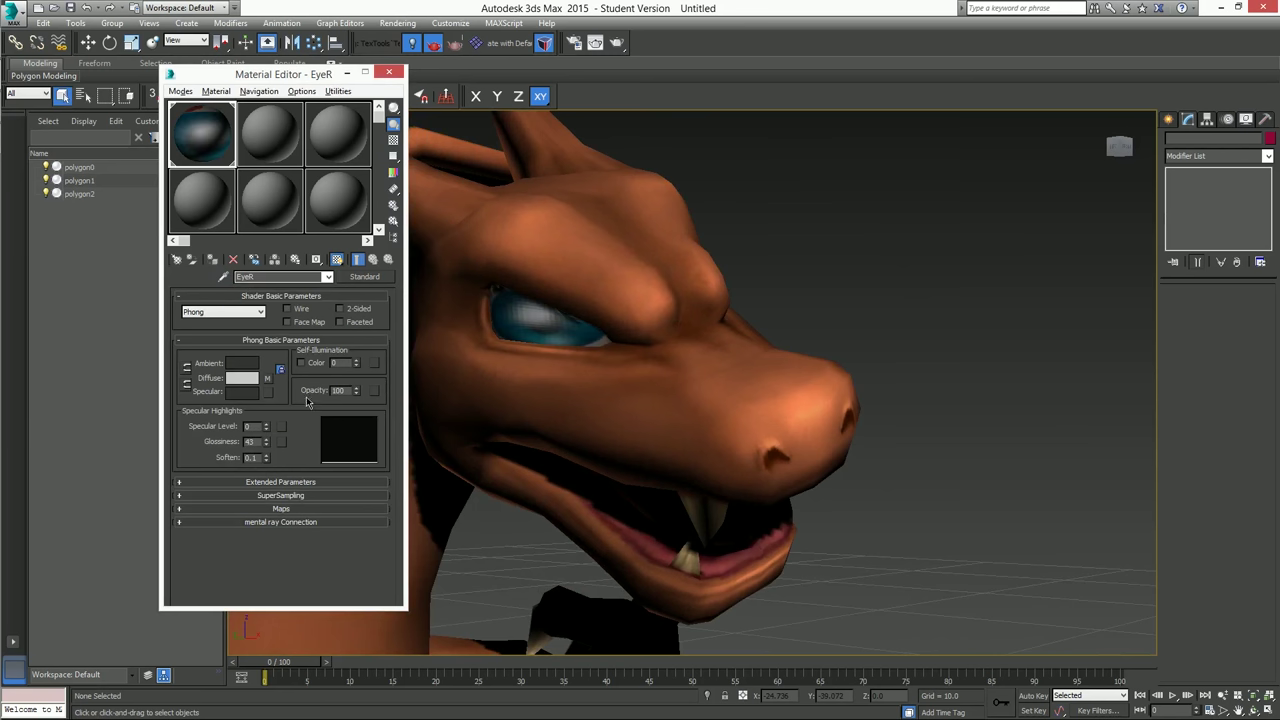
left_click(270, 379)
Render the right side of the head to check the right eye, and close the render.
middle_click_drag(525, 320, 414, 334, "alt")
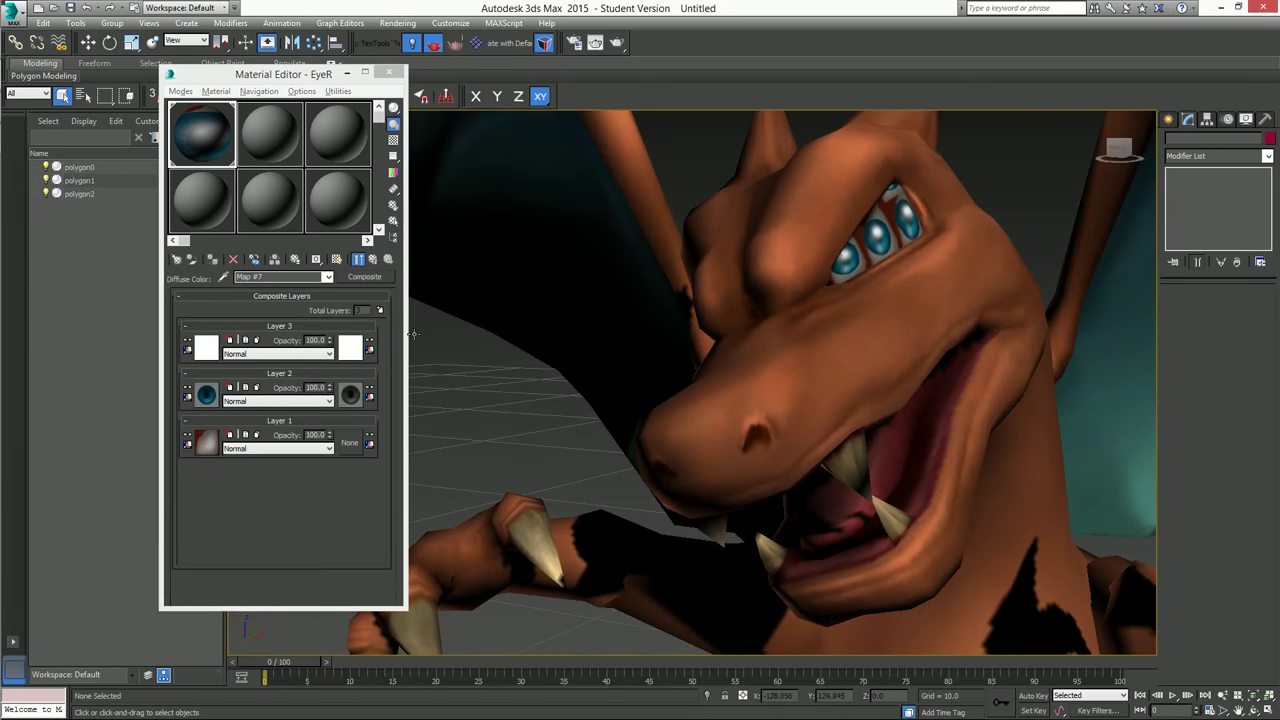
mouse_move(645, 332)
middle_mouse_down("alt")
mouse_move(586, 334)
mouse_move(634, 334)
middle_mouse_up("alt")
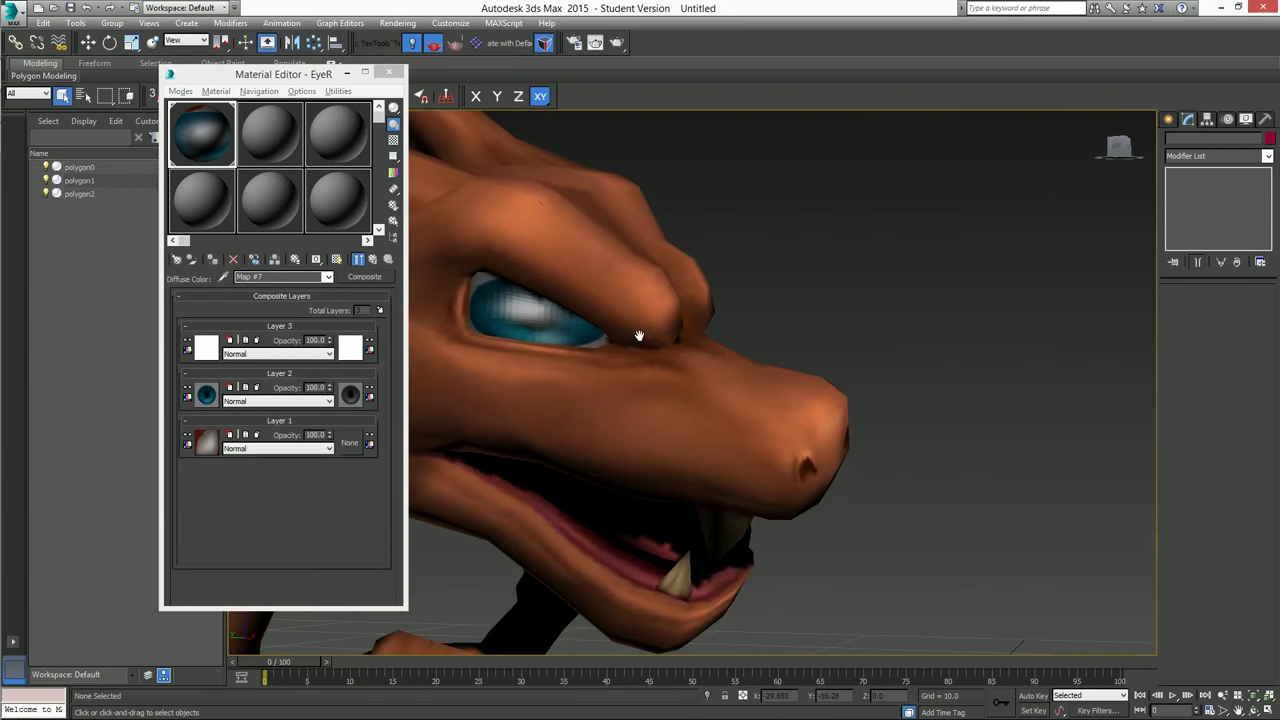
left_click(596, 42)
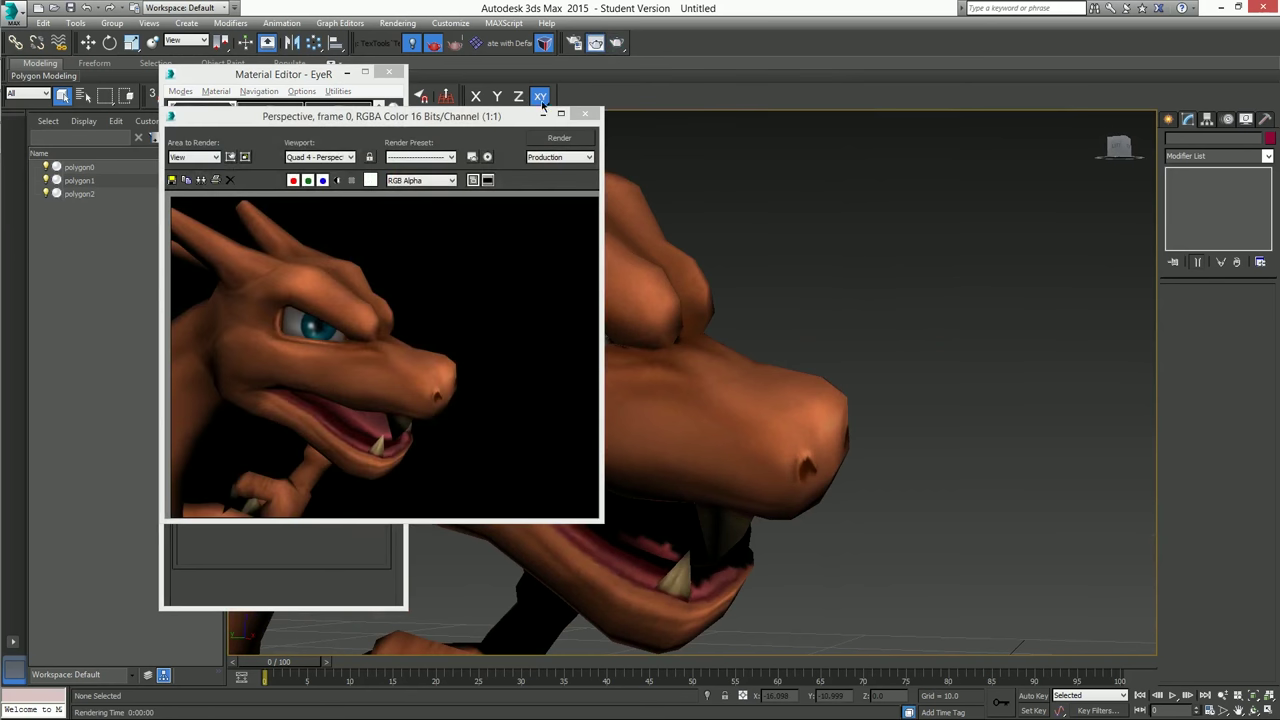
left_click(585, 115)
Examine the model's eyes and body from the front and side, and review the EyeR material's diffuse composite layers.
mouse_move(740, 270)
middle_mouse_down("alt")
mouse_move(771, 286)
mouse_move(677, 297)
mouse_move(731, 292)
middle_mouse_up("alt")
scroll(730, 292, "down", 3)
key("f")
scroll(749, 316, "up", 8)
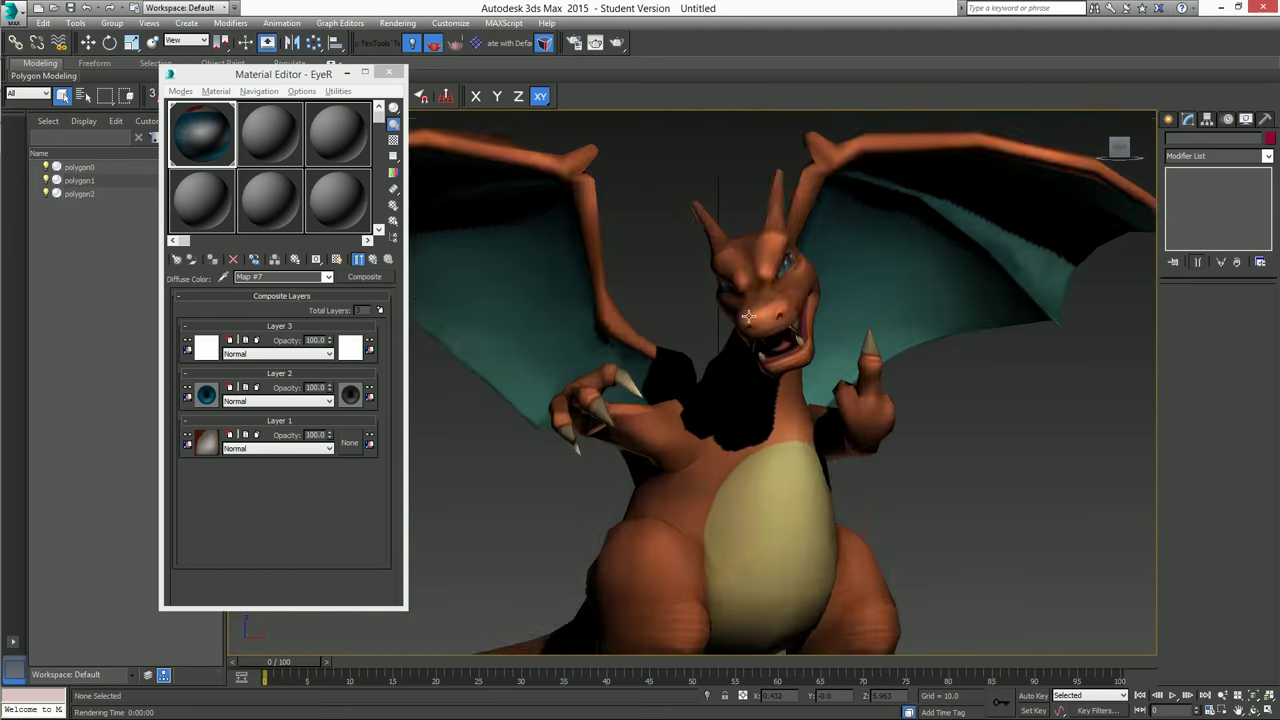
middle_click_drag(718, 275, 777, 272, "alt")
key("f")
scroll(705, 328, "up", 4)
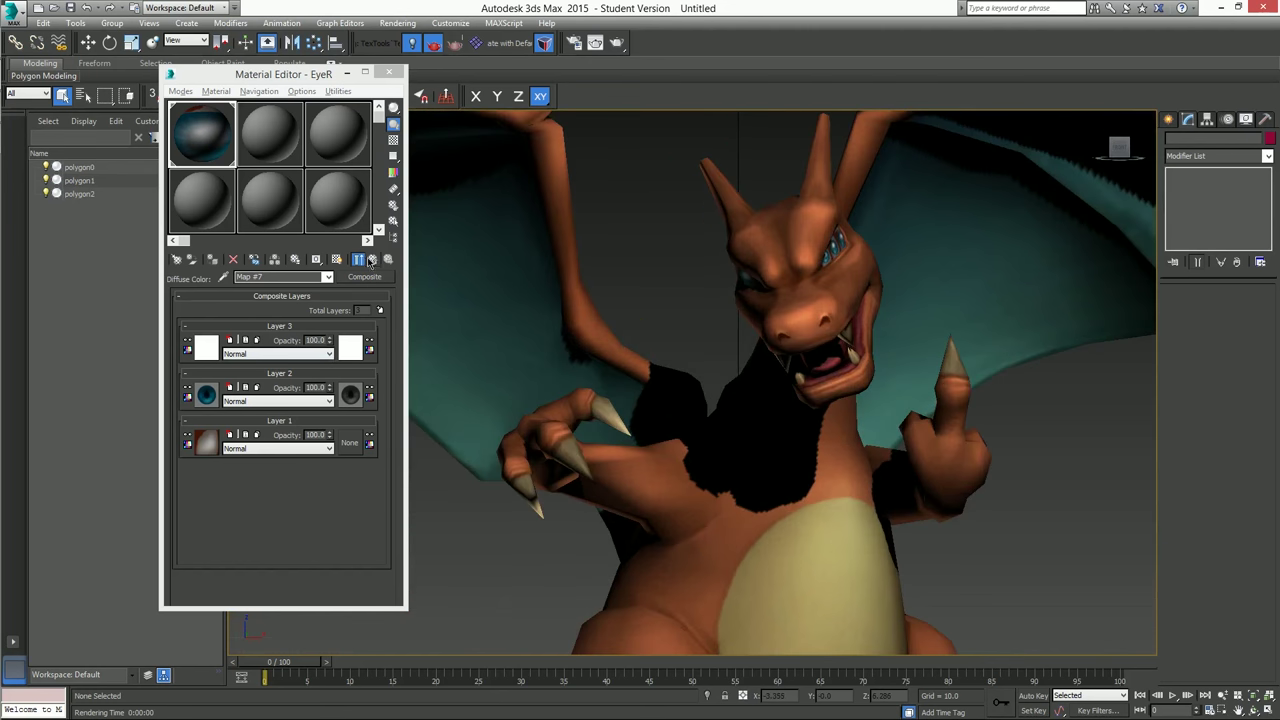
left_click(370, 259)
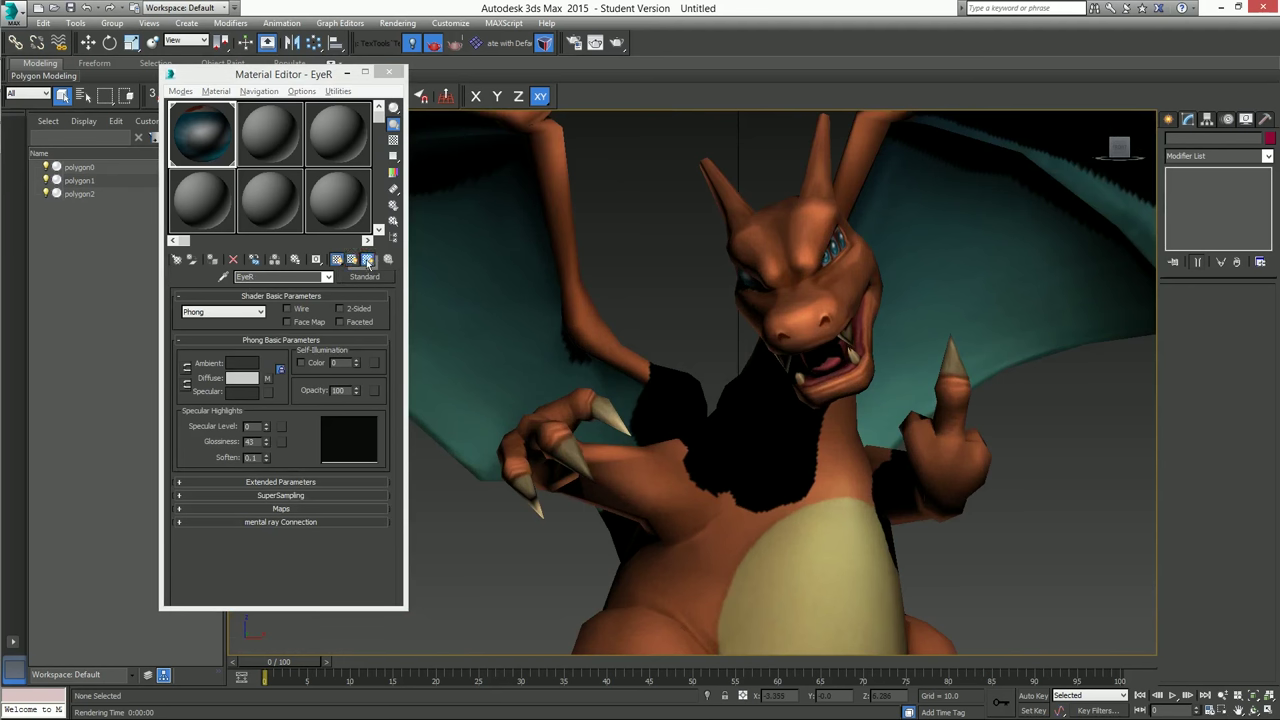
scroll(860, 264, "up", 8)
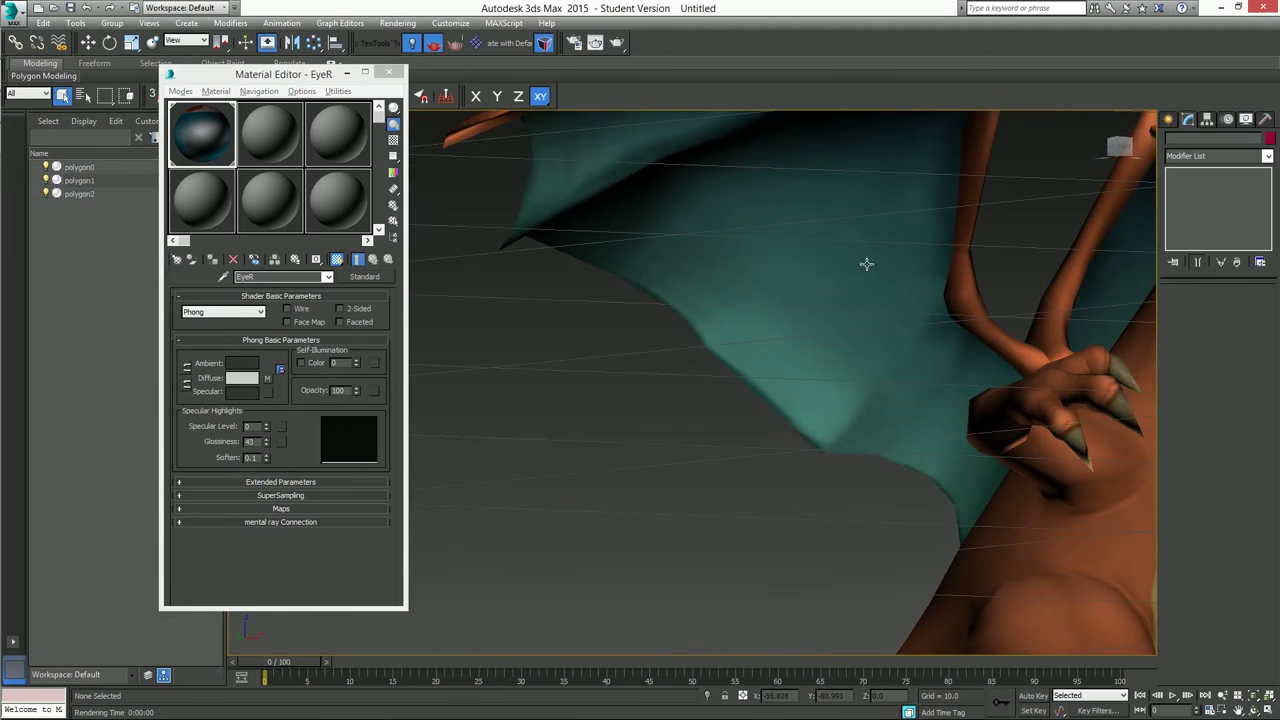
scroll(523, 406, "down", 5)
scroll(806, 334, "up", 5)
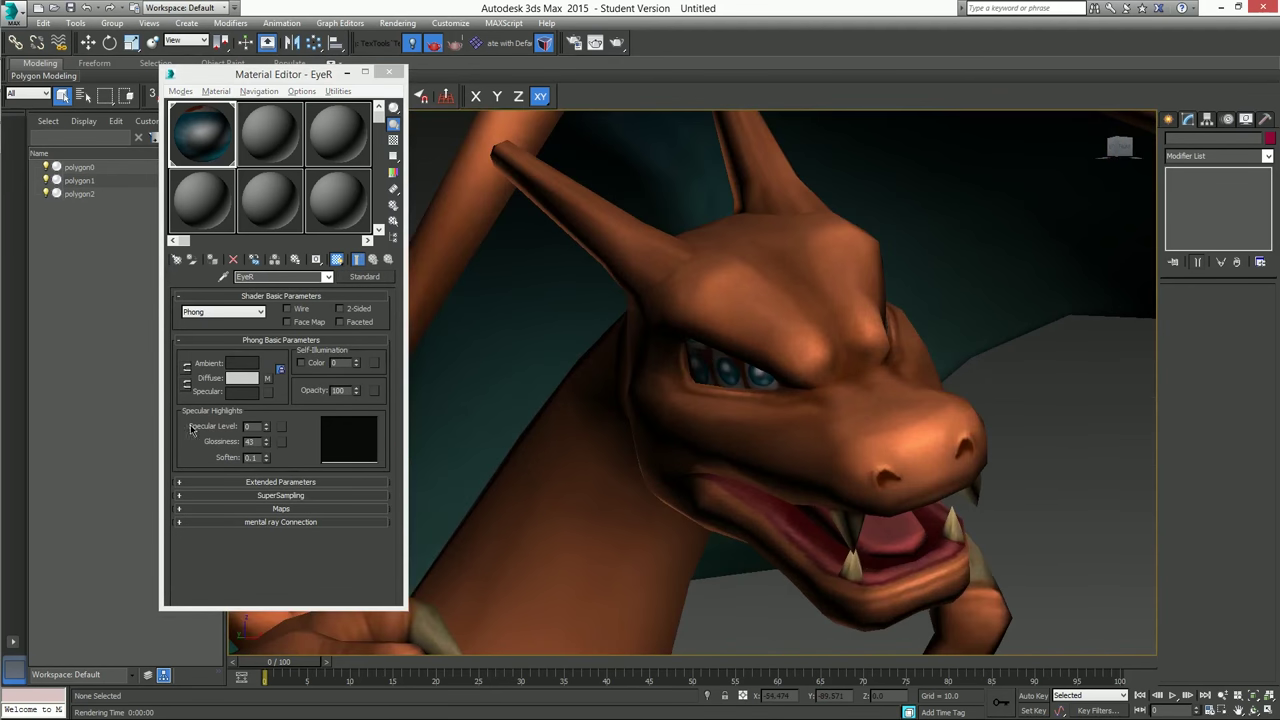
left_click(266, 379)
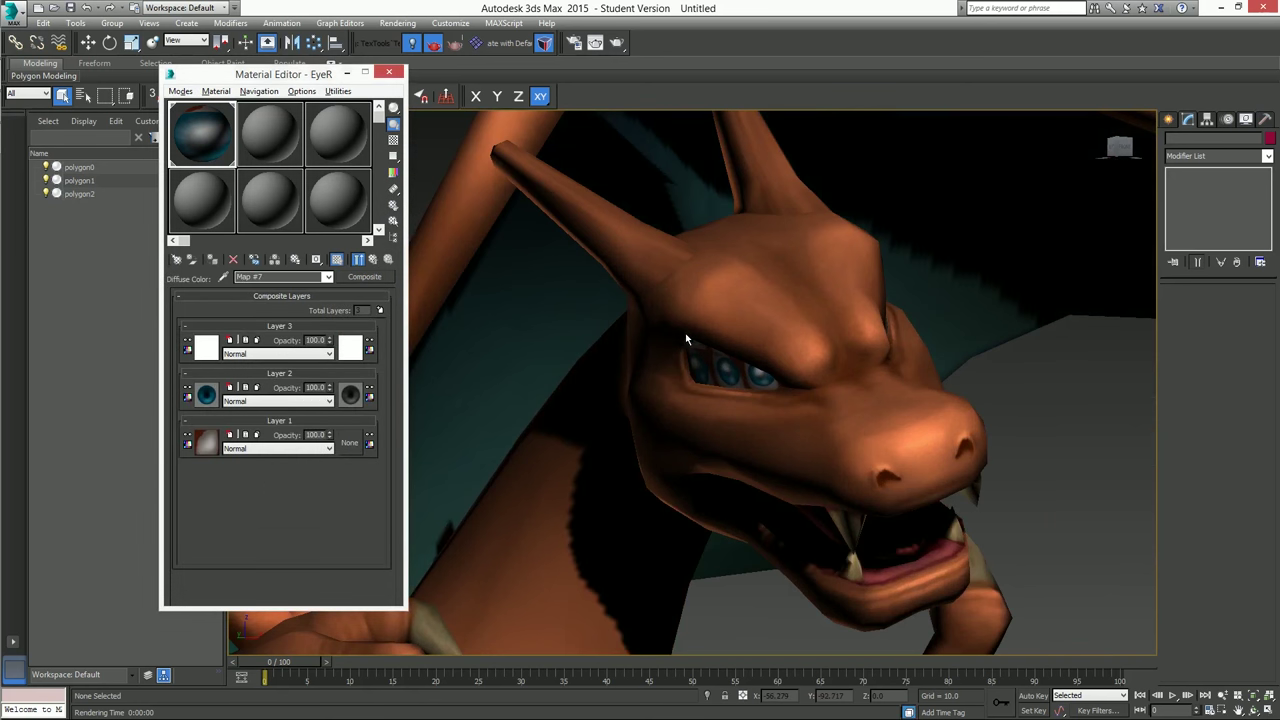
Try a U offset of 0.5 on the iris bitmap and its mask in Layer 2 of the EyeR composite.
scroll(680, 336, "down", 8)
scroll(722, 283, "up", 8)
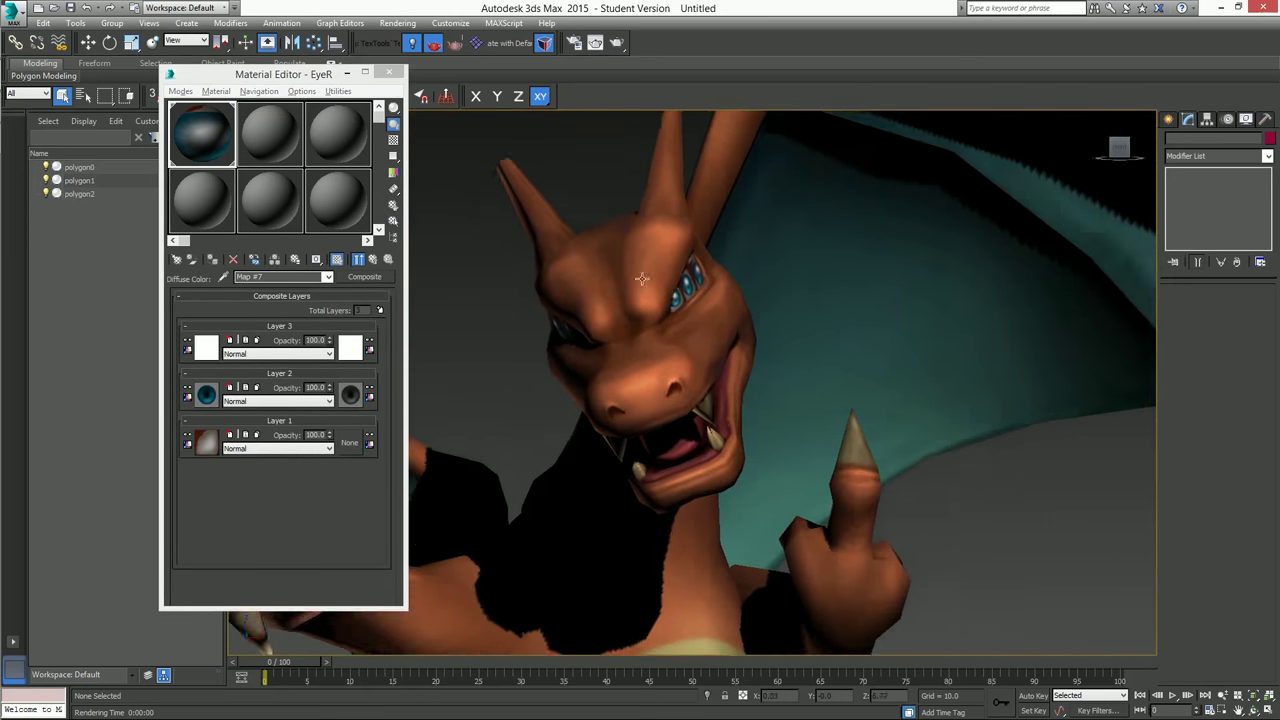
left_click(215, 399)
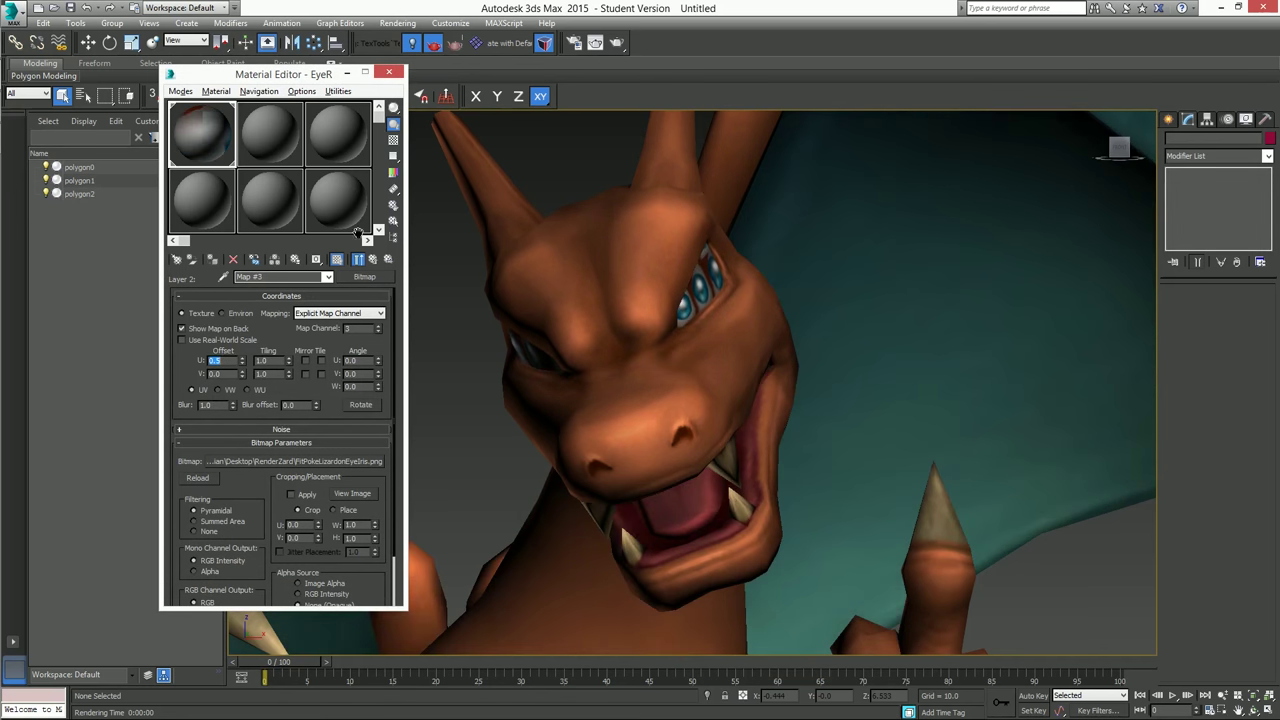
left_click(373, 259)
left_click(359, 399)
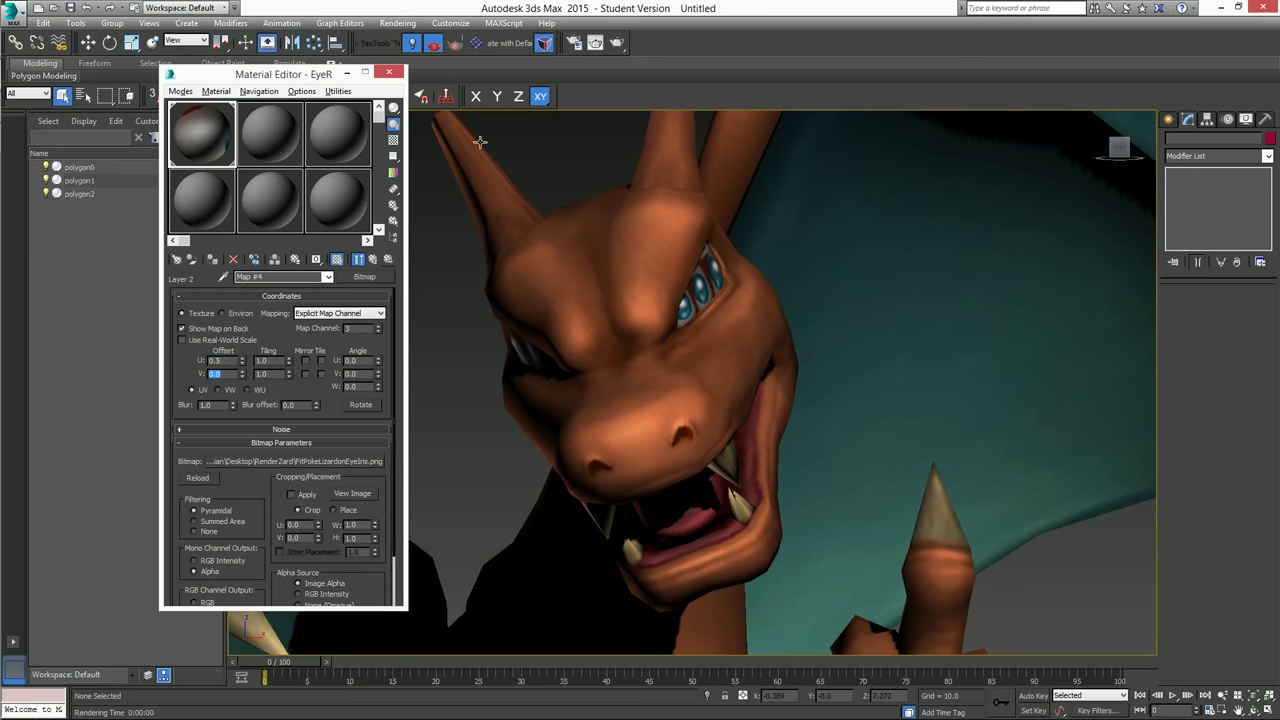
Render the head from the front and from an angled side view to check the iris placement, closing each render.
left_click(617, 43)
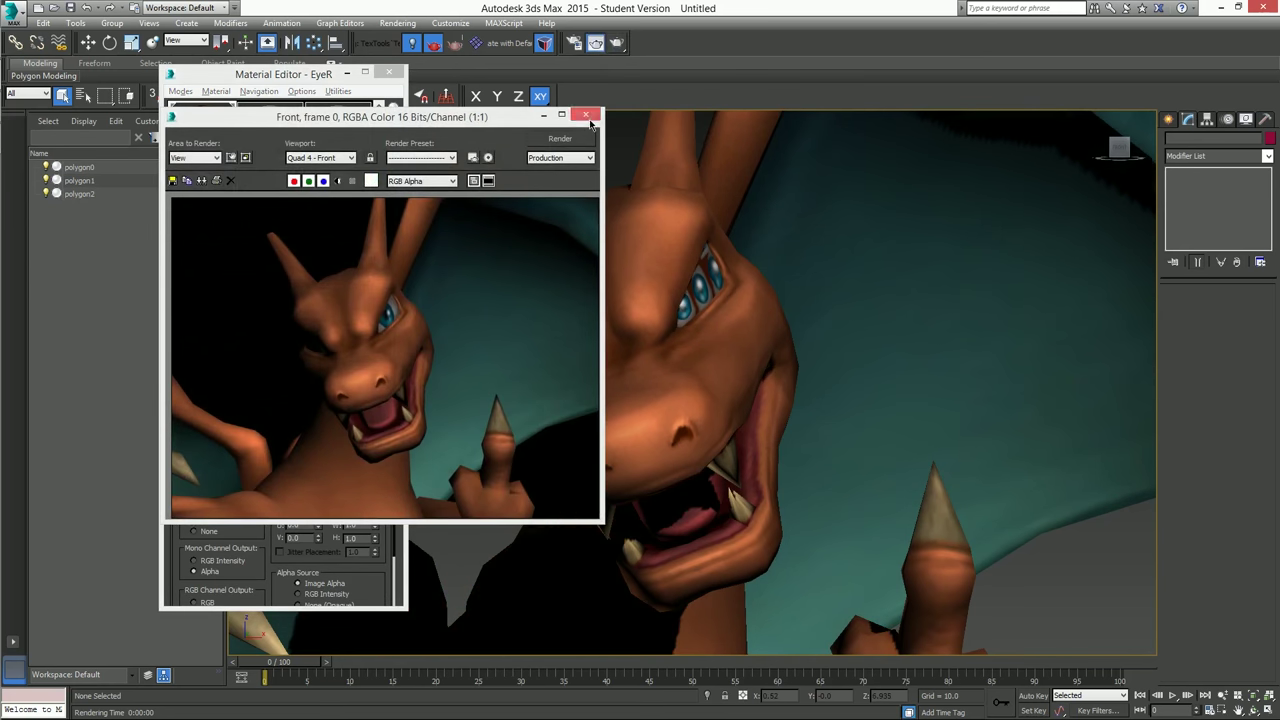
left_click(586, 115)
middle_click_drag(526, 277, 594, 246, "alt")
middle_click_drag(508, 325, 1040, 243)
middle_click_drag(556, 343, 1061, 189)
left_click(617, 43)
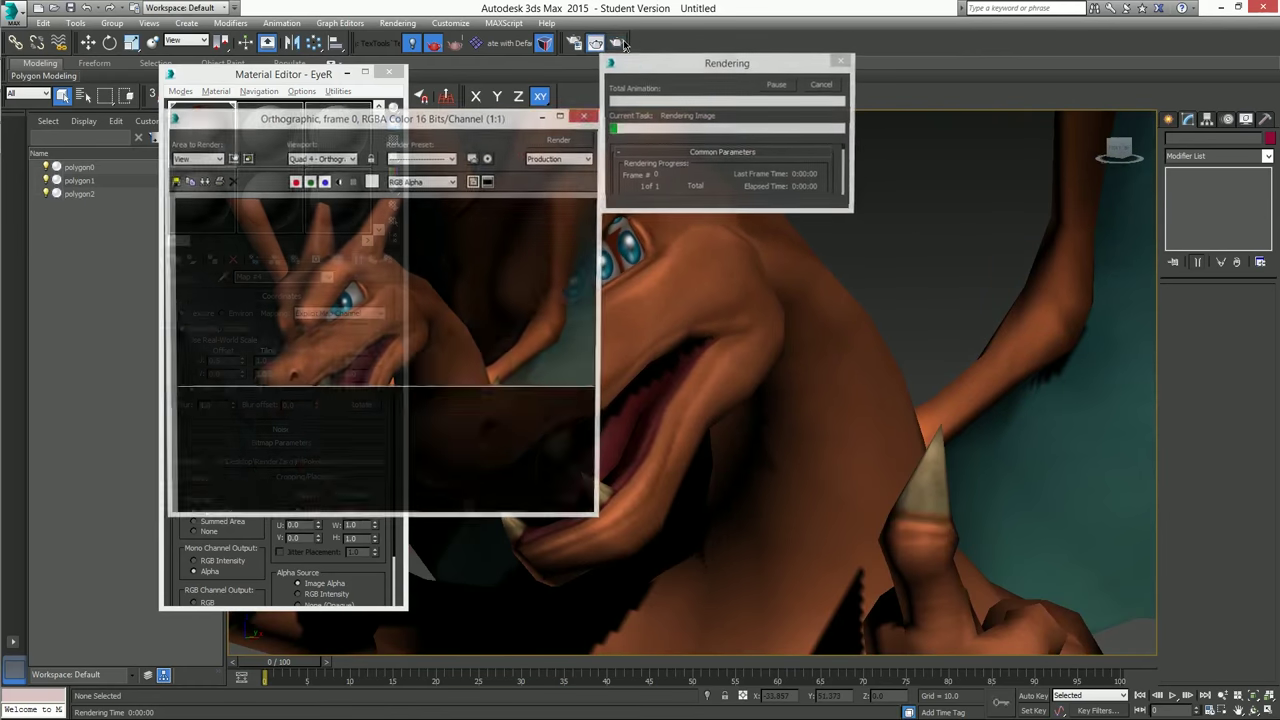
left_click(586, 116)
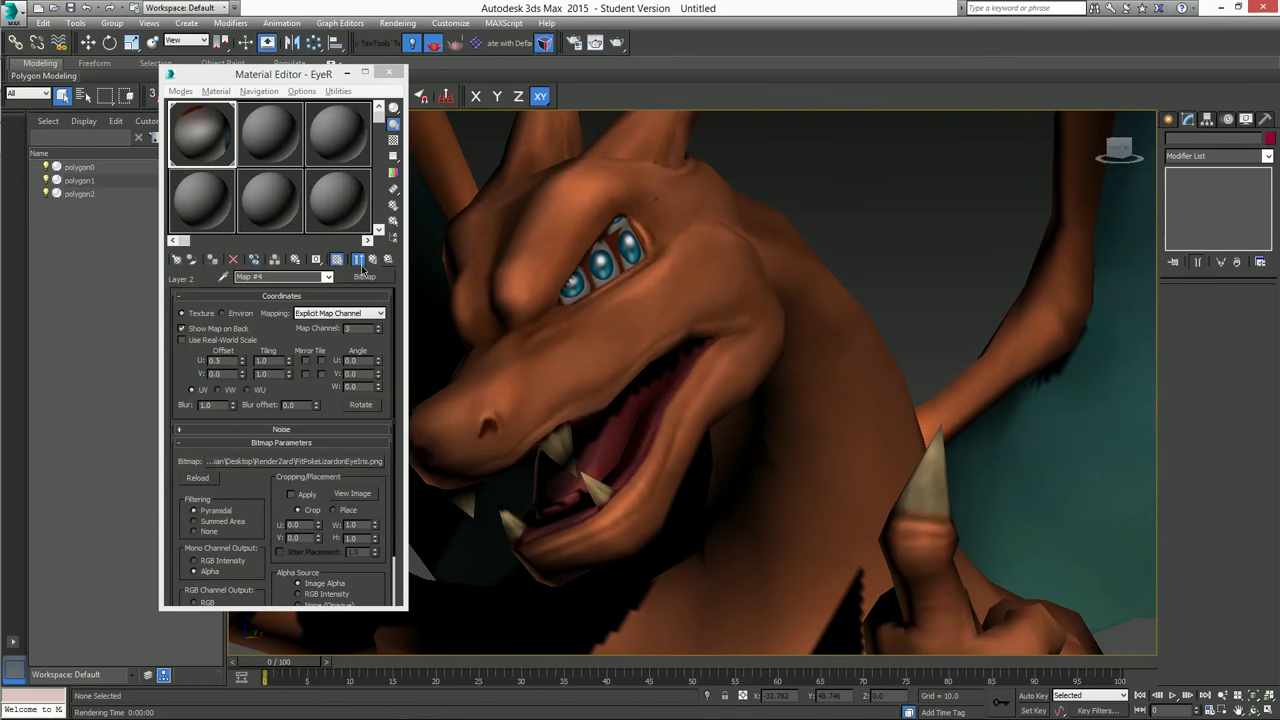
Try a U offset of 0.0 on only the iris bitmap of Layer 2 in the EyeR composite.
left_click(373, 260)
left_click(207, 395)
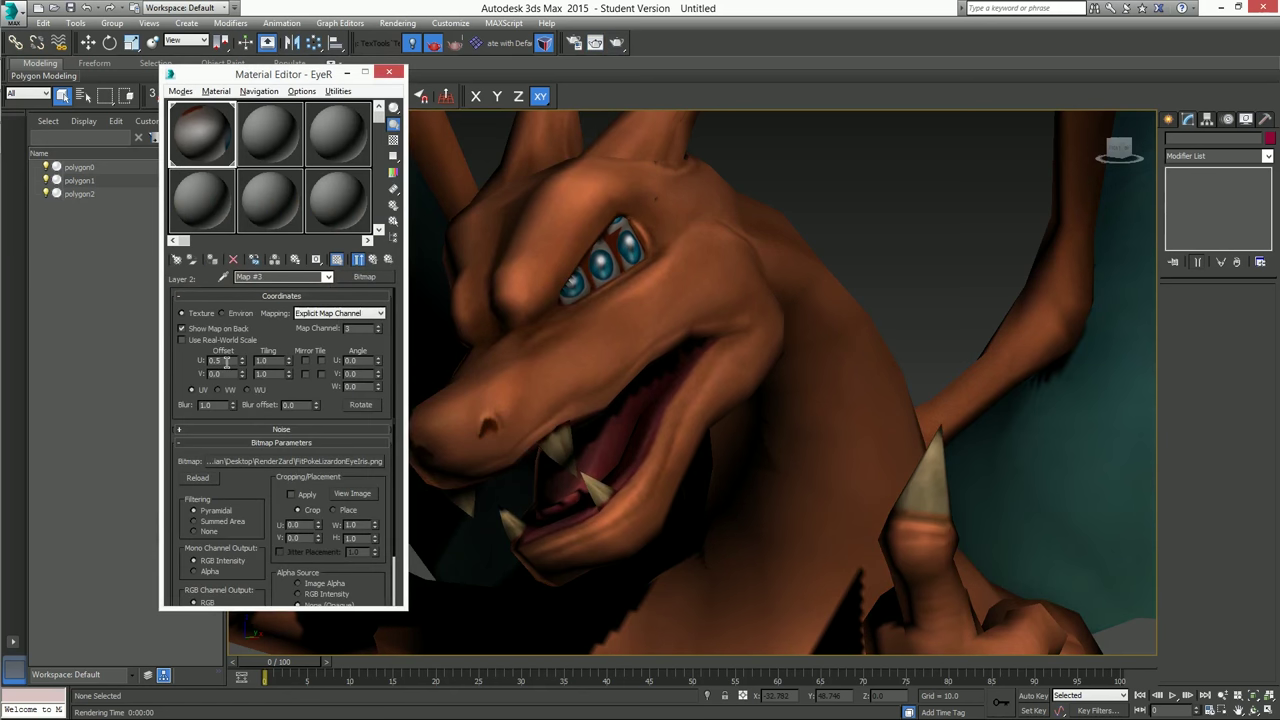
key("BackSpace")
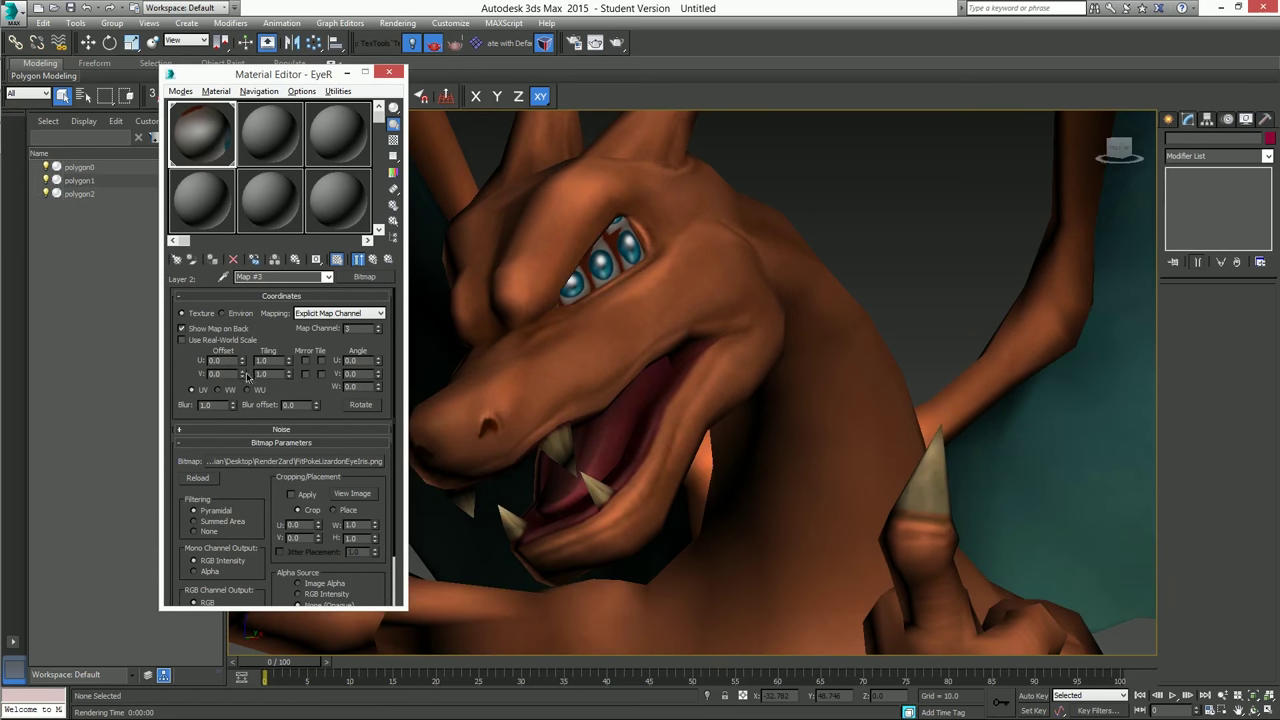
left_click(727, 306)
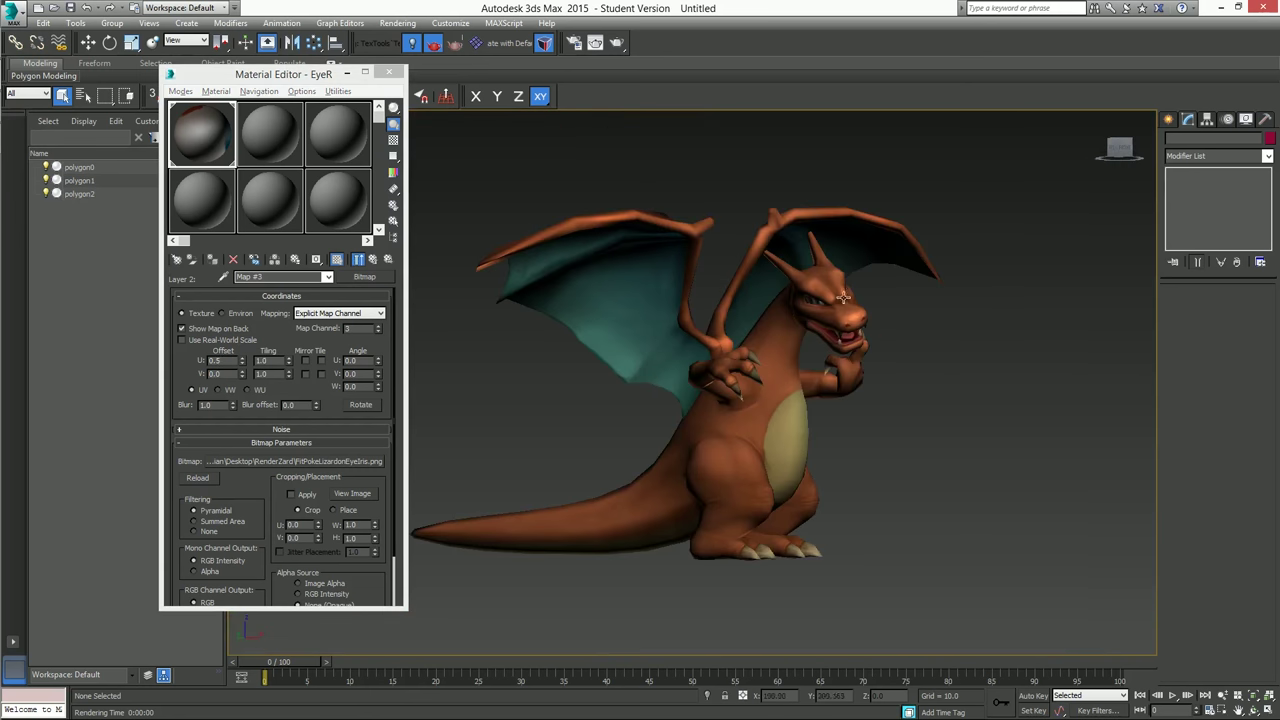
Select the right eye mesh, render it in close-up to inspect the iris, and close the render.
scroll(850, 305, "up", 5)
scroll(822, 323, "down", 15)
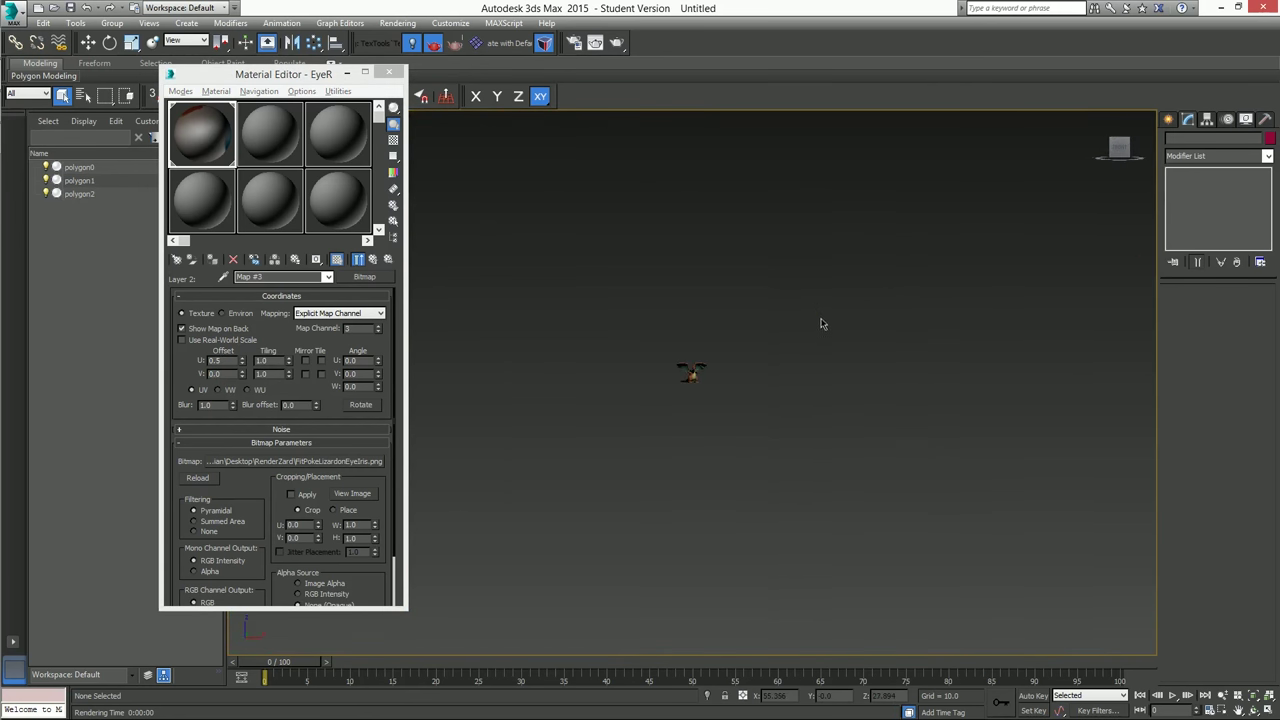
scroll(700, 370, "up", 12)
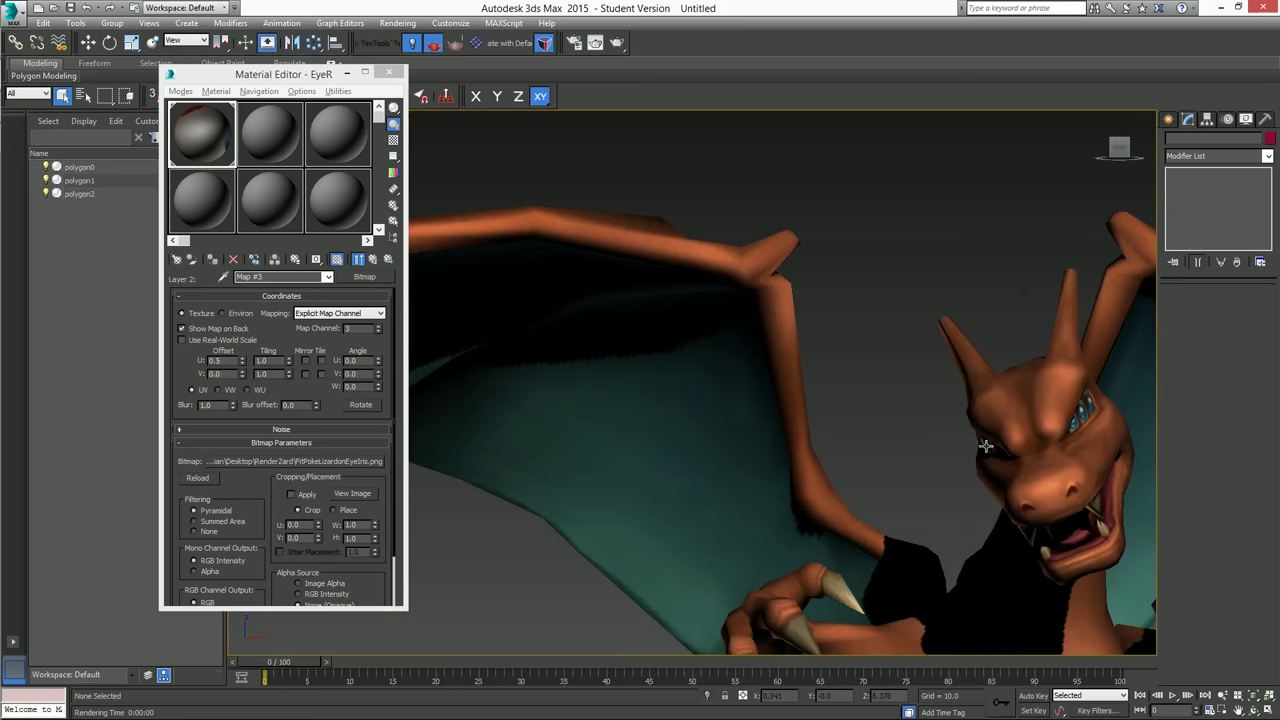
left_click(991, 447)
key("z")
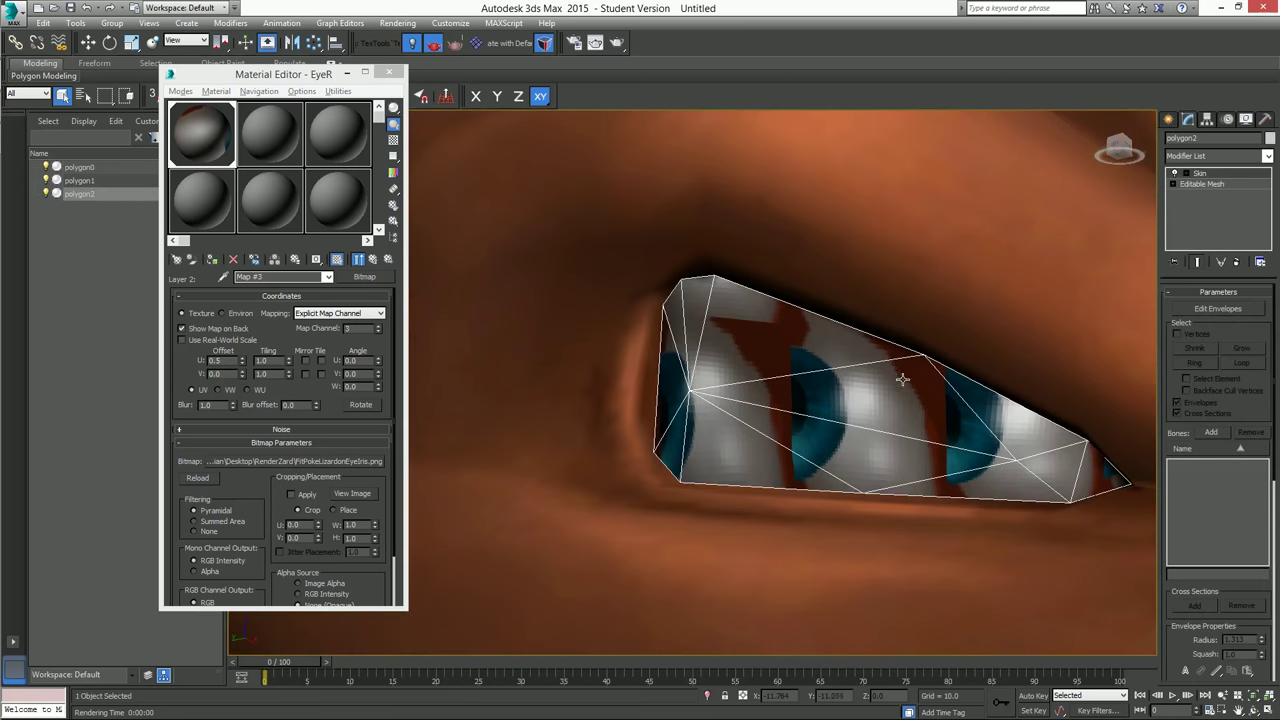
left_click(617, 42)
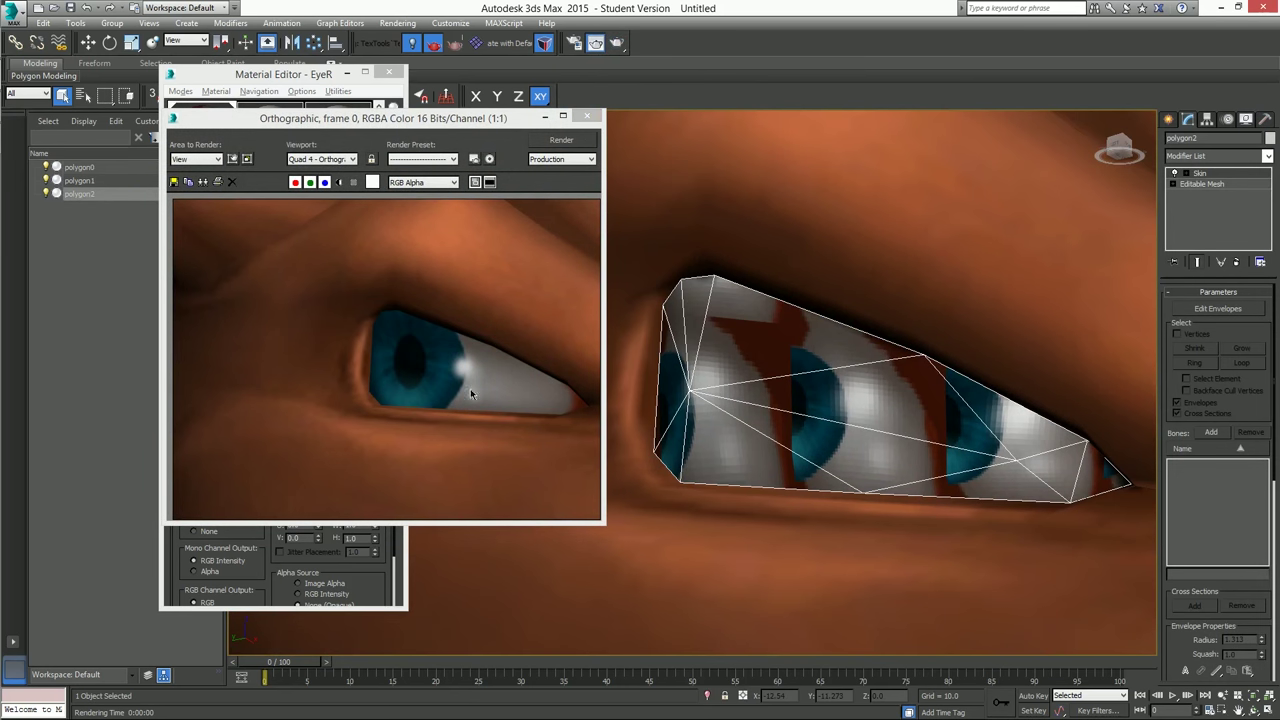
left_click(587, 117)
Set the U offset to 0.0 on both the iris bitmap and its mask in Layer 2 of the EyeR composite.
left_click(222, 360)
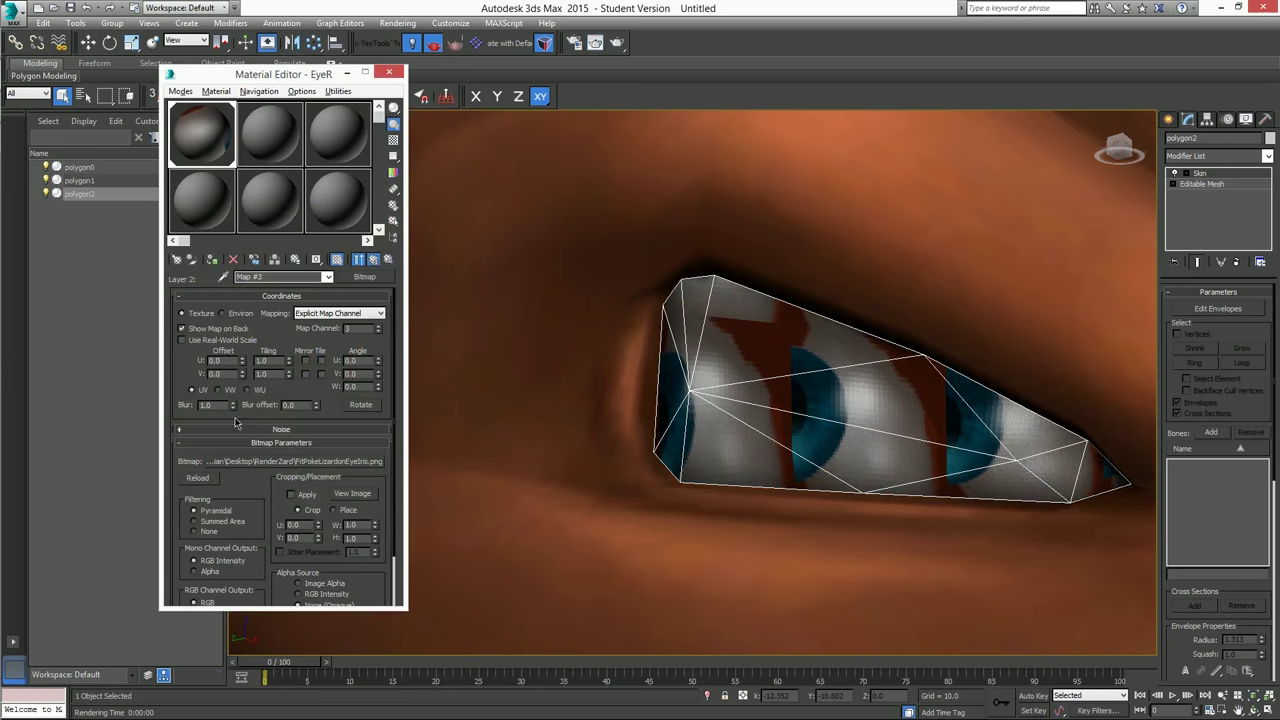
left_click(373, 259)
left_click(207, 396)
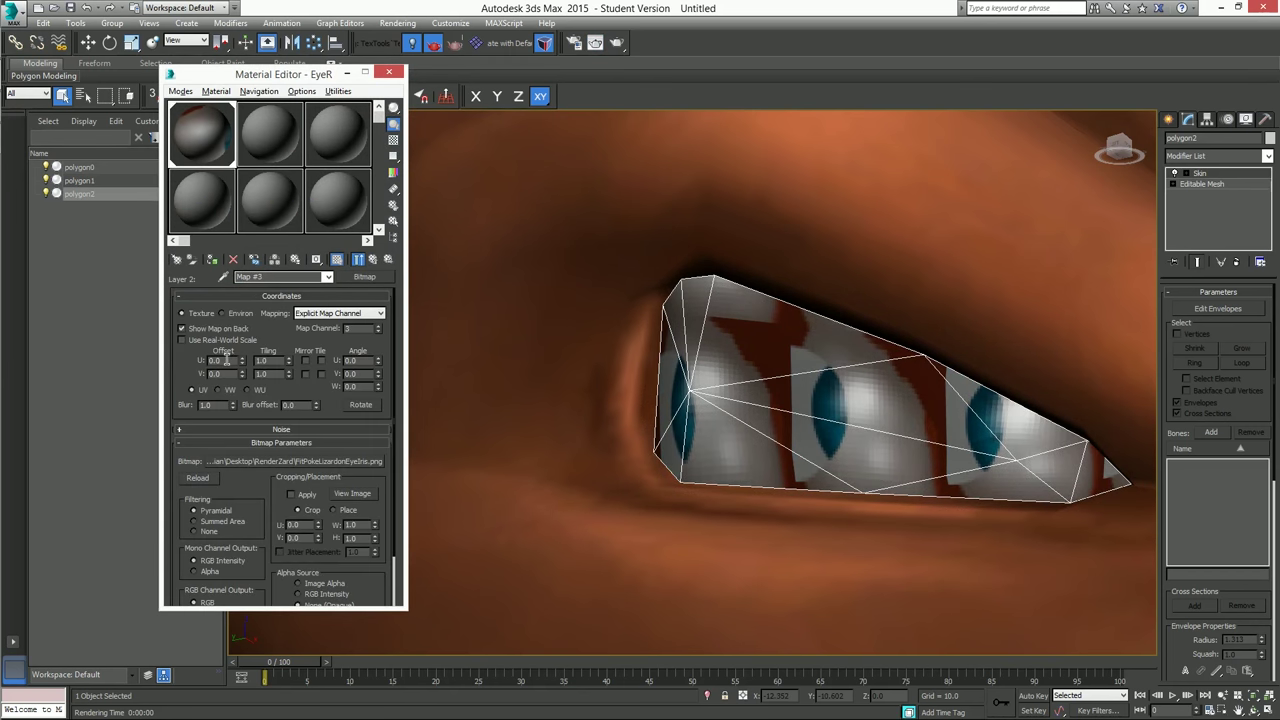
left_click(348, 393)
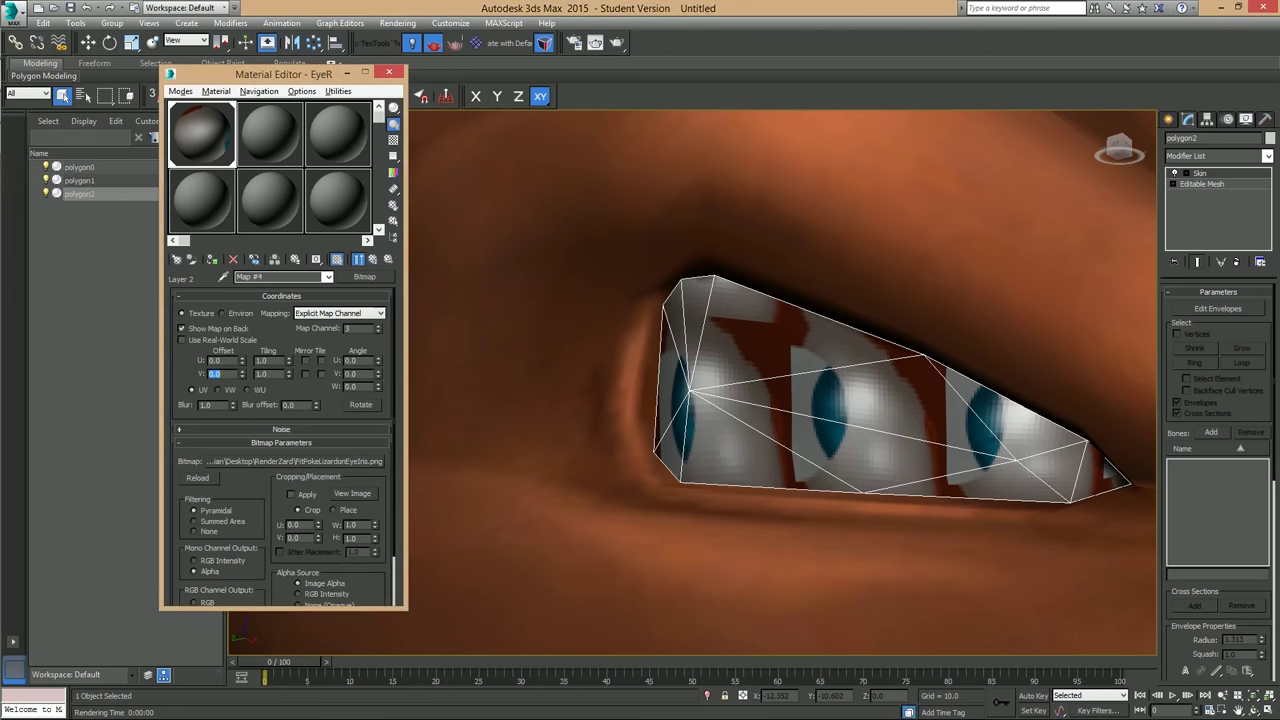
Deselect the eye, show the whole model from the front, and close the Material Editor.
middle_click_drag(704, 323, 620, 354)
key("f")
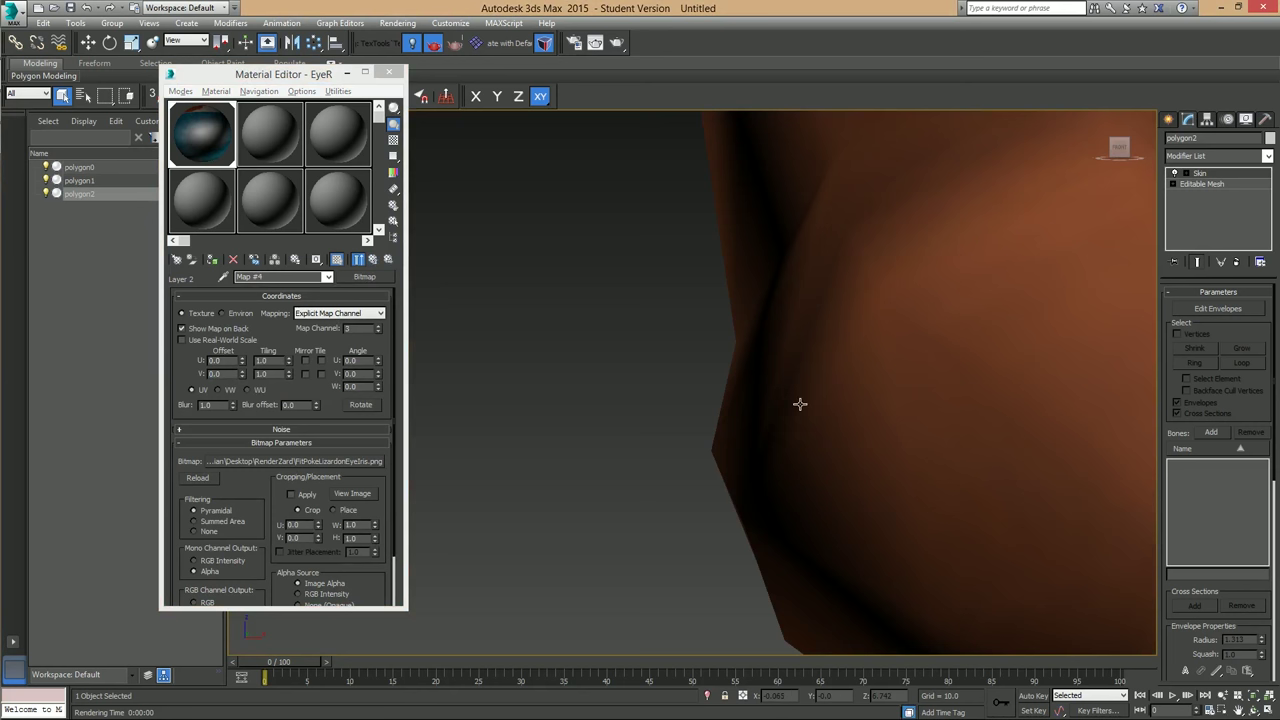
scroll(800, 404, "down", 6)
scroll(760, 360, "down", 2)
left_click(736, 315)
scroll(721, 274, "down", 5)
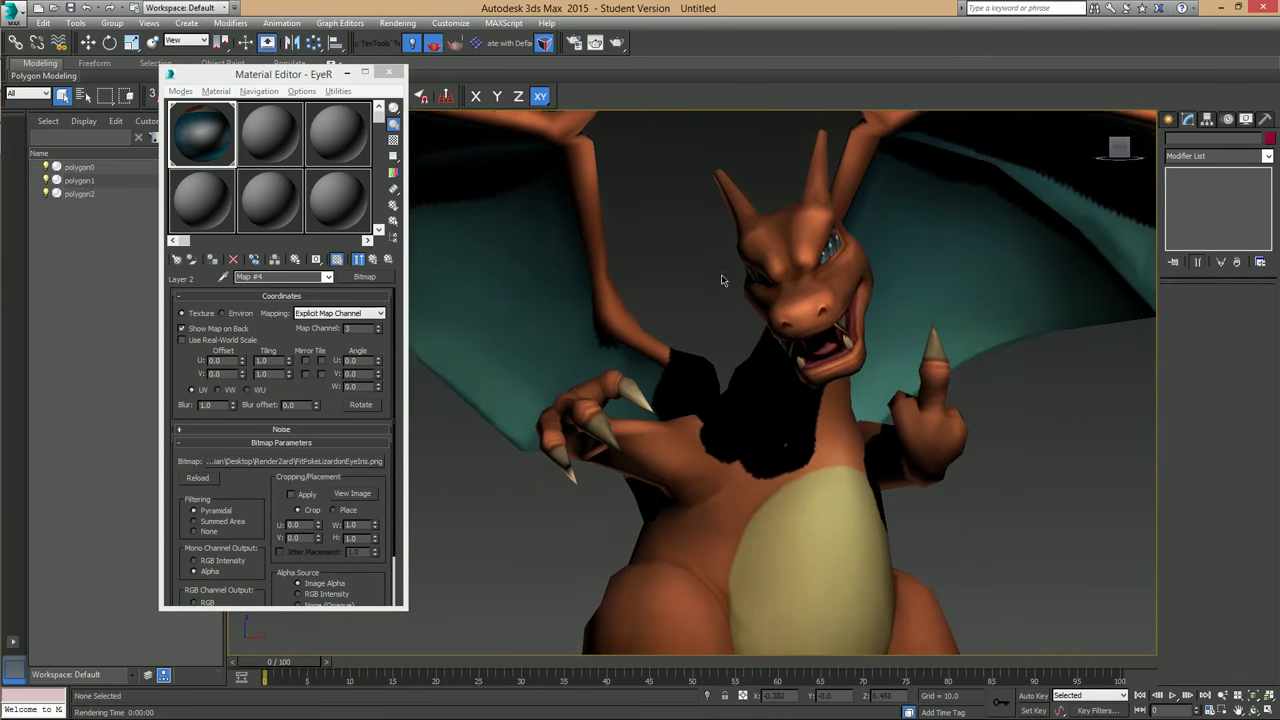
mouse_move(669, 358)
middle_mouse_down()
mouse_move(665, 294)
mouse_move(639, 292)
mouse_move(654, 292)
mouse_move(655, 341)
middle_mouse_up()
scroll(657, 266, "down", 3)
left_click(388, 72)
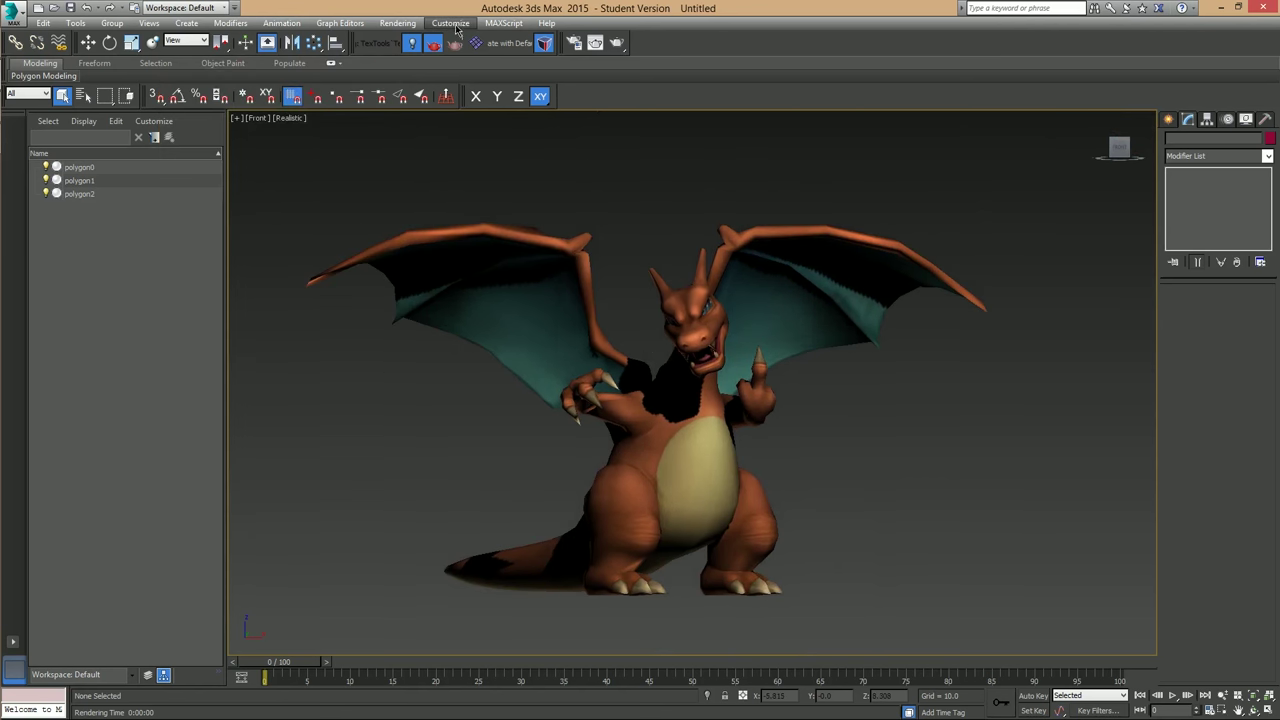
Set the render area to Blowup with a custom output size of 1280 × 720, and fit the whole model inside the region.
left_click(574, 42)
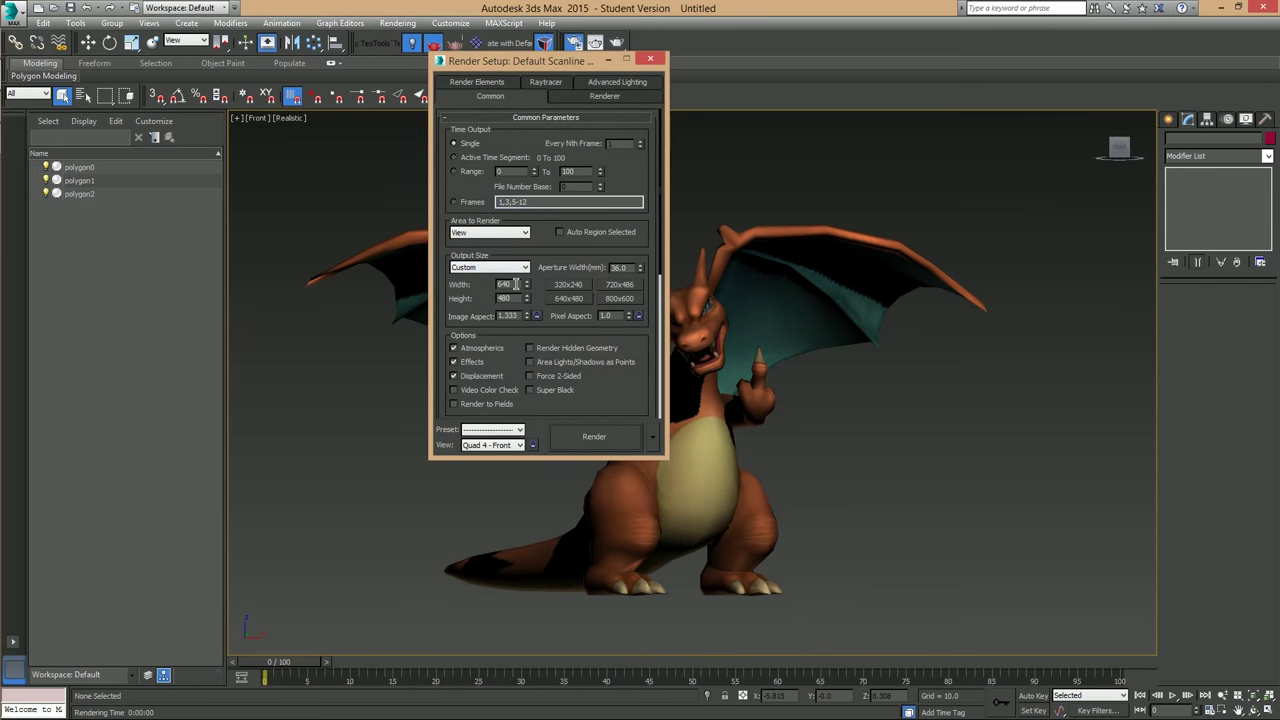
left_click(489, 233)
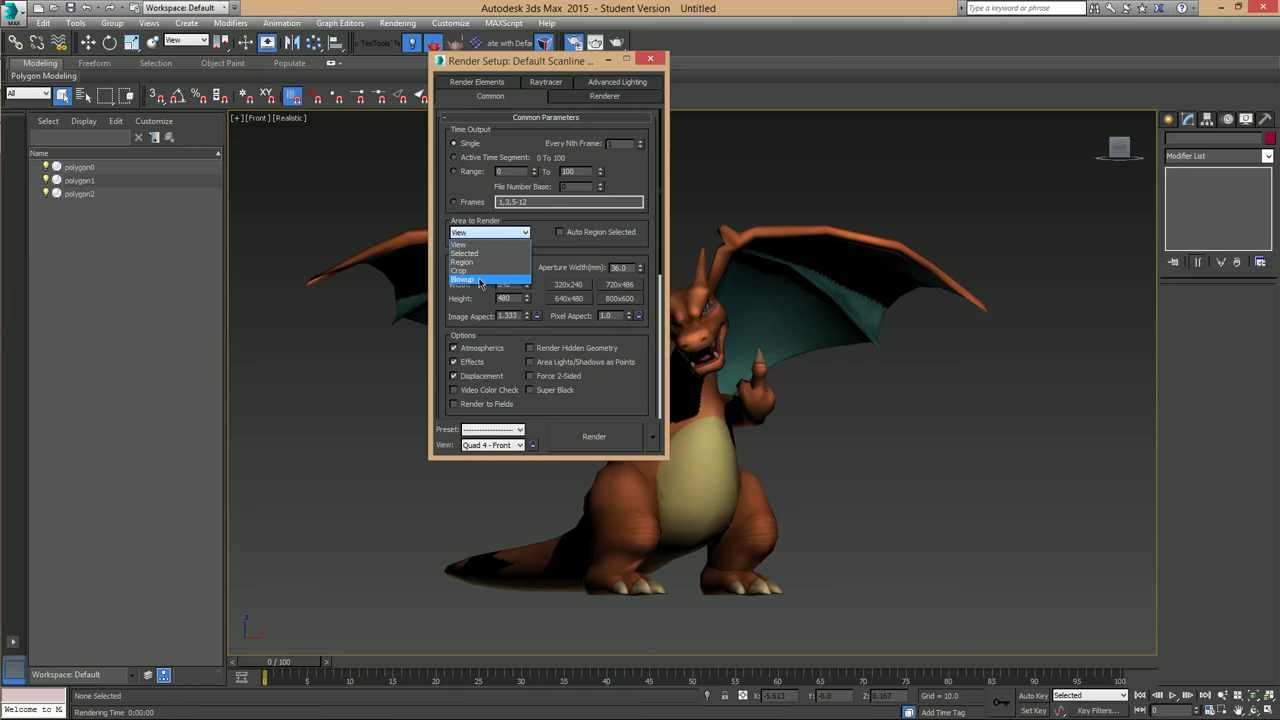
left_click(480, 280)
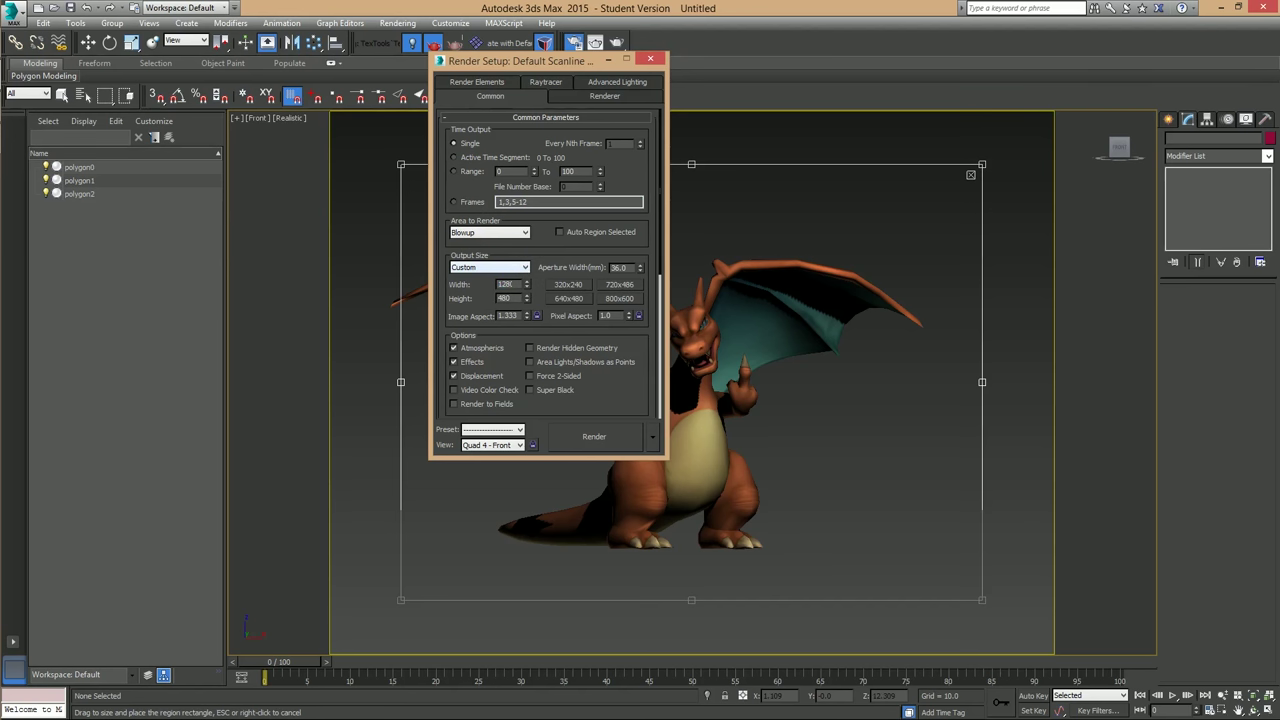
type("280")
key("Tab")
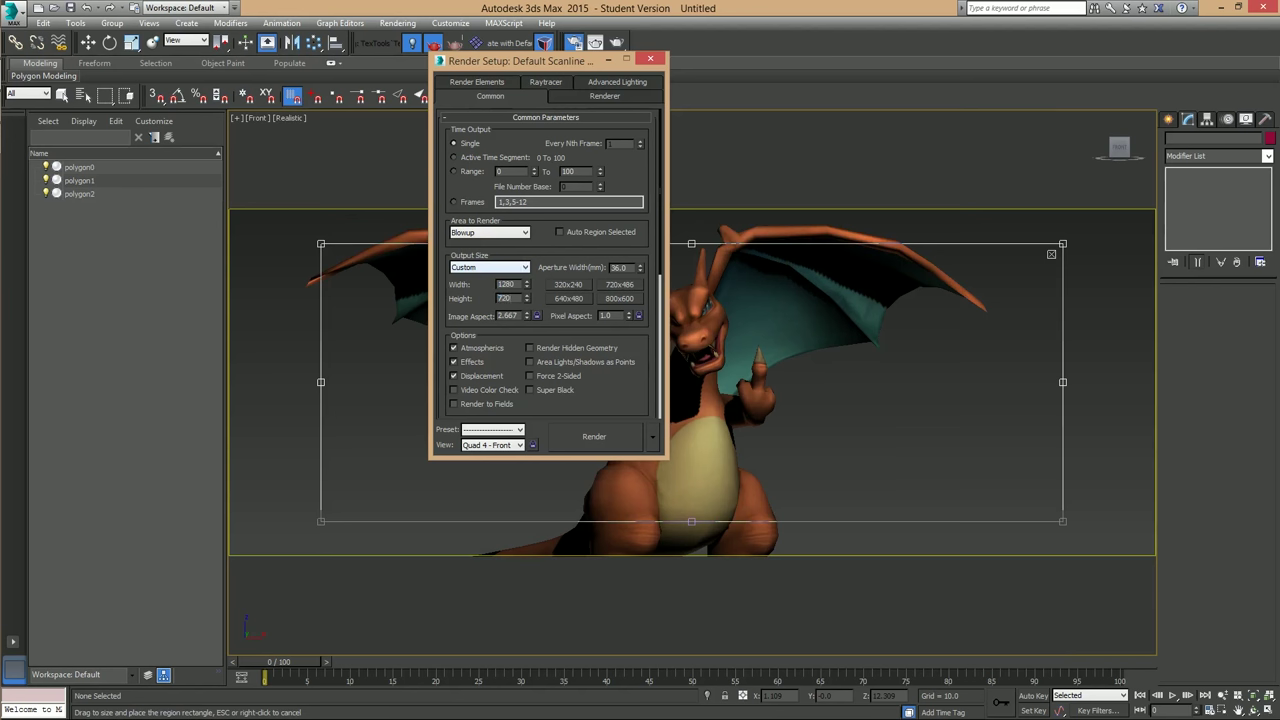
type("720")
key("Return")
scroll(734, 337, "down", 2)
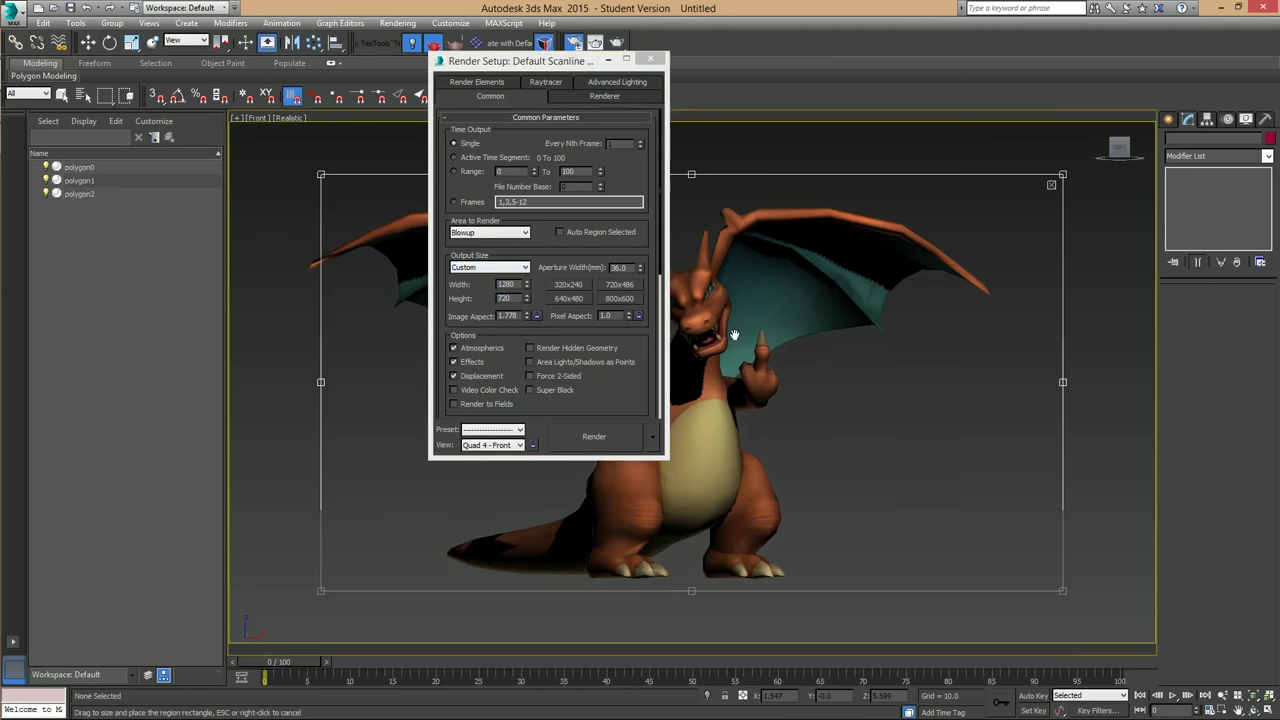
middle_click_drag(735, 332, 731, 375)
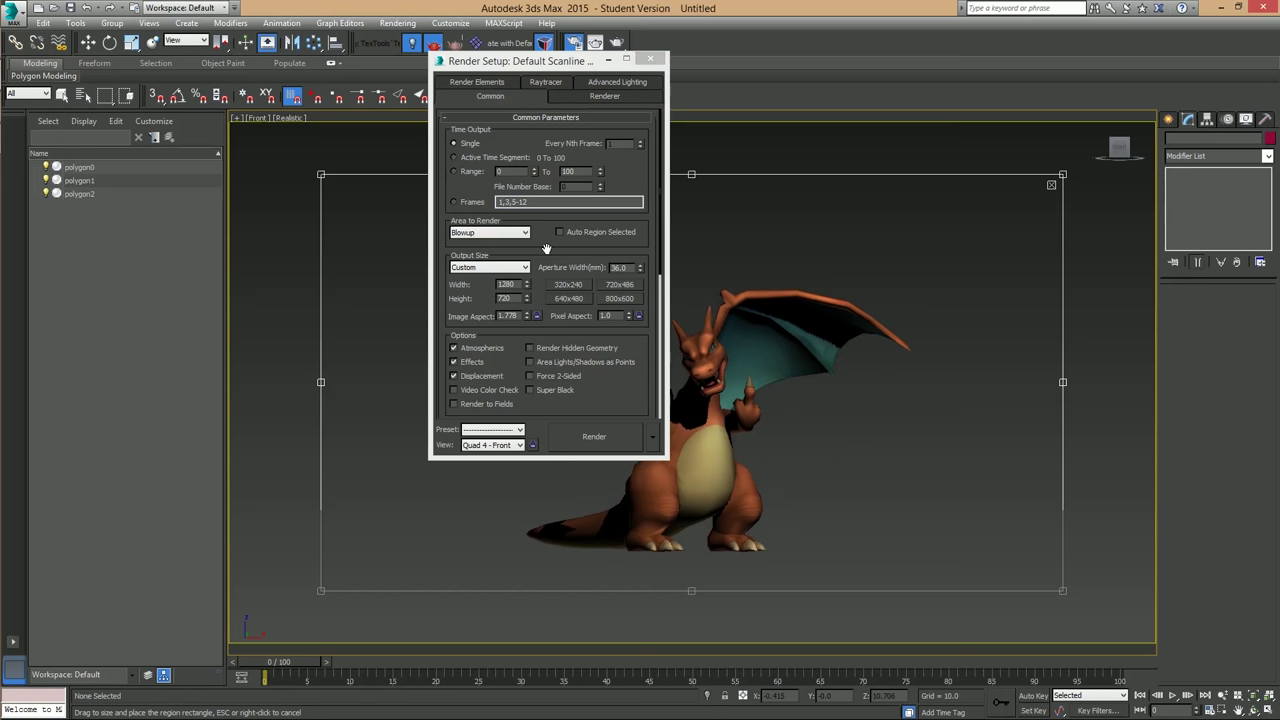
Assign NVIDIA mental ray as the production renderer and close the render setup.
left_click_drag(546, 248, 547, 232)
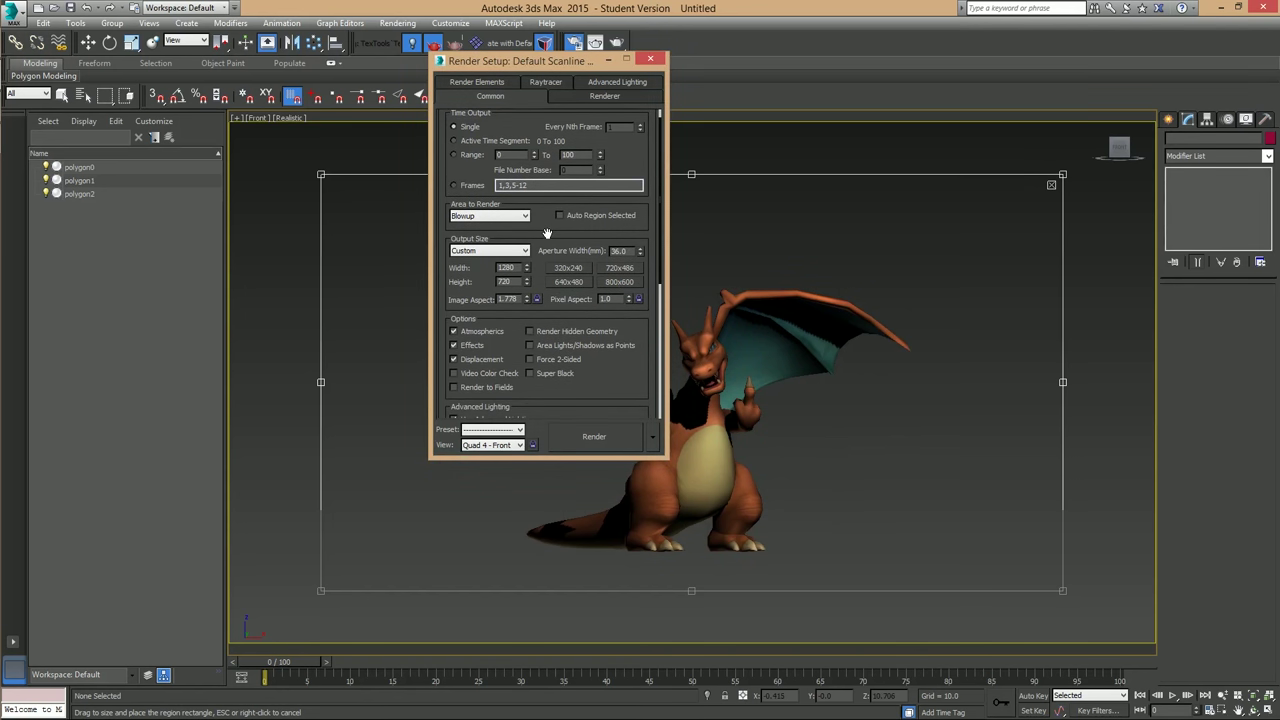
scroll(547, 232, "down", 8)
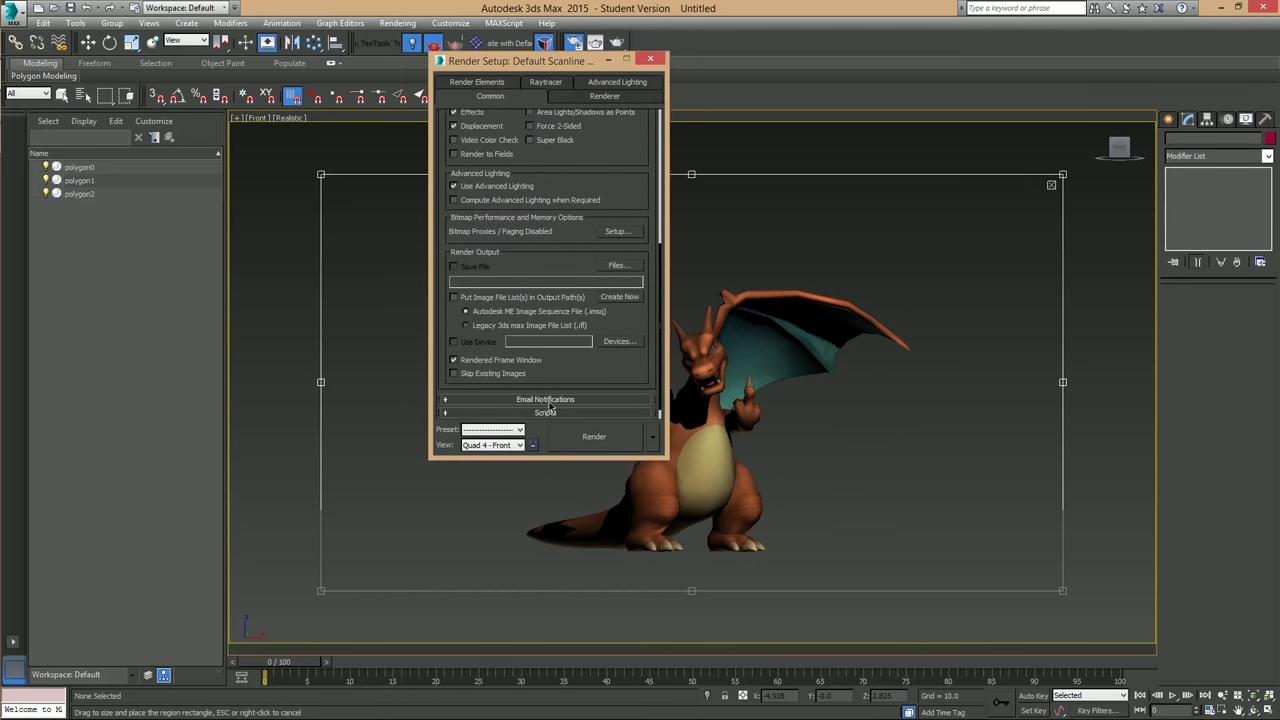
left_click(639, 95)
left_click_drag(591, 372, 628, 131)
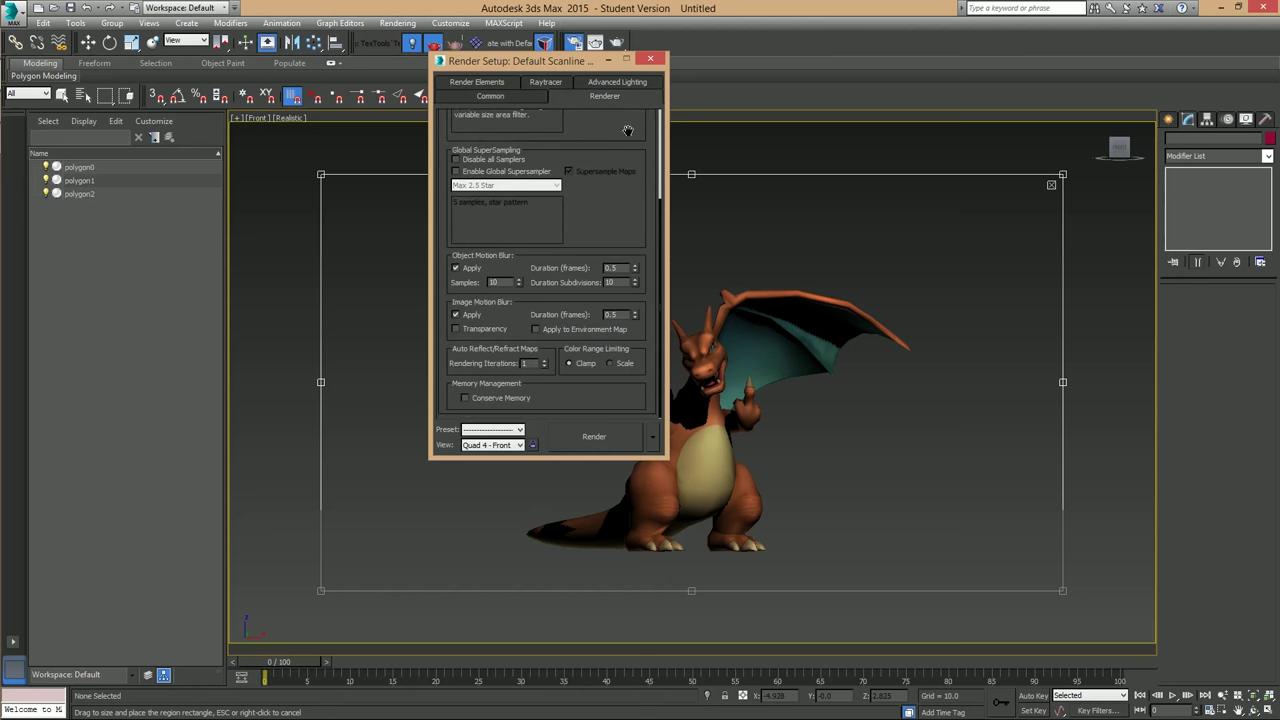
left_click(535, 99)
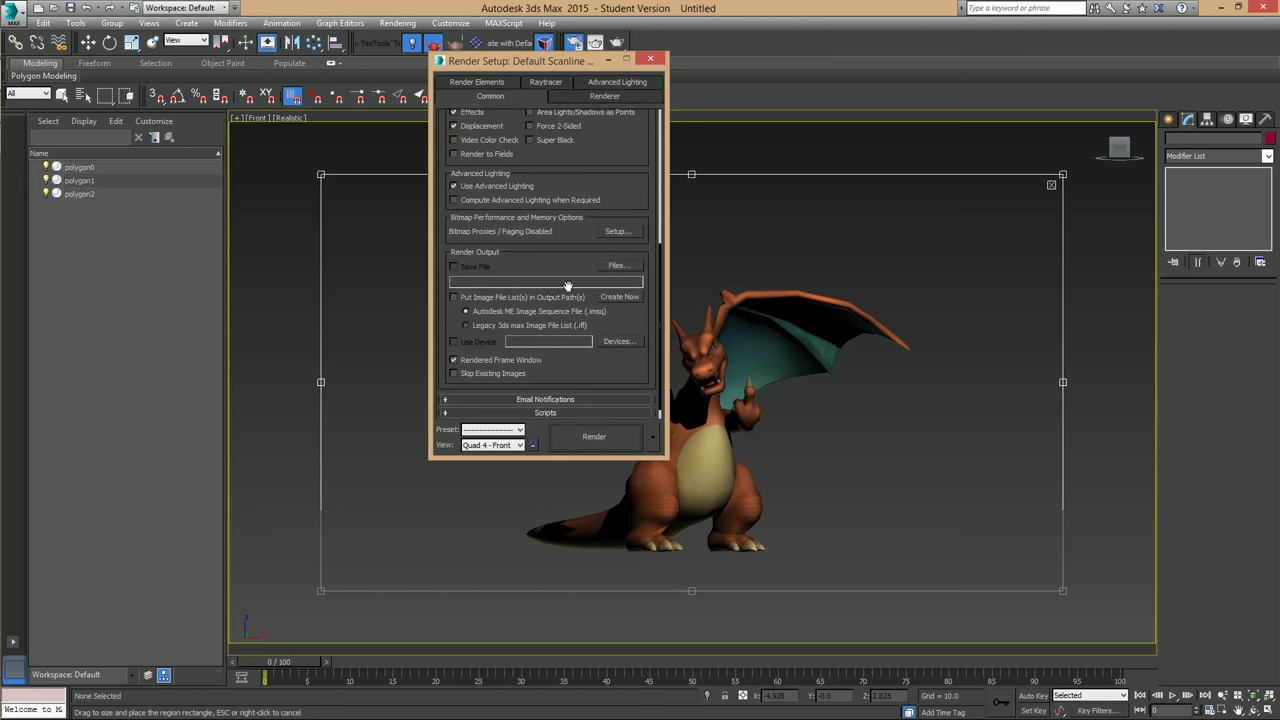
scroll(587, 262, "down", 1)
left_click(556, 411)
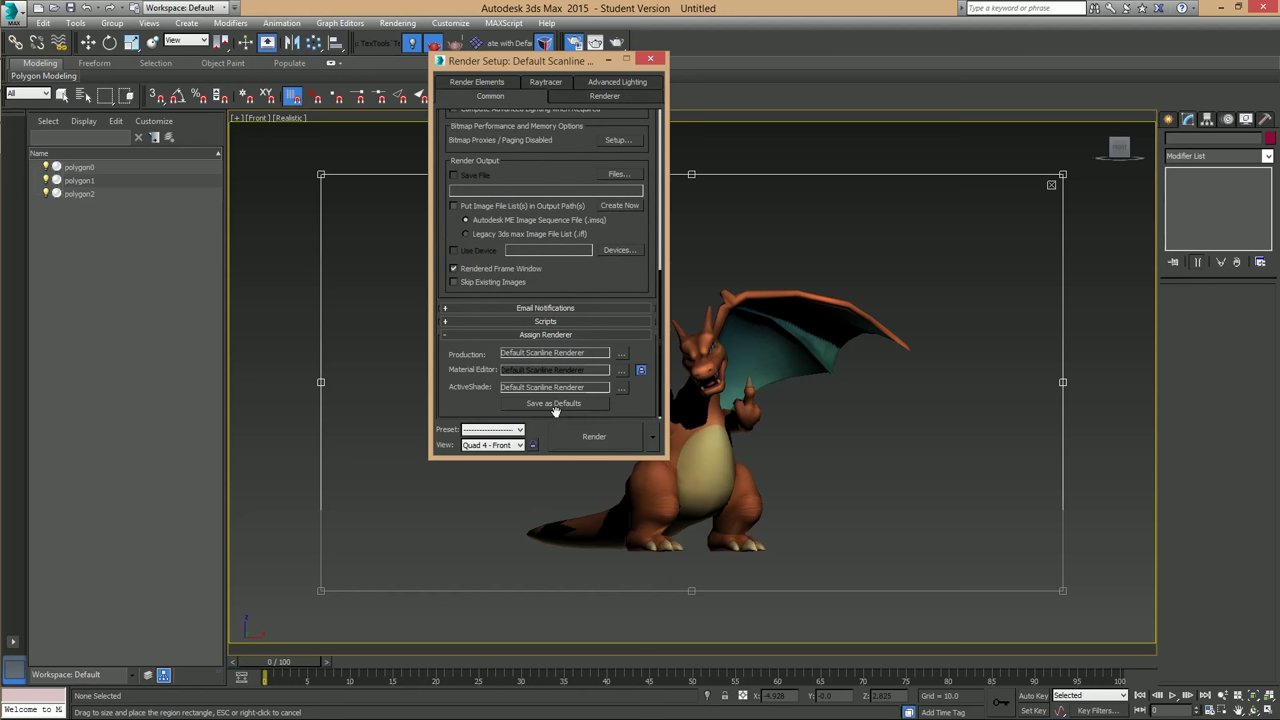
left_click(625, 356)
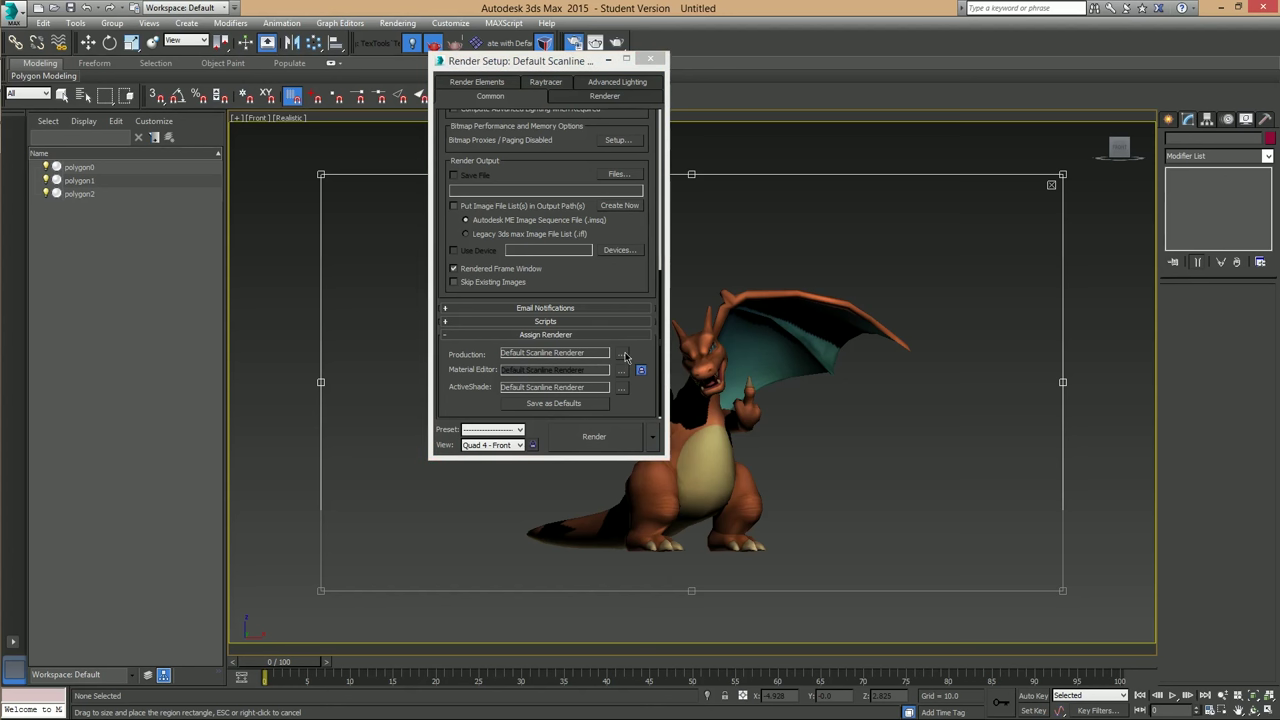
left_click(487, 184)
left_click(571, 352)
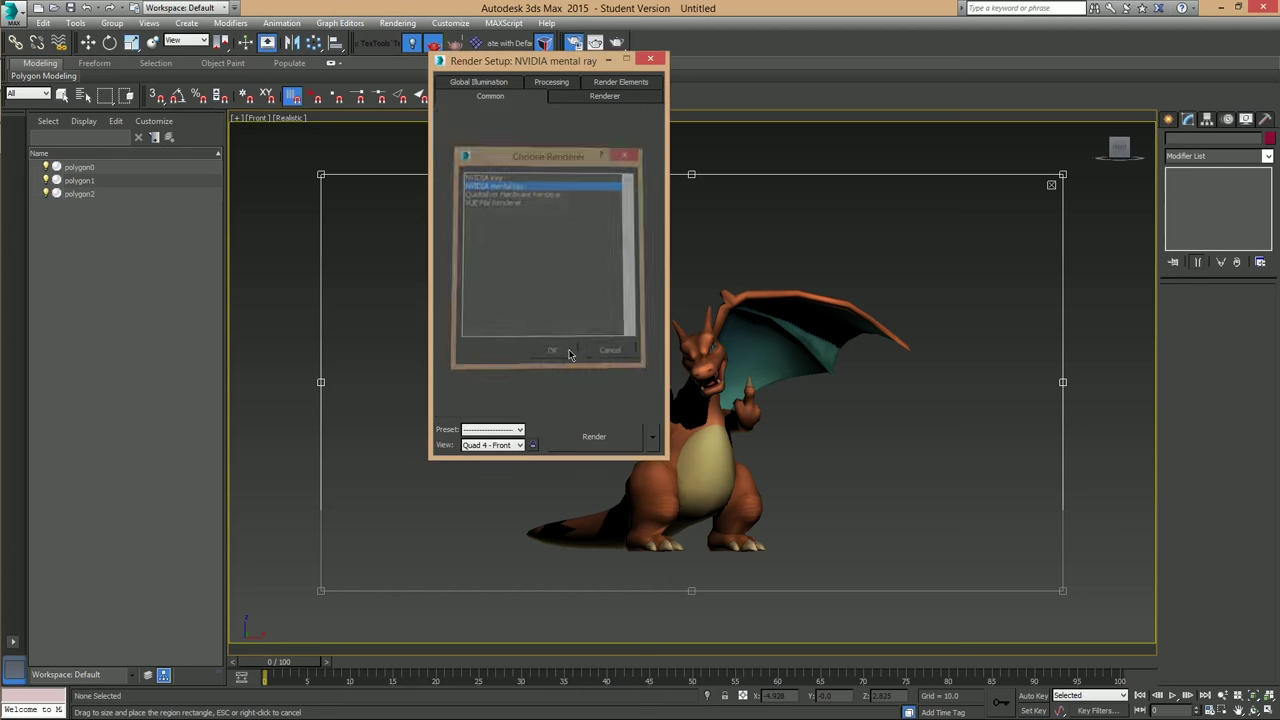
scroll(578, 267, "up", 6)
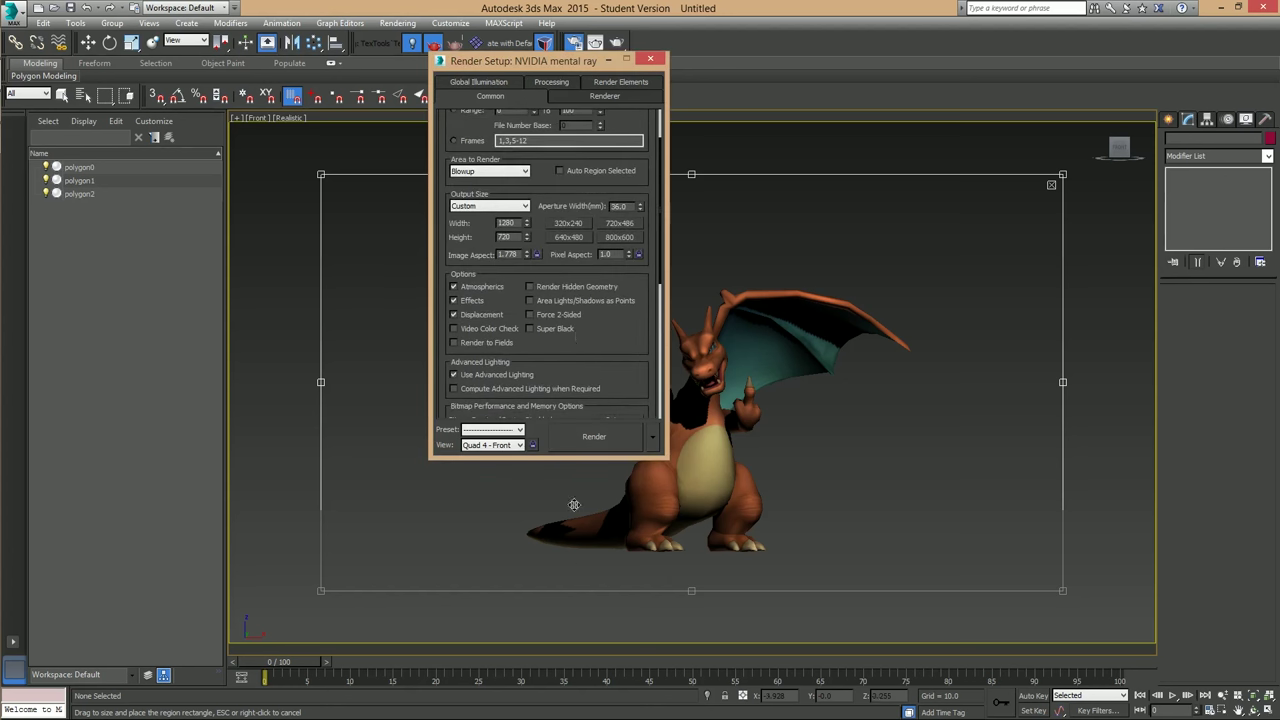
scroll(586, 287, "up", 2)
scroll(586, 287, "up", 3)
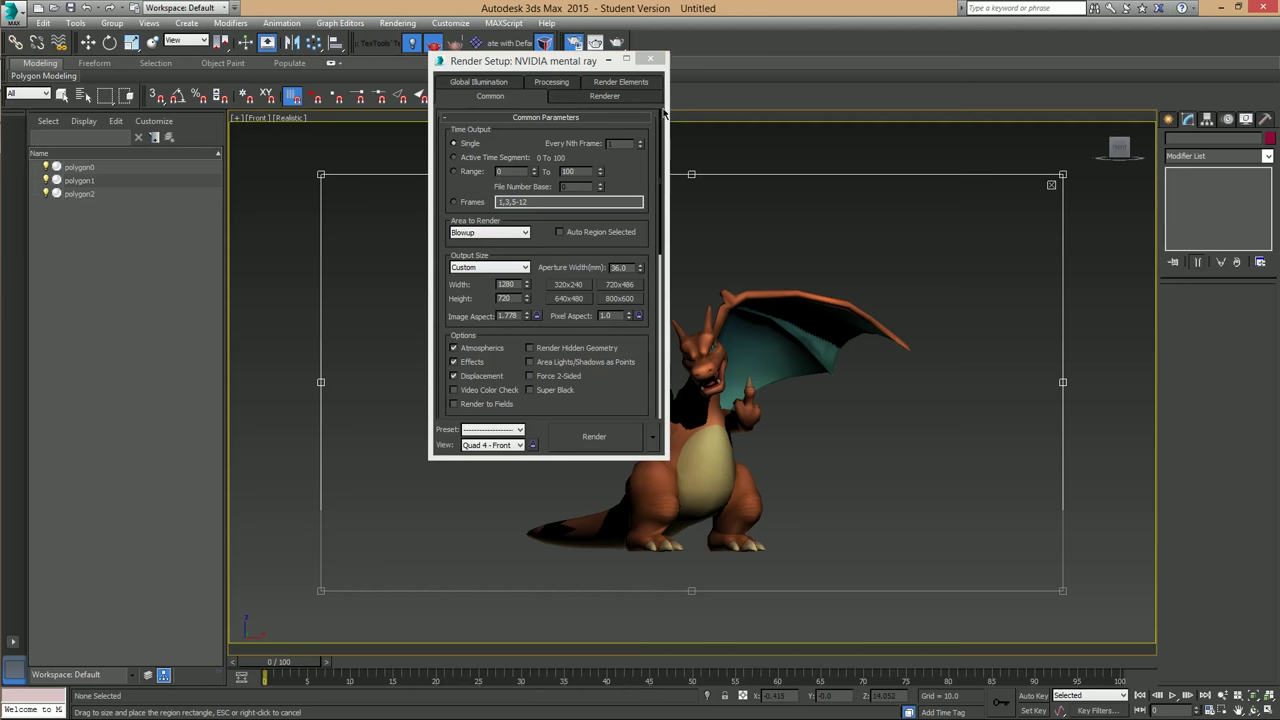
left_click(652, 62)
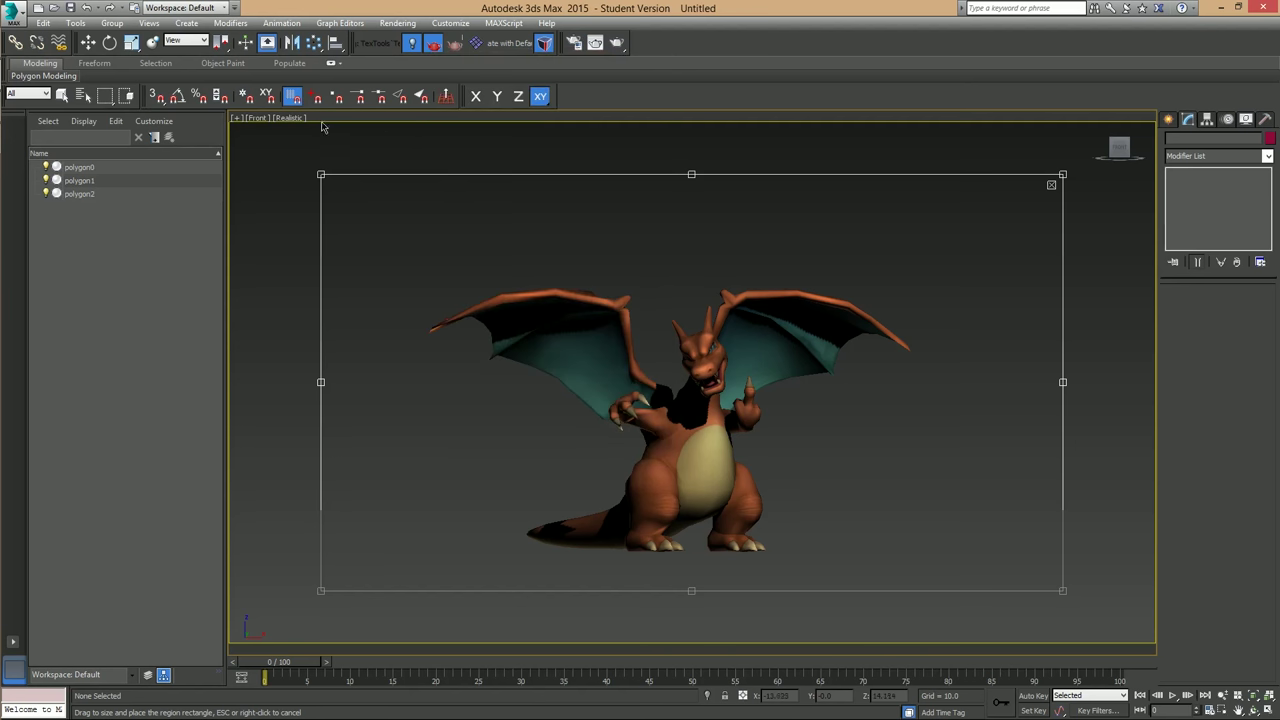
left_click(1169, 120)
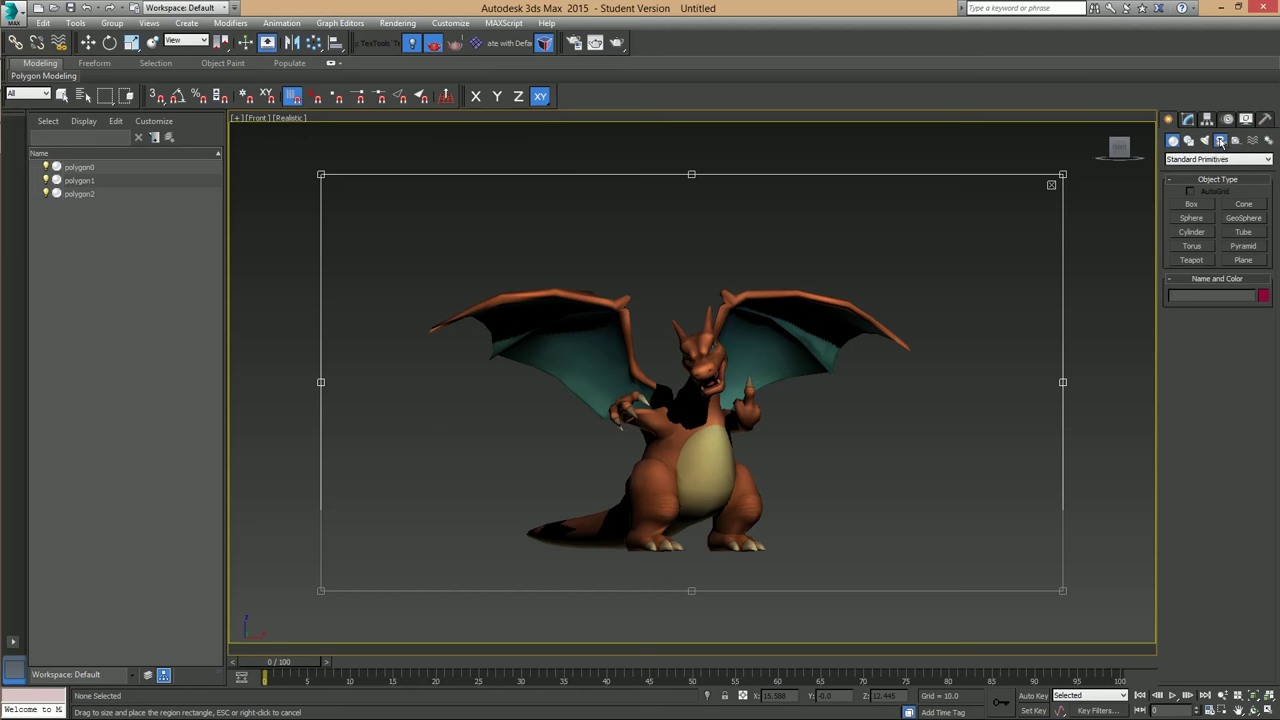
left_click(1220, 143)
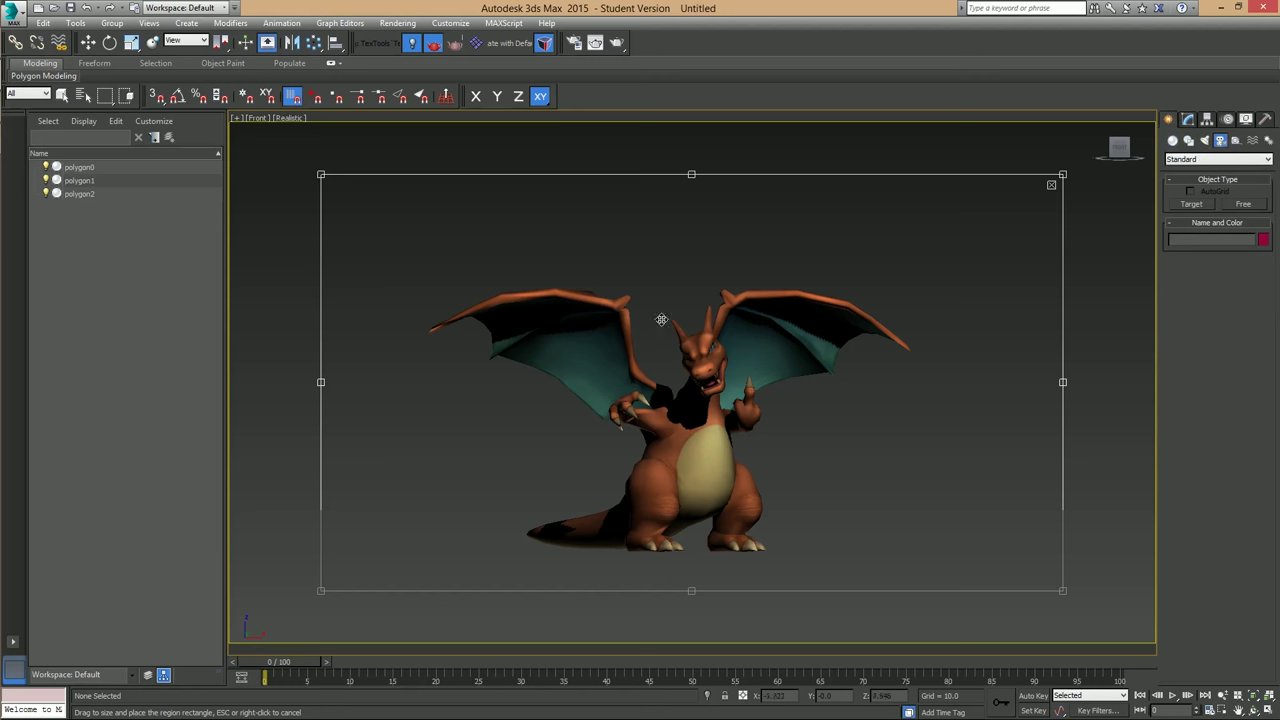
left_click(186, 23)
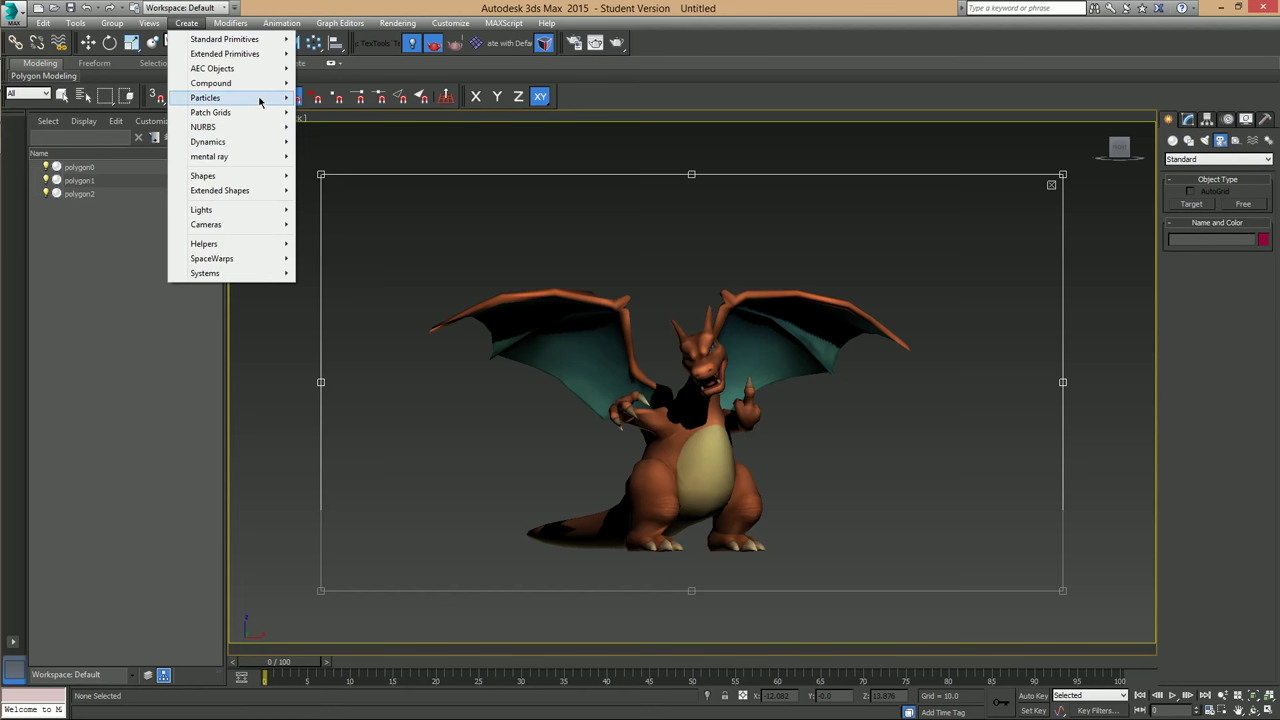
mouse_move(265, 224)
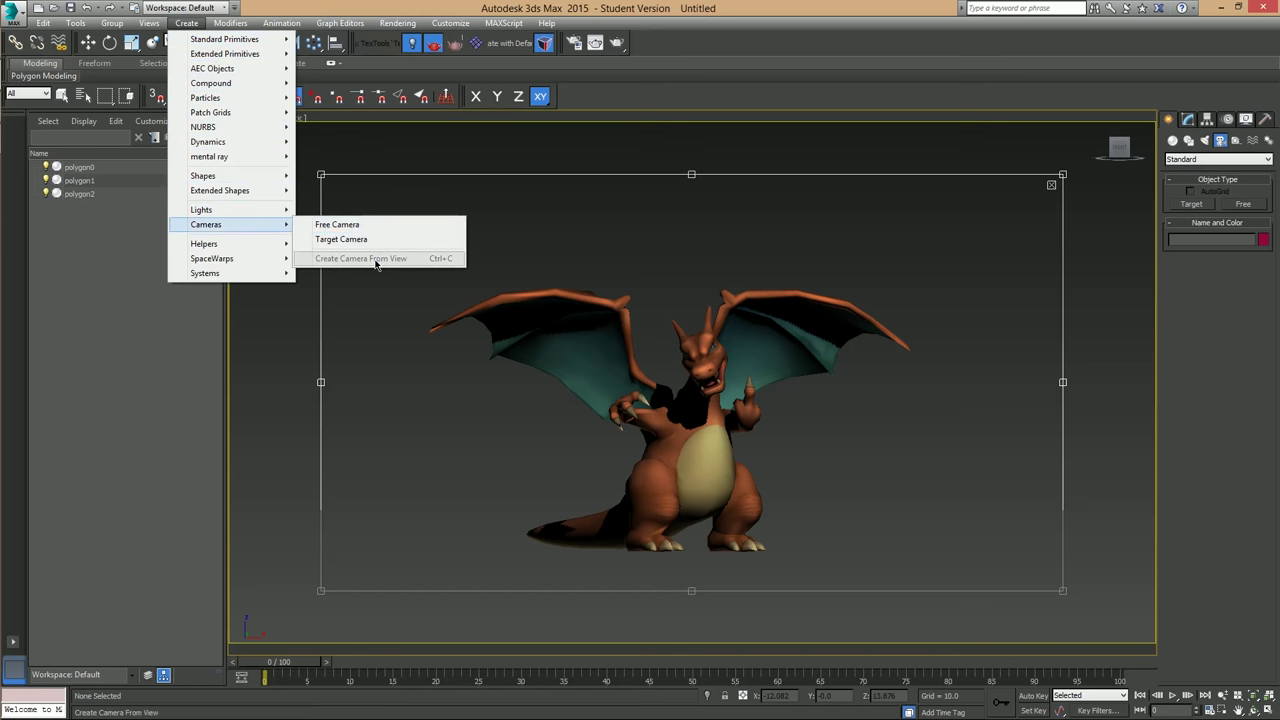
left_click(500, 7)
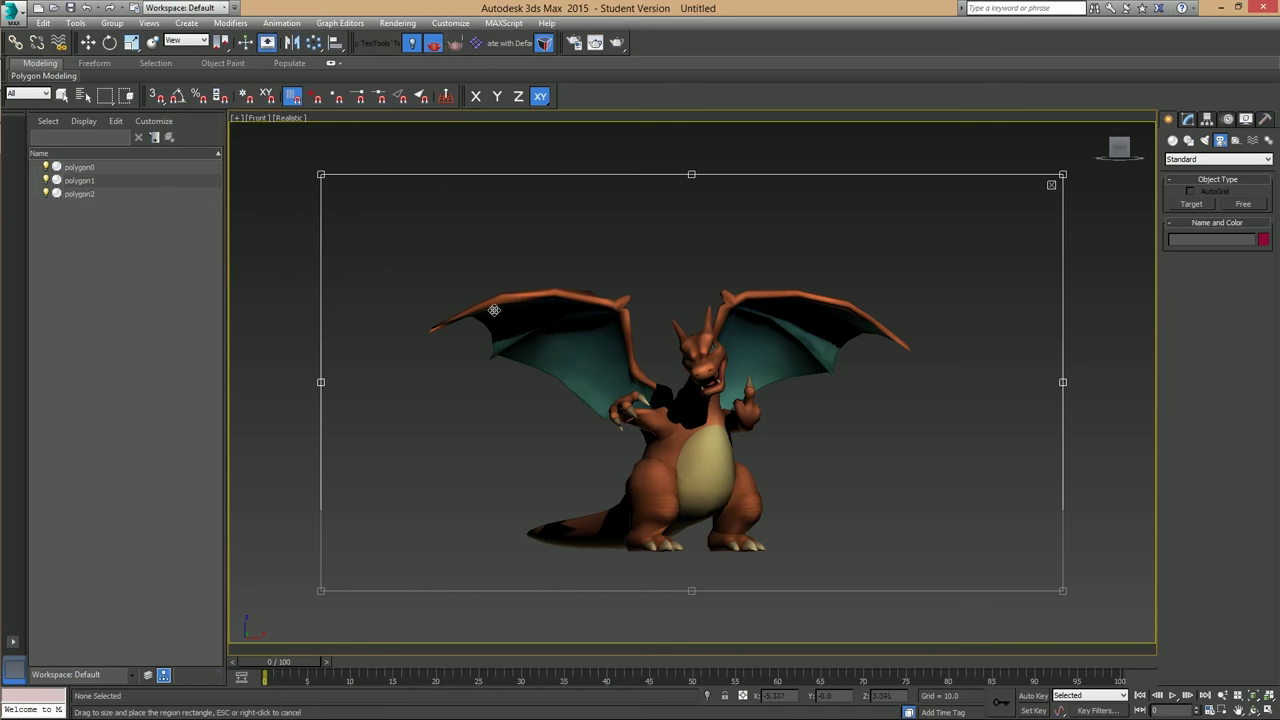
Switch the viewport to Perspective, frame the model at a slight angle, and create a camera from that view.
key("p")
middle_click_drag(543, 463, 557, 382)
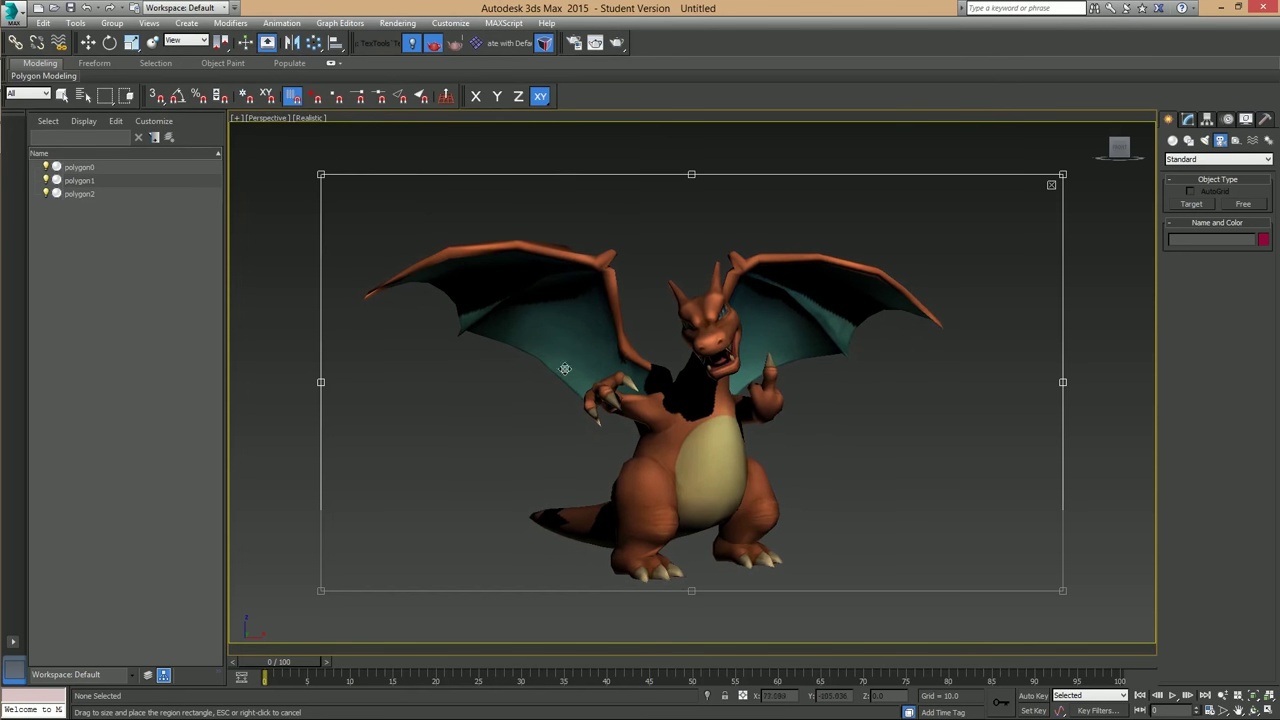
left_click(188, 24)
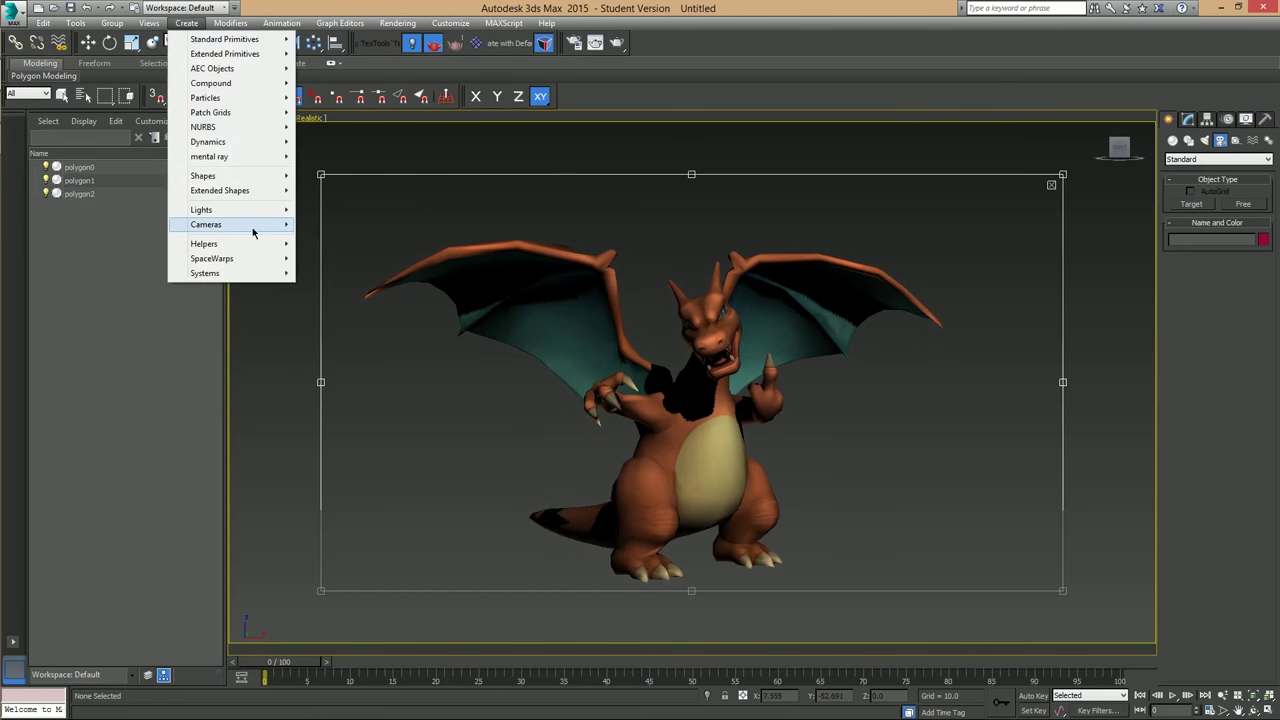
mouse_move(252, 226)
left_click(332, 260)
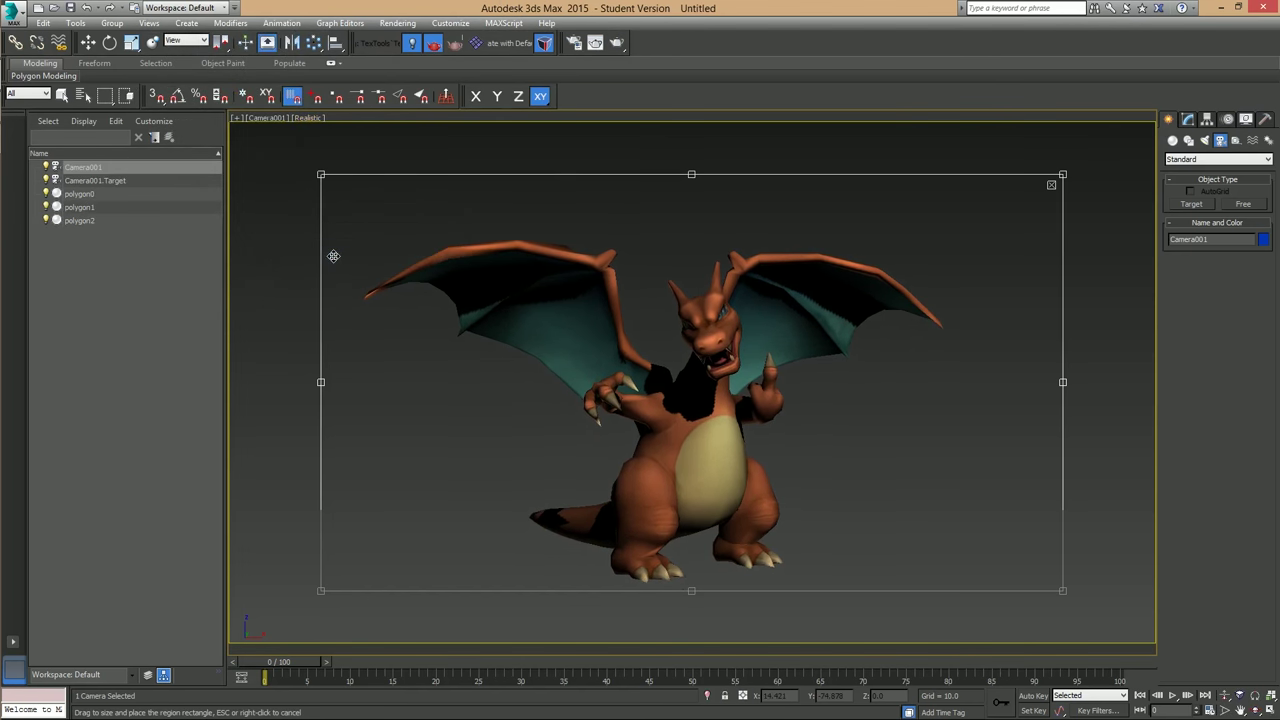
Return the viewport to Perspective and examine the new camera's position and view cone around the model.
left_click(281, 119)
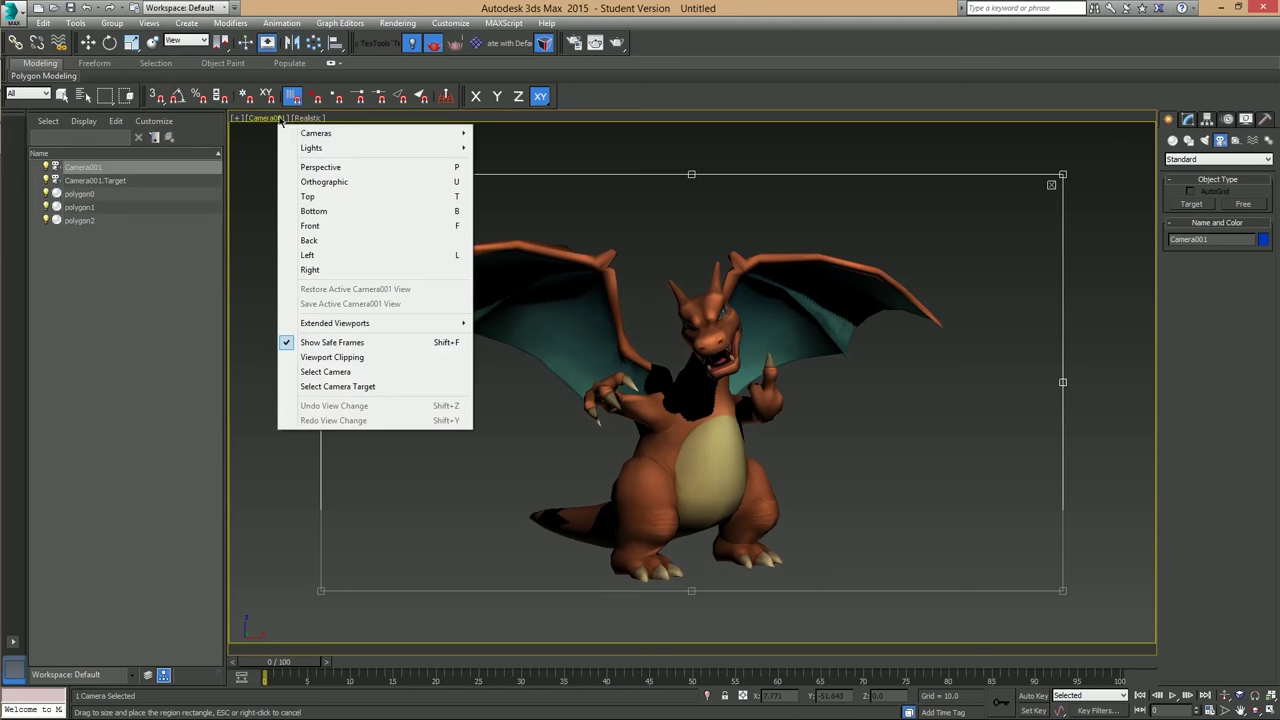
left_click(452, 167)
middle_click_drag(652, 364, 578, 351, "alt")
scroll(581, 350, "down", 6)
scroll(581, 350, "up", 4)
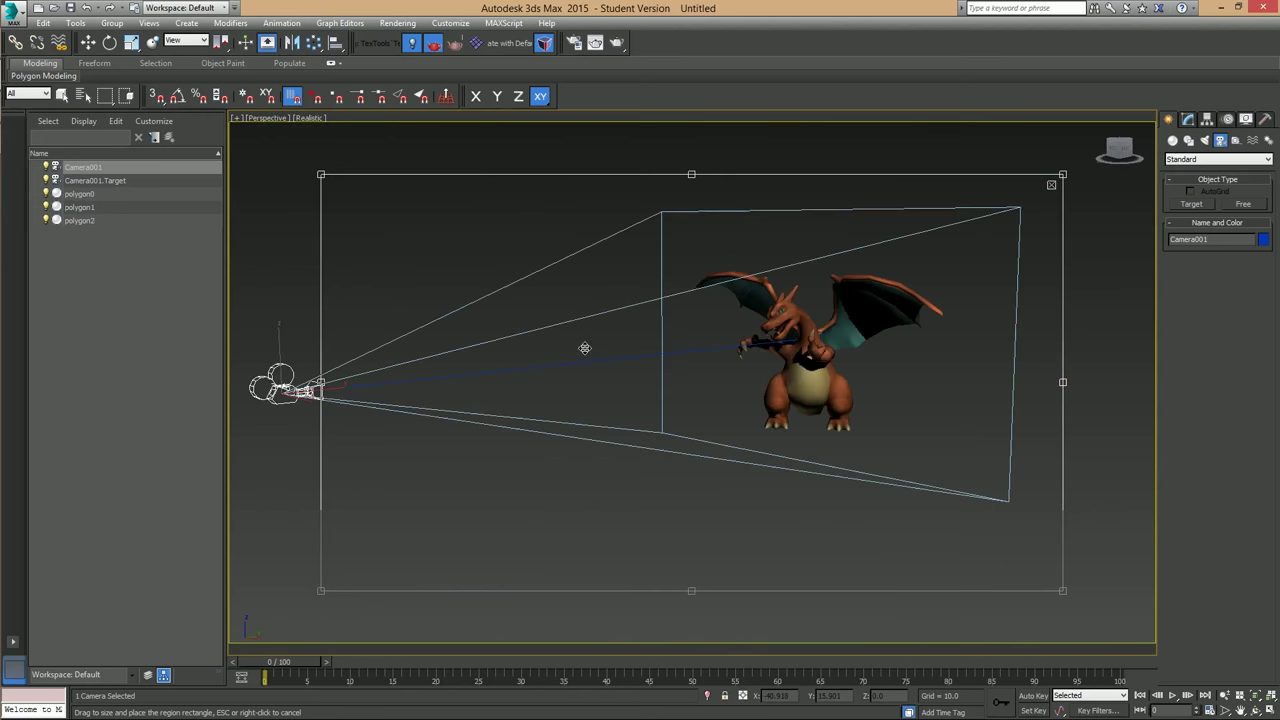
middle_click_drag(634, 317, 691, 316, "alt")
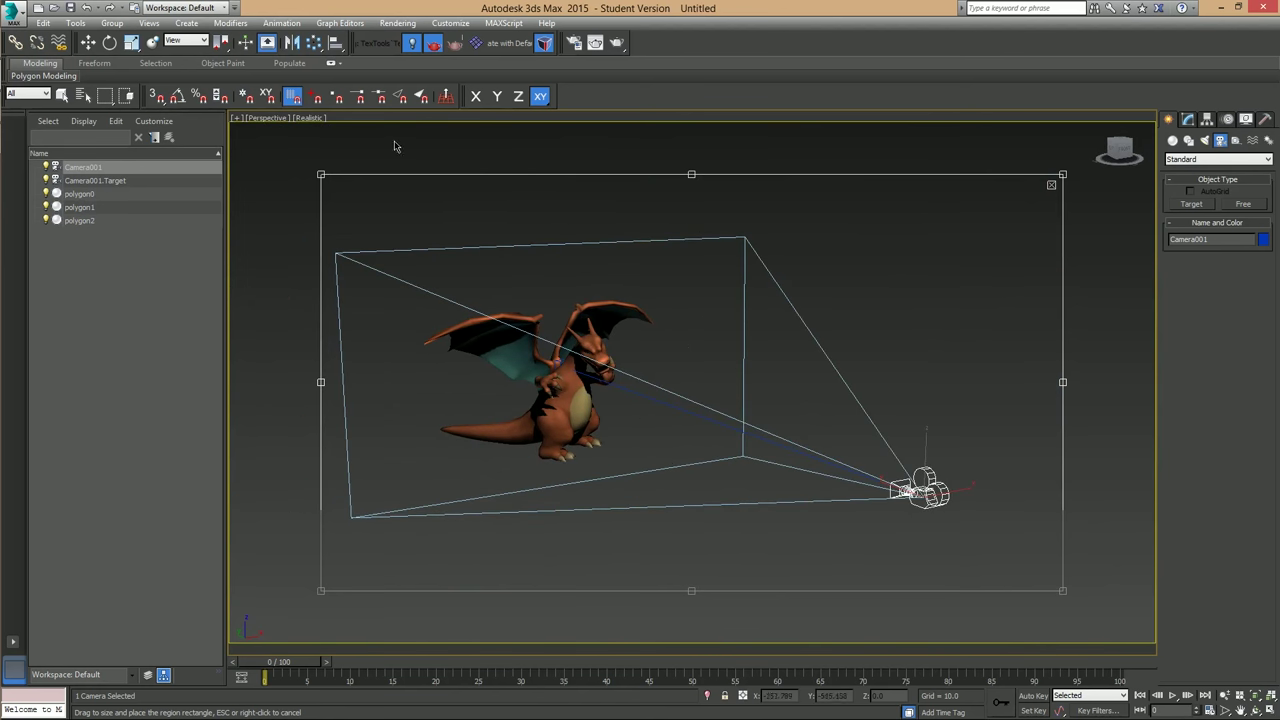
View the model through Camera001, and return to a Perspective view that shows both the camera and the model.
left_click(266, 118)
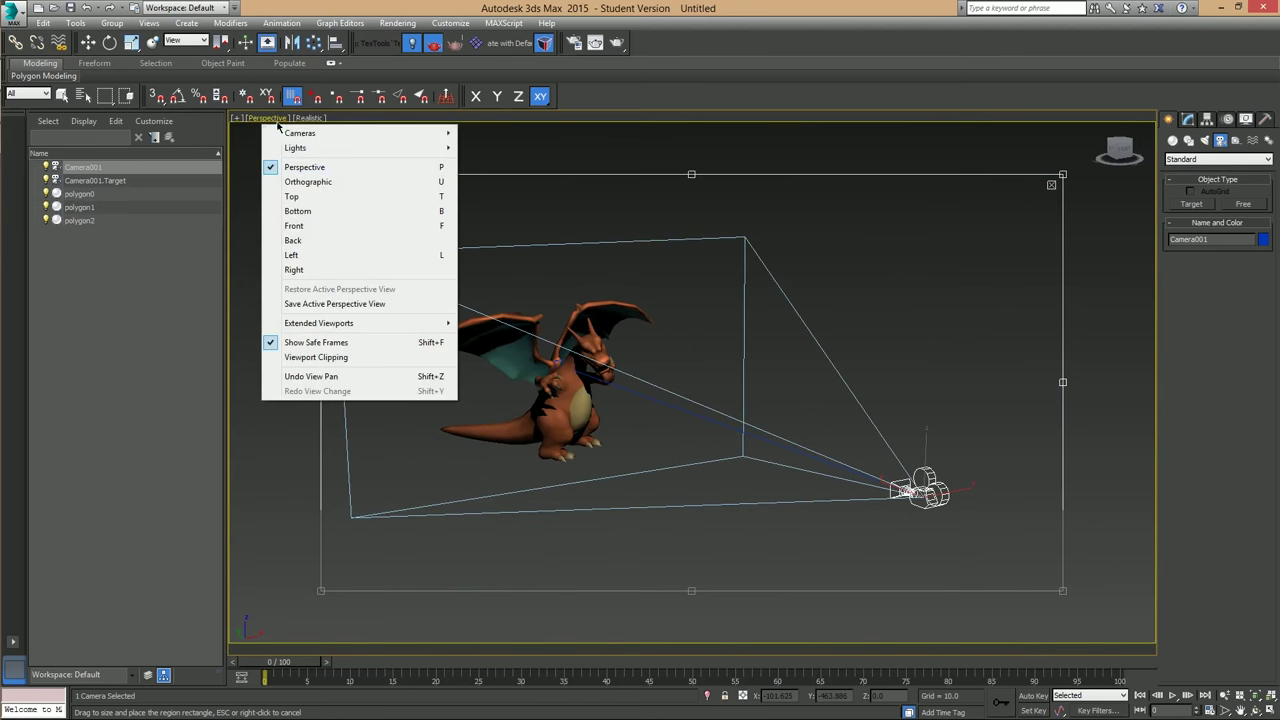
mouse_move(300, 133)
left_click(497, 133)
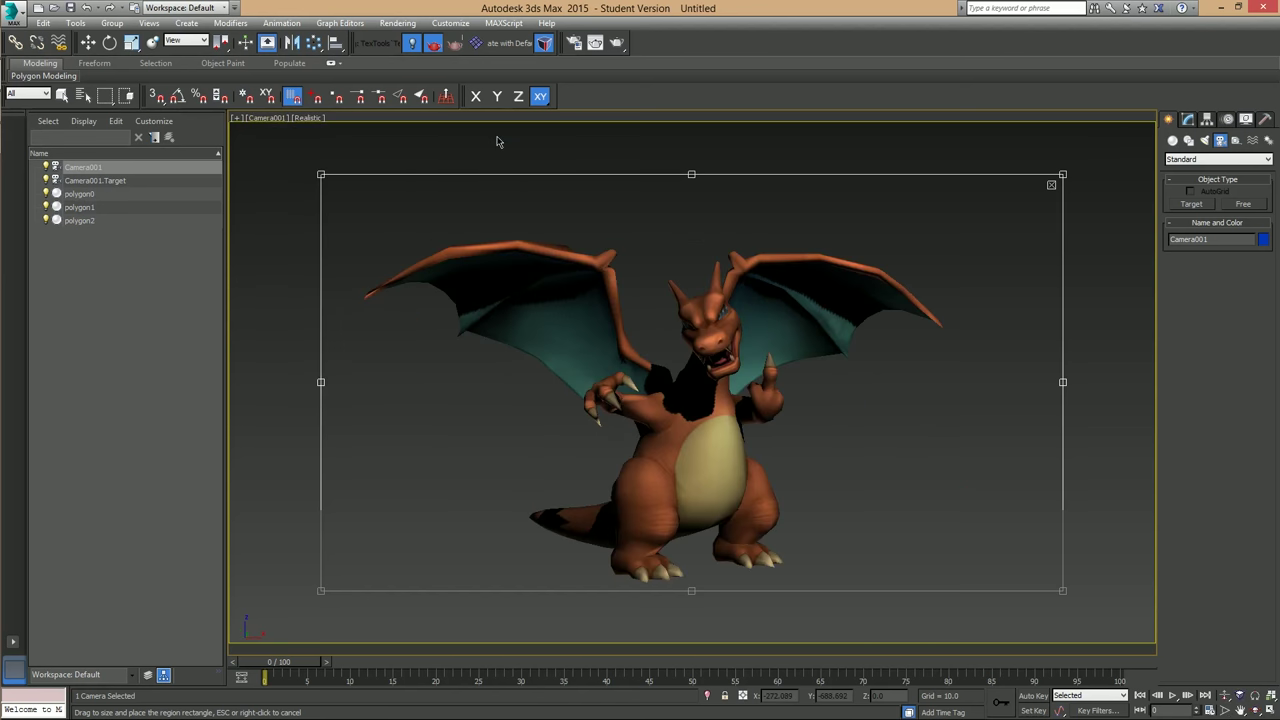
left_click(276, 119)
left_click(311, 169)
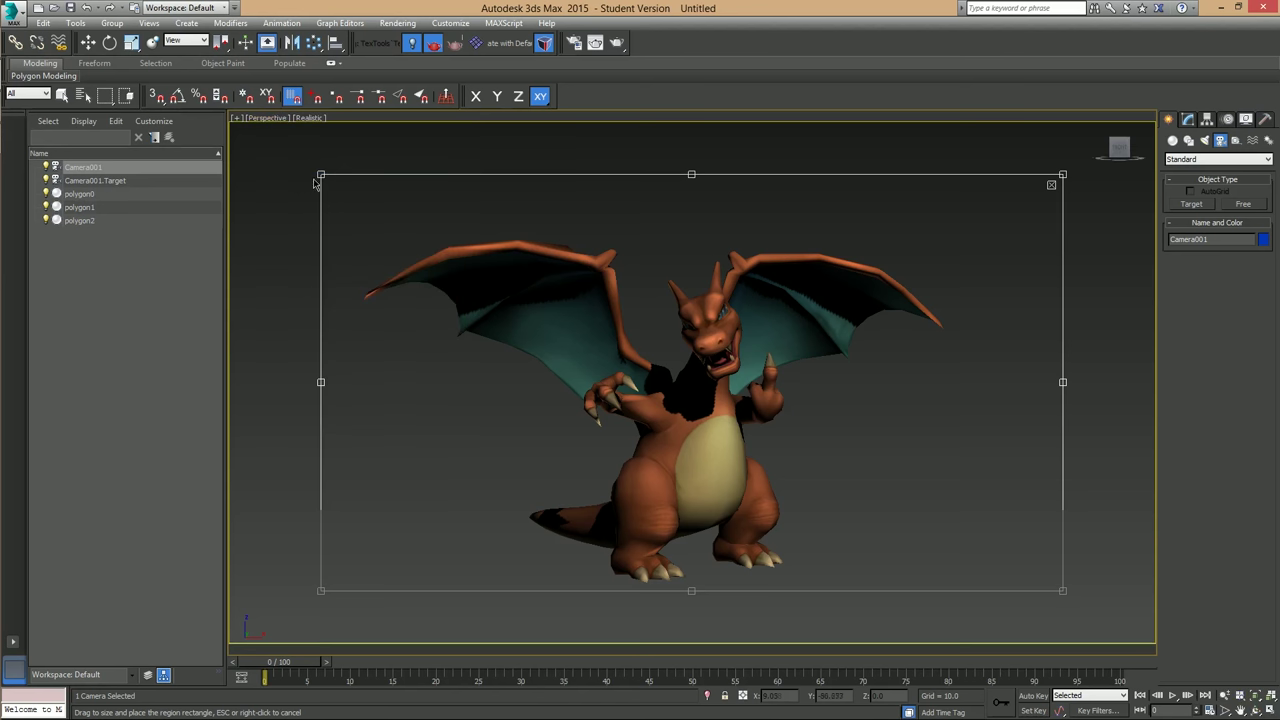
scroll(600, 270, "down", 5)
scroll(580, 283, "up", 3)
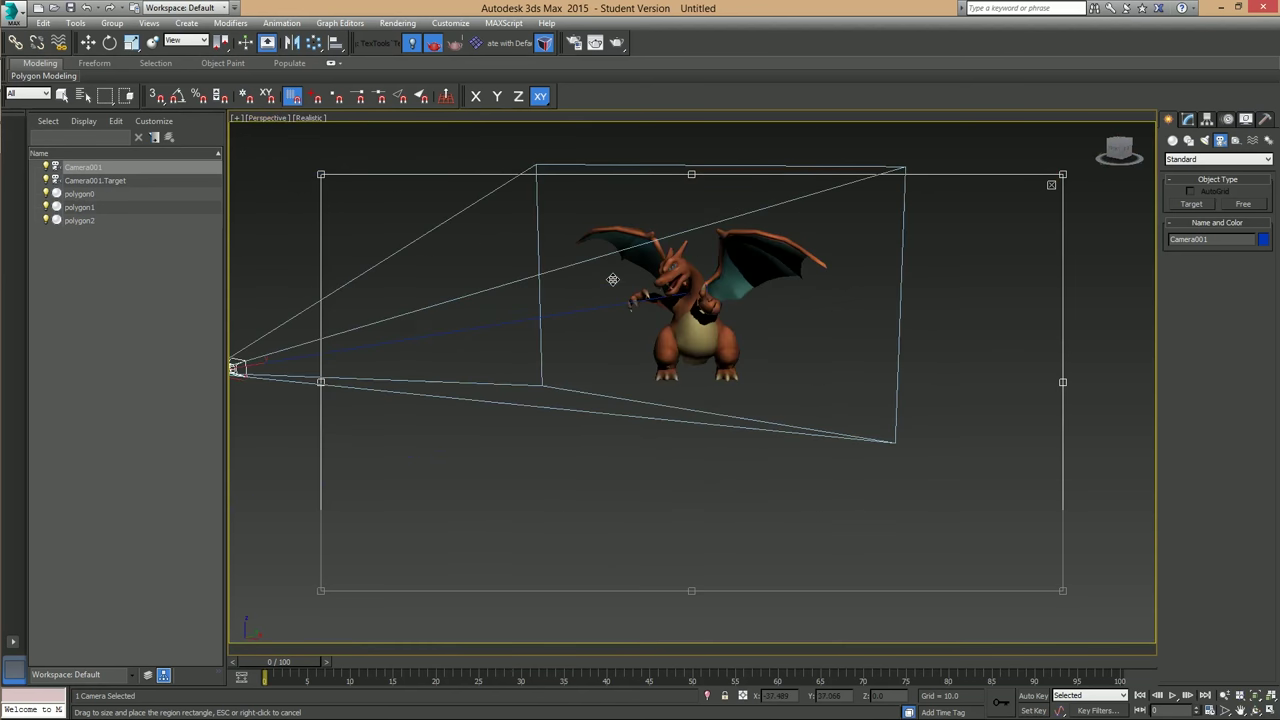
scroll(860, 220, "up", 3)
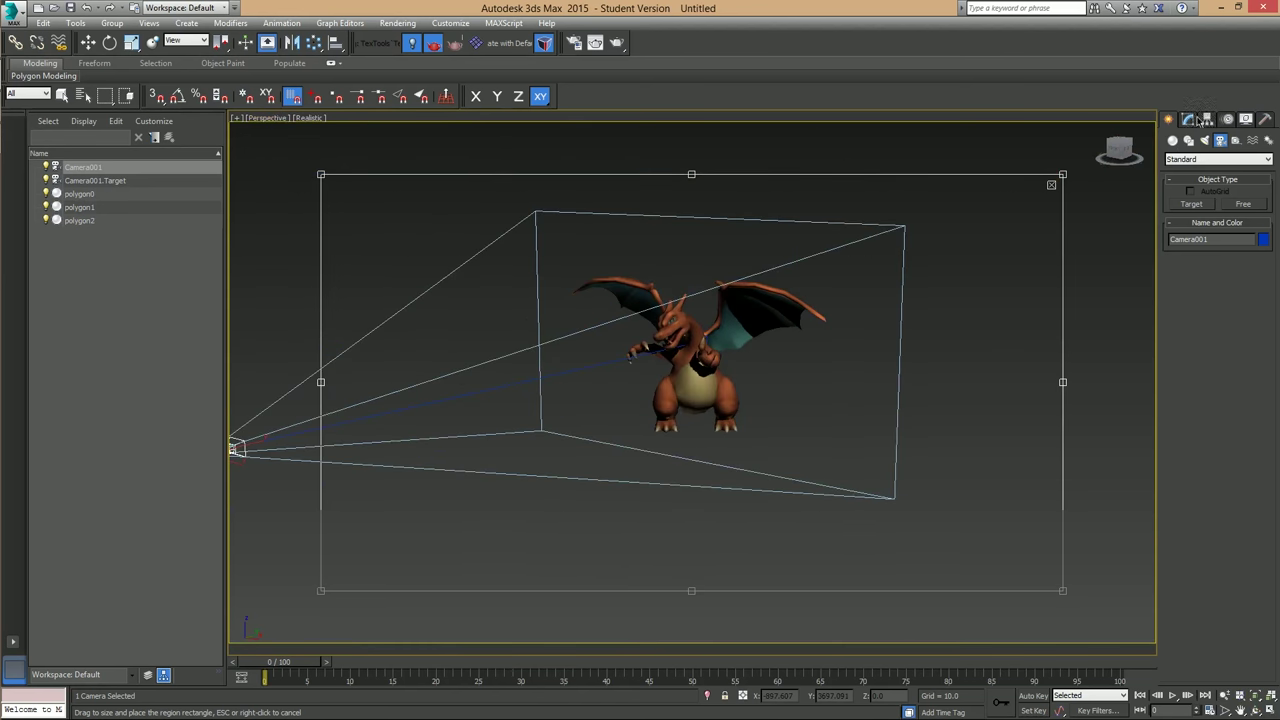
Show the grid and place a standard Skylight on the ground behind the model.
key("g")
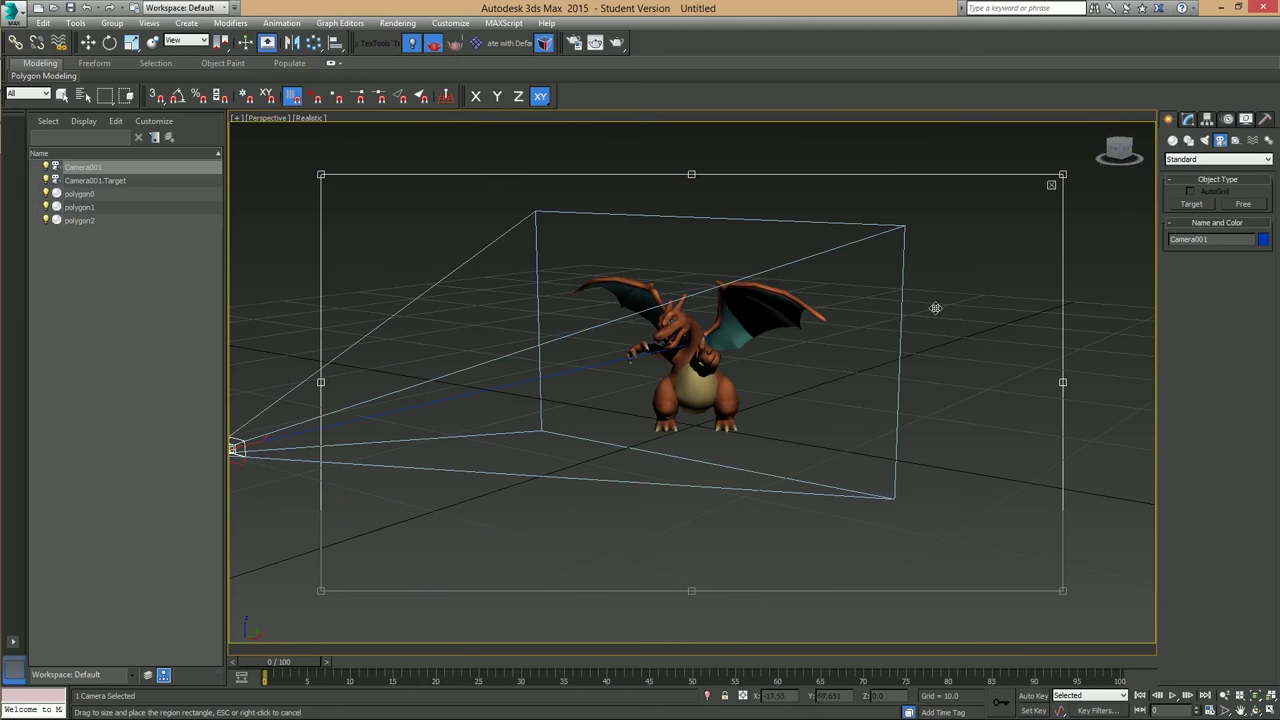
left_click(1188, 119)
left_click(1168, 119)
left_click(1208, 140)
left_click(1195, 159)
left_click(1195, 179)
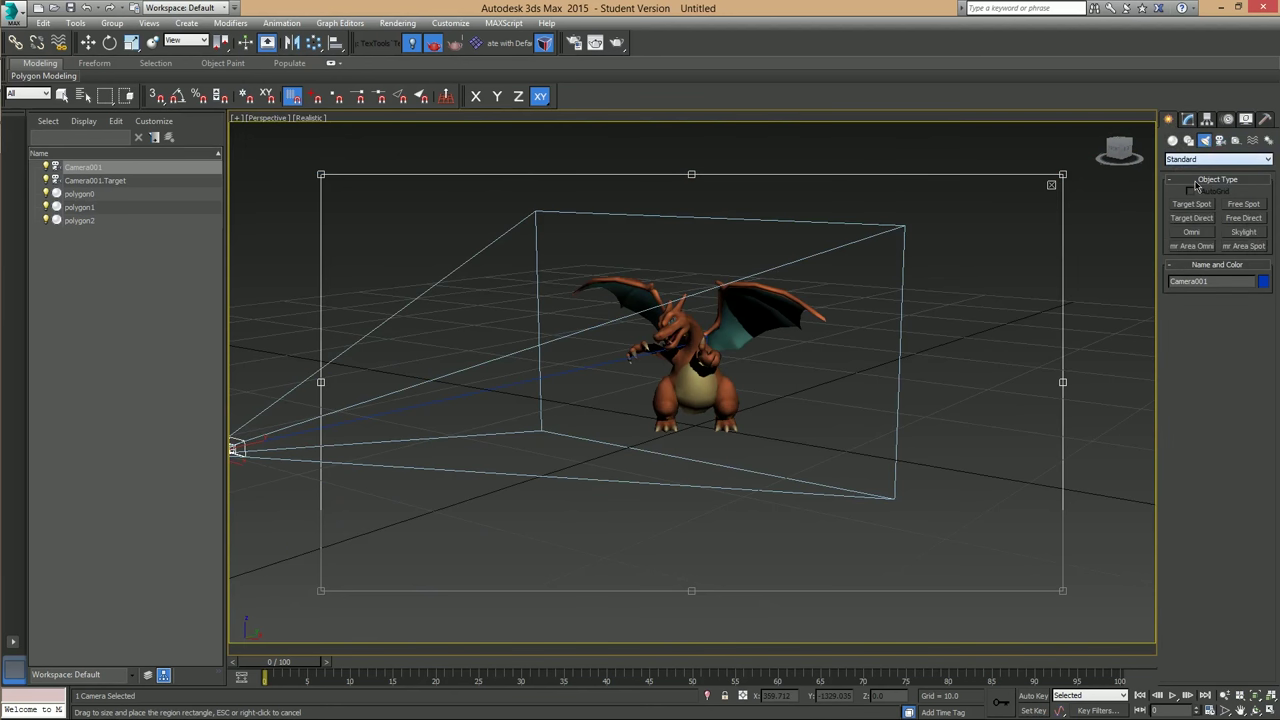
left_click(1245, 232)
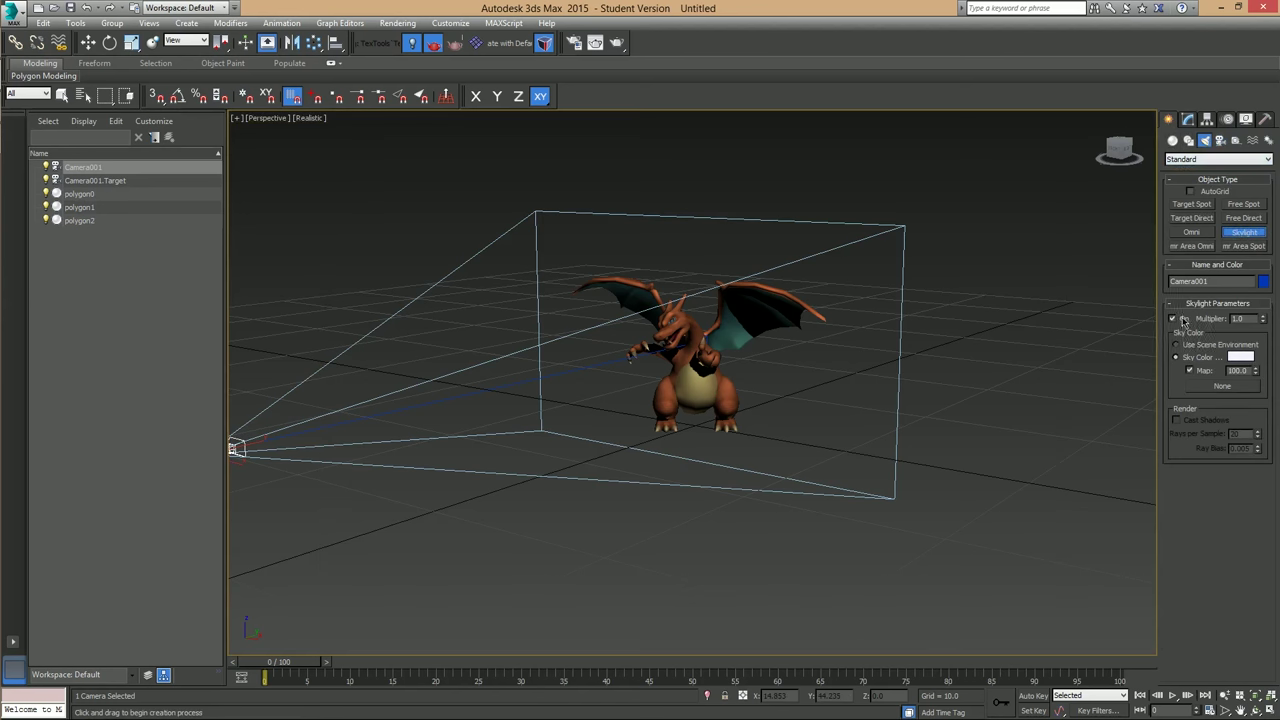
scroll(960, 374, "down", 2)
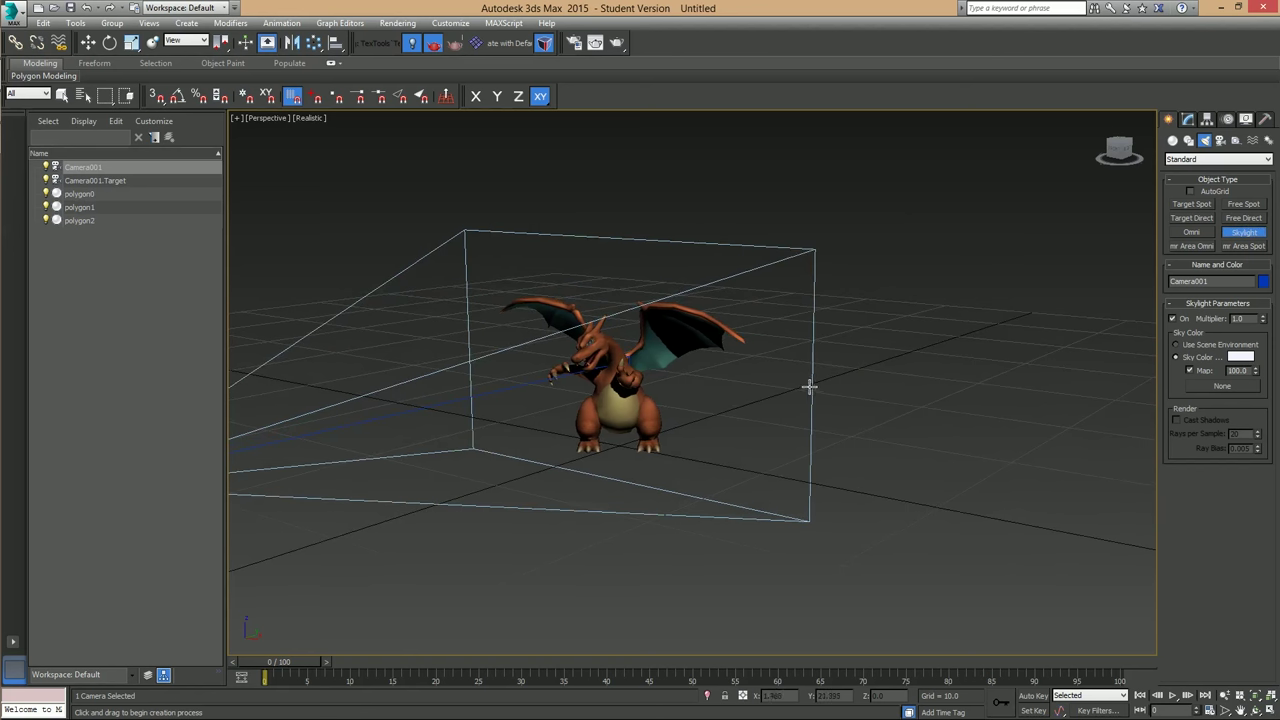
scroll(811, 383, "down", 1)
left_click(688, 302)
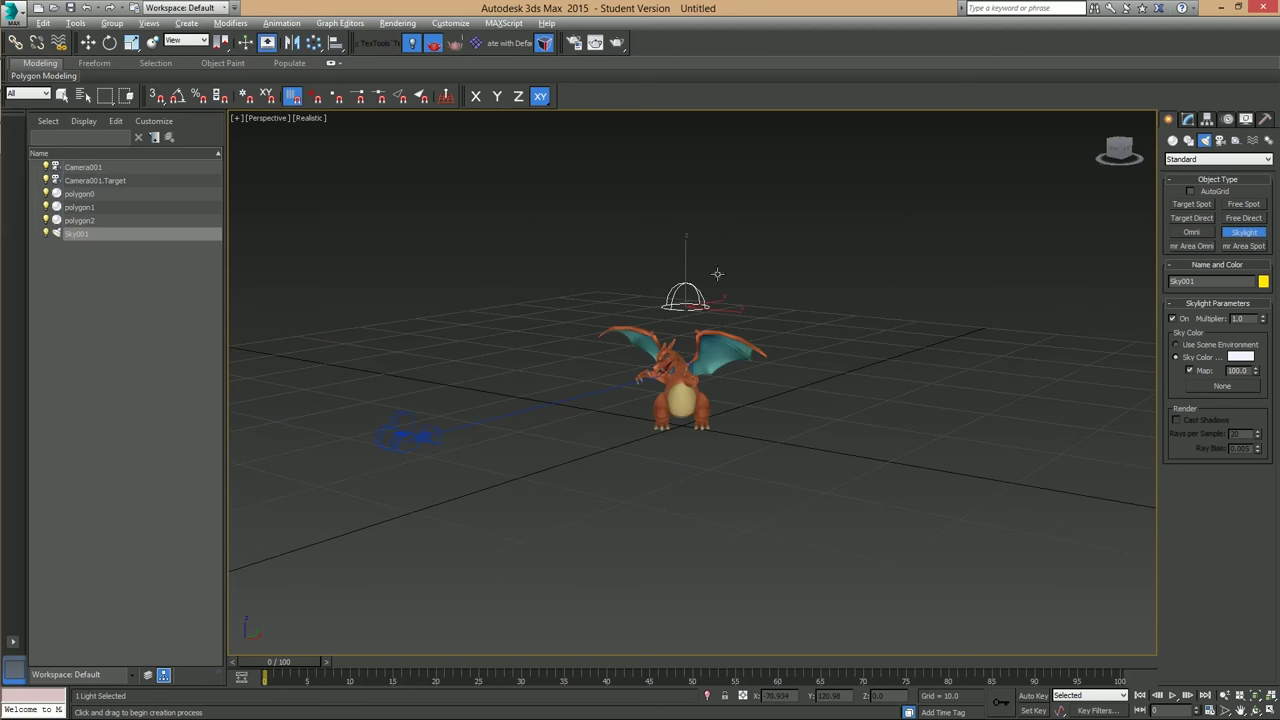
Set the skylight's X and Y position to 0.
middle_click_drag(699, 287, 703, 318, "alt")
key("w")
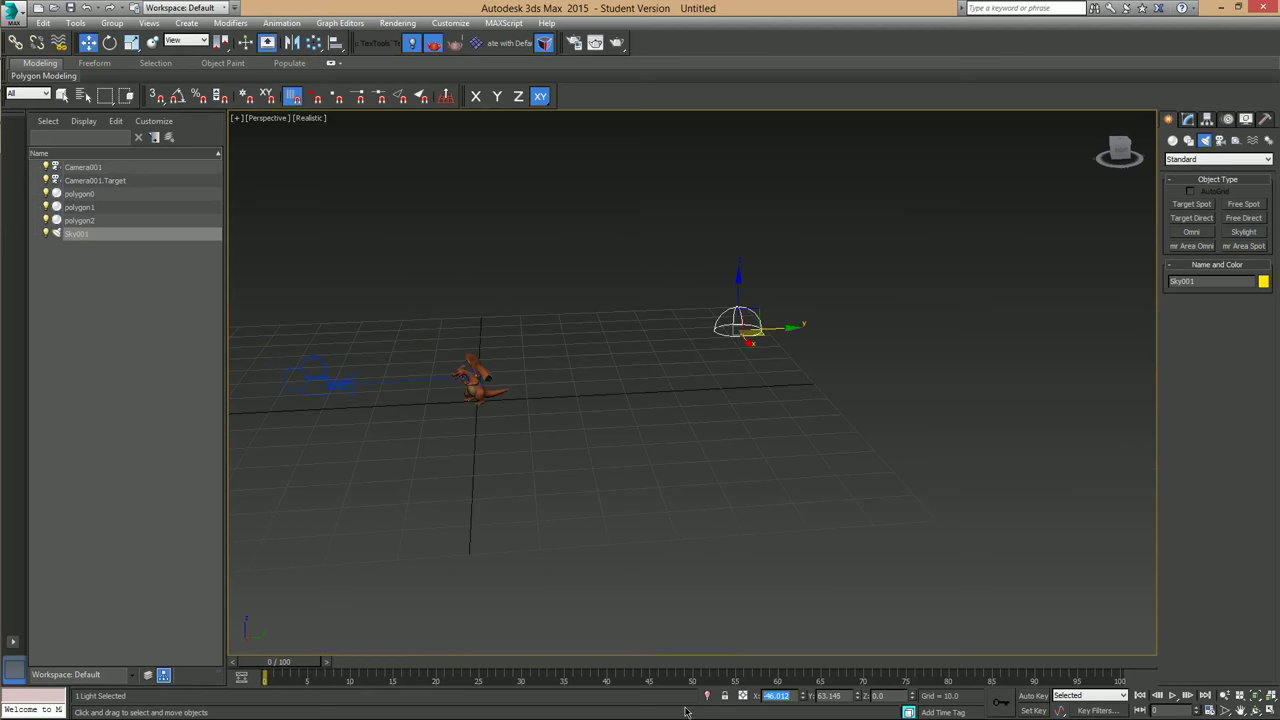
type("0")
key("Tab")
type("0")
key("Return")
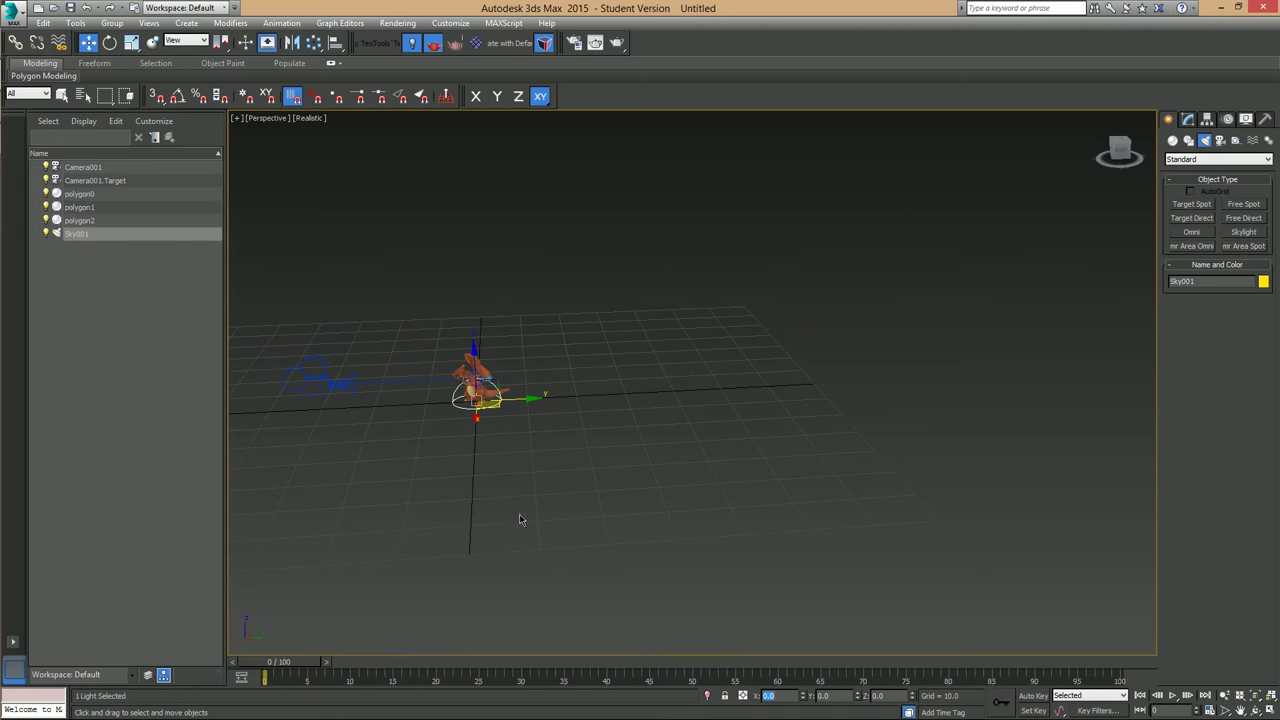
Move the skylight above and to one side of the model, to about X 13.9, Y -10.1, Z 23.6.
left_click_drag(475, 343, 483, 231)
middle_click_drag(485, 341, 689, 337)
scroll(614, 349, "up", 4)
middle_click_drag(724, 181, 703, 243, "alt")
left_click_drag(683, 155, 655, 268)
middle_click_drag(655, 268, 754, 208, "alt")
middle_click_drag(436, 503, 572, 385)
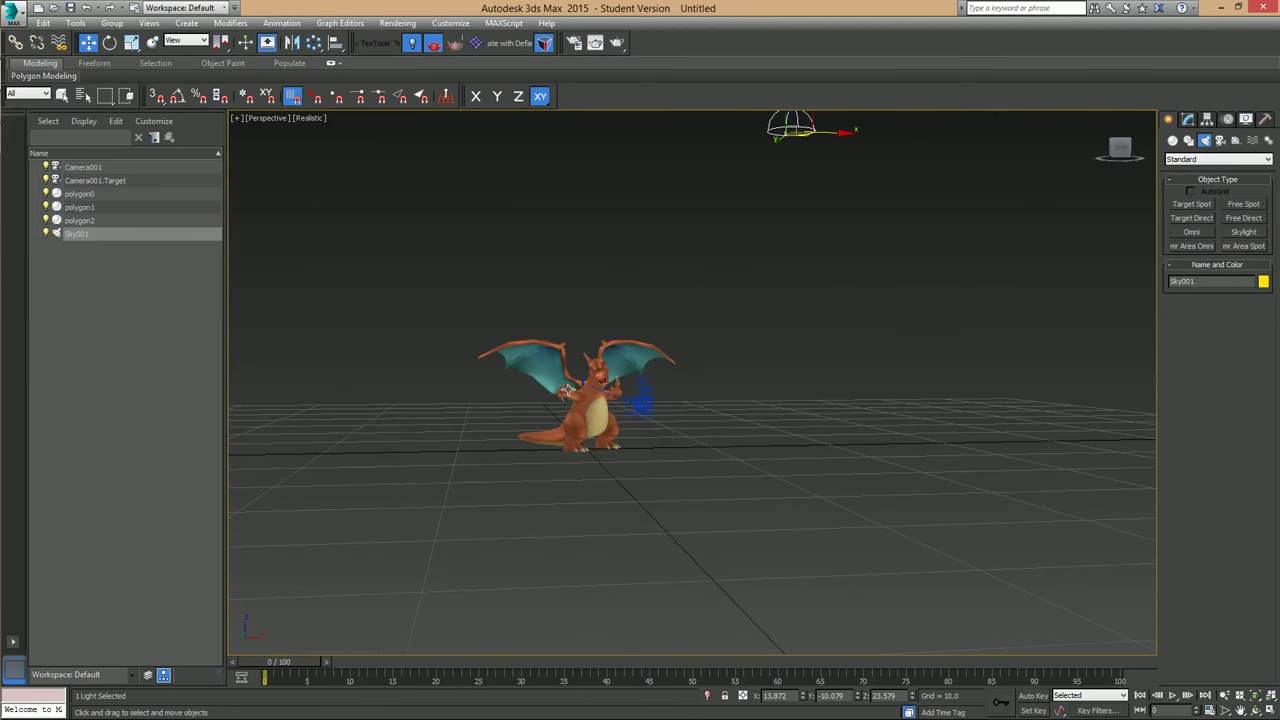
Create a Target Spot light beside the model, aimed at it with a target distance of about 21.7.
scroll(569, 383, "up", 3)
middle_click_drag(1070, 218, 1045, 224)
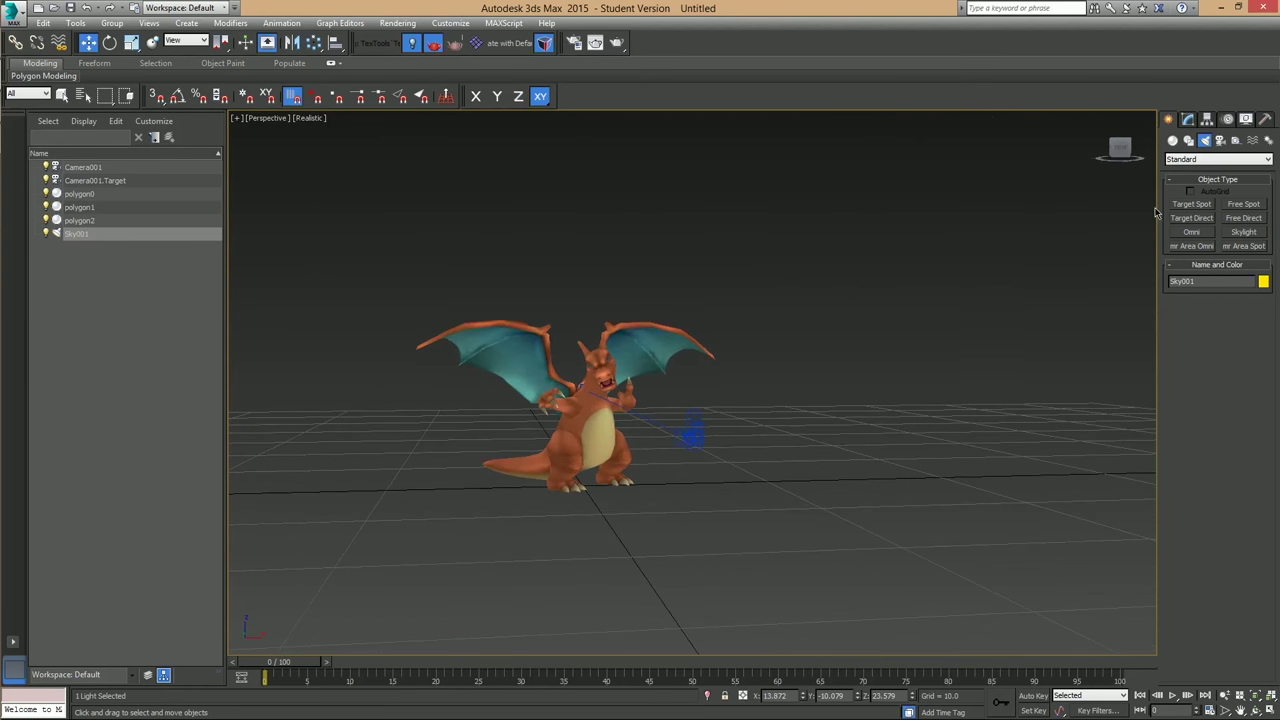
left_click(1208, 210)
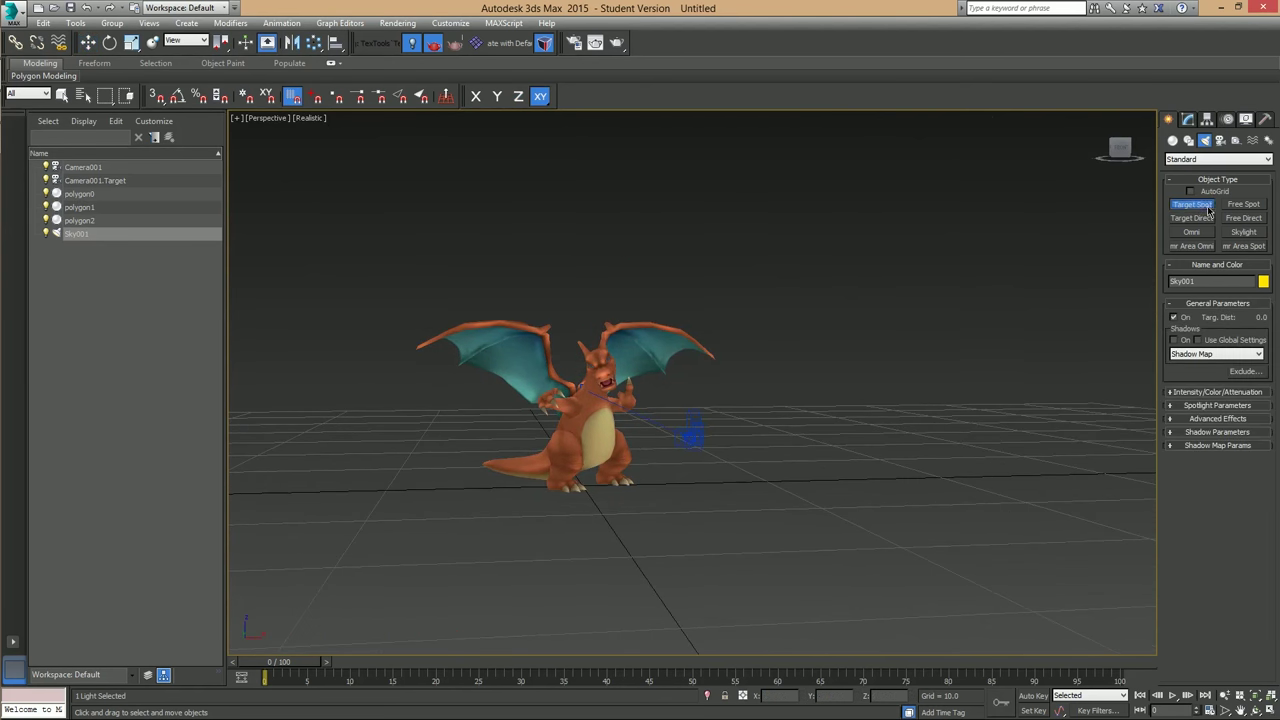
middle_click_drag(926, 243, 961, 282)
scroll(961, 282, "down", 3)
middle_click_drag(850, 300, 745, 404, "alt")
middle_click_drag(648, 399, 689, 309)
scroll(689, 309, "down", 2)
left_click_drag(557, 386, 690, 335)
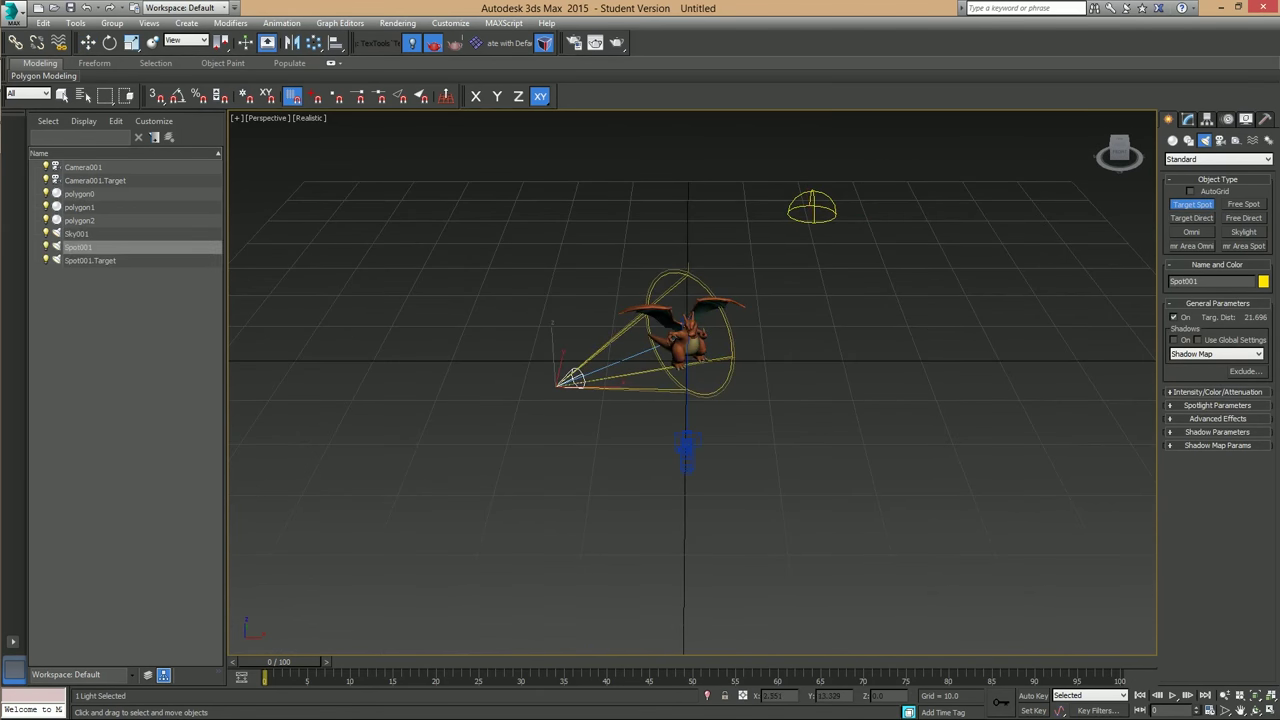
Set the X and Y position of the spotlight's target to 0.
left_click(115, 260)
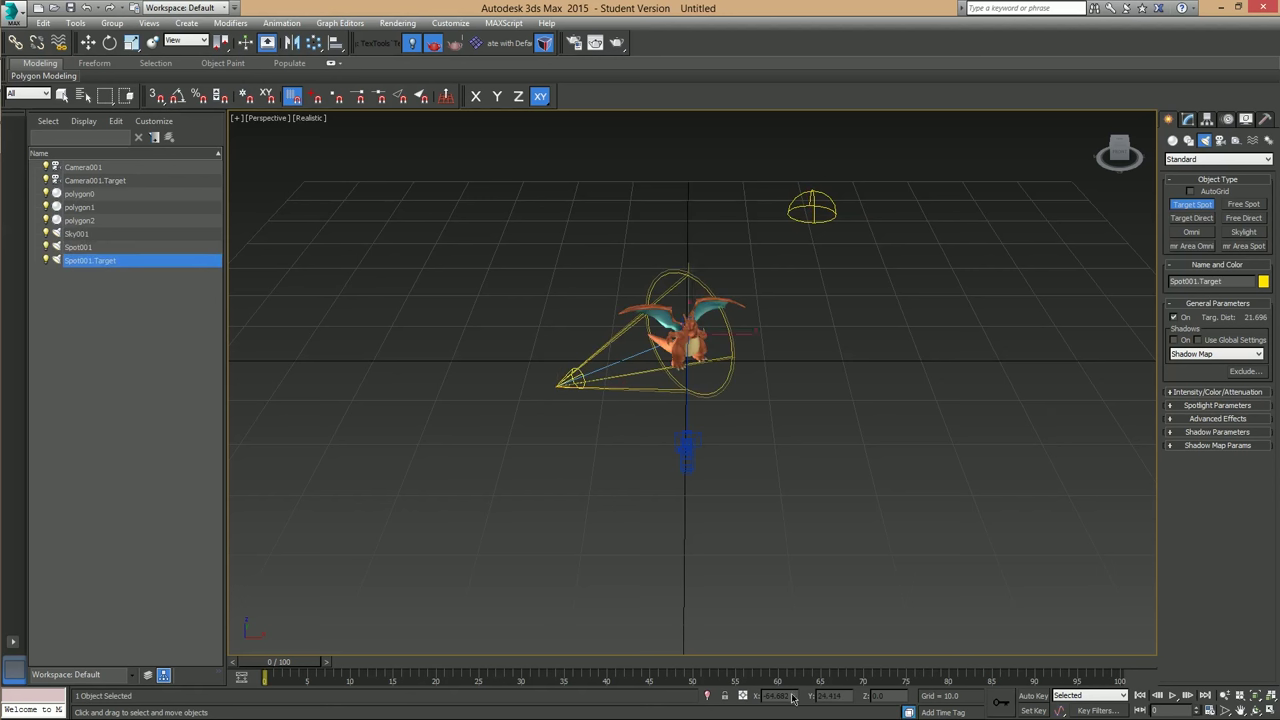
key("w")
left_click_drag(793, 696, 668, 699)
type("0")
key("Tab")
type("0")
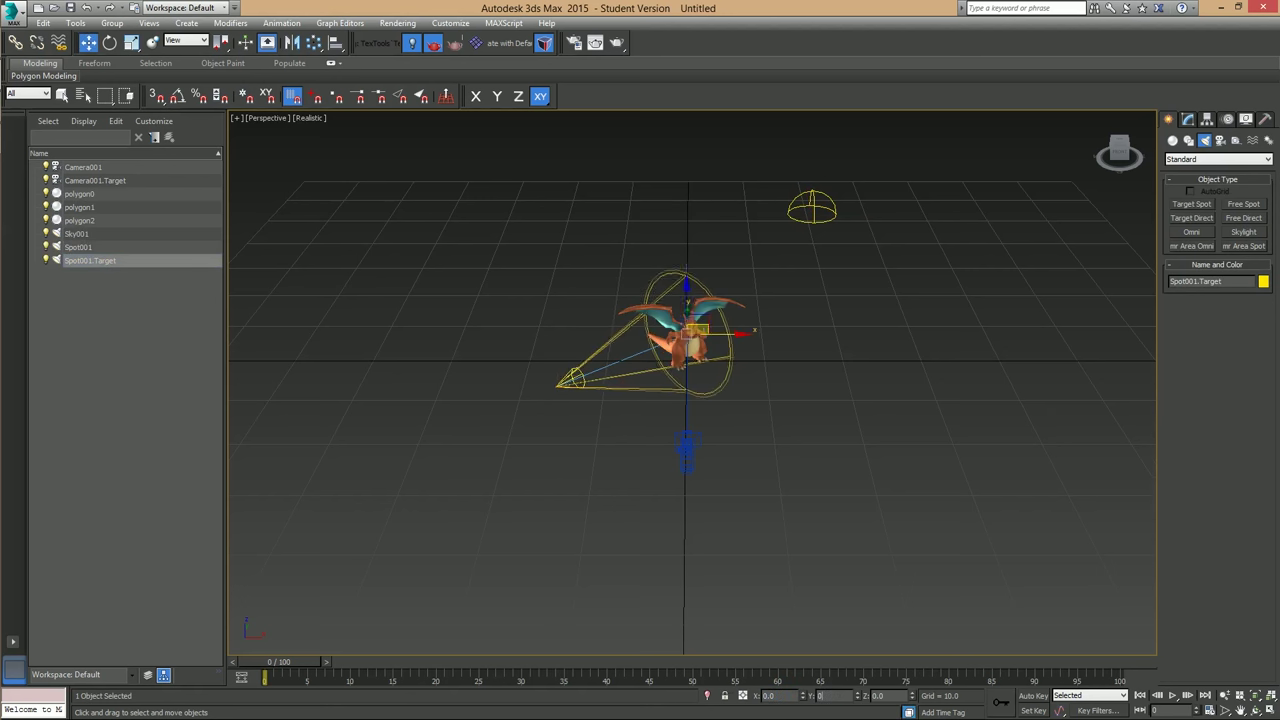
key("Tab")
type("0")
key("Tab")
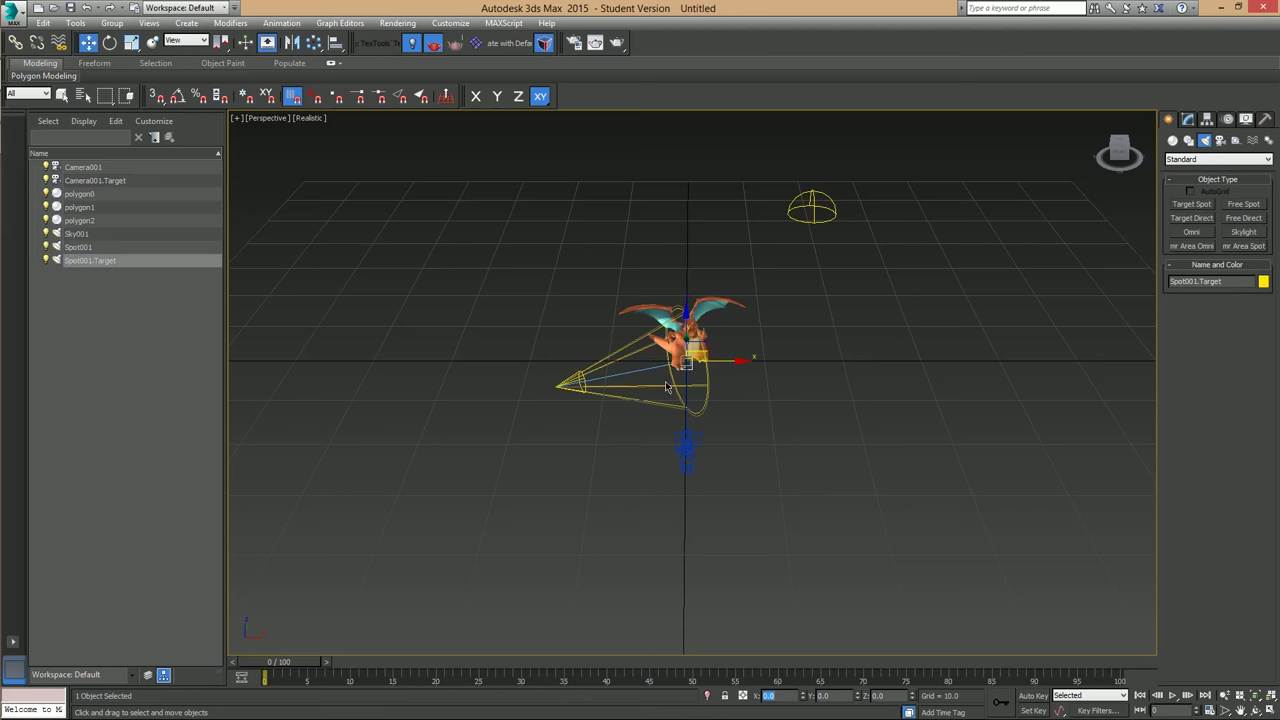
Raise Spot001 above the ground so that it points down toward the model, leaving its target in place.
scroll(667, 387, "up", 3)
left_click(123, 247)
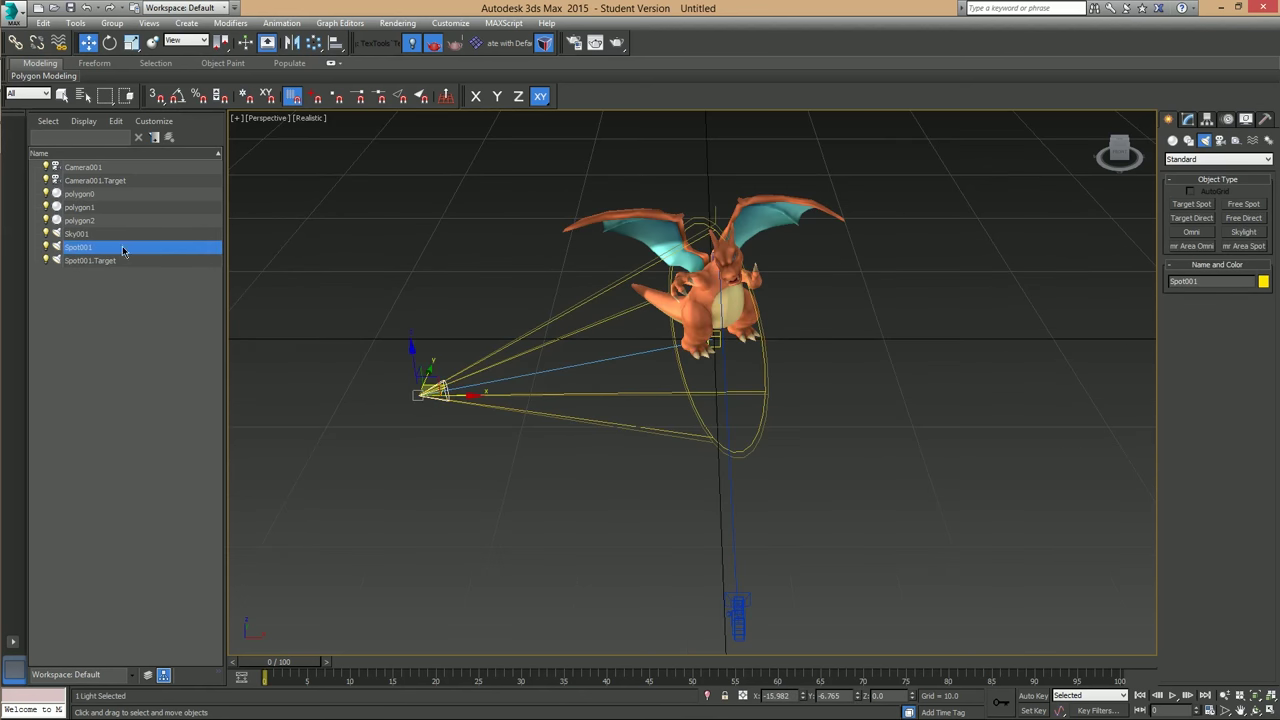
middle_click_drag(463, 386, 474, 345, "alt")
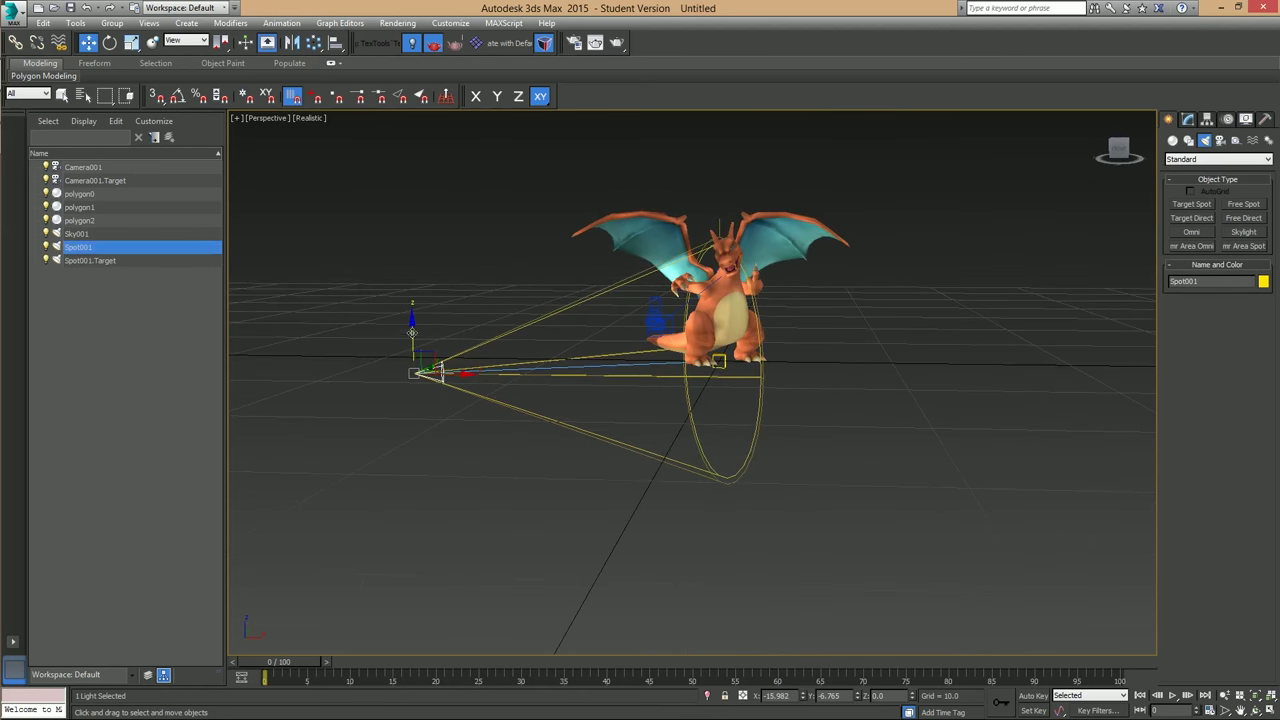
left_click_drag(413, 328, 420, 223)
middle_click_drag(525, 258, 530, 334, "alt")
Move the spotlight and its target together away from the model, and reselect only Spot001.
left_click(721, 391)
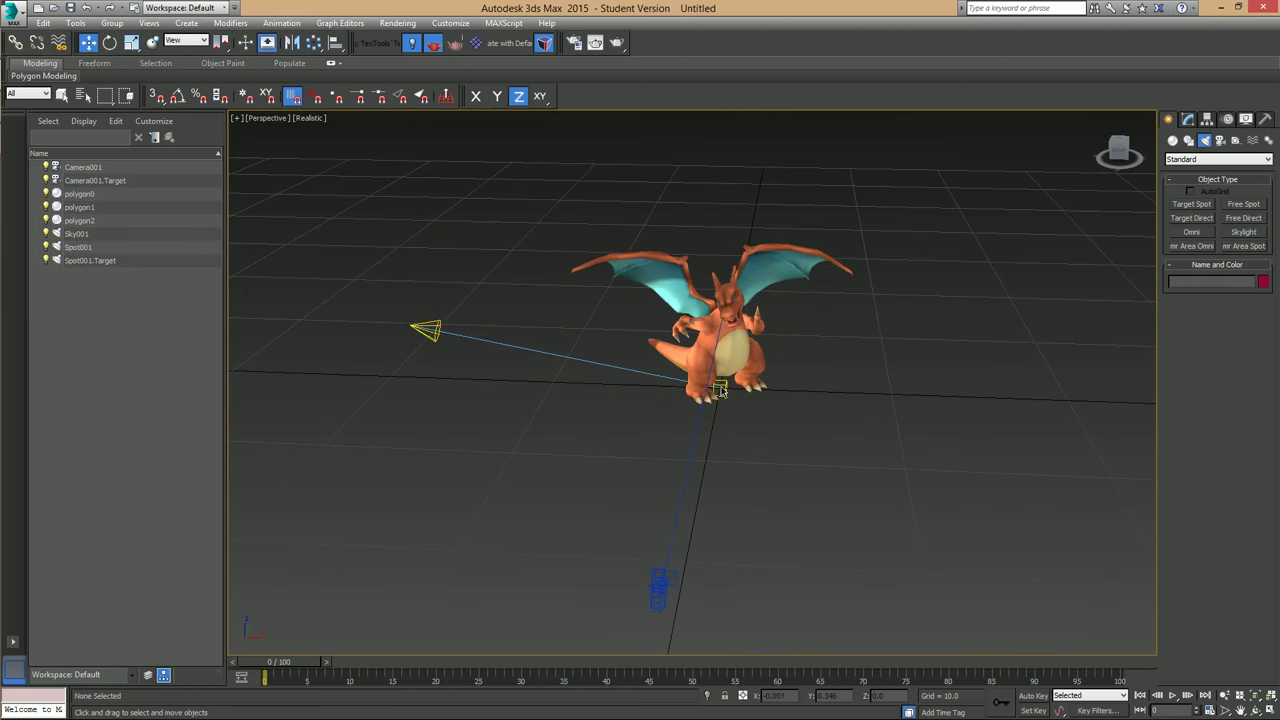
left_click(719, 388)
middle_click_drag(609, 342, 594, 346, "alt")
left_click_drag(596, 345, 410, 351)
middle_click_drag(535, 340, 645, 335, "alt")
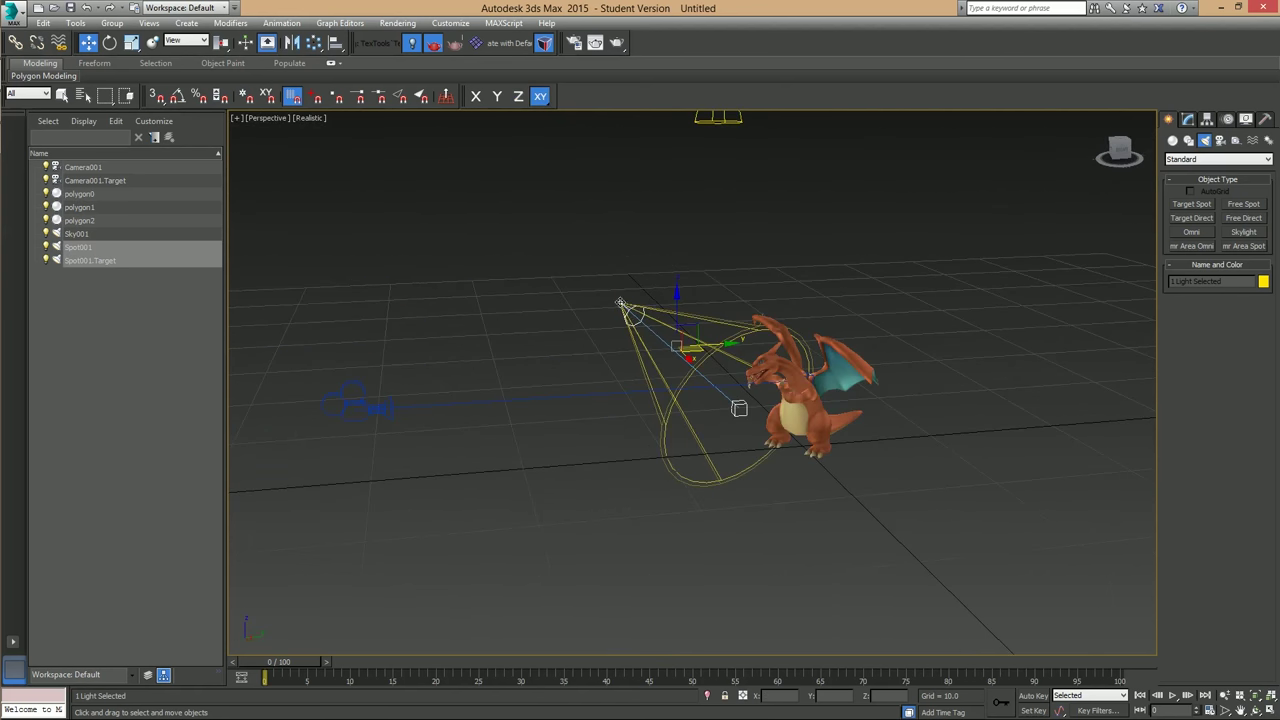
left_click(127, 297)
left_click(128, 247)
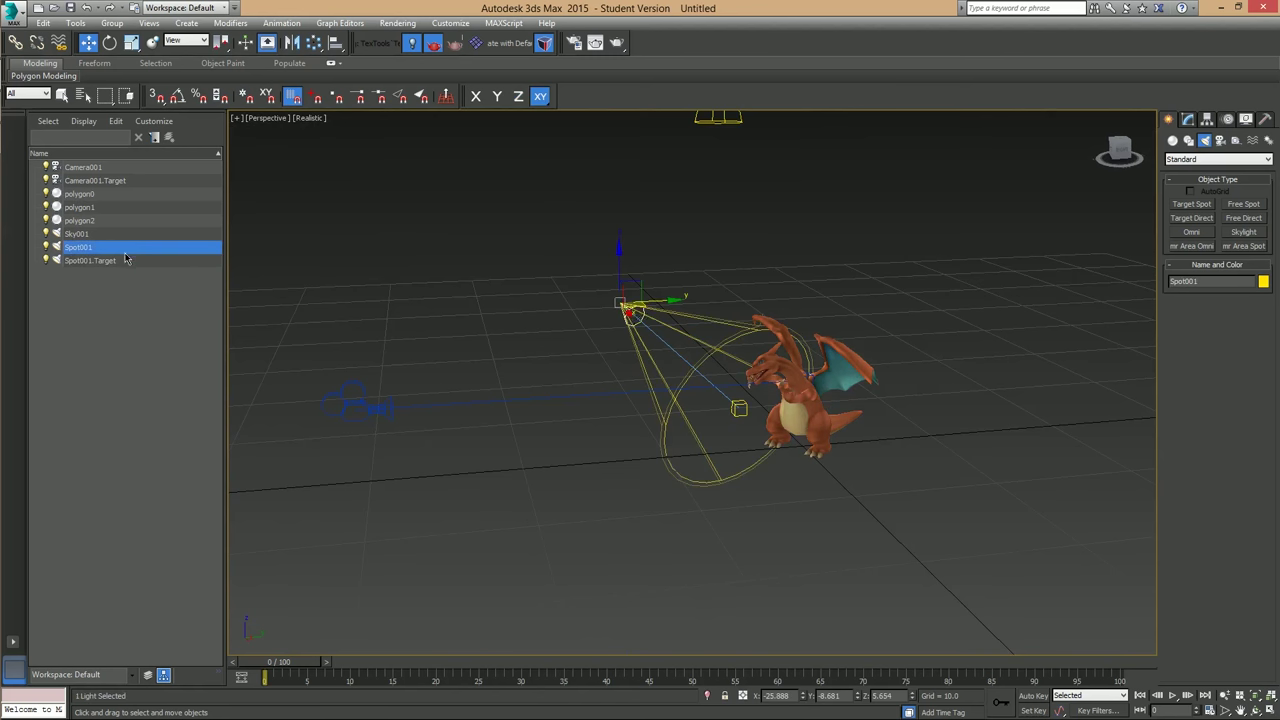
Move Spot001 horizontally to about X -16.4, Y -19.4, leaving its height and its target in place.
key("F6")
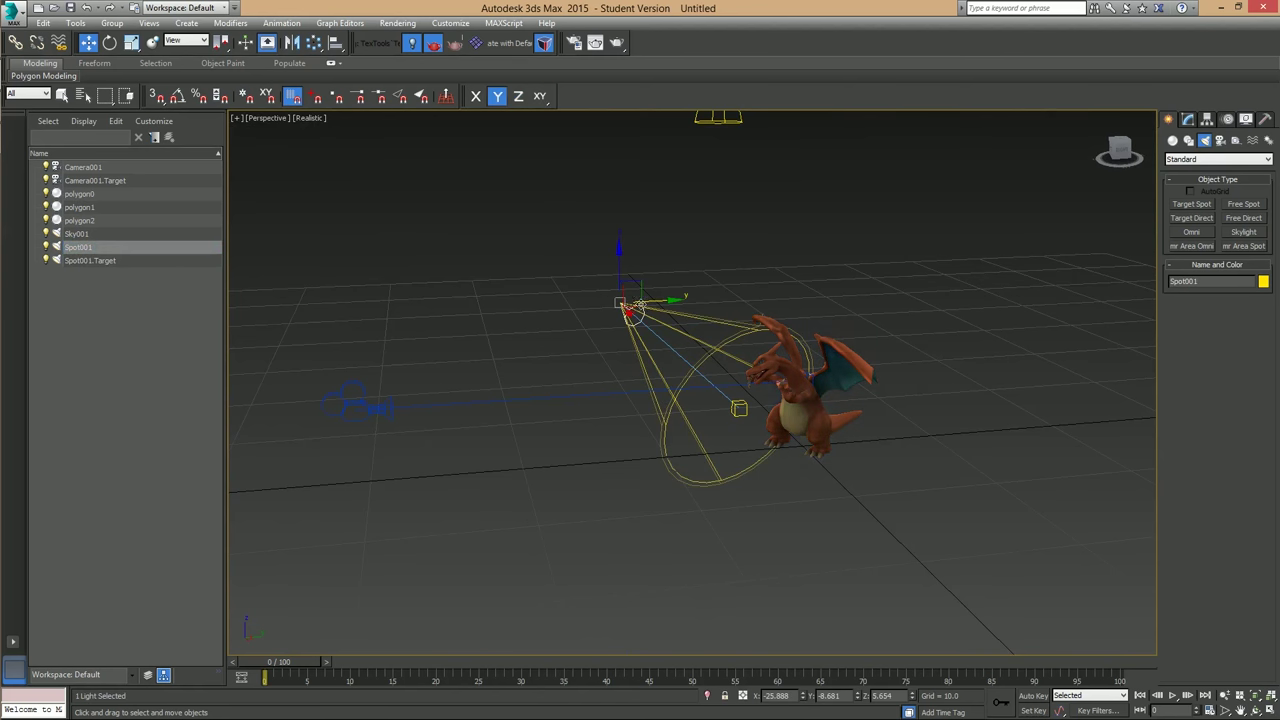
left_click_drag(637, 311, 526, 342)
middle_click_drag(540, 344, 722, 386, "alt")
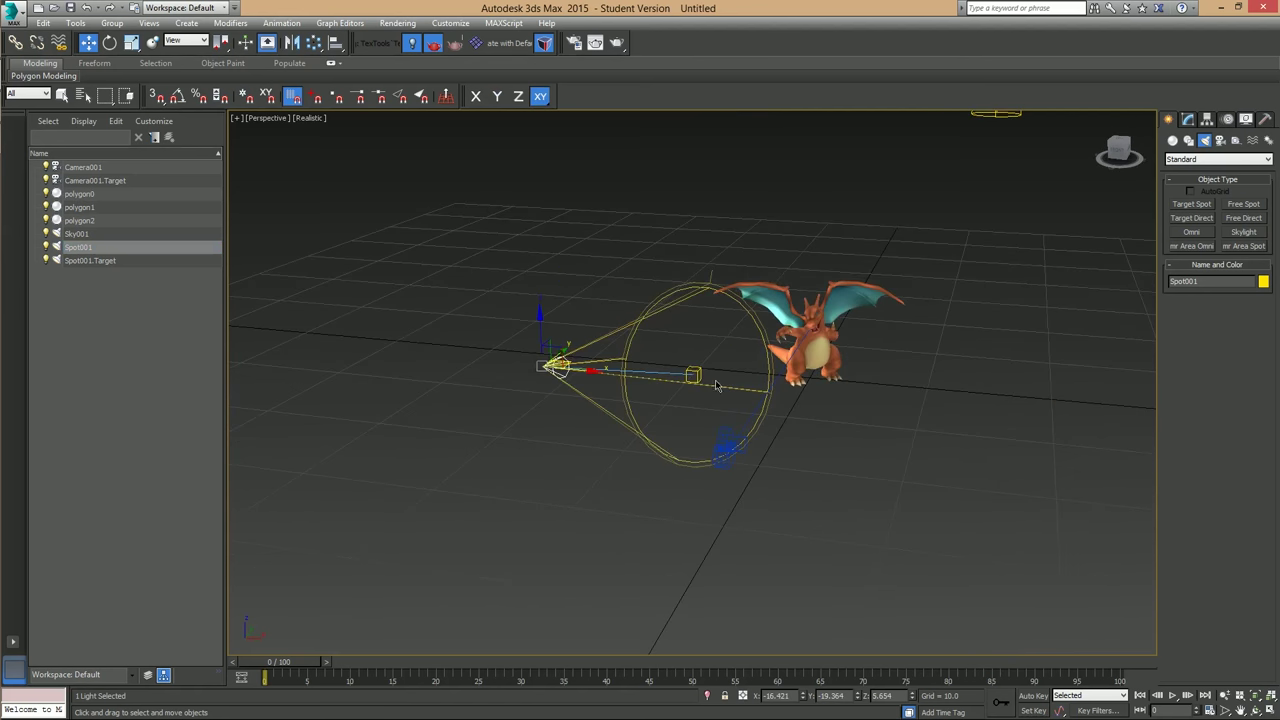
Select the spotlight with its target and move them together farther from the model and higher, bringing Spot001 to about X -11, Y -29.9, Z 9.6.
left_click(693, 375, "ctrl")
left_click_drag(651, 366, 760, 331)
middle_click_drag(760, 327, 648, 300, "alt")
left_click_drag(640, 290, 680, 313)
middle_click_drag(820, 281, 814, 257, "alt")
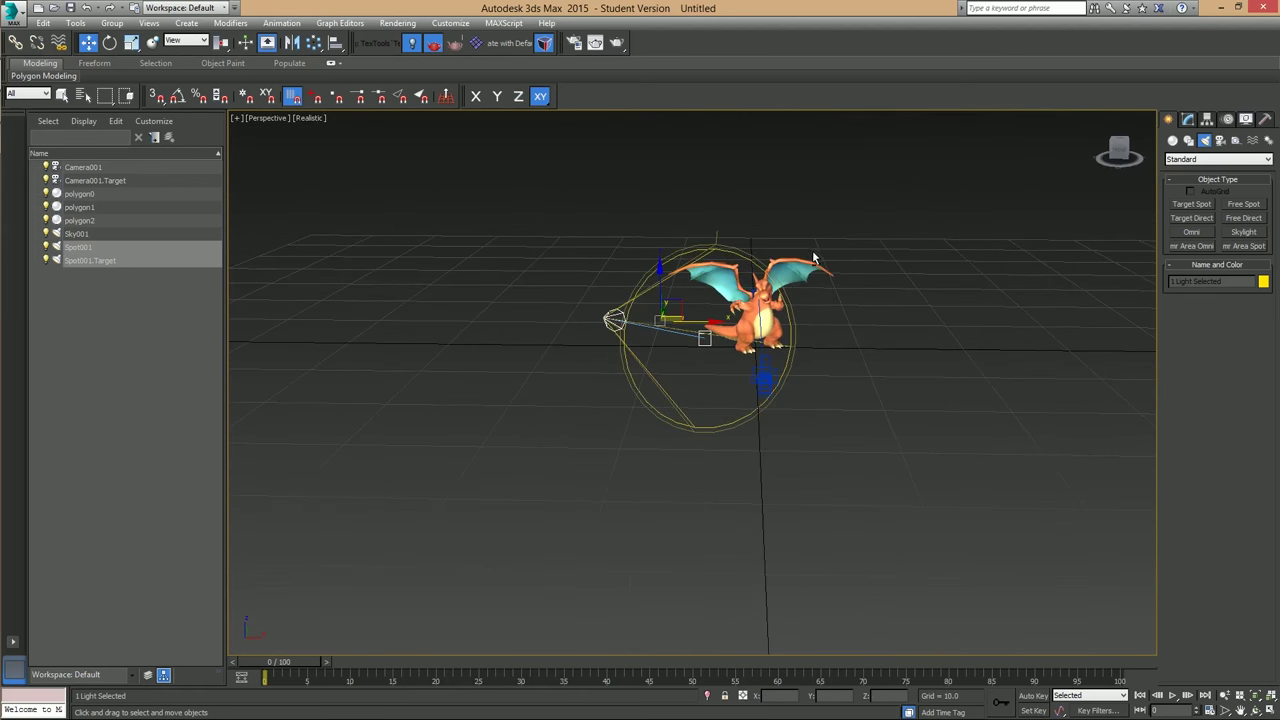
scroll(814, 258, "up", 3)
middle_click_drag(789, 337, 800, 314, "alt")
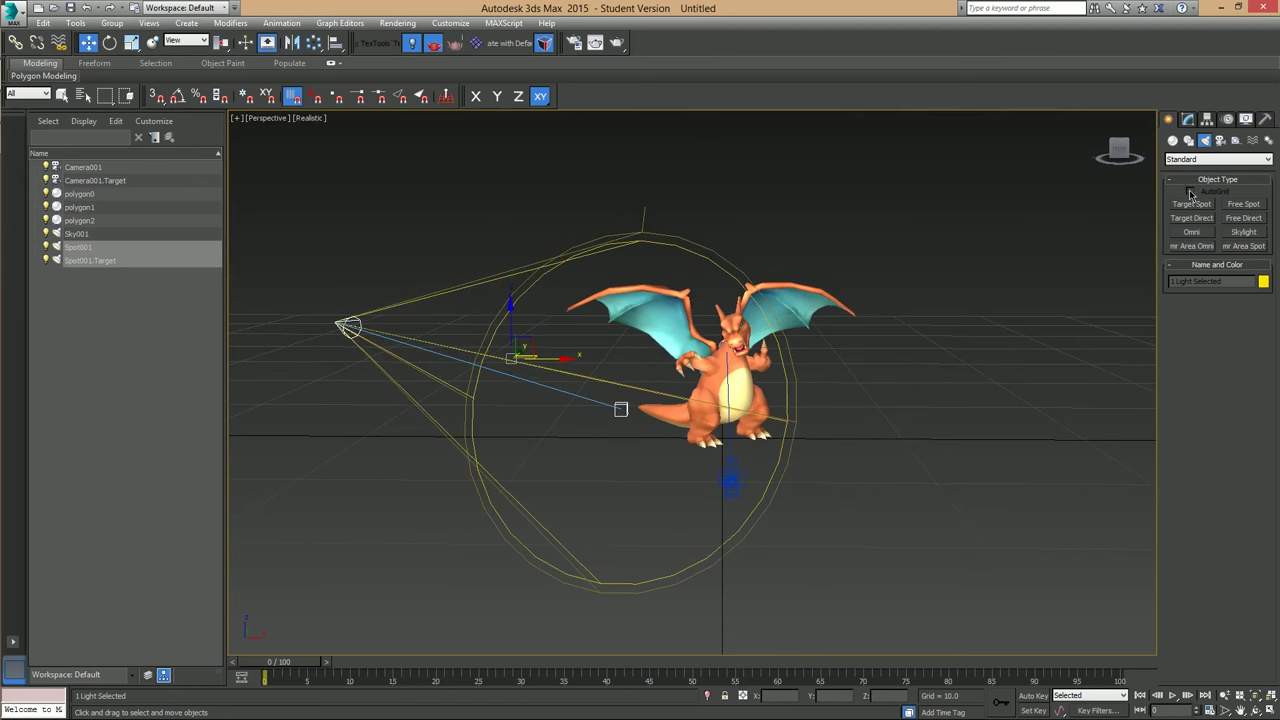
Select only Spot001 and open its Intensity/Color/Attenuation parameters for editing.
left_click(1188, 119)
left_click(1170, 118)
left_click(1194, 120)
left_click(983, 314)
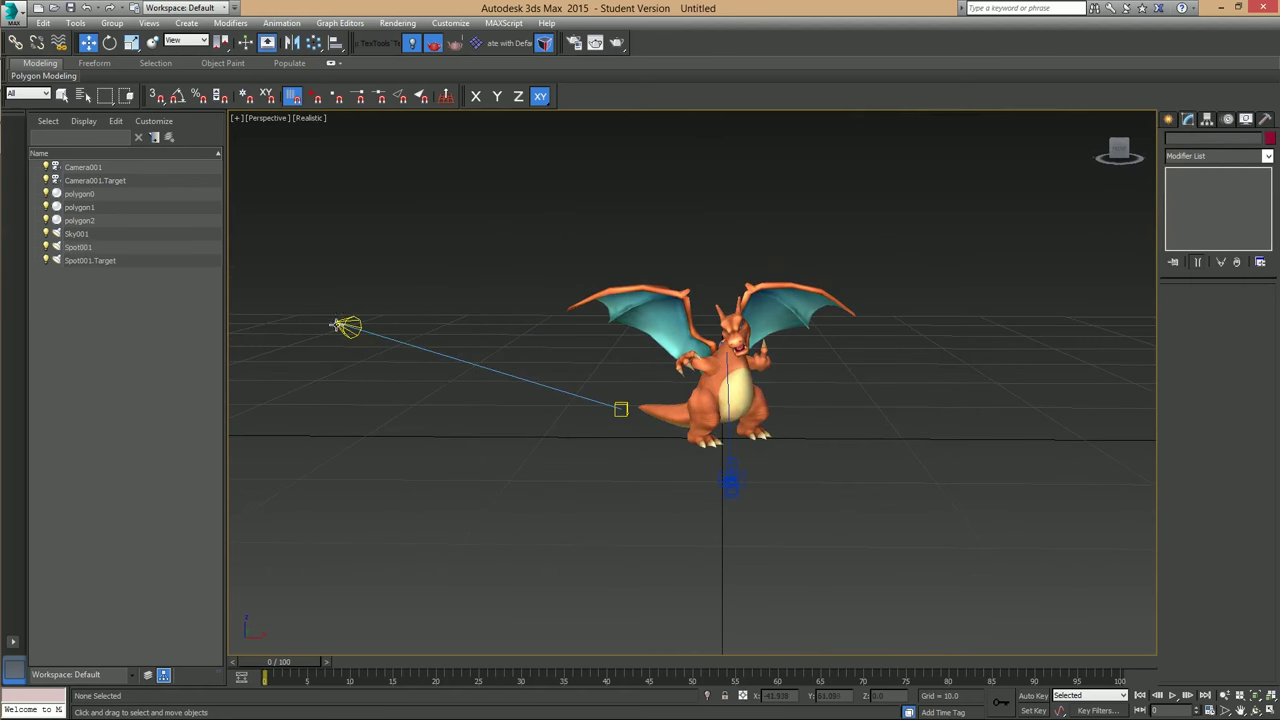
left_click(338, 326)
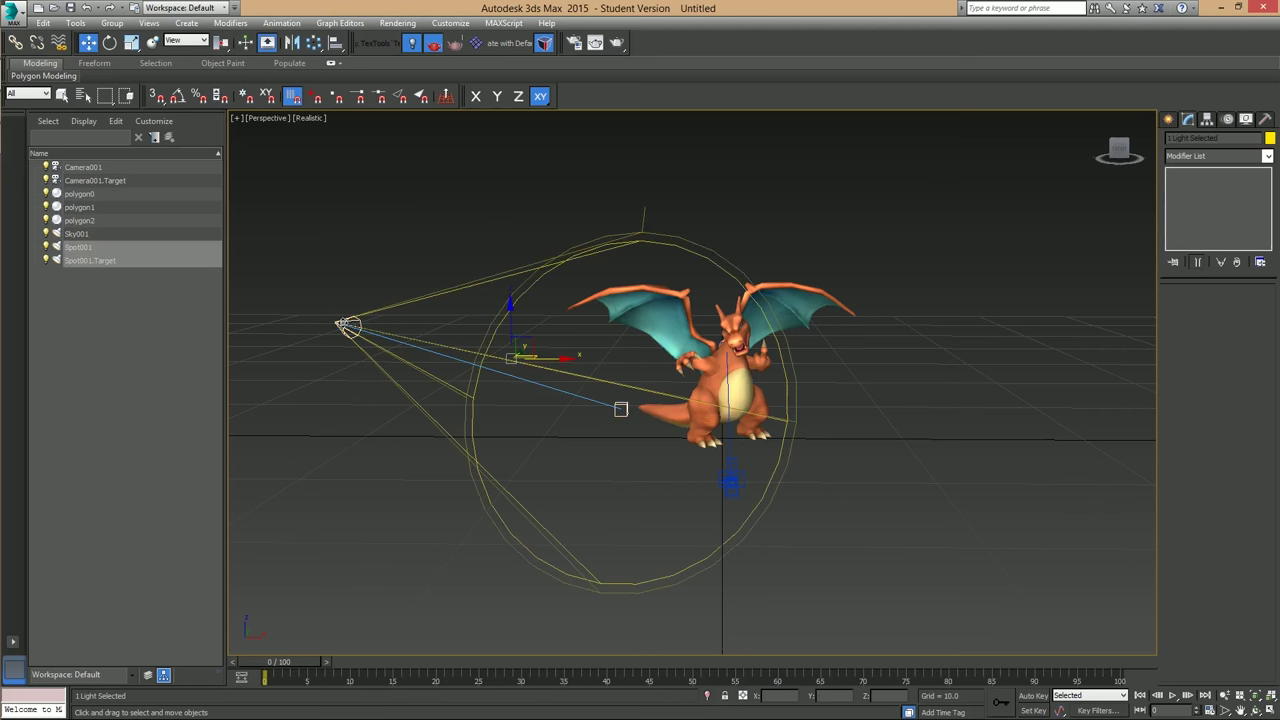
left_click(173, 287)
left_click(115, 247)
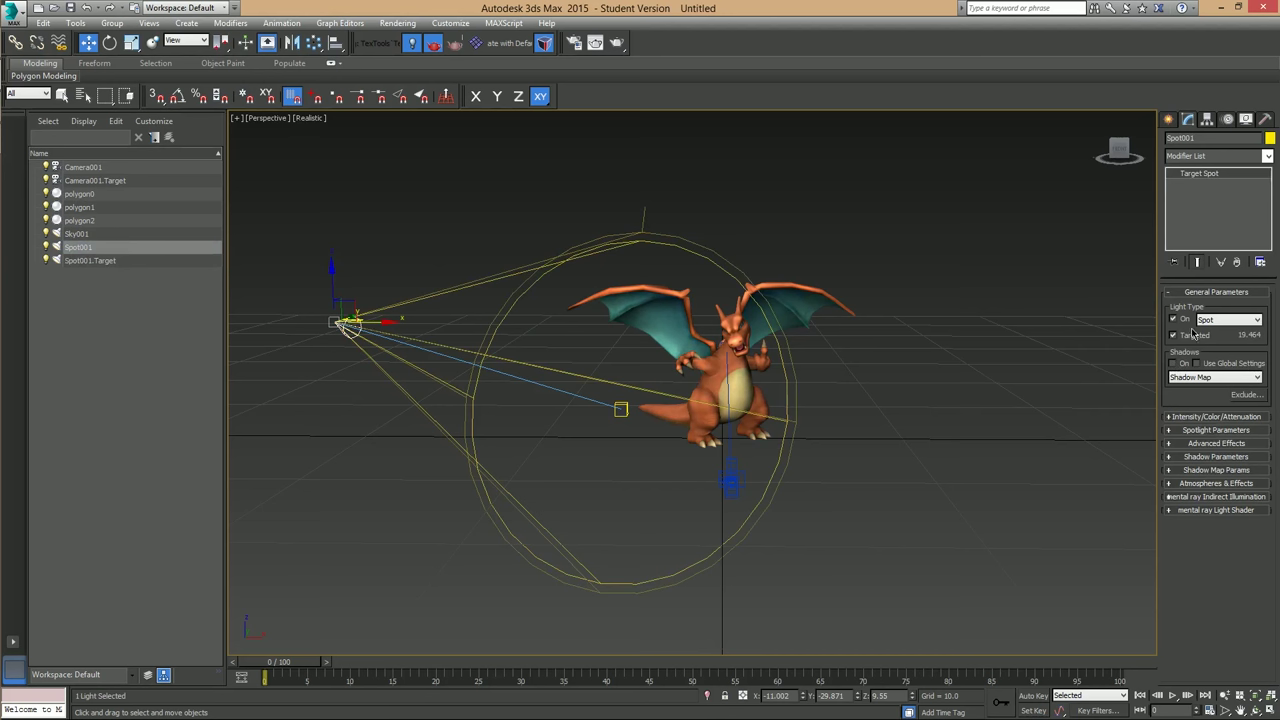
left_click(1190, 417)
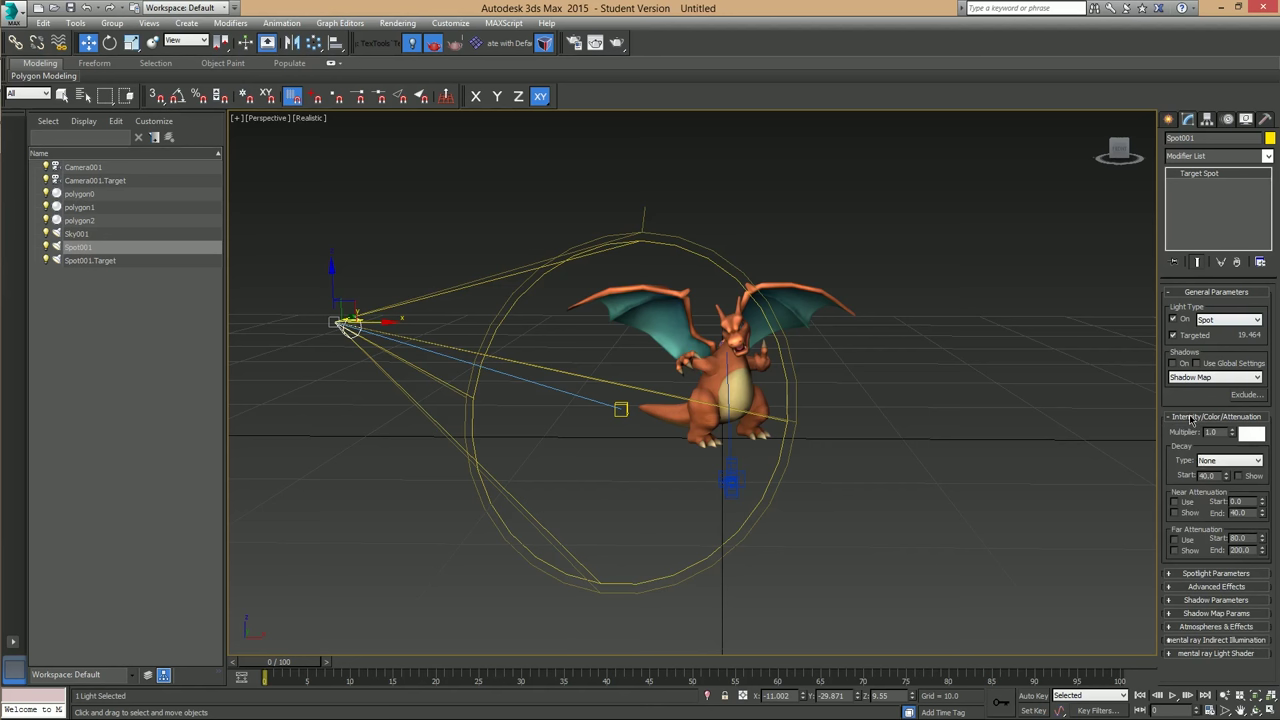
Examine the processing, global illumination and common output settings in the mental ray Render Setup.
left_click(573, 42)
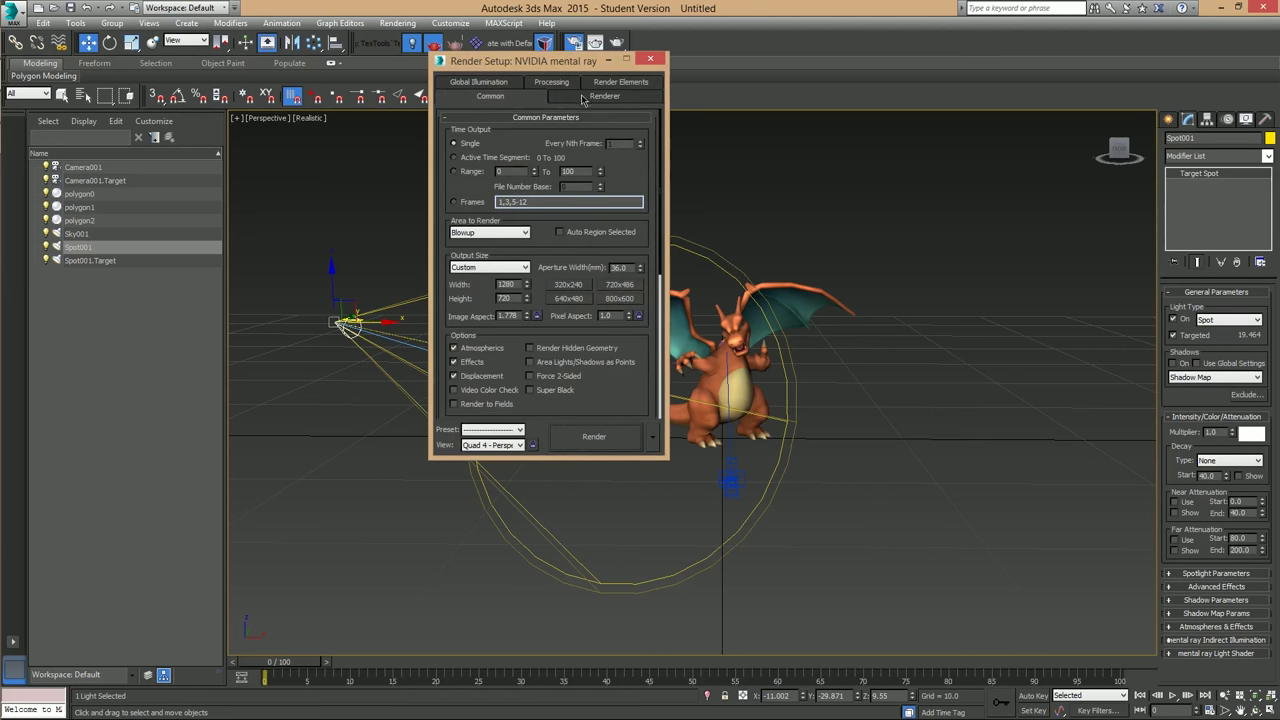
left_click(620, 82)
left_click(551, 96)
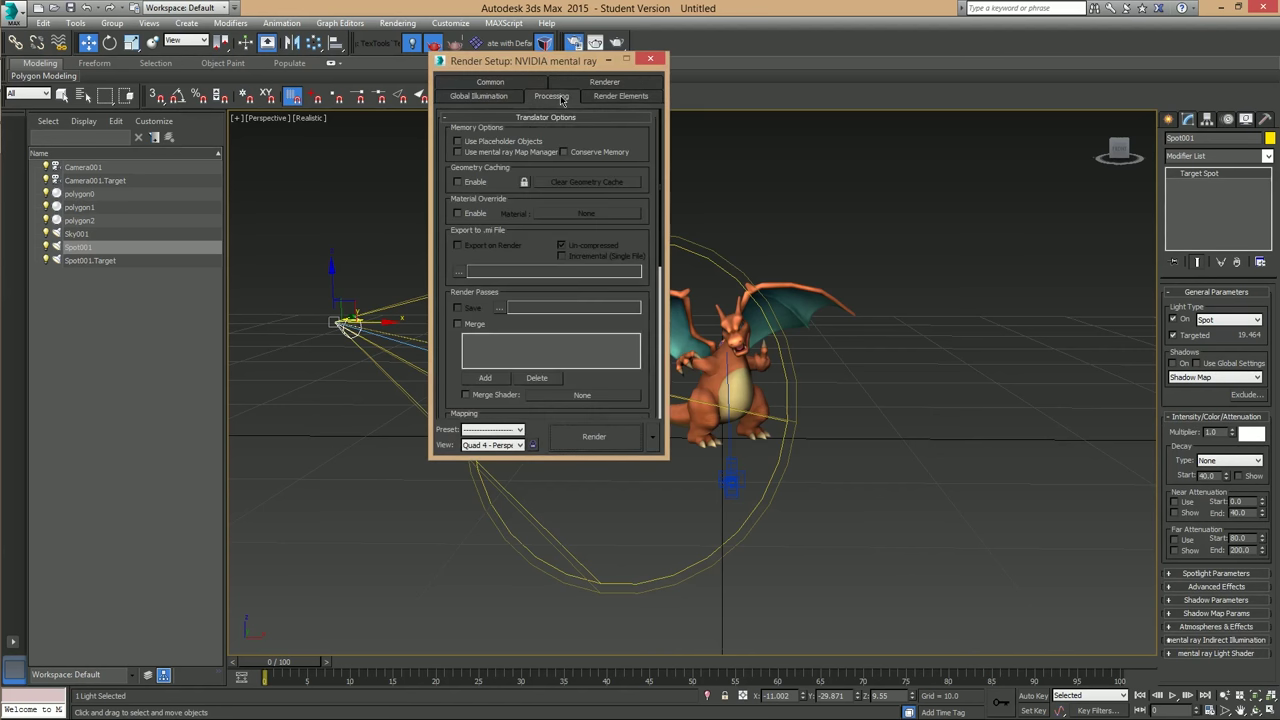
left_click_drag(520, 237, 537, 5)
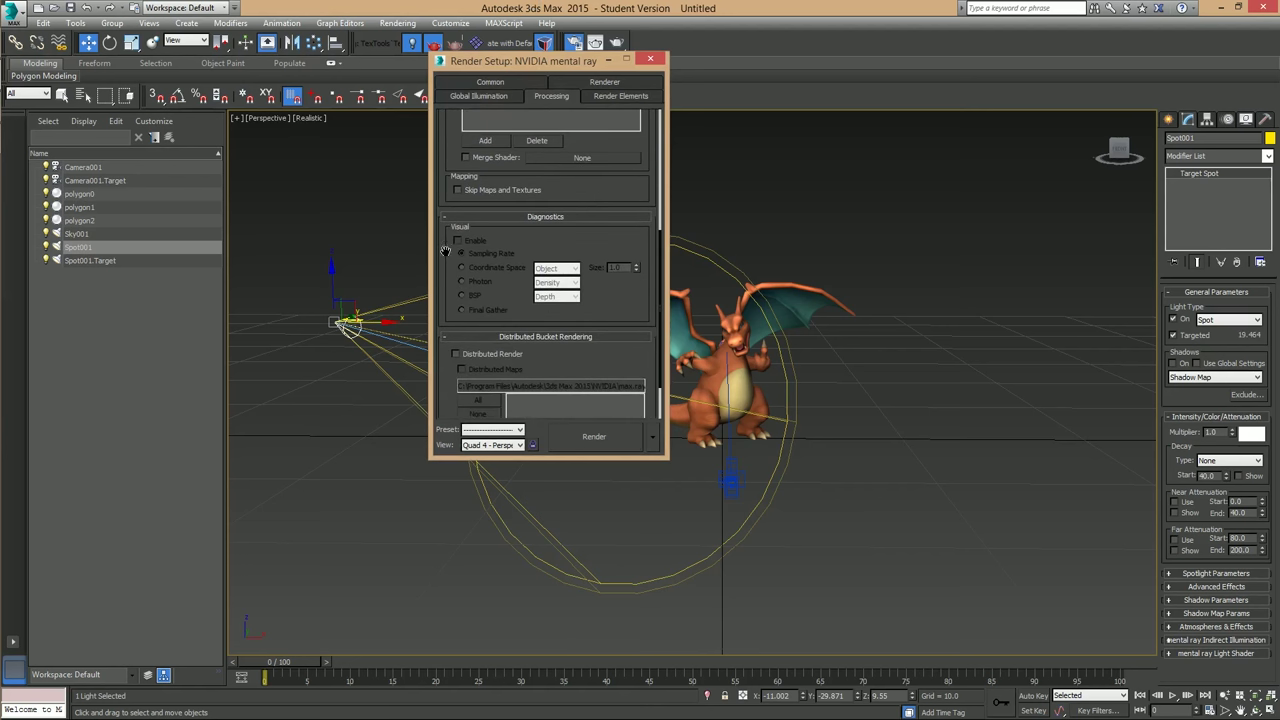
left_click_drag(445, 251, 453, 117)
left_click(505, 97)
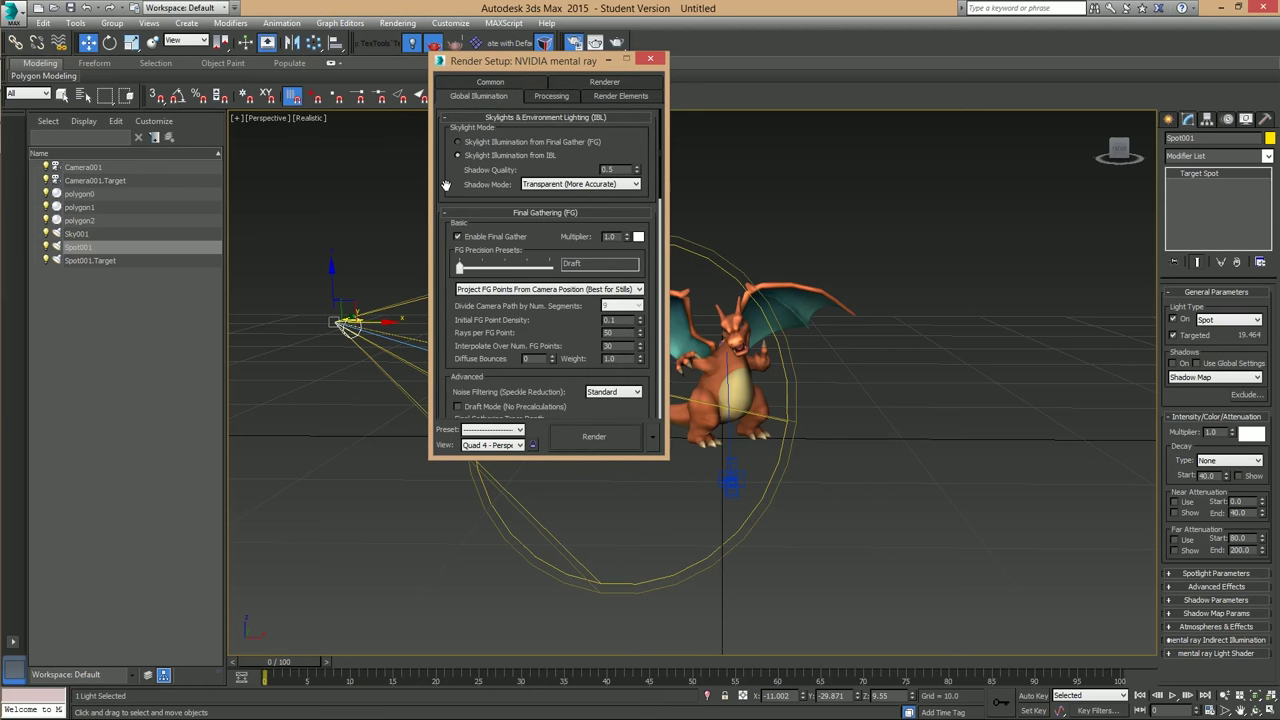
left_click_drag(446, 185, 452, 120)
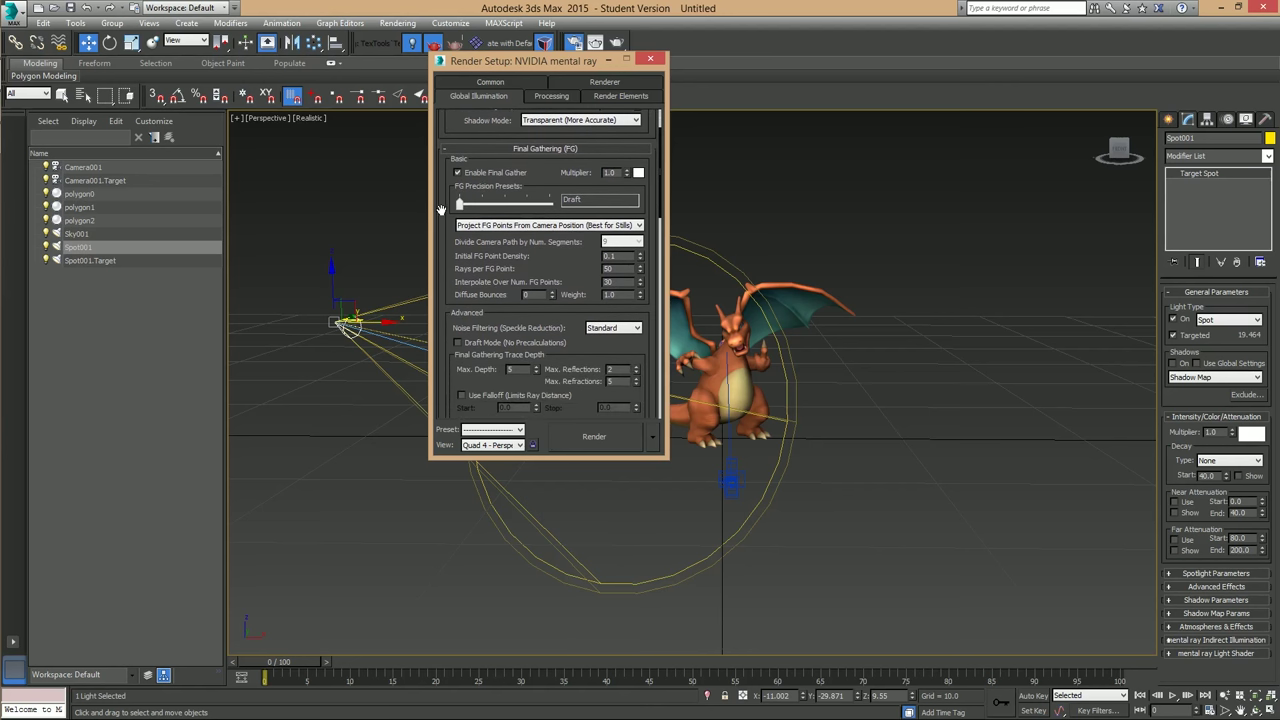
scroll(440, 209, "down", 8)
scroll(444, 229, "down", 8)
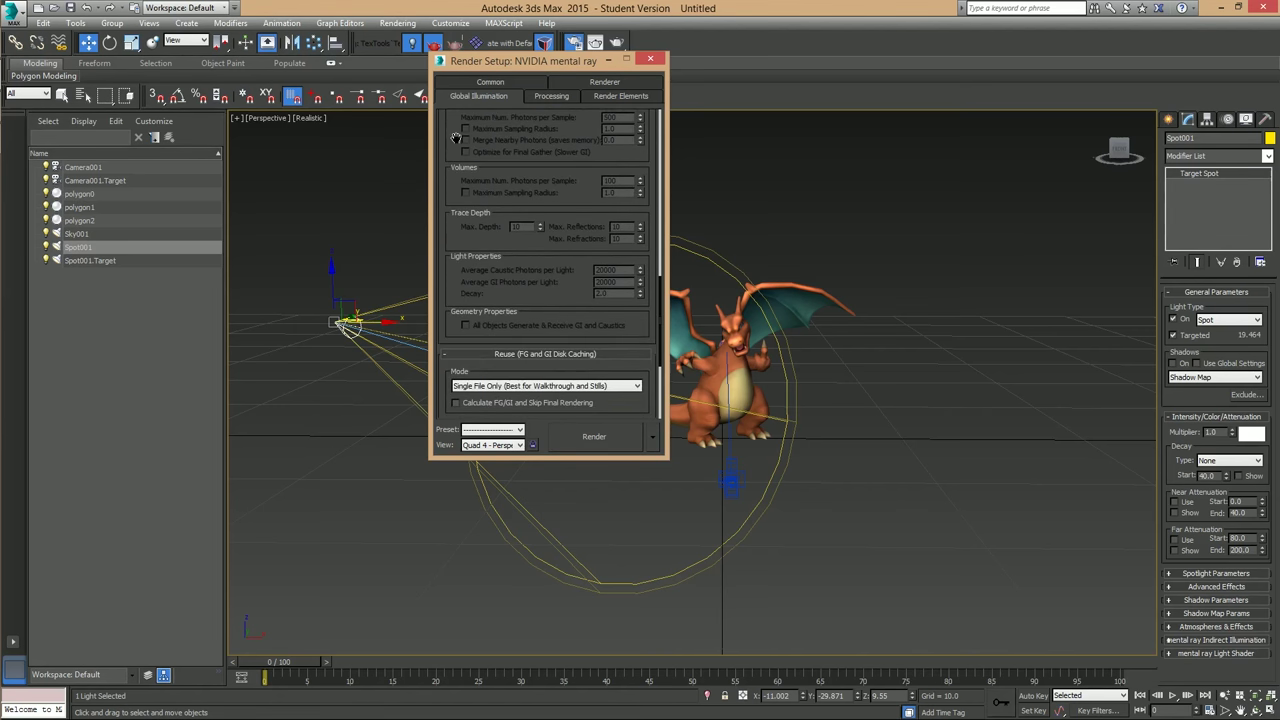
scroll(456, 138, "down", 4)
scroll(444, 350, "down", 1)
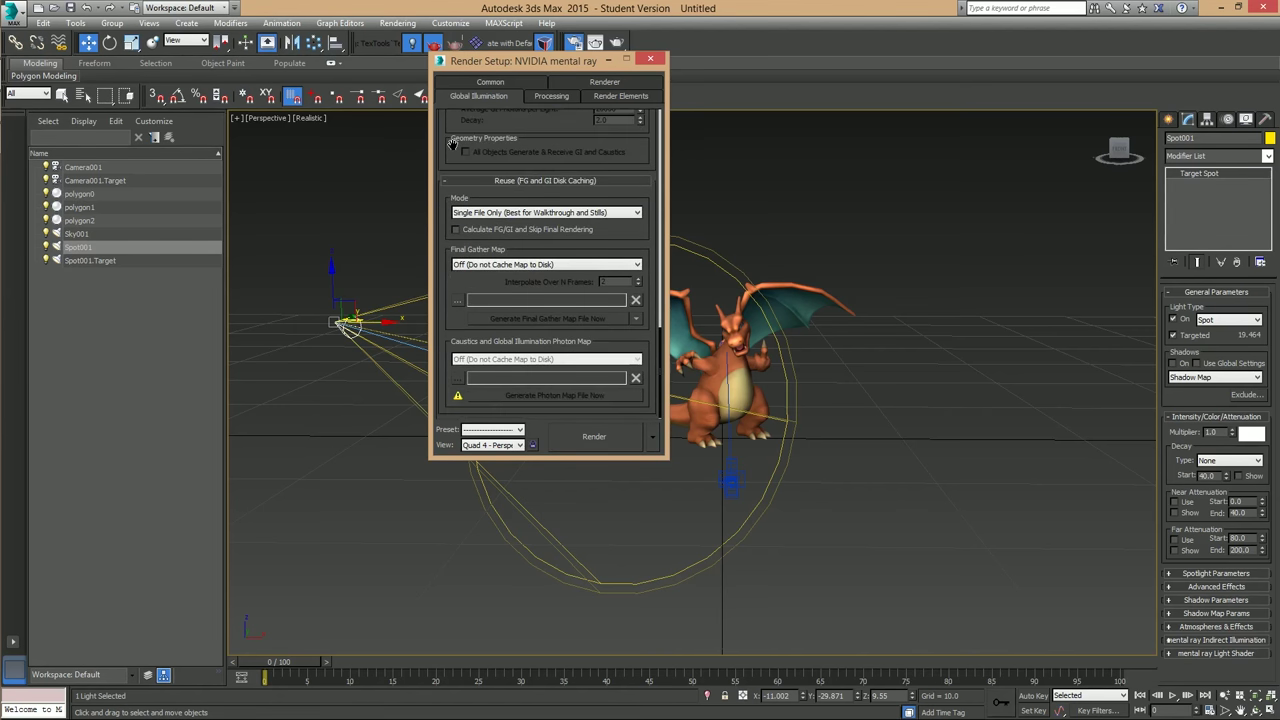
left_click(519, 85)
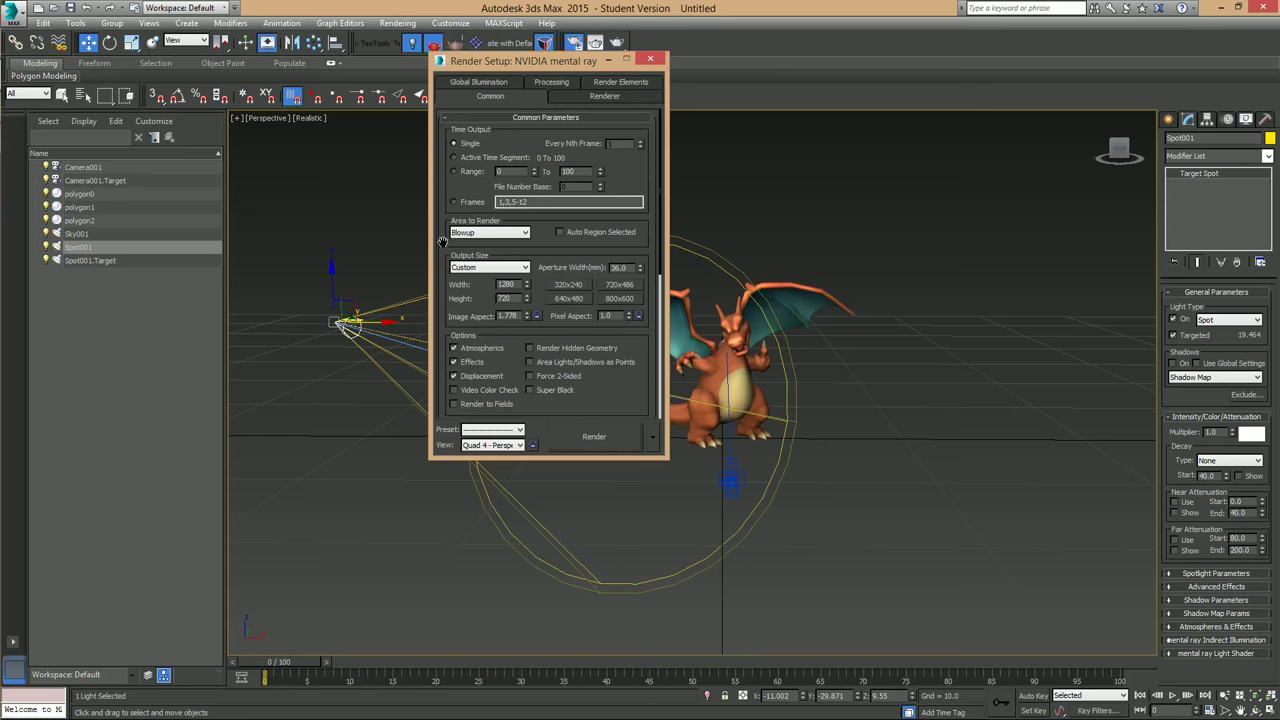
left_click_drag(441, 243, 453, 157)
scroll(454, 152, "down", 3)
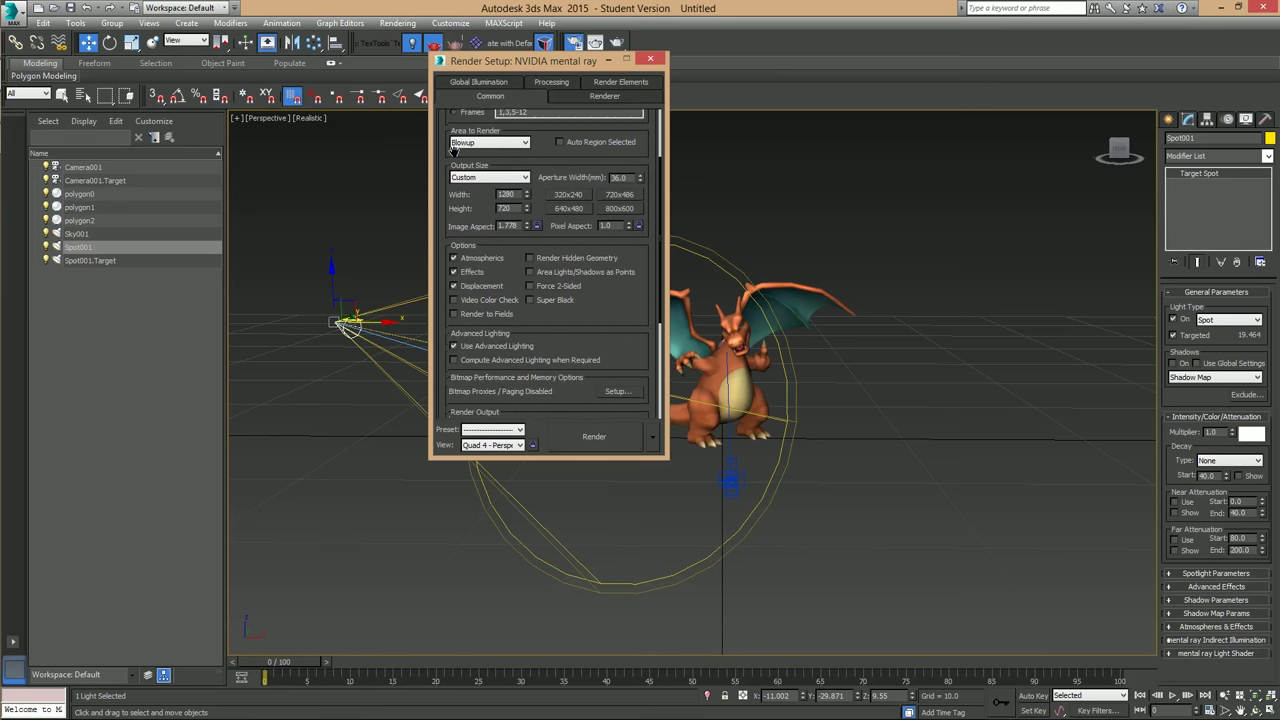
left_click_drag(442, 302, 441, 346)
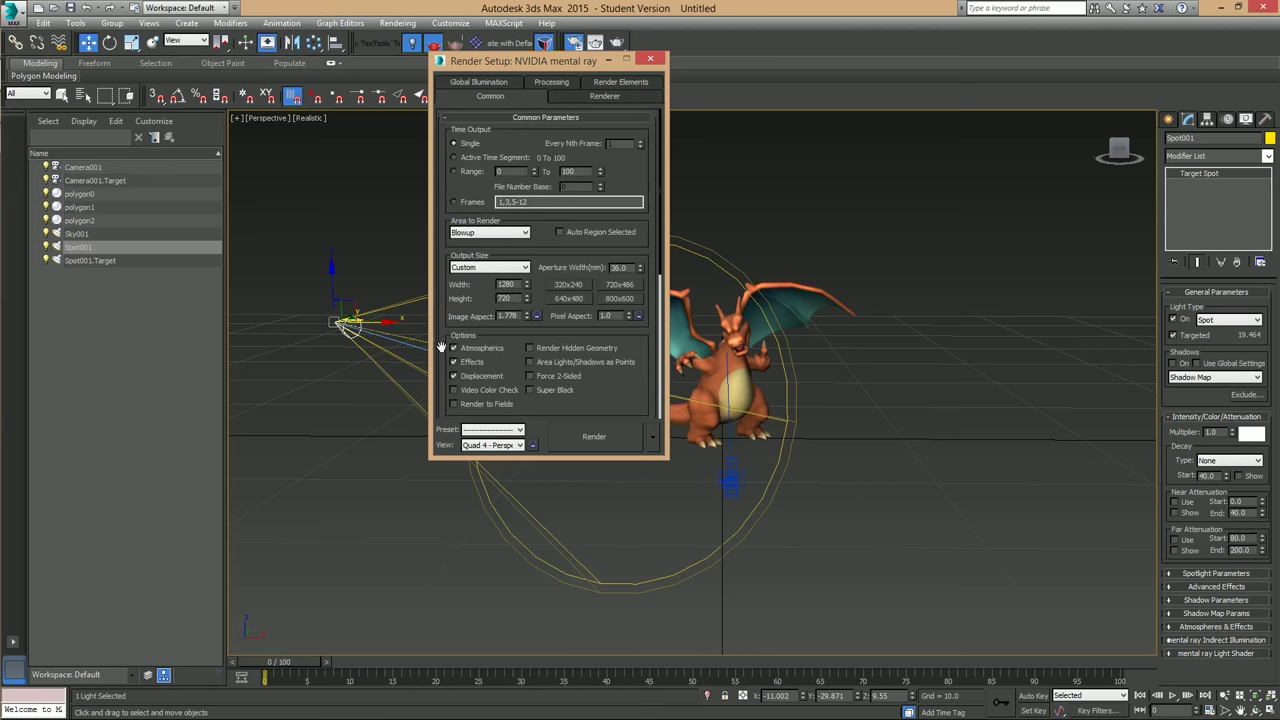
Set the mental ray renderer's sampling mode to Classic / Raytraced.
left_click(606, 95)
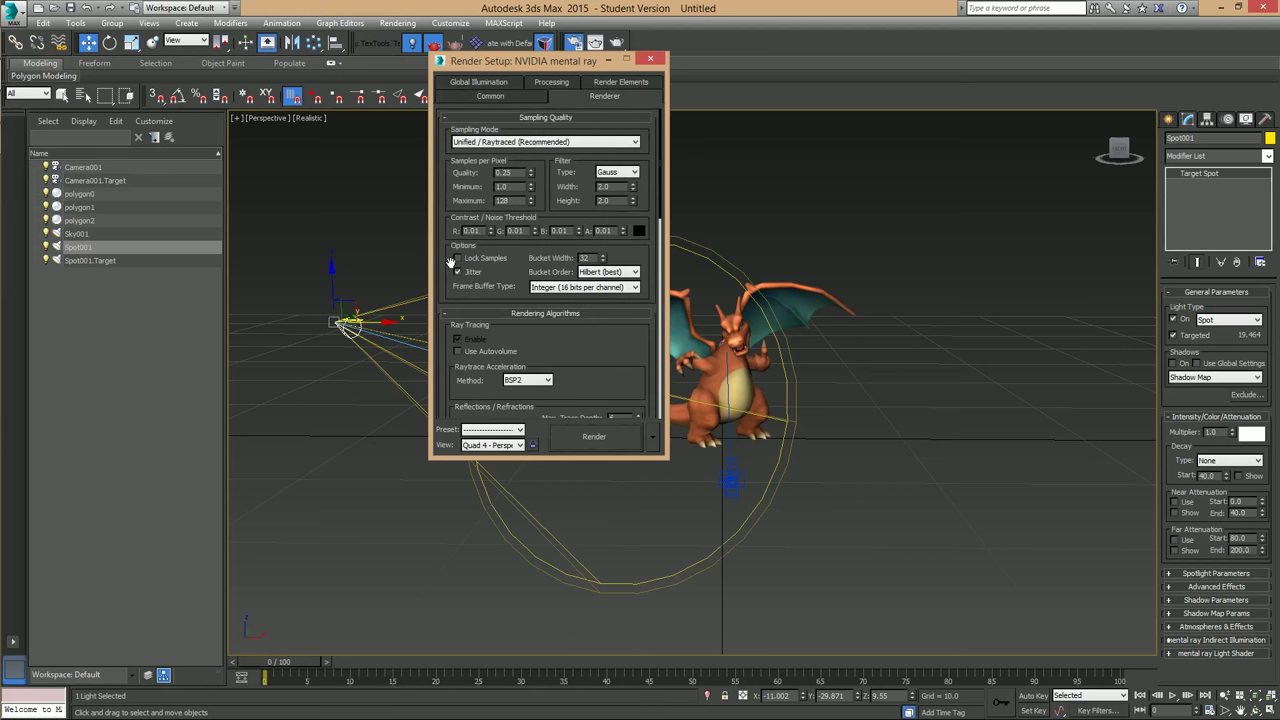
left_click_drag(452, 272, 452, 264)
left_click(486, 134)
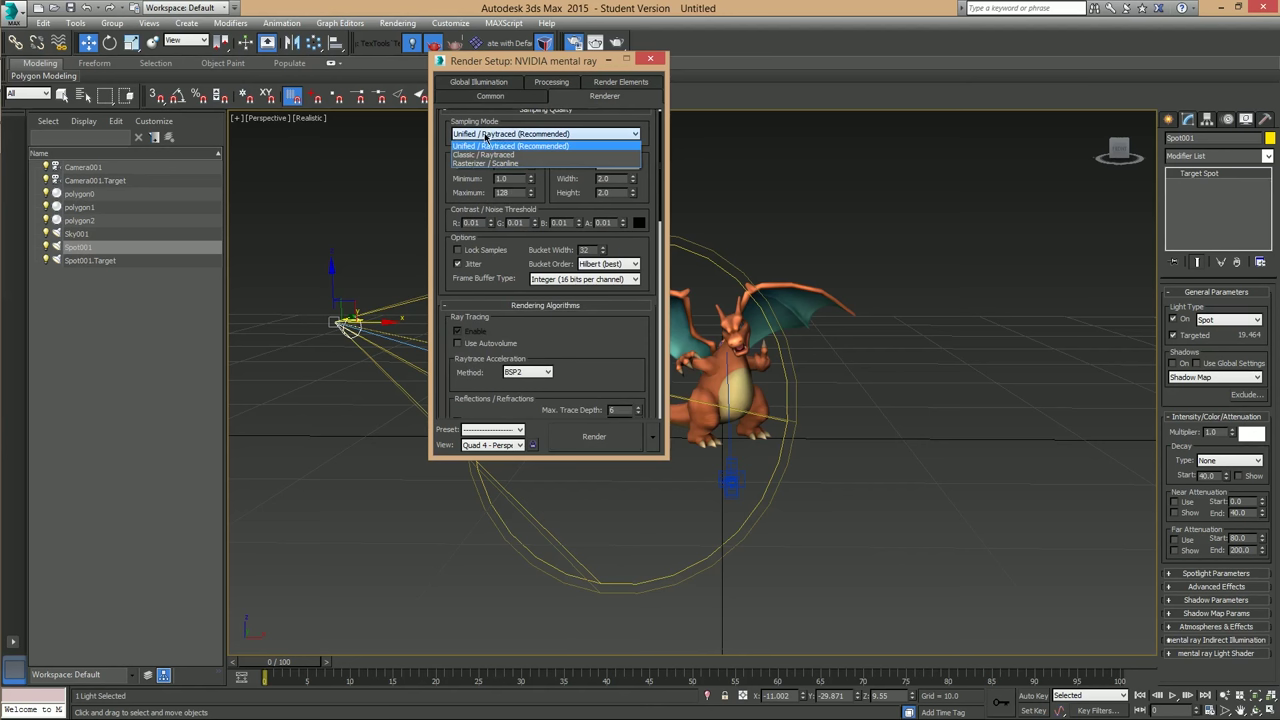
left_click(484, 155)
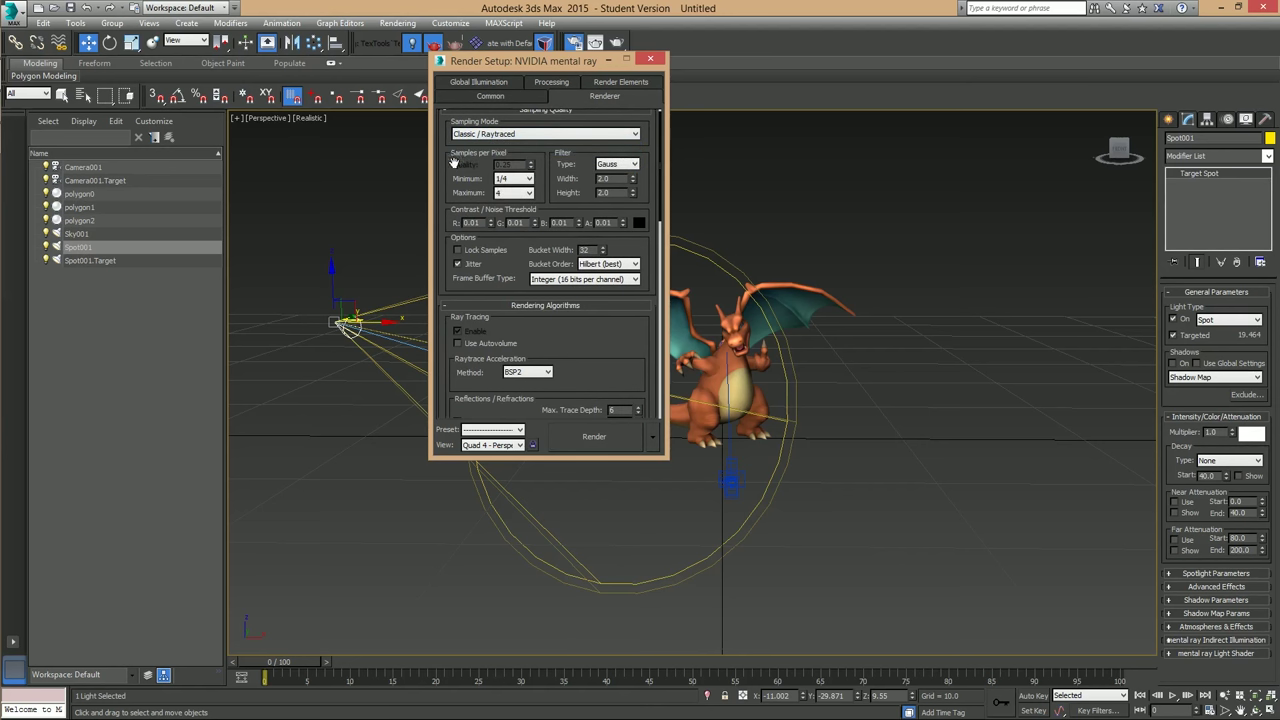
Review the renderer's reflection and refraction, camera effects and shadow settings, keeping the shadow mode at Simple.
left_click_drag(454, 161, 466, 48)
scroll(441, 203, "down", 4)
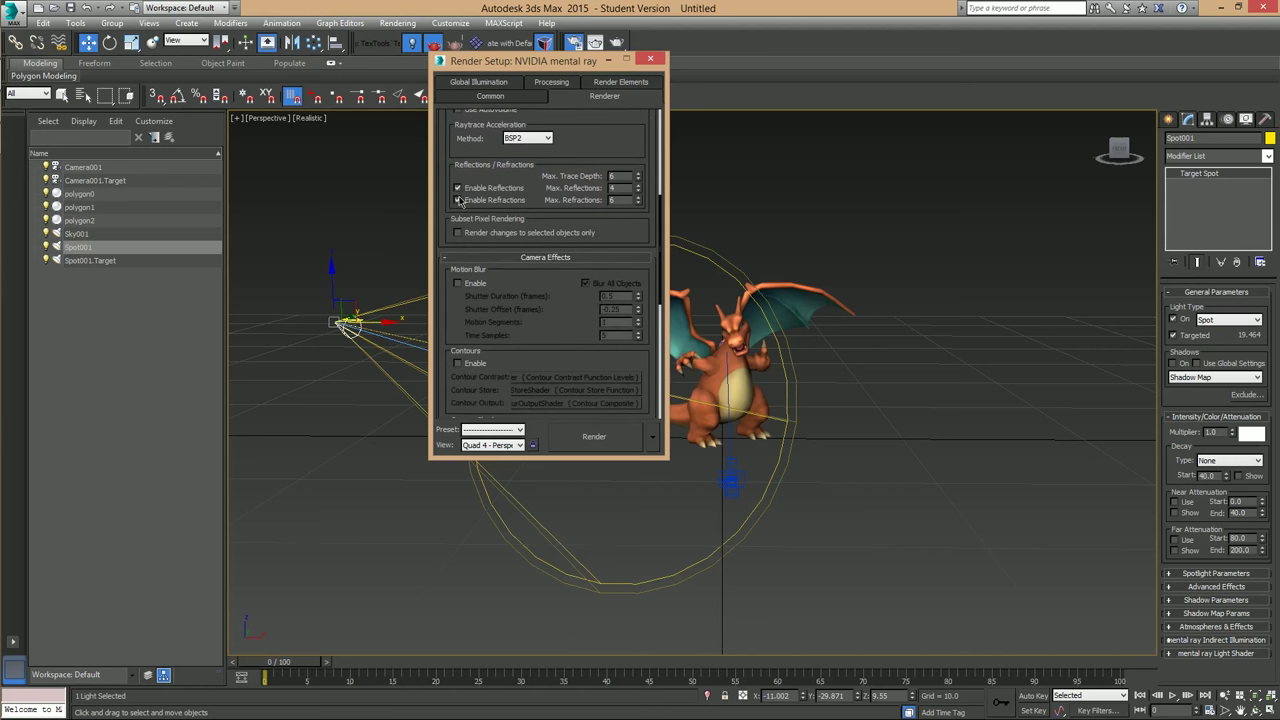
left_click(458, 200)
left_click_drag(444, 232, 463, 3)
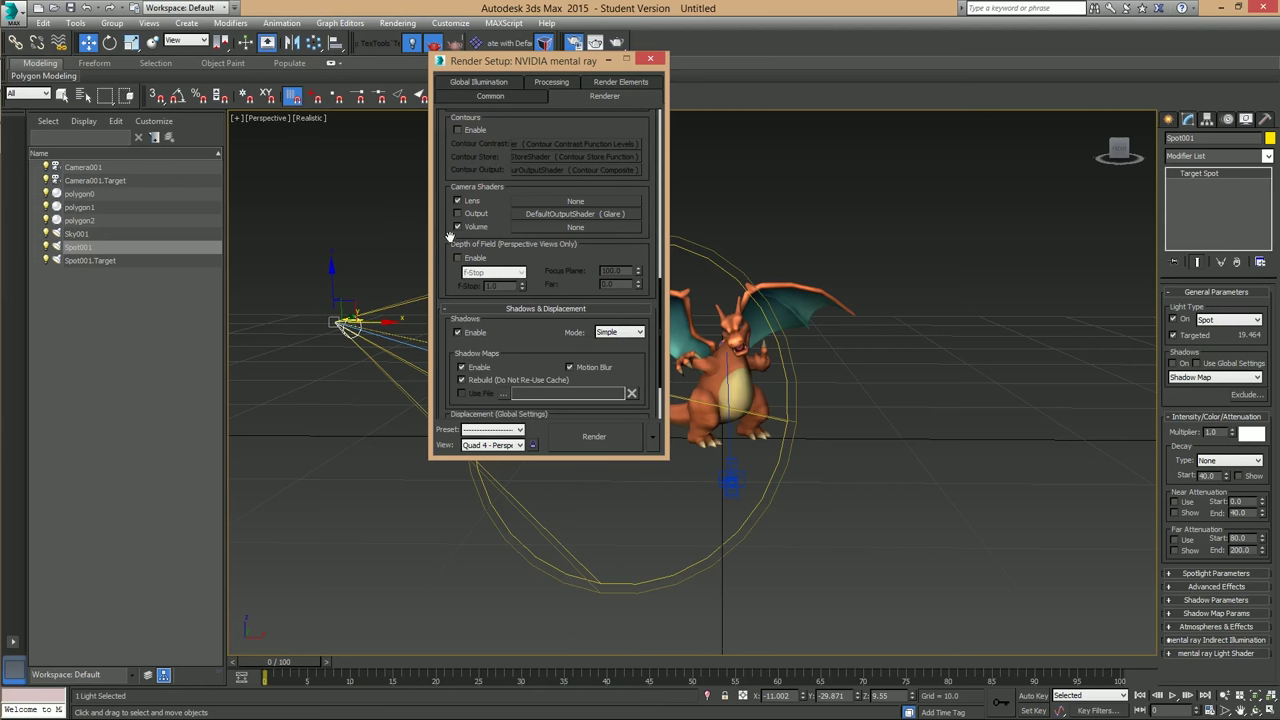
left_click_drag(447, 237, 457, 277)
left_click(606, 344)
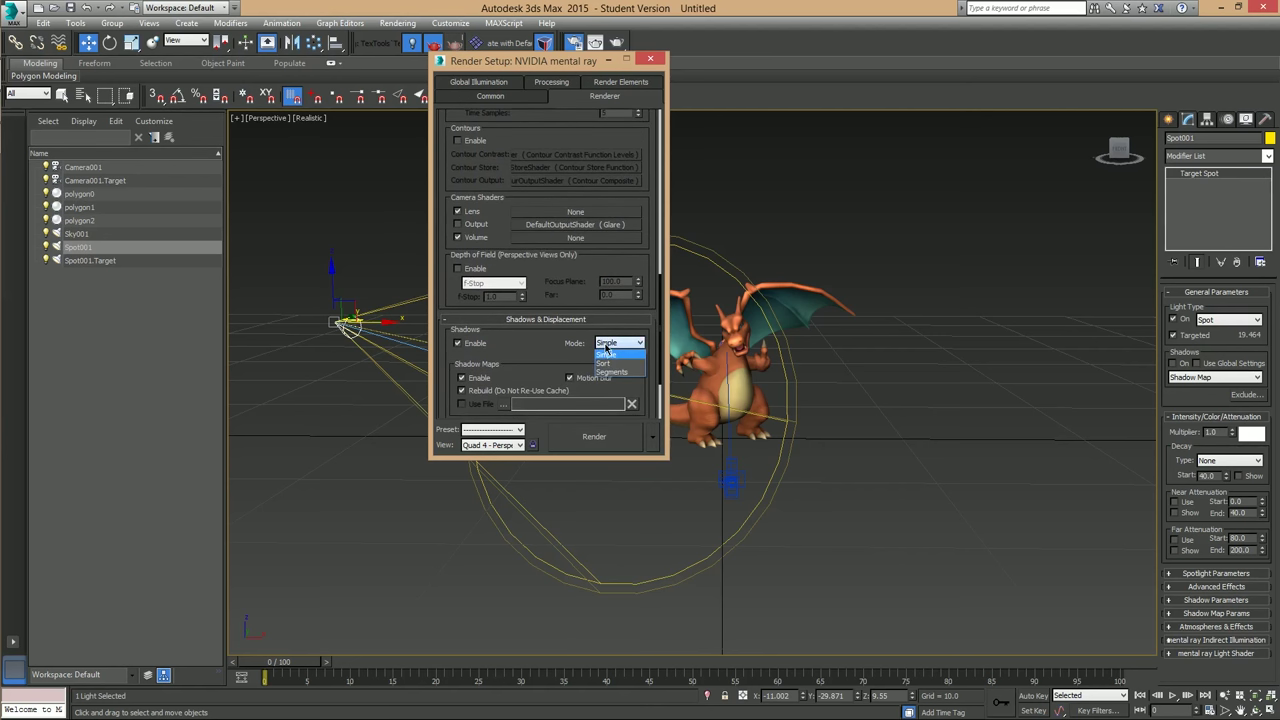
left_click(606, 354)
left_click_drag(441, 255, 443, 615)
left_click_drag(444, 274, 440, 398)
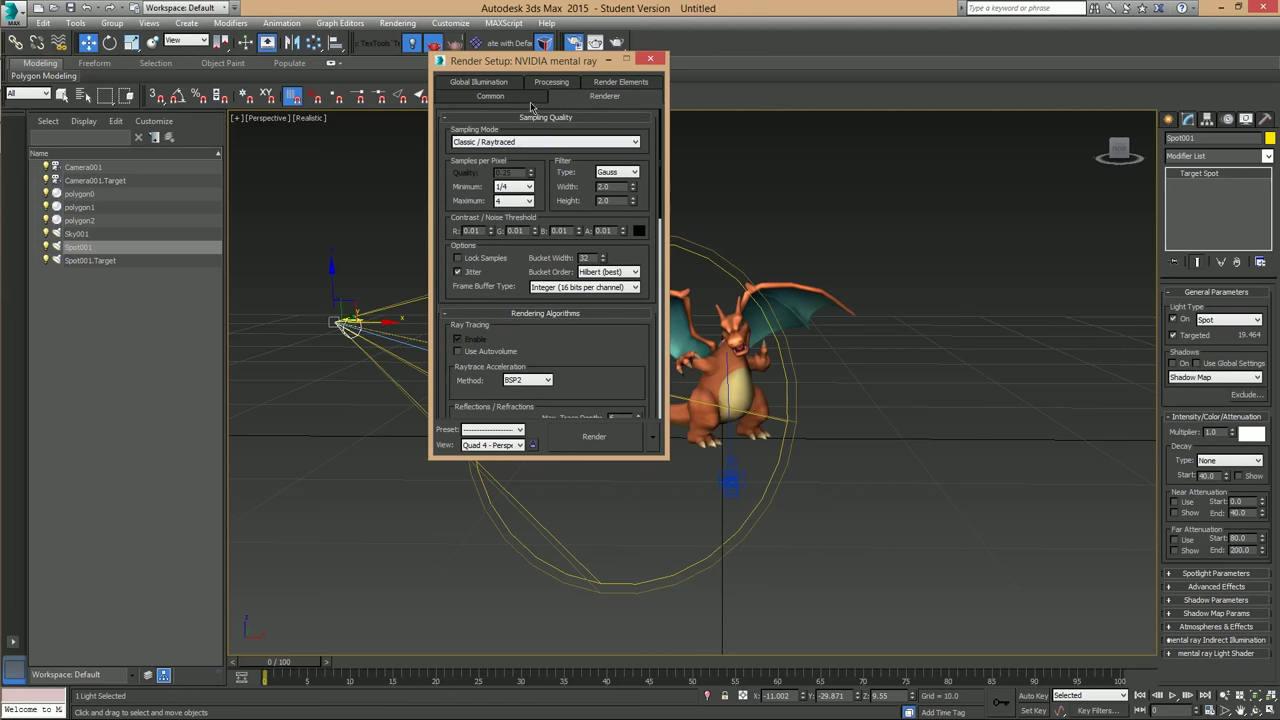
Check the render elements, translator options and final gathering settings, and close the Render Setup.
left_click(592, 83)
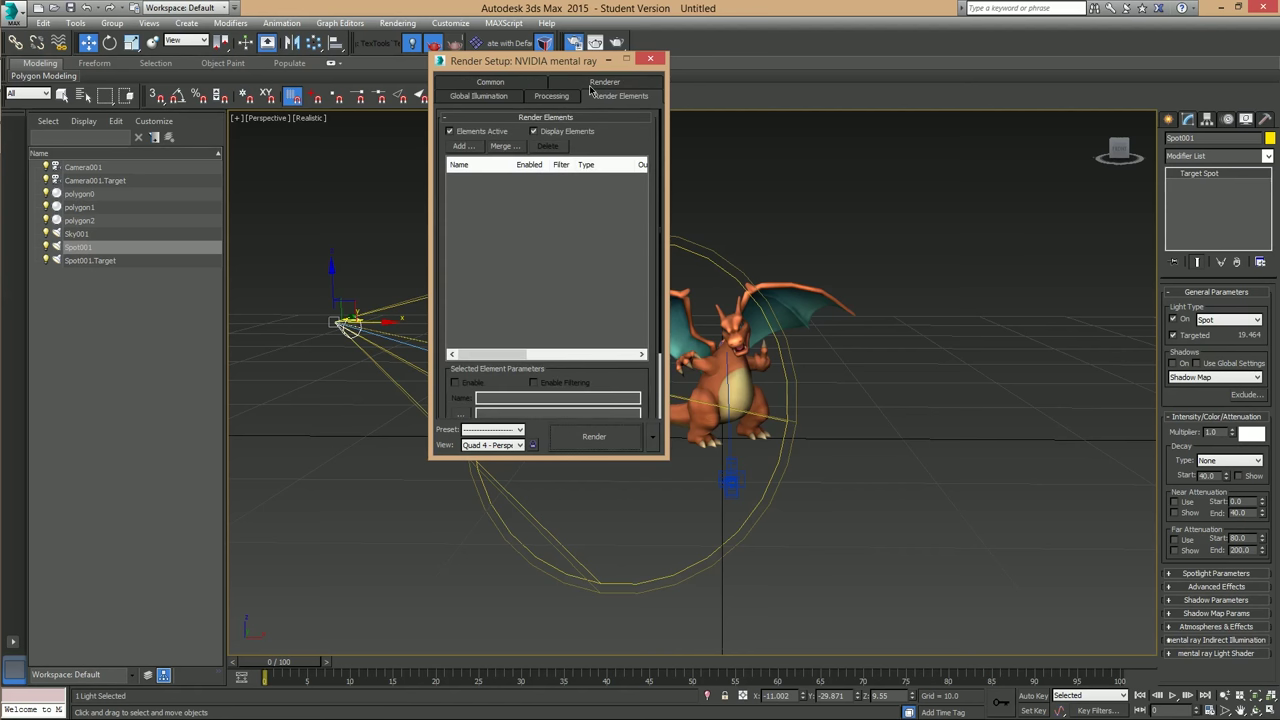
left_click(539, 100)
left_click_drag(444, 184, 466, 520)
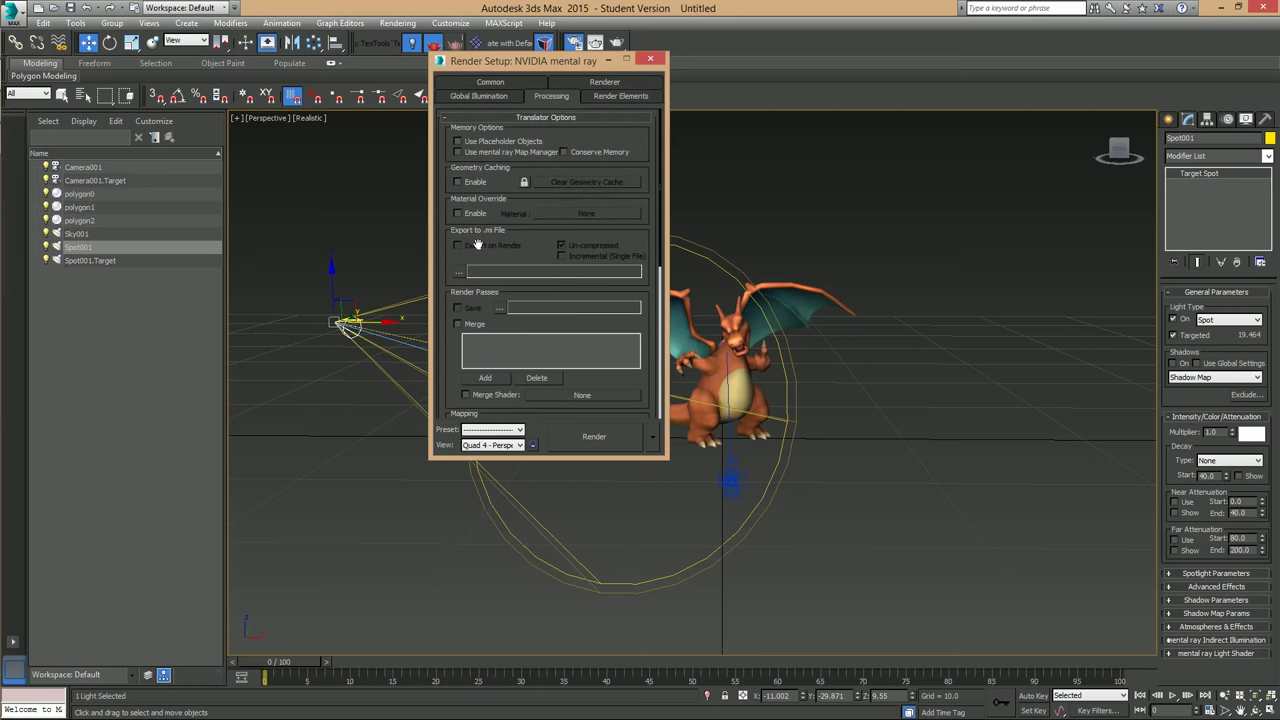
left_click(494, 98)
scroll(469, 300, "up", 8)
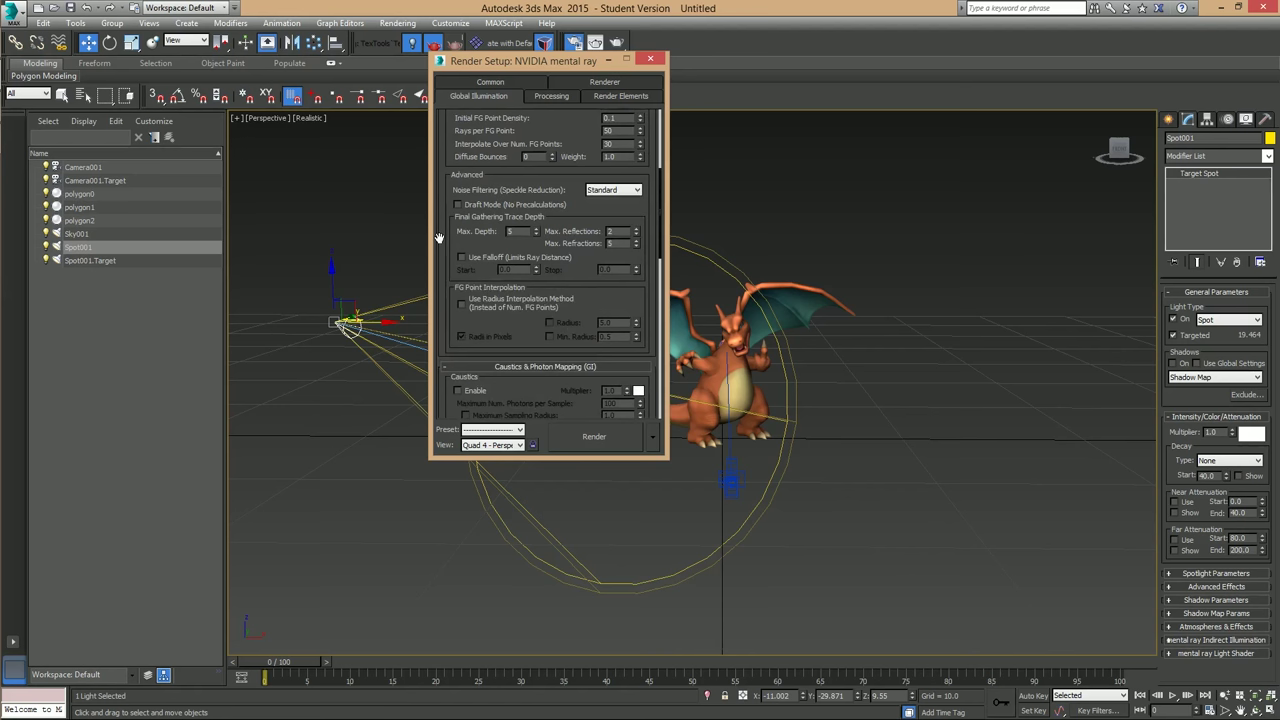
scroll(438, 236, "up", 5)
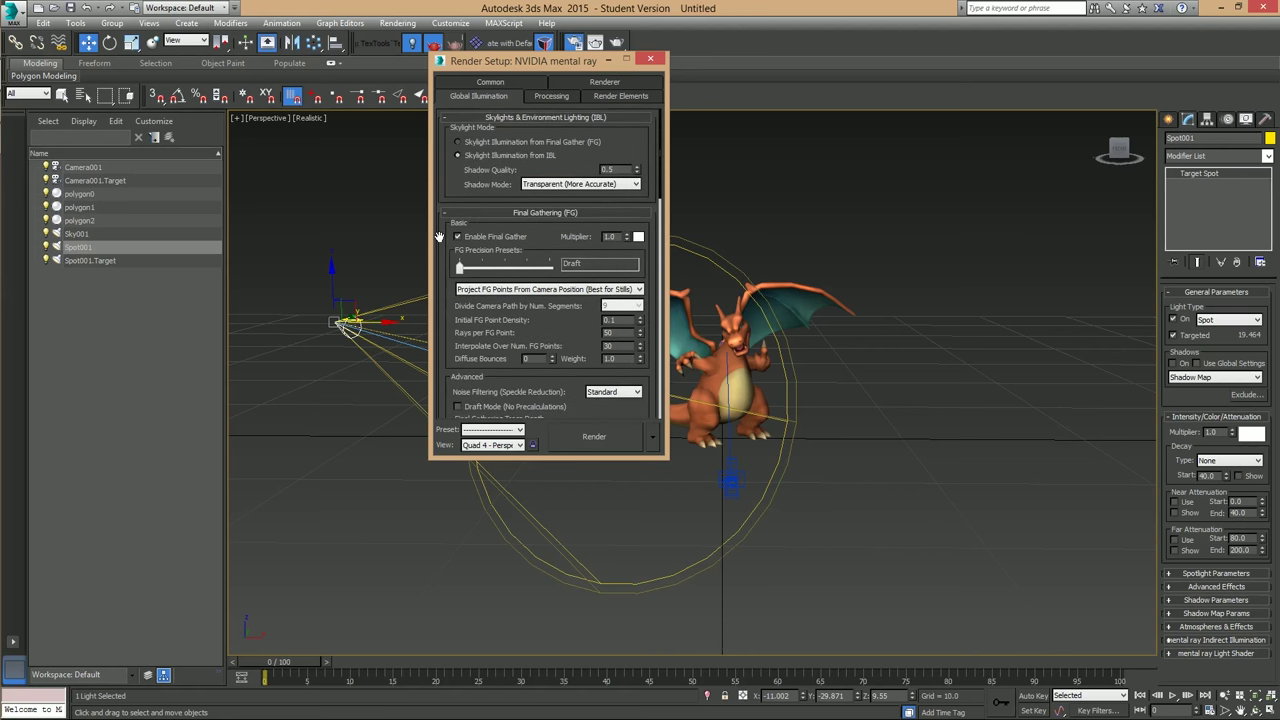
left_click(650, 61)
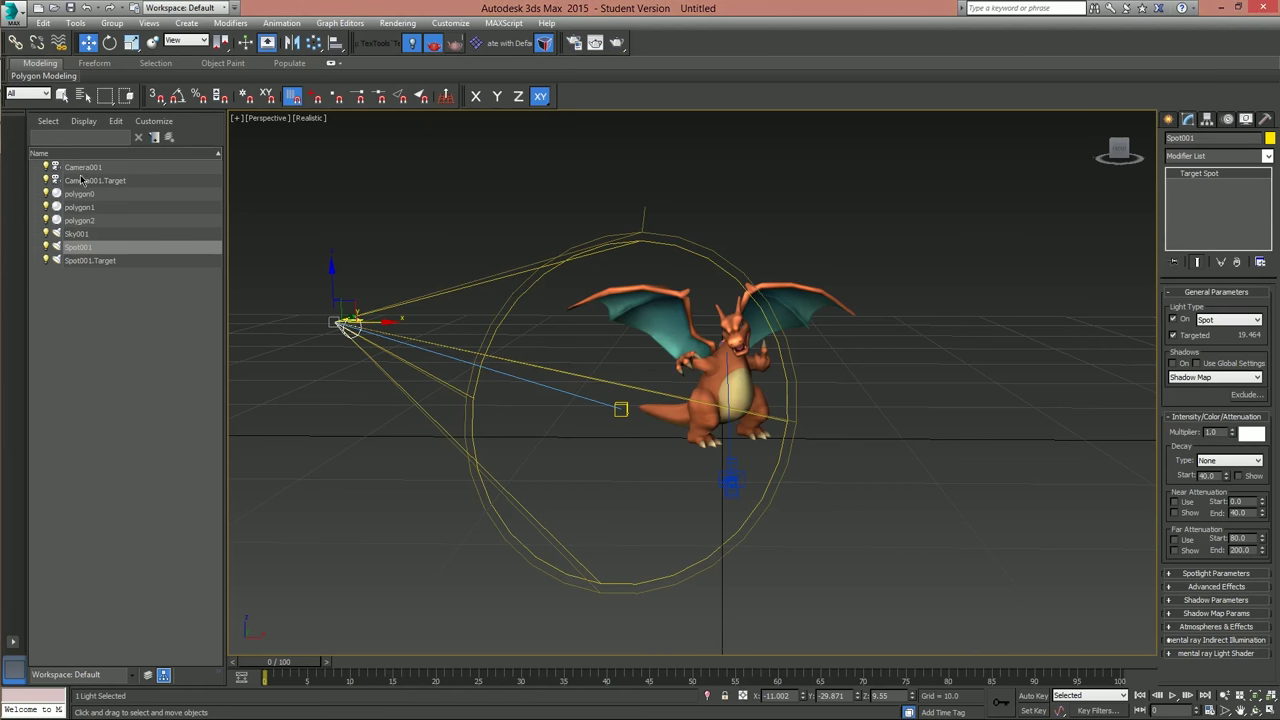
Check the skylight's parameters, and set the decay type of Spot001 to Inverse Square.
left_click(76, 234)
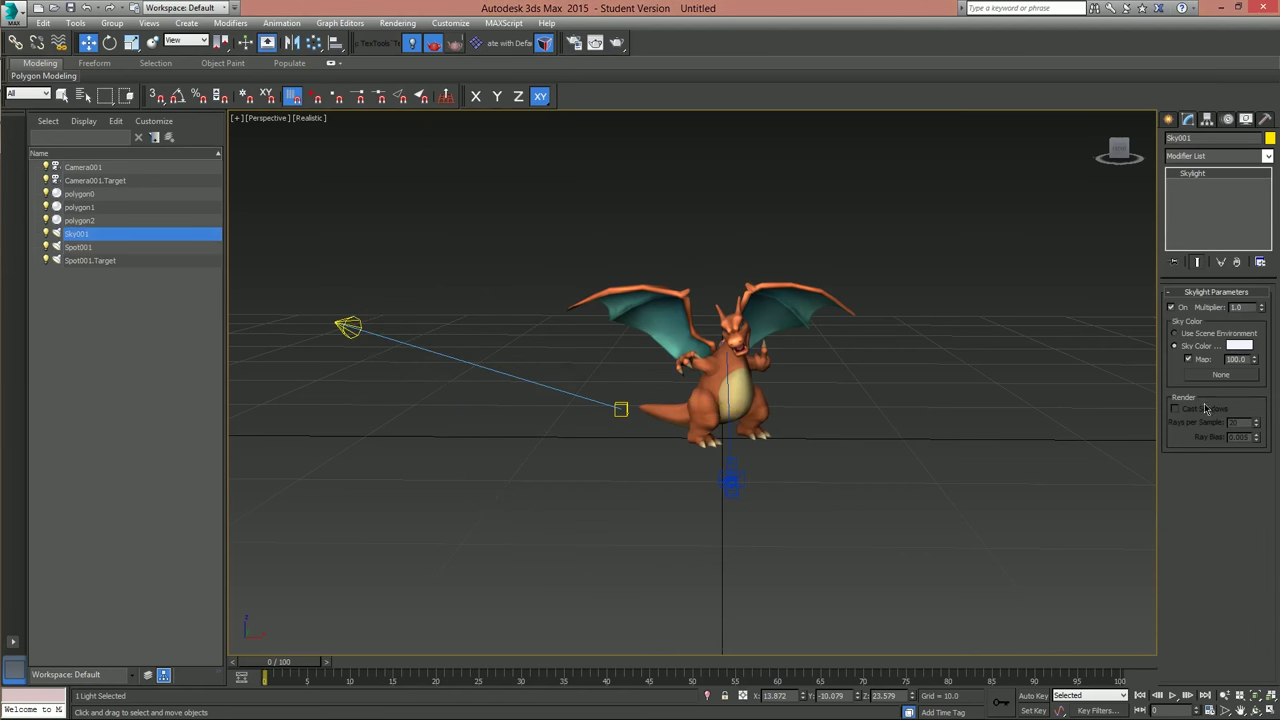
left_click(80, 247)
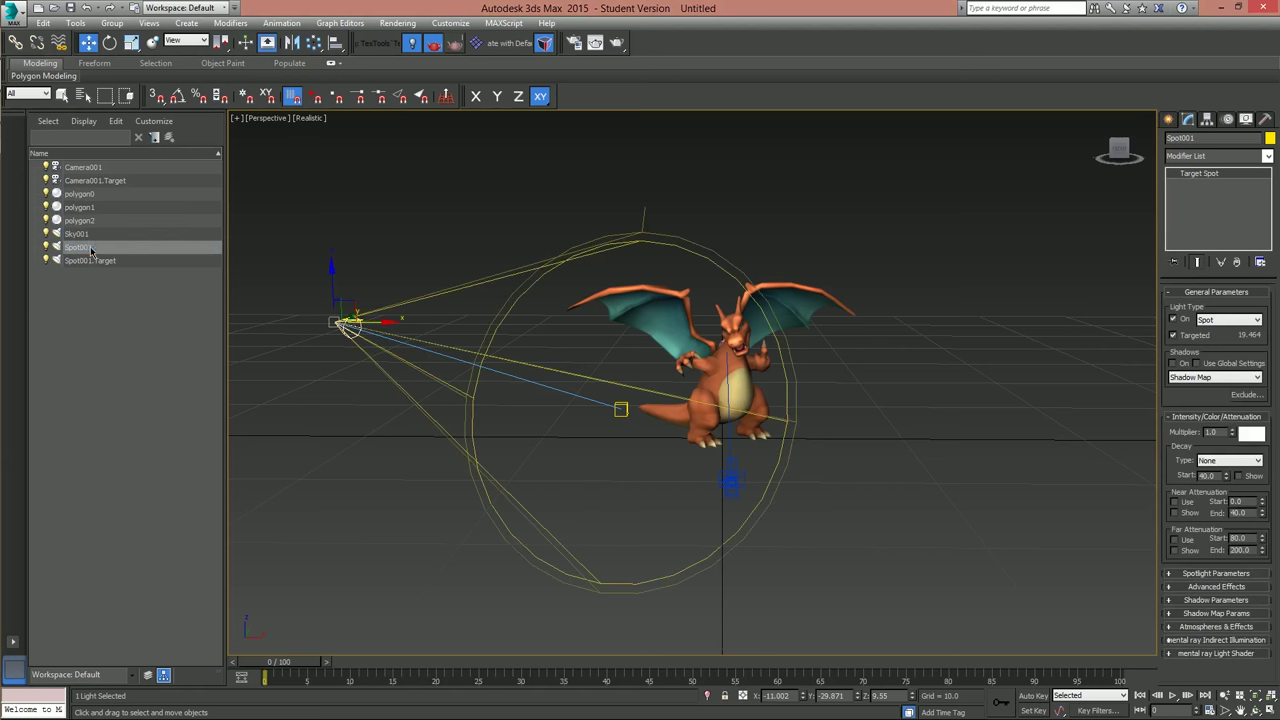
left_click(1229, 460)
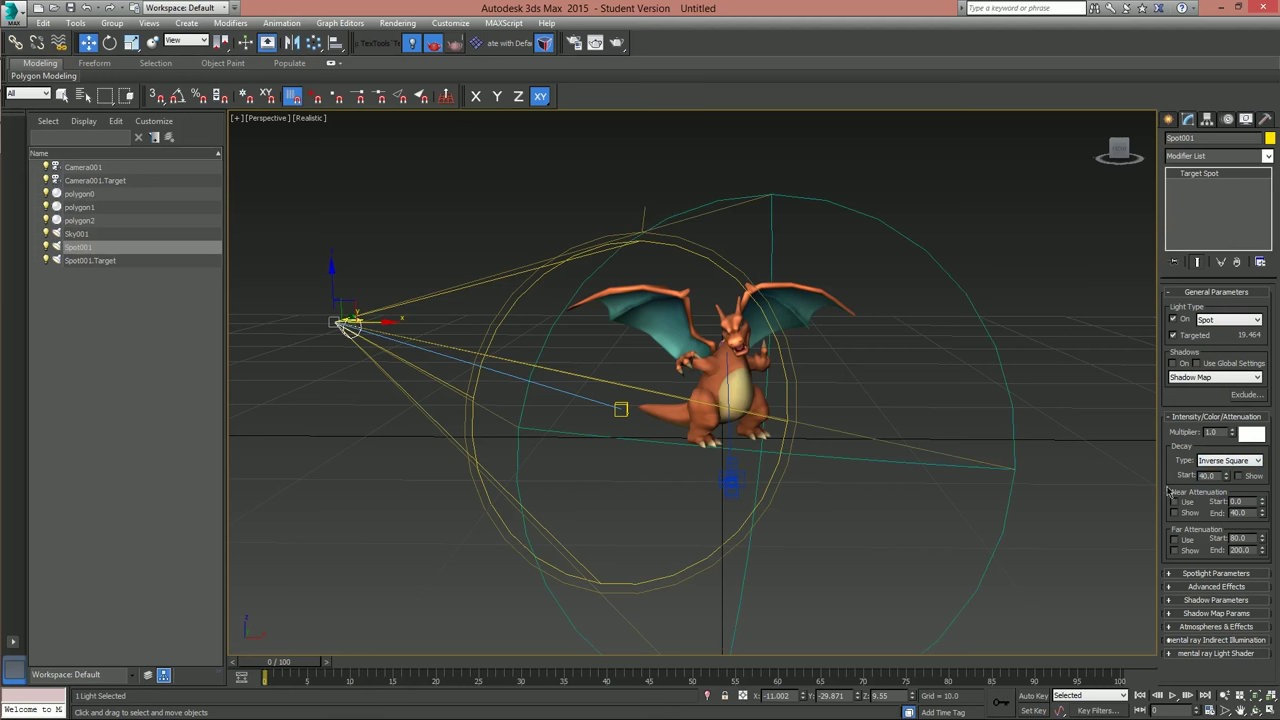
Review Spot001's spotlight cone, advanced effects, shadow, shadow map, atmosphere and mental ray indirect illumination parameters.
left_click(1205, 574)
scroll(1168, 560, "down", 3)
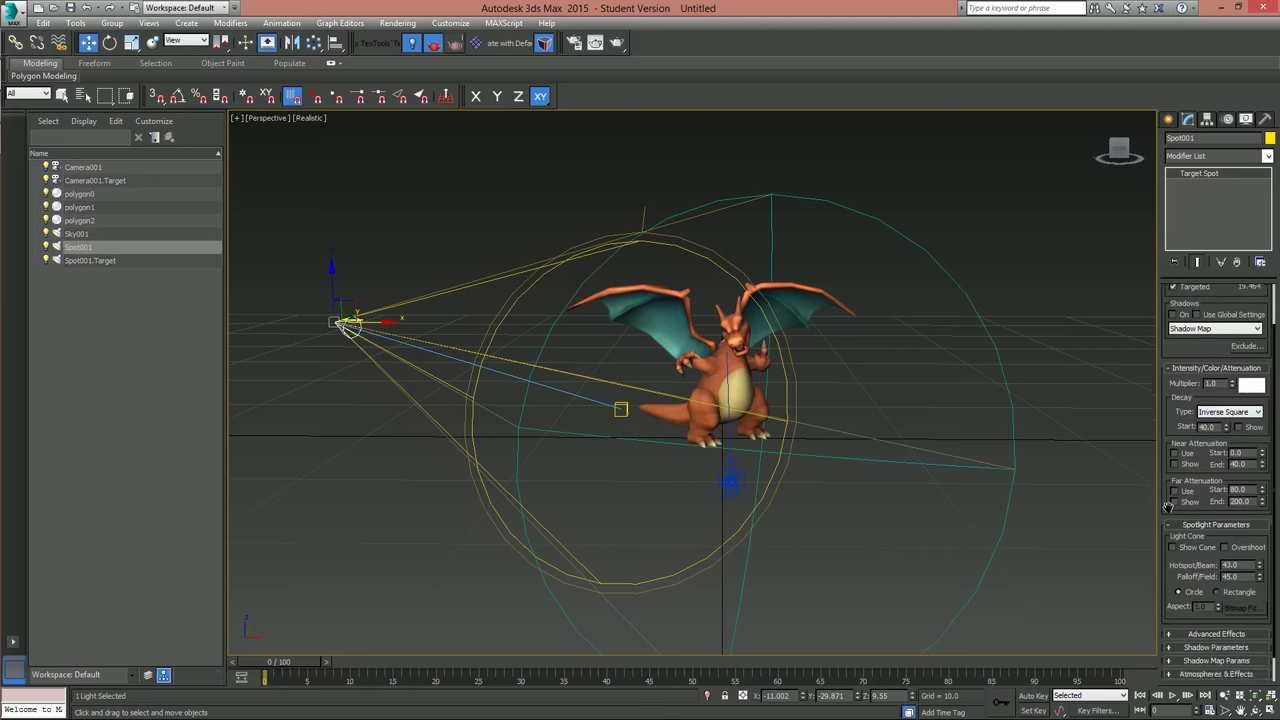
scroll(1213, 607, "down", 1)
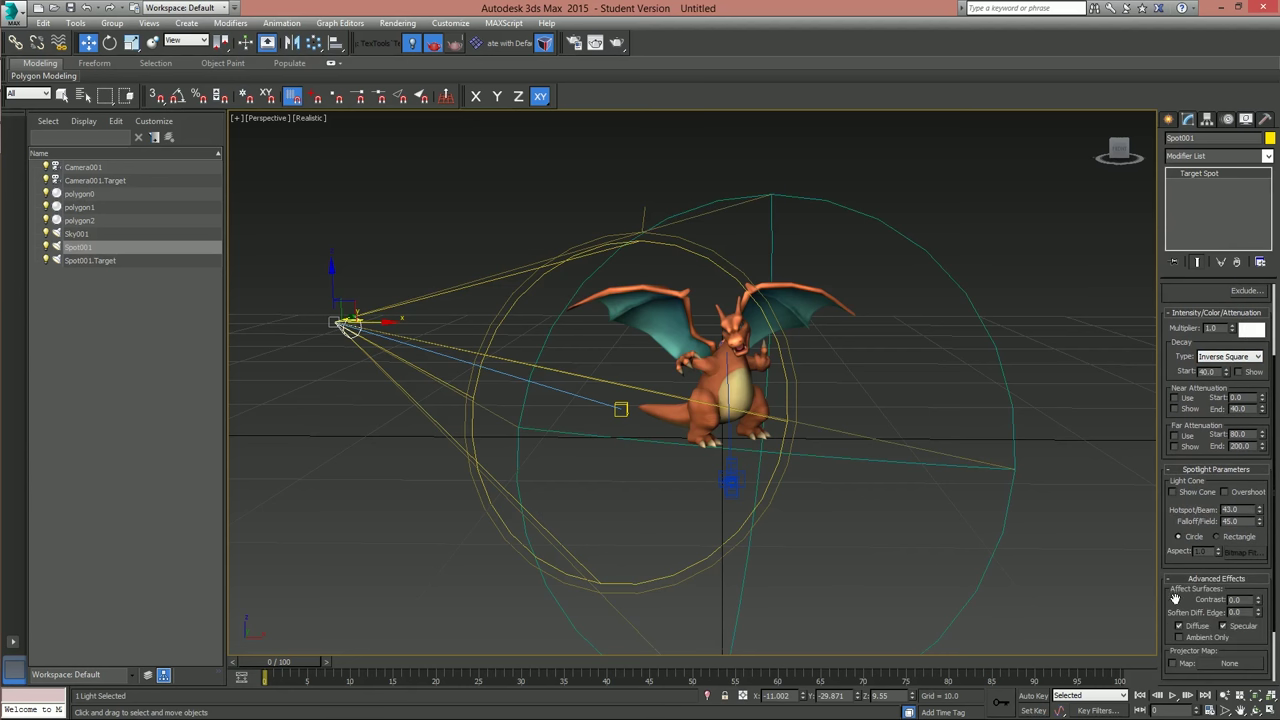
scroll(1213, 607, "down", 3)
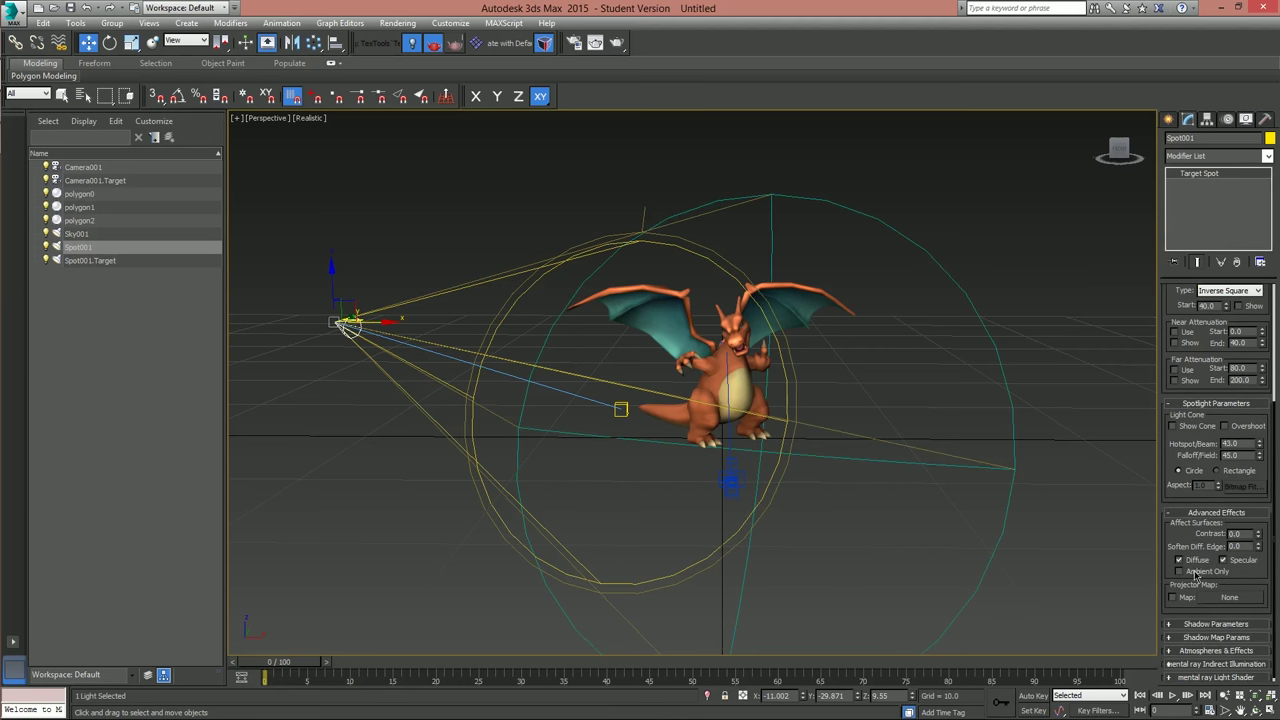
left_click(1183, 624)
scroll(1165, 580, "down", 2)
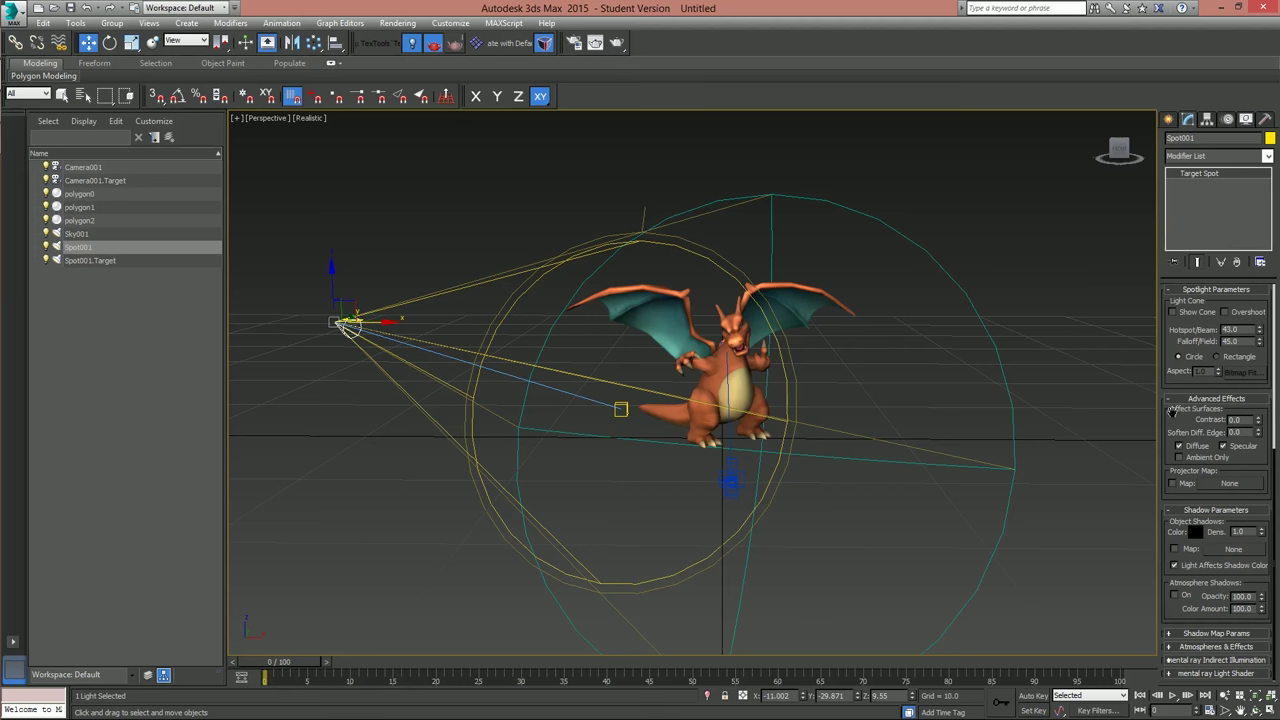
left_click(1225, 635)
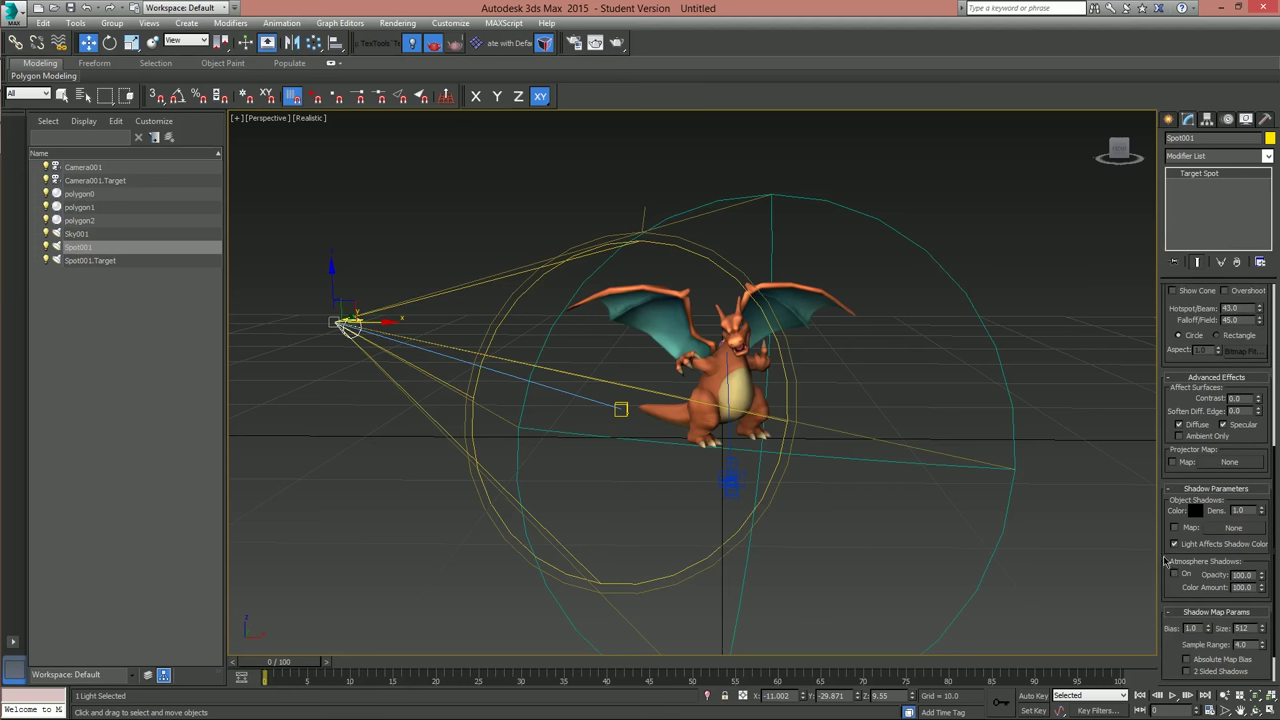
left_click(1178, 614)
left_click(1189, 648)
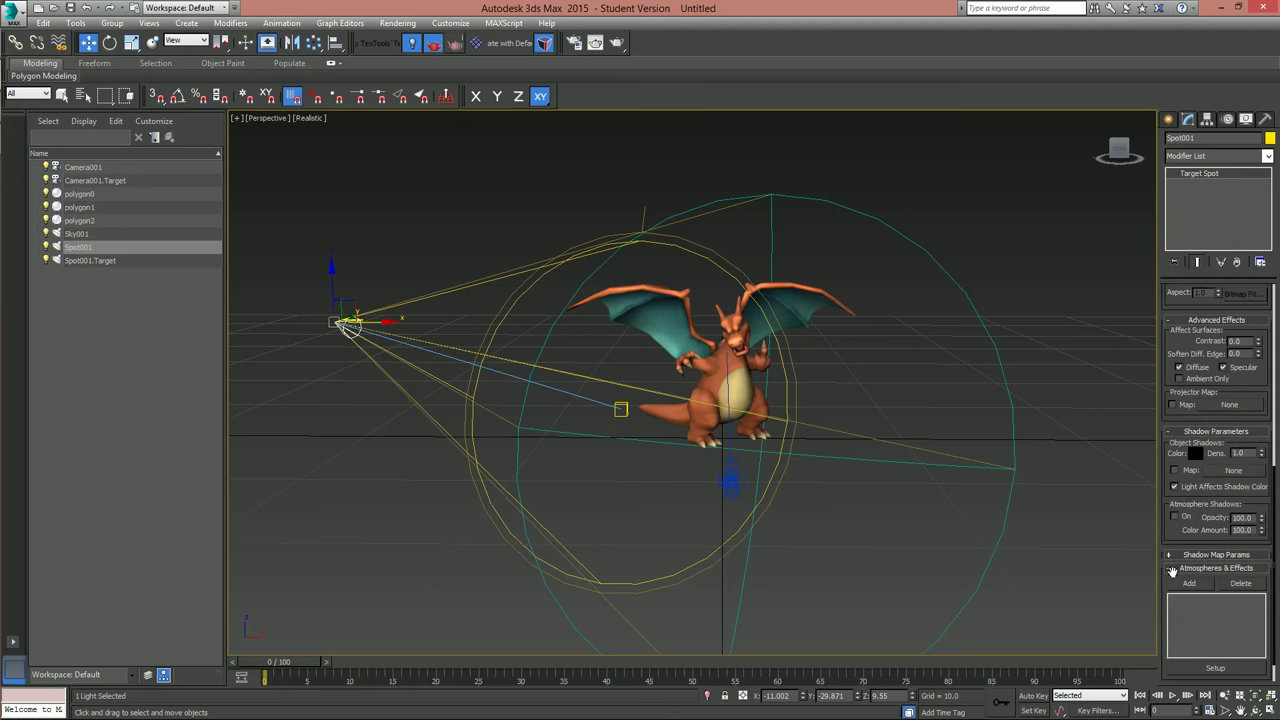
left_click(1174, 568)
left_click(1190, 660)
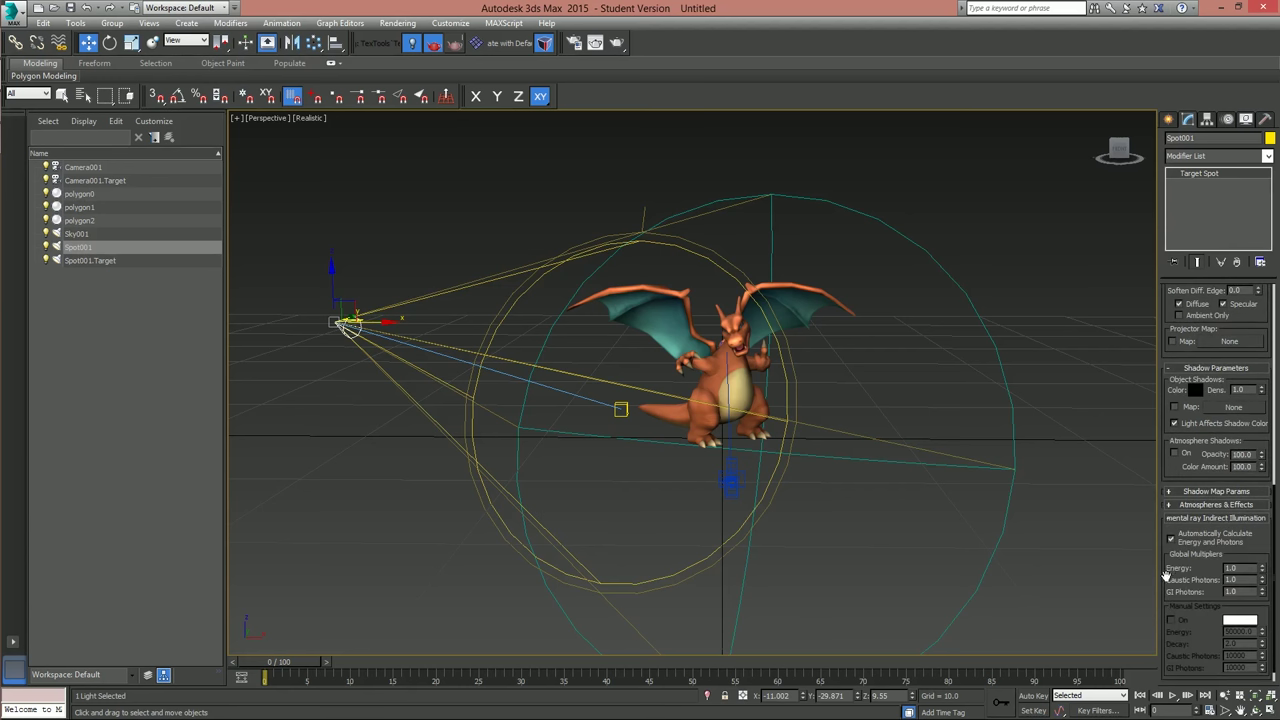
left_click(1183, 519)
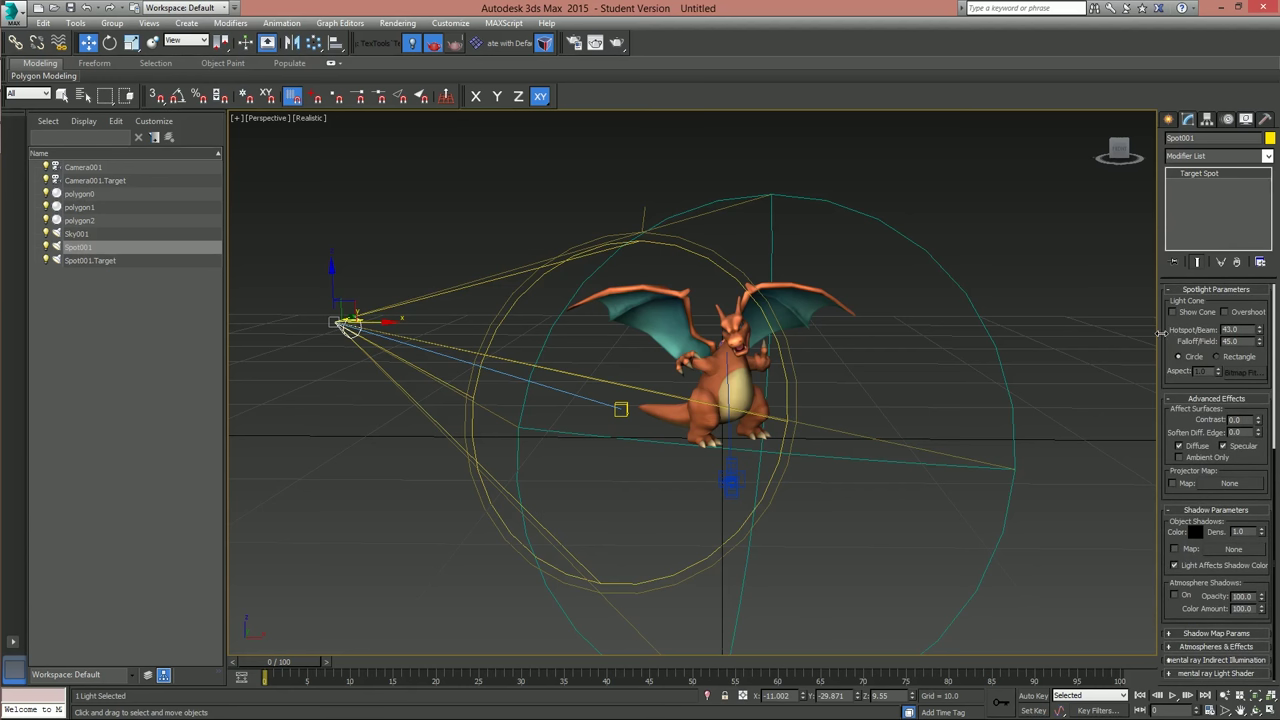
left_click_drag(1167, 347, 1176, 665)
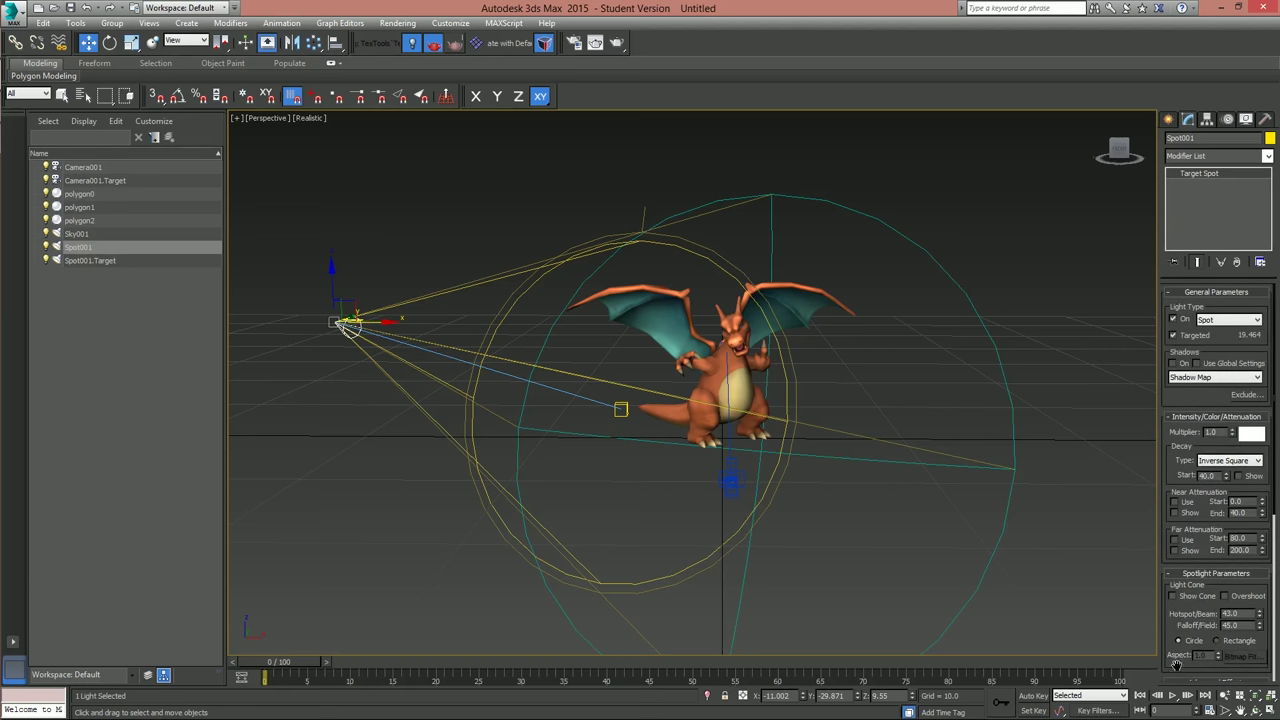
Deselect the spotlight and switch the perspective viewport to the Camera001 view.
left_click(950, 246)
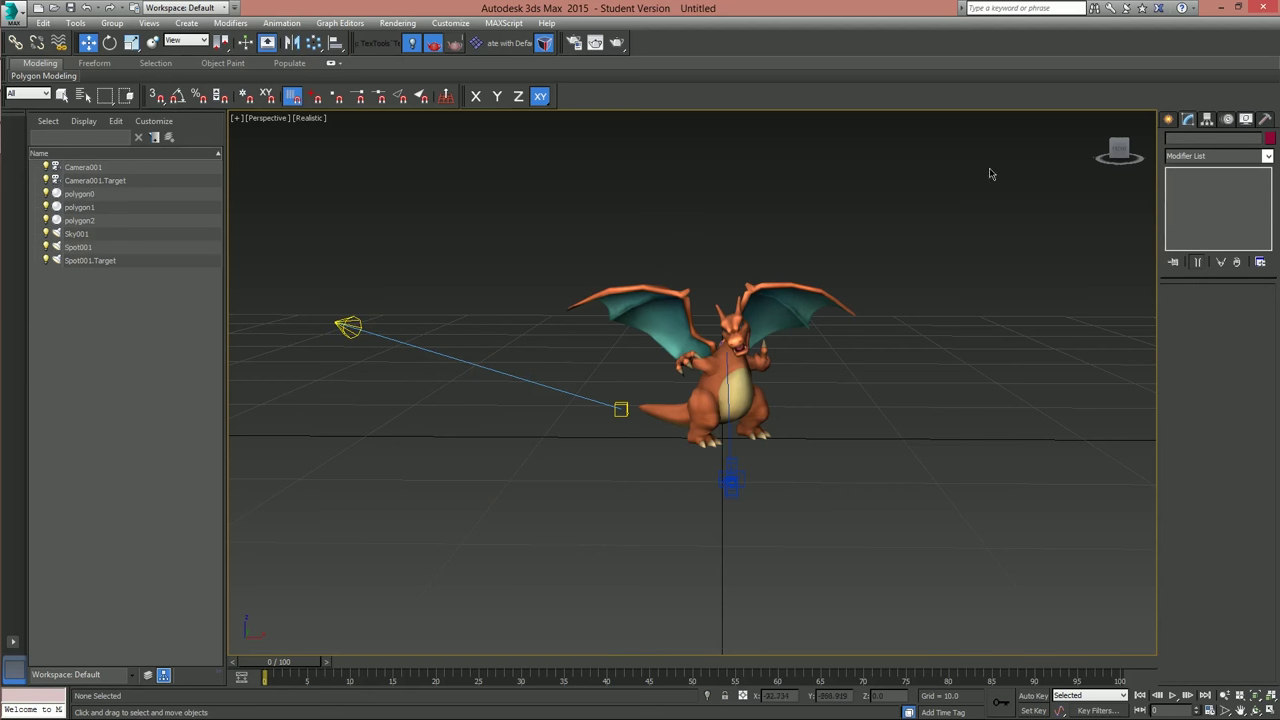
left_click(262, 118)
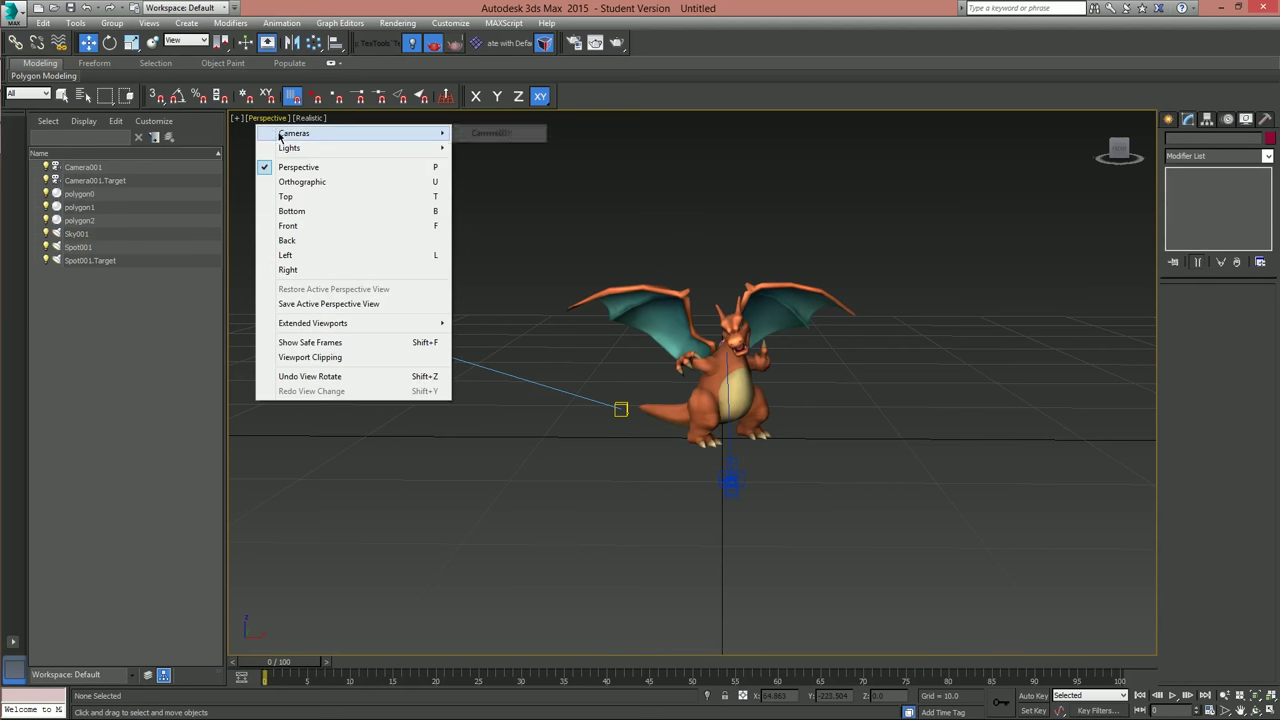
mouse_move(280, 137)
left_click(485, 133)
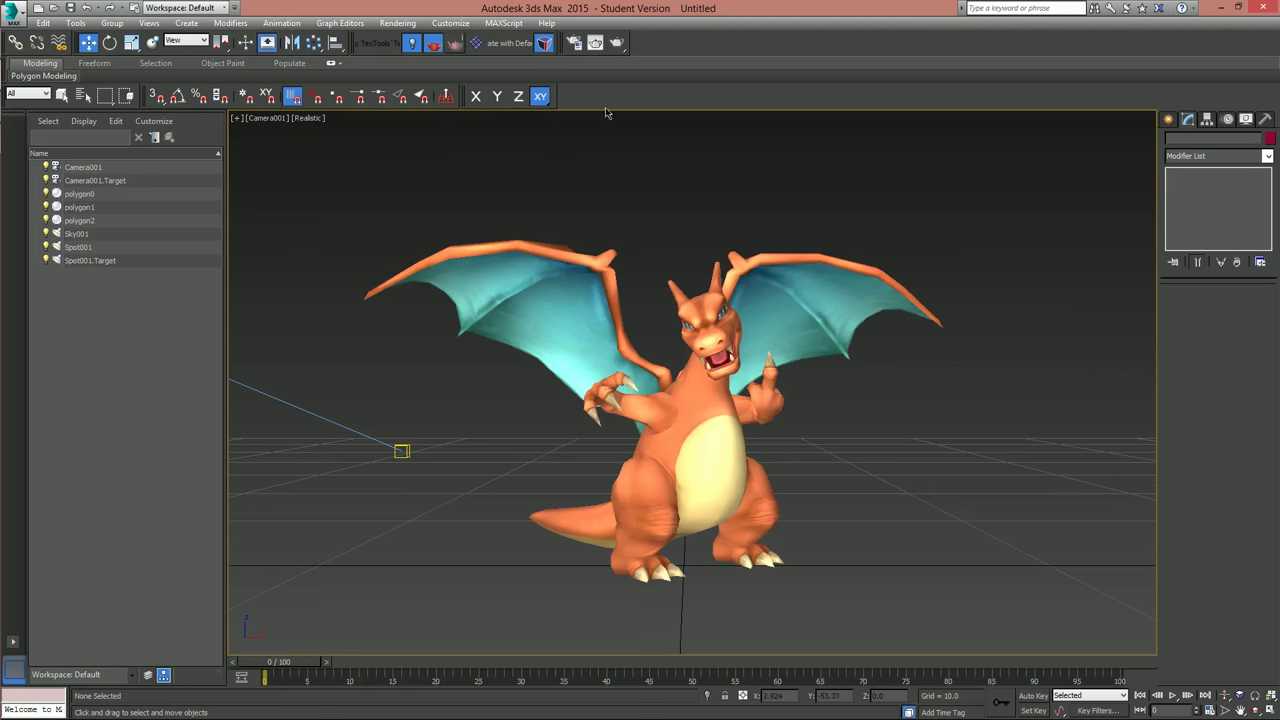
Try multipliers of 0.5 and 1.5 on Spot001, restore the multiplier to 1, and deselect the light.
left_click(93, 248)
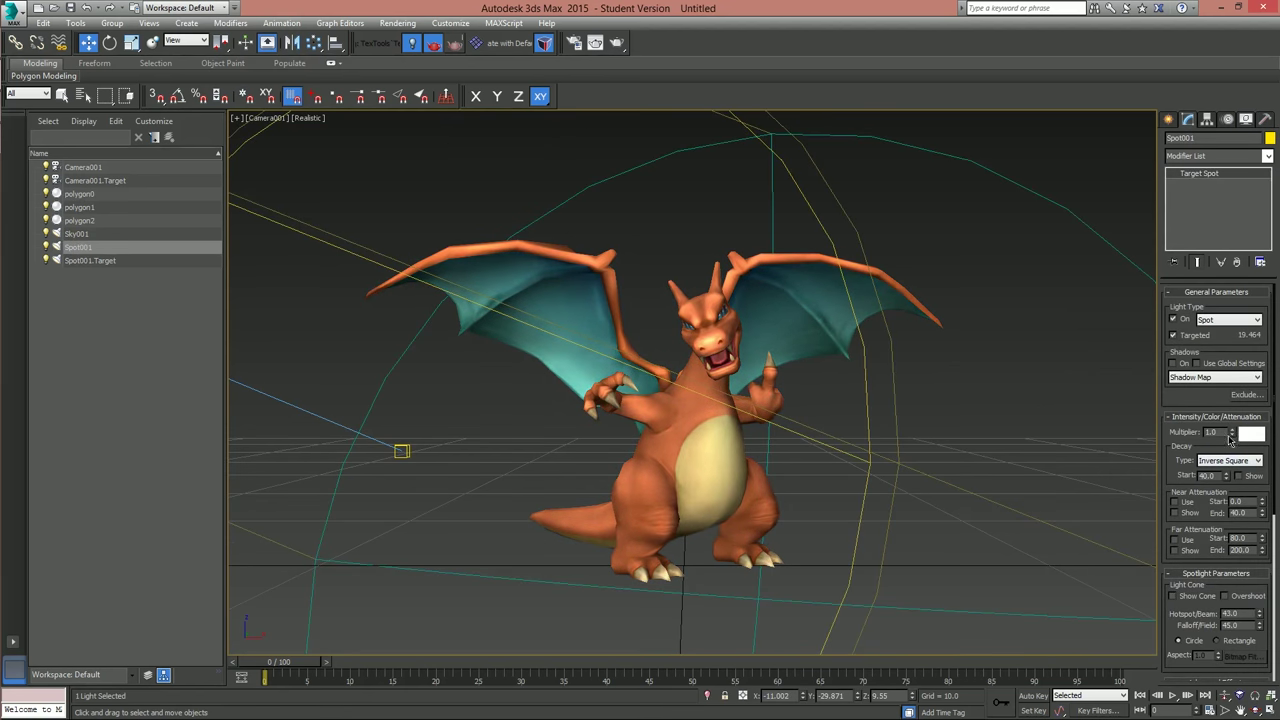
double_click(1213, 432)
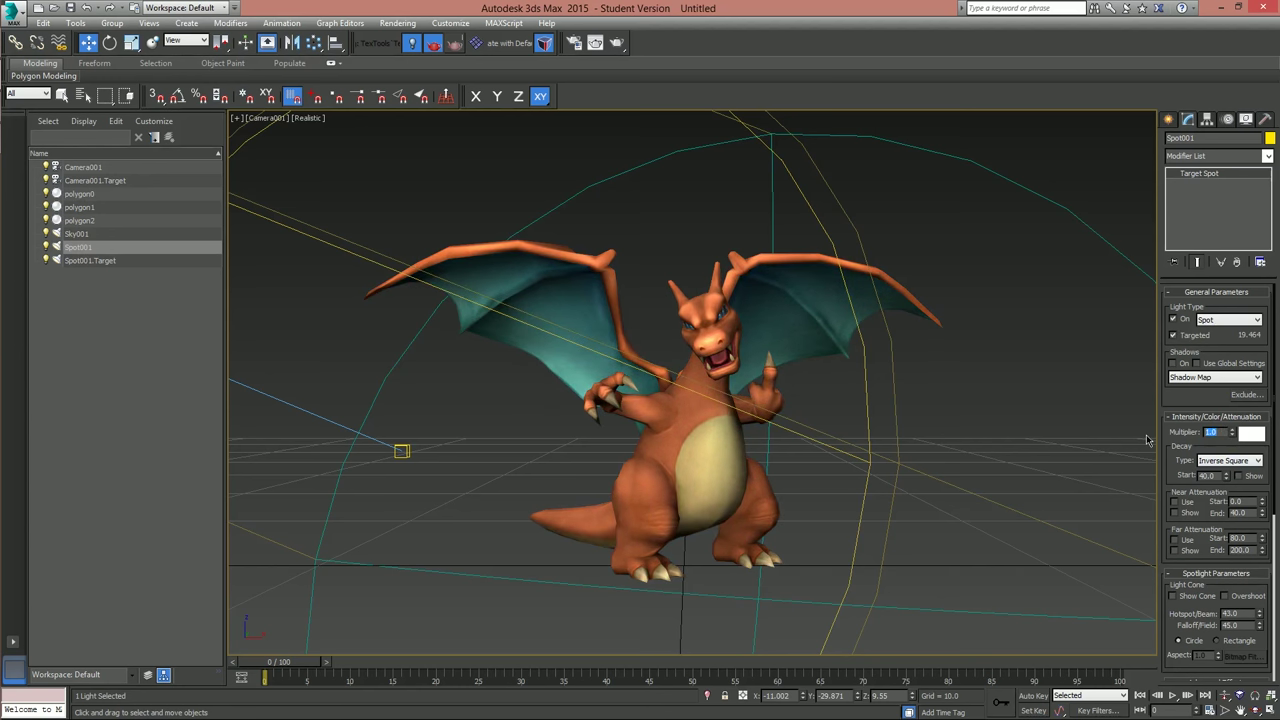
type("0.5")
key("Return")
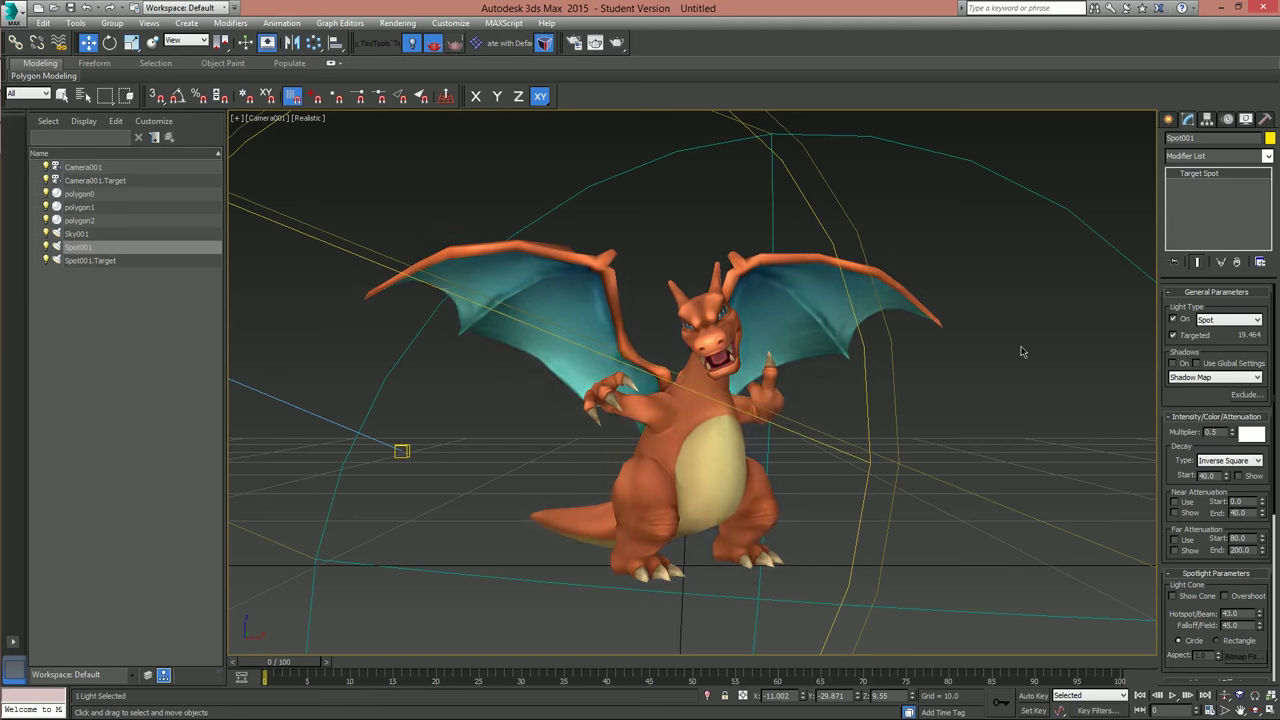
left_click_drag(1223, 433, 1171, 432)
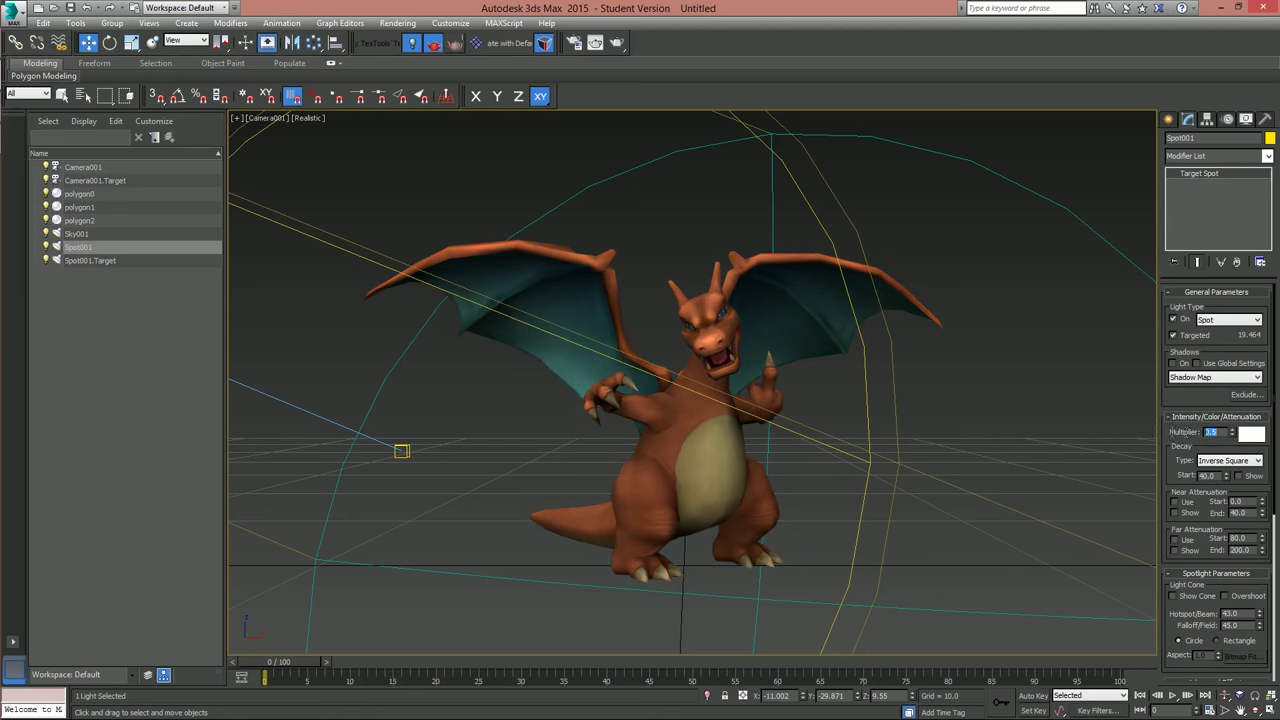
type("1")
key("Return")
left_click(957, 286)
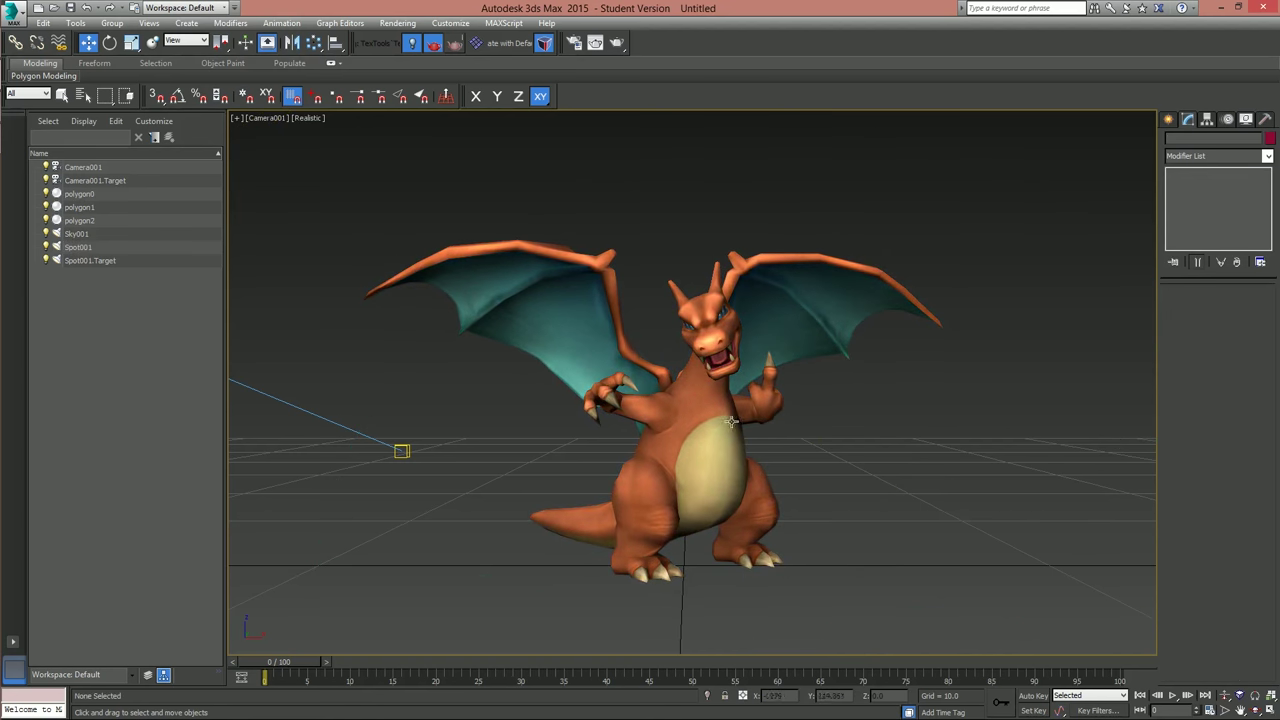
Render the Camera001 view and move the rendered frame window so the whole image is in view.
left_click(619, 44)
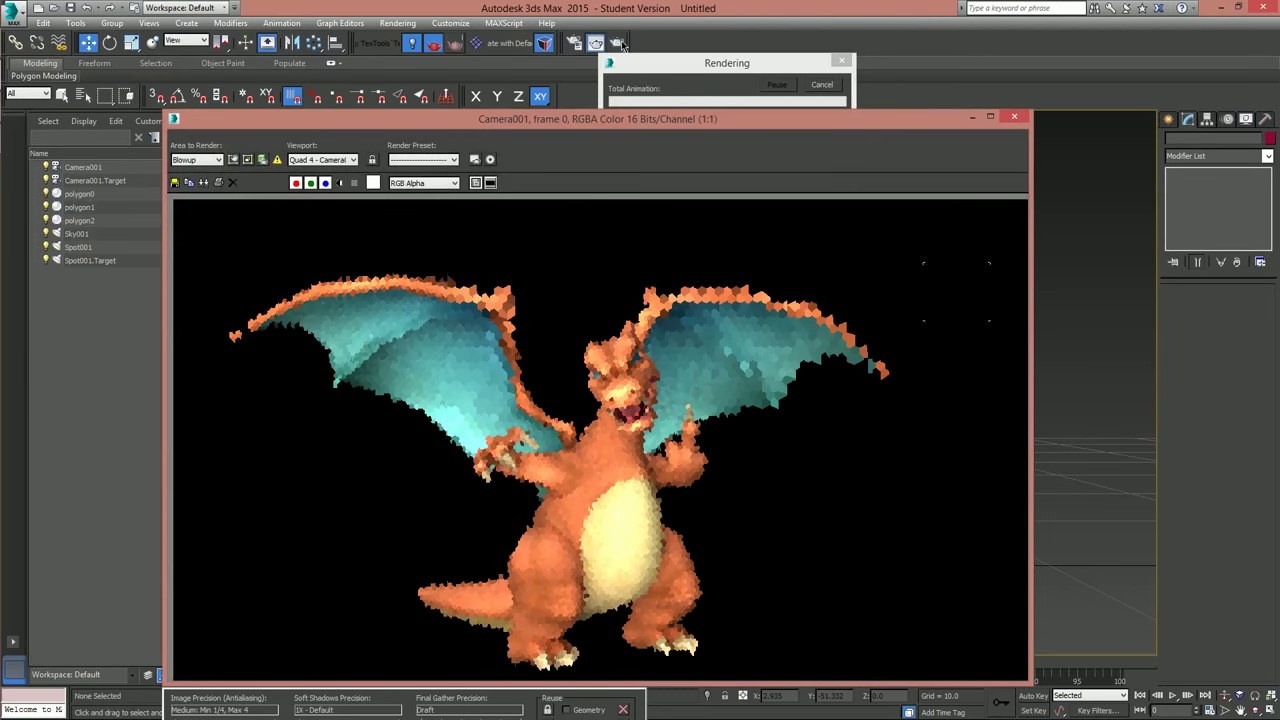
left_click_drag(706, 122, 716, 38)
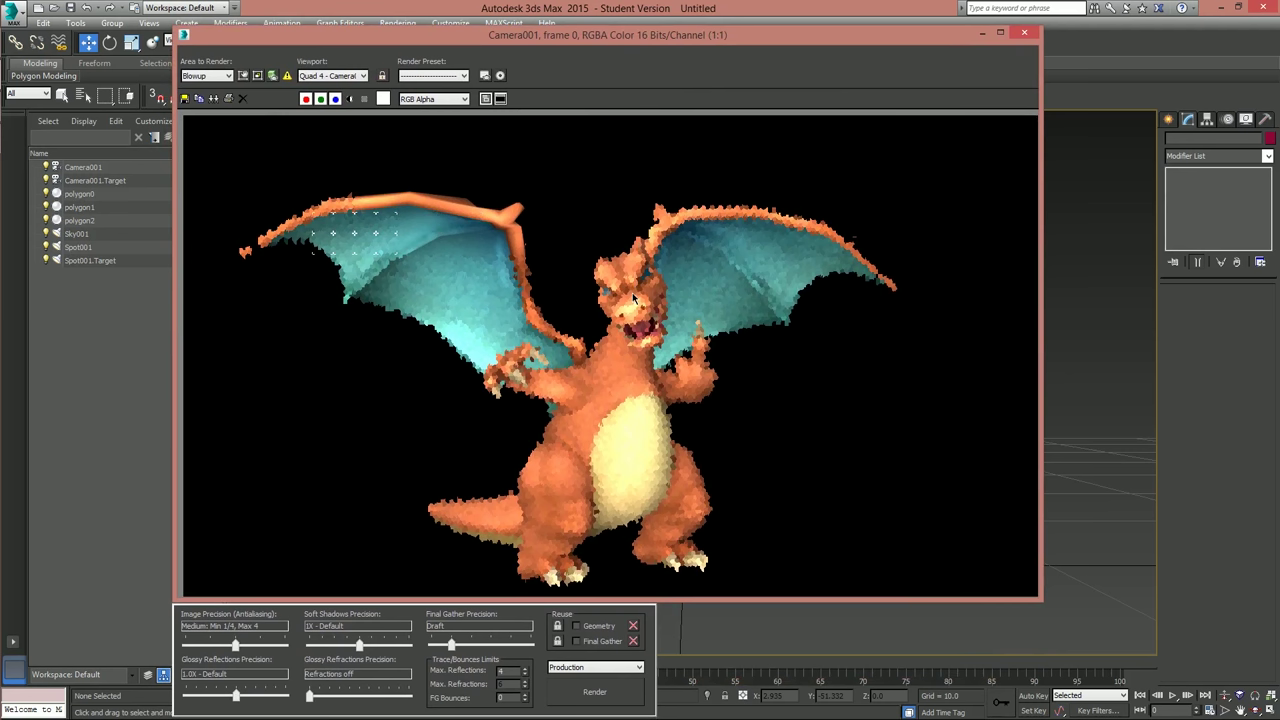
left_click_drag(476, 40, 477, 34)
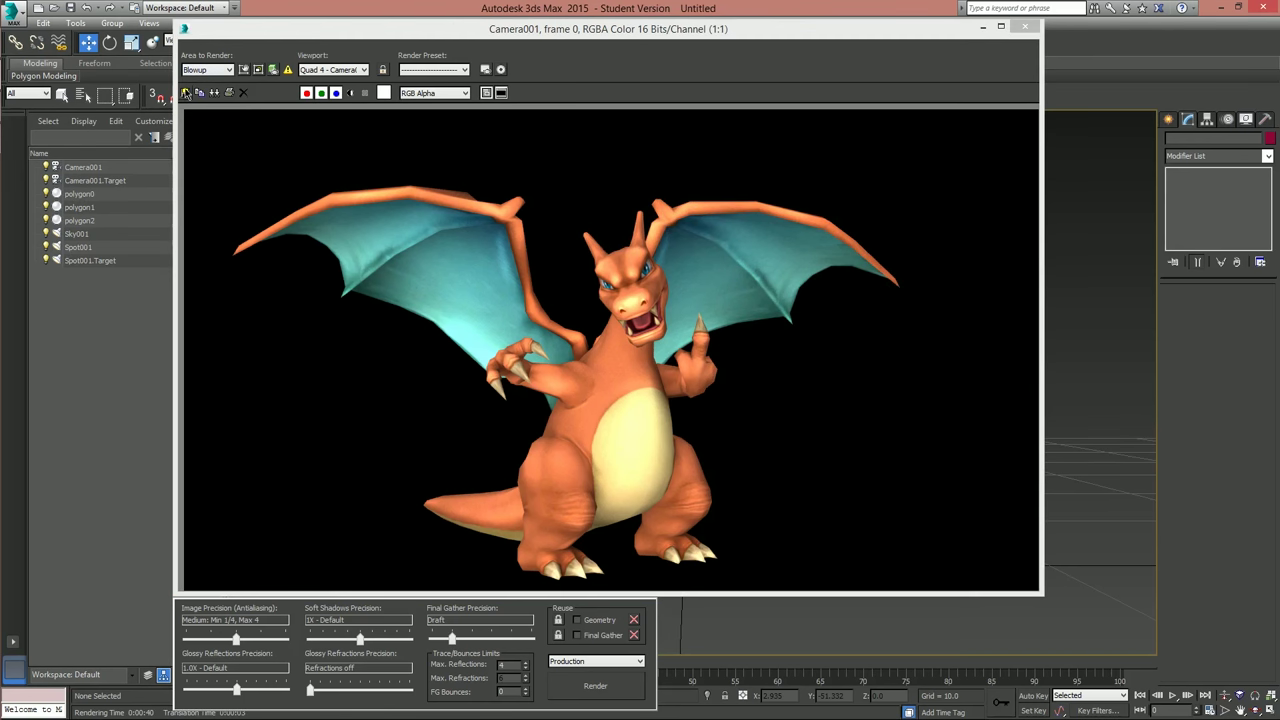
Save the rendered image to the Desktop as Pose1RenderNorm.png, using RGB 48 bit with an alpha channel.
left_click(185, 92)
left_click(214, 170)
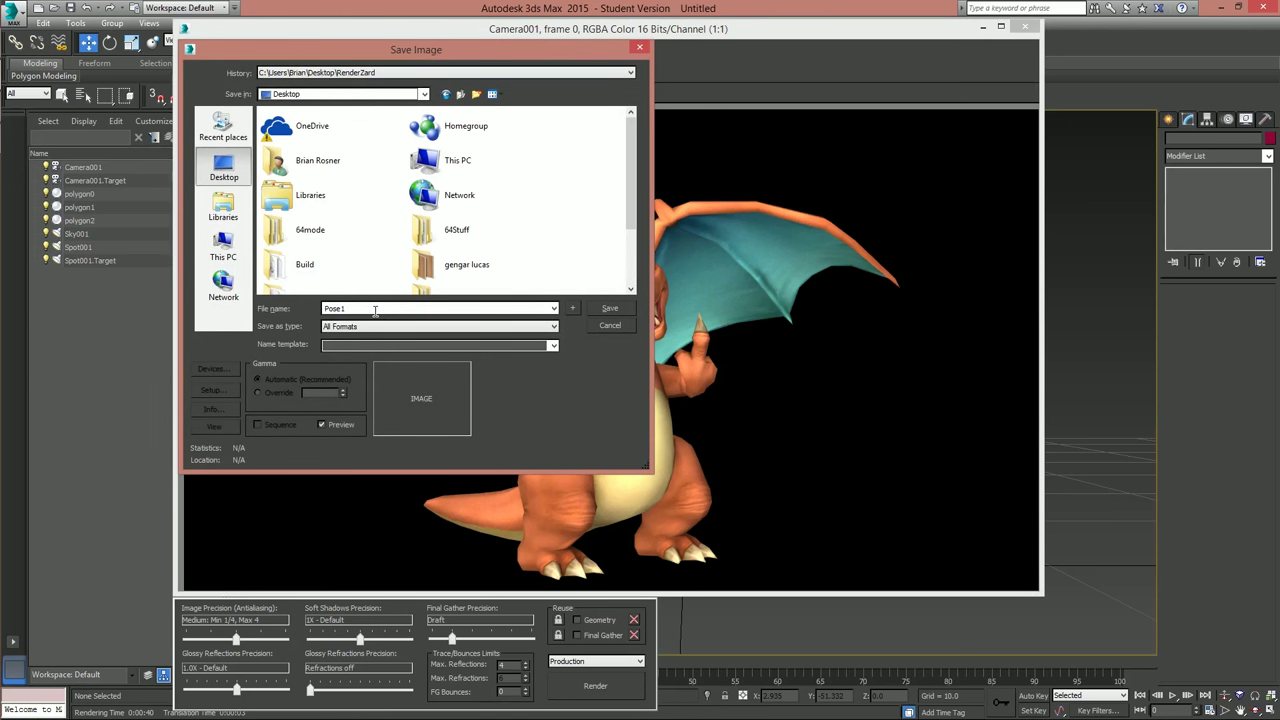
type("Pose1RenderNorm.png")
key("Return")
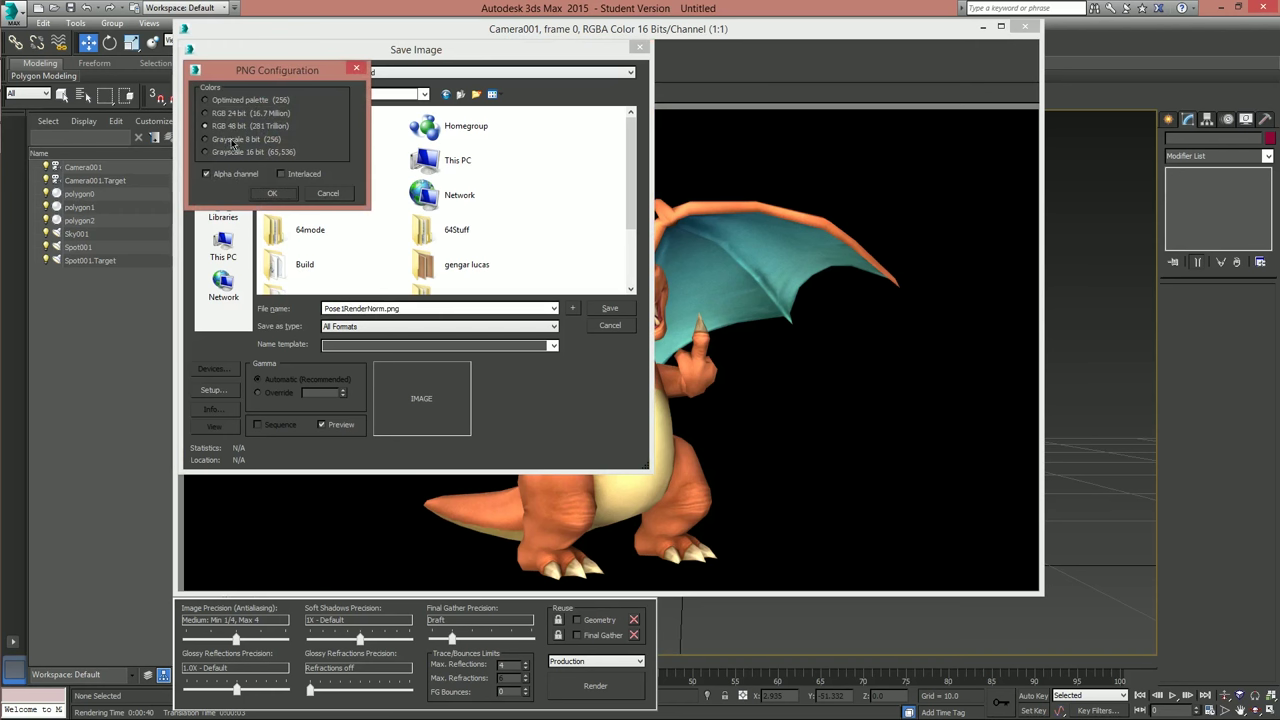
left_click(271, 193)
Switch to File Explorer and open the fighter folder within Brawl Files in Documents.
key("alt+Tab")
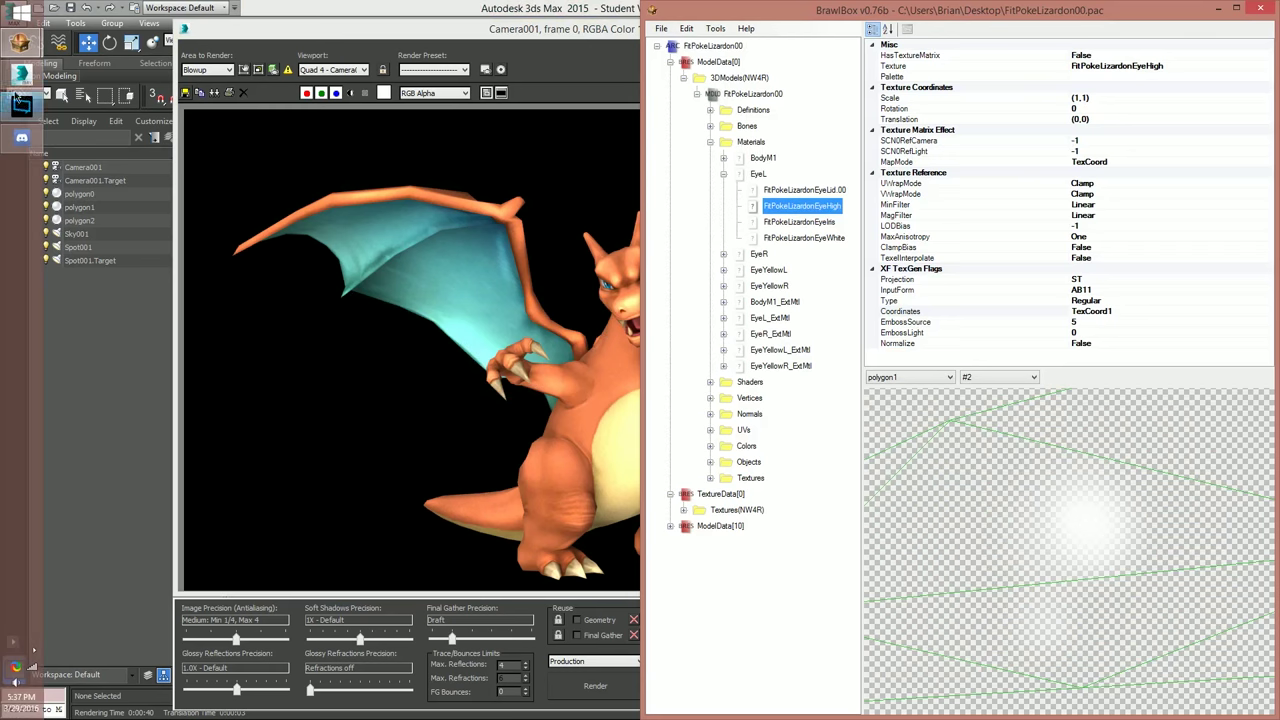
key("super")
left_click(207, 264)
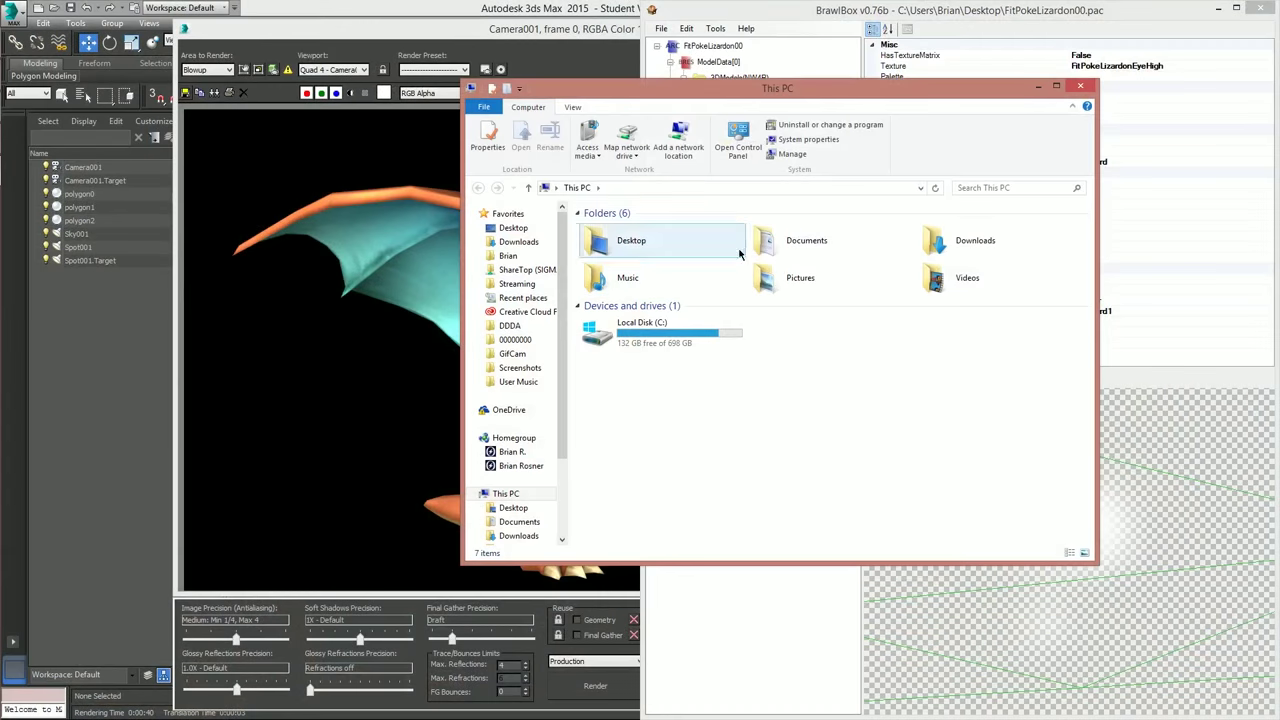
double_click(778, 243)
left_click(617, 287)
key("Down")
key("Down")
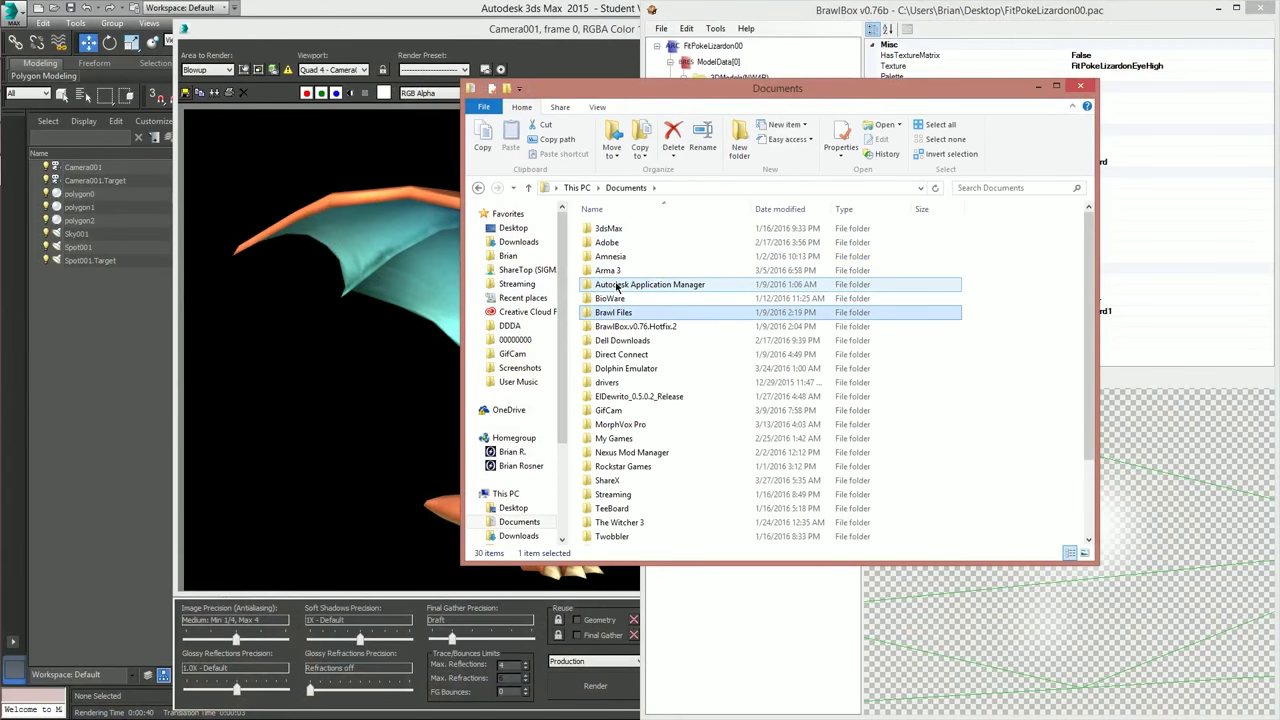
key("Return")
key("Down")
key("Return")
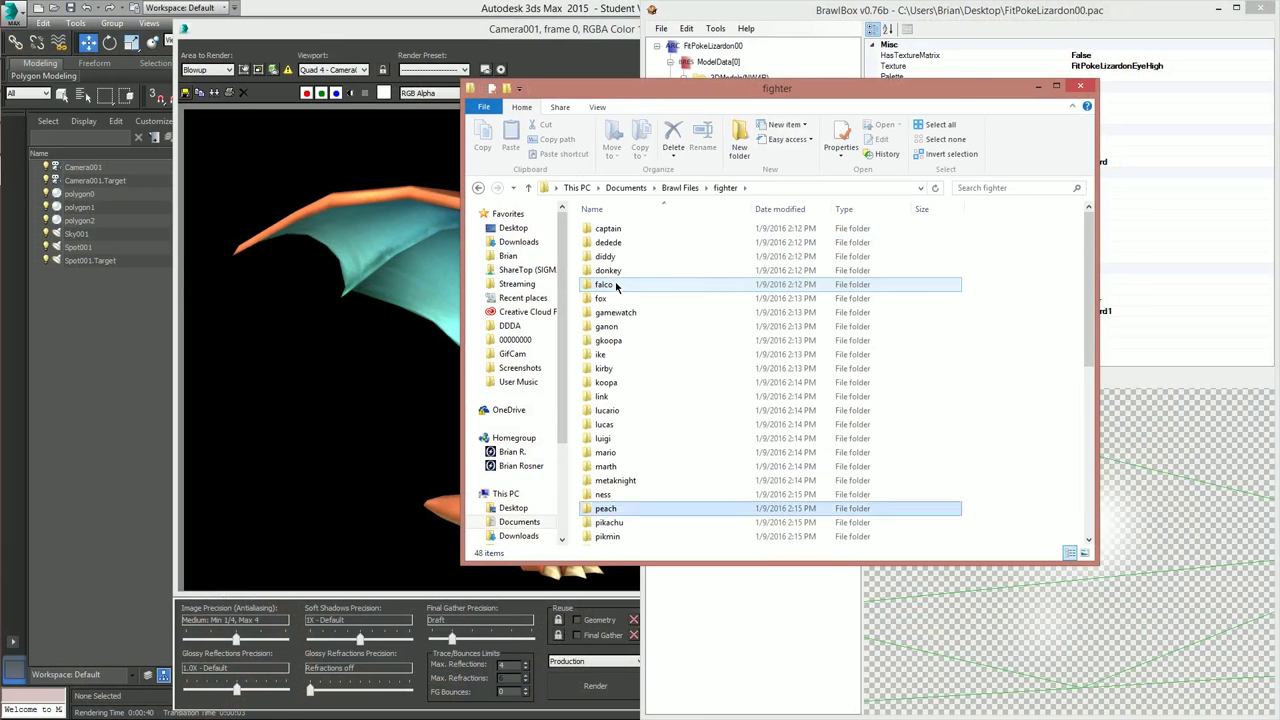
Find and open the pokelizardon folder among the fighter folders.
type("poke")
key("Down")
key("Down")
key("Down")
key("Up")
key("Up")
key("Return")
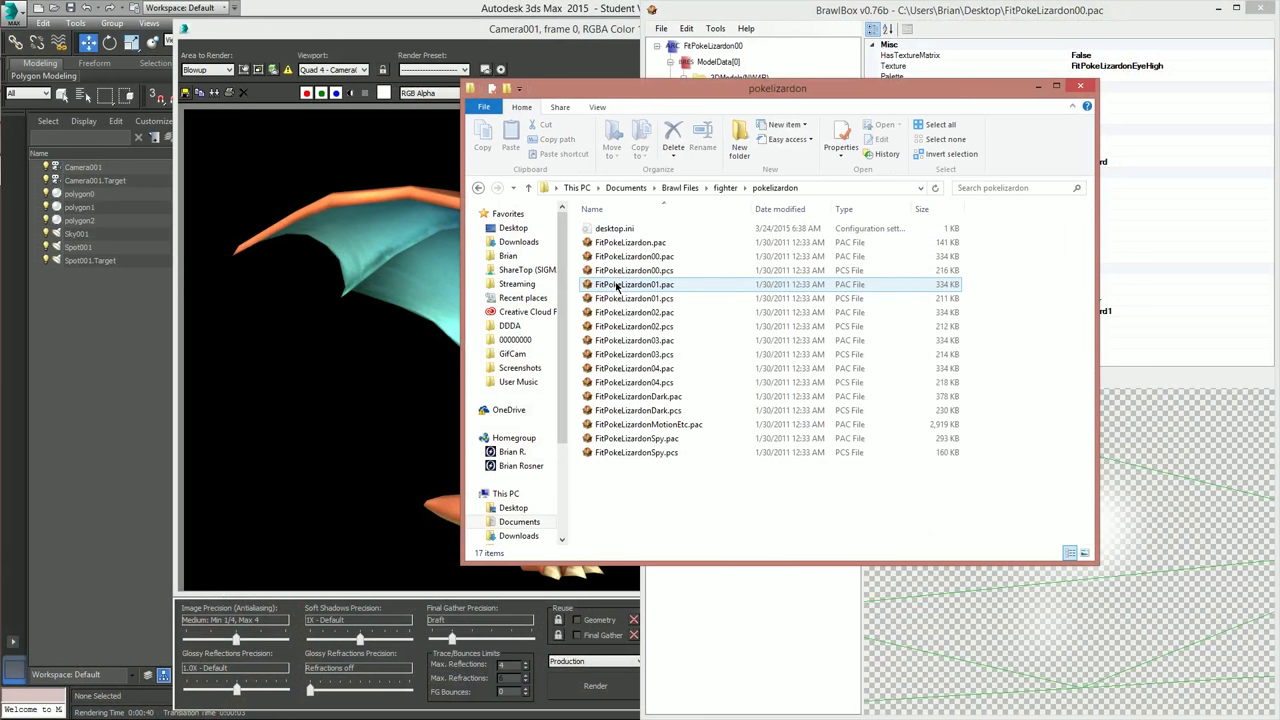
Open FitPokeLizardon01.pac in BrawlBox, preview its 3D model under ModelData[0], and close the file.
double_click(634, 284)
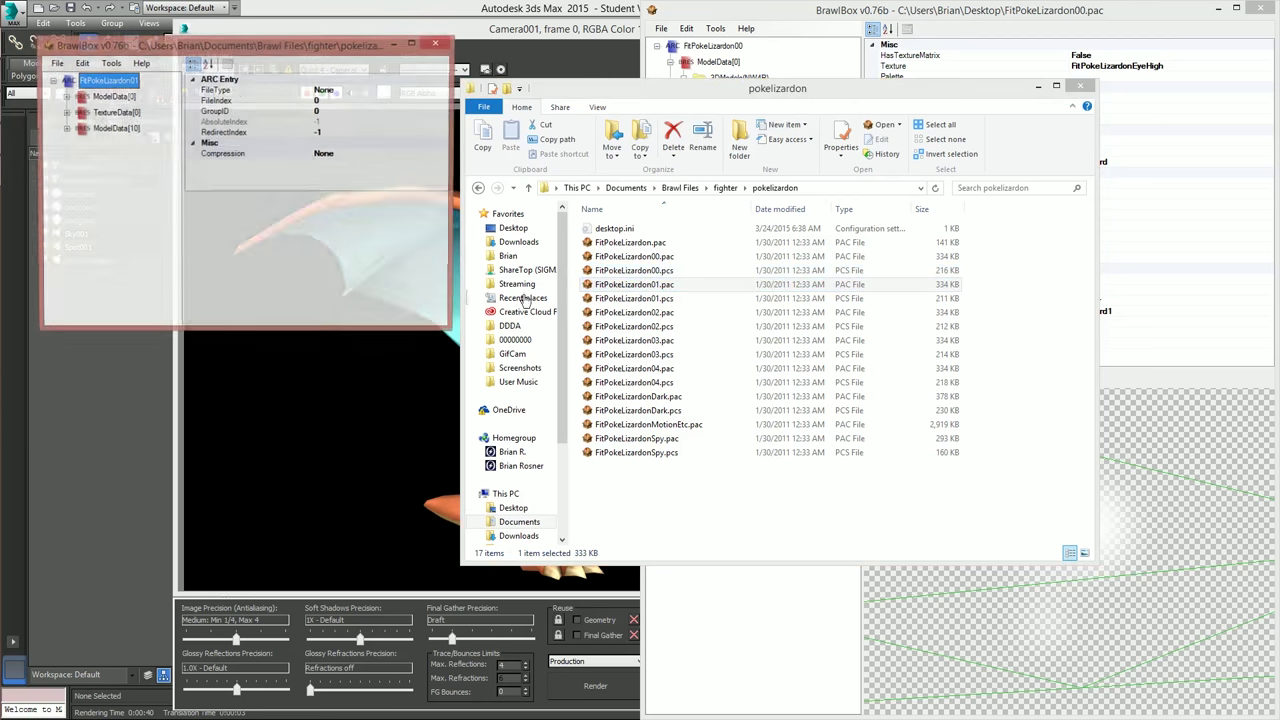
left_click(66, 97)
left_click(78, 112)
left_click(130, 129)
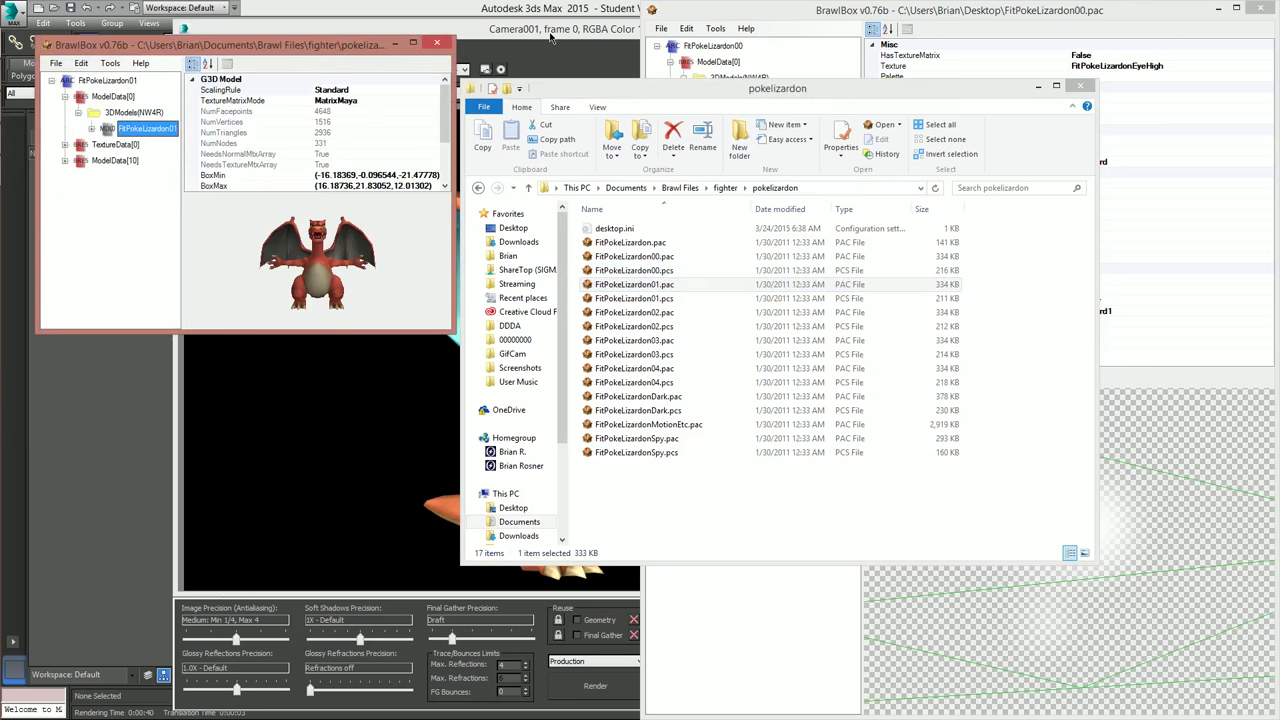
left_click(437, 43)
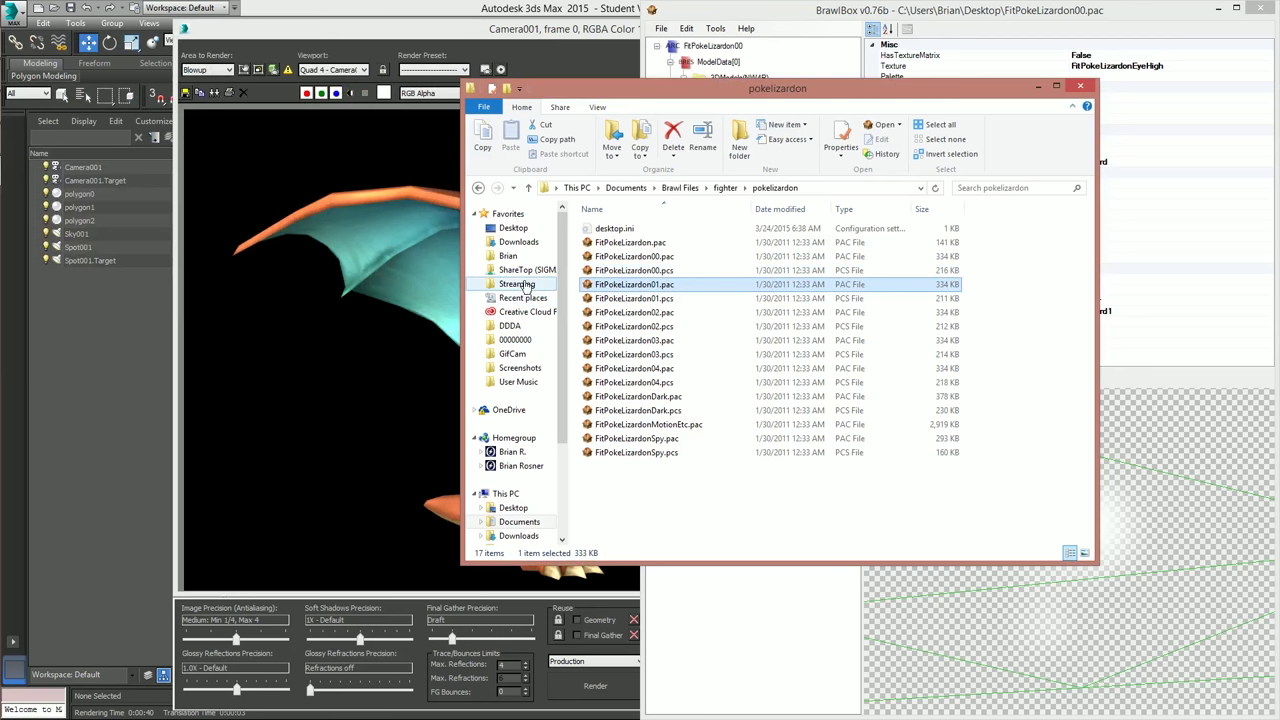
Open FitPokeLizardon02.pac in BrawlBox and preview its 3D model under ModelData[0].
double_click(658, 313)
left_click(151, 183)
left_click(170, 214)
left_click(164, 199)
left_click(201, 217)
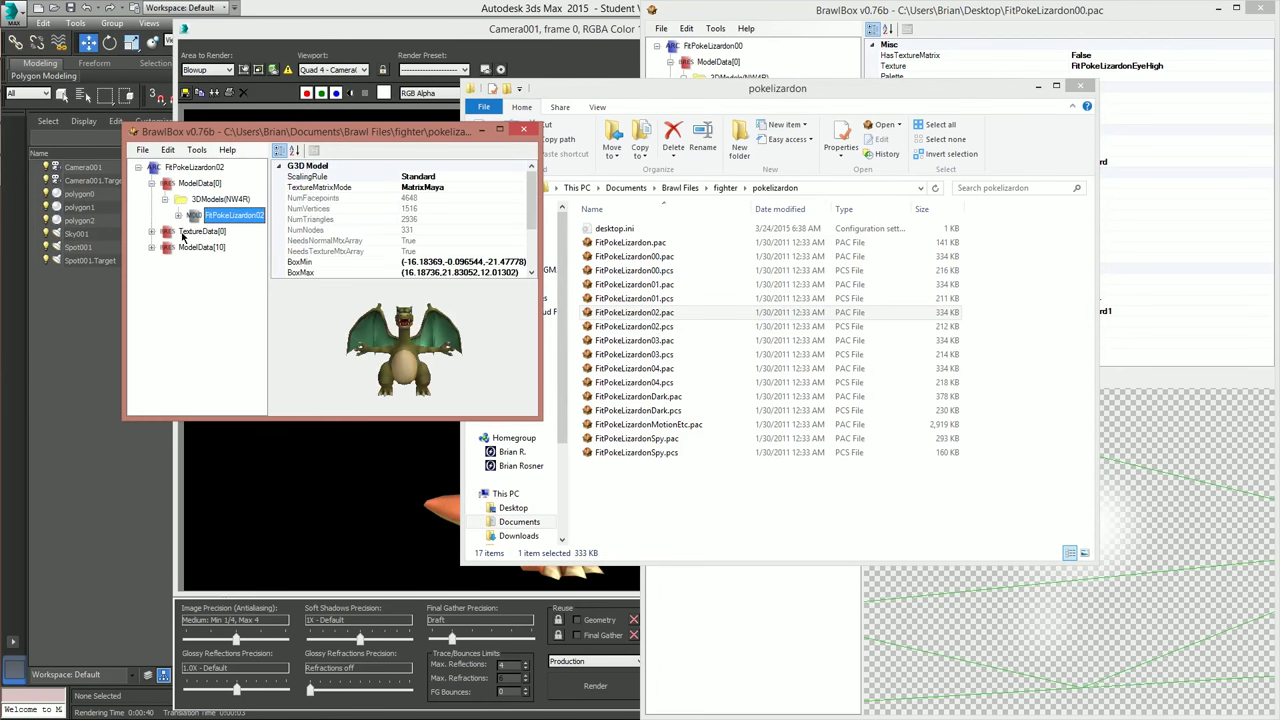
Export the textures of FitPokeLizardon02's TextureData[0] to the RenderZard folder on the Desktop.
left_click(201, 231)
right_click(201, 231)
left_click(230, 285)
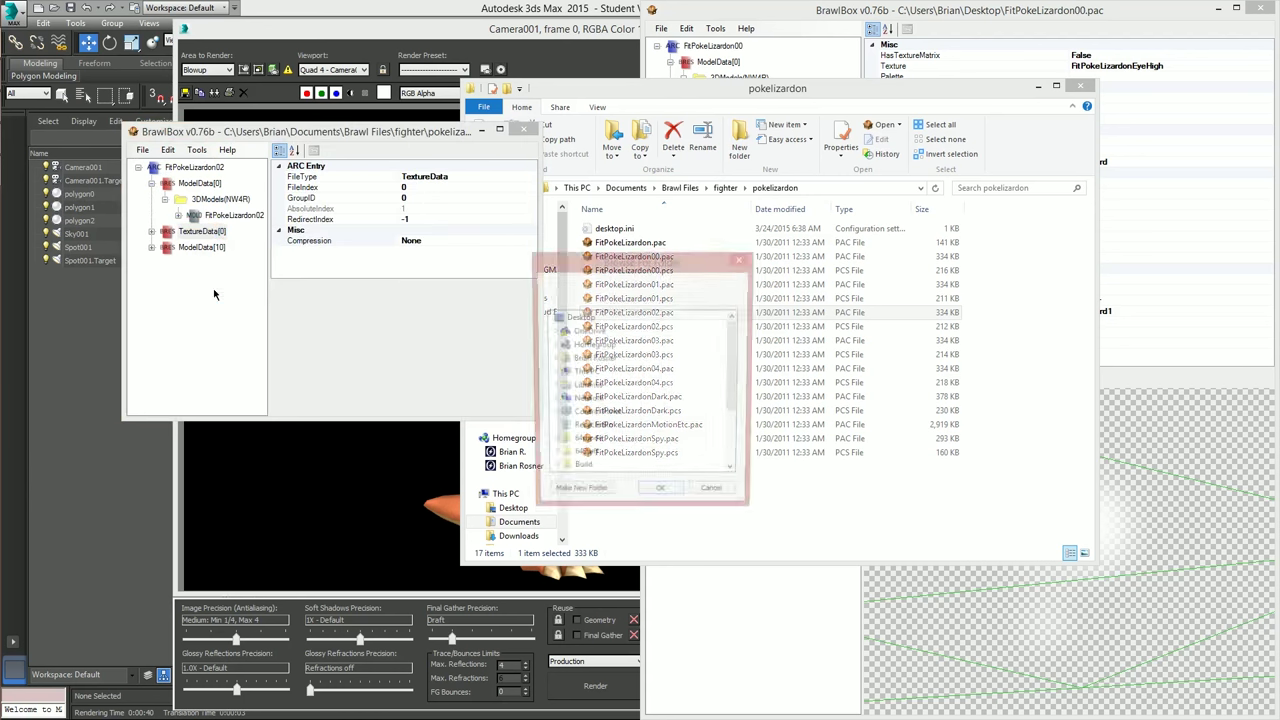
scroll(703, 372, "down", 3)
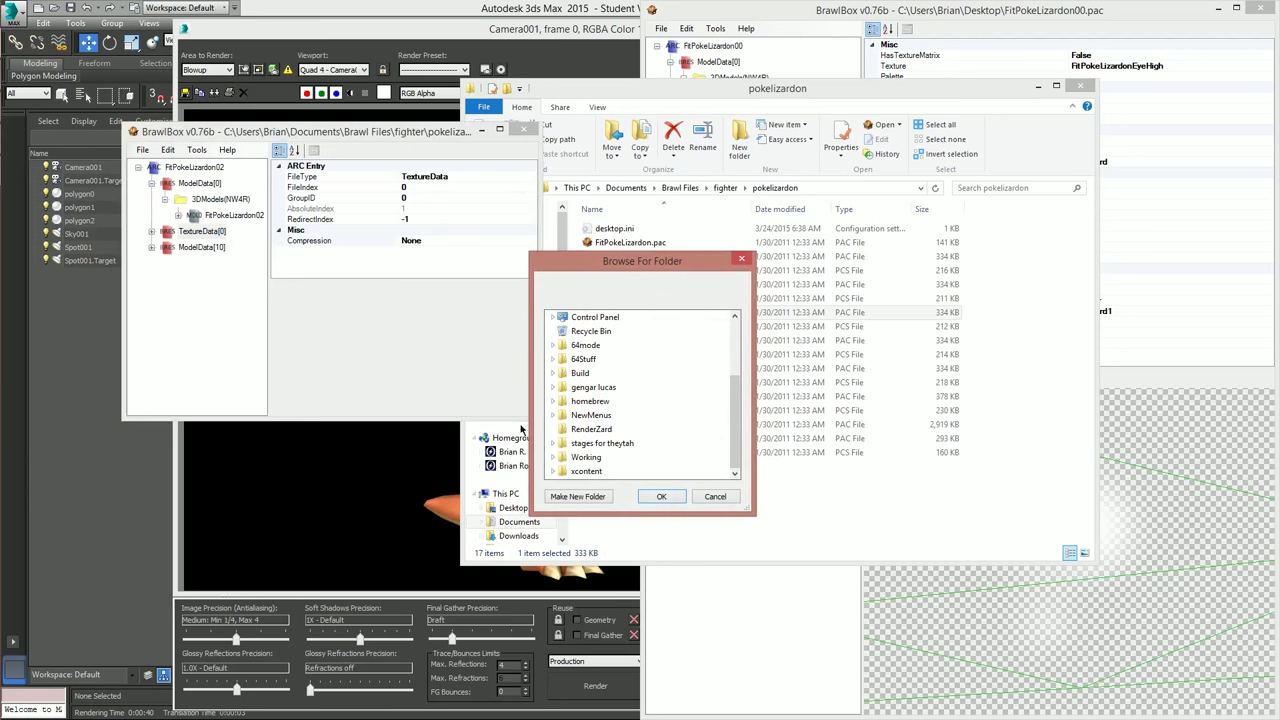
left_click(590, 428)
left_click(661, 496)
left_click(150, 102)
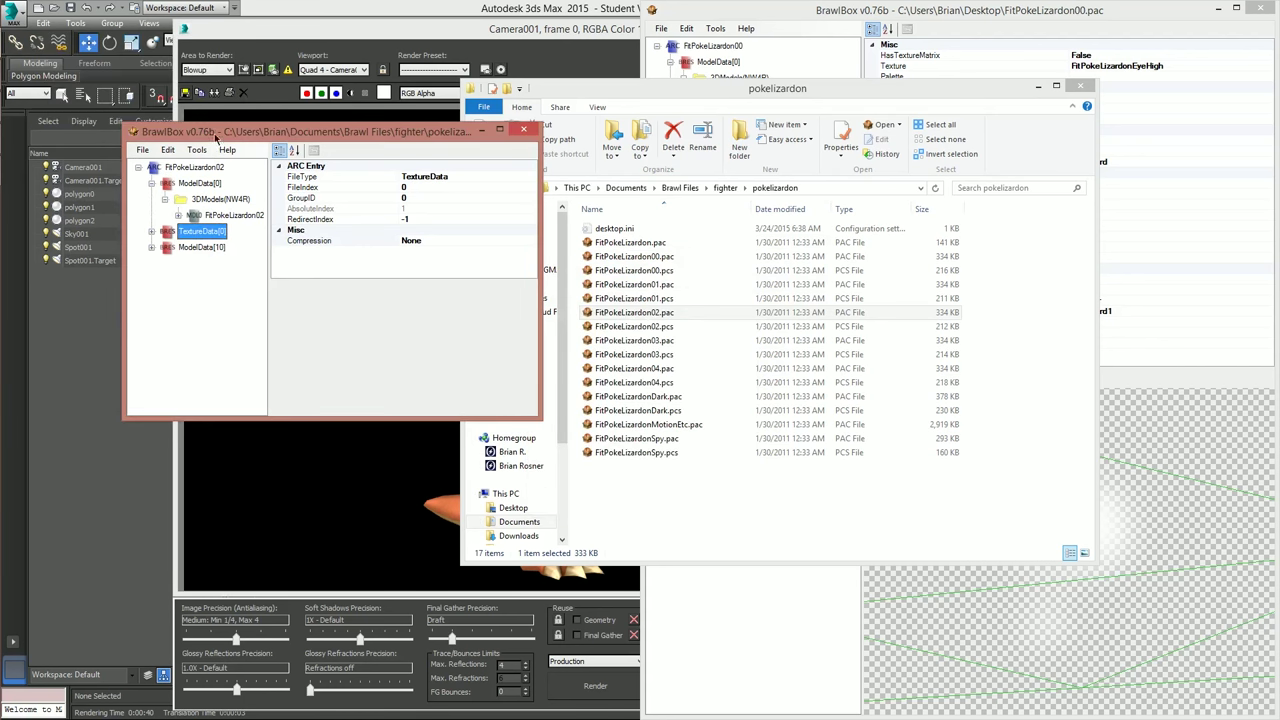
Switch back to 3ds Max's rendered frame window and render Camera001 again with the replaced textures.
left_click(494, 30)
mouse_move(783, 39)
left_mouse_down()
mouse_move(275, 144)
mouse_move(222, 128)
mouse_move(767, 82)
mouse_move(770, 33)
left_mouse_up()
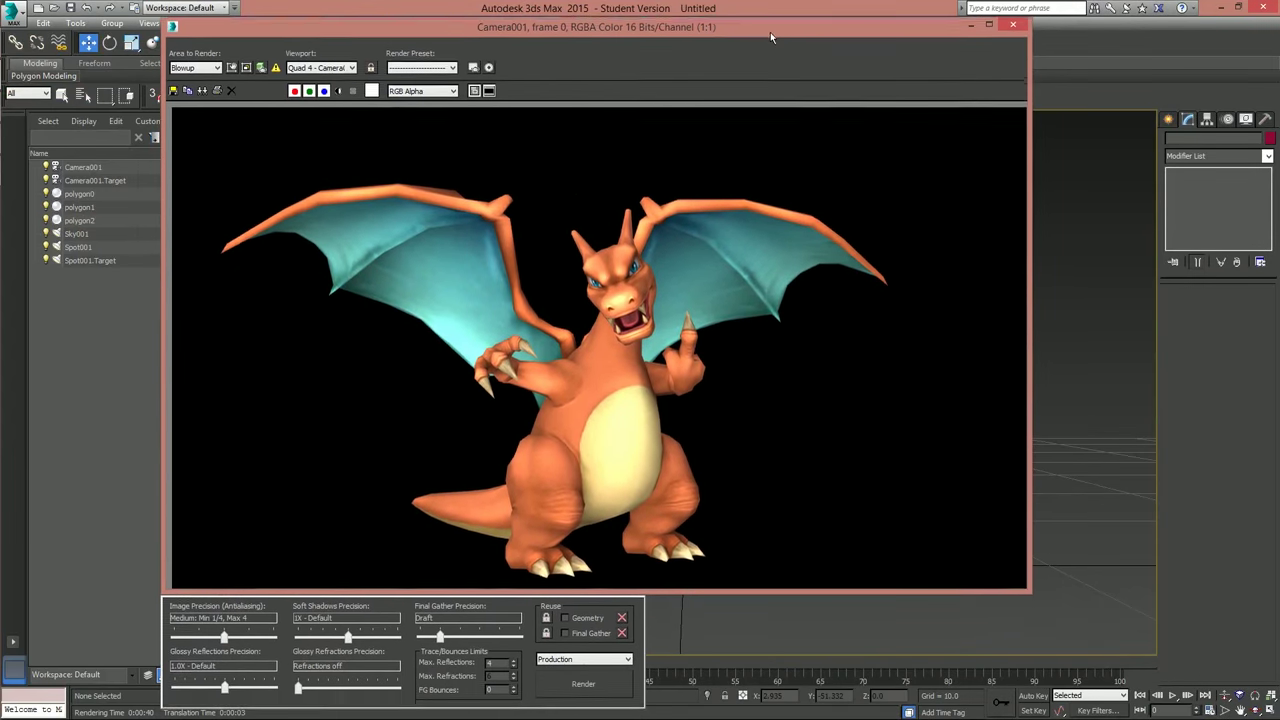
left_click(578, 683)
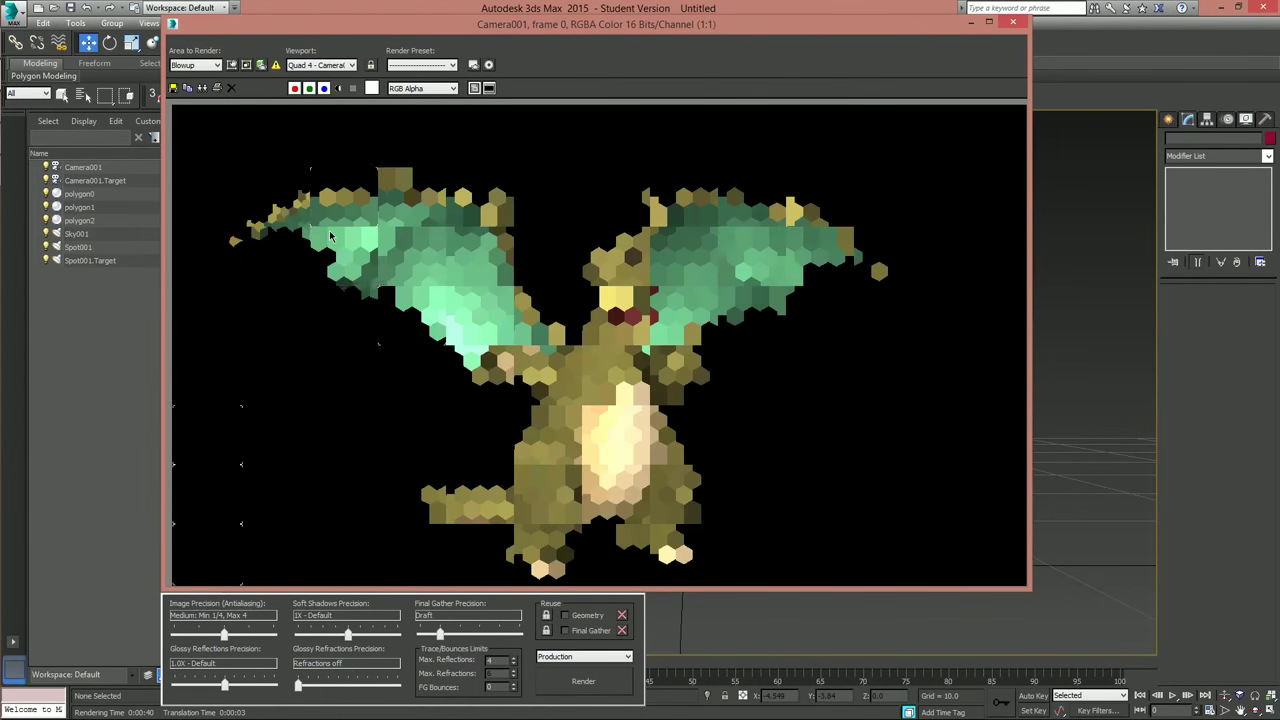
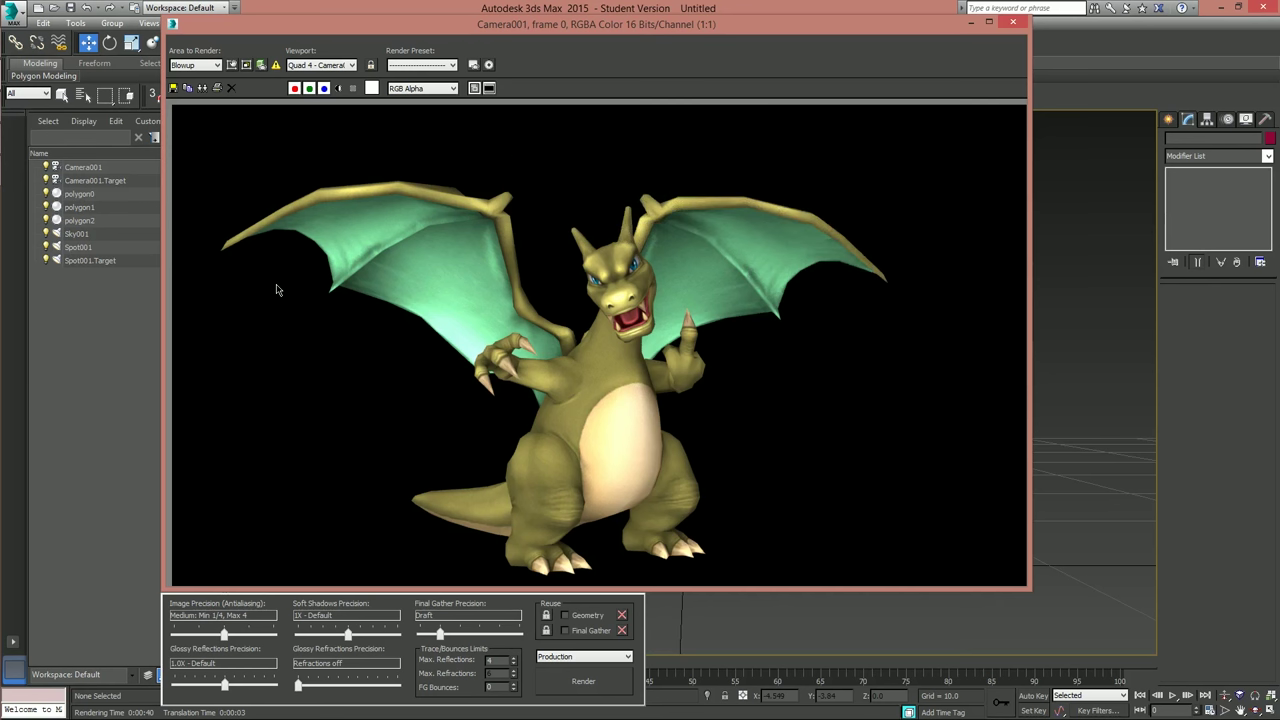
Save the green render as the PNG image Pose1RenderGreen on the Desktop.
left_click(172, 88)
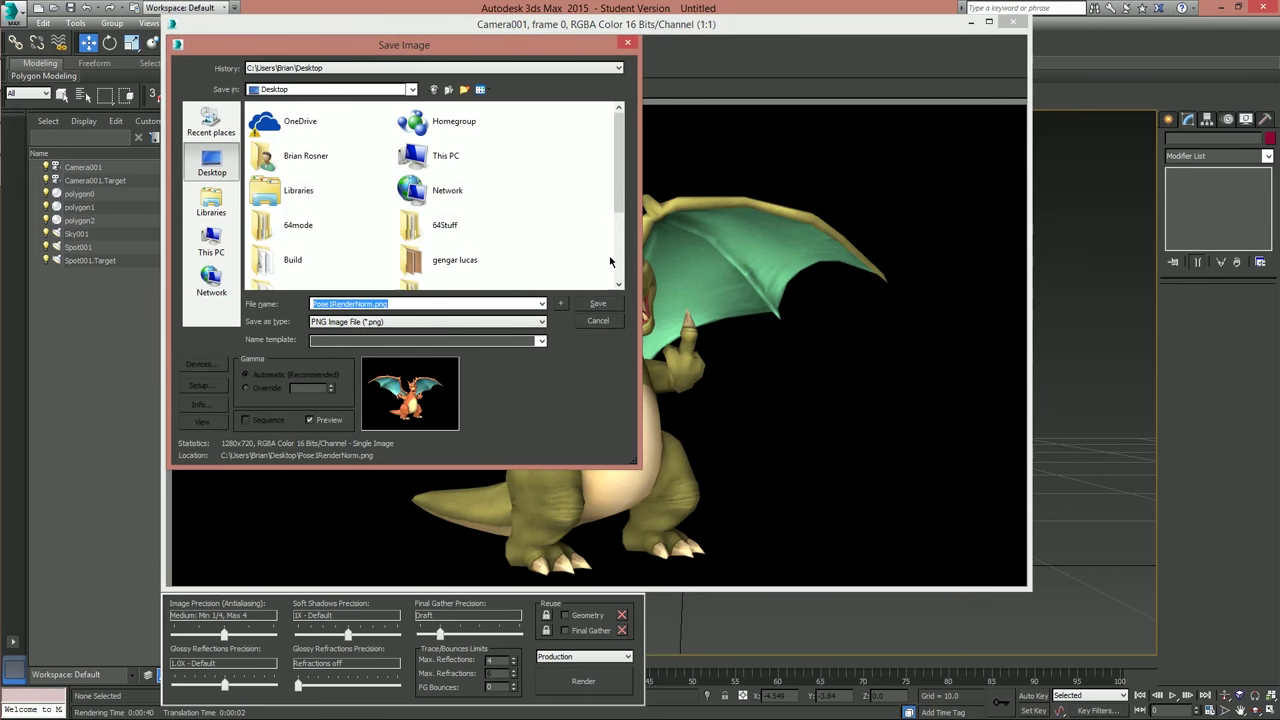
type("Pose1RenderGr")
key("Return")
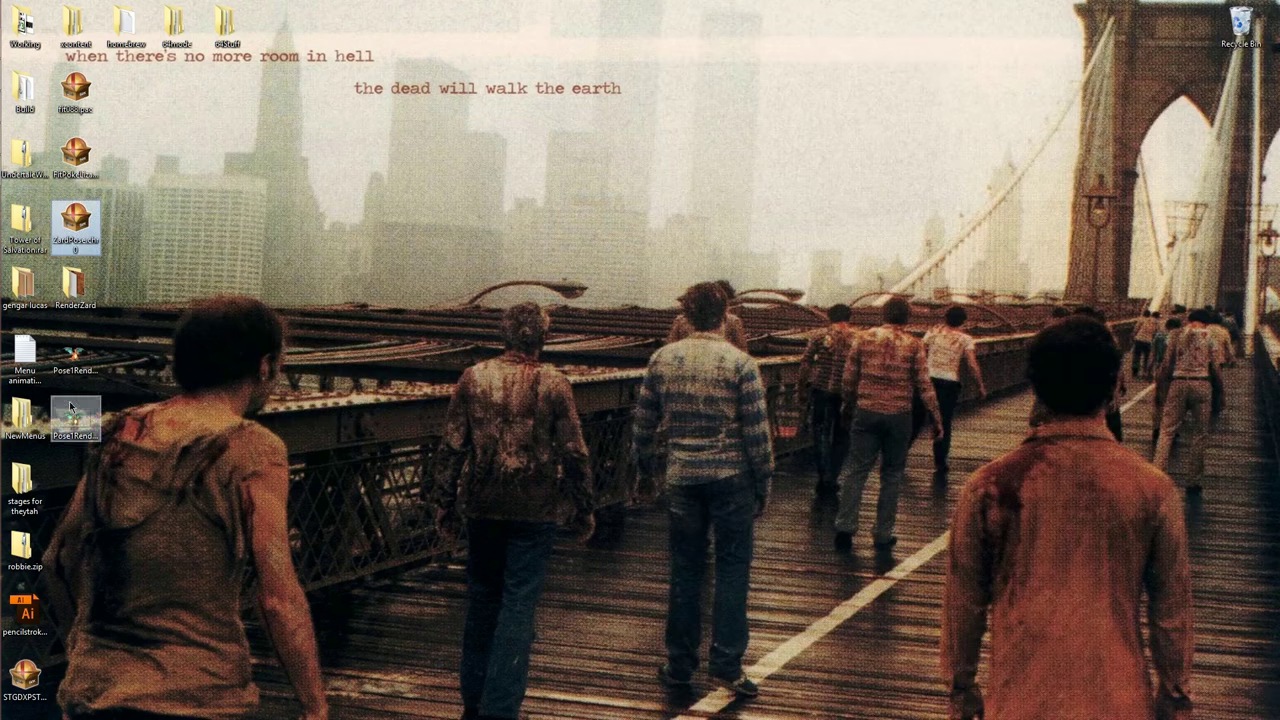
Open Pose1RenderNorm.png from the Desktop, compare it with Pose1RenderGreen.png, and minimize the image viewer.
left_click(72, 356)
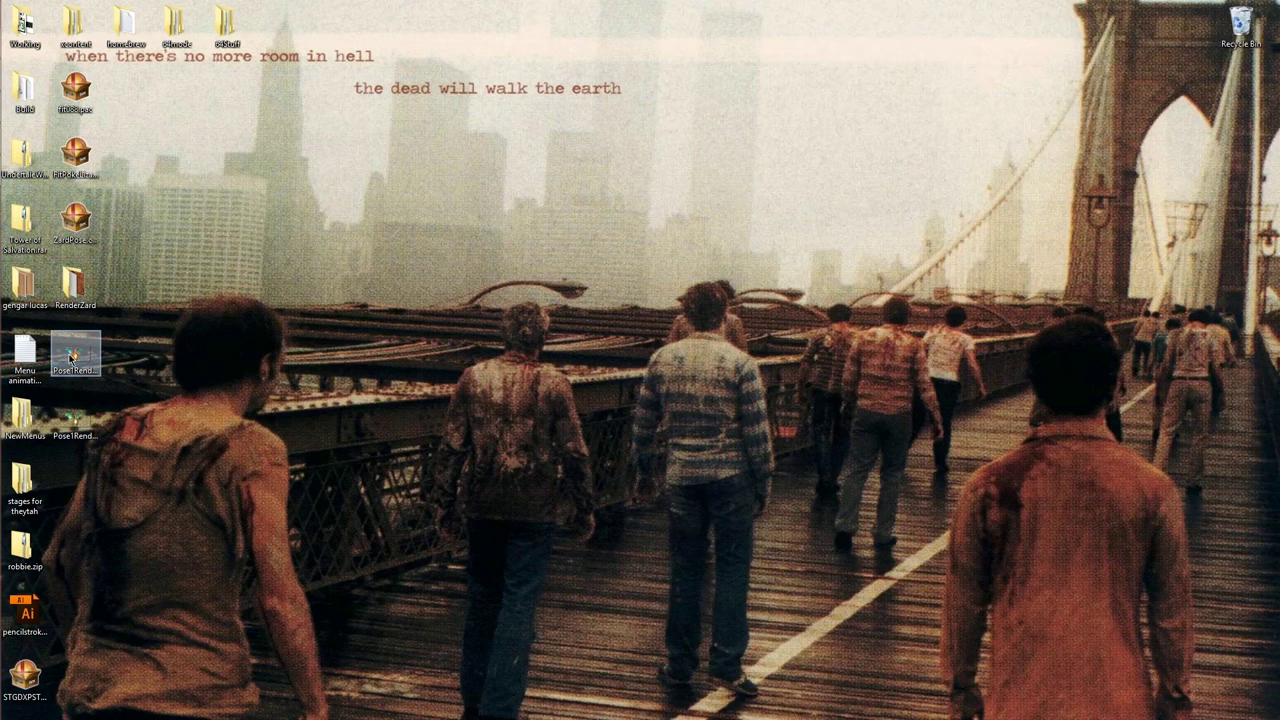
double_click(72, 356)
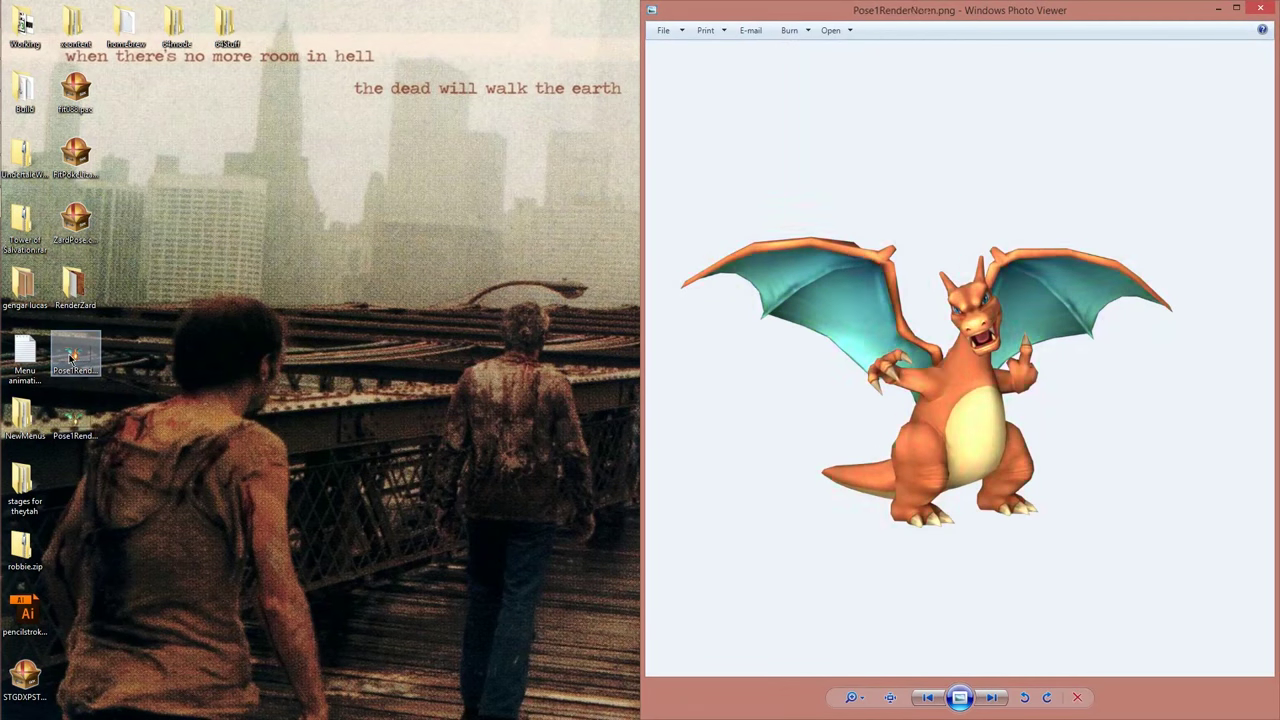
key("Left")
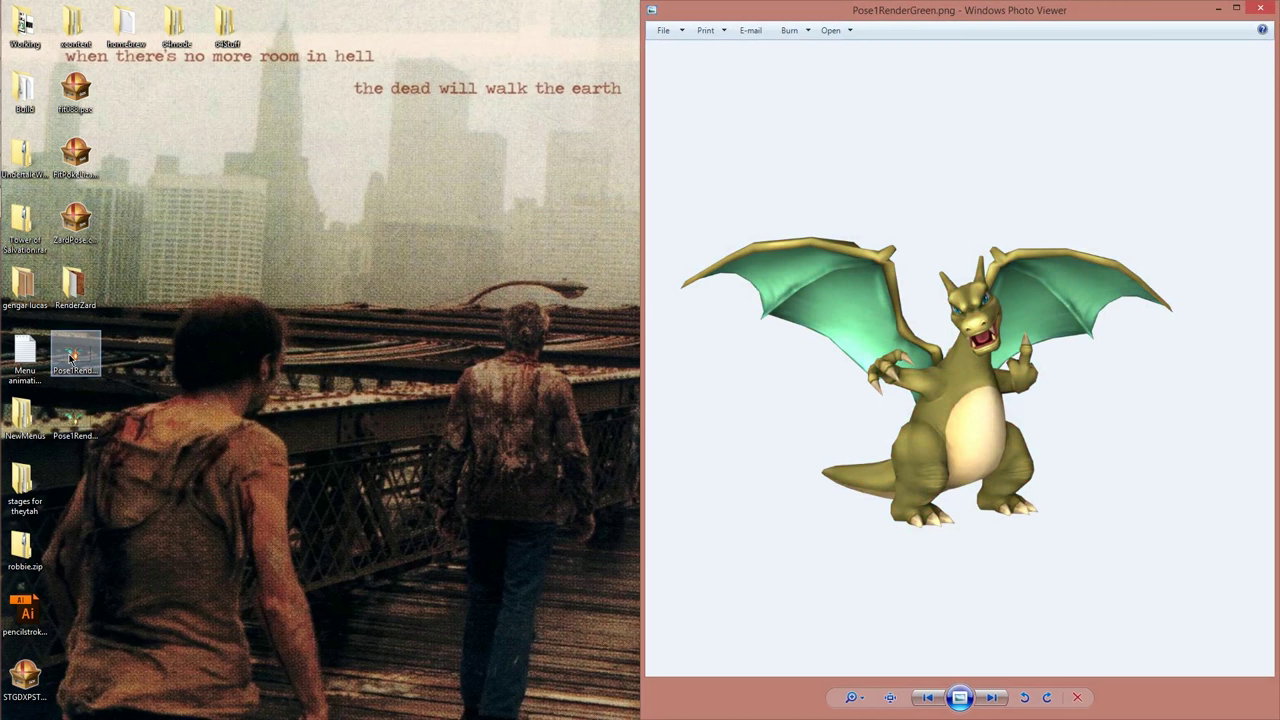
key("Right")
key("Left")
key("Right")
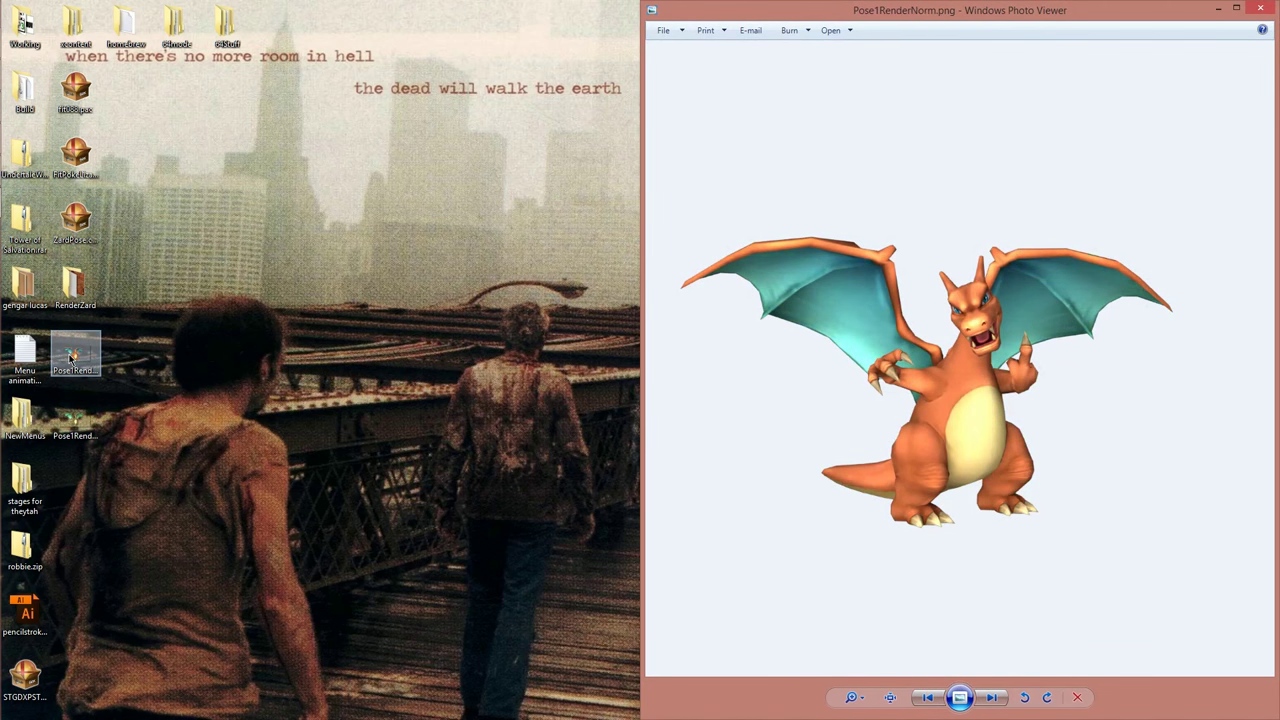
left_click(1217, 9)
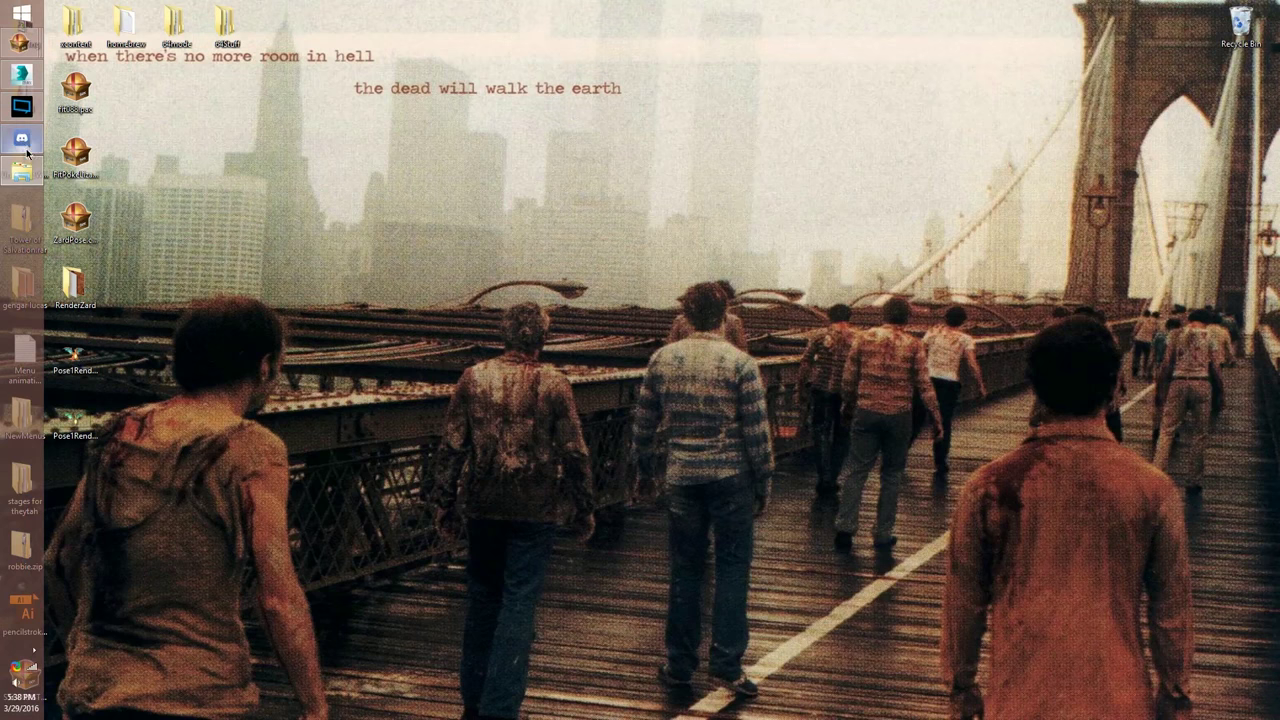
Launch Adobe Photoshop.
key("super")
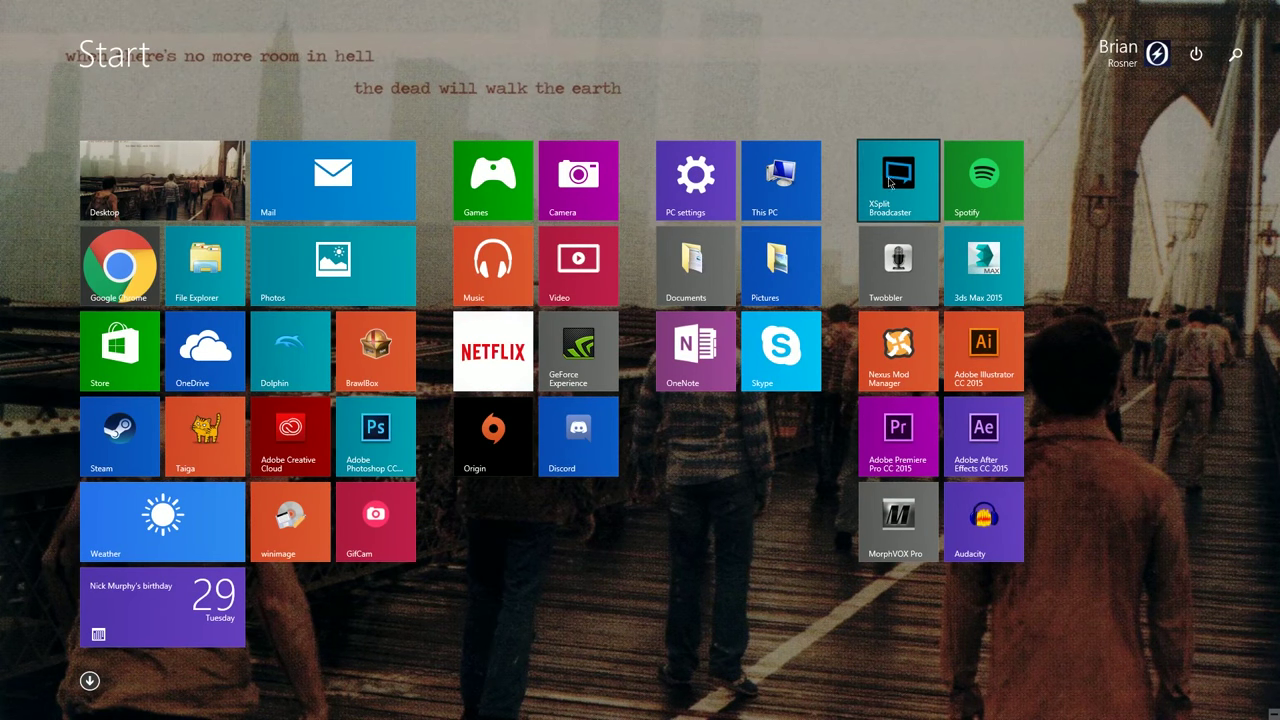
left_click(363, 440)
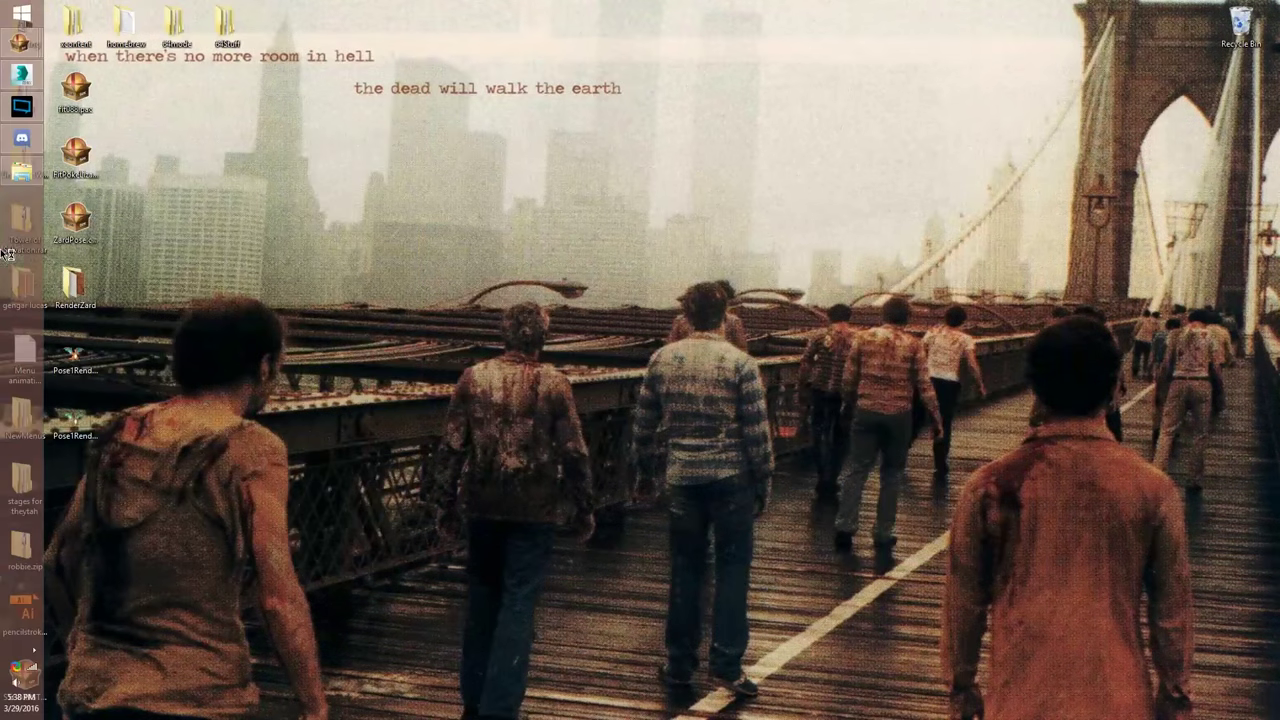
left_click(27, 85)
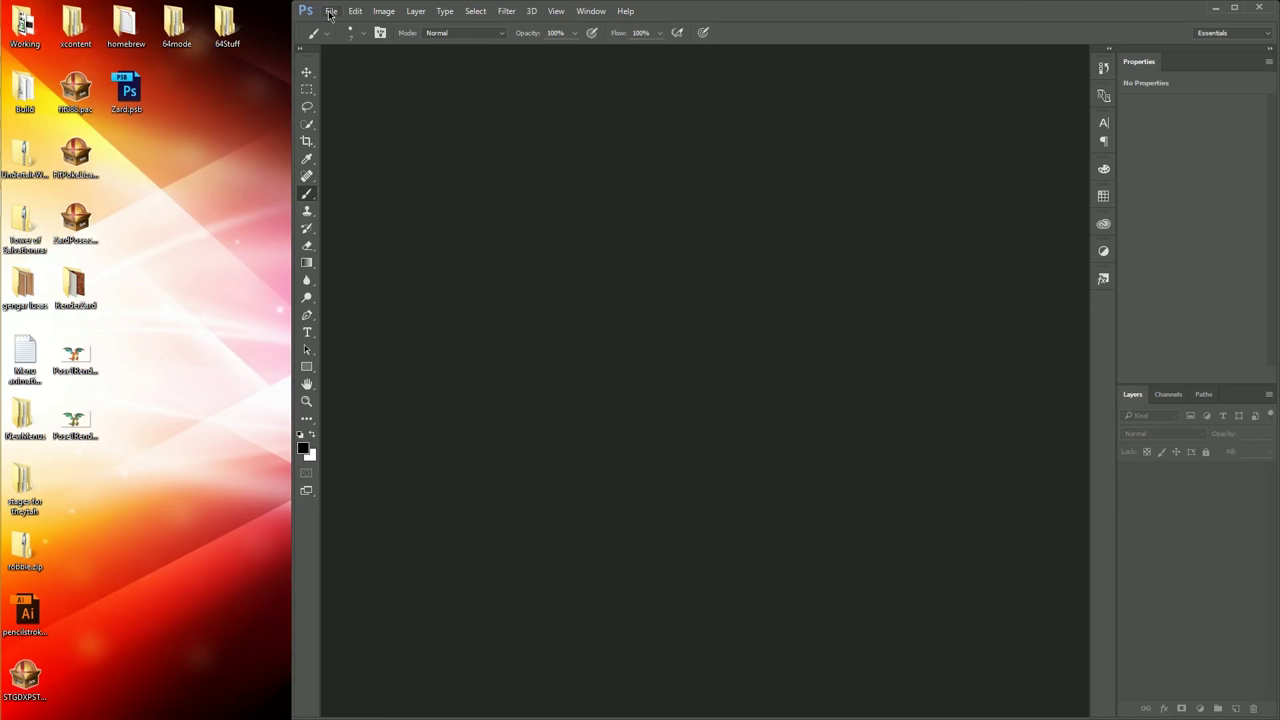
Create a new 208 × 160 pixel document in 16-bit RGB with a white background.
left_click(330, 12)
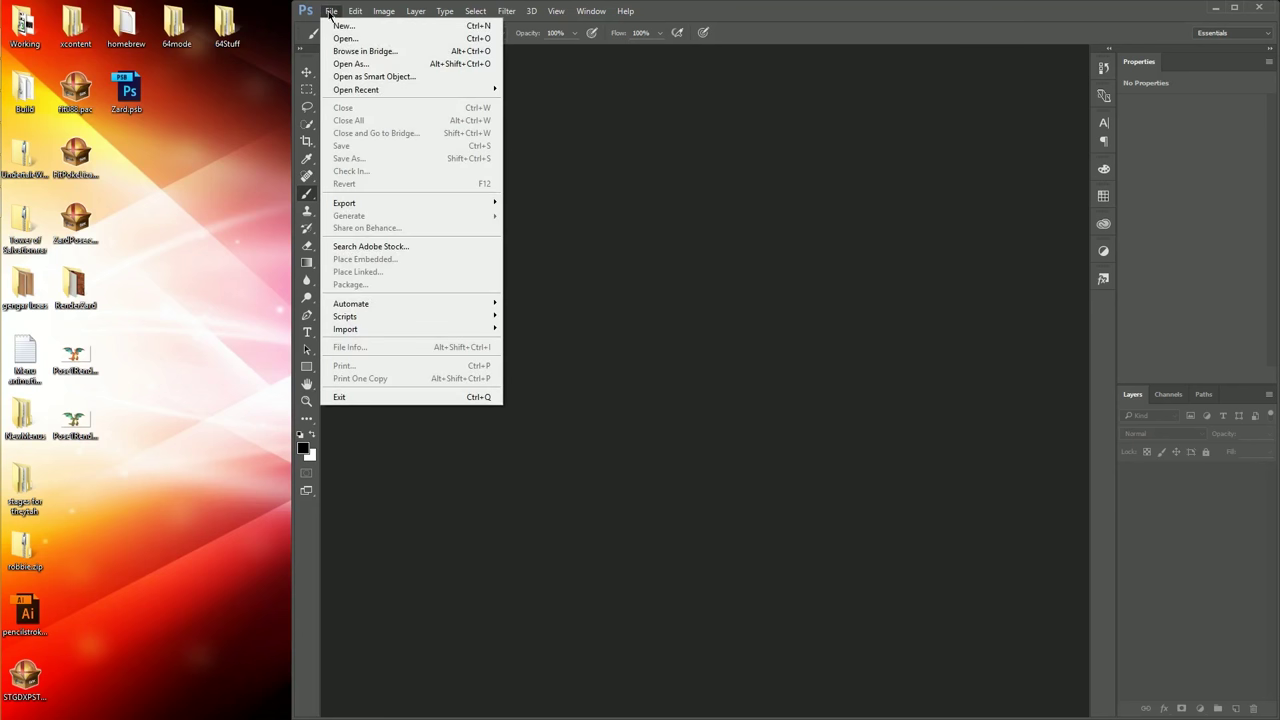
left_click(342, 25)
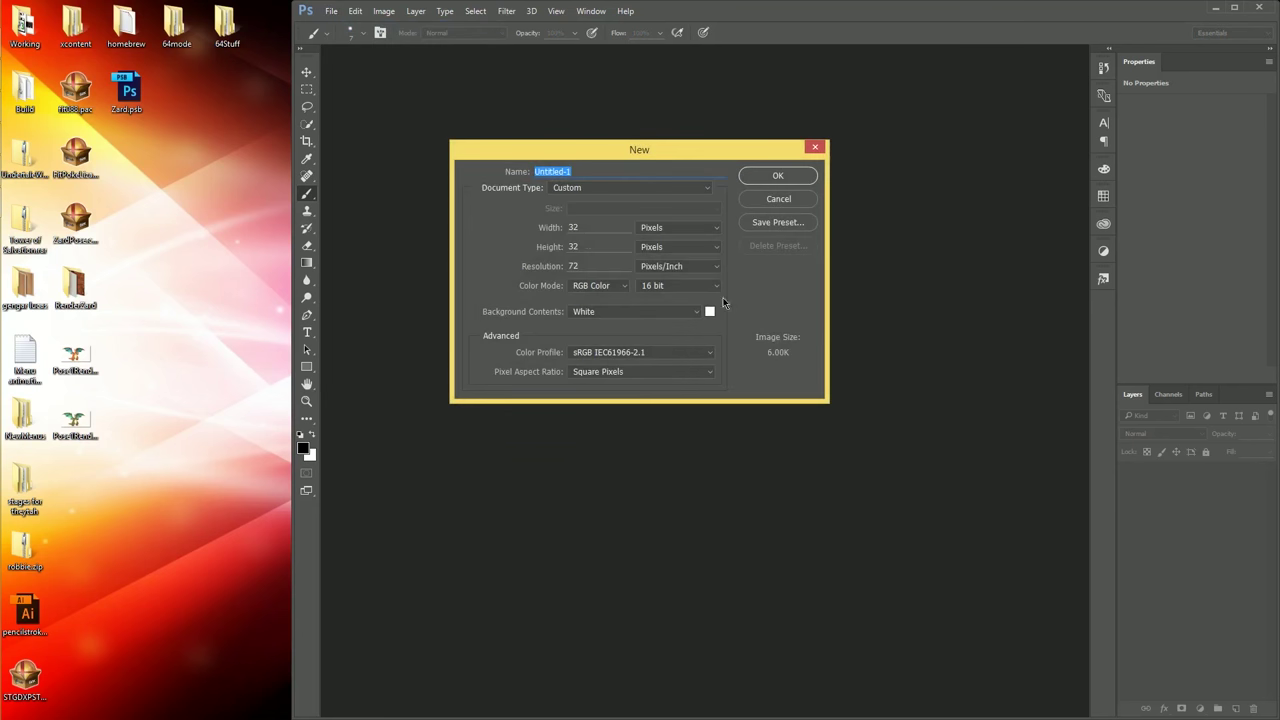
left_click(595, 232)
type("208")
key("Return")
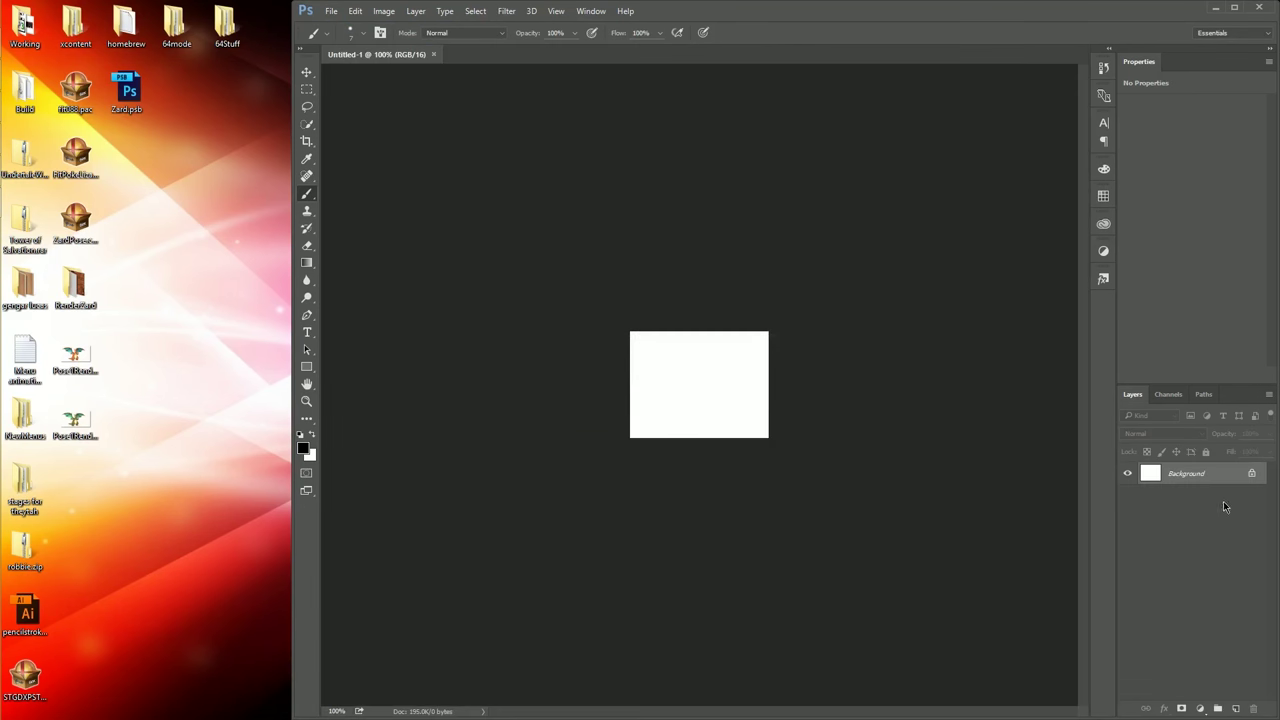
Convert the 208 × 160 pixel document's Background to a regular layer and toggle its visibility to check the transparency.
double_click(1193, 477)
key("Return")
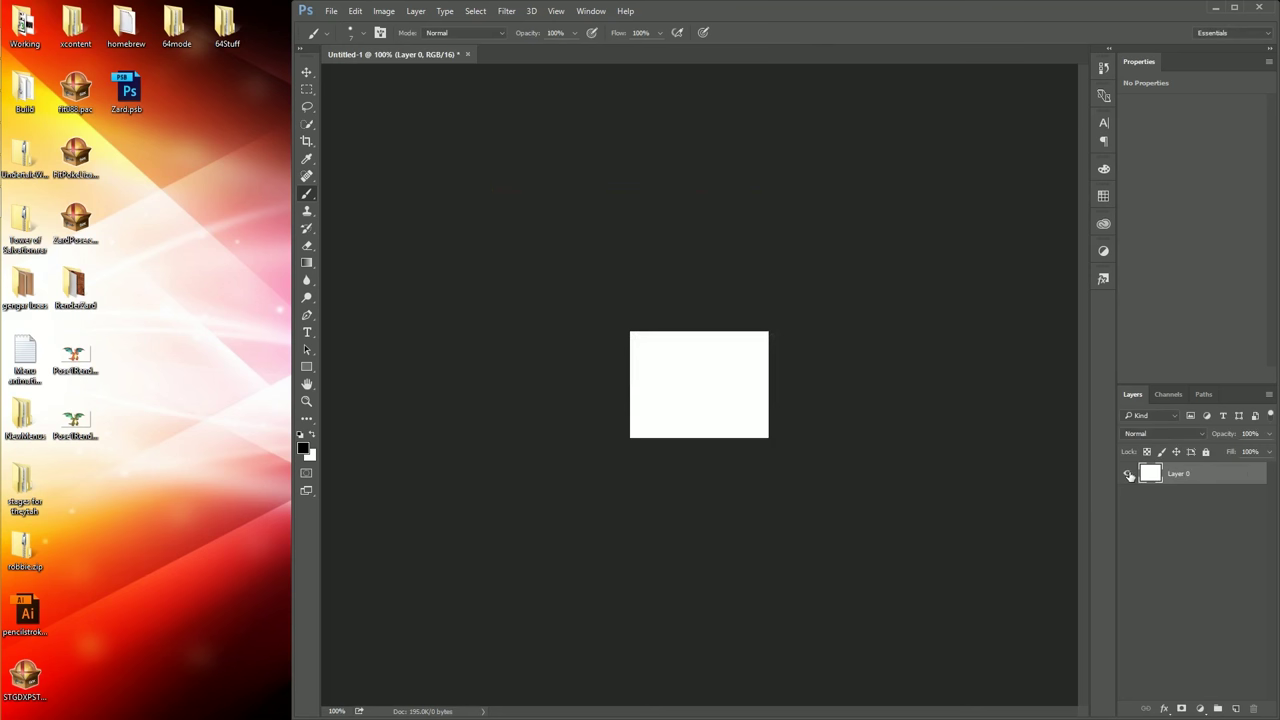
left_click(1128, 473)
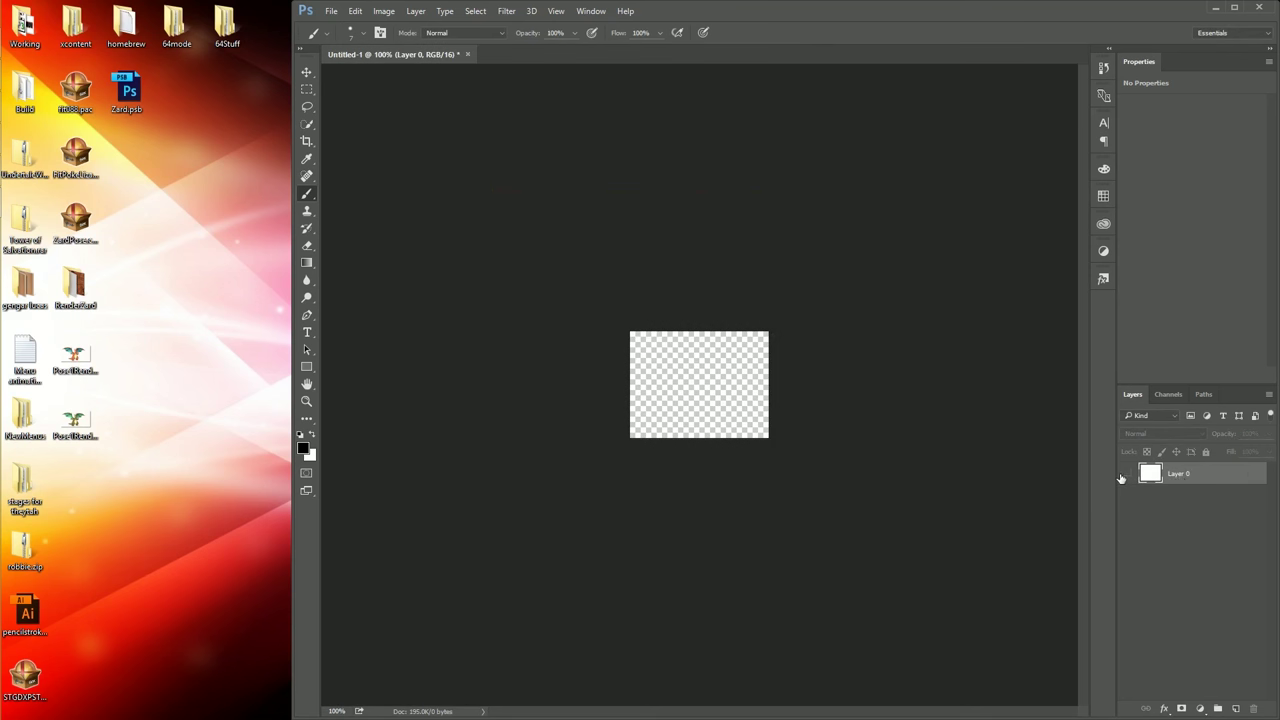
left_click(1127, 474)
left_click(1128, 474)
left_click(1128, 474)
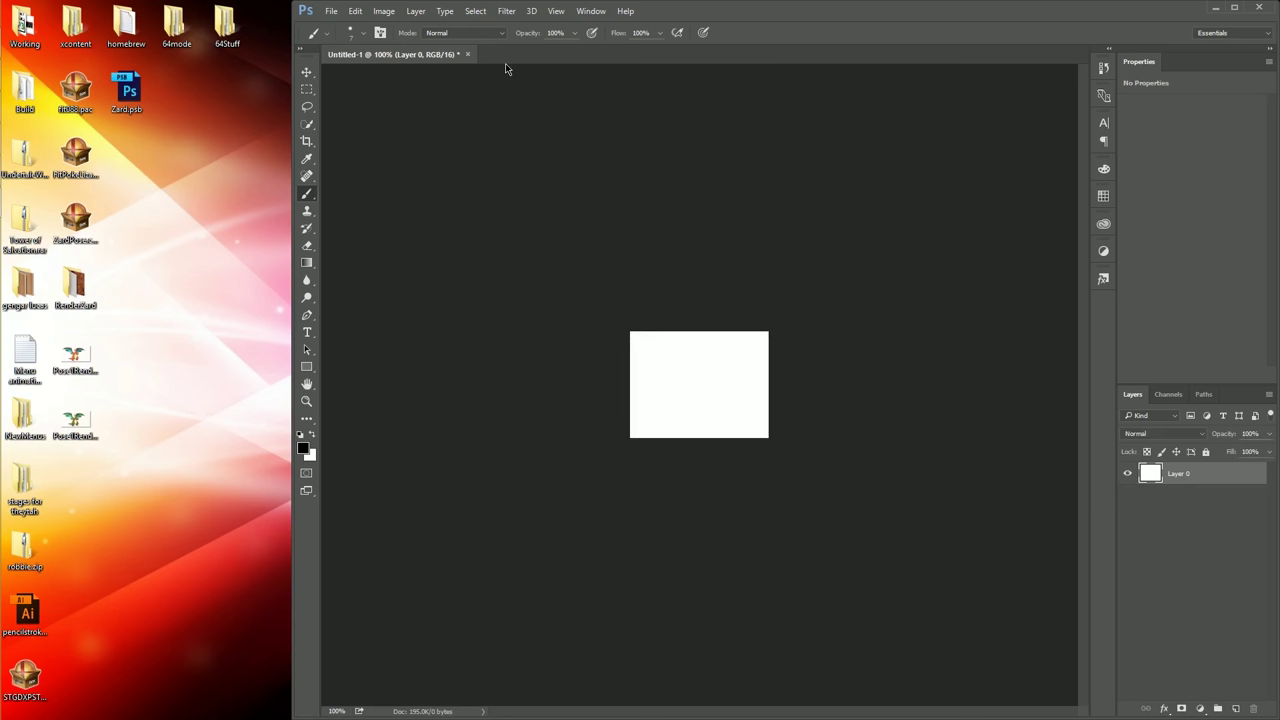
Create a second new document, 128 × 160 pixels.
key("ctrl+n")
key("Tab")
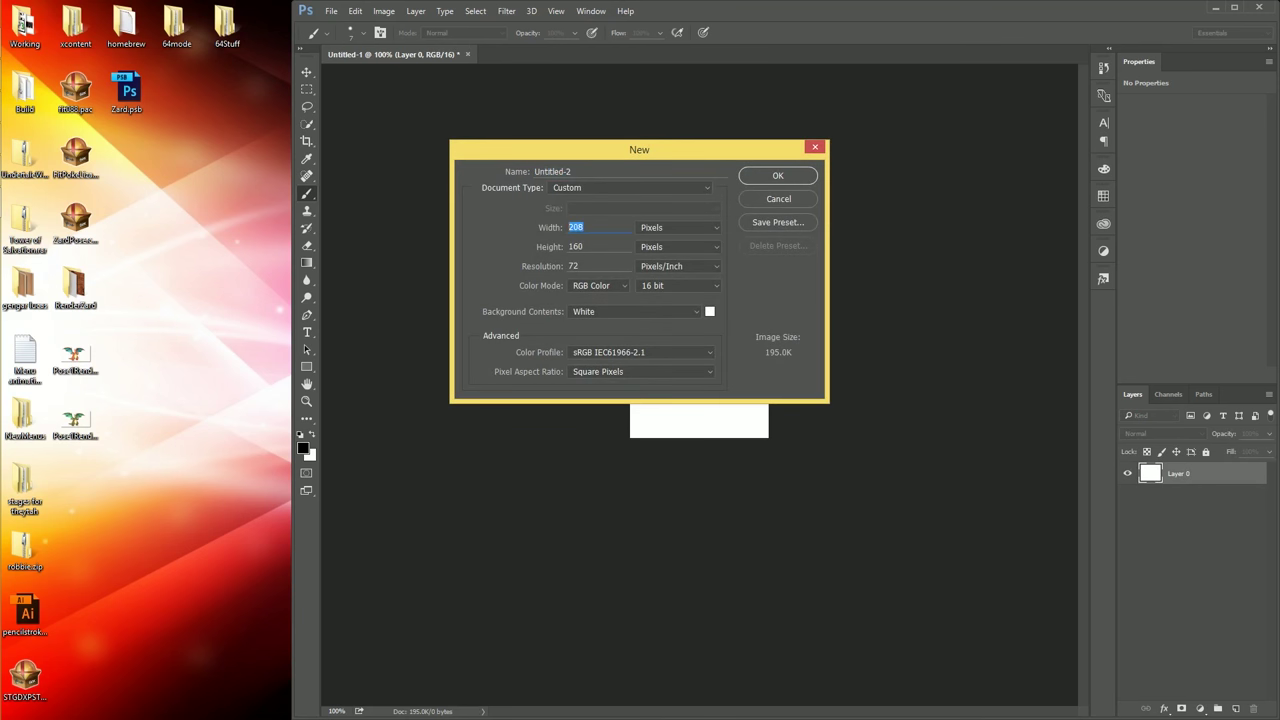
type("128")
key("Return")
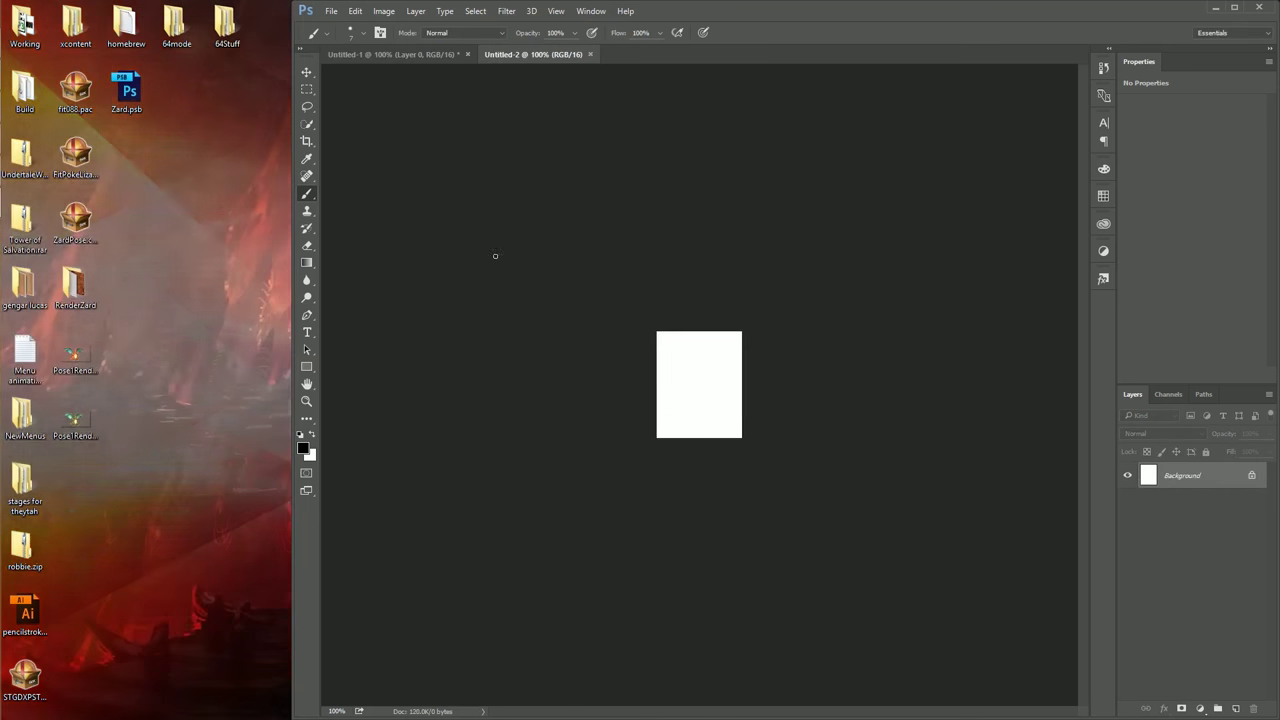
Create a third new document, 48 × 56 pixels.
key("ctrl+n")
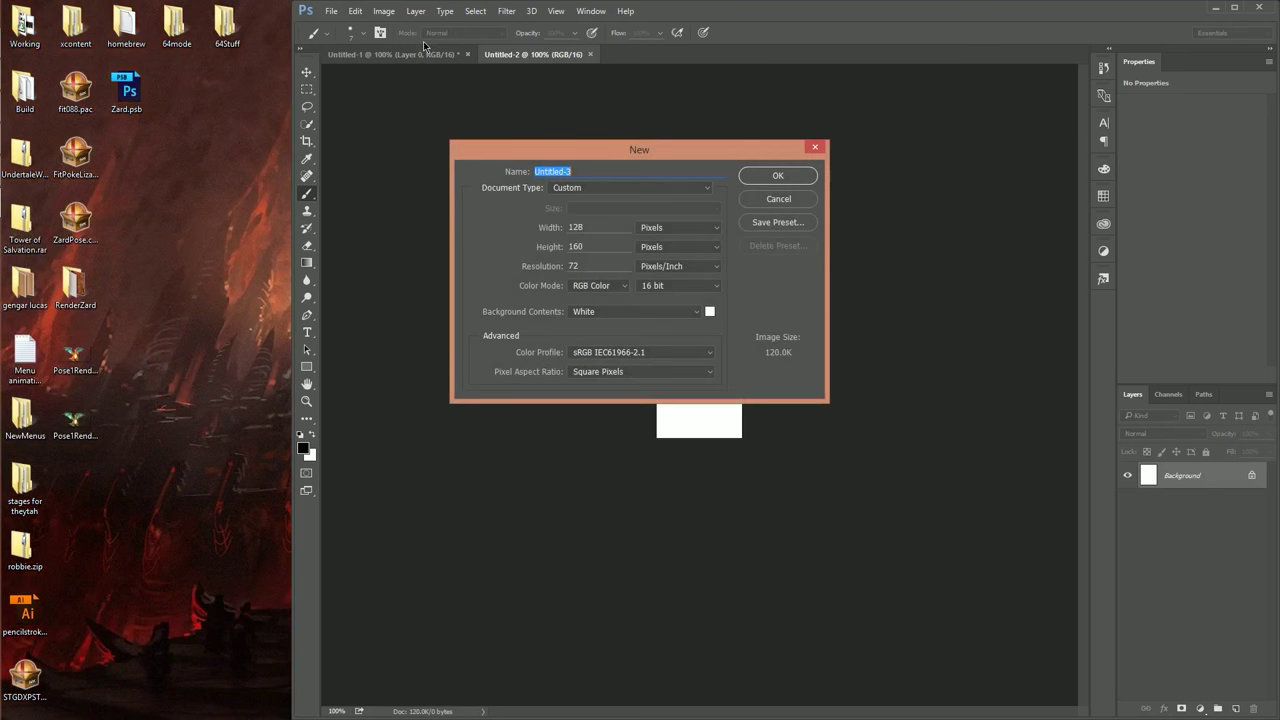
key("Tab")
type("48")
type("56")
key("Return")
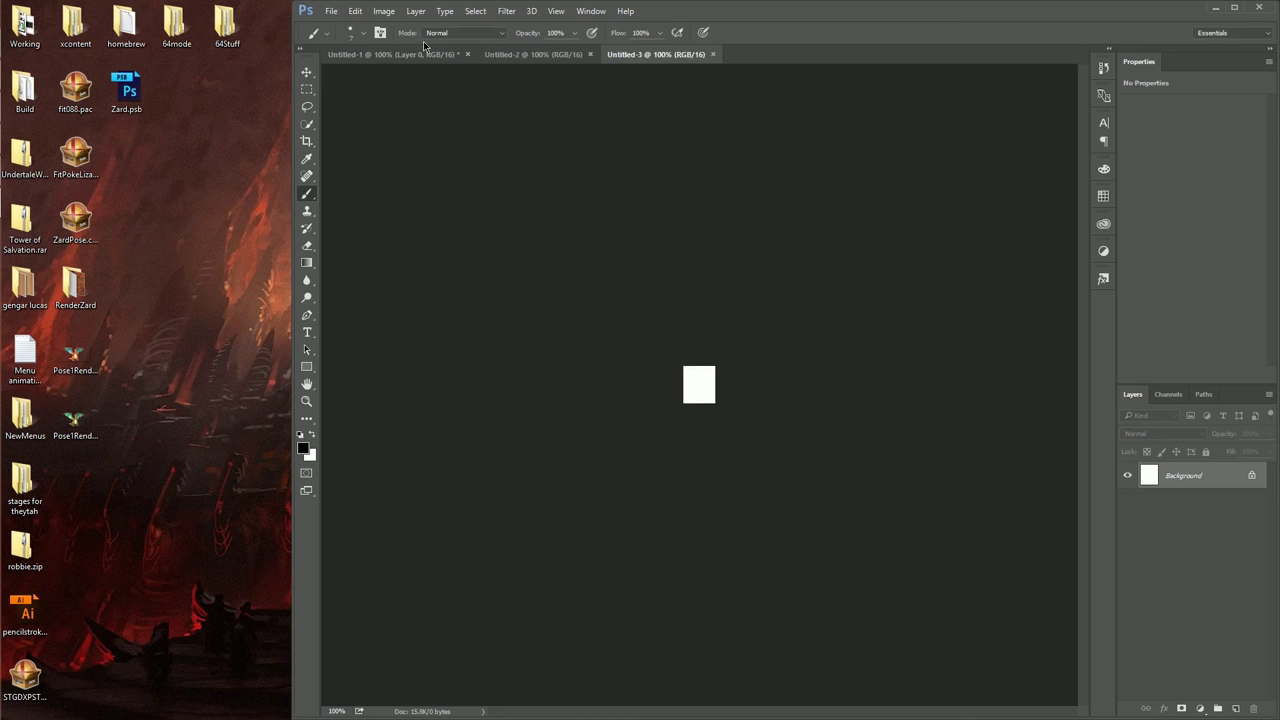
Create a fourth new document, 32 × 32 pixels.
key("ctrl+n")
key("Tab")
type("32")
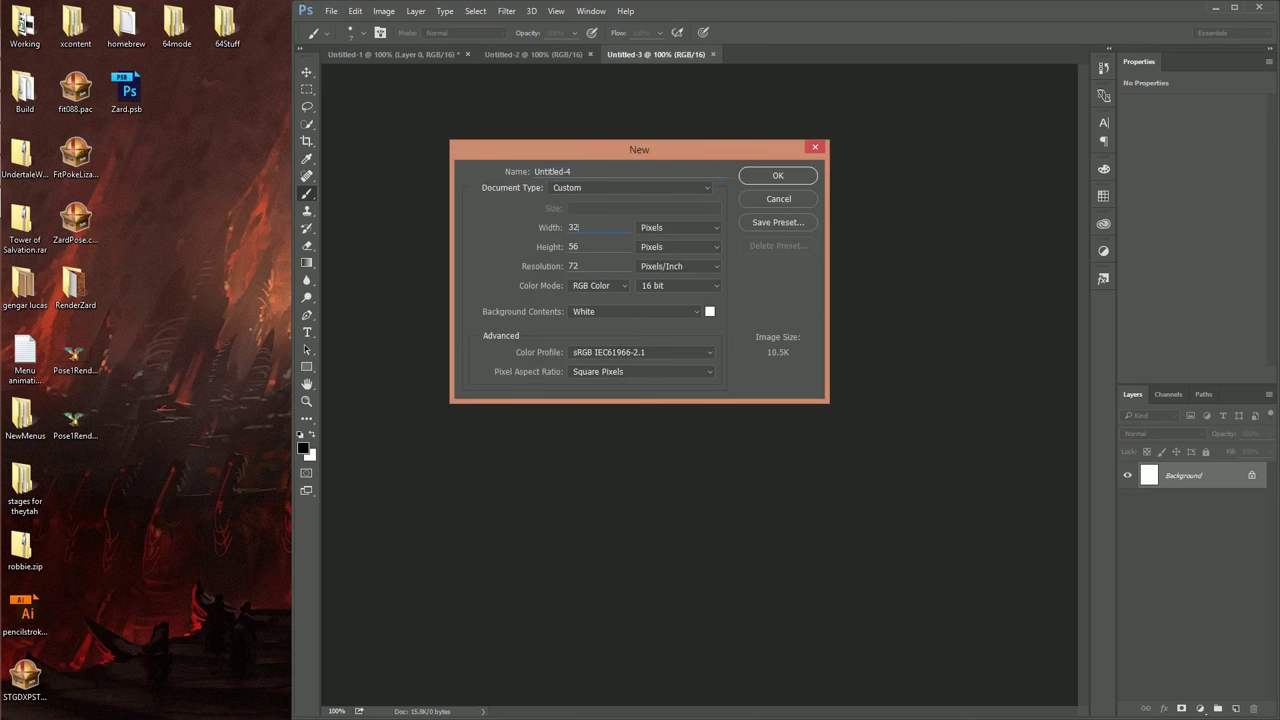
key("Return")
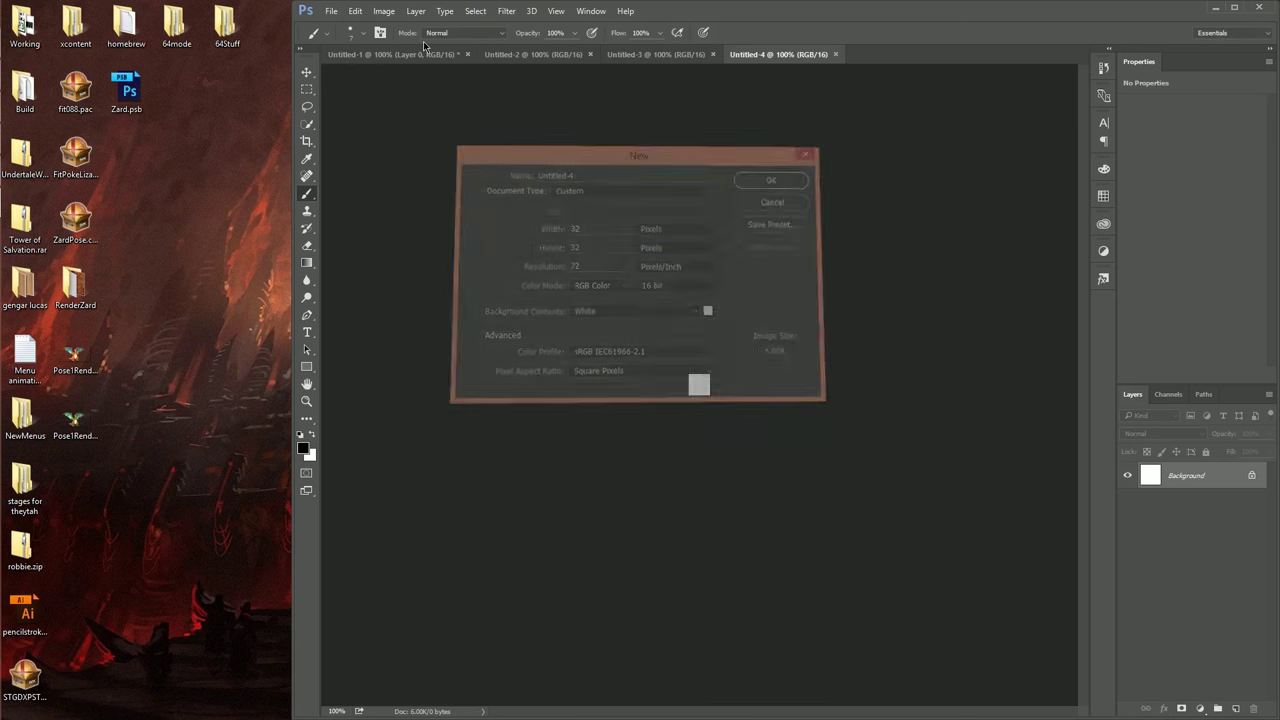
Convert the Background to a regular layer in the 32 × 32, 48 × 56 and 128 × 160 pixel documents.
double_click(1198, 478)
key("Return")
left_click(661, 55)
double_click(1183, 478)
key("Return")
left_click(533, 54)
double_click(1190, 478)
key("Return")
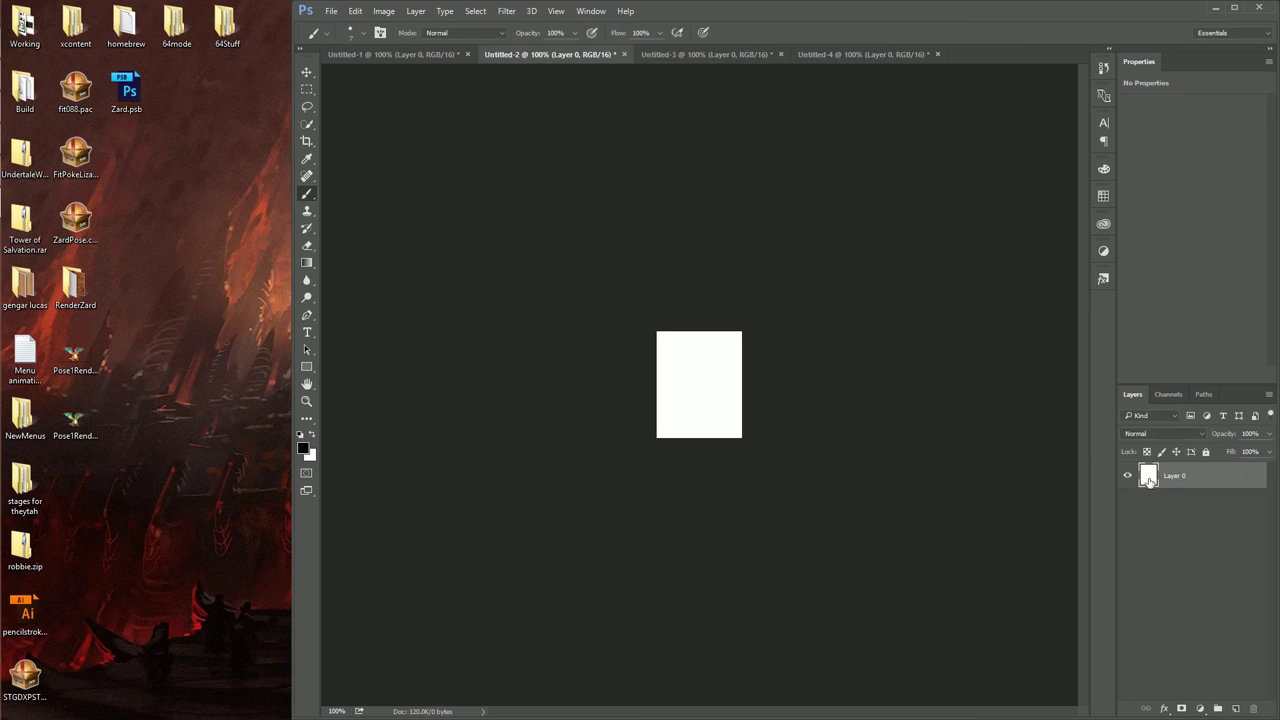
Convert the 128 × 160 pixel document's layer to a linked smart object, saving its contents as CSP.psb on the Desktop.
right_click(1181, 482)
left_click(1063, 272)
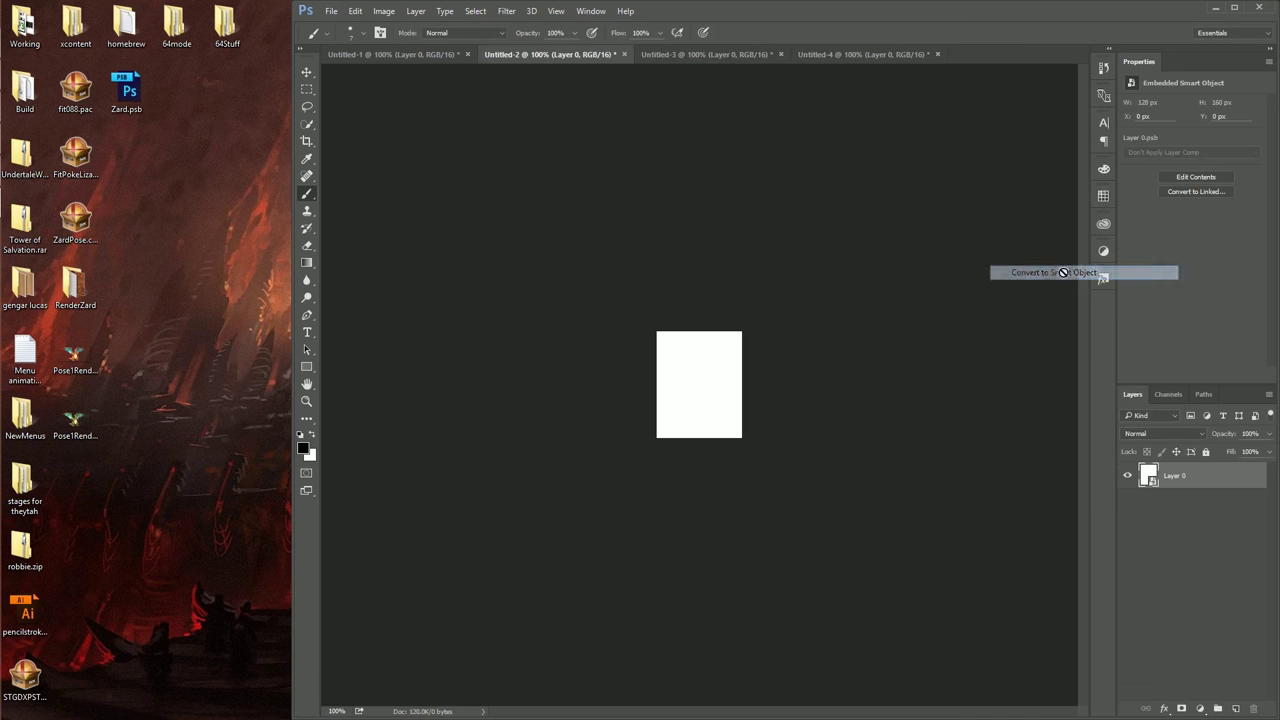
right_click(1170, 480)
left_click(1027, 308)
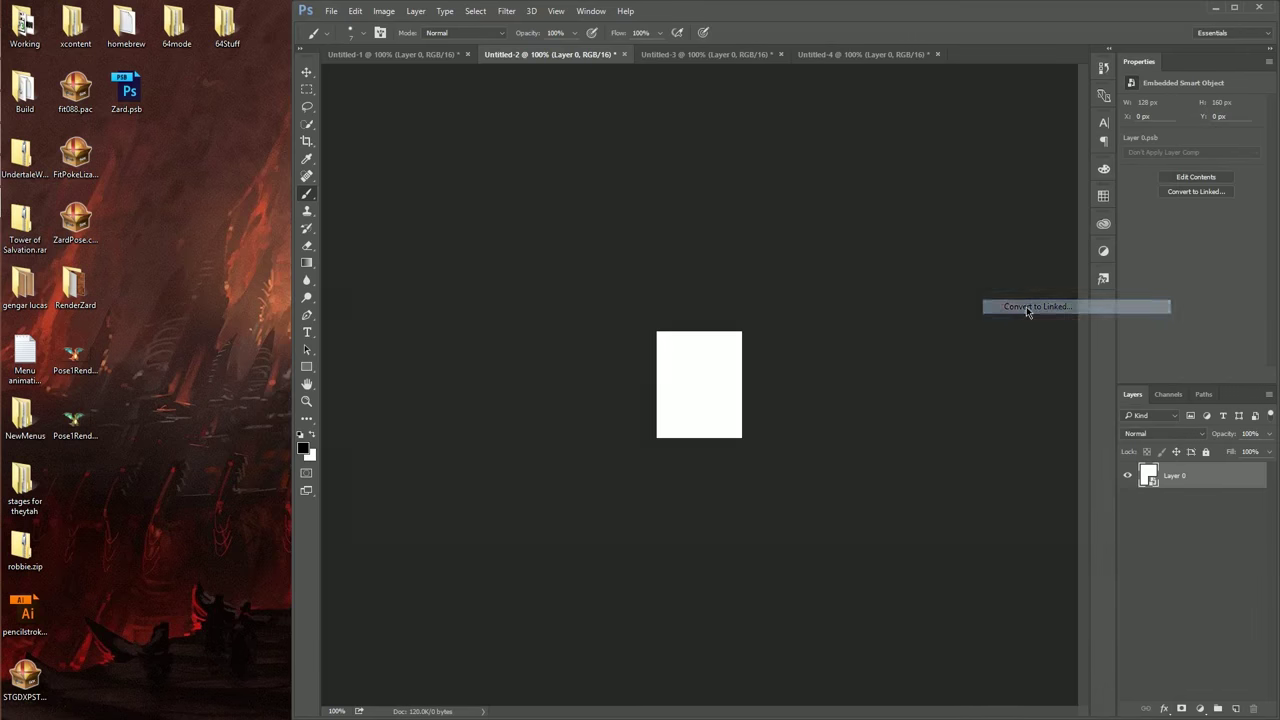
left_click(805, 378)
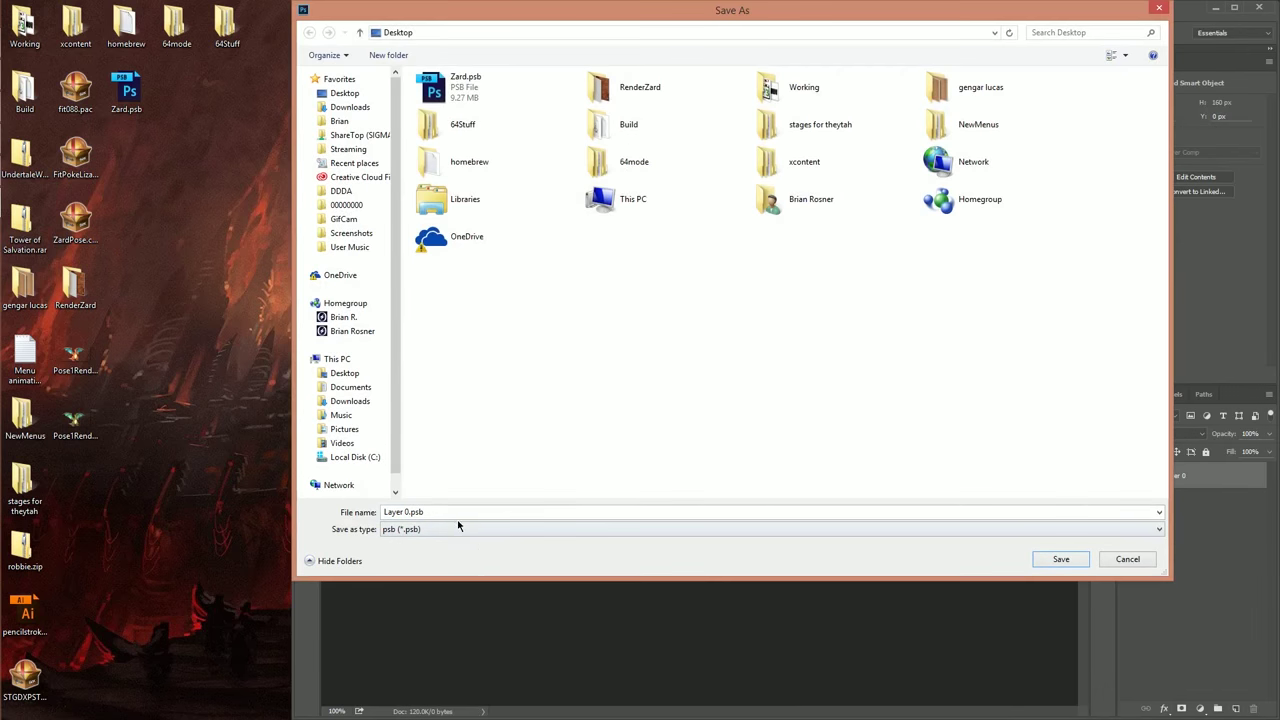
left_click_drag(447, 515, 361, 519)
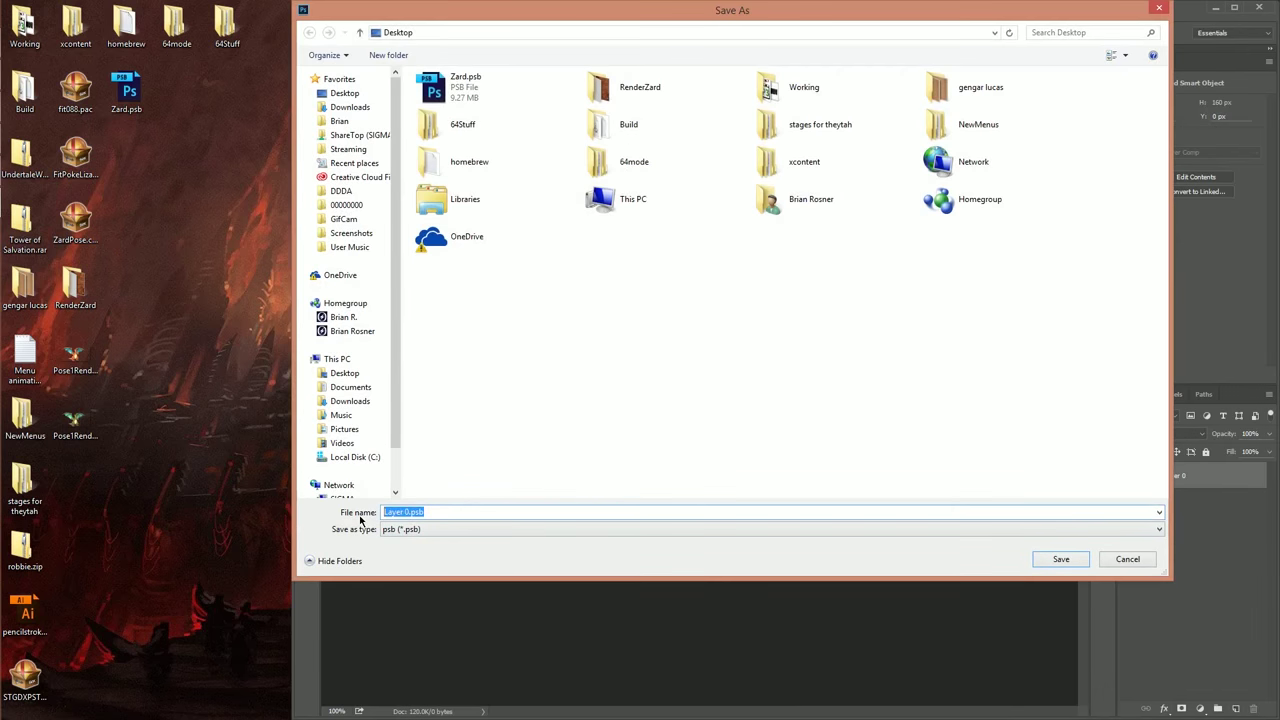
type("CSP")
left_click_drag(602, 8, 560, 95)
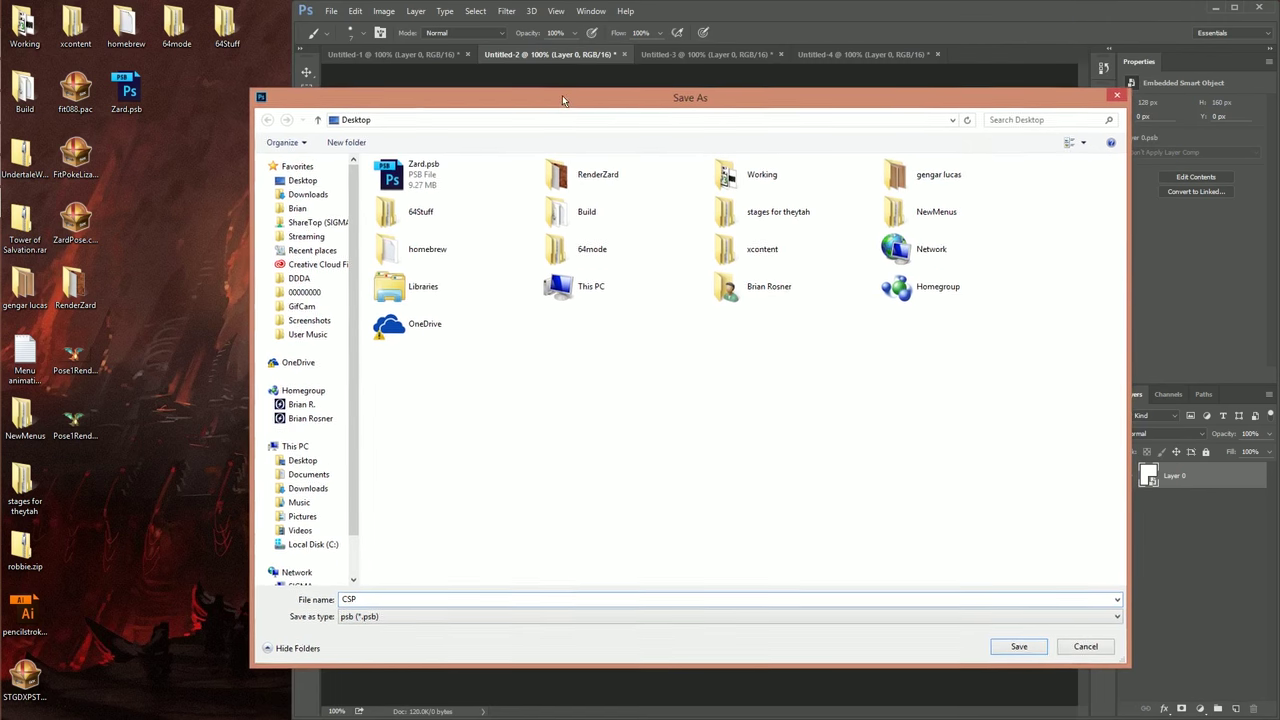
key("Return")
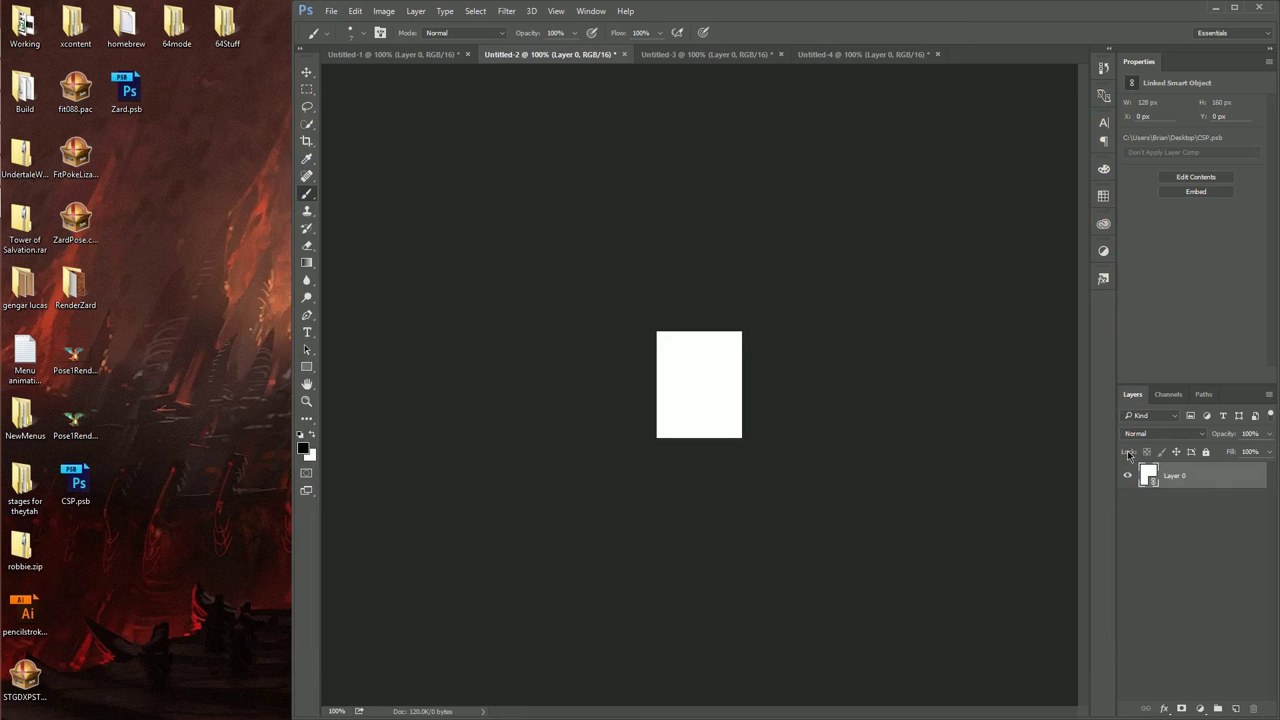
Rename the linked smart object layer as CSP.
double_click(1175, 477)
type("CSP")
key("Return")
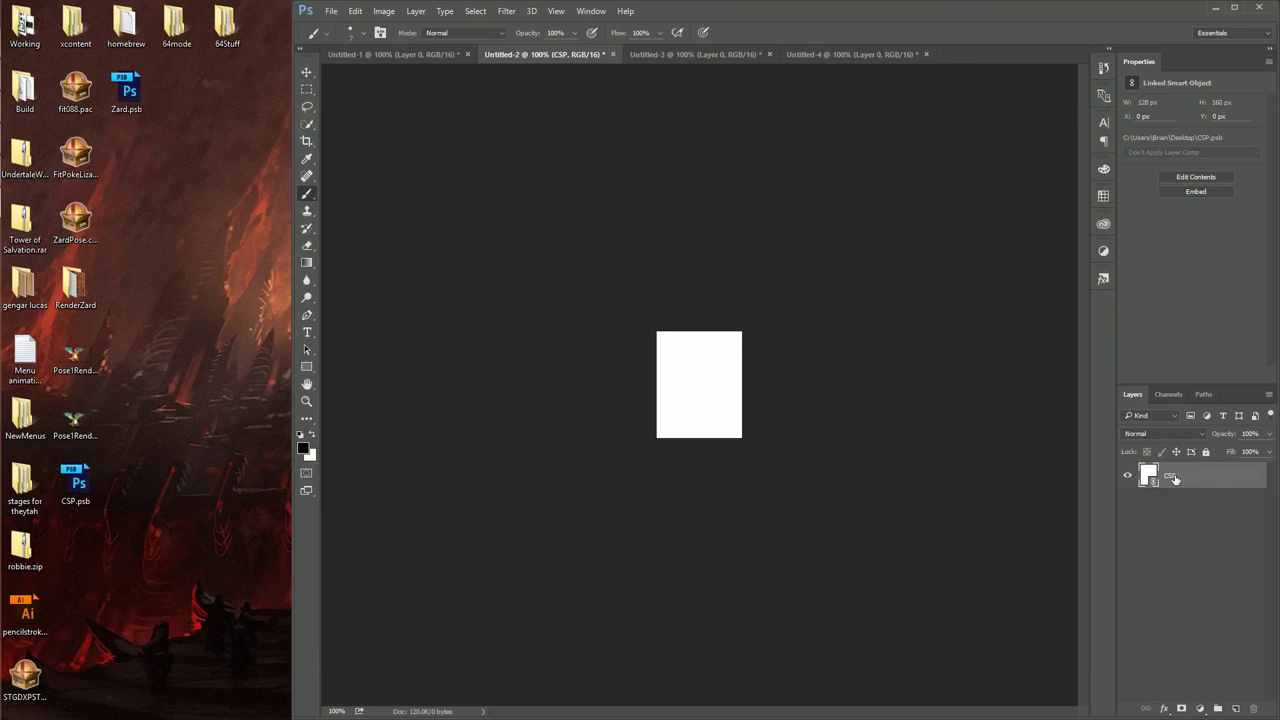
Float the 128 × 160 pixel document in its own window and hide Layer 0 in the 208 × 160 pixel document.
left_click_drag(533, 56, 248, 226)
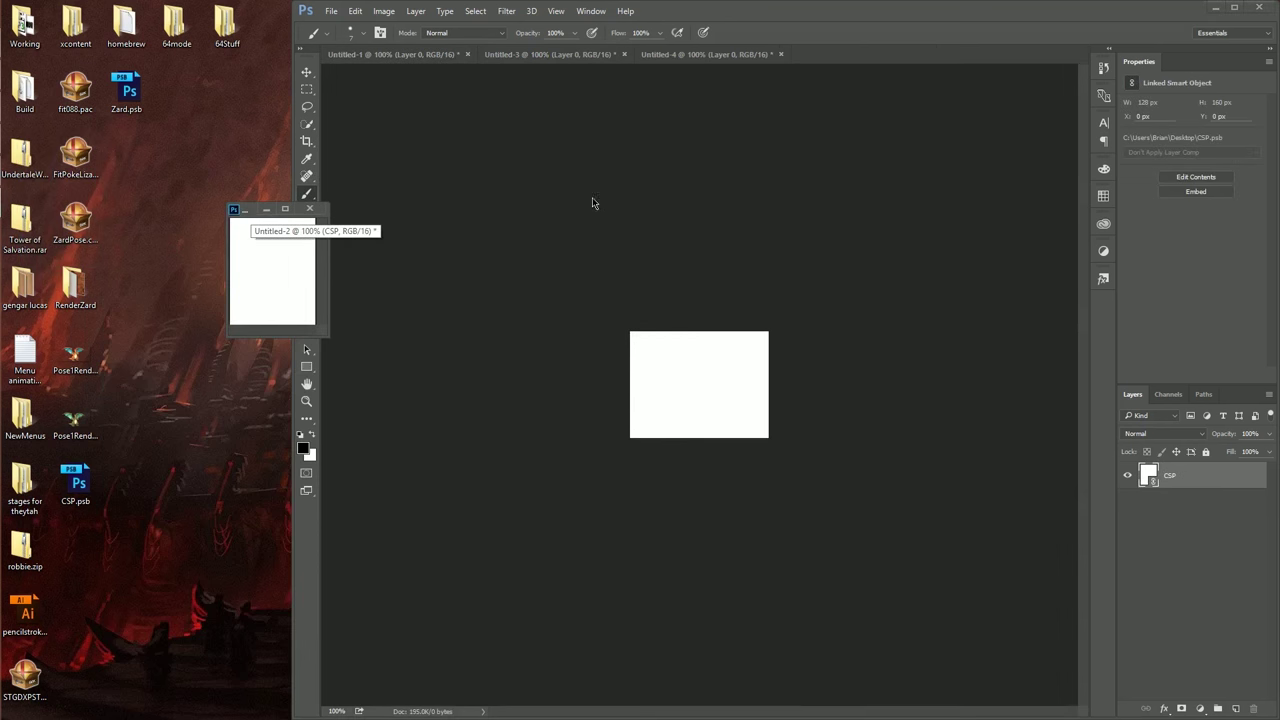
left_click(419, 56)
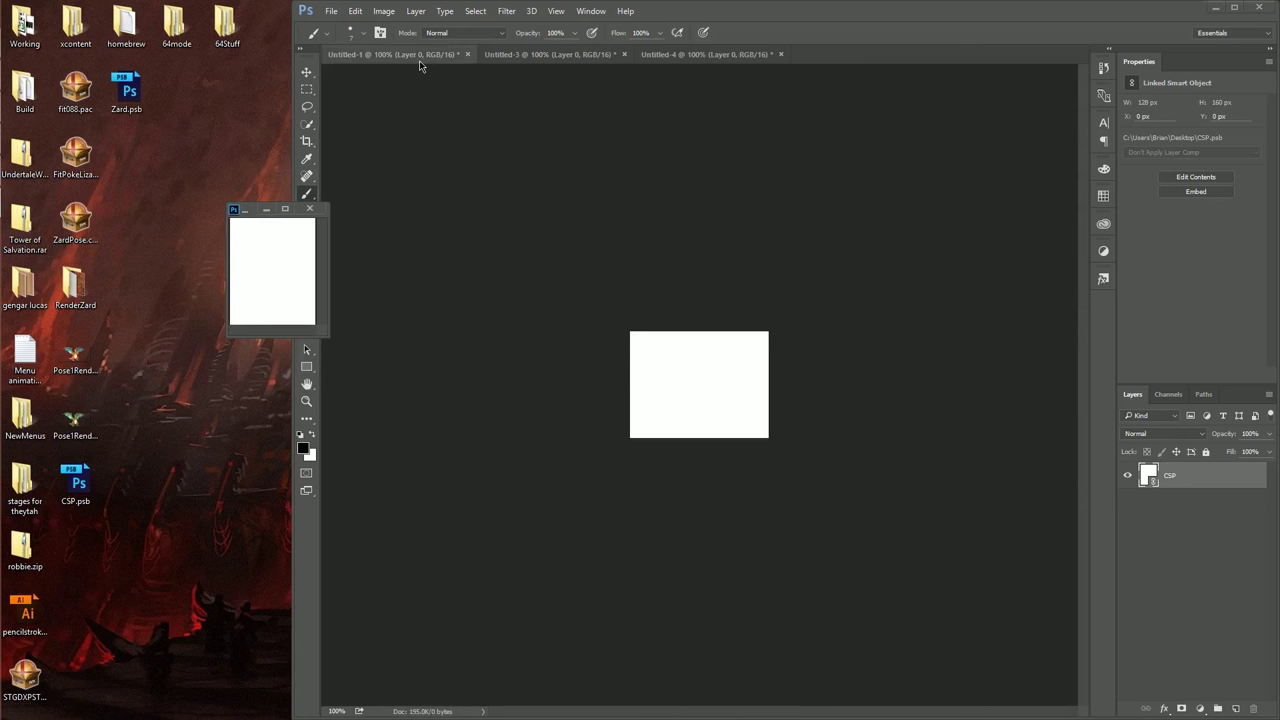
left_click(1131, 473)
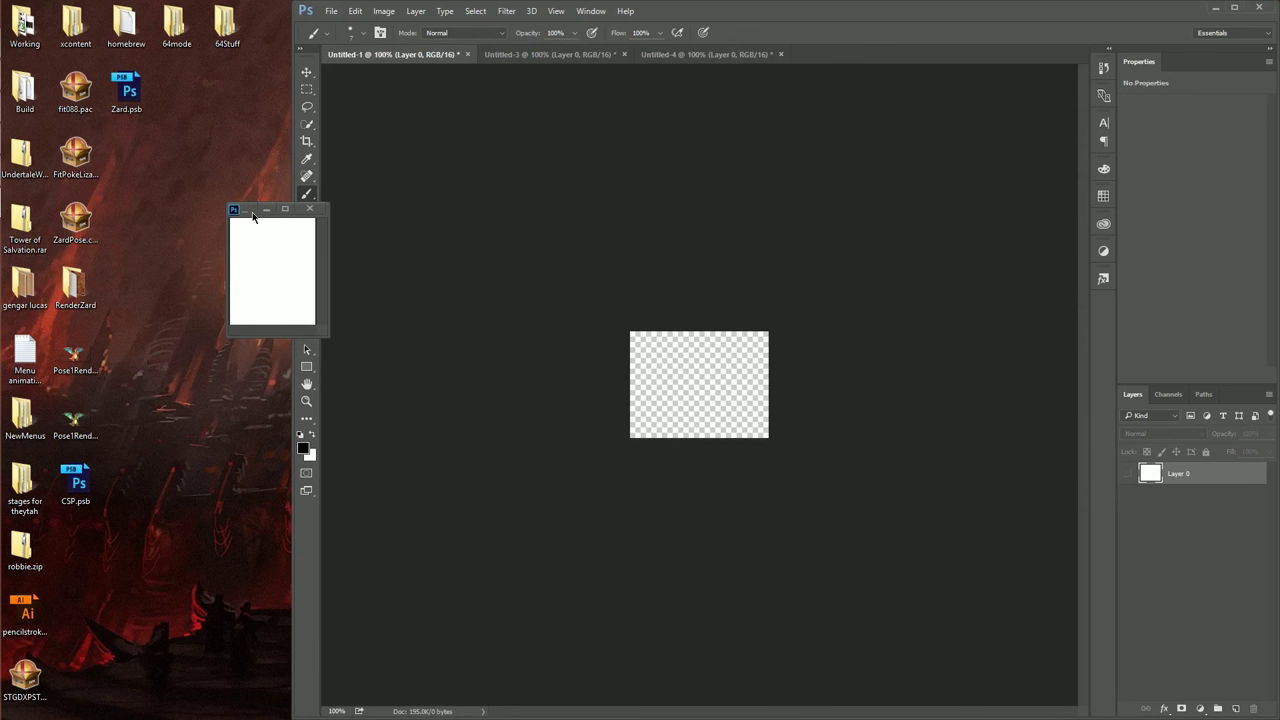
Copy the CSP layer from the floating document into the 208 × 160 pixel document and align it to X 0, Y 0.
left_click_drag(250, 214, 241, 192)
left_click_drag(1159, 489, 663, 411)
key("v")
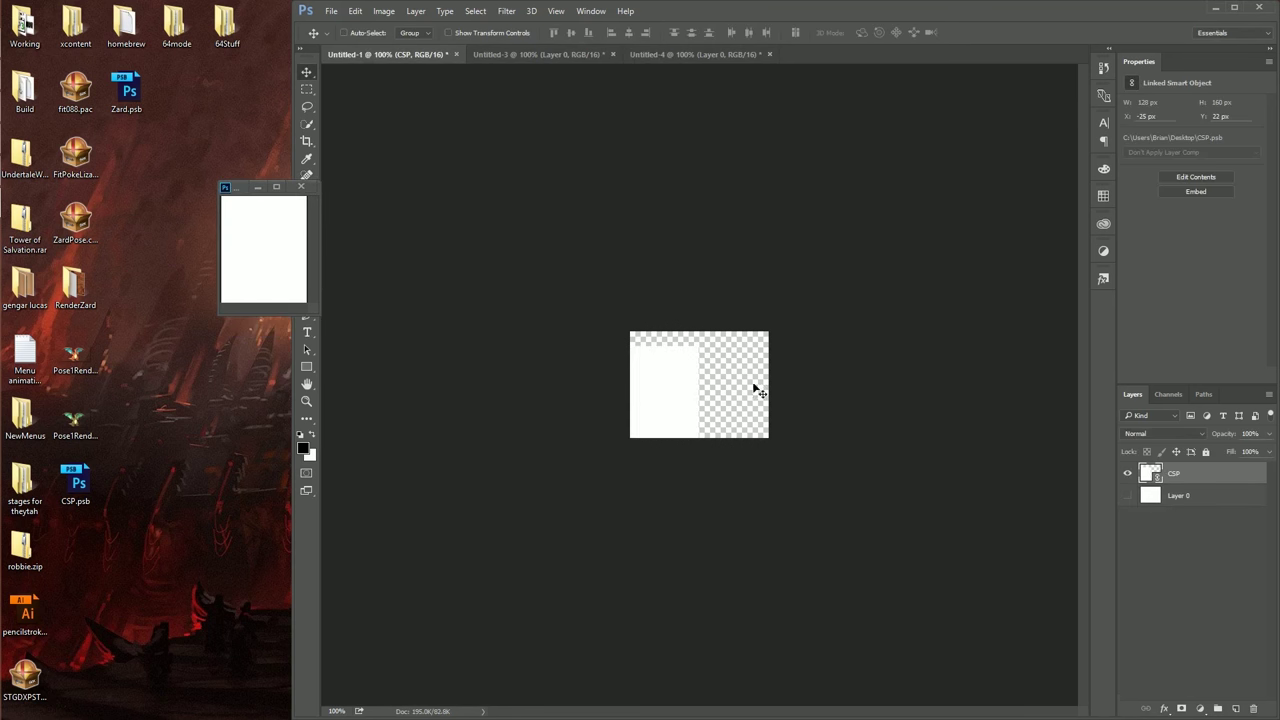
left_click_drag(754, 386, 706, 363)
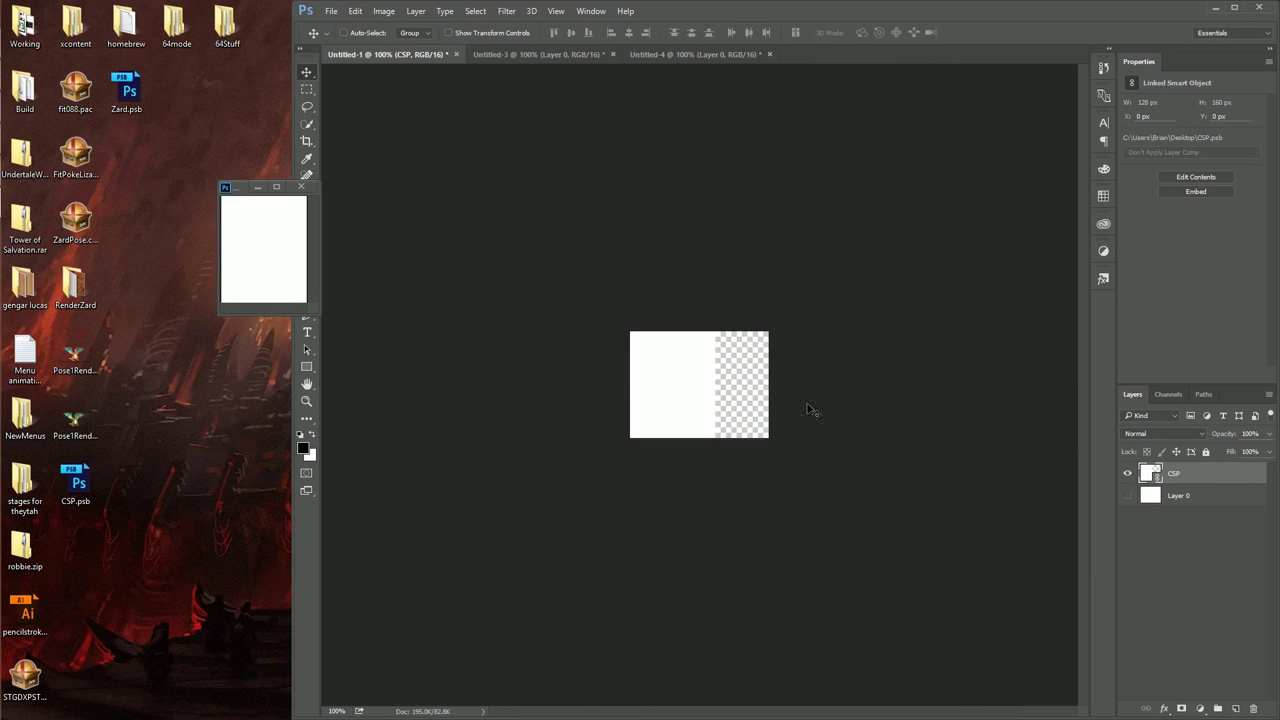
Close the floating 128 × 160 pixel document without saving its changes.
left_click(238, 193)
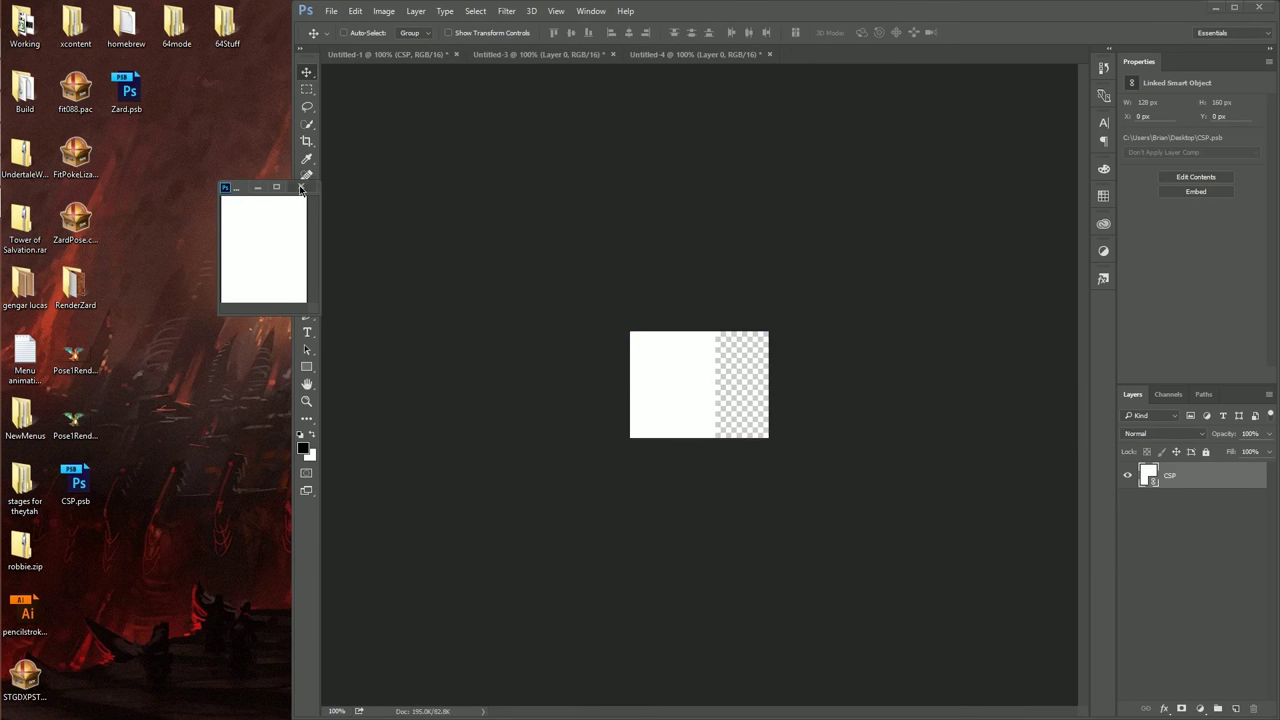
left_click(301, 187)
left_click(770, 269)
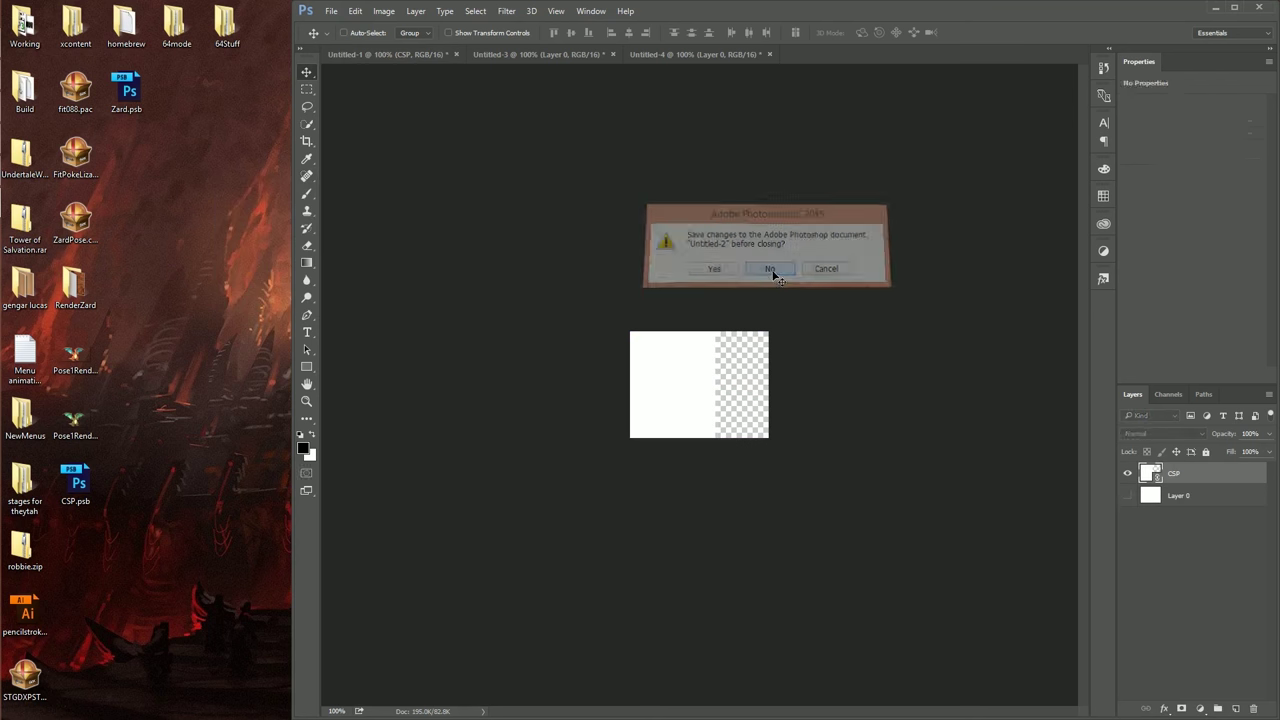
Convert the 48 × 56 pixel document's layer to a linked smart object, saving its contents as BP.psb on the Desktop.
left_click(534, 57)
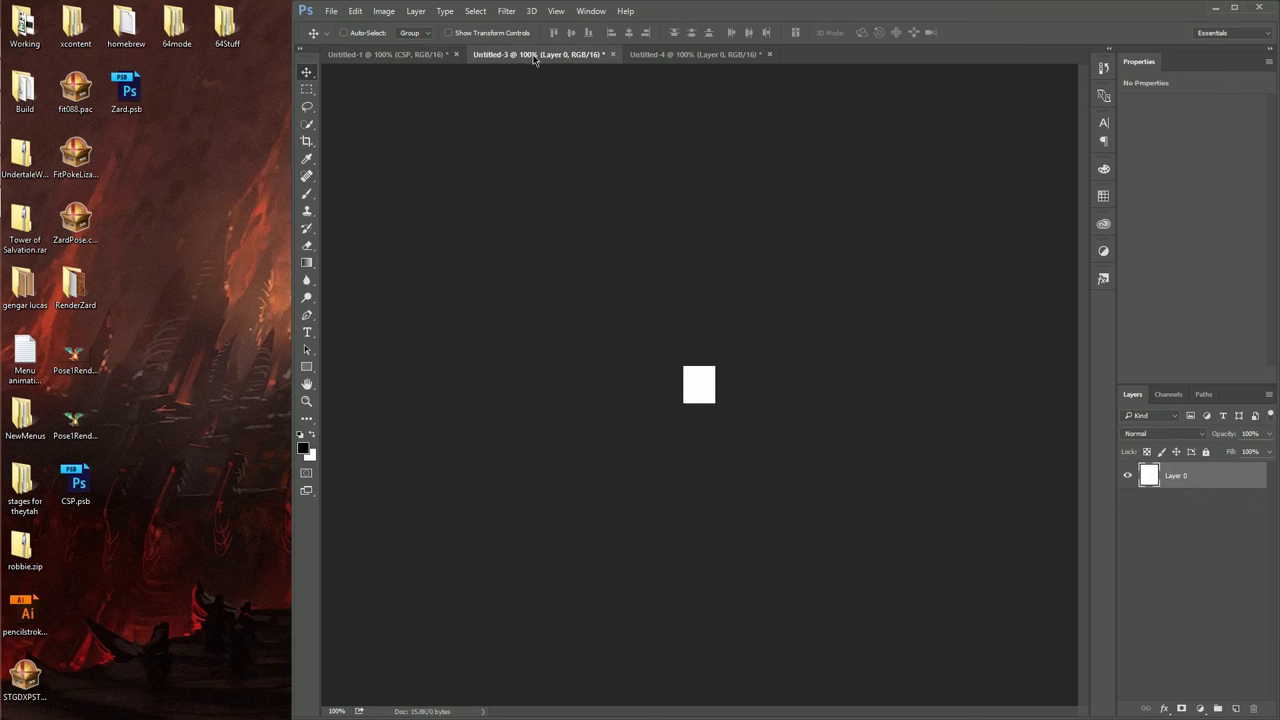
right_click(1179, 476)
left_click(994, 272)
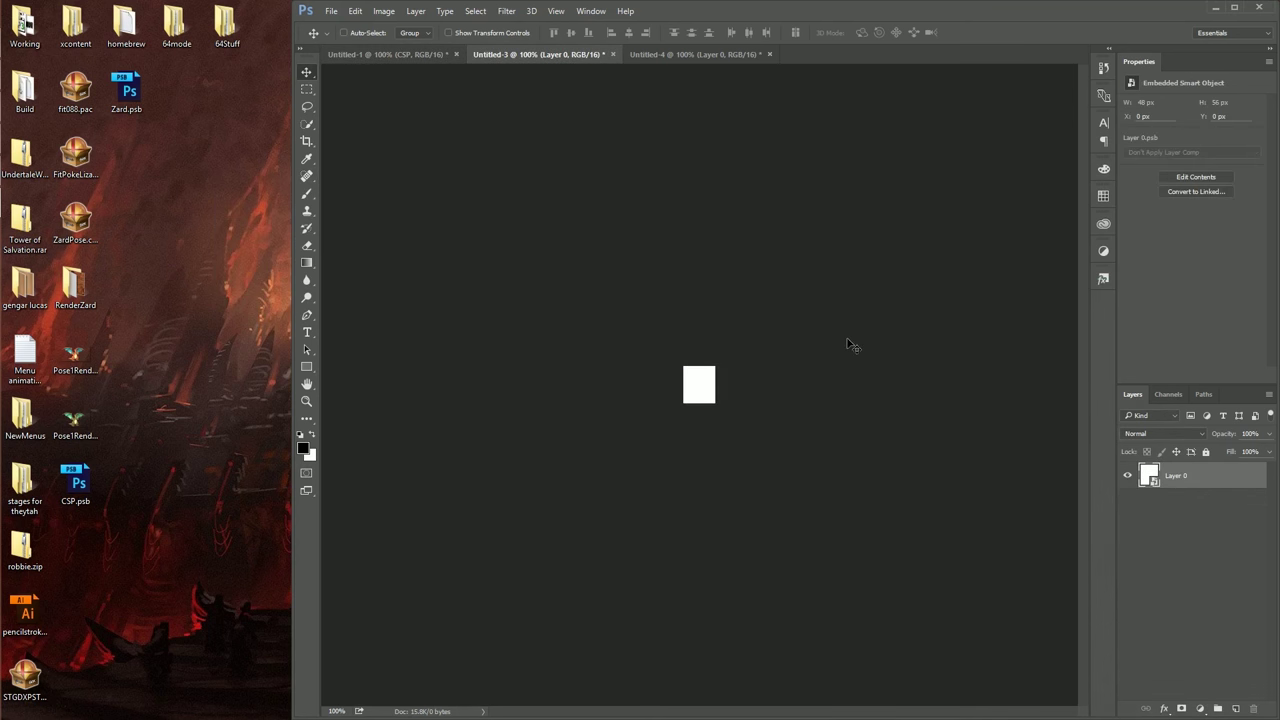
right_click(1171, 474)
left_click(1066, 306)
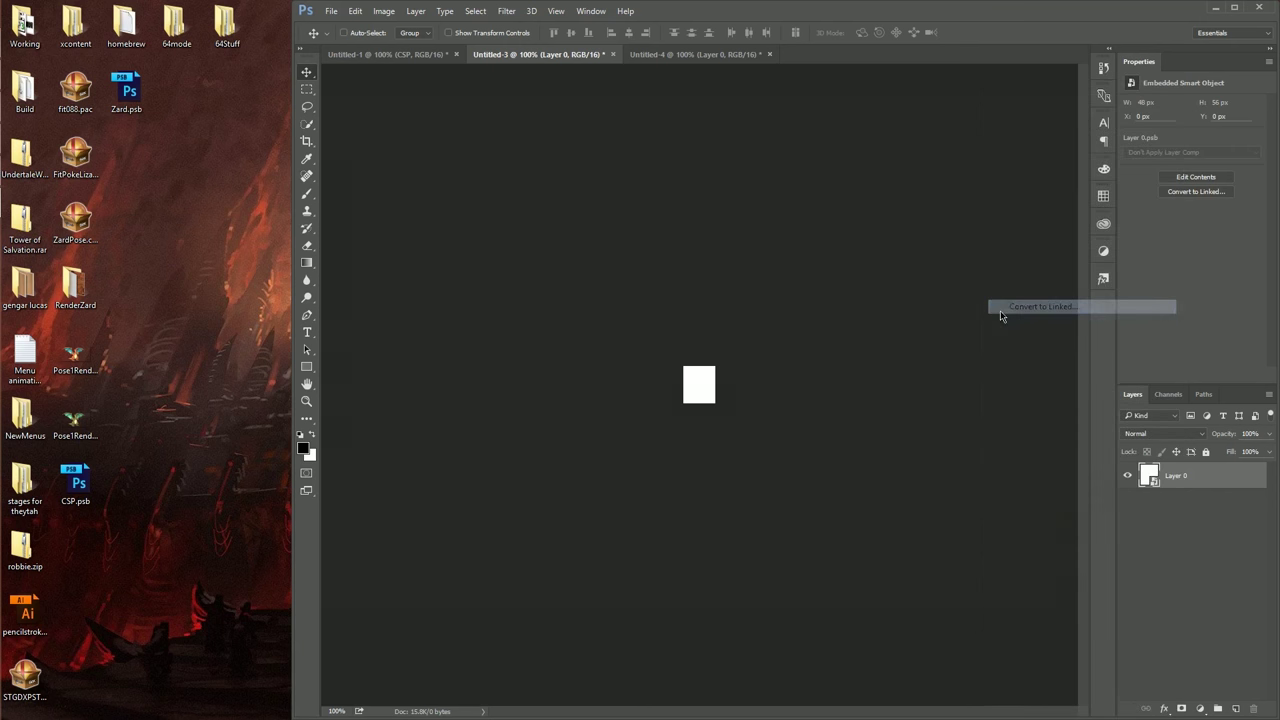
left_click(790, 376)
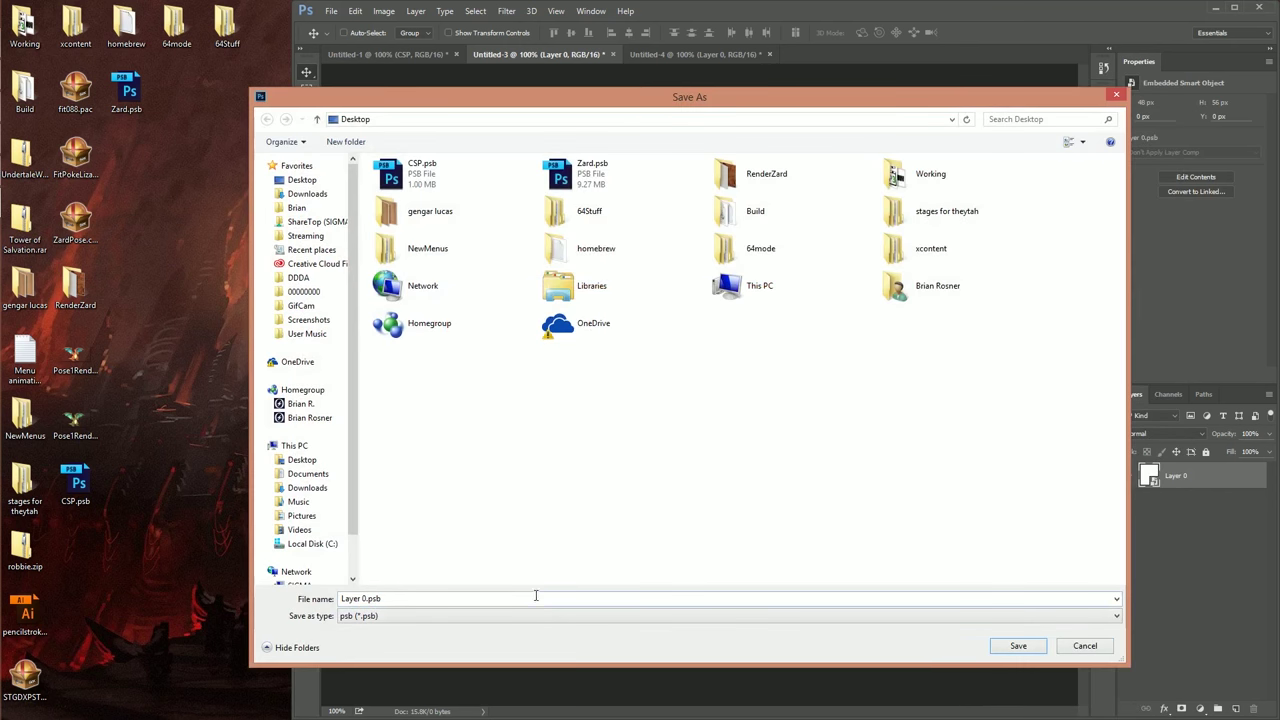
left_click_drag(383, 598, 259, 600)
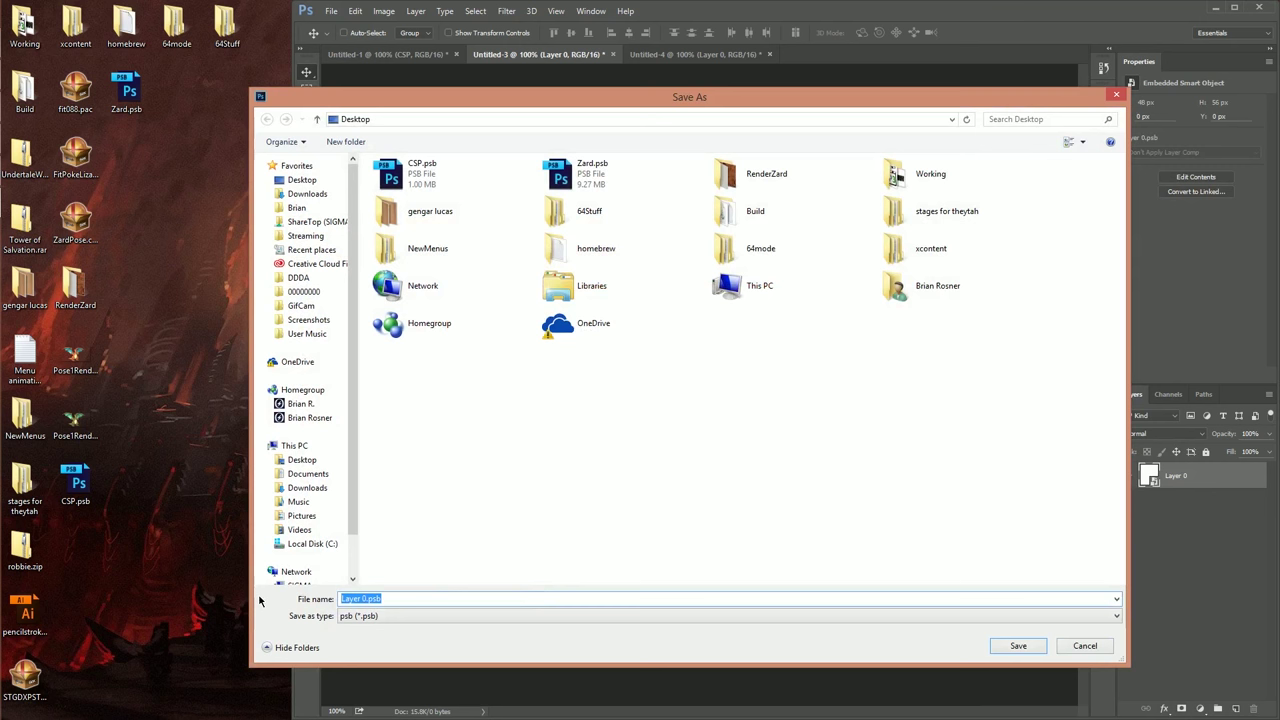
type("BP")
key("Return")
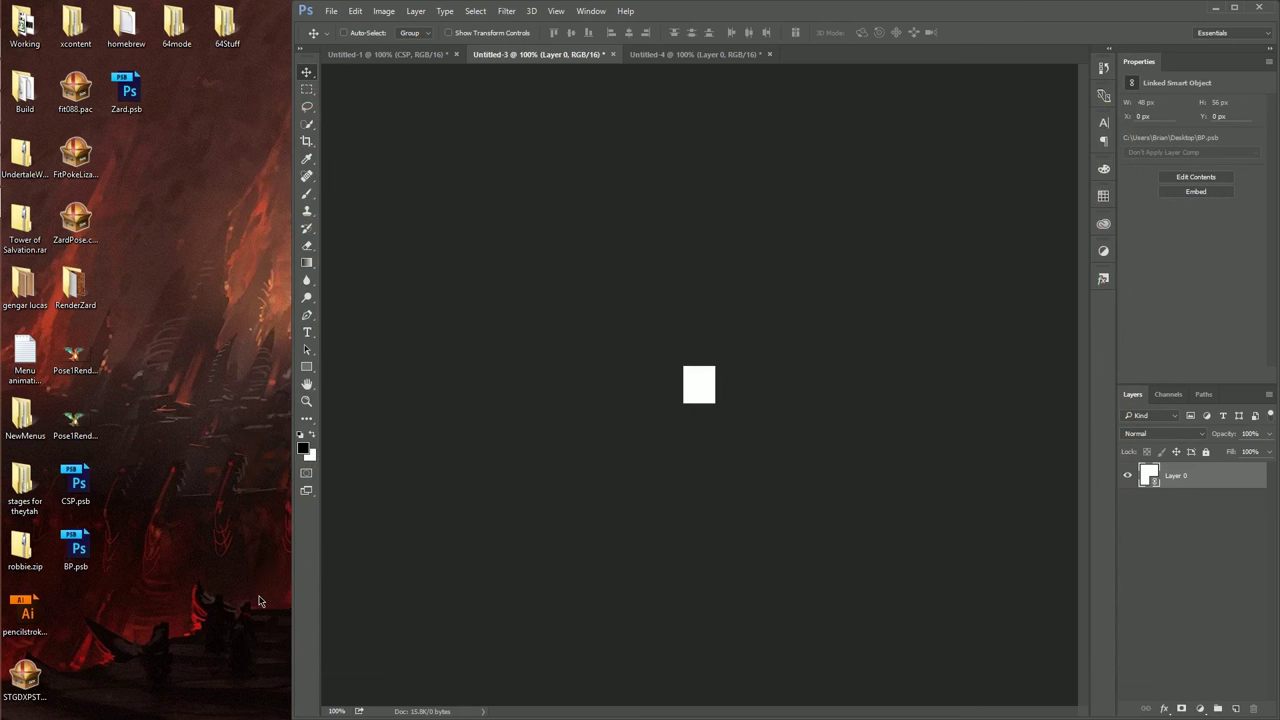
Float the 48 × 56 pixel document, copy its linked layer into the 208 × 160 pixel document and name the copy BP.
left_click_drag(671, 57, 216, 445)
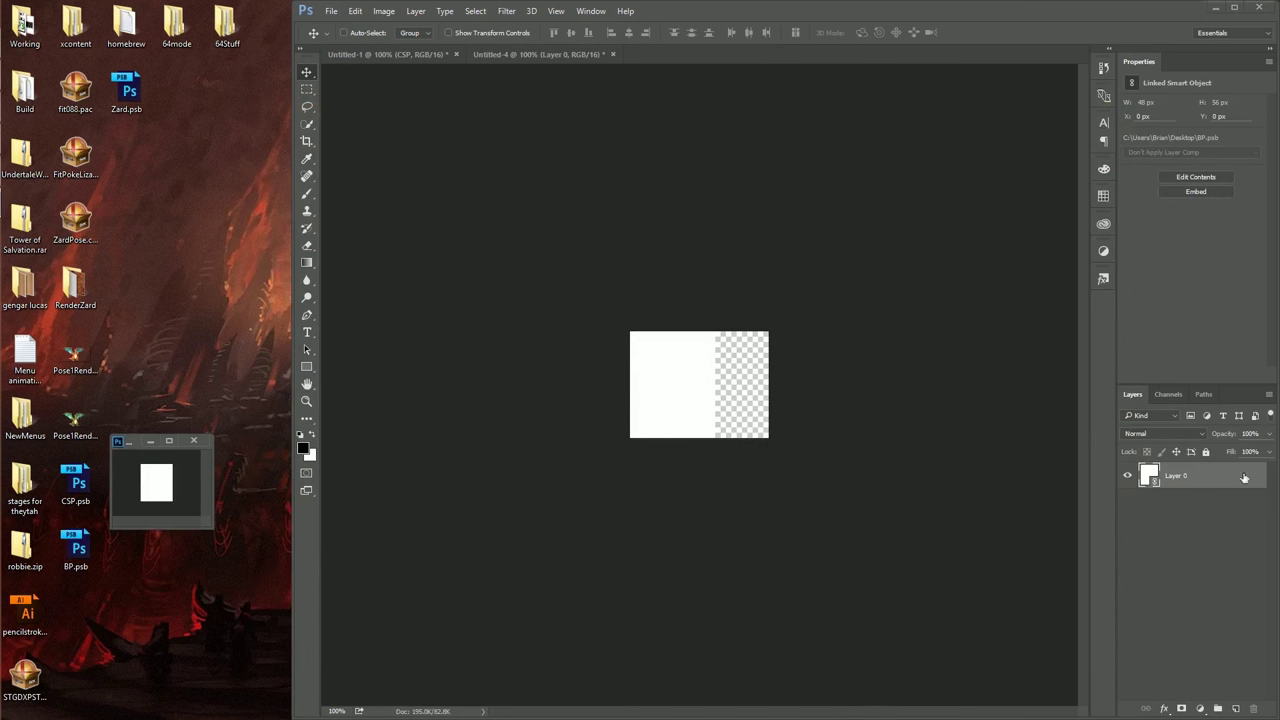
left_click_drag(1148, 476, 909, 449)
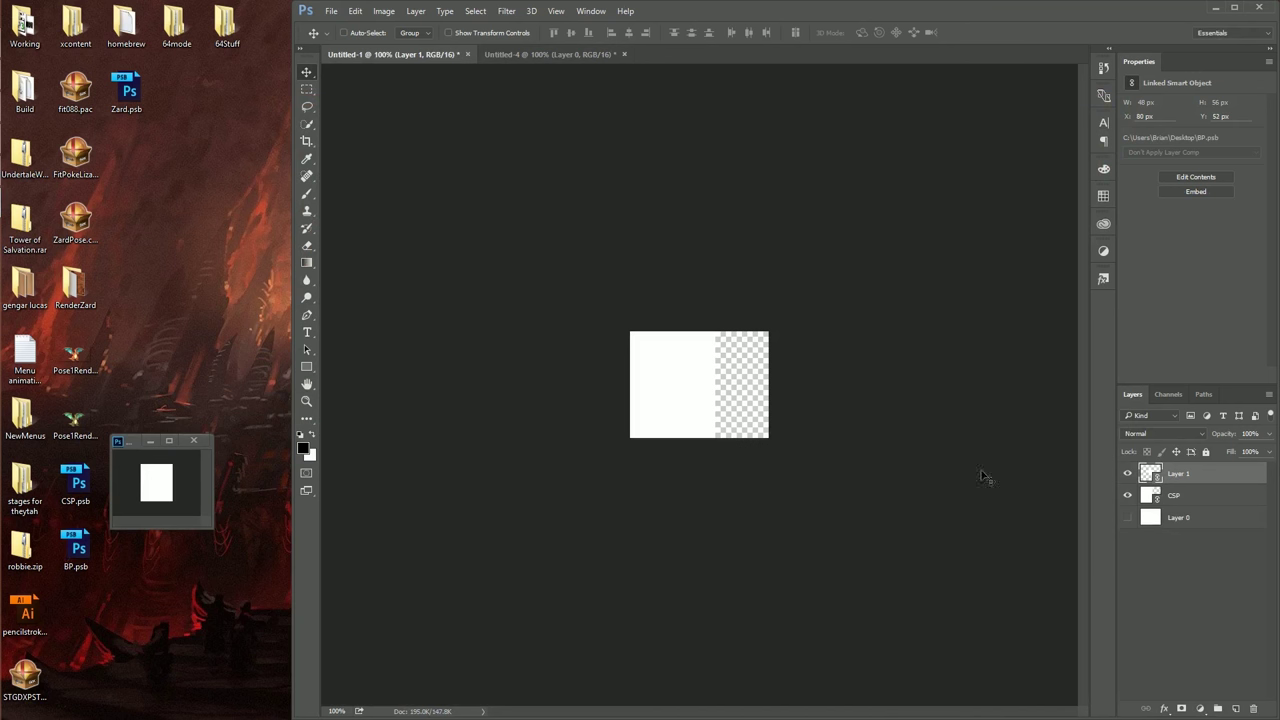
double_click(1180, 473)
type("BP")
key("Return")
Align the BP layer to the canvas's bottom edge, directly right of the CSP area, and close its source document without saving.
left_click_drag(706, 391, 735, 424)
left_click(193, 440)
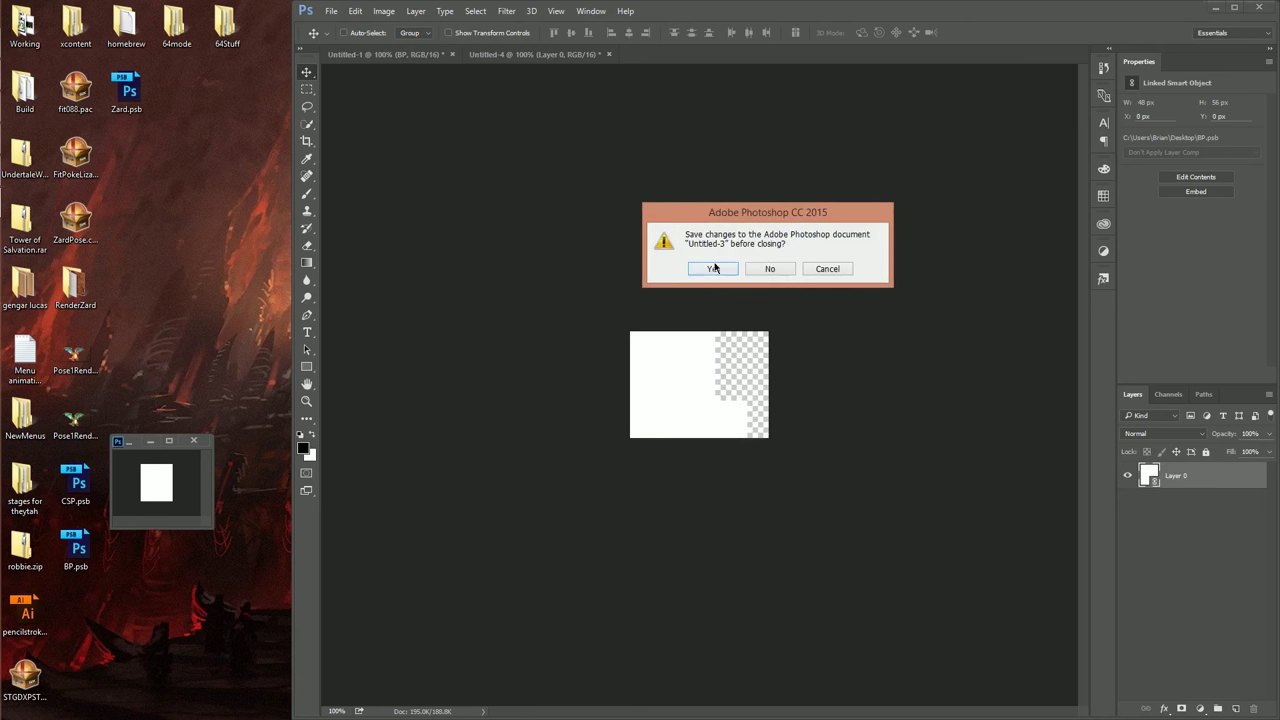
left_click(768, 269)
Convert the 32 × 32 pixel document's layer to a linked smart object, saving its contents as Stock.psb on the Desktop.
left_click(555, 54)
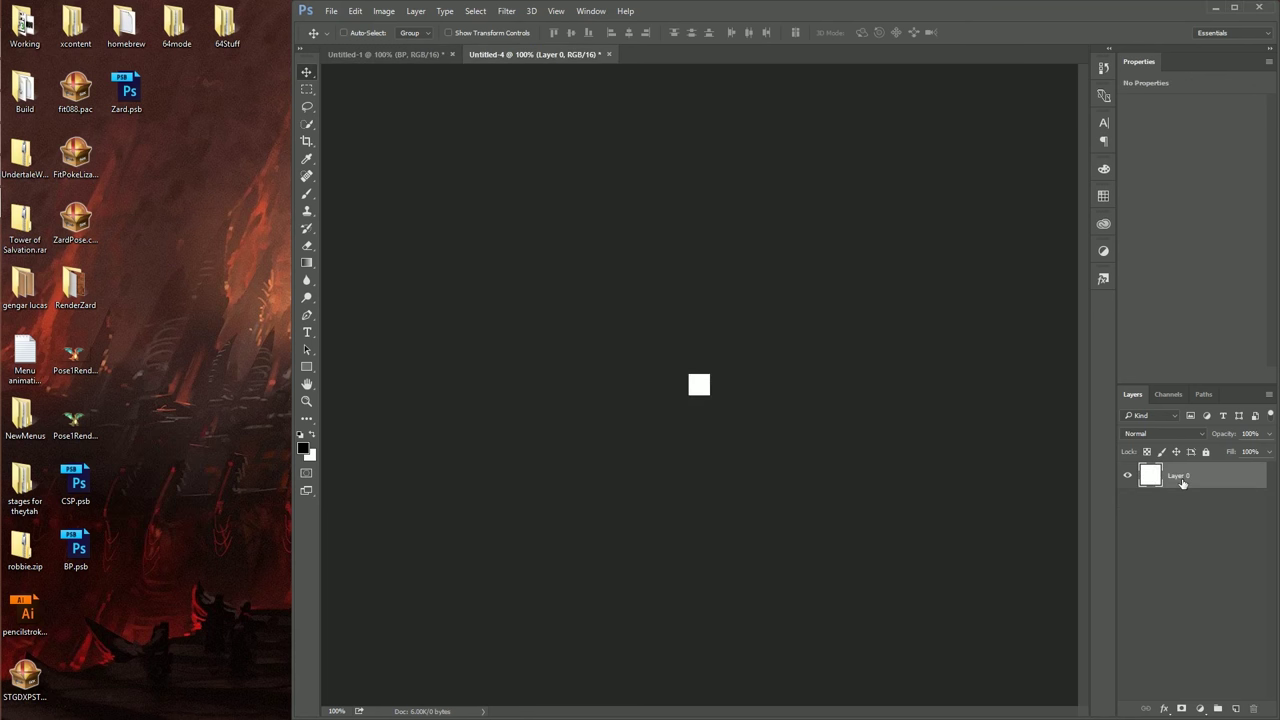
right_click(1177, 482)
left_click(1056, 272)
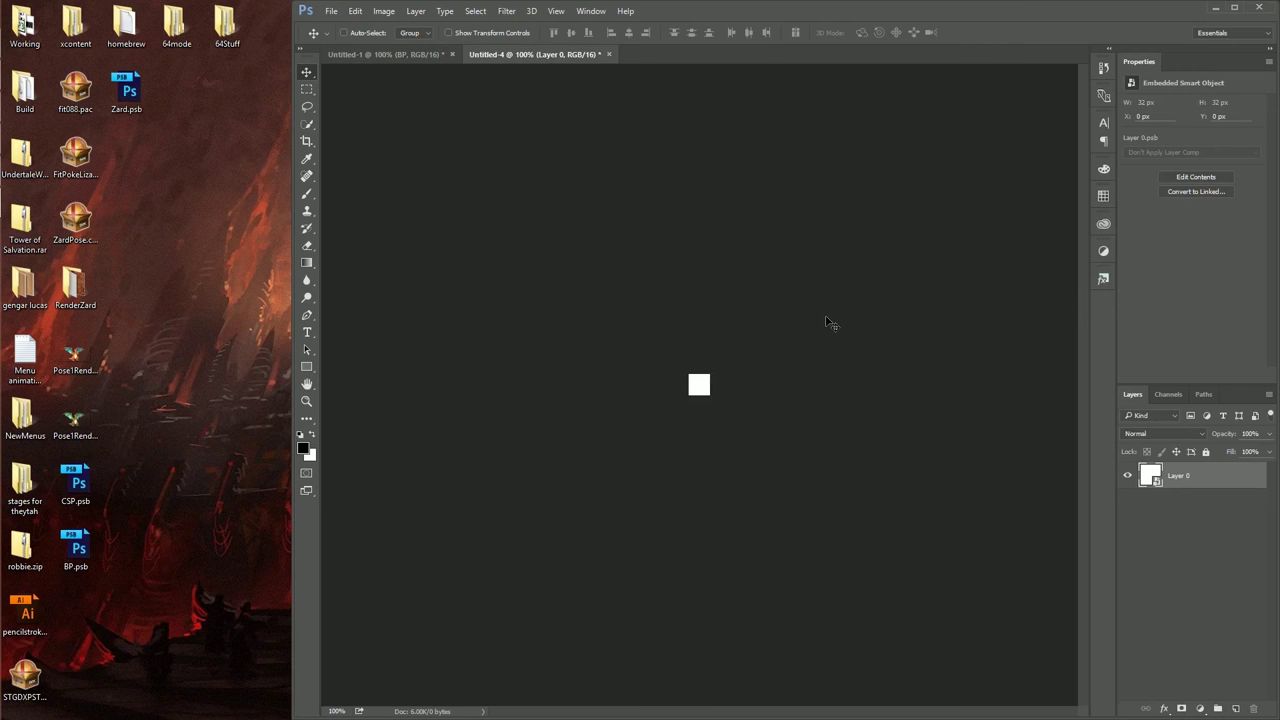
right_click(1199, 478)
left_click(1086, 308)
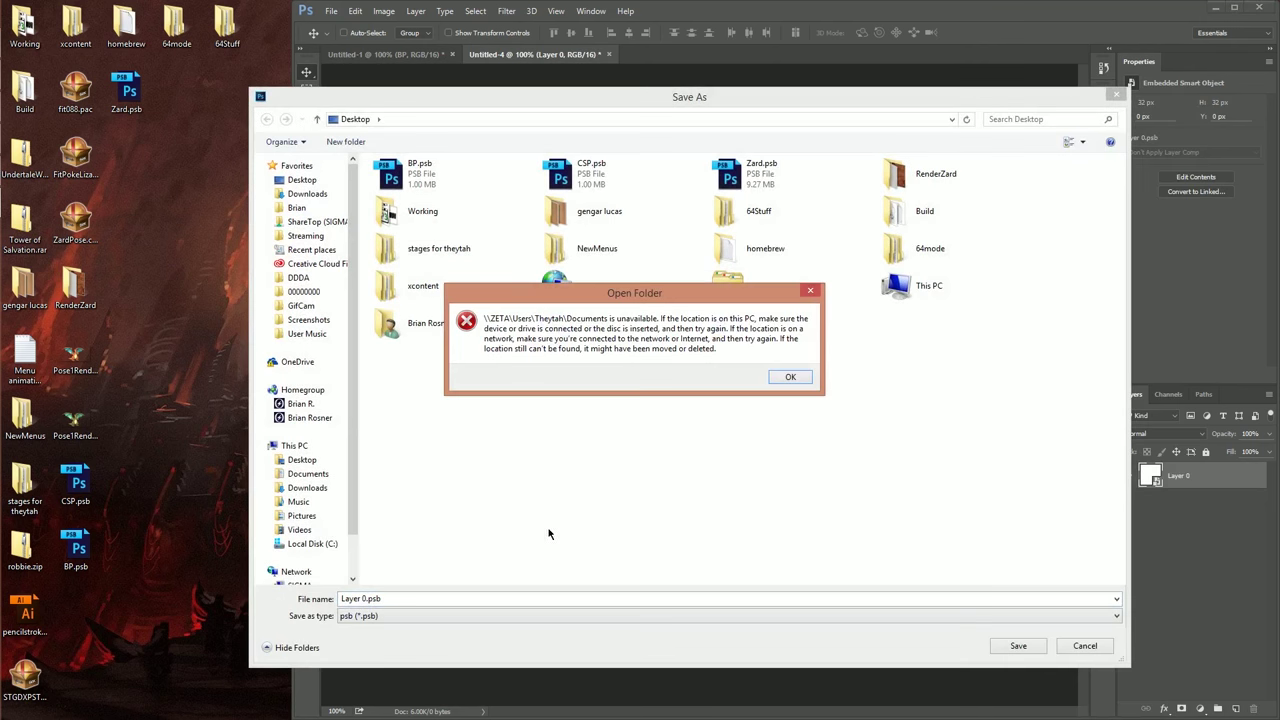
left_click(790, 378)
left_click(422, 598)
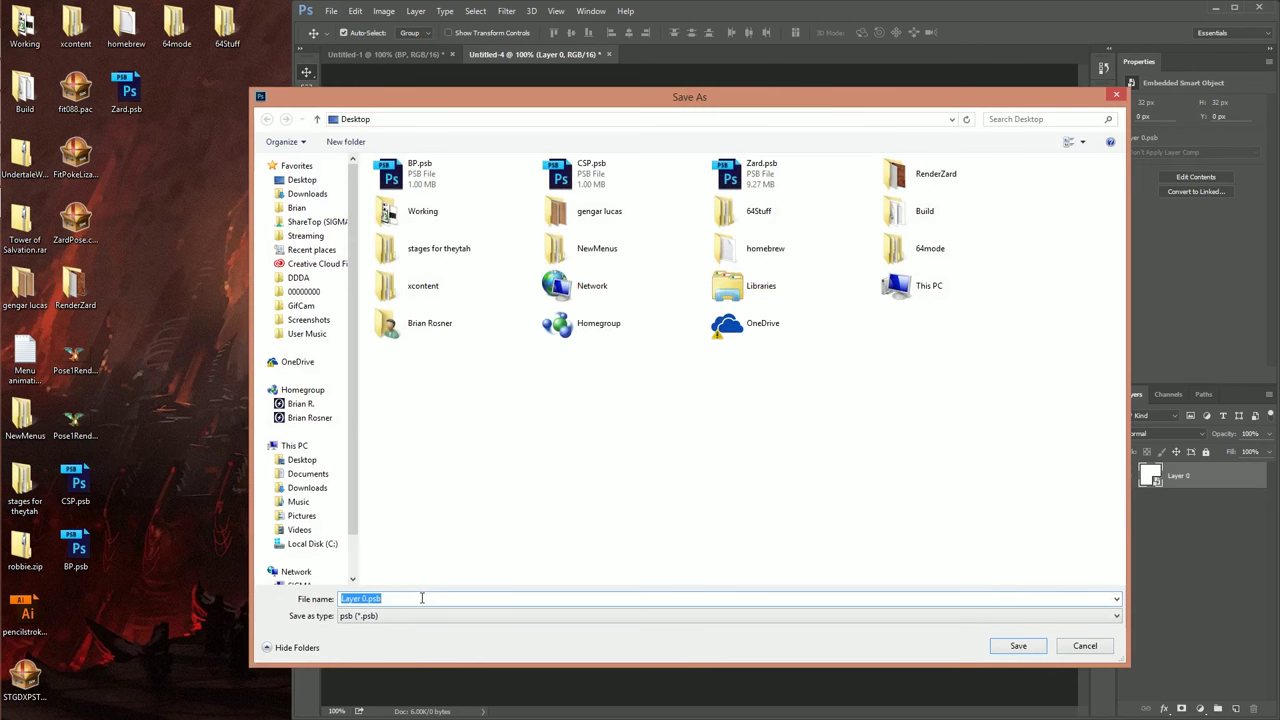
type("Stock")
key("Return")
Float the 32 × 32 pixel document in its own window and rename its linked layer as Stock.
left_click_drag(520, 56, 245, 402)
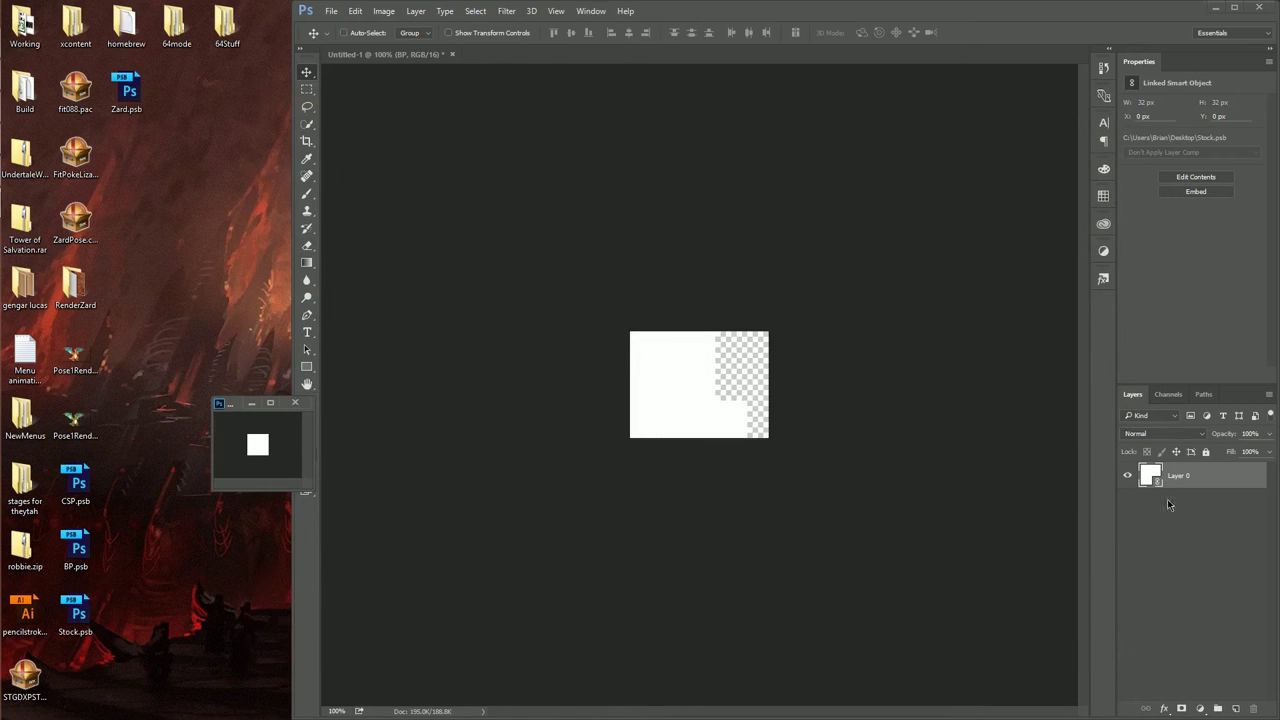
double_click(1180, 476)
type("Stock")
key("Return")
Copy the Stock layer into the 208 × 160 pixel document at X 176, Y 128 and close its source document without saving.
left_click_drag(1176, 479, 812, 452)
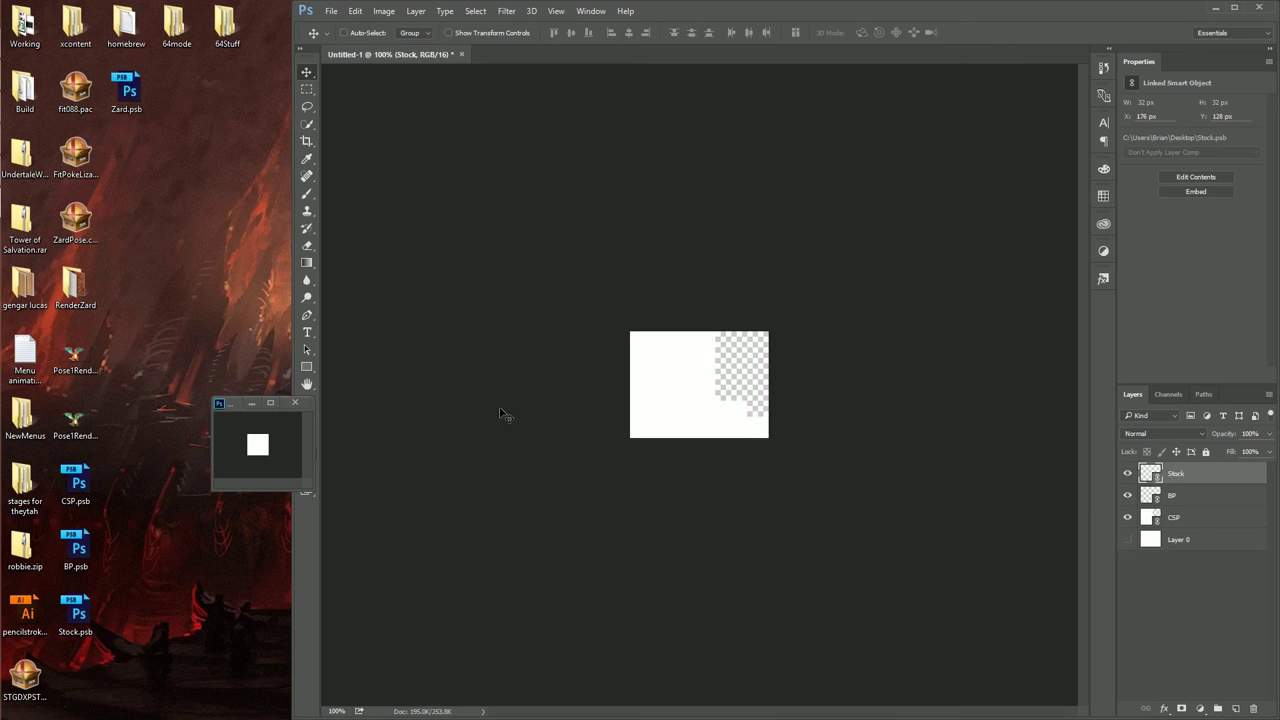
left_click(296, 405)
left_click(766, 270)
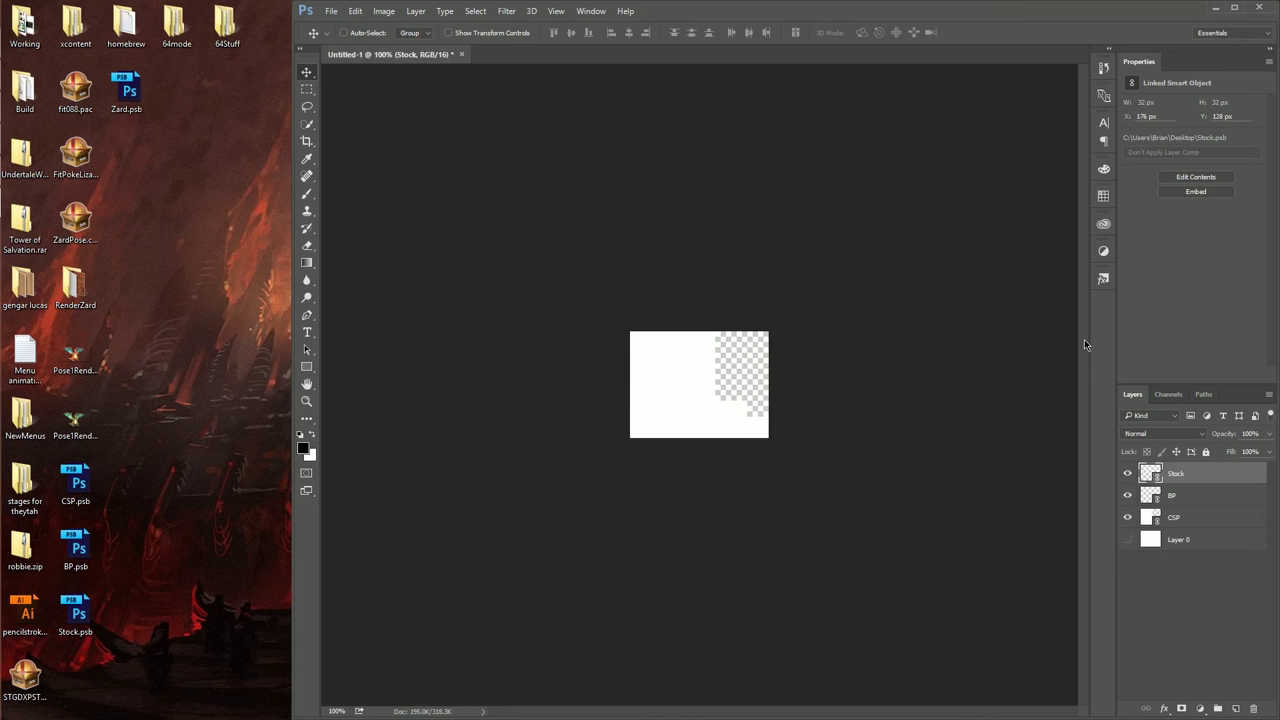
Delete the old Zard.psb from the Desktop while browsing for files to open.
key("ctrl+o")
left_click(455, 248)
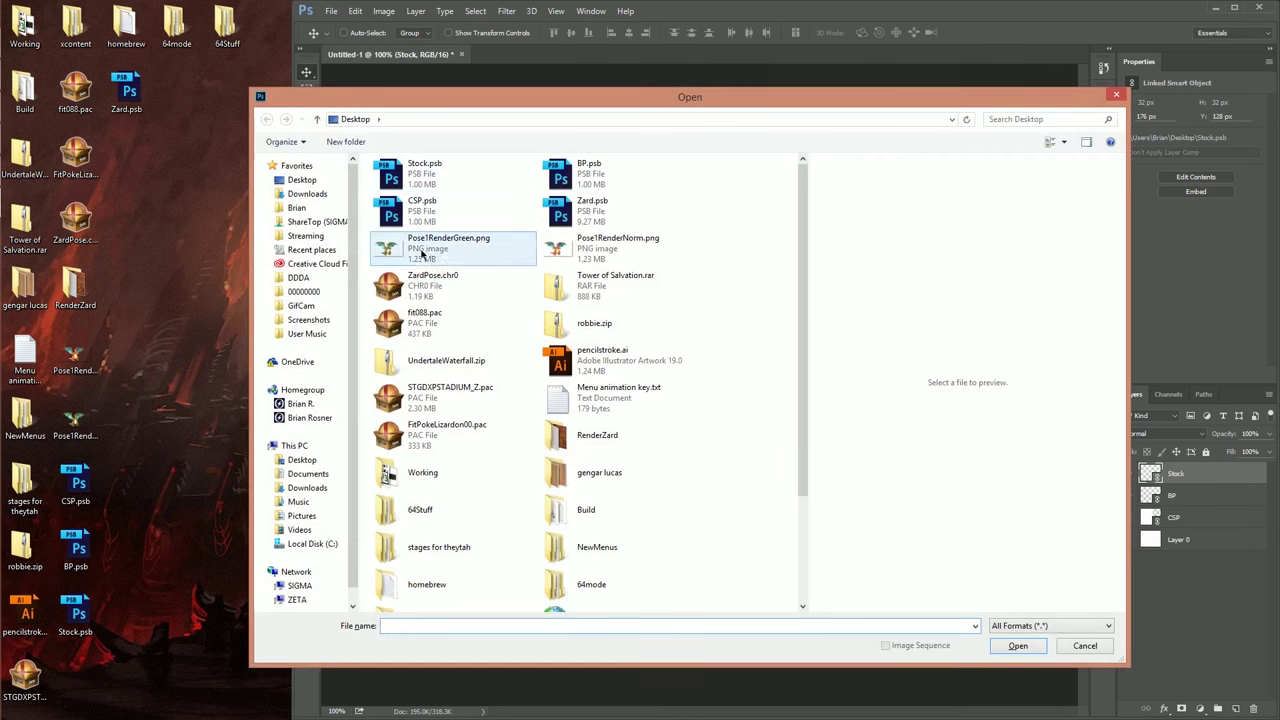
left_click(561, 254, "ctrl")
left_click(590, 212)
key("Delete")
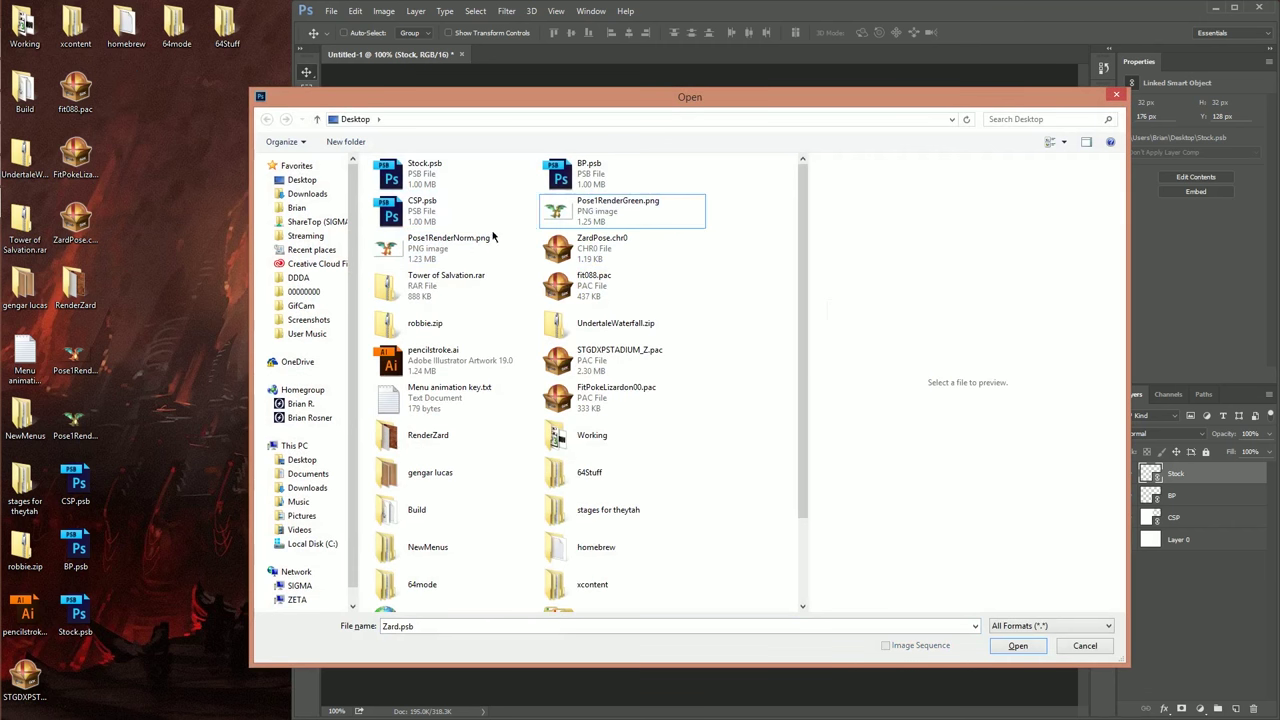
Open Pose1RenderNorm.png and Pose1RenderGreen.png together from the Desktop.
left_click(486, 247)
left_click(600, 208, "ctrl")
key("Return")
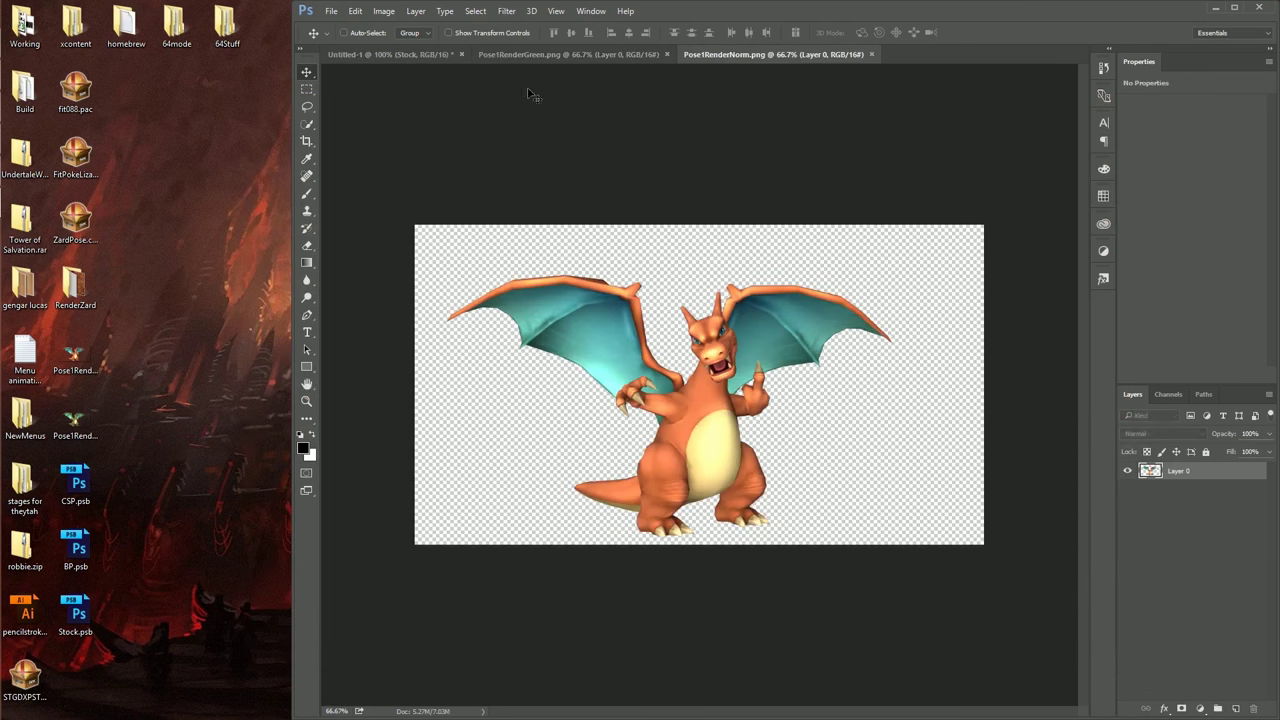
Save the 208 × 160 pixel document as the Photoshop file Previews on the Desktop.
left_click(390, 54)
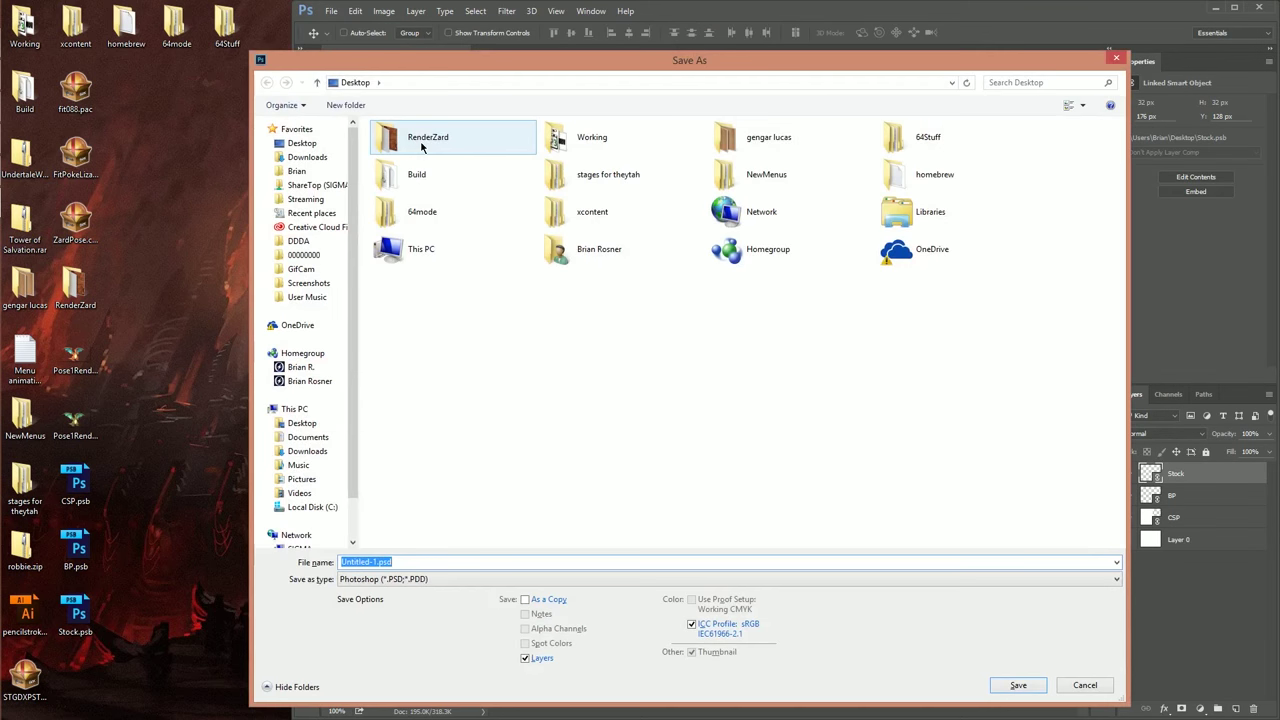
key("BackSpace")
type("Previews")
key("Return")
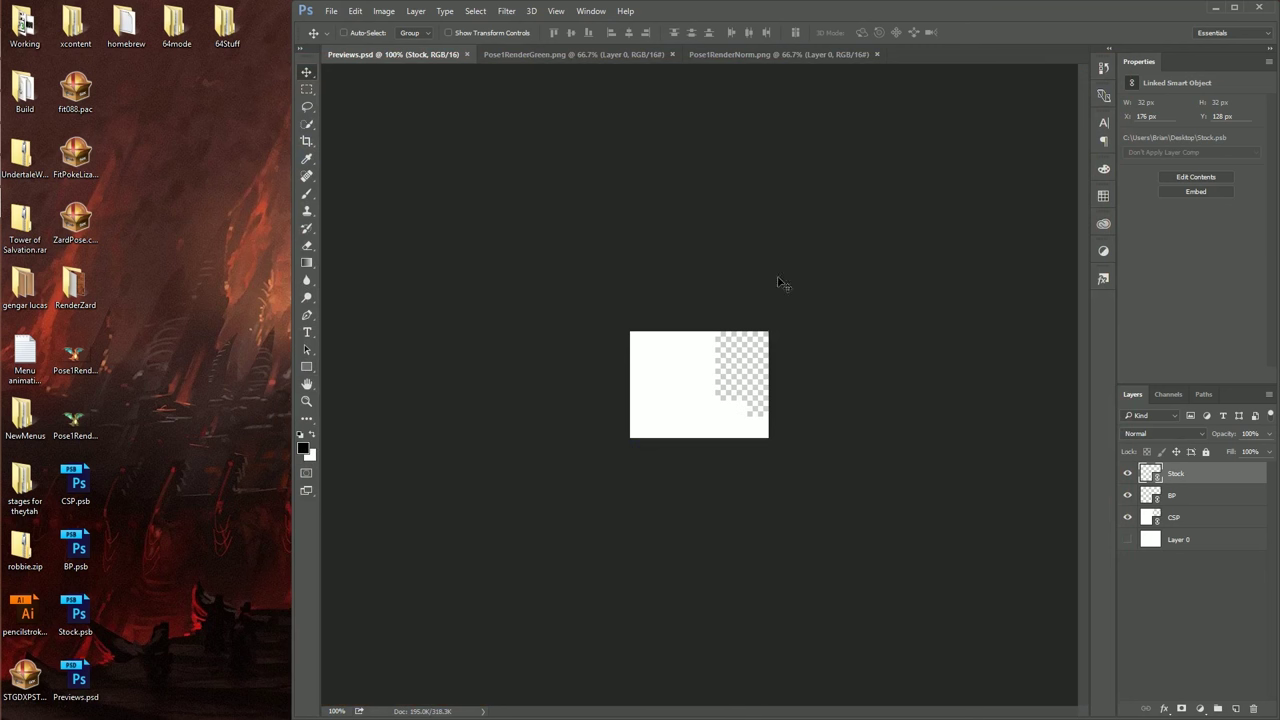
Inspect the Stock smart object's contents, close them and view the green Charizard render.
double_click(1148, 477)
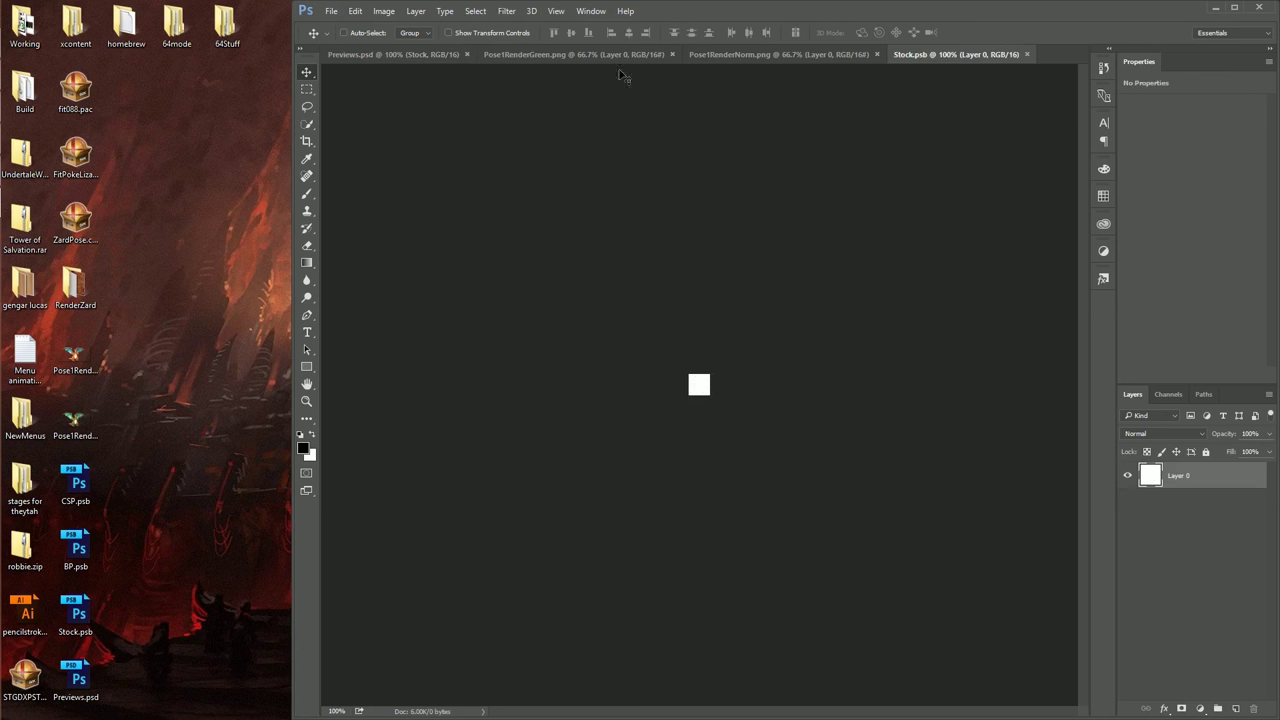
left_click(1025, 55)
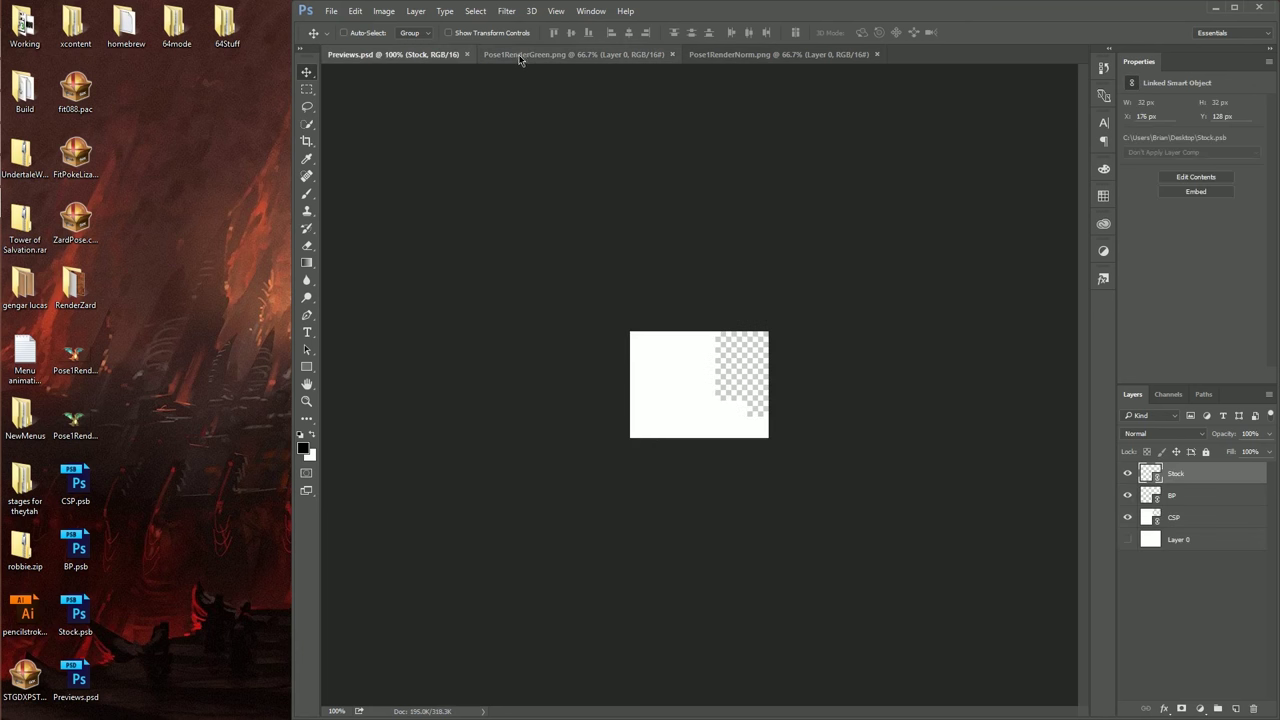
left_click(576, 55)
Add a black-filled layer beneath the Charizard layer in Pose1RenderNorm.png.
left_click(752, 56)
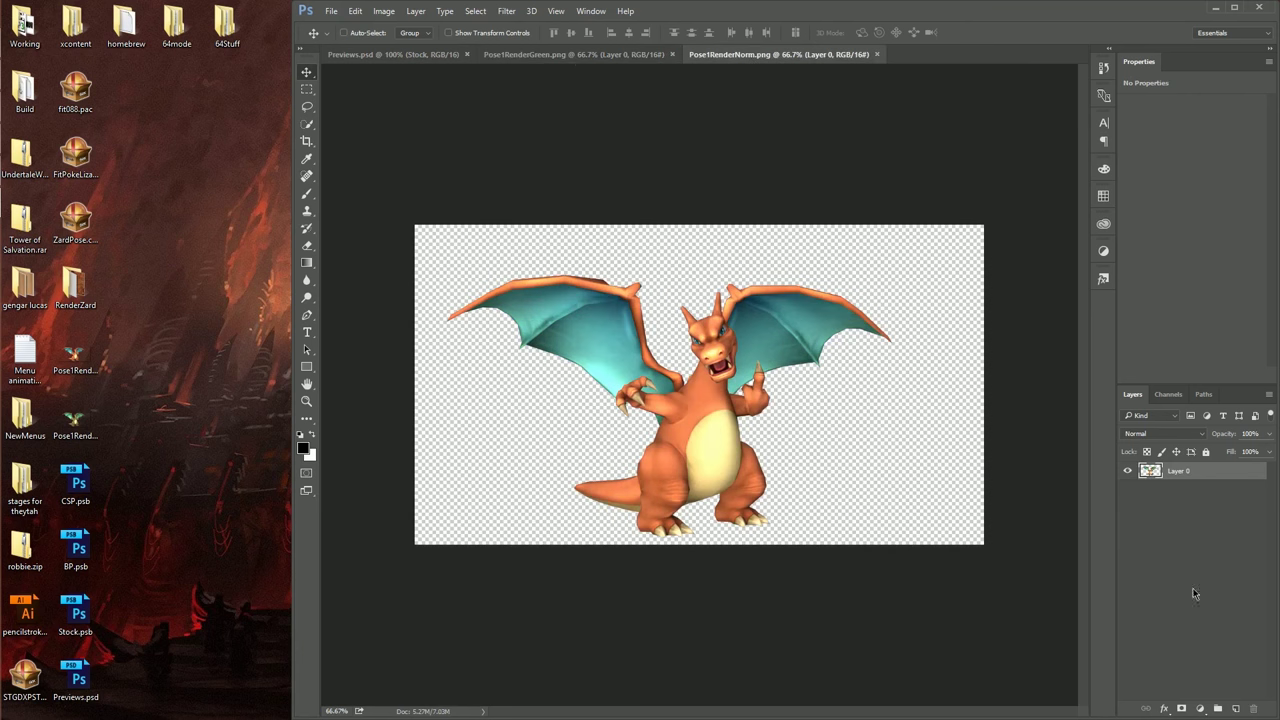
left_click(1235, 708)
left_click_drag(1173, 474, 1178, 498)
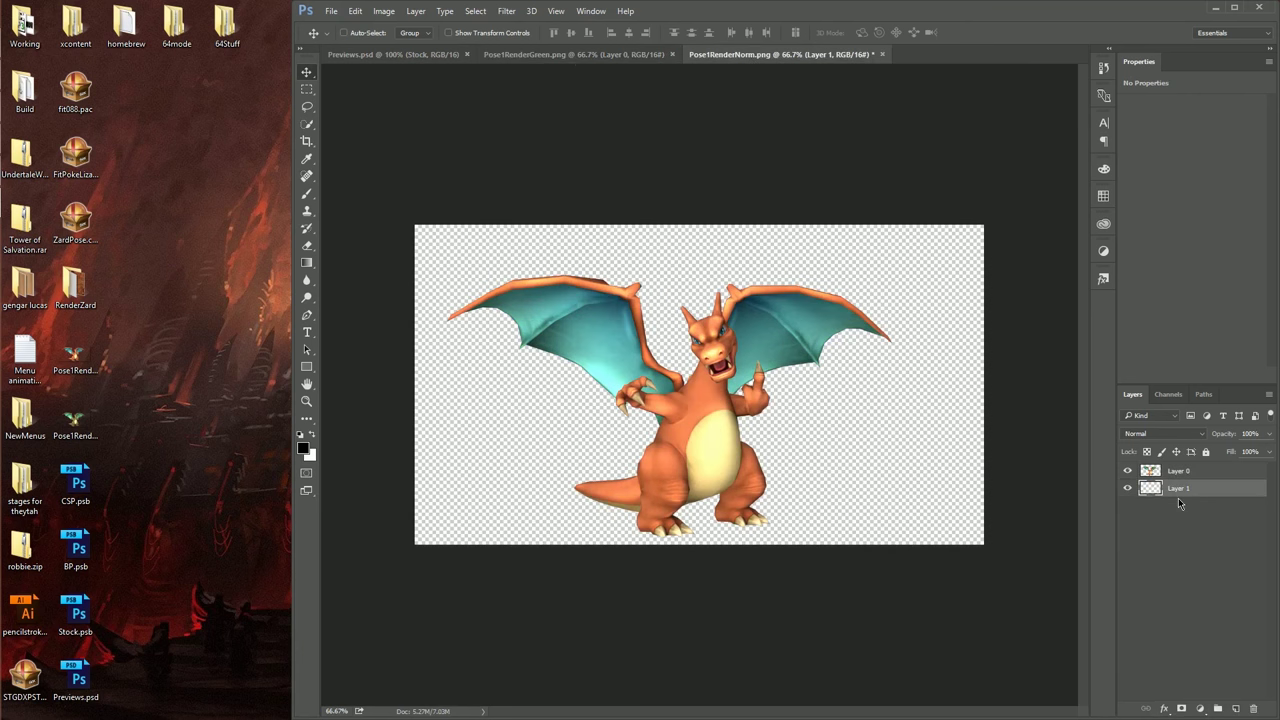
key("alt+BackSpace")
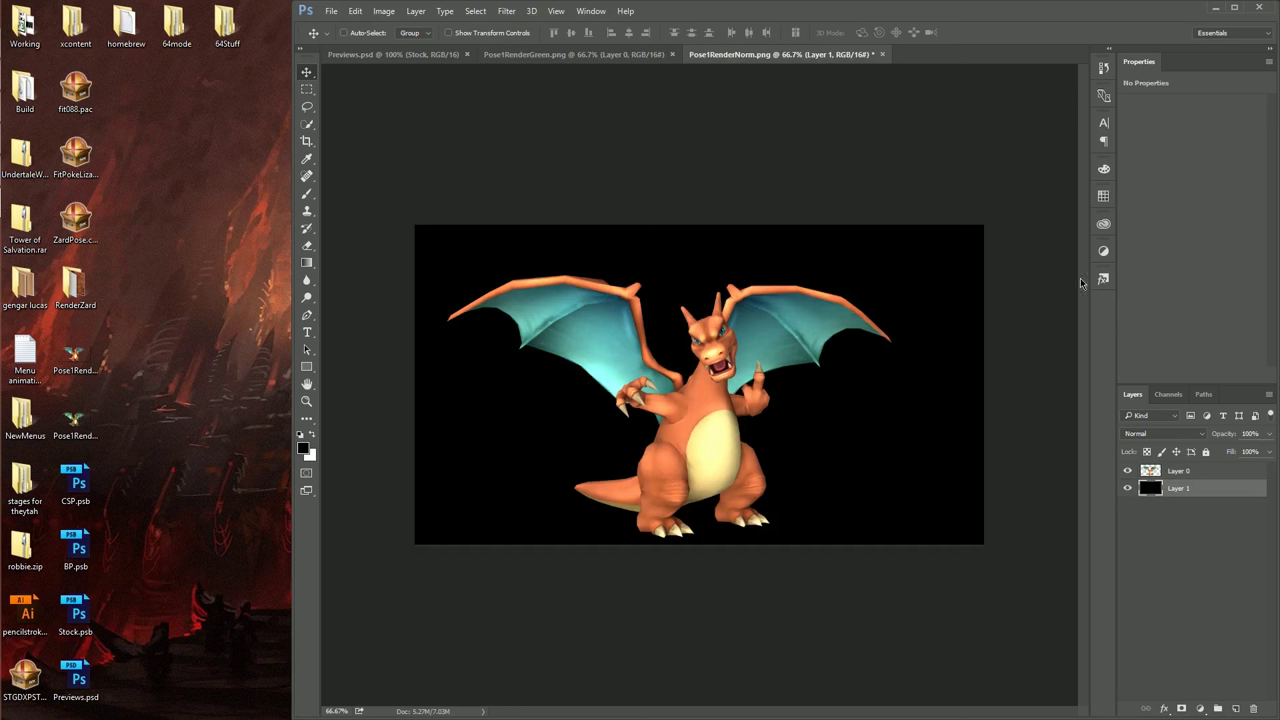
Combine the Charizard and black layers into one linked smart object, saving its contents as Zard.psb on the Desktop.
left_click(1184, 470, "shift")
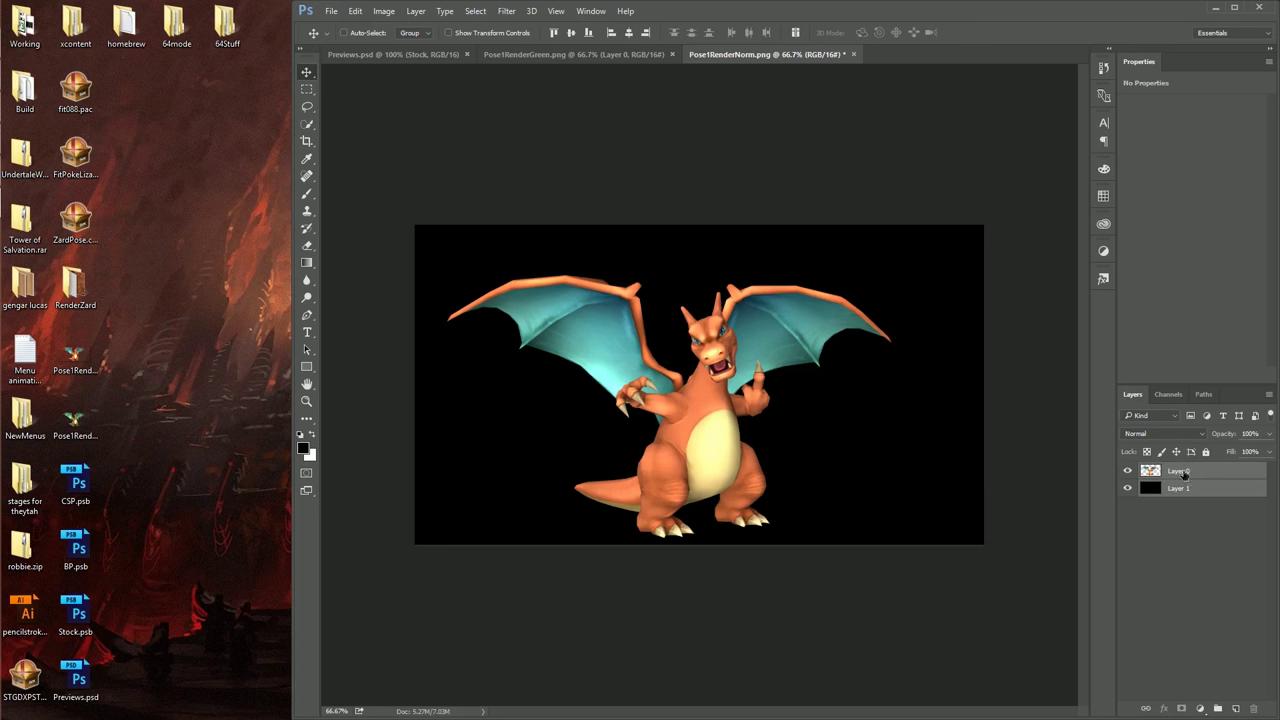
right_click(1184, 473)
left_click(1058, 273)
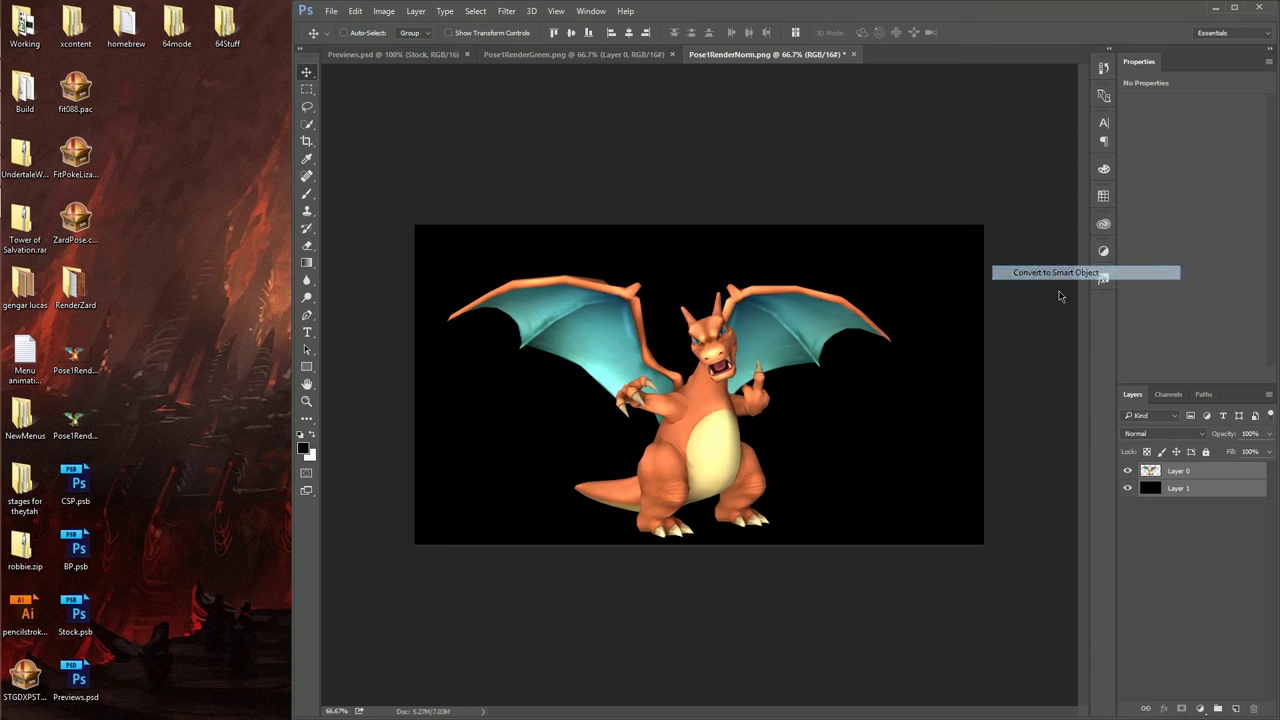
right_click(1180, 476)
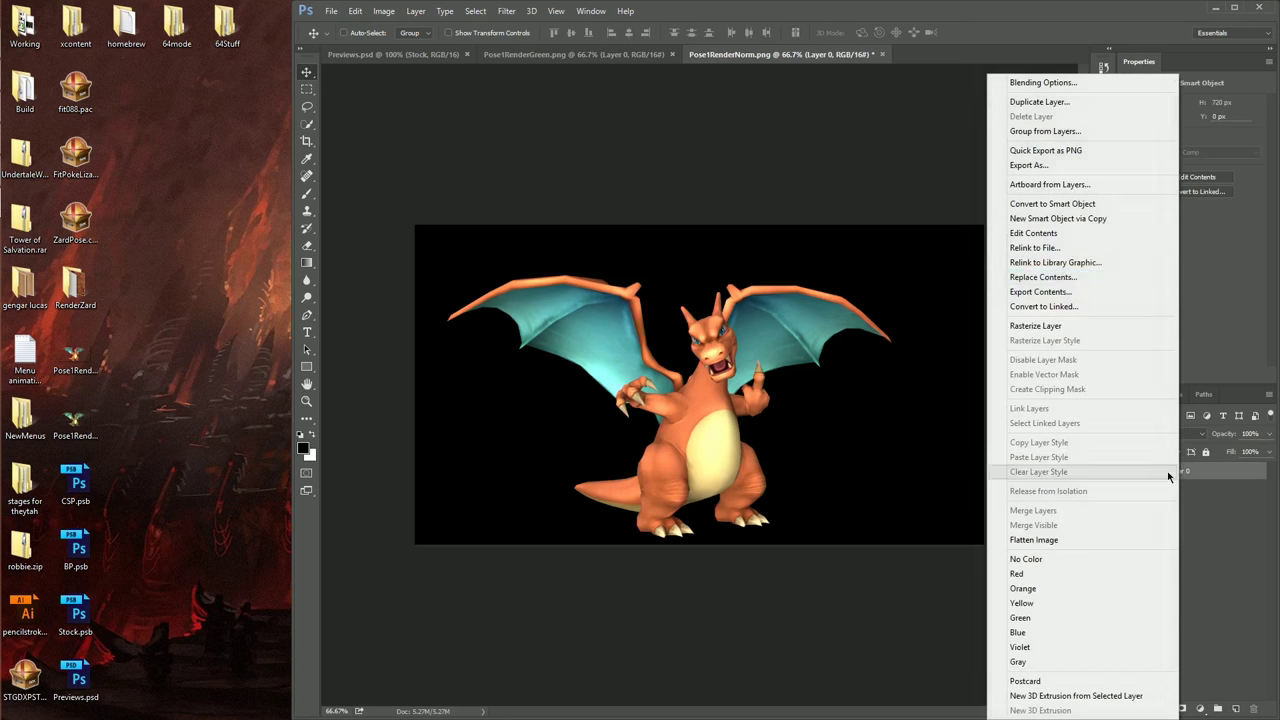
left_click(1058, 302)
left_click(796, 378)
left_click(578, 563)
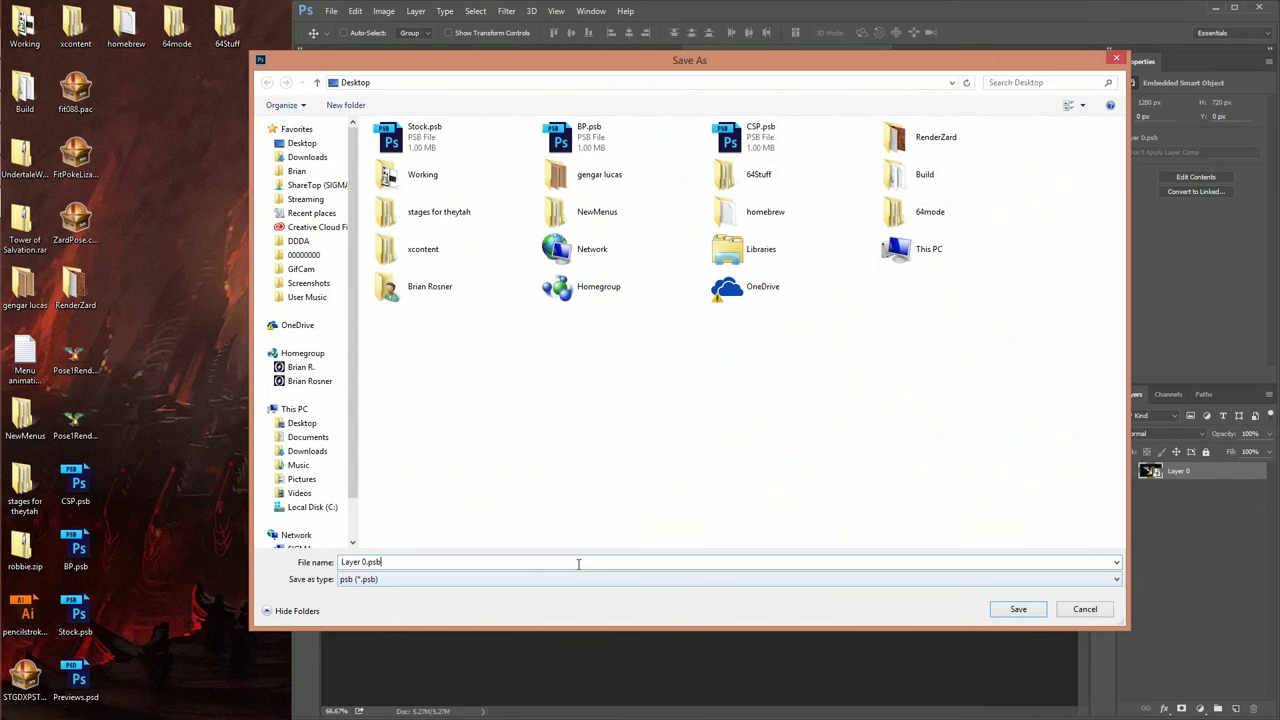
key("ctrl+a")
type("Zard")
key("Return")
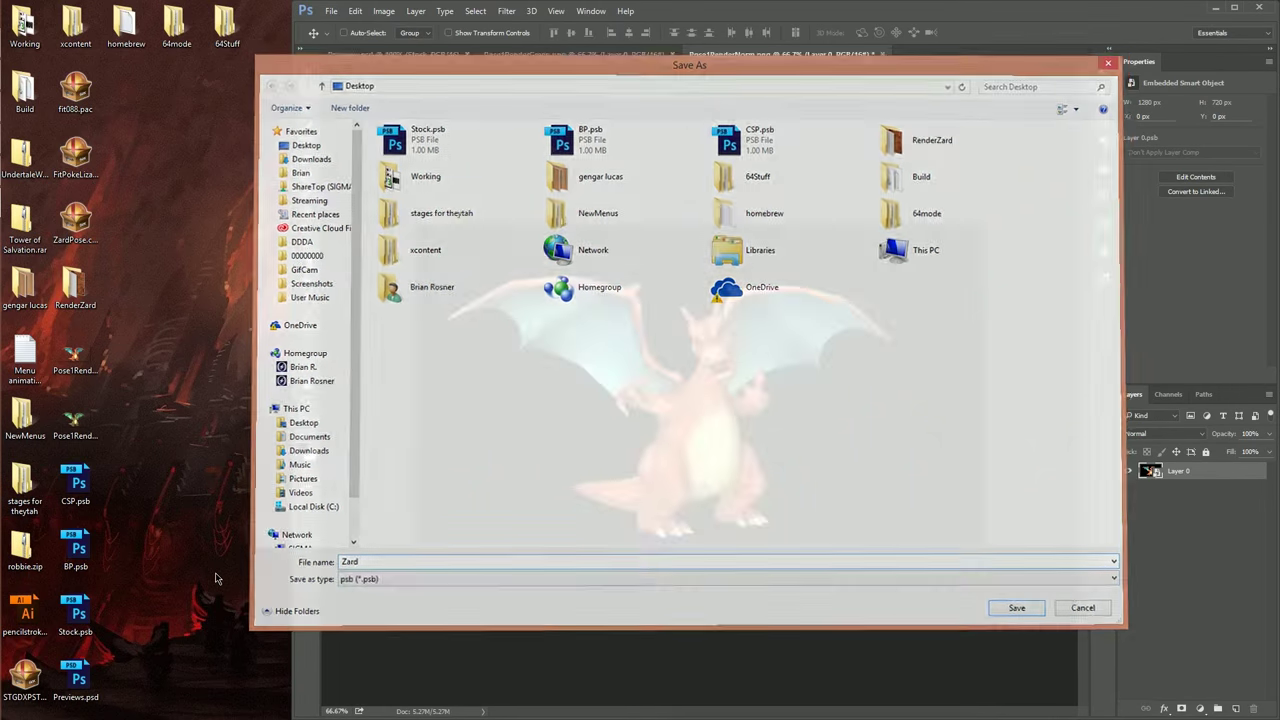
Rename the linked smart object layer as Zard and undock Pose1RenderNorm.png into its own floating window.
double_click(1178, 471)
type("Z")
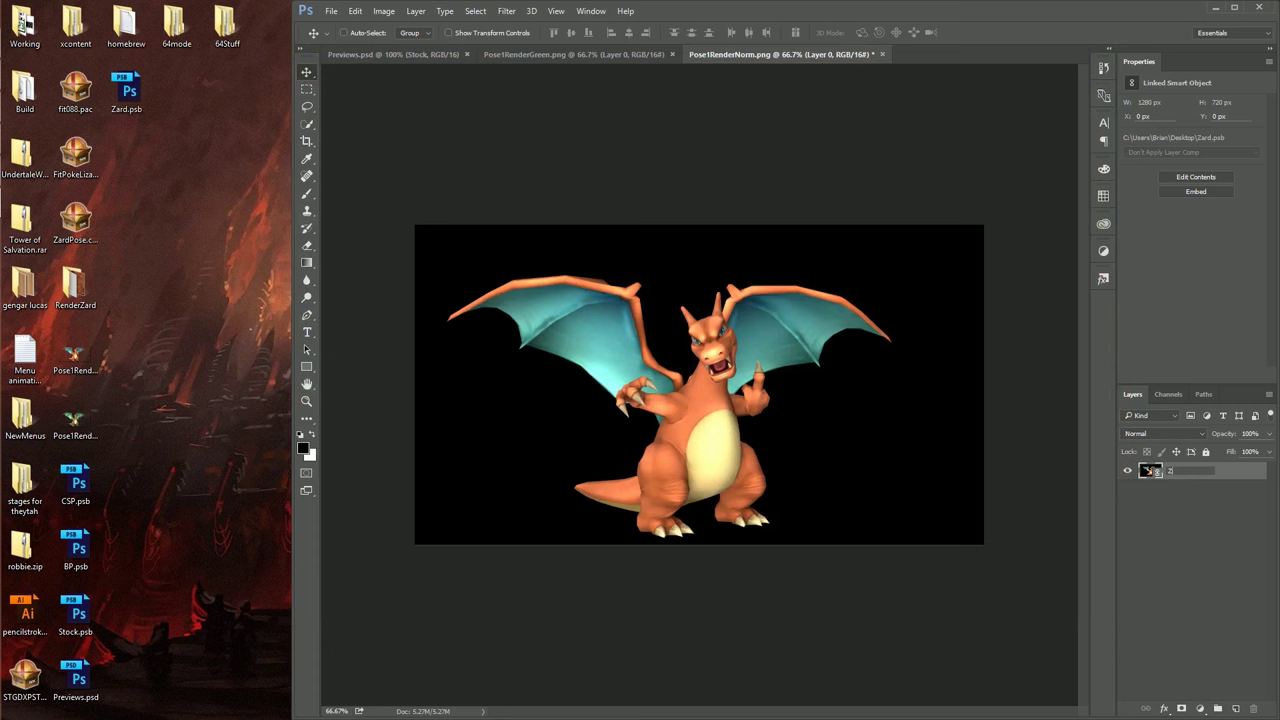
type("ard")
key("Return")
left_click_drag(745, 54, 65, 345)
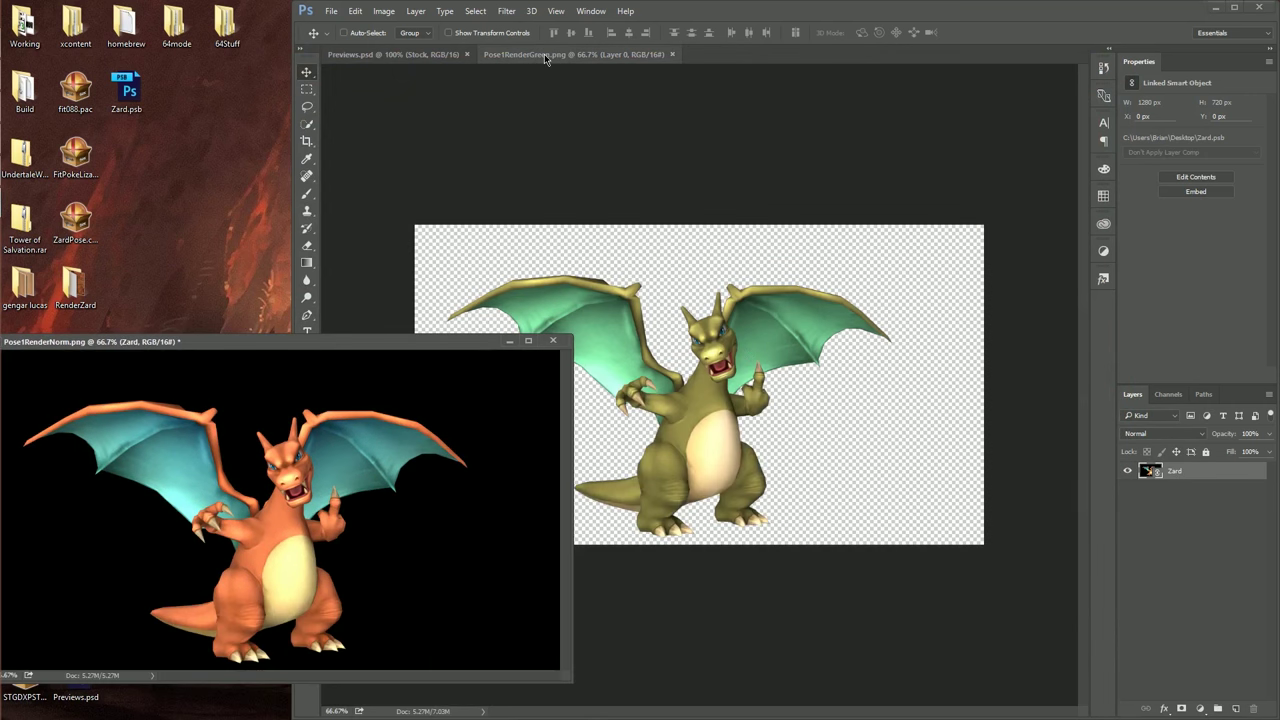
Copy the green Charizard from Pose1RenderGreen.png, close that file and paste the render as a new layer in the Zard smart object's contents.
left_click(545, 56)
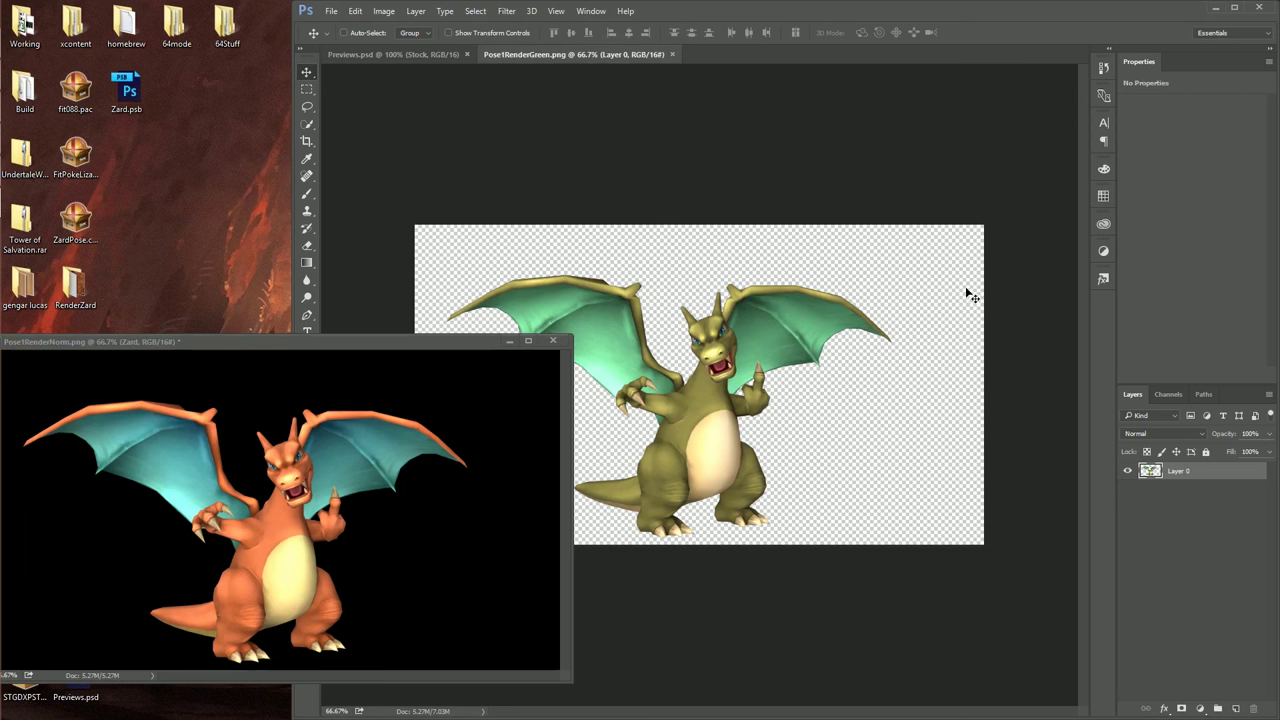
key("ctrl+a")
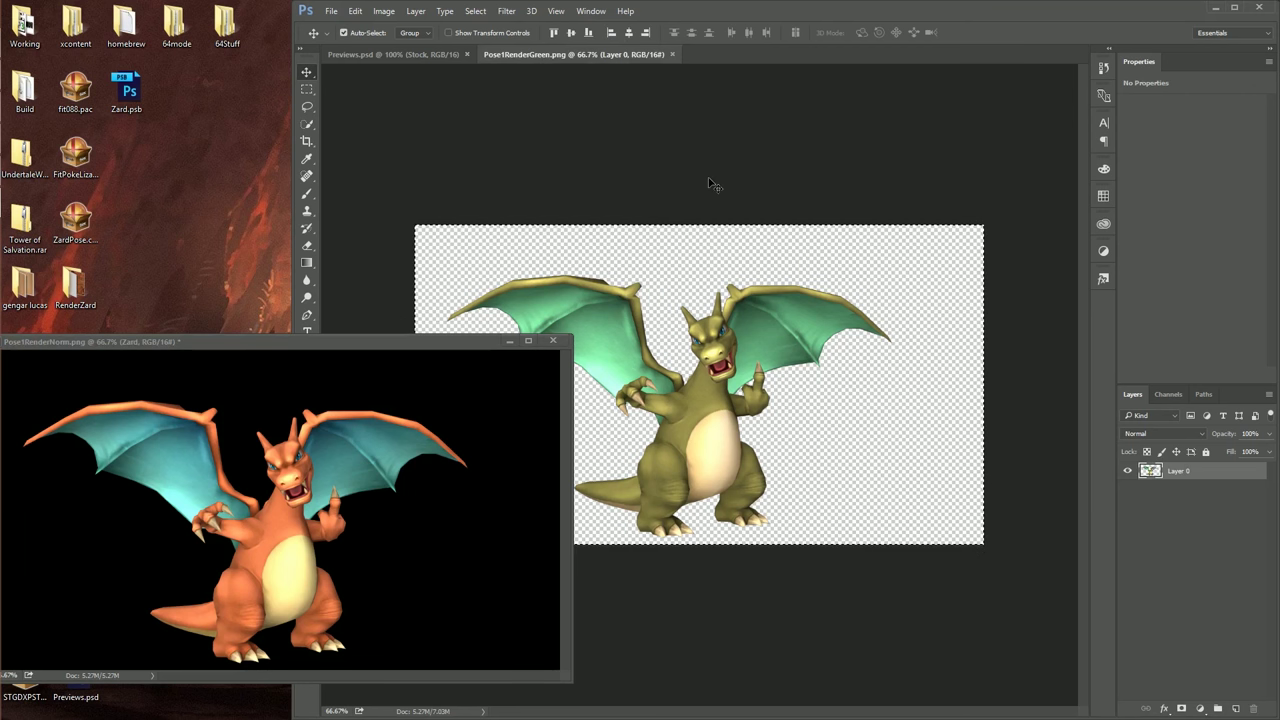
key("ctrl+w")
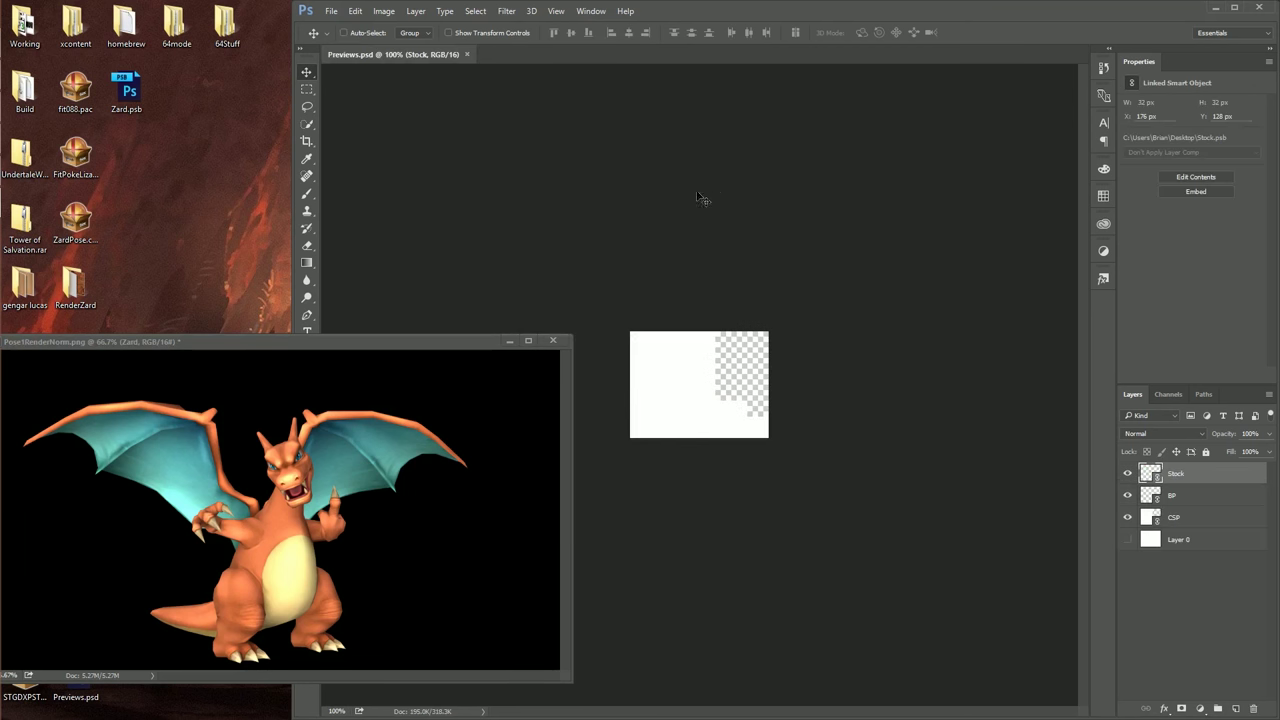
left_click(365, 350)
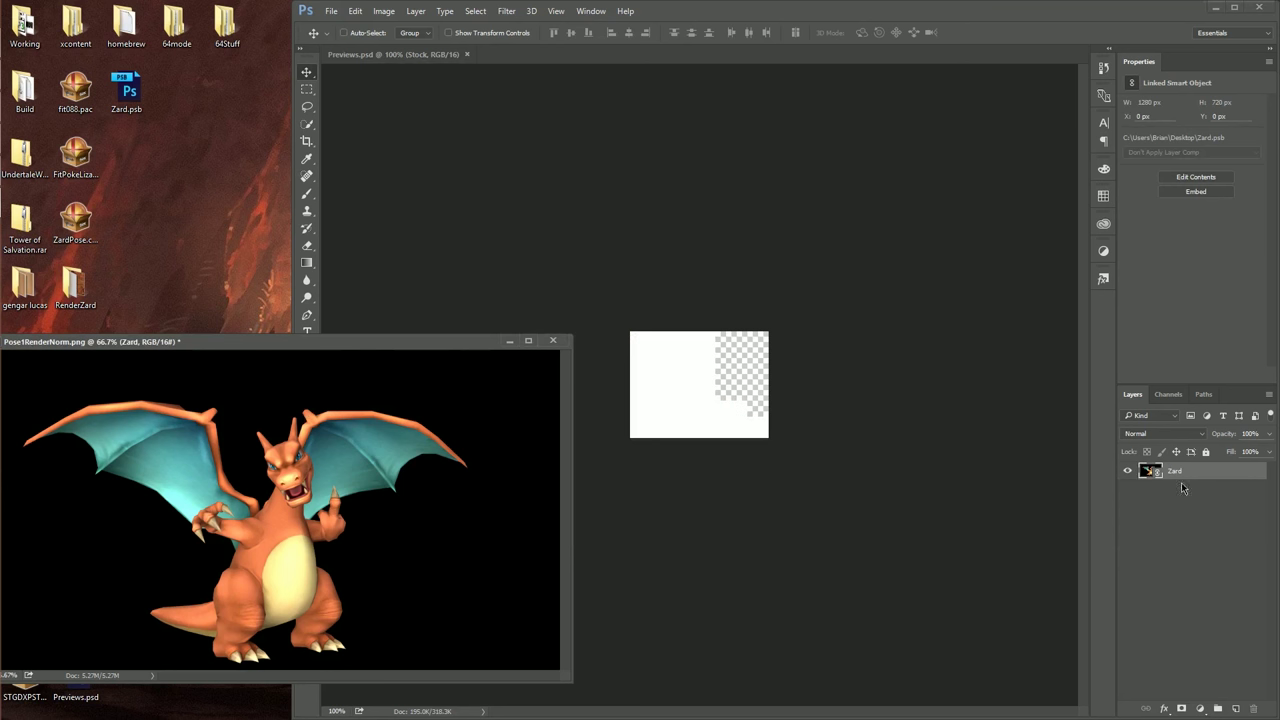
double_click(1151, 472)
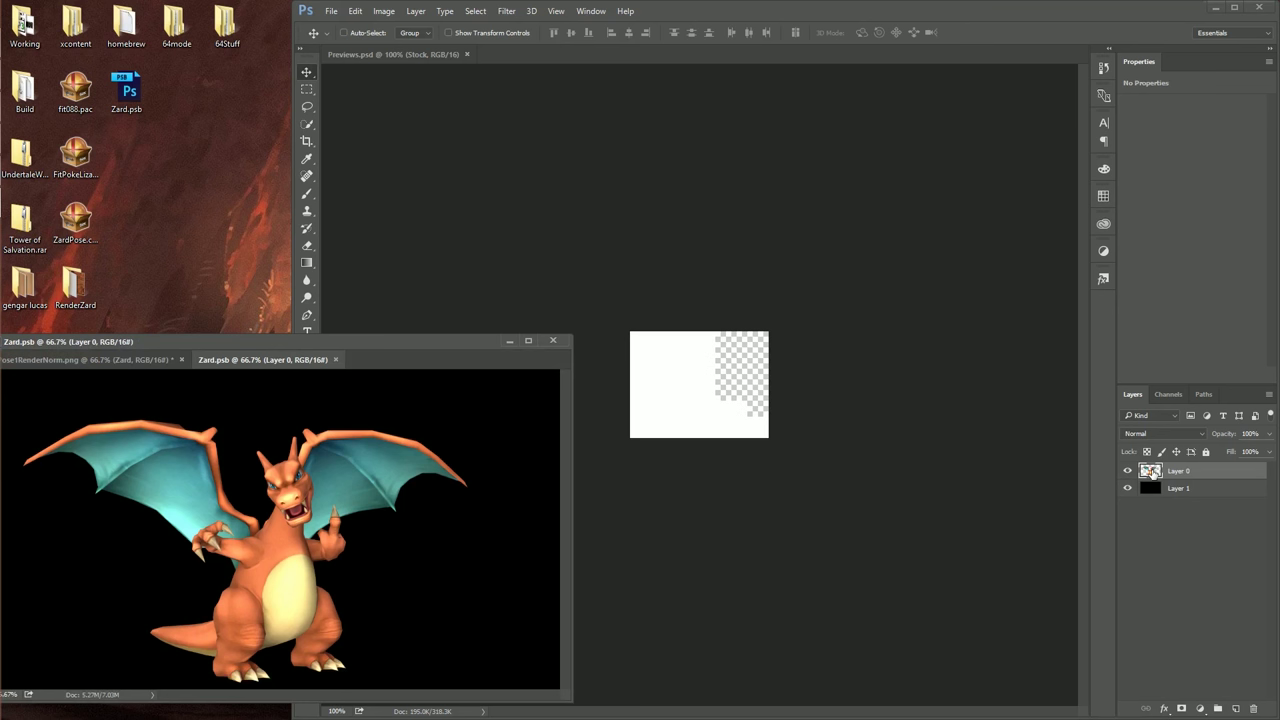
key("ctrl+v")
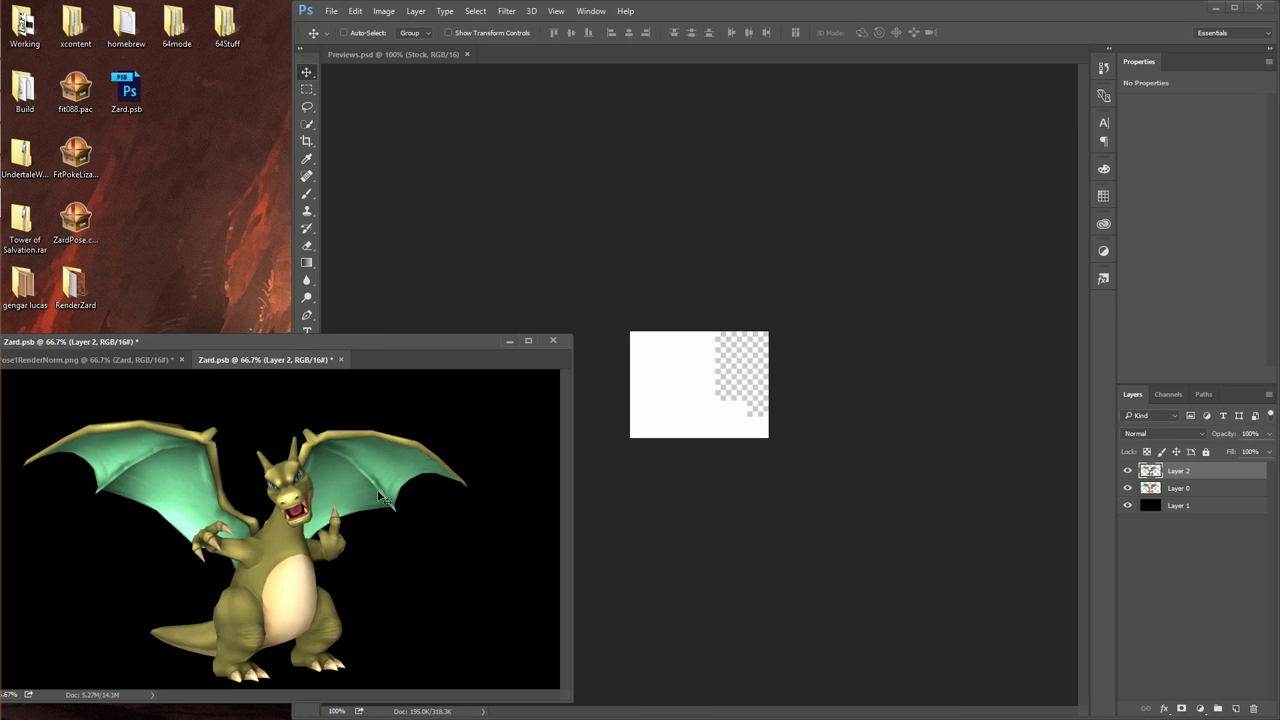
Toggle the pasted green Charizard layer's visibility, leave it shown, and save and close Zard.psb.
left_click(1129, 471)
left_click(1129, 471)
left_click(1129, 471)
left_click(1129, 471)
key("ctrl+s")
key("ctrl+w")
mouse_move(373, 340)
left_mouse_down()
mouse_move(391, 314)
mouse_move(365, 308)
mouse_move(377, 340)
left_mouse_up()
Open the contents of the Stock, BP and CSP smart objects from Previews.psd.
left_click(390, 54)
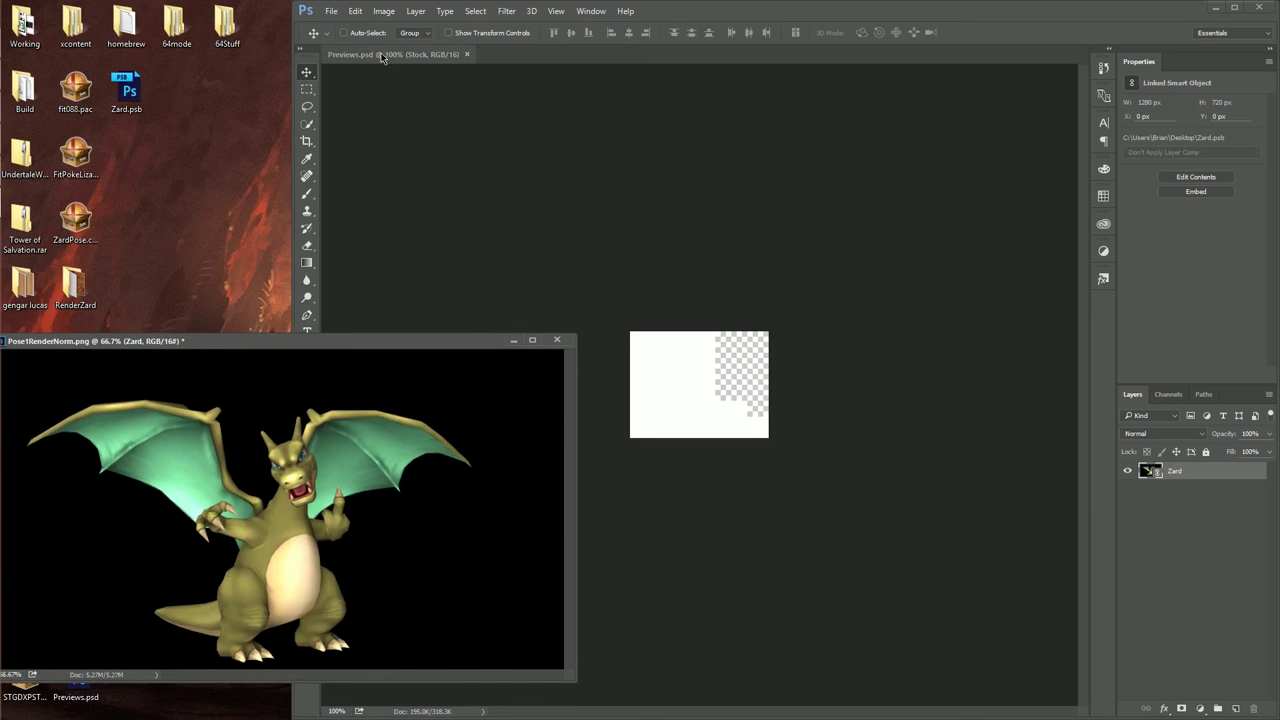
double_click(1153, 476)
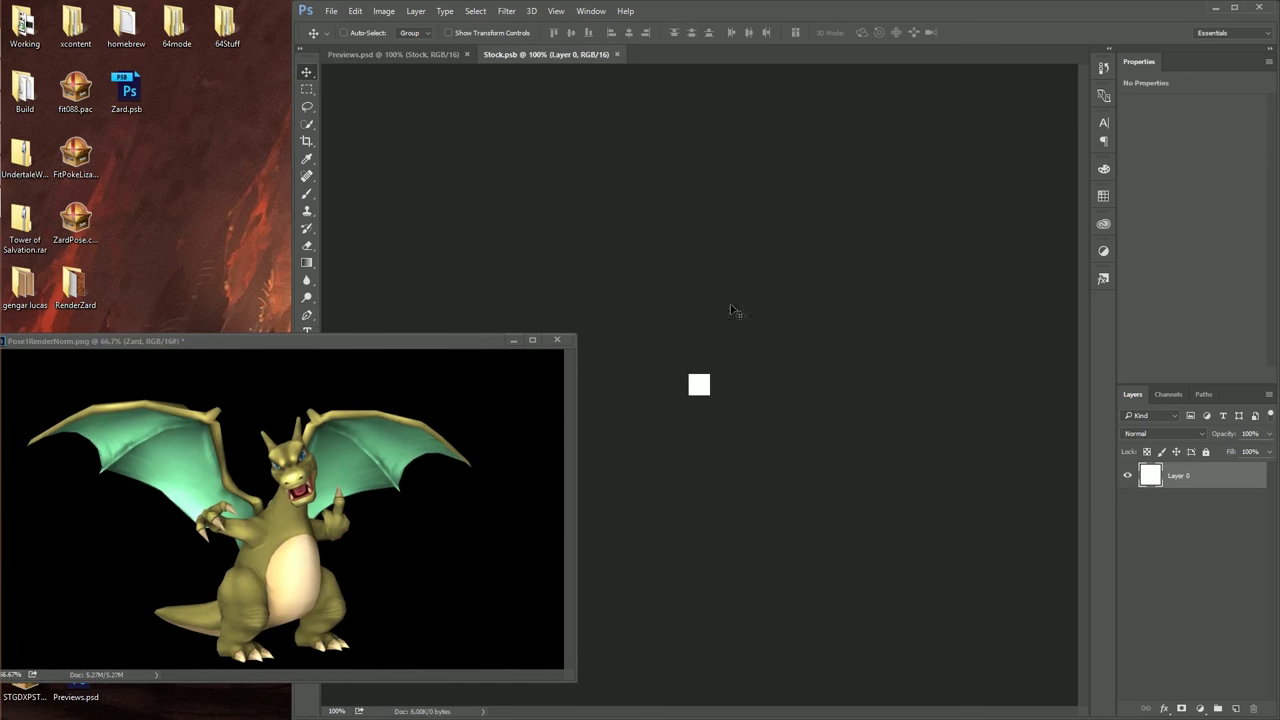
left_click(390, 54)
left_click(1151, 494)
double_click(1151, 494)
left_click(430, 55)
double_click(1151, 517)
Copy the linked Zard smart object from Pose1RenderNorm.png into CSP.psb, BP.psb and Stock.psb.
left_click(426, 341)
left_click_drag(1159, 477, 878, 400)
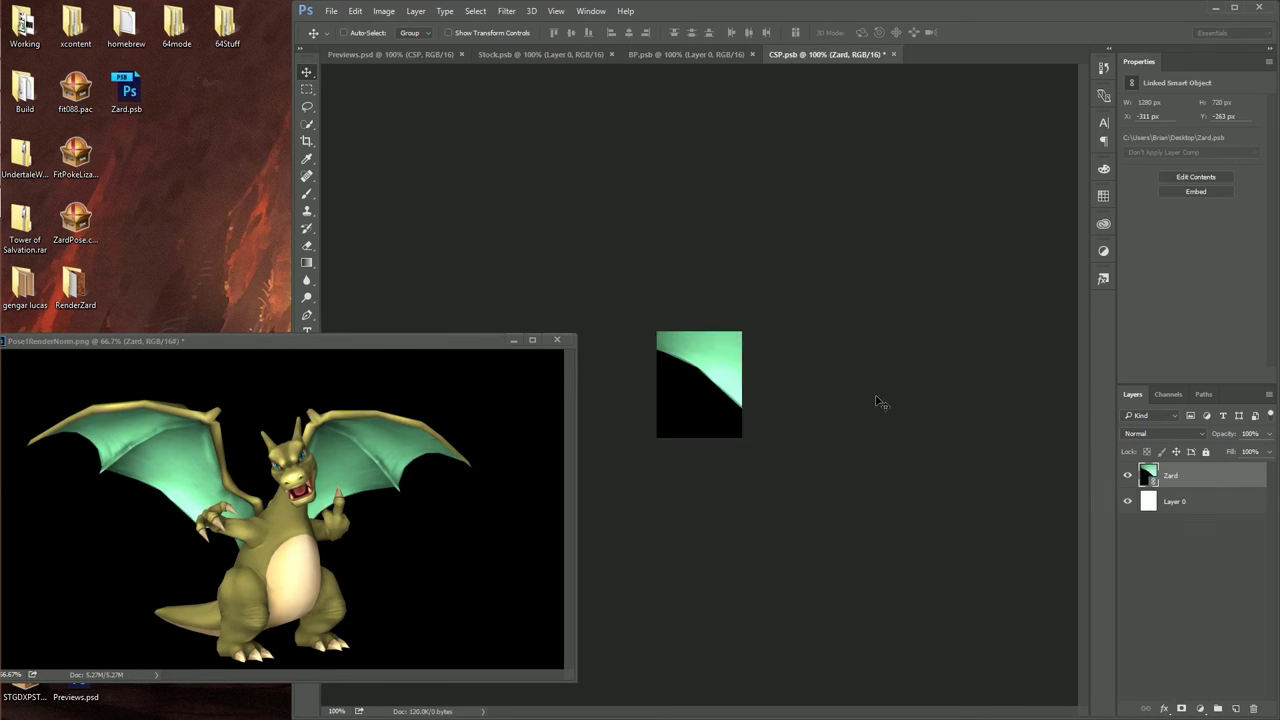
key("ctrl+z")
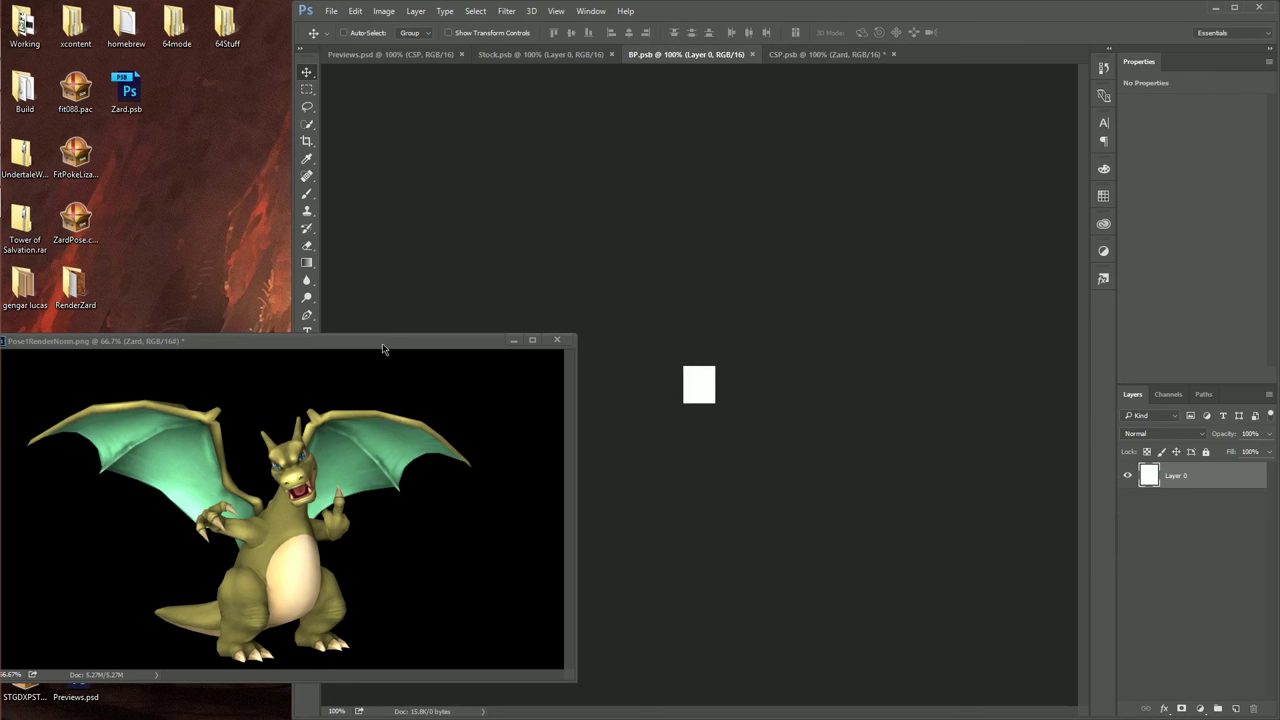
left_click(384, 342)
left_click_drag(1156, 476, 576, 99)
left_click(540, 54)
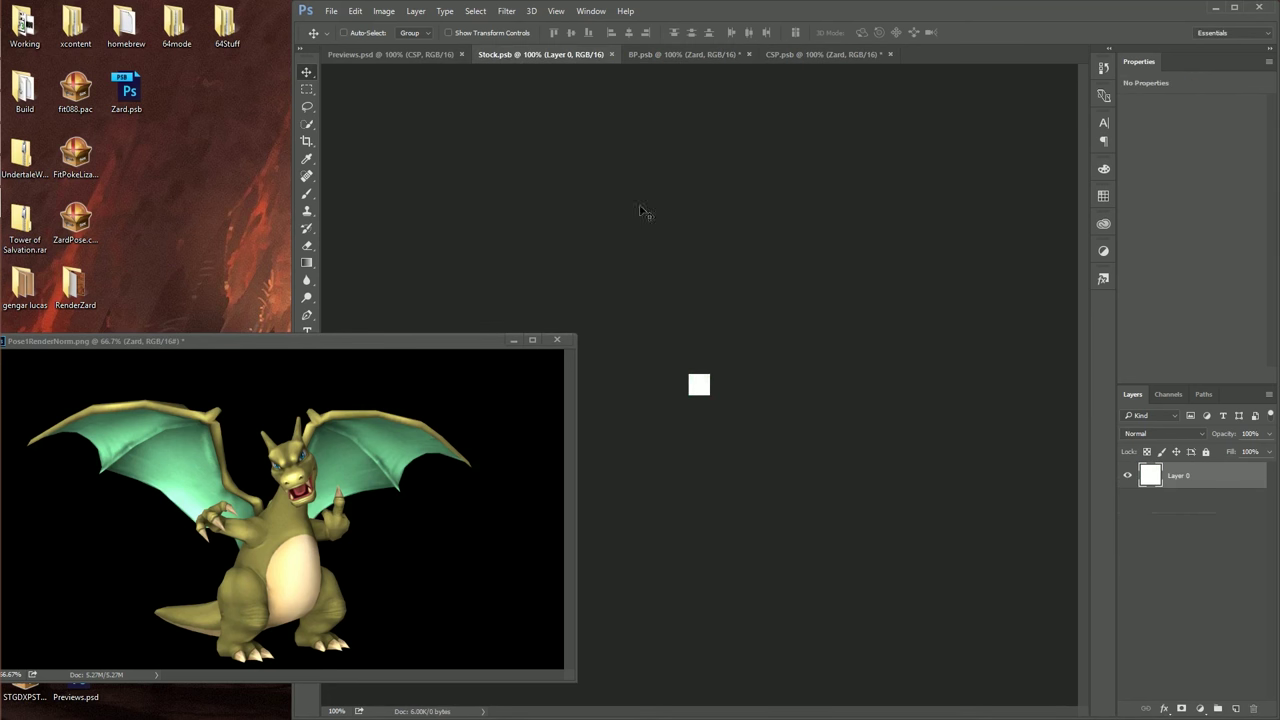
left_click(487, 338)
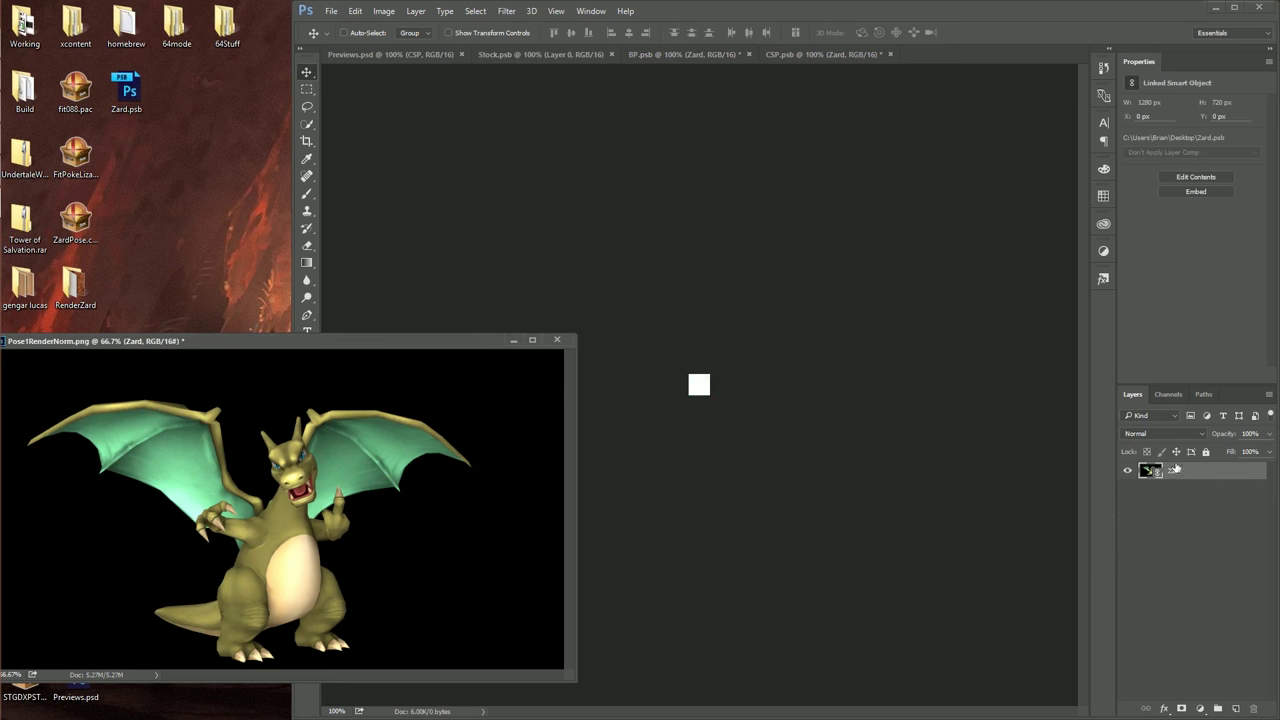
left_click_drag(1174, 470, 800, 346)
Close Pose1RenderNorm.png without saving its changes.
left_click(434, 349)
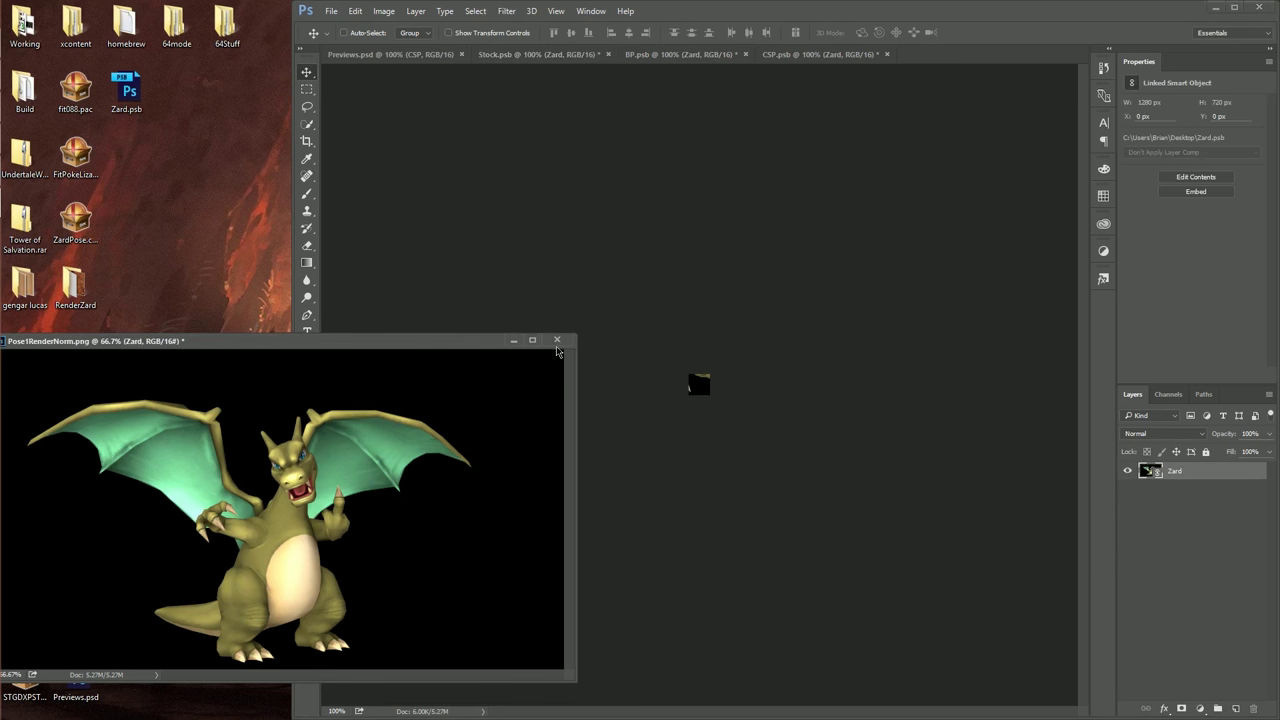
left_click(557, 341)
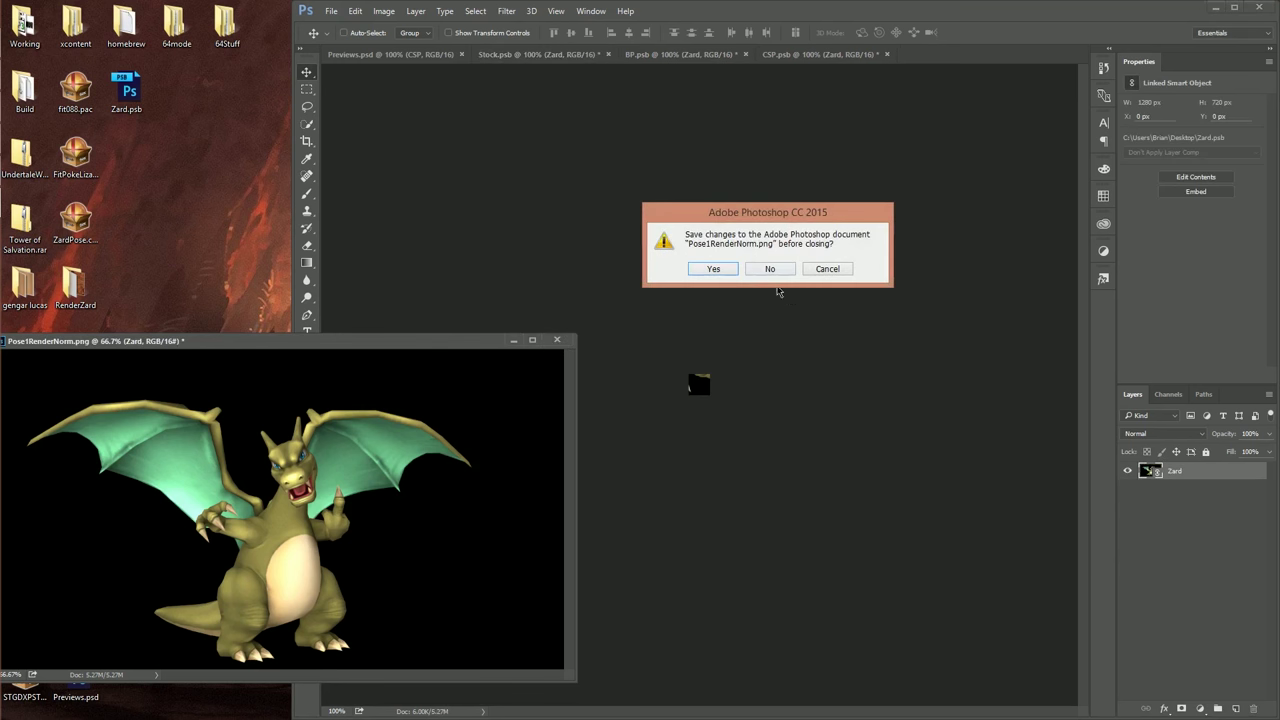
left_click(766, 270)
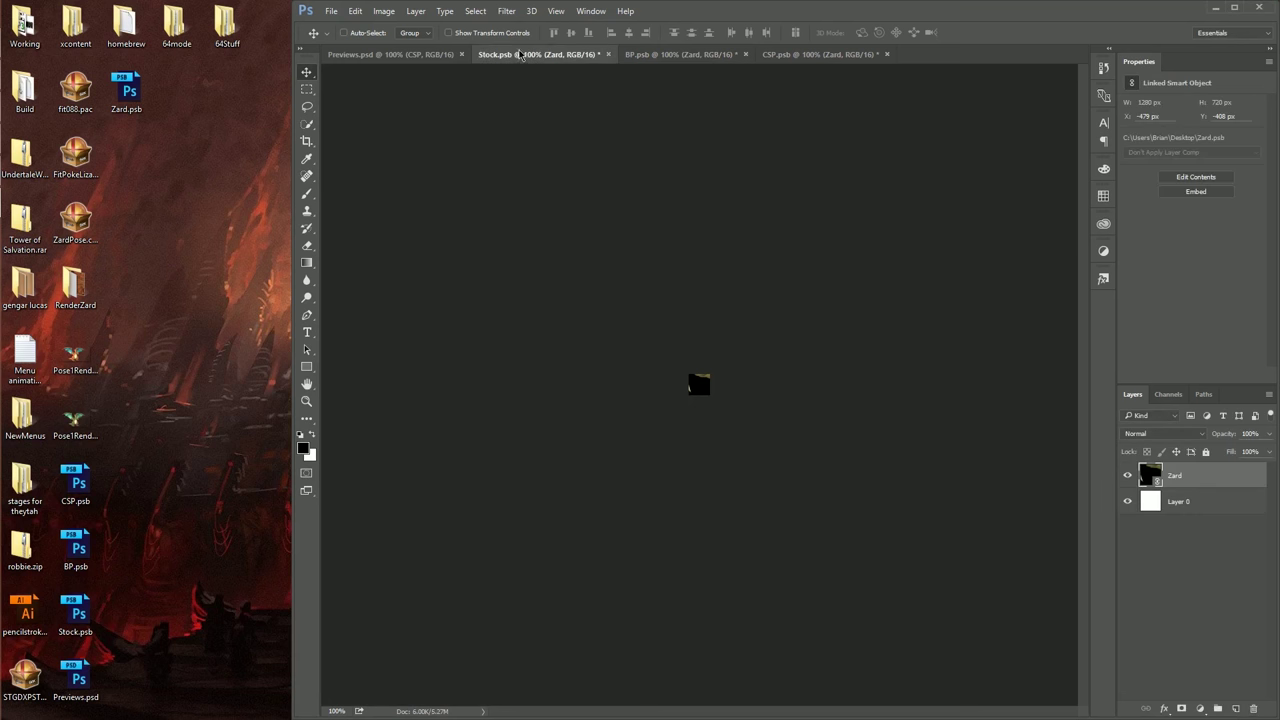
In Zard.psb, leave only the orange Charizard layer visible by hiding the green and black layers, and save and close the file.
double_click(1153, 475)
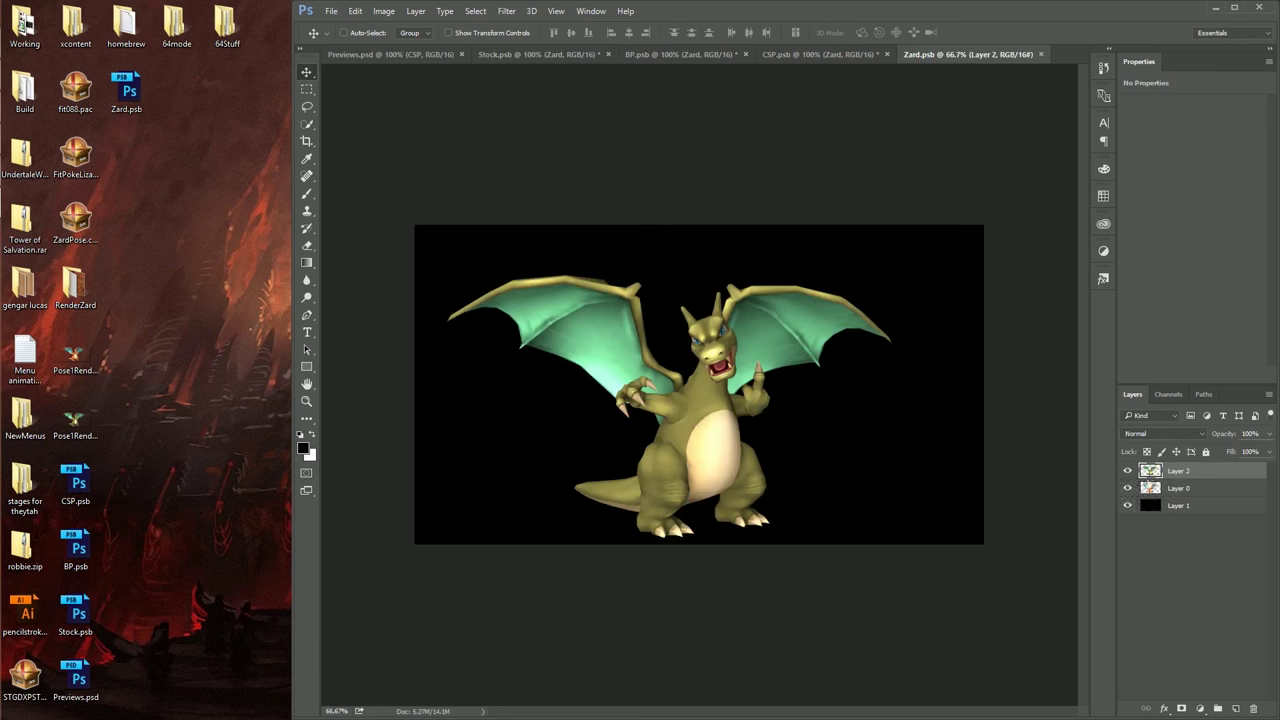
left_click(1128, 505)
left_click(1128, 470)
left_click(1128, 488)
key("ctrl+s")
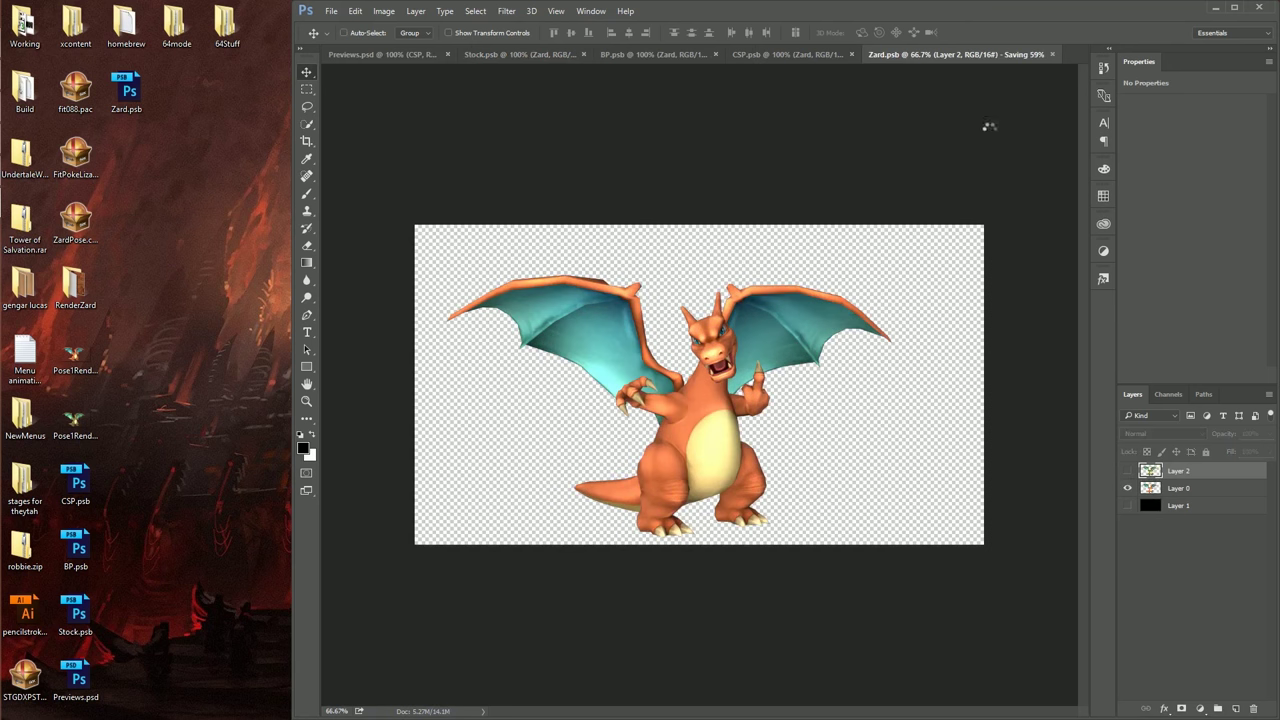
key("ctrl+w")
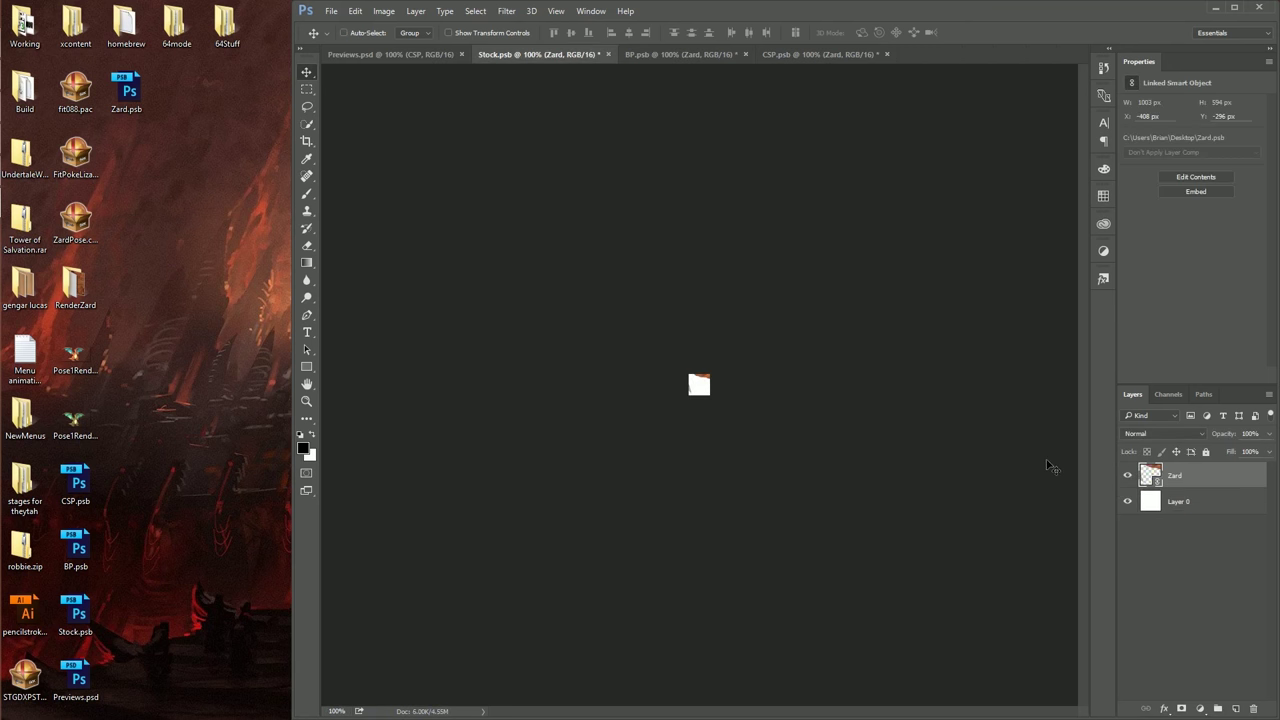
In CSP.psb, hide the white layer, scale Zard to about 507 × 300 px around the head and upper body, and save and close.
left_click(797, 53)
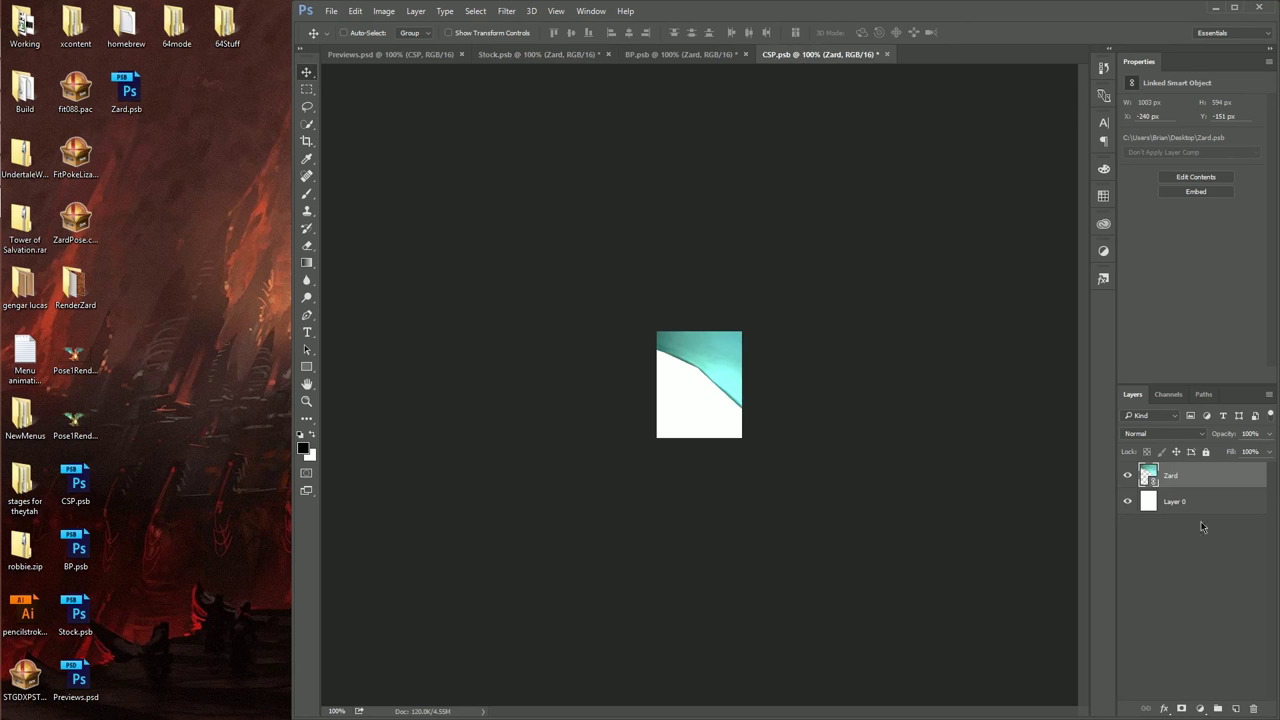
left_click(1128, 501)
key("ctrl+t")
left_click_drag(813, 270, 557, 357)
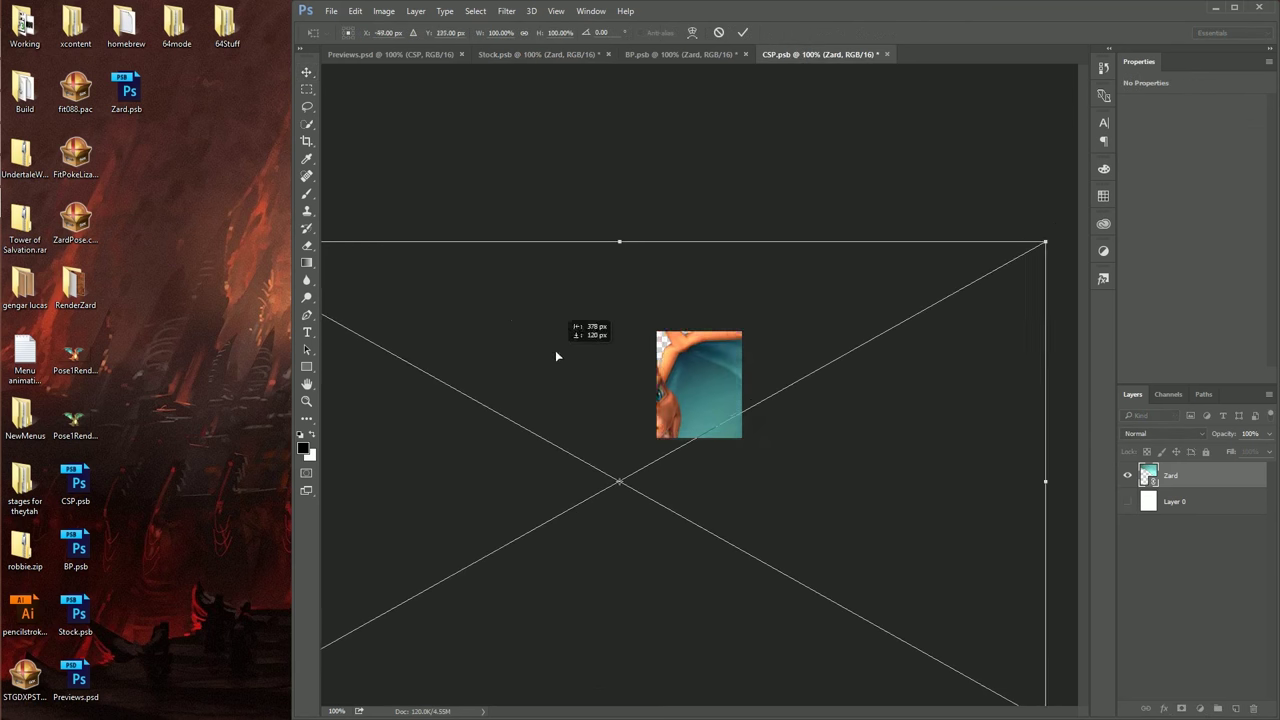
left_click_drag(1045, 241, 797, 298, "alt+shift")
left_click_drag(716, 406, 776, 322)
key("Return")
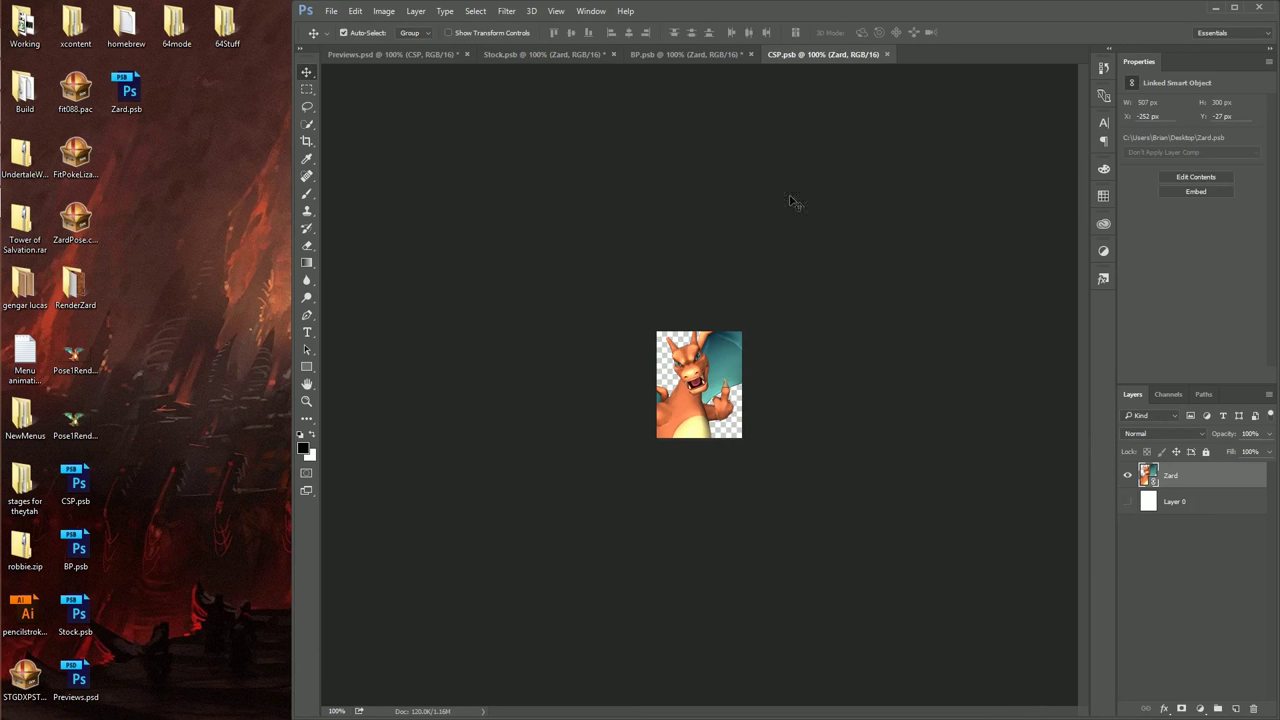
key("ctrl+w")
Hide the white layers in Stock.psb and BP.psb, and scale BP's Zard to about 299 × 177 px with the face filling the canvas.
left_click(1128, 502)
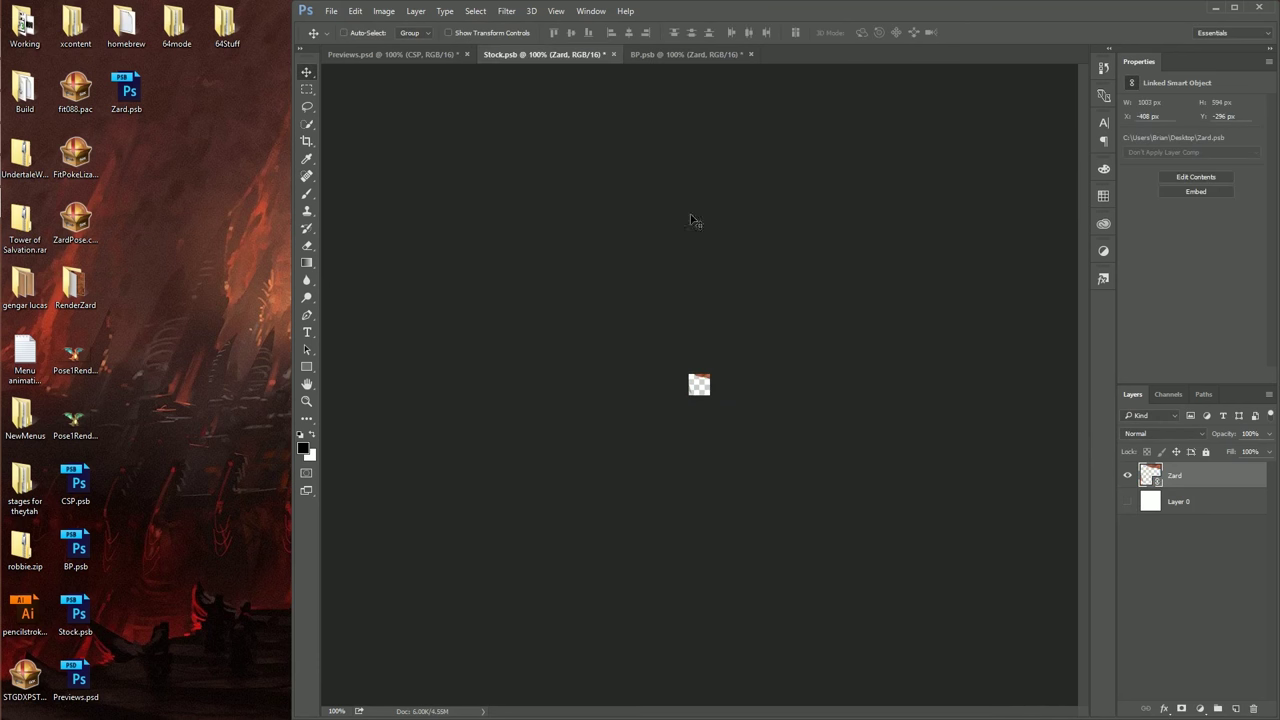
left_click(665, 54)
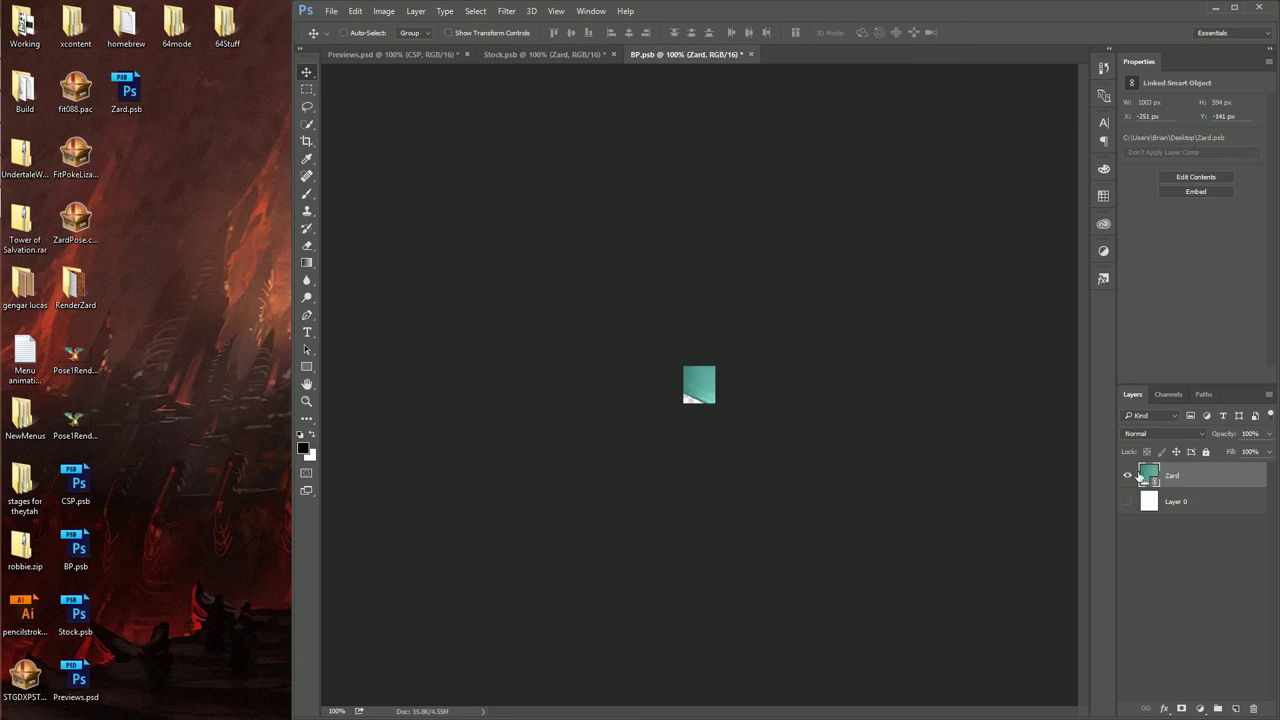
key("ctrl+t")
left_click_drag(880, 320, 649, 306)
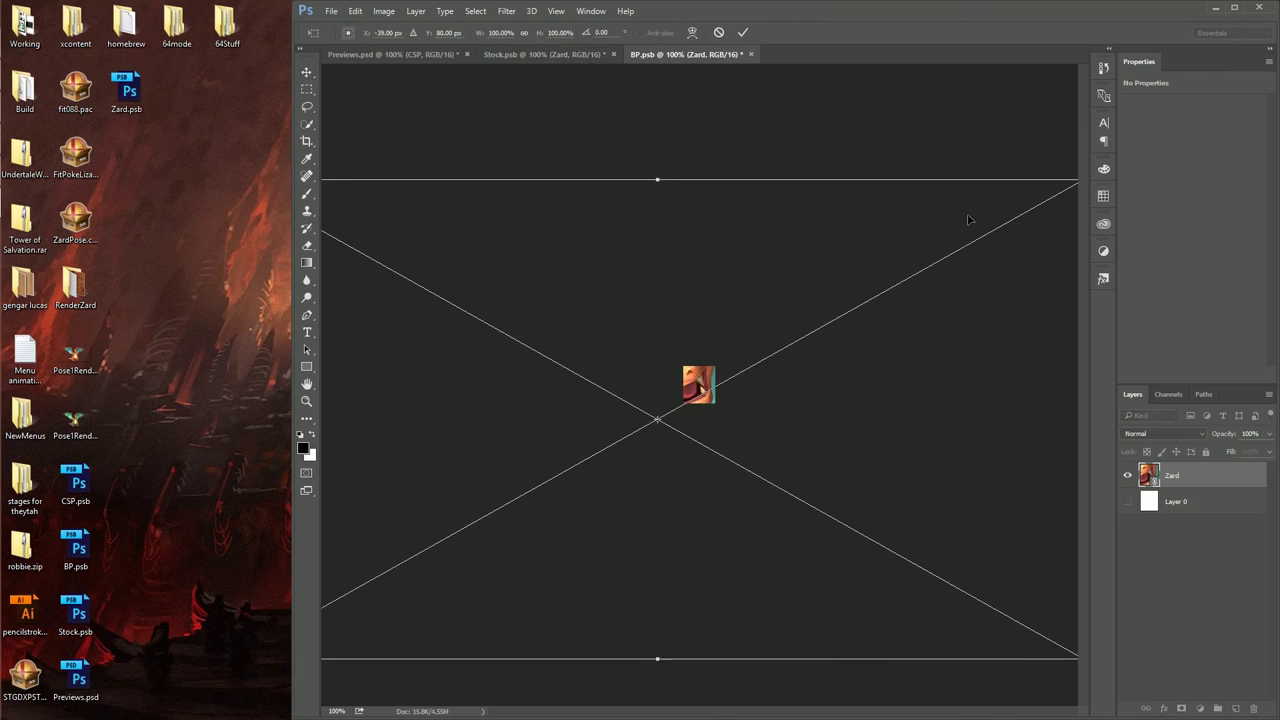
left_click_drag(969, 217, 875, 224)
left_click_drag(988, 189, 733, 316, "alt+shift")
left_click_drag(625, 363, 751, 346)
left_click_drag(875, 305, 819, 332, "alt+shift")
key("Return")
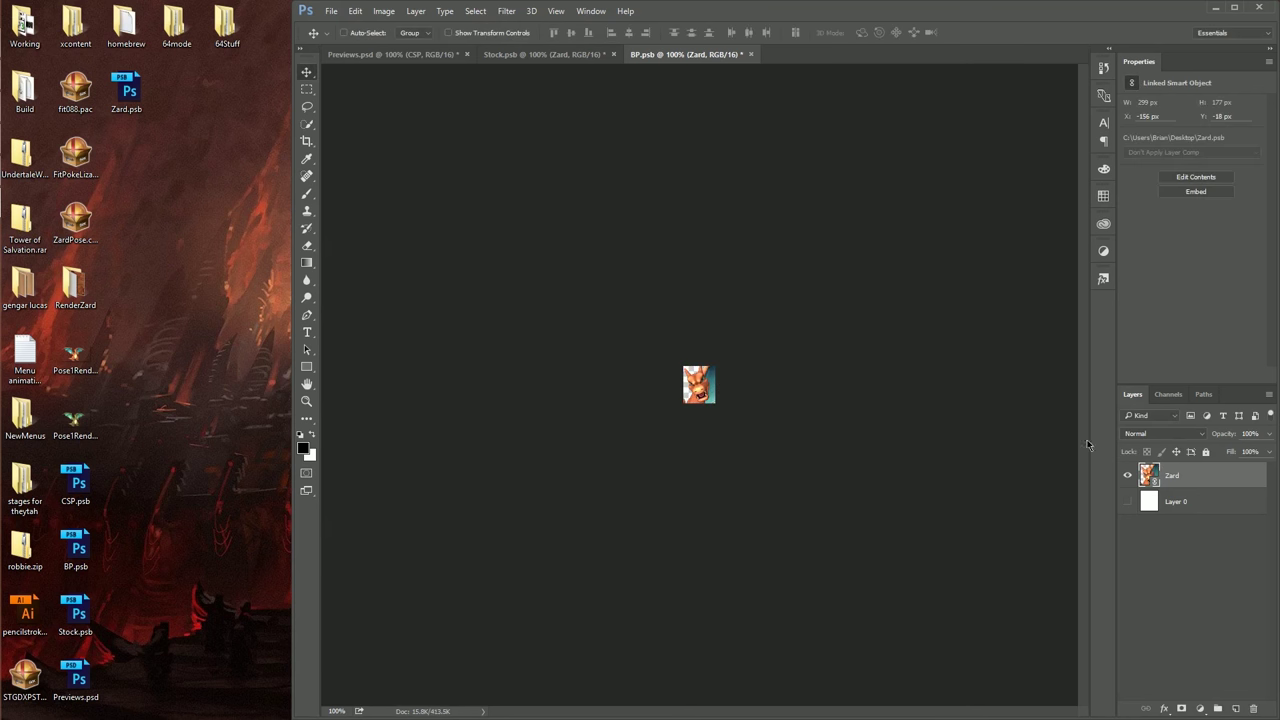
Check the face framing in BP.psb up close, and save and close the file.
key("ctrl+plus")
key("ctrl+plus")
key("ctrl+plus")
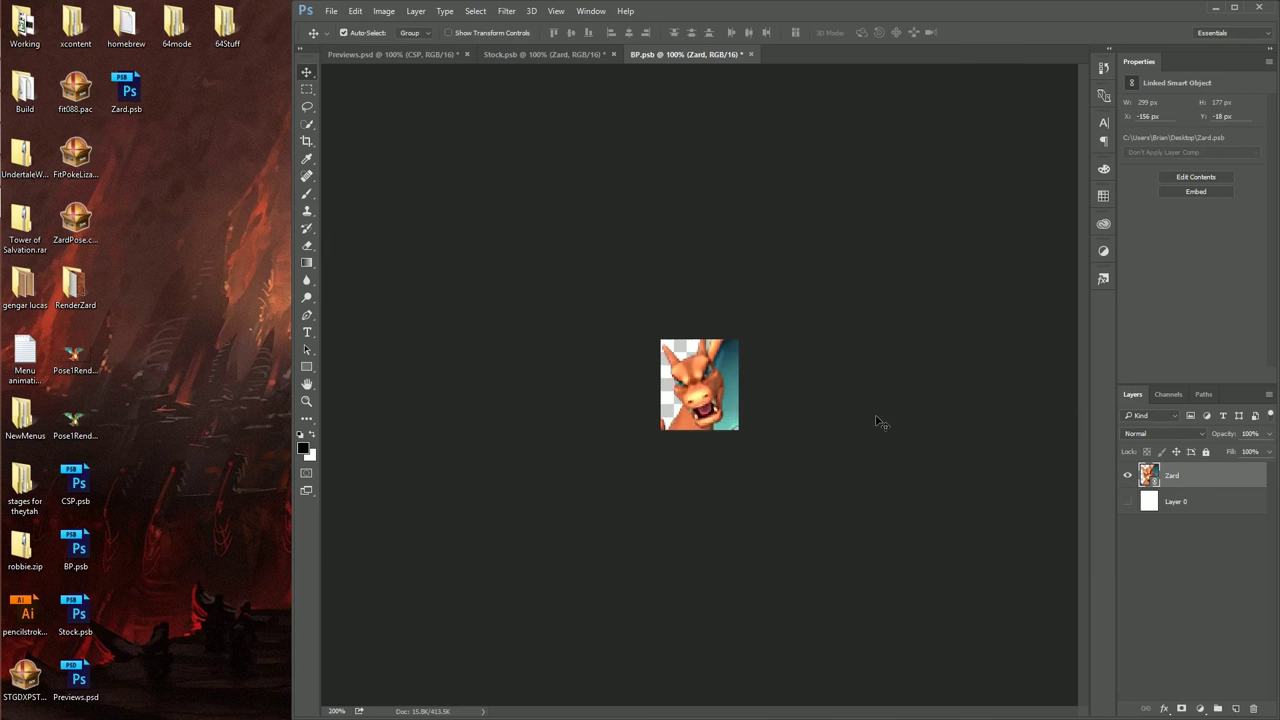
key("ctrl+s")
key("ctrl+w")
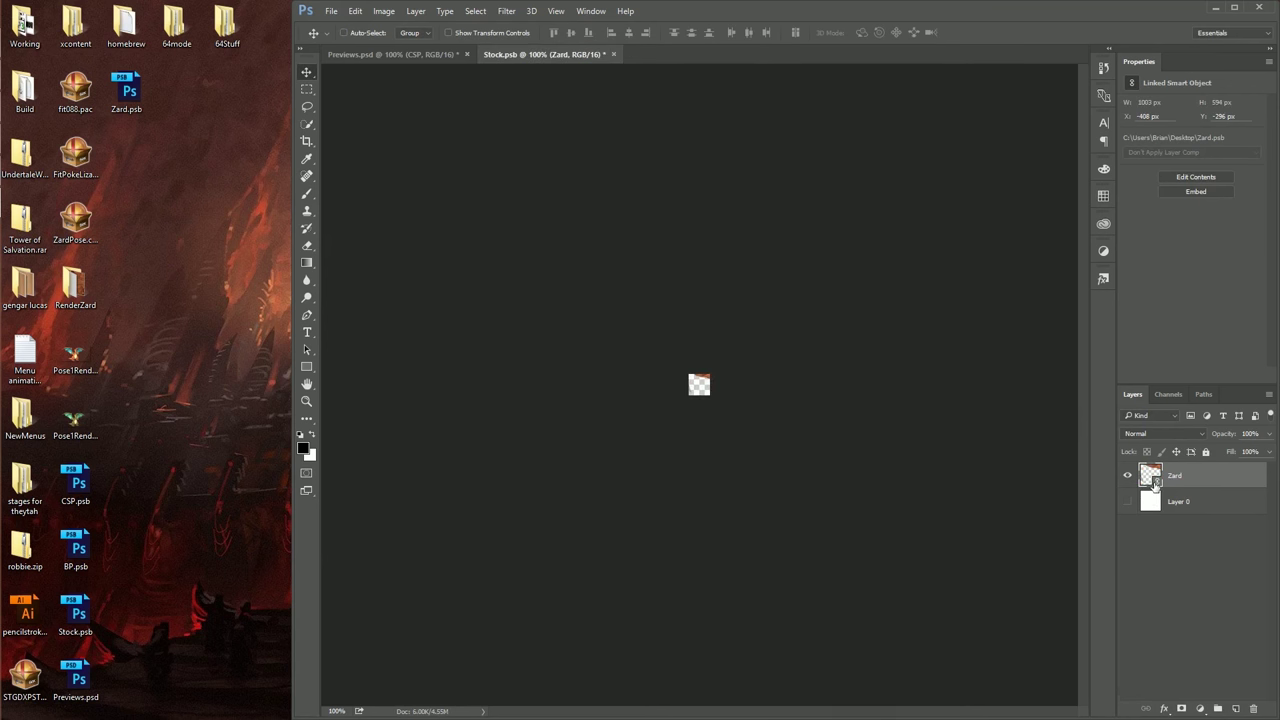
Put the Zard layer in Stock.psb into a group and select that group.
key("ctrl+g")
left_click(1158, 490)
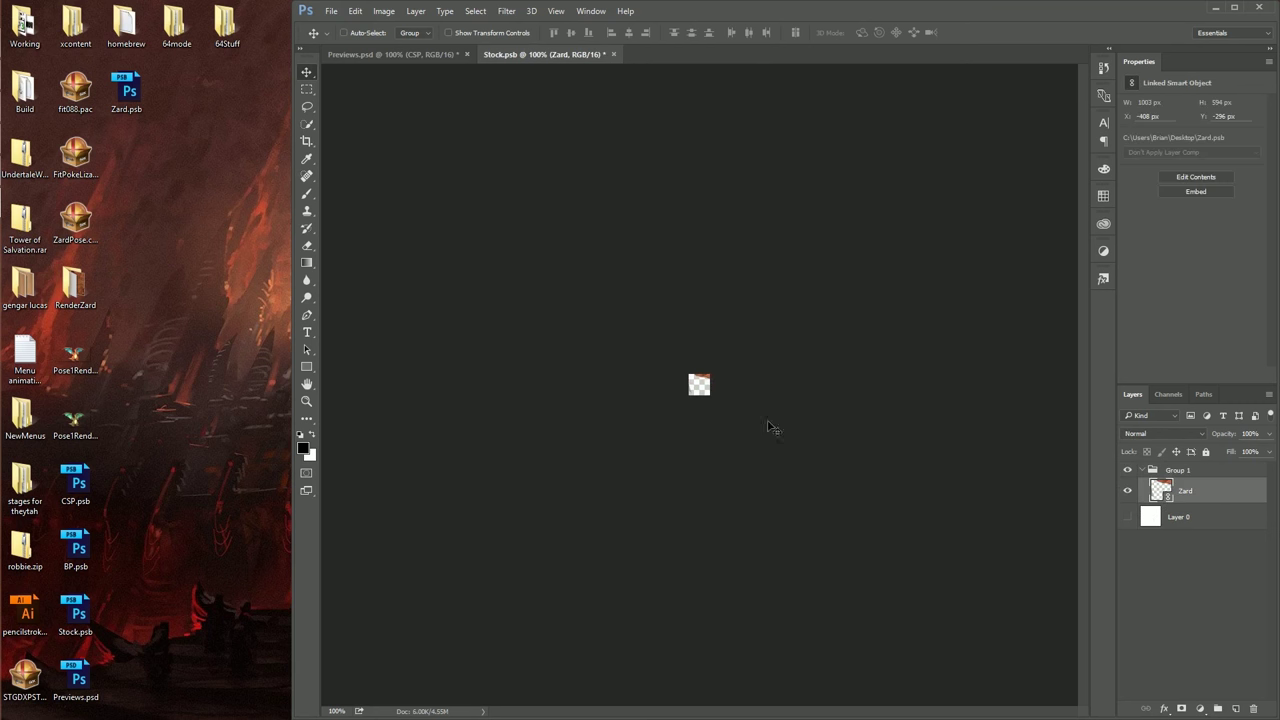
left_click(1172, 470)
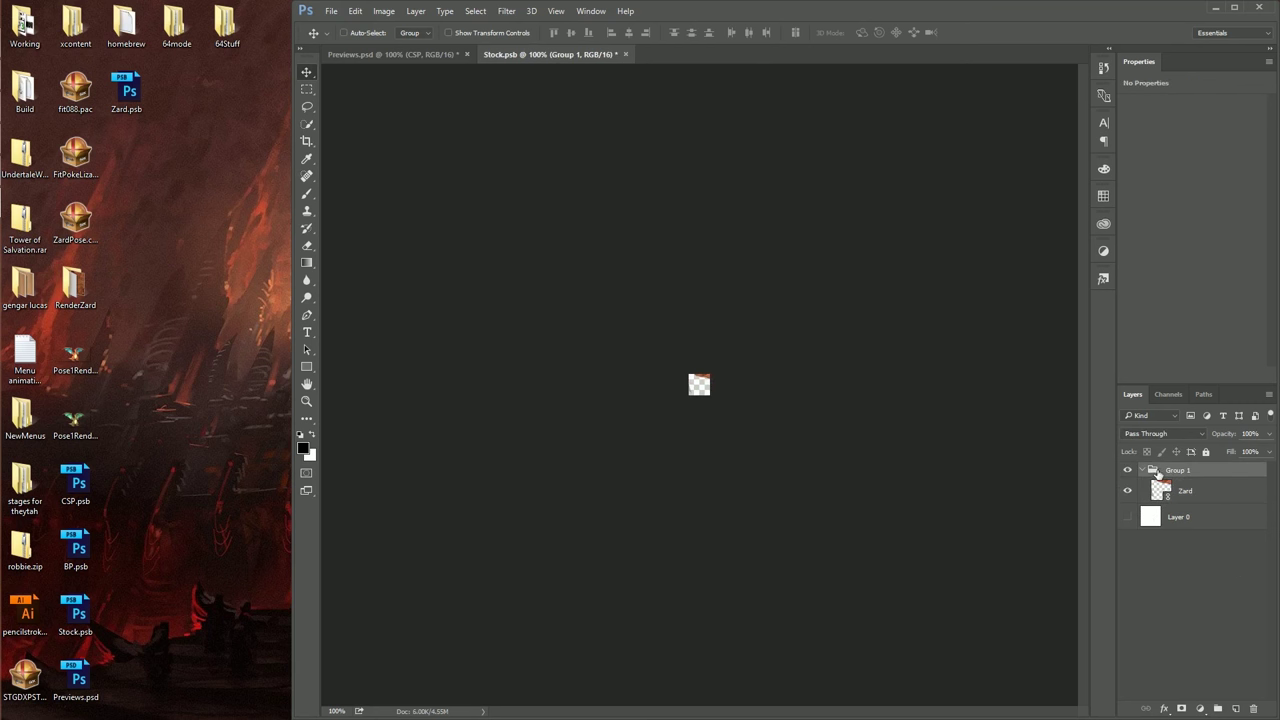
Contract the full-canvas selection by 2 pixels with the effect applied at canvas bounds, and add it as a layer mask on the group.
left_click(475, 11)
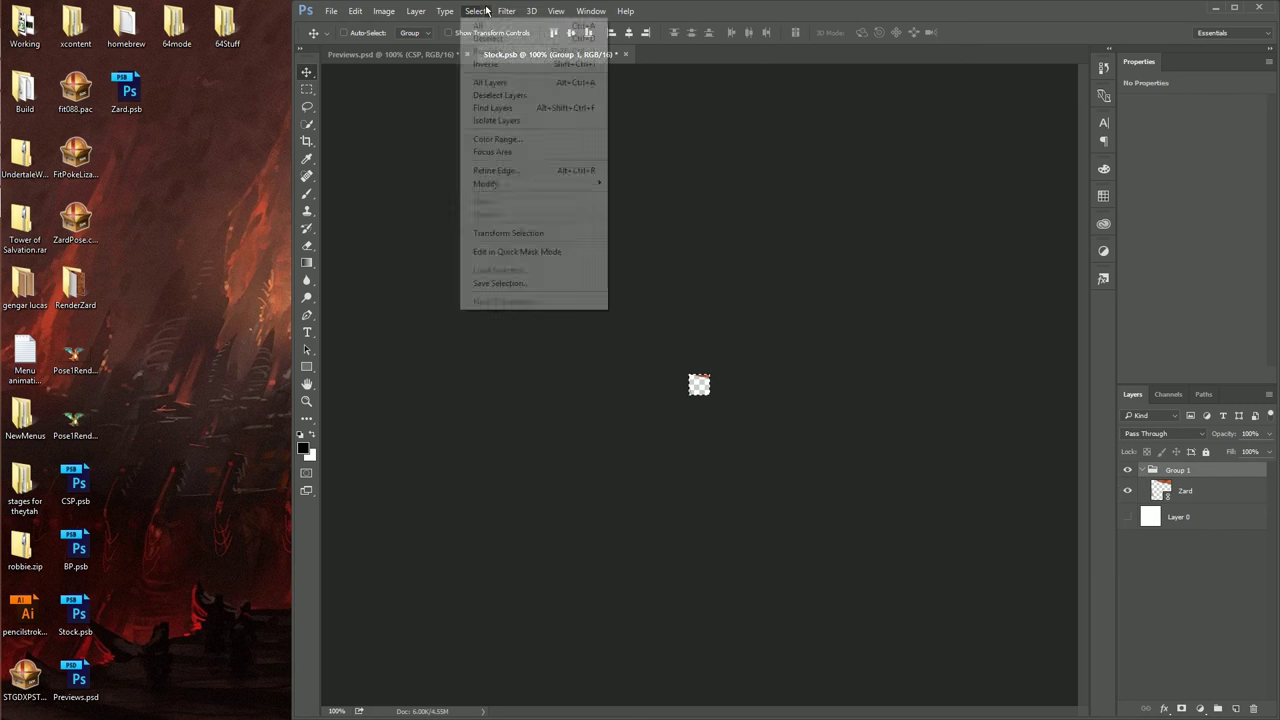
mouse_move(565, 184)
left_click(625, 229)
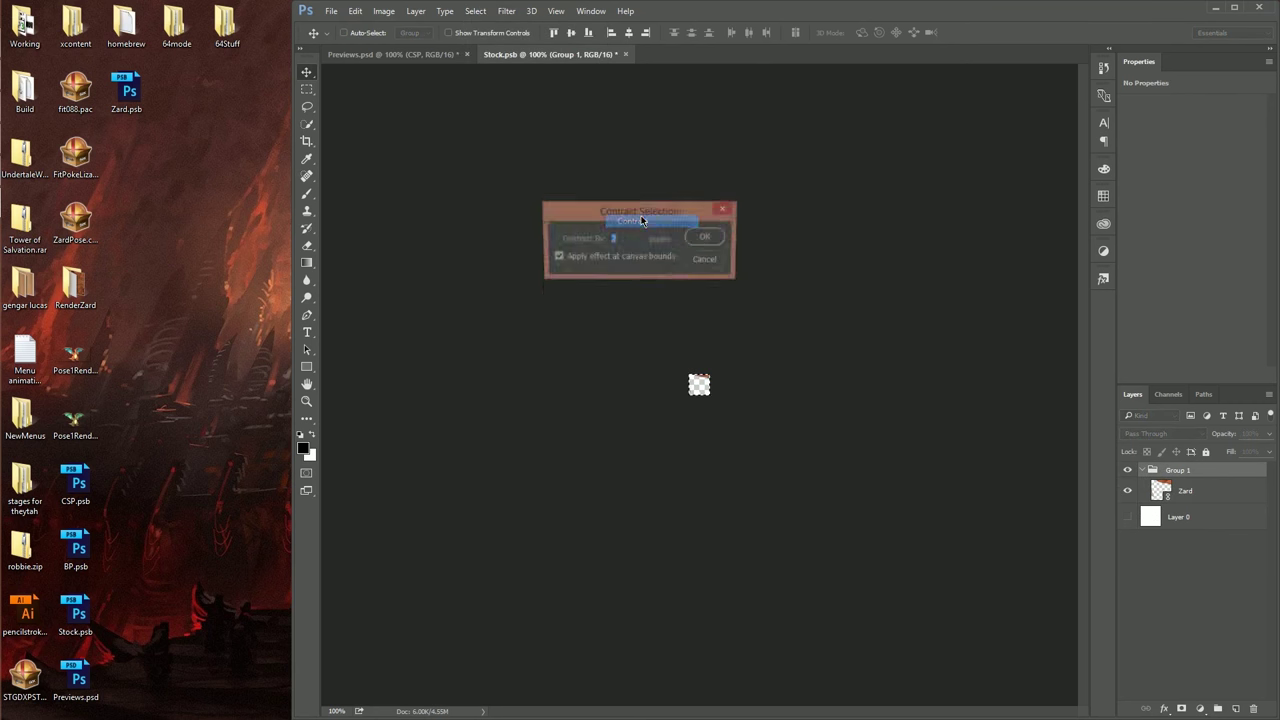
left_click(705, 238)
key("ctrl+0")
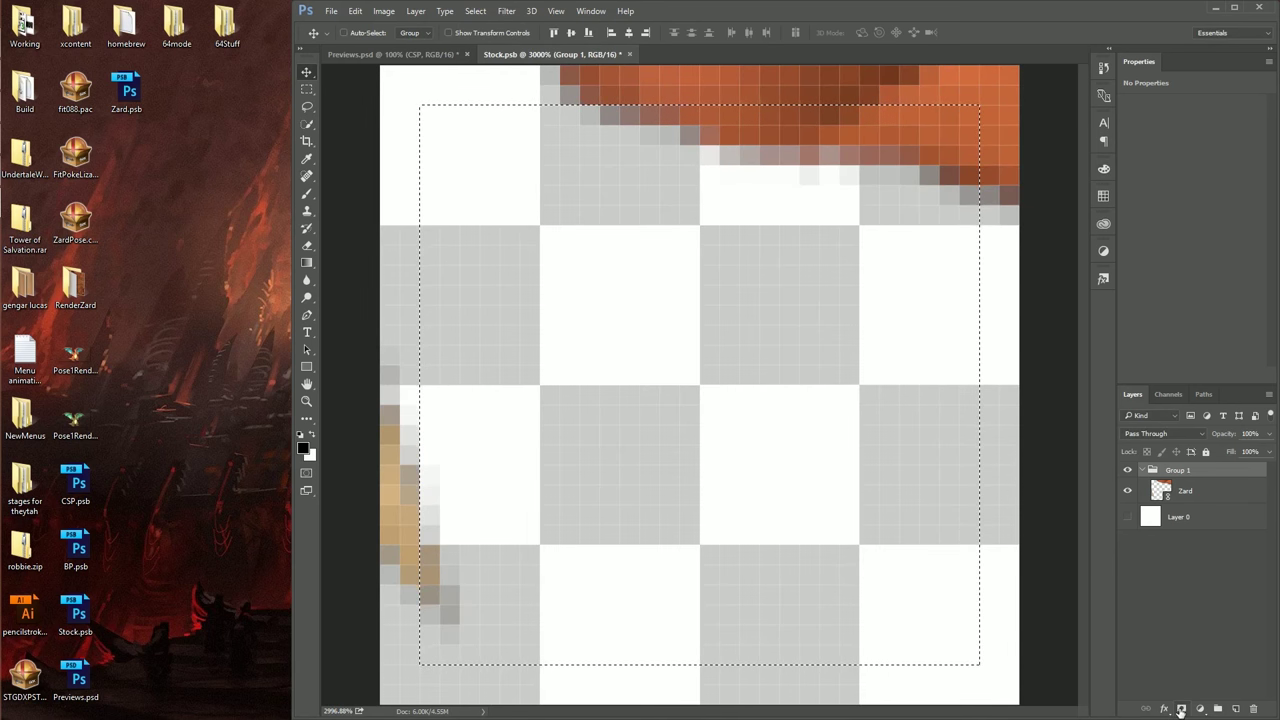
left_click(1181, 708)
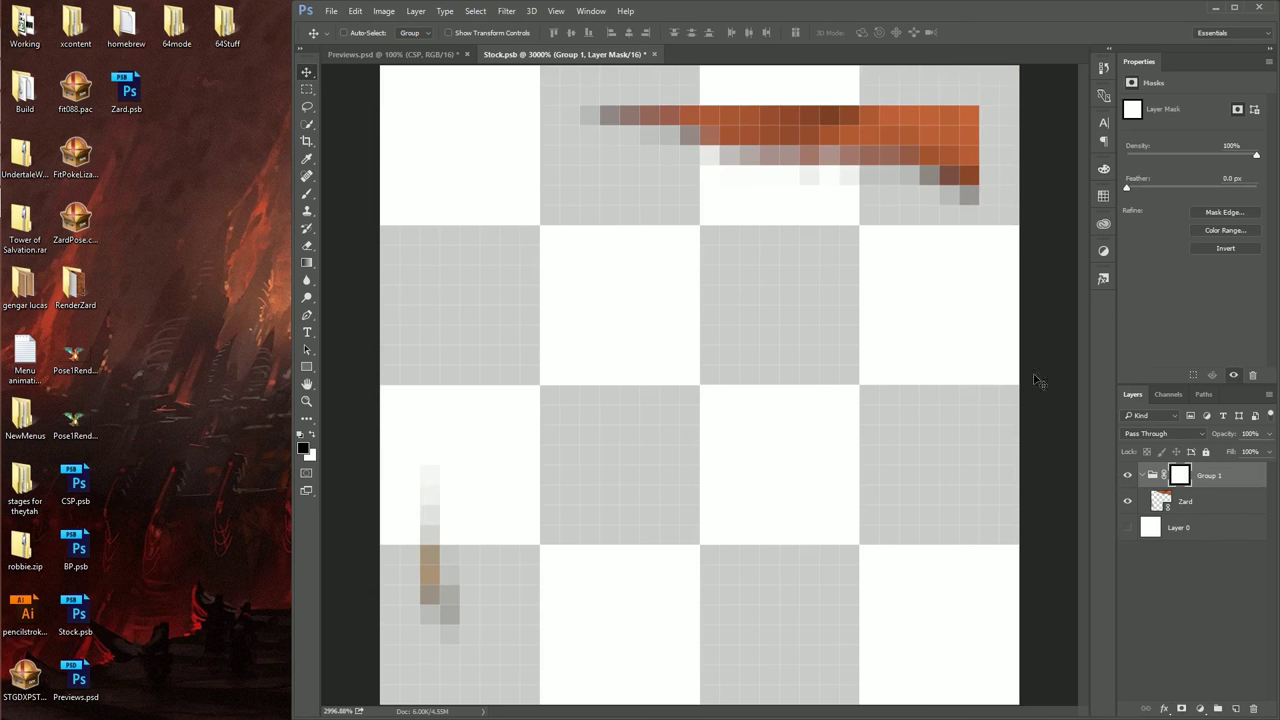
Unlink the mask from Group 1 in Stock.psb and move the Zard layer independently inside the masked area.
left_click(1152, 477)
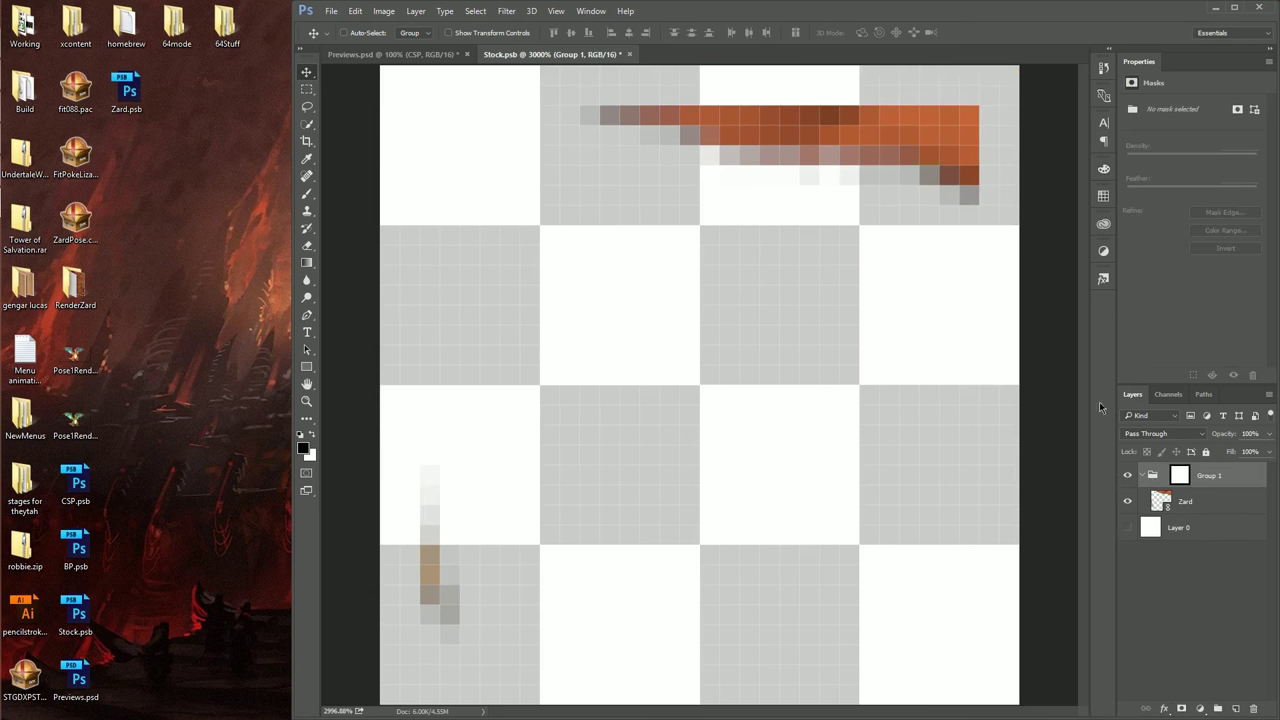
left_click(1166, 500)
left_click_drag(894, 371, 940, 372)
left_click_drag(810, 393, 710, 477)
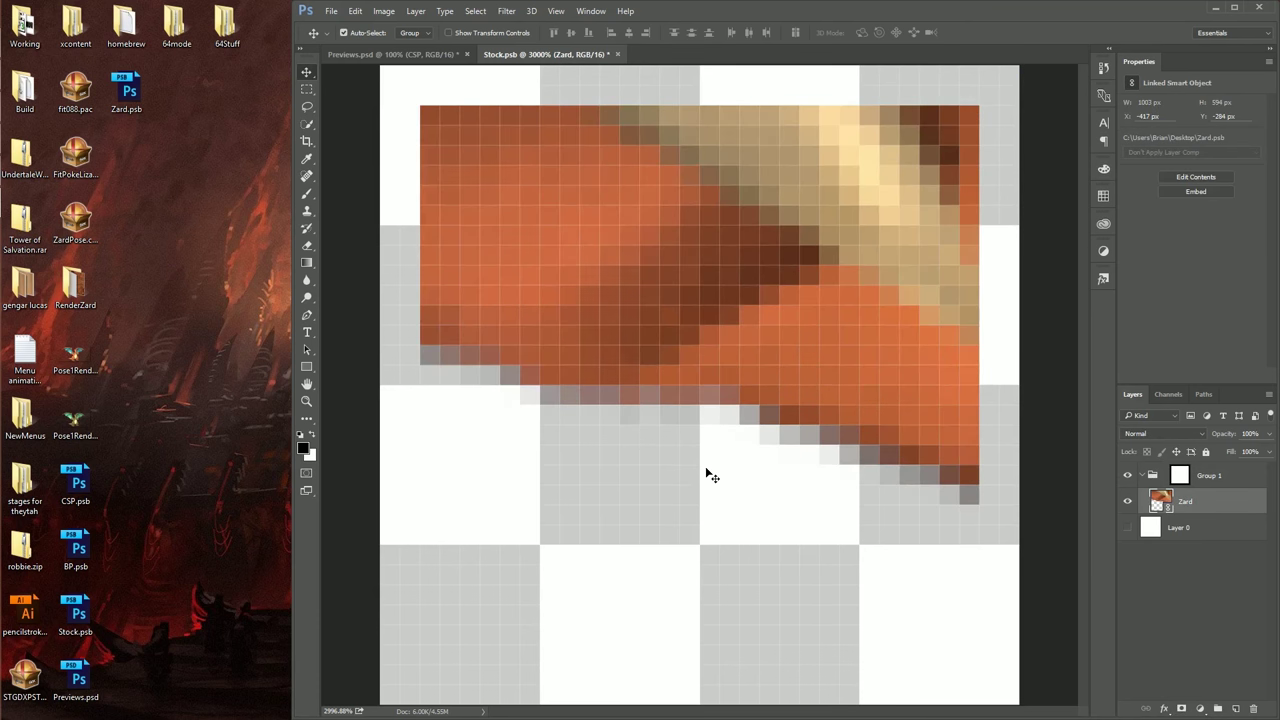
Scale Zard in Stock.psb to about 166 × 98 px and position it so the face fills the masked area.
key("ctrl+t")
key("ctrl+0")
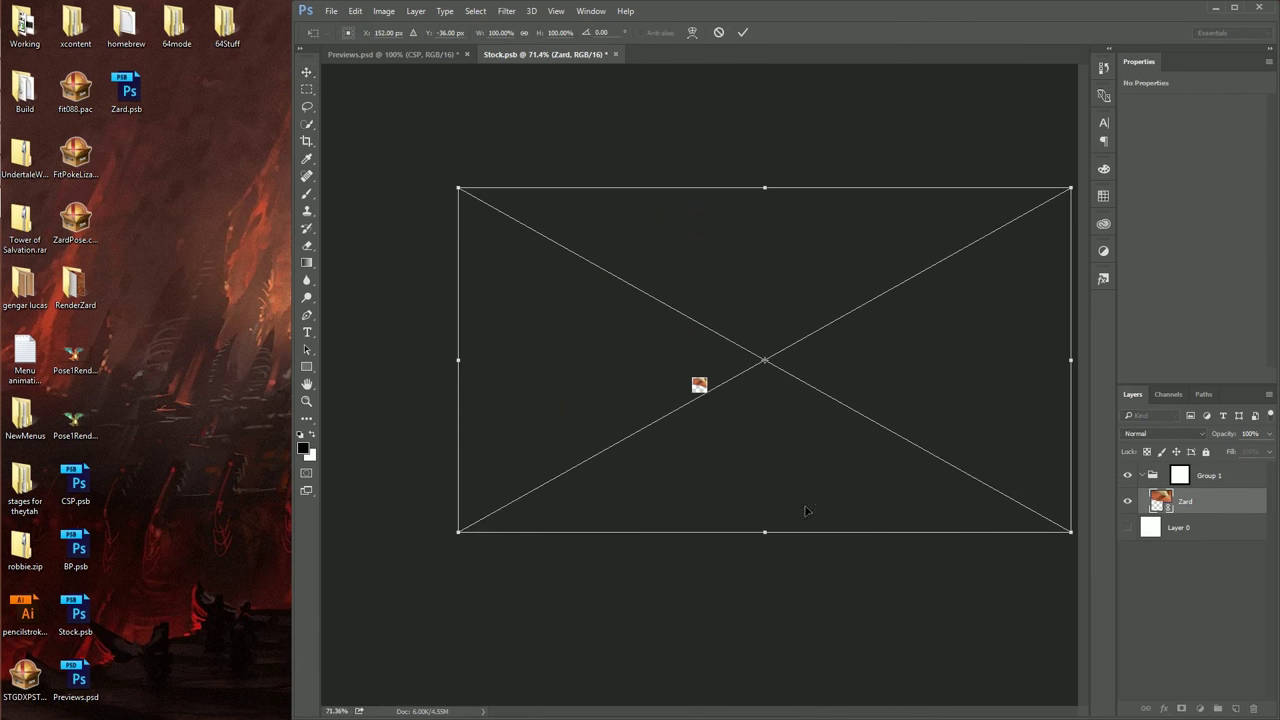
left_click_drag(892, 298, 820, 365)
left_click_drag(998, 254, 714, 398)
left_click_drag(747, 356, 777, 424, "alt+shift")
key("ctrl+0")
left_click_drag(945, 273, 1268, 32, "alt+shift")
left_click_drag(809, 190, 803, 228)
key("Up")
key("Down")
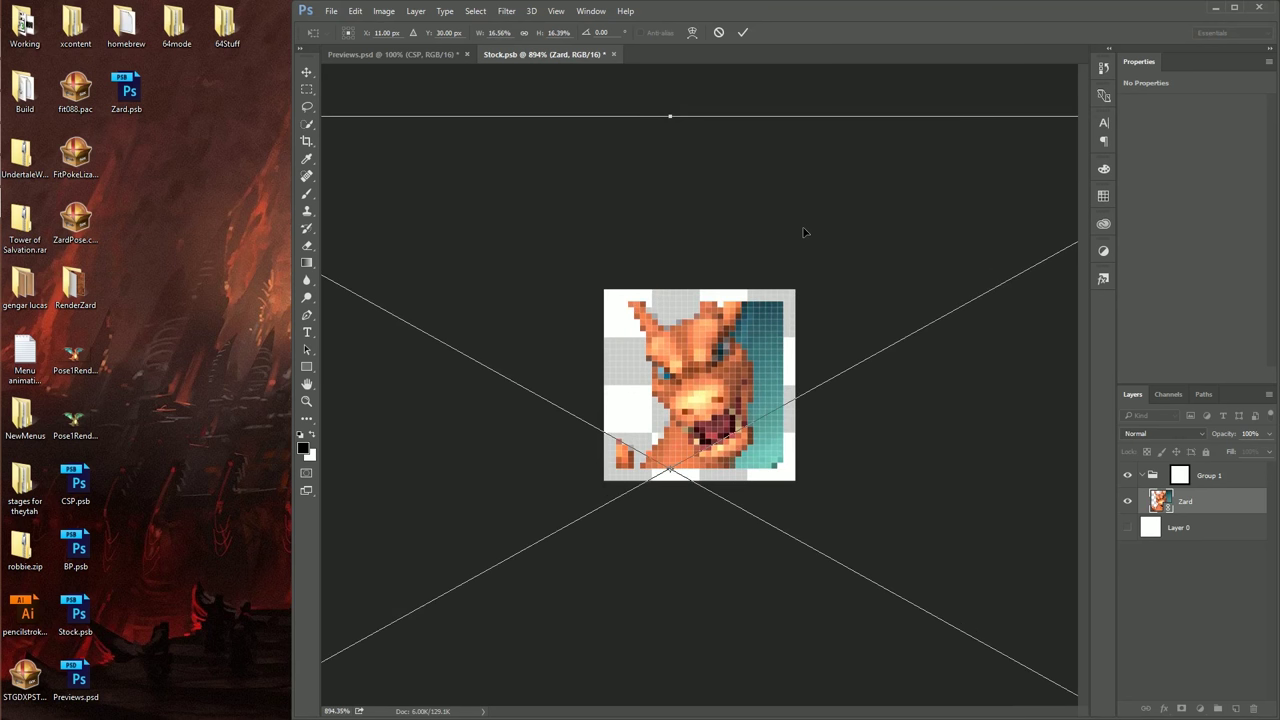
key("Return")
key("Left")
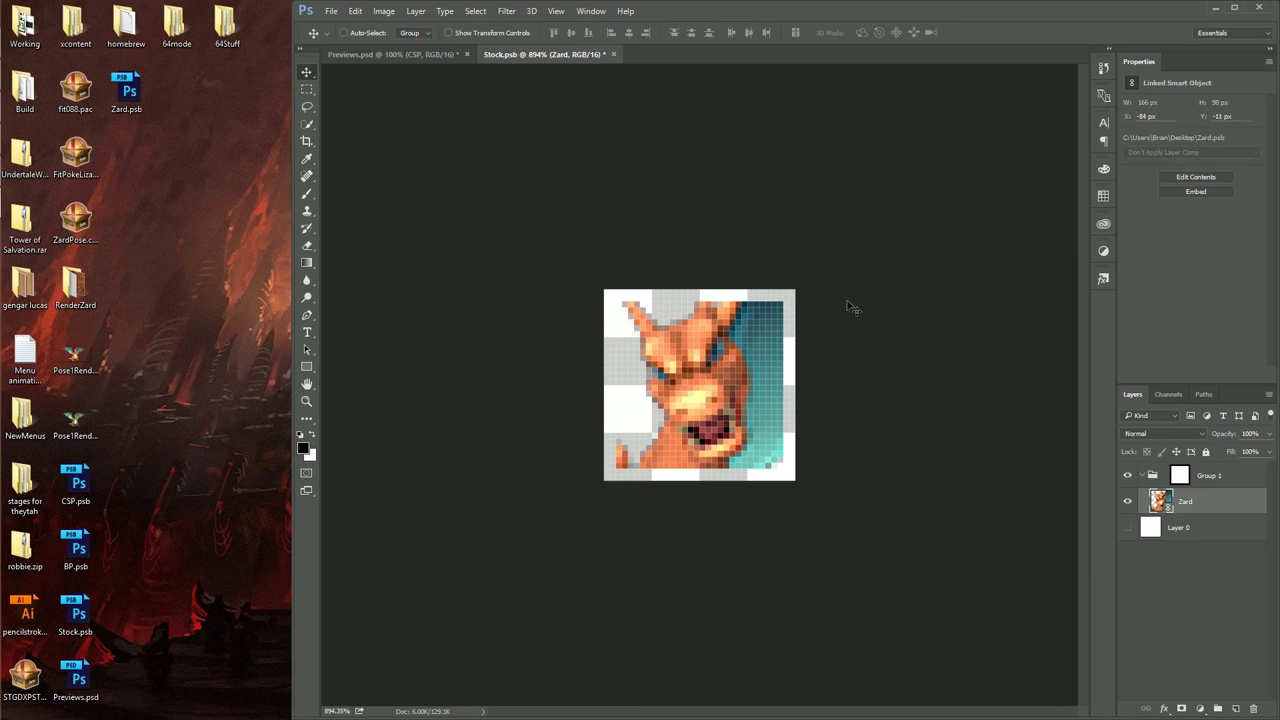
Add a layer mask to Zard and paint out the wing, neck and shoulder, leaving only the head.
left_click(1181, 708)
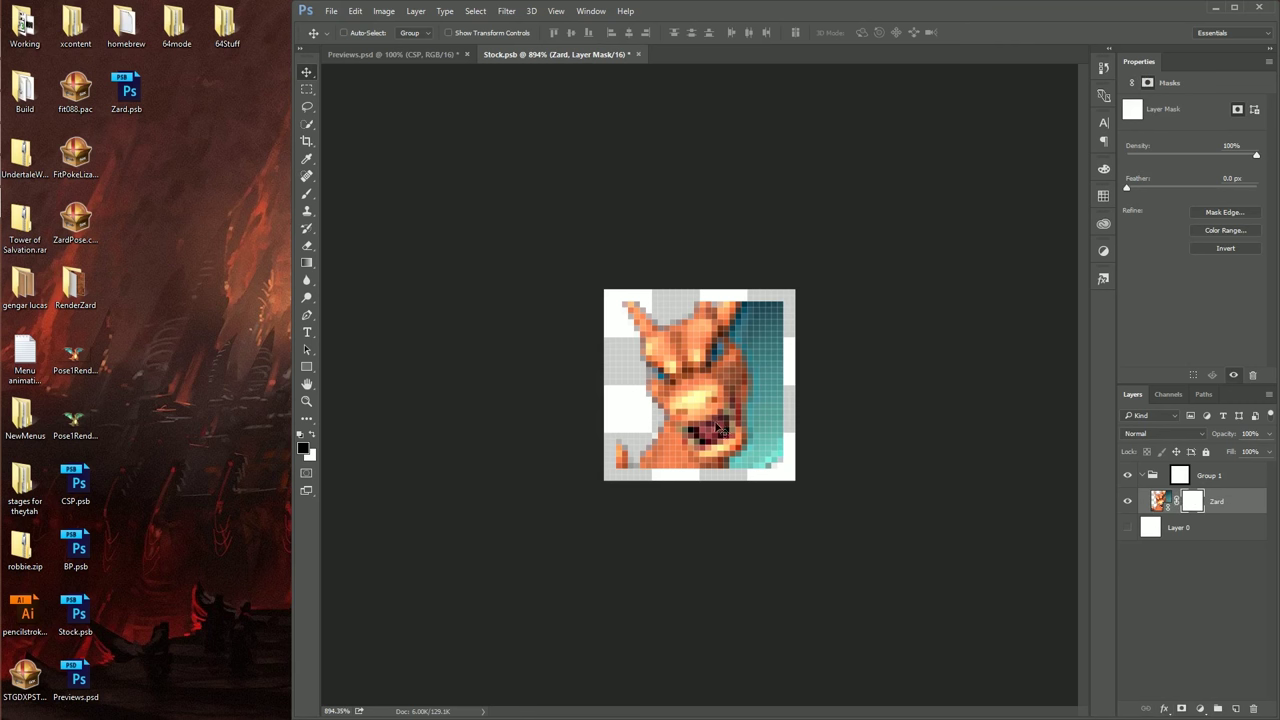
key("b")
mouse_move(755, 330)
left_mouse_down()
mouse_move(740, 305)
mouse_move(770, 330)
mouse_move(774, 306)
mouse_move(766, 451)
mouse_move(674, 472)
mouse_move(643, 434)
mouse_move(609, 457)
left_mouse_up()
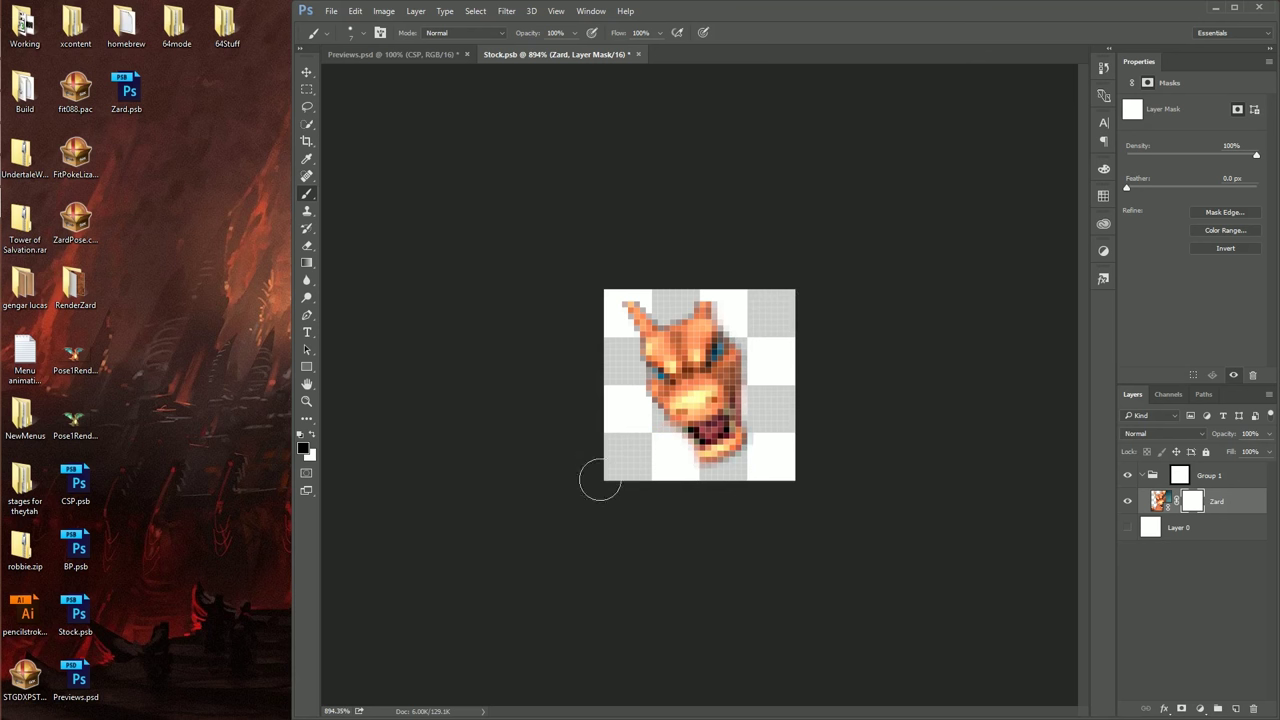
left_click(1158, 500)
Add a black outside Stroke effect at 100% opacity to Group 1, and save and close Stock.psb.
left_click(1199, 476)
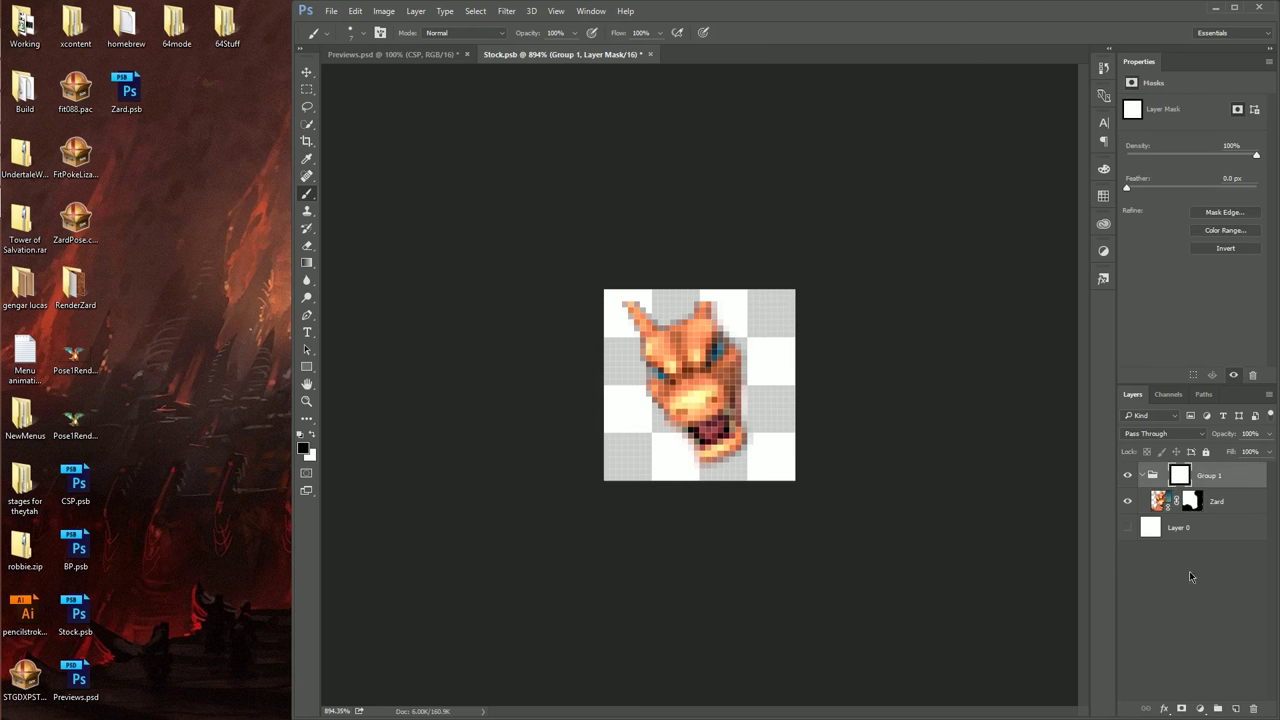
left_click(1164, 709)
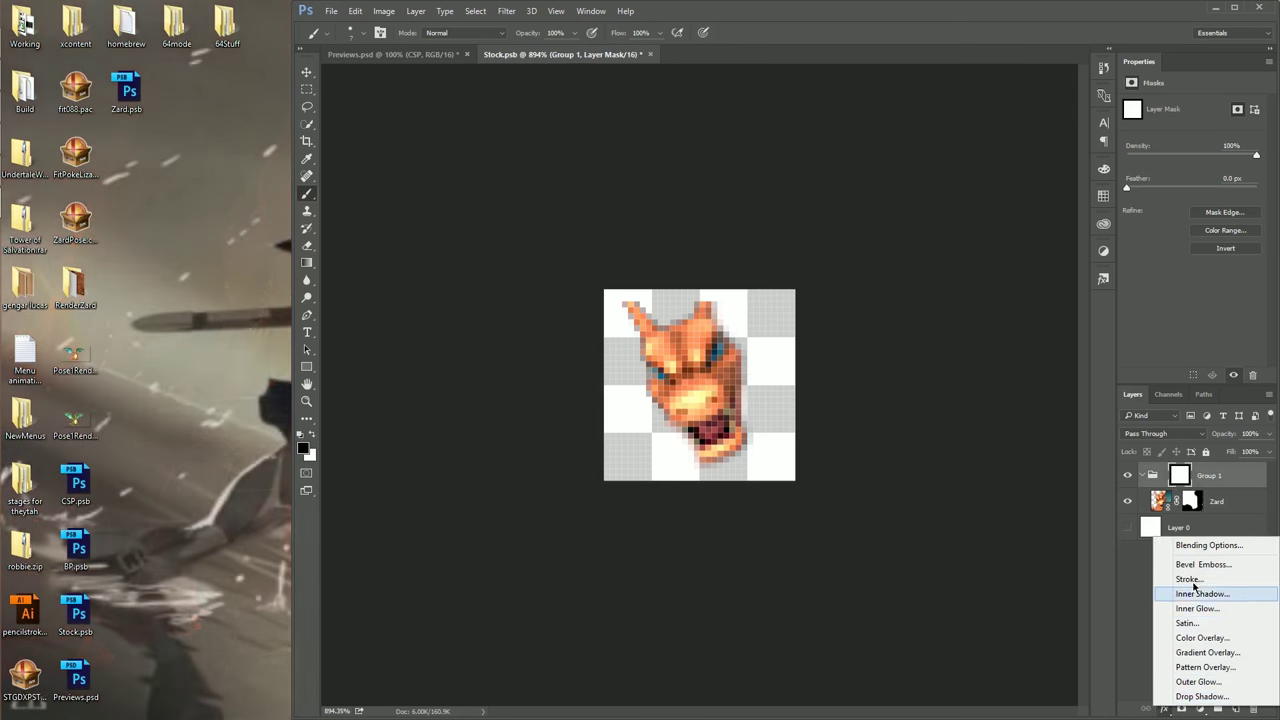
left_click(1189, 579)
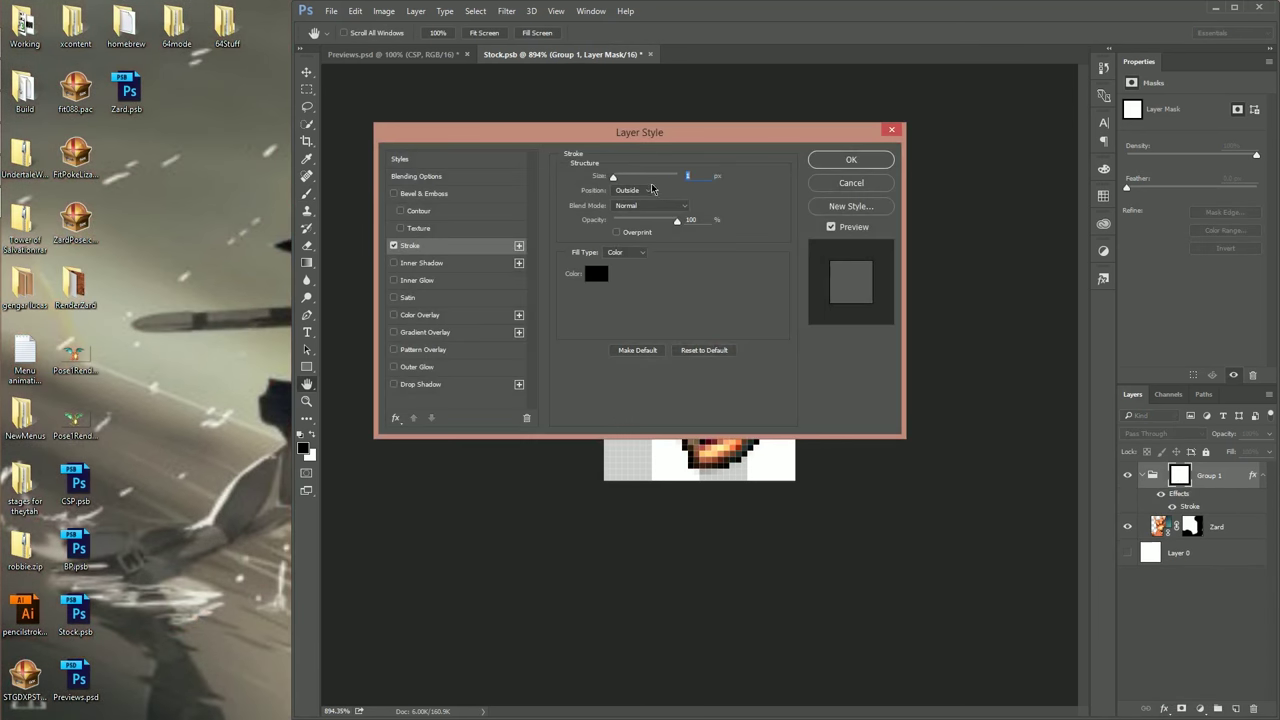
mouse_move(630, 132)
left_mouse_down()
mouse_move(1042, 138)
mouse_move(779, 124)
left_mouse_up()
left_click(1000, 152)
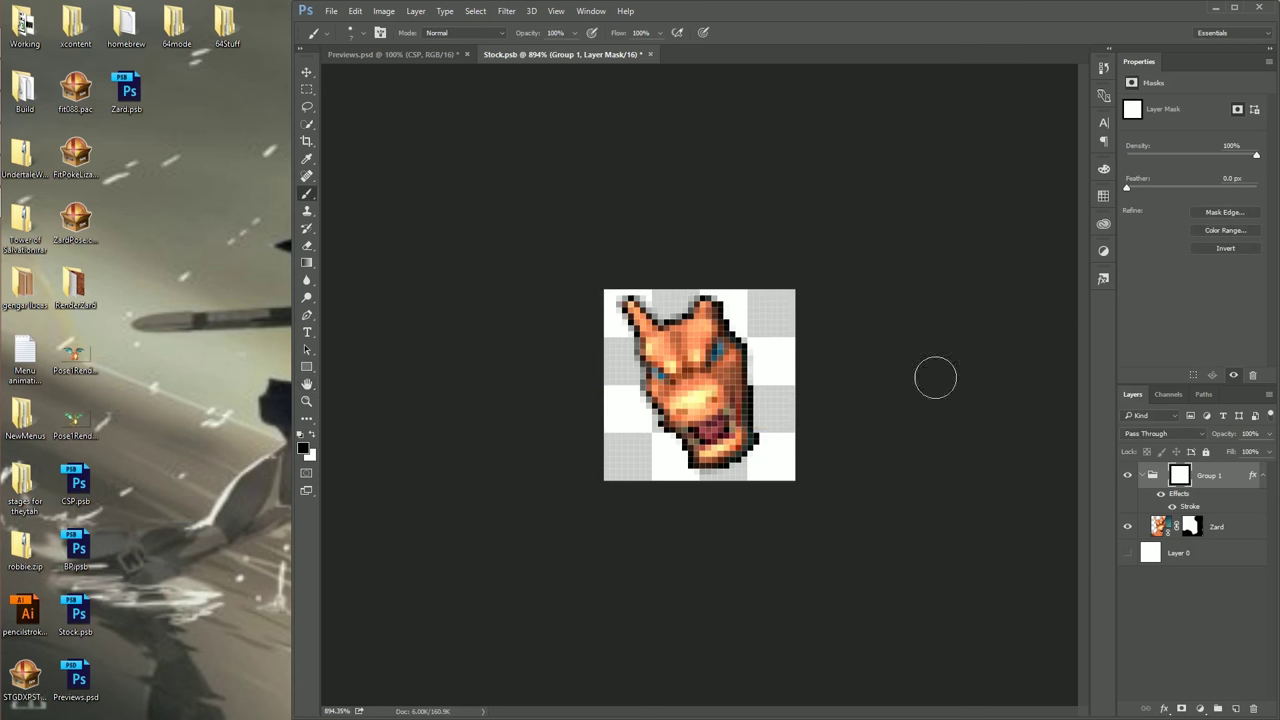
key("ctrl+w")
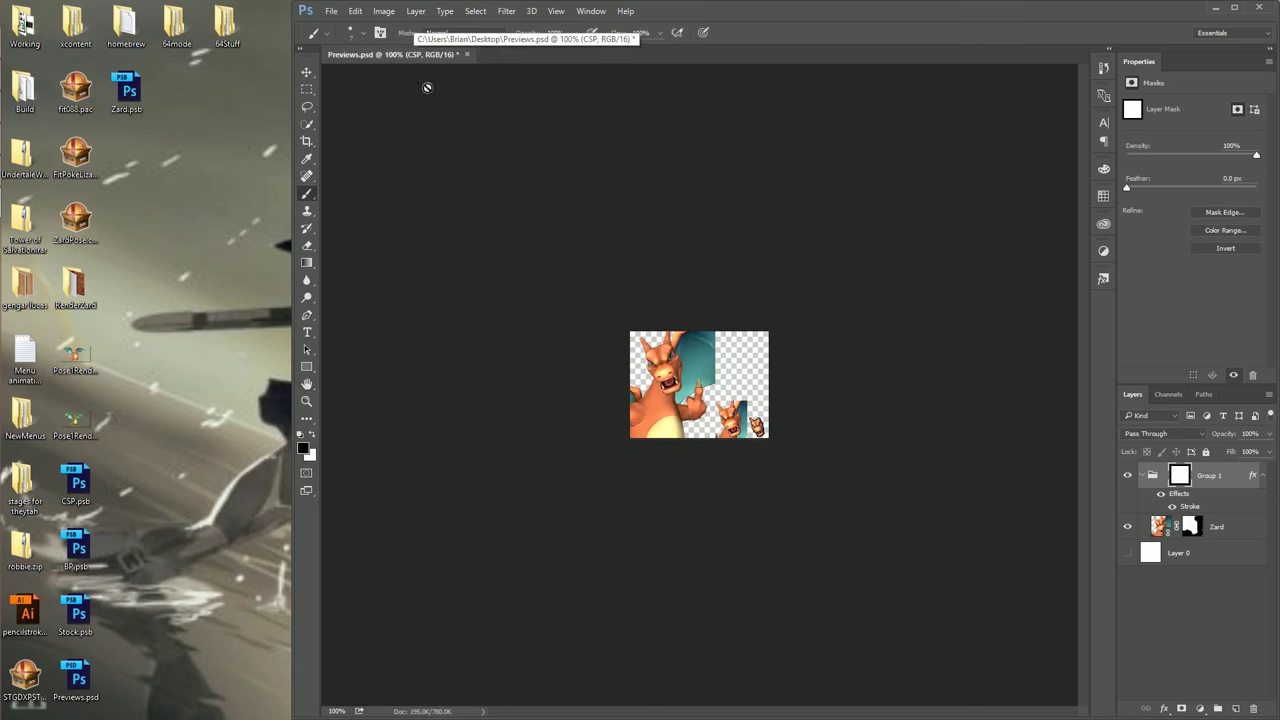
Examine the CSP, BP and Stock previews together in Previews.psd up close.
key("ctrl+0")
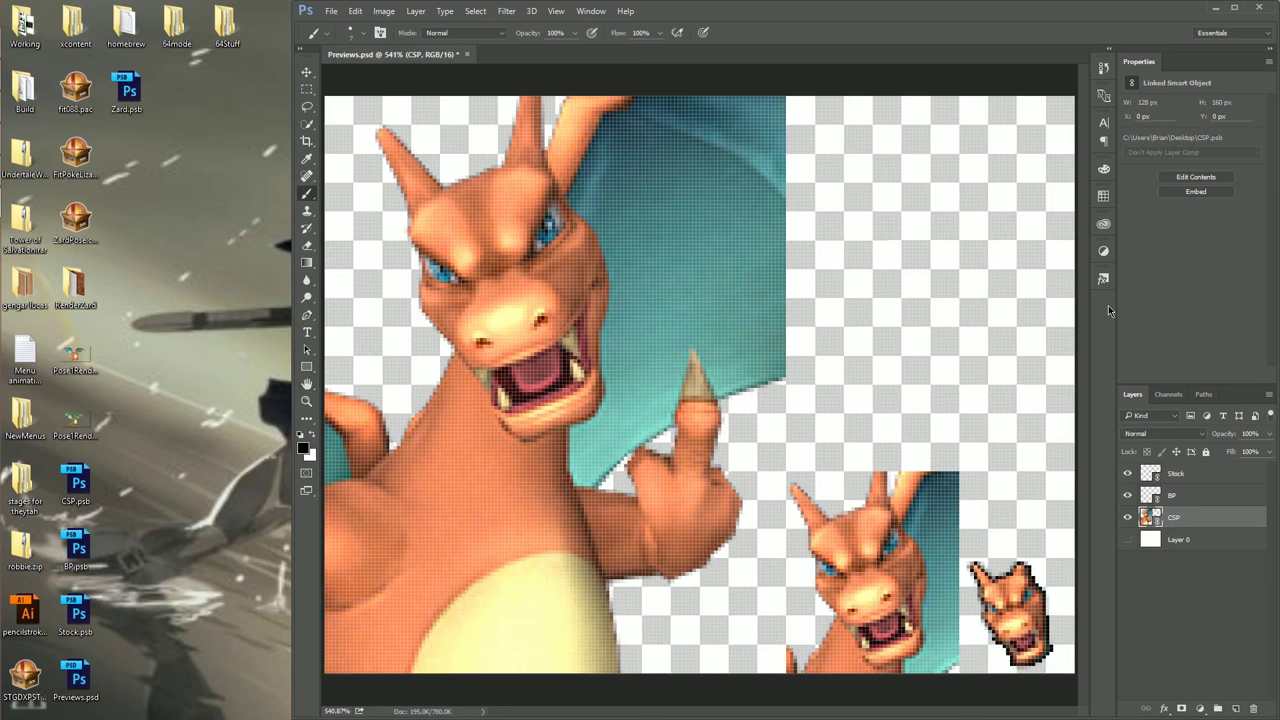
key("ctrl+minus")
key("ctrl+minus")
key("ctrl+minus")
key("ctrl+plus")
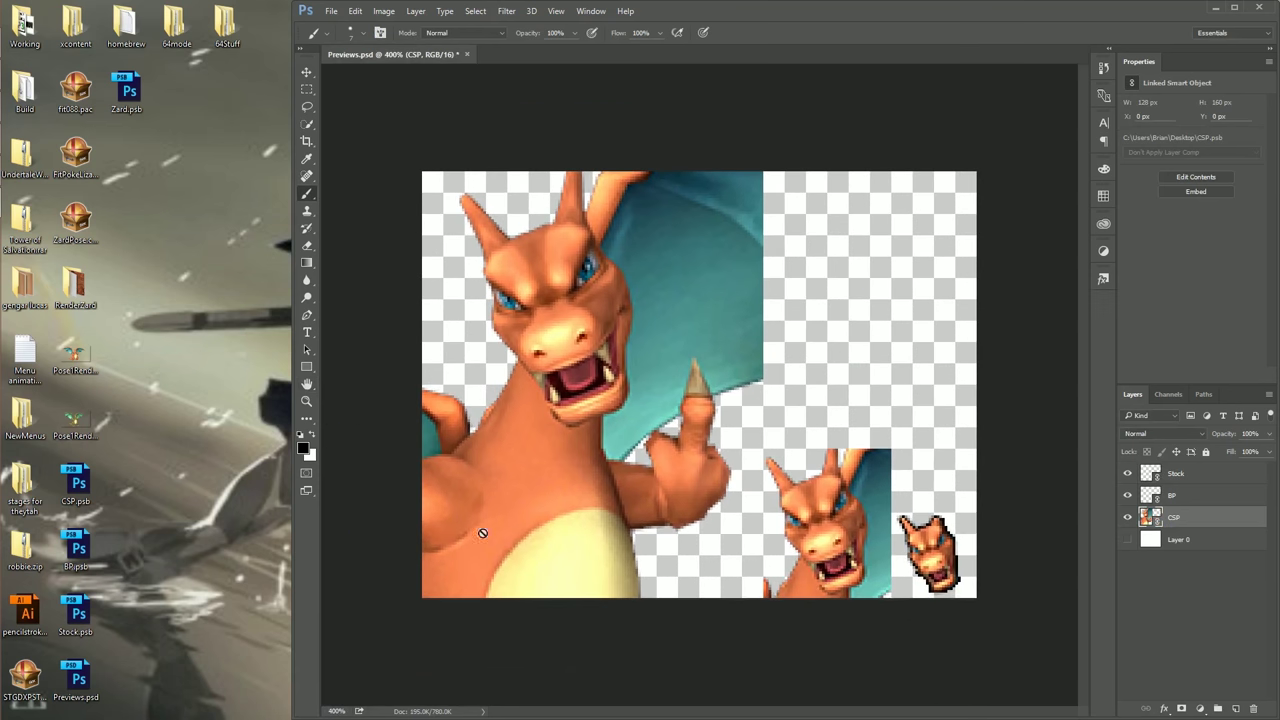
key("v")
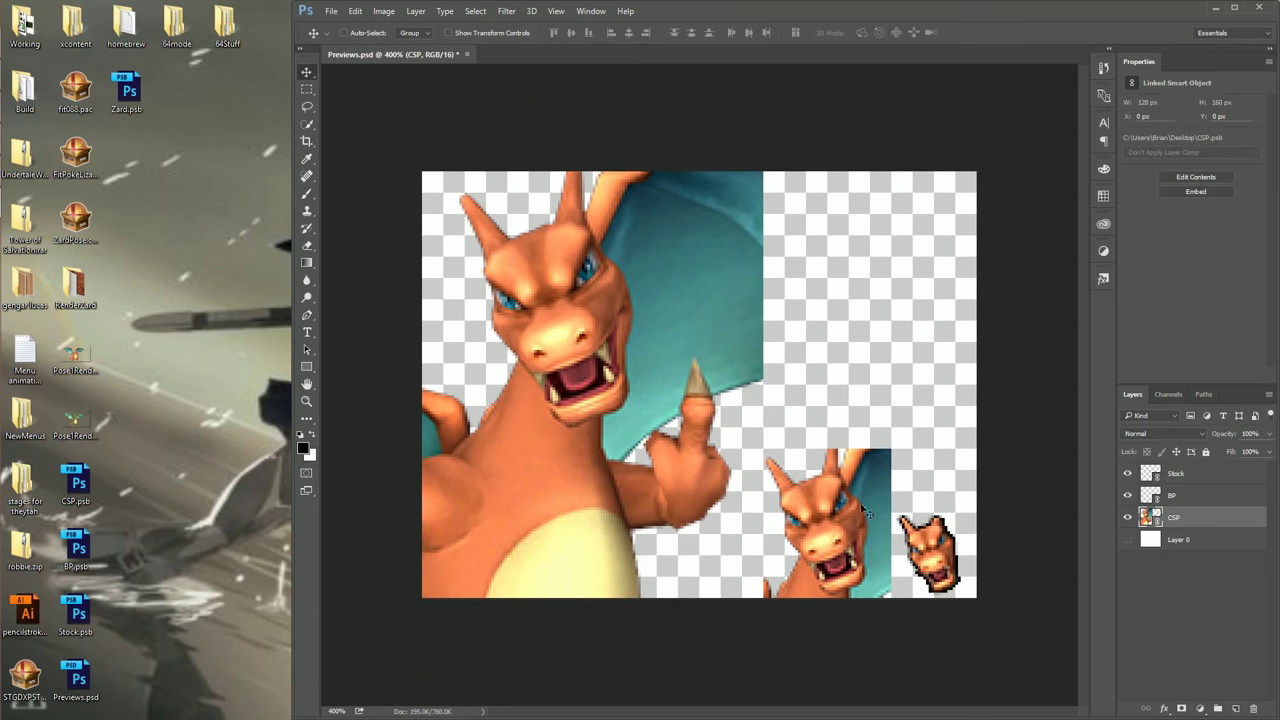
Open the contents of the Stock and CSP smart objects from Previews.psd.
double_click(1150, 474)
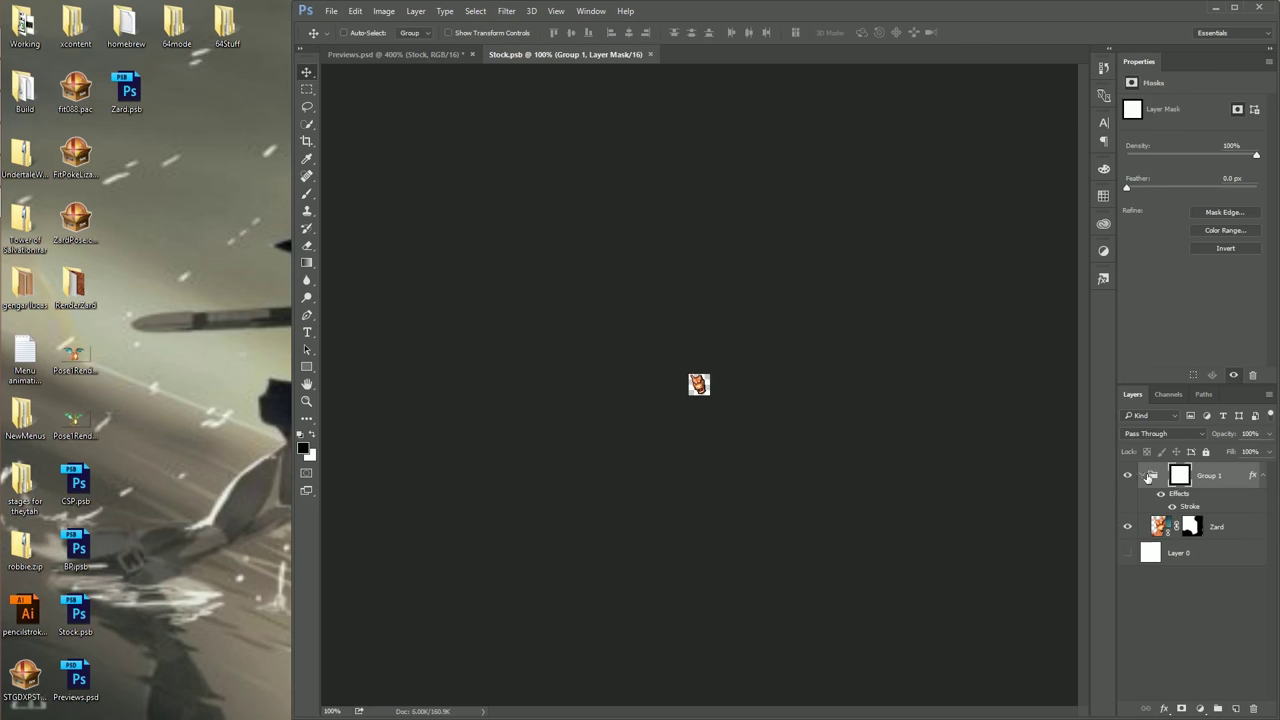
key("ctrl+0")
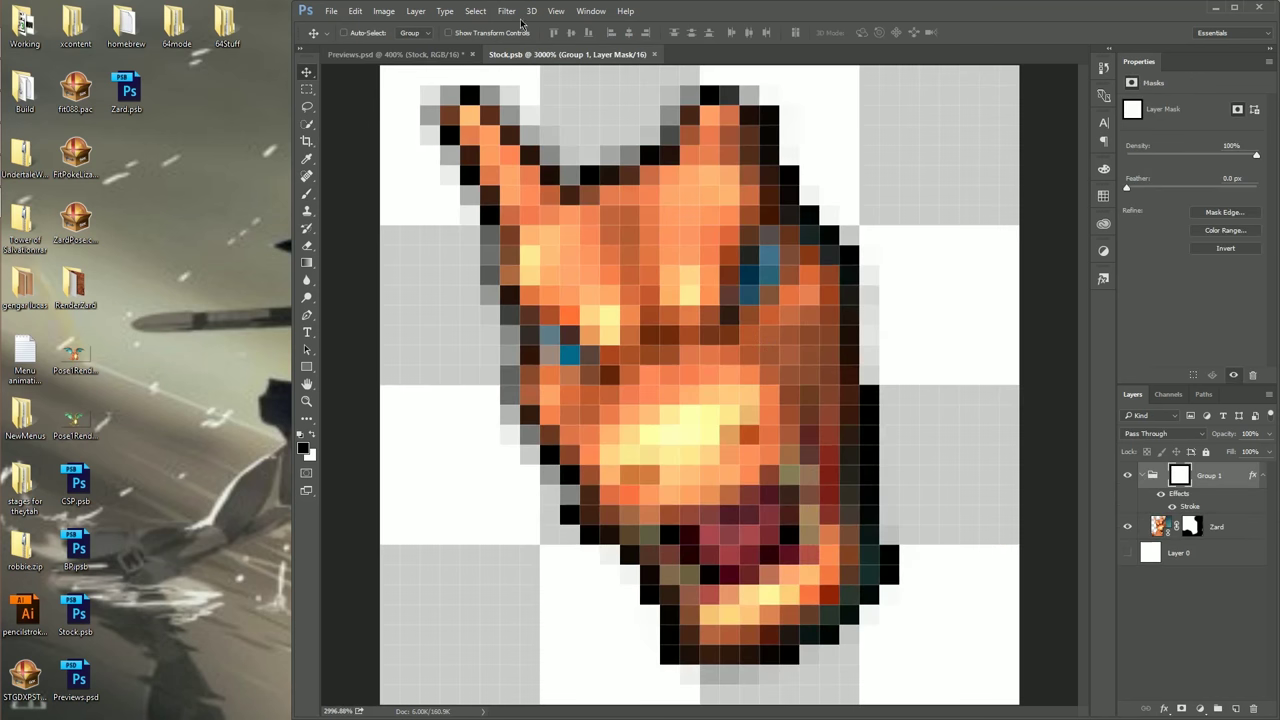
left_click(390, 54)
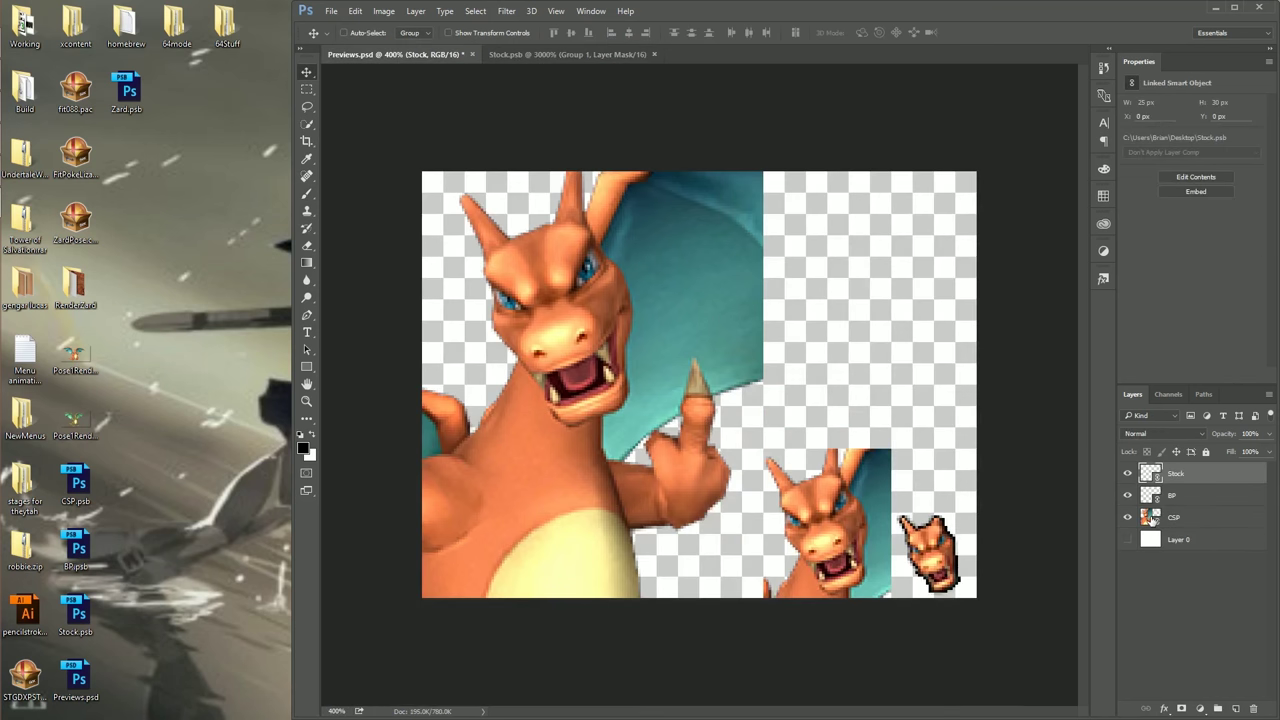
double_click(1151, 517)
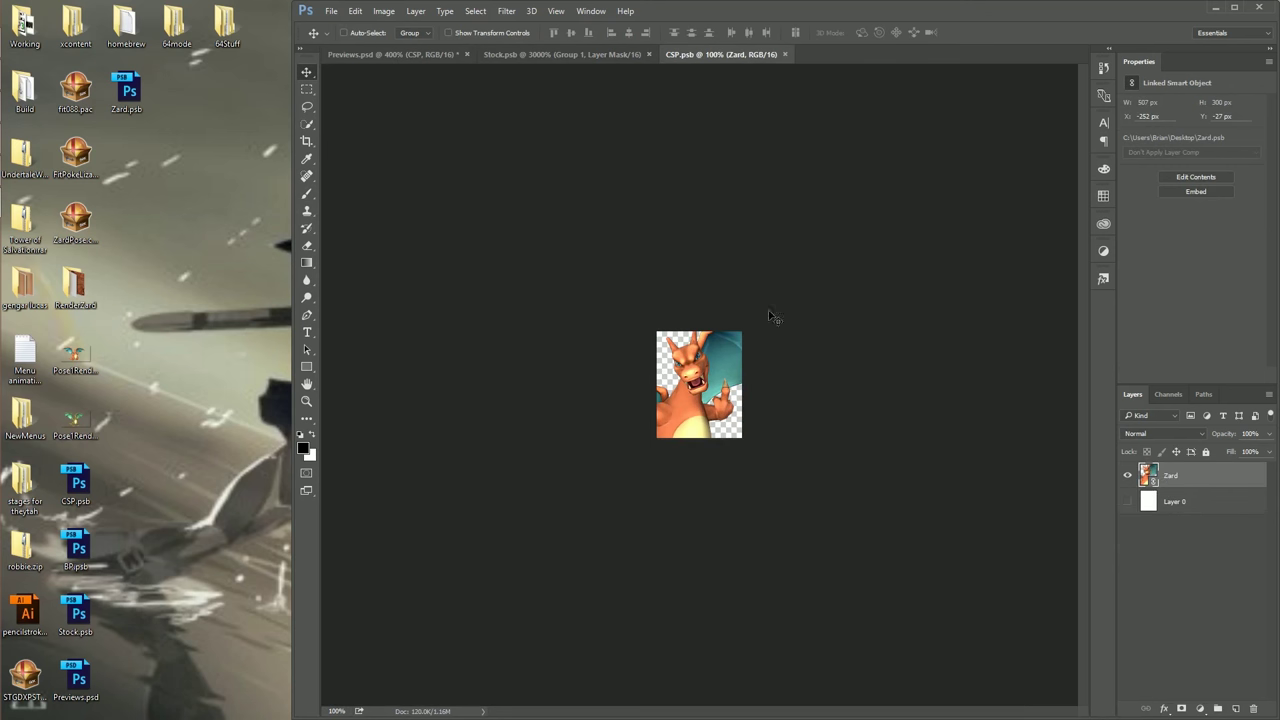
left_click(426, 54)
Set up a web export of Stock.psb as a transparent PNG-8 with 256 colors and a black matte.
left_click(576, 54)
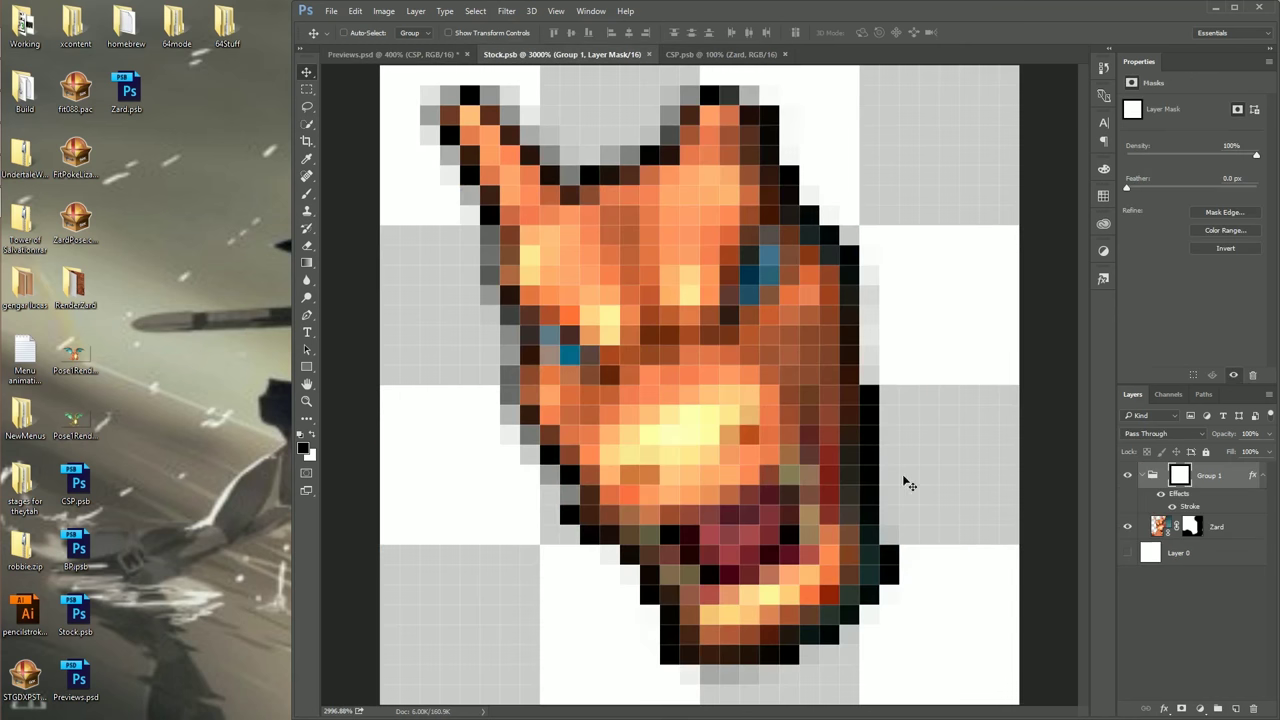
key("ctrl+minus")
key("ctrl+minus")
key("ctrl+minus")
key("ctrl+minus")
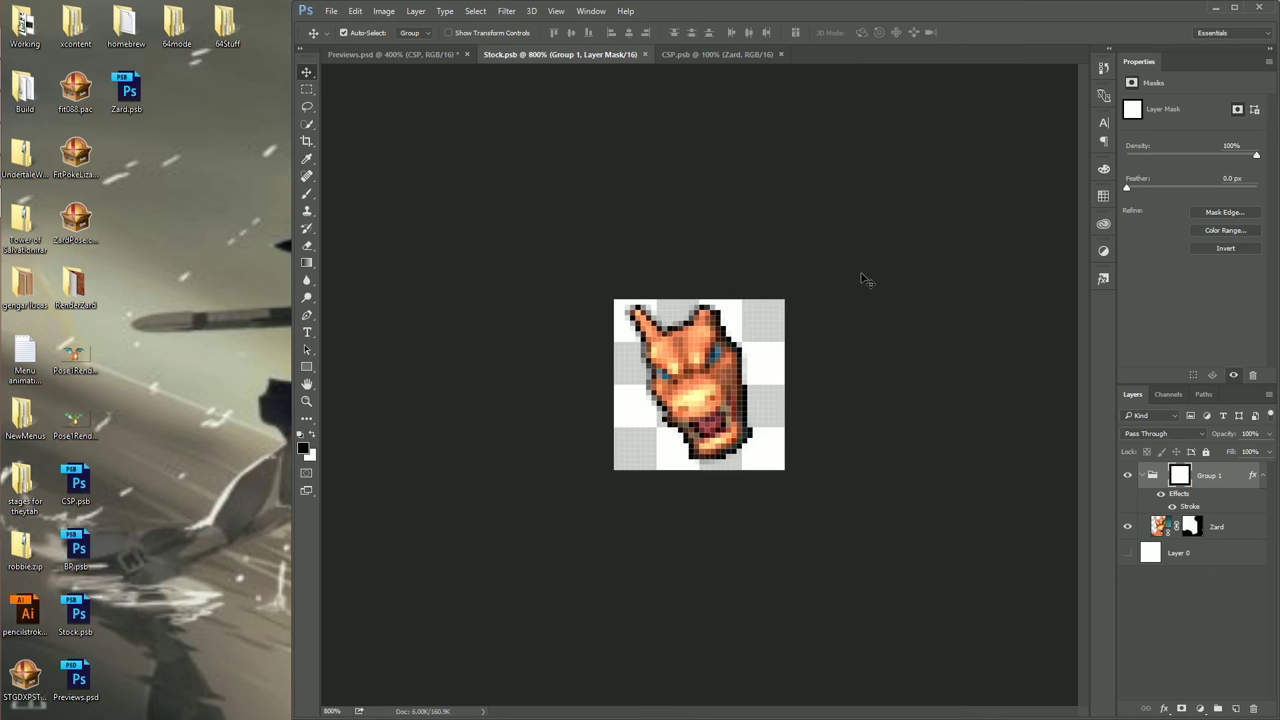
key("ctrl+alt+shift+s")
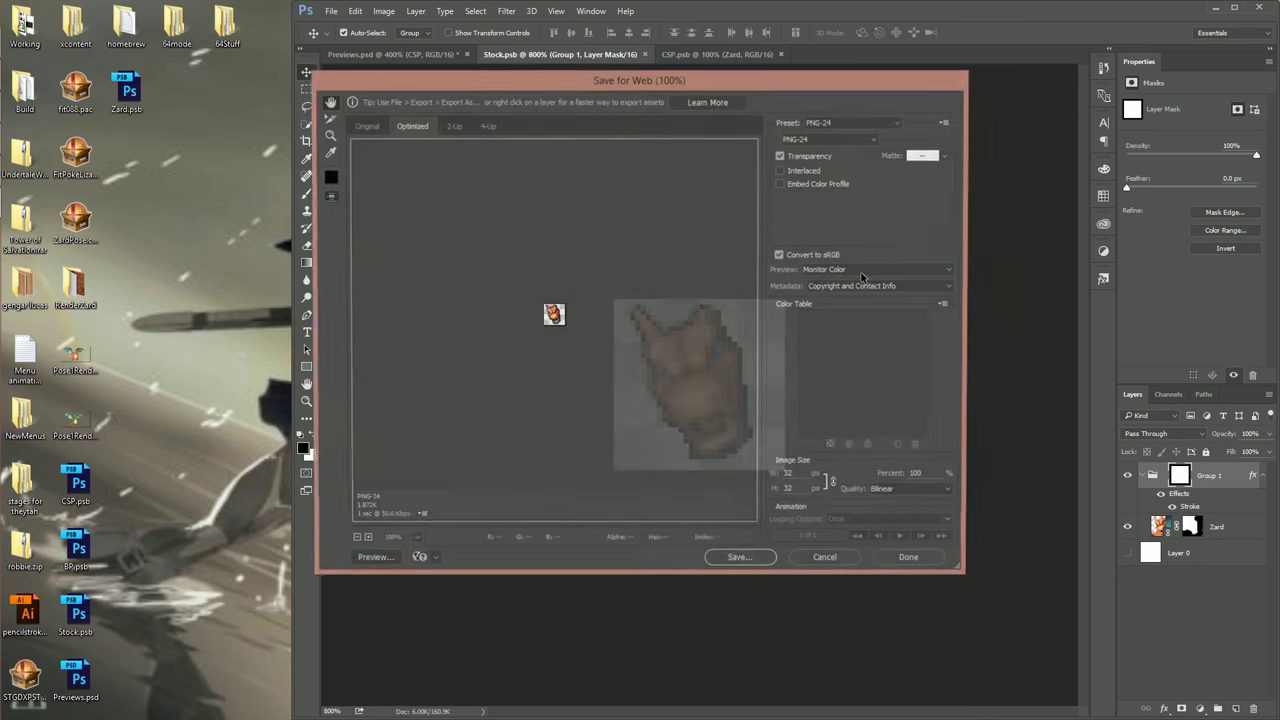
left_click(830, 139)
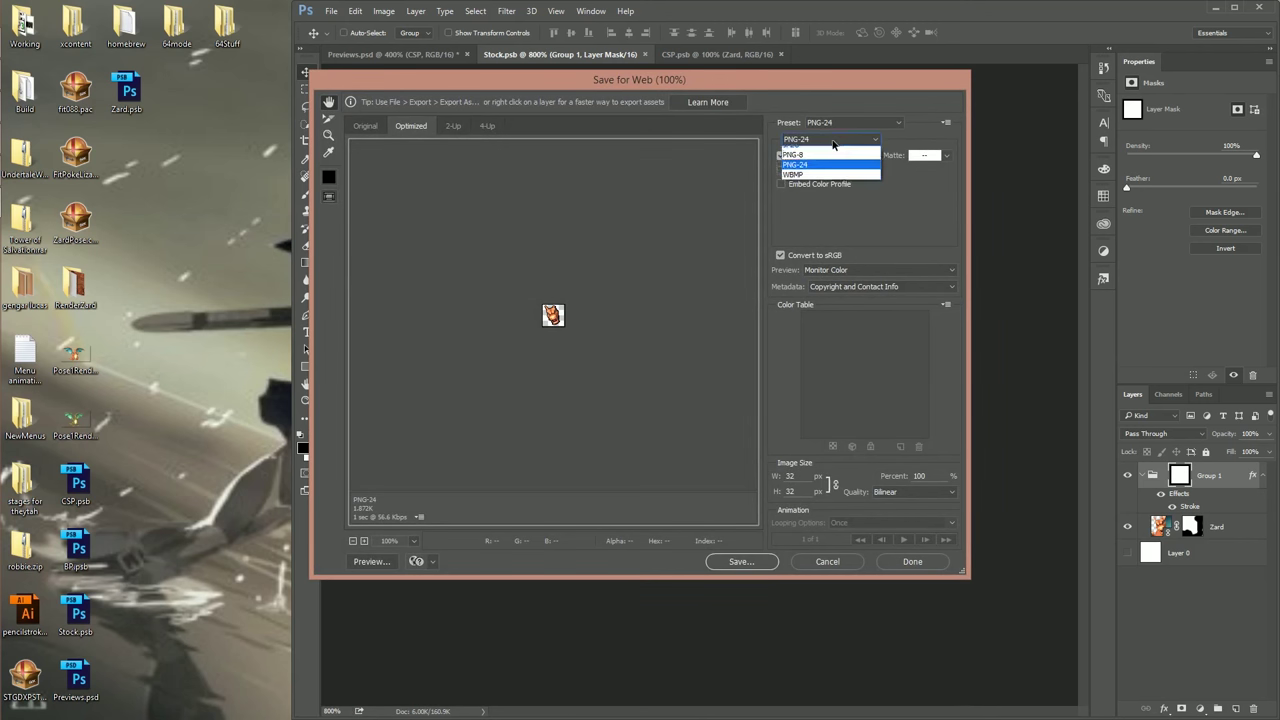
left_click(822, 174)
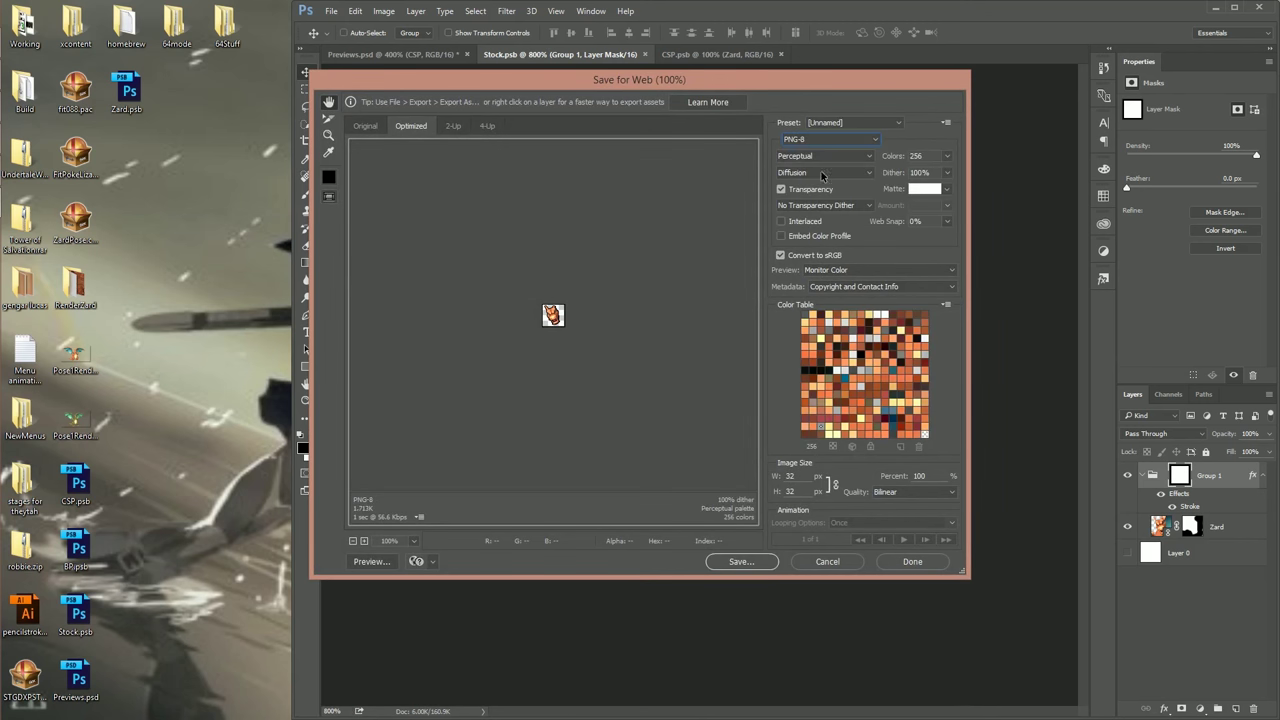
left_click(364, 541)
left_click(364, 541)
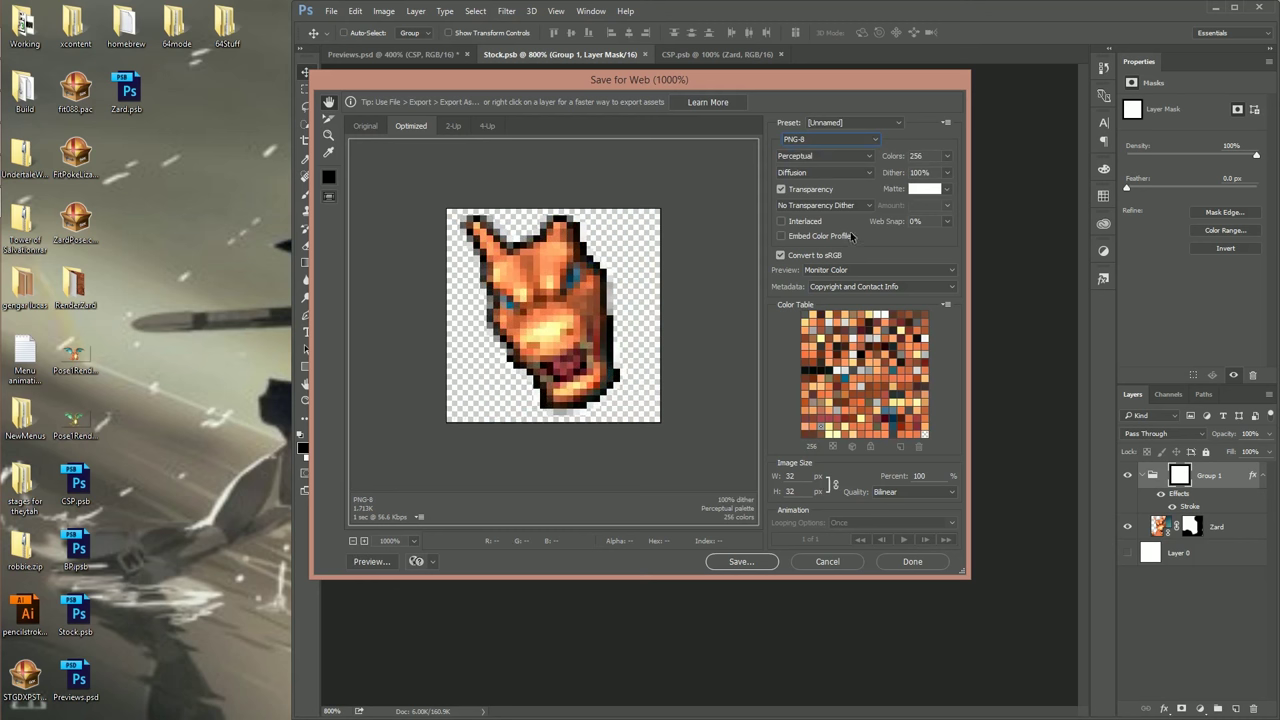
left_click(945, 188)
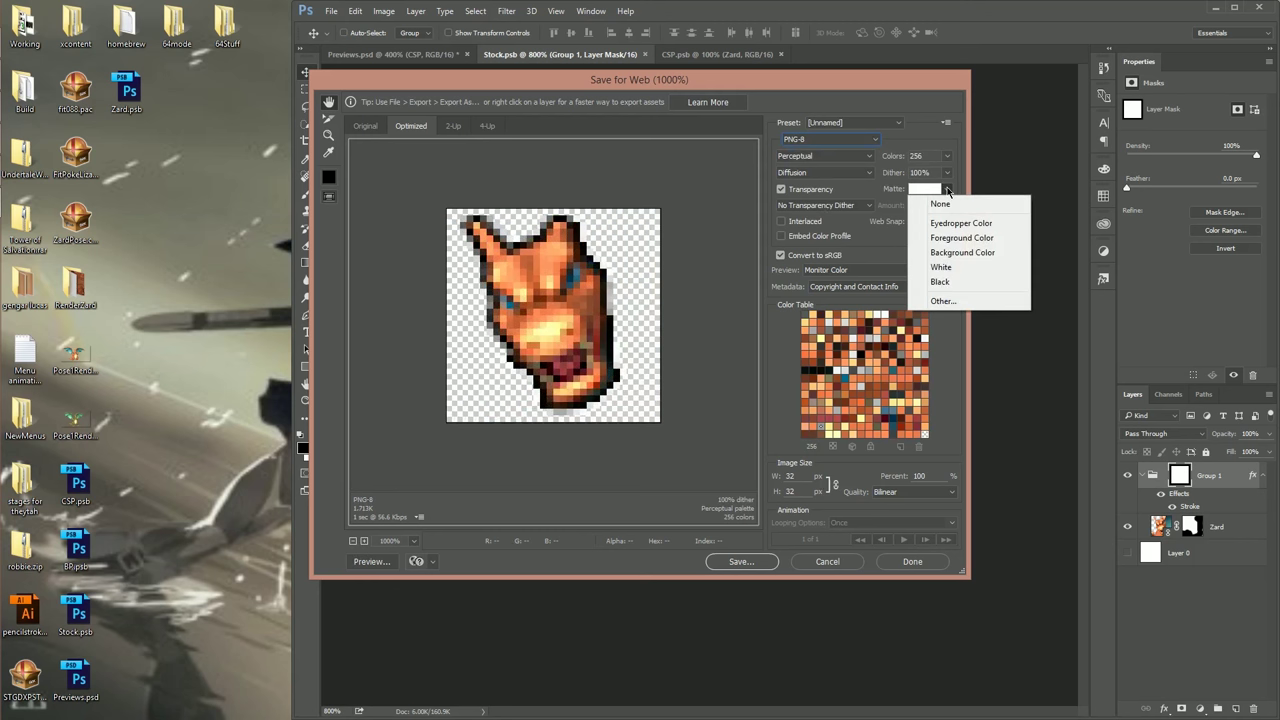
left_click(945, 282)
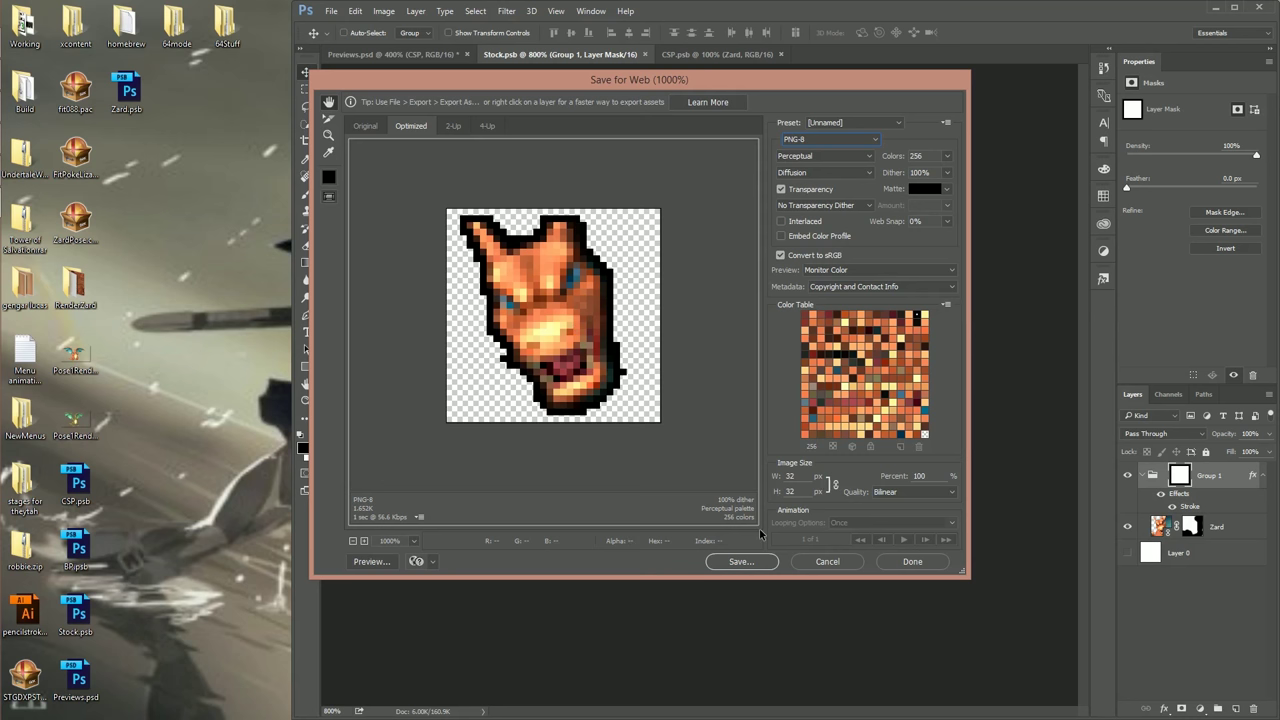
Save the optimized stock icon to the Desktop as Pose1StockNorm.
left_click(752, 561)
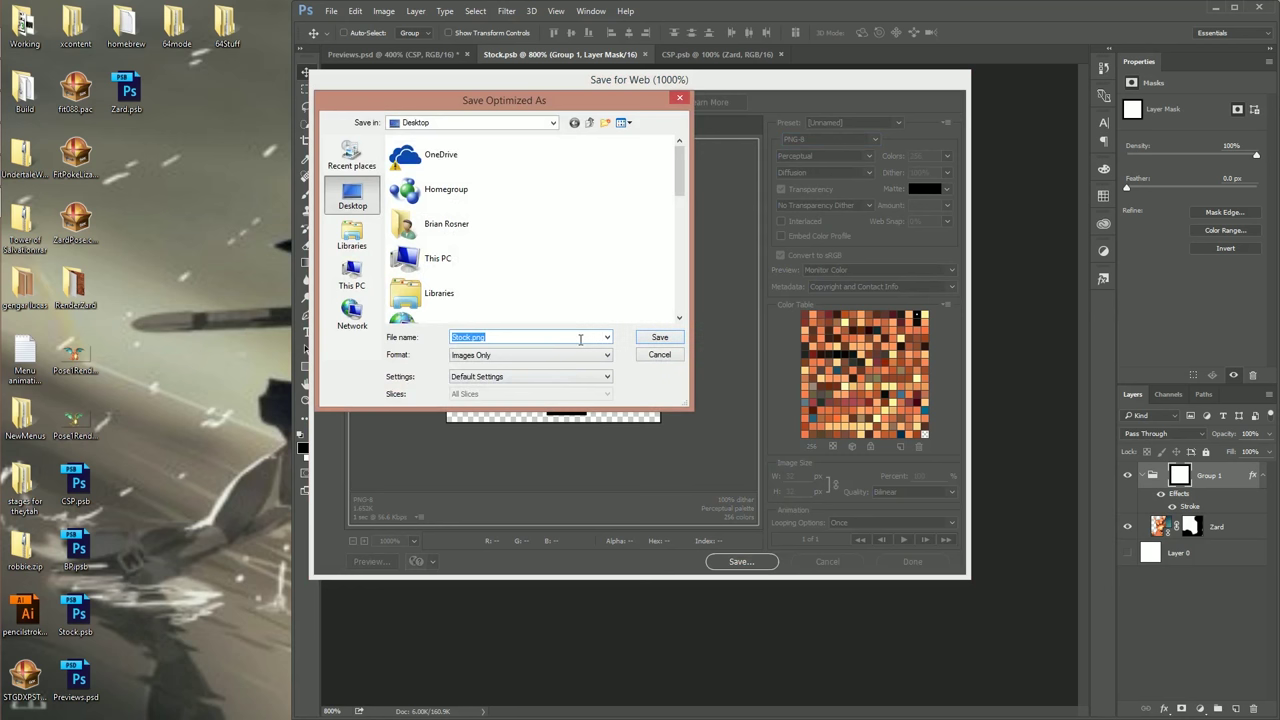
type("Pose1StockNorm")
key("Return")
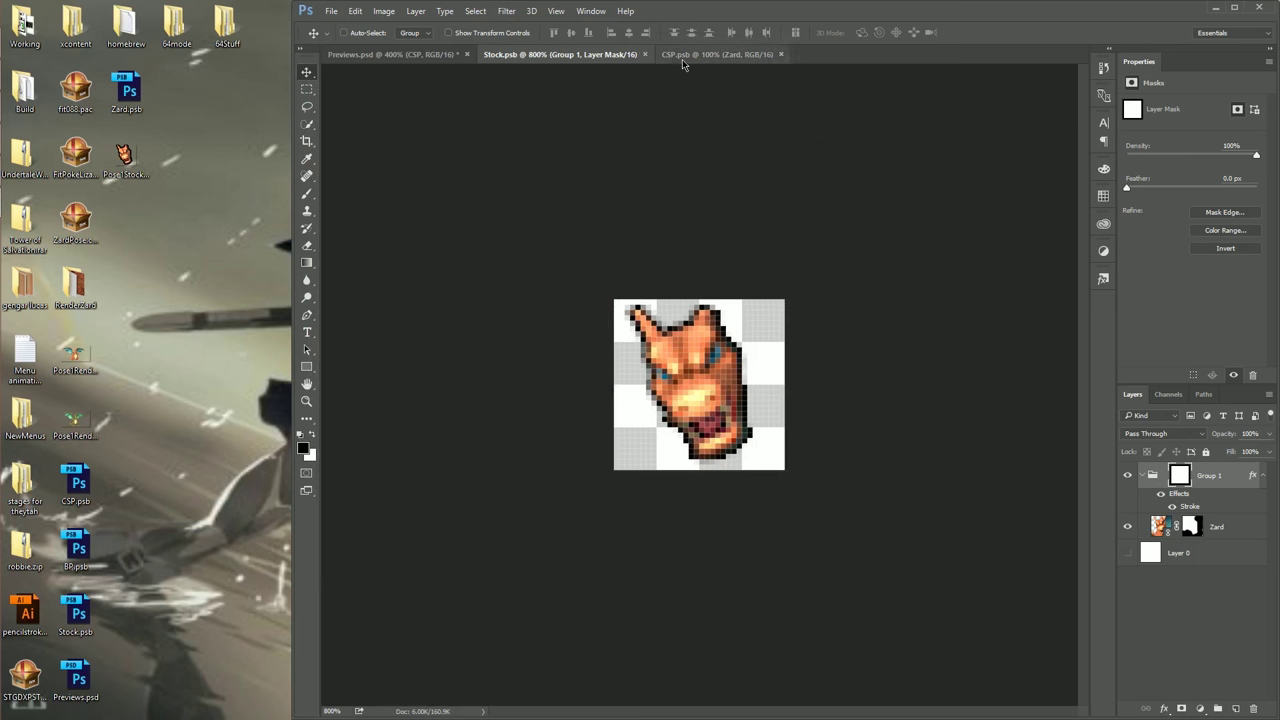
Set up a web export of CSP.psb as a transparent PNG-24 and inspect the enlarged preview.
left_click(682, 57)
key("ctrl+alt+shift+s")
key("Return")
key("Return")
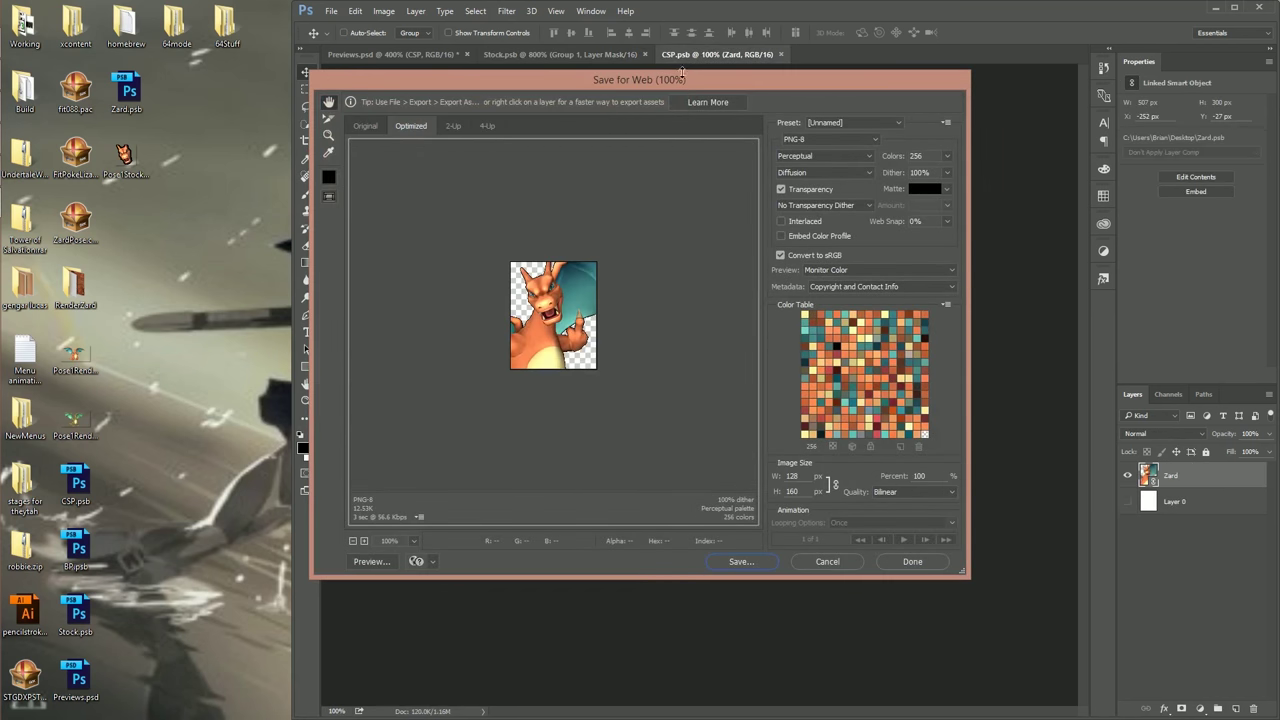
left_click(800, 143)
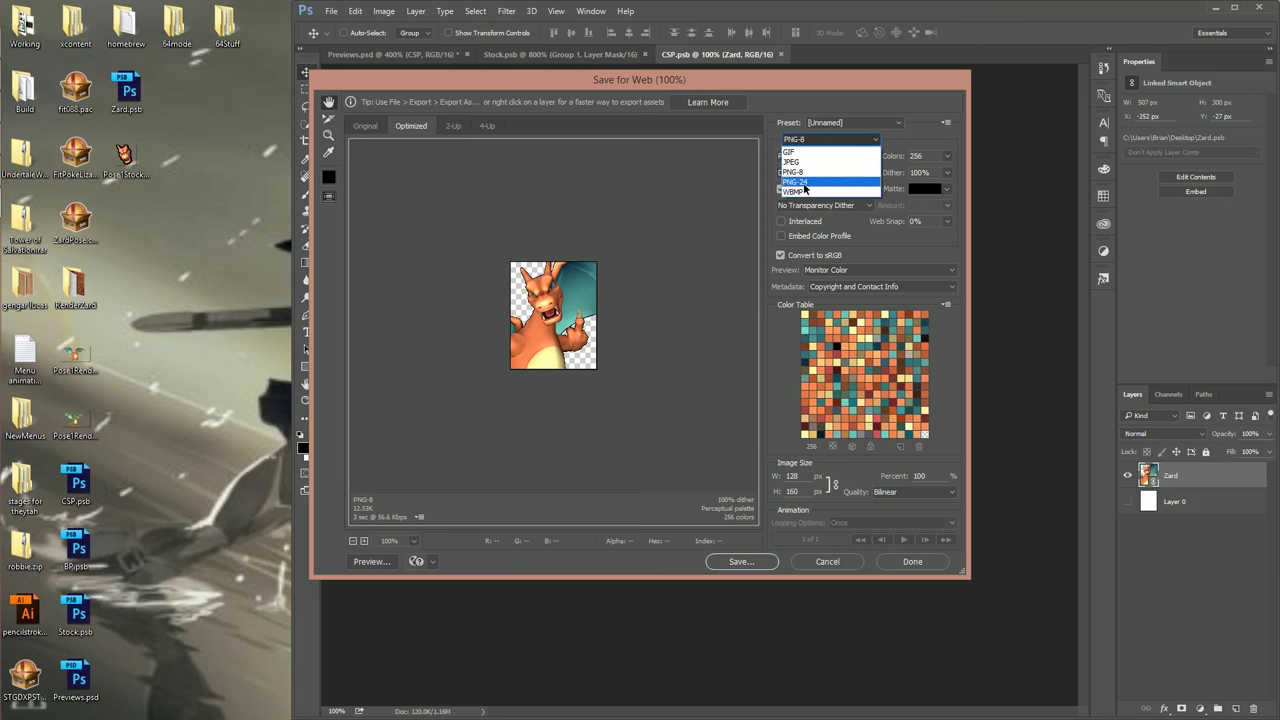
left_click(806, 189)
left_click(365, 541)
left_click(365, 541)
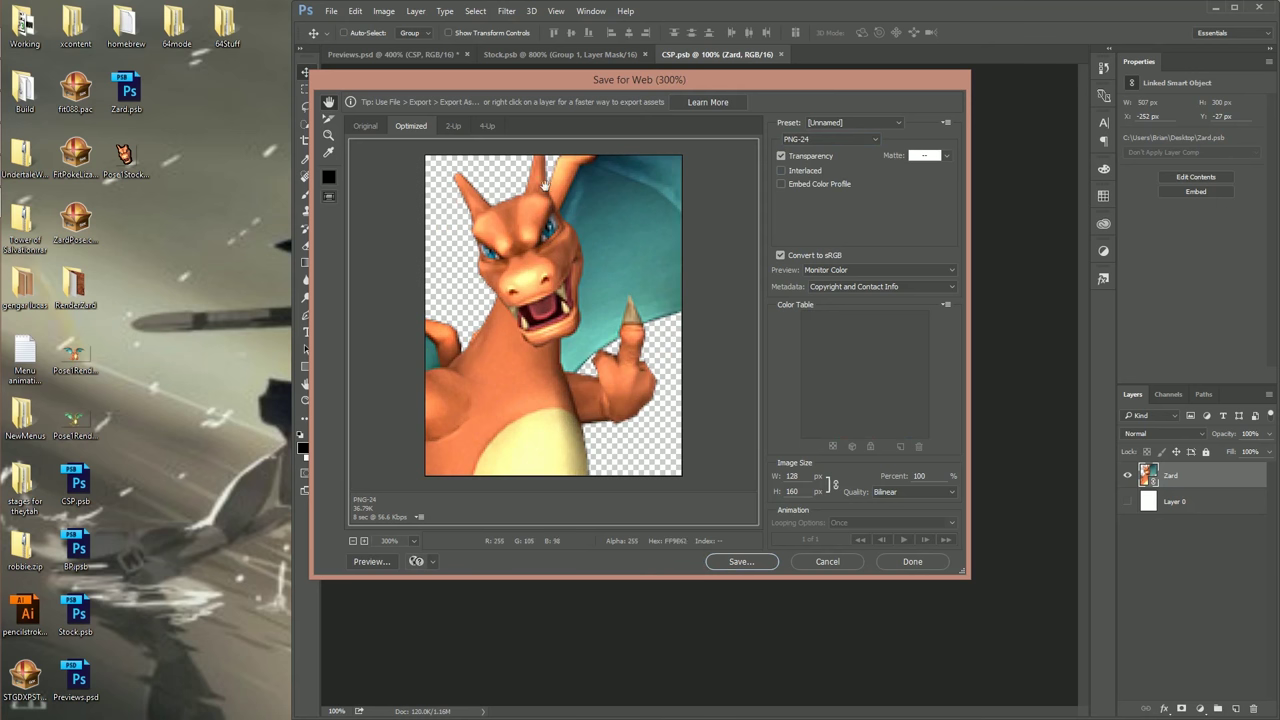
Save the optimized CSP image to the Desktop under a file name beginning with Pose1CSP.
left_click(740, 561)
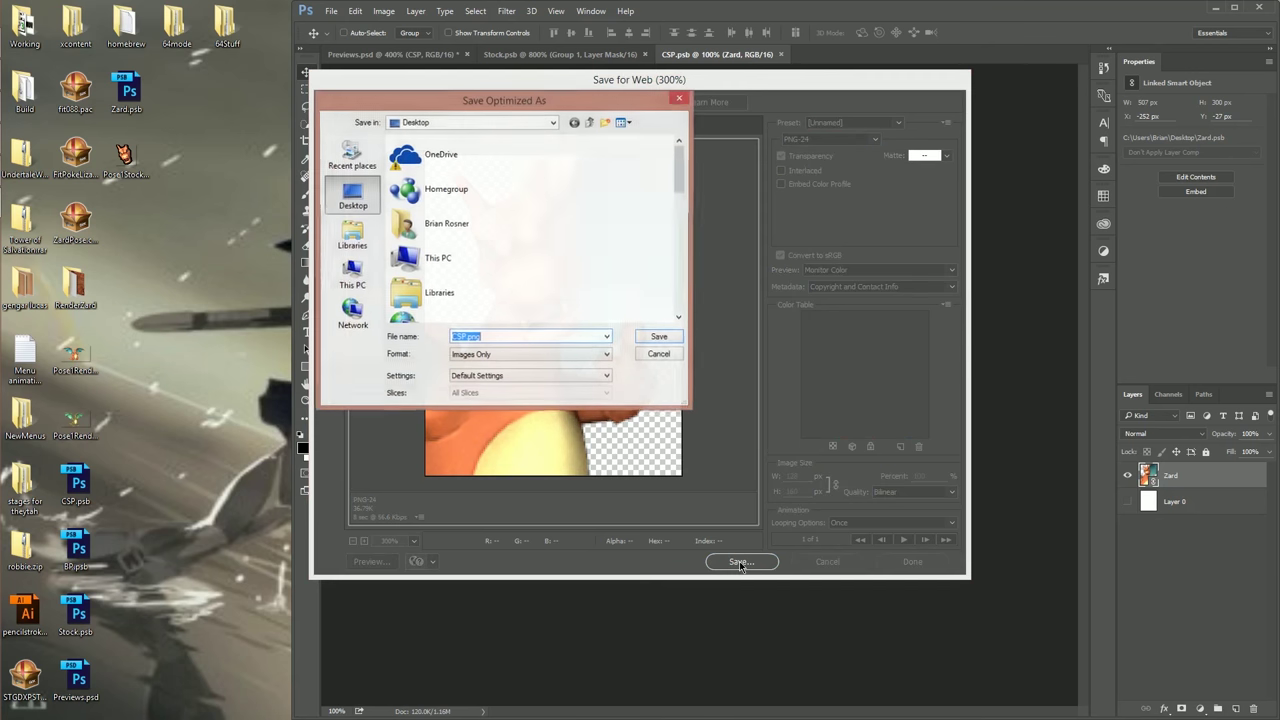
type("Pose1CS")
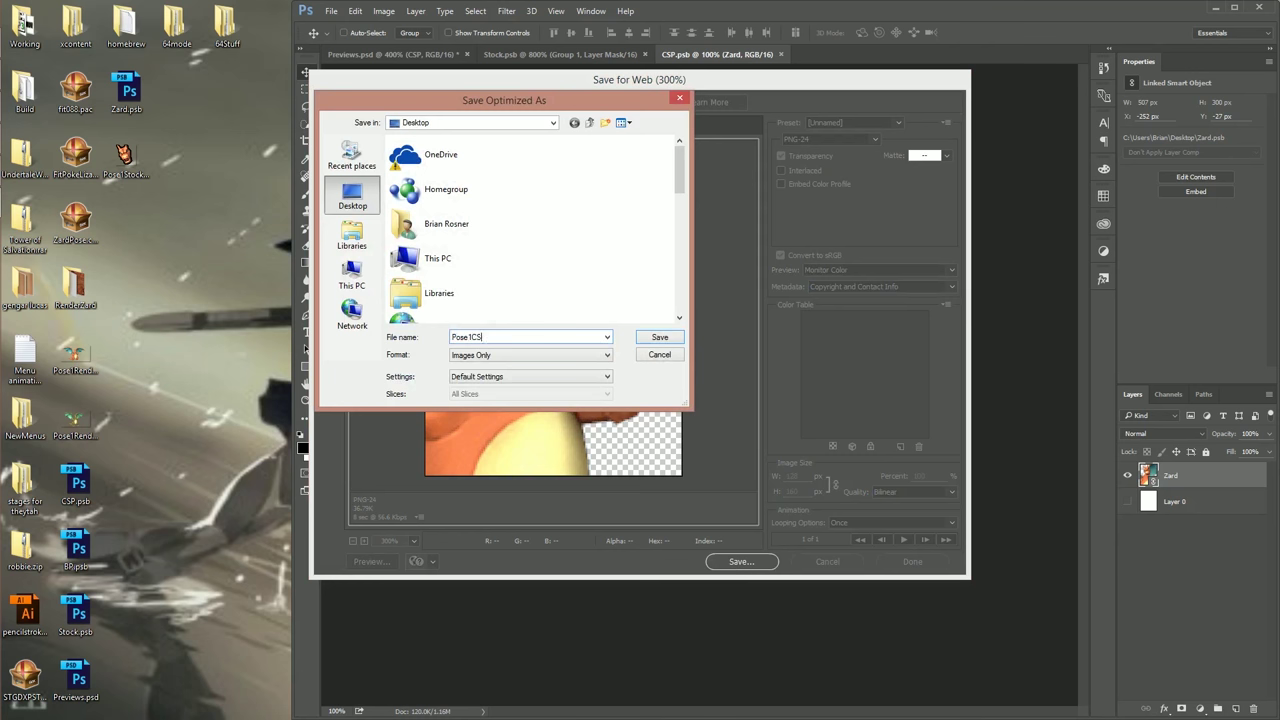
type("PNG")
key("Return")
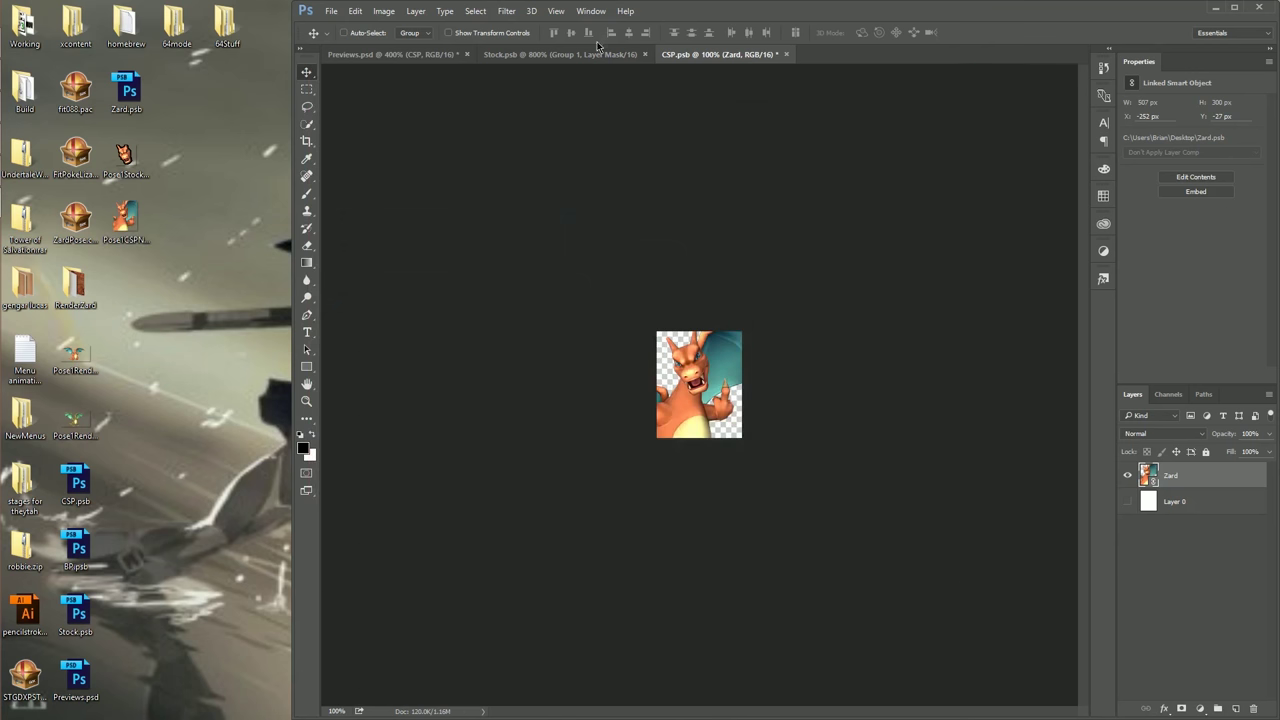
Open the linked Zard smart object, switch the visible layer to the green Charizard render, and save and close it.
double_click(1146, 476)
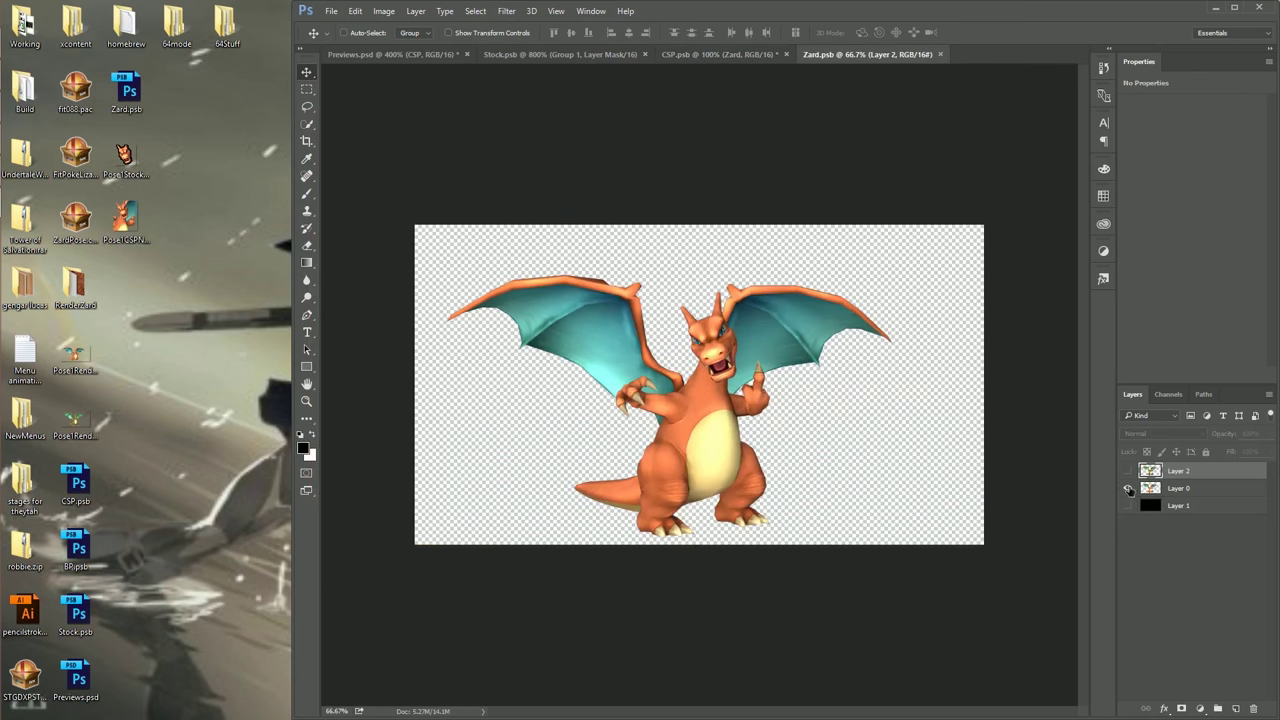
left_click(1128, 488)
key("ctrl+s")
key("ctrl+w")
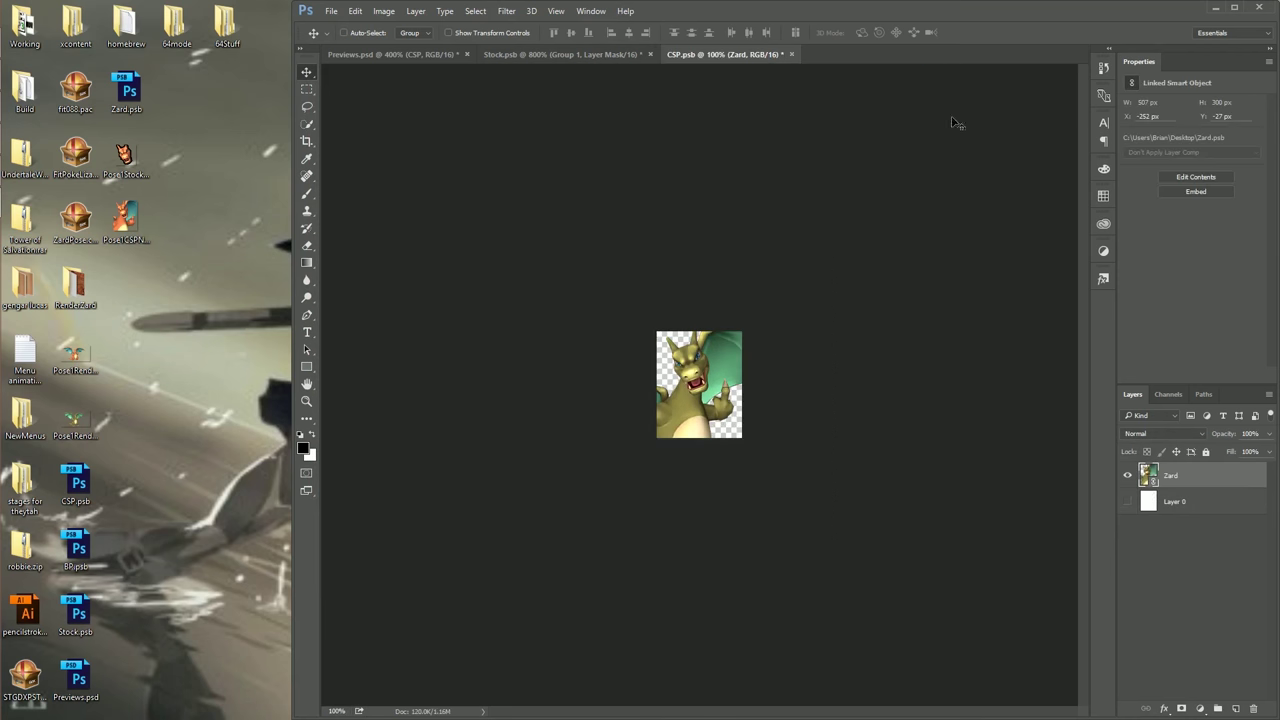
Export the green CSP image for the web as a transparent PNG-24 named Pose1CSPGreen on the Desktop.
key("ctrl+0")
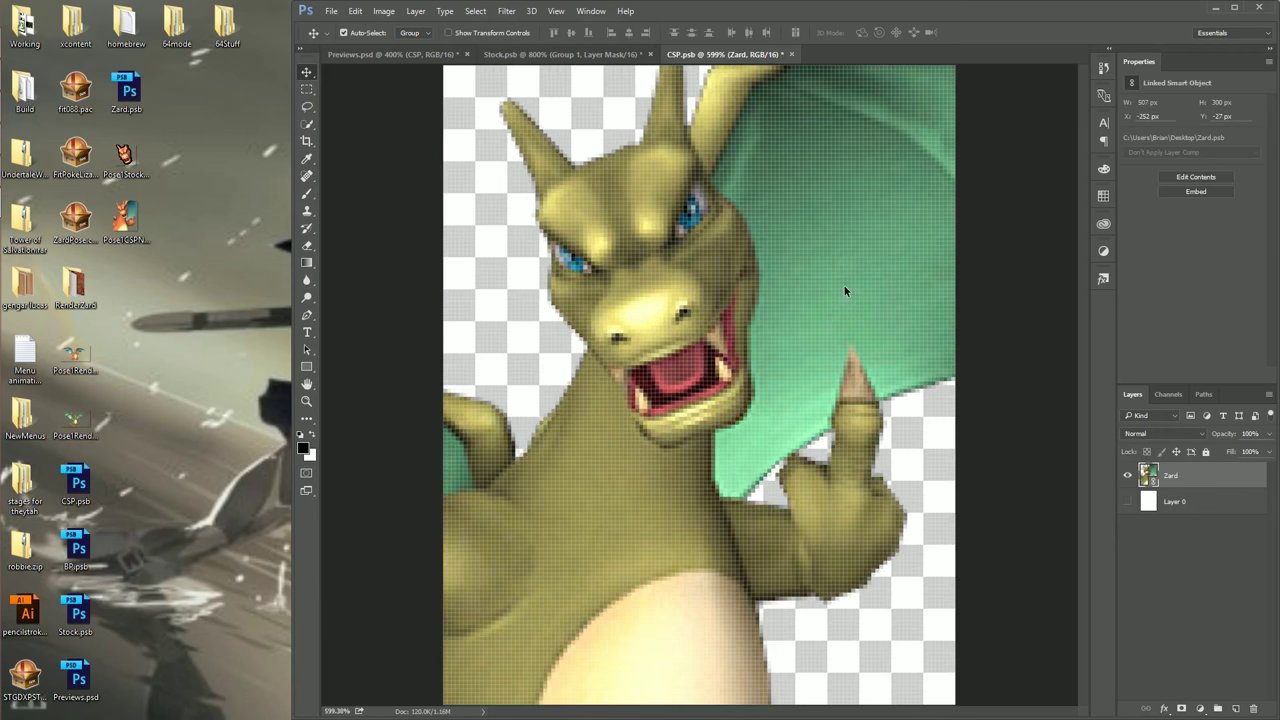
key("ctrl+alt+shift+s")
key("Return")
type("Pose1")
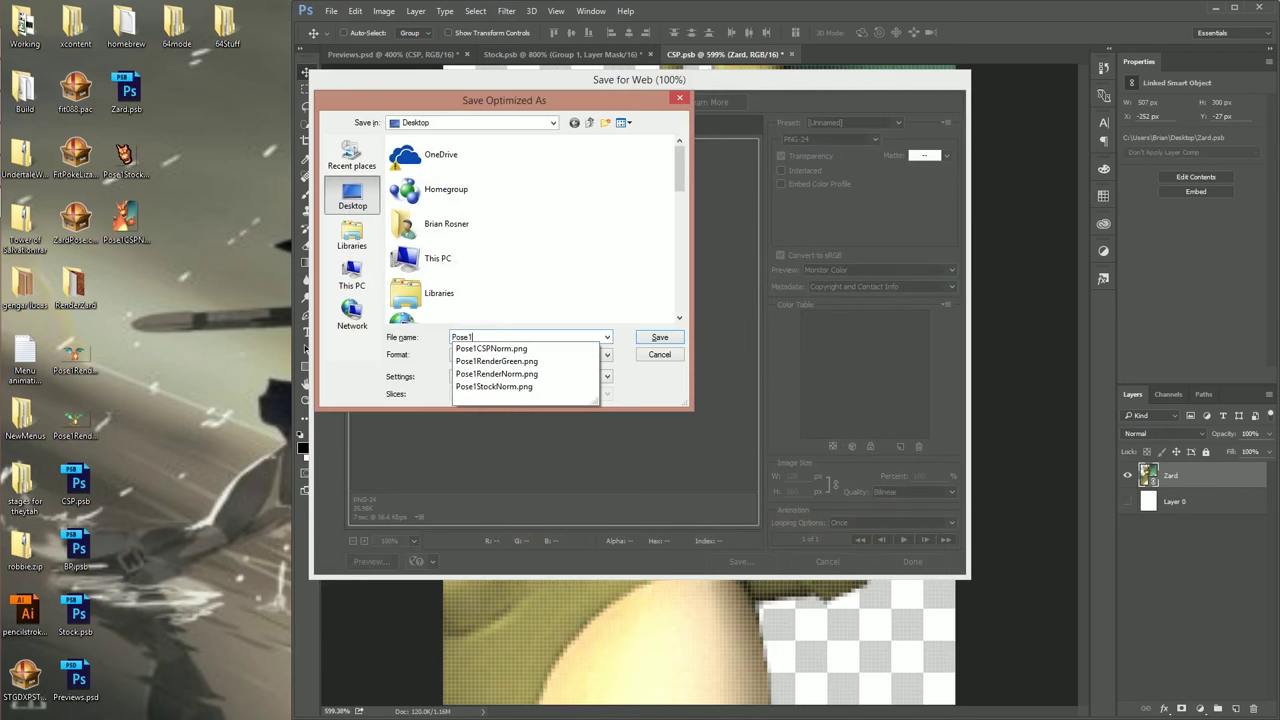
type("CSPGreen")
key("Return")
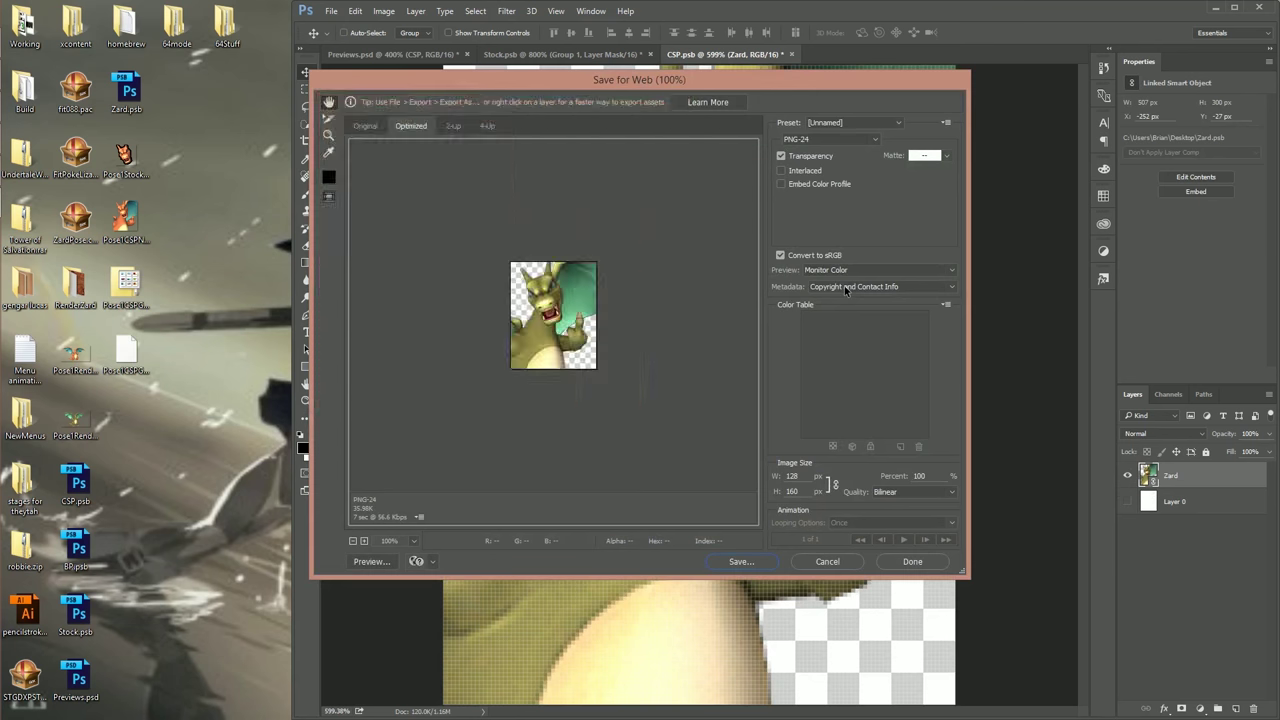
Open Pose1CSPNorm.png in Windows Photo Viewer, compare it repeatedly with the green CSP export, and close the viewer.
left_click(128, 228)
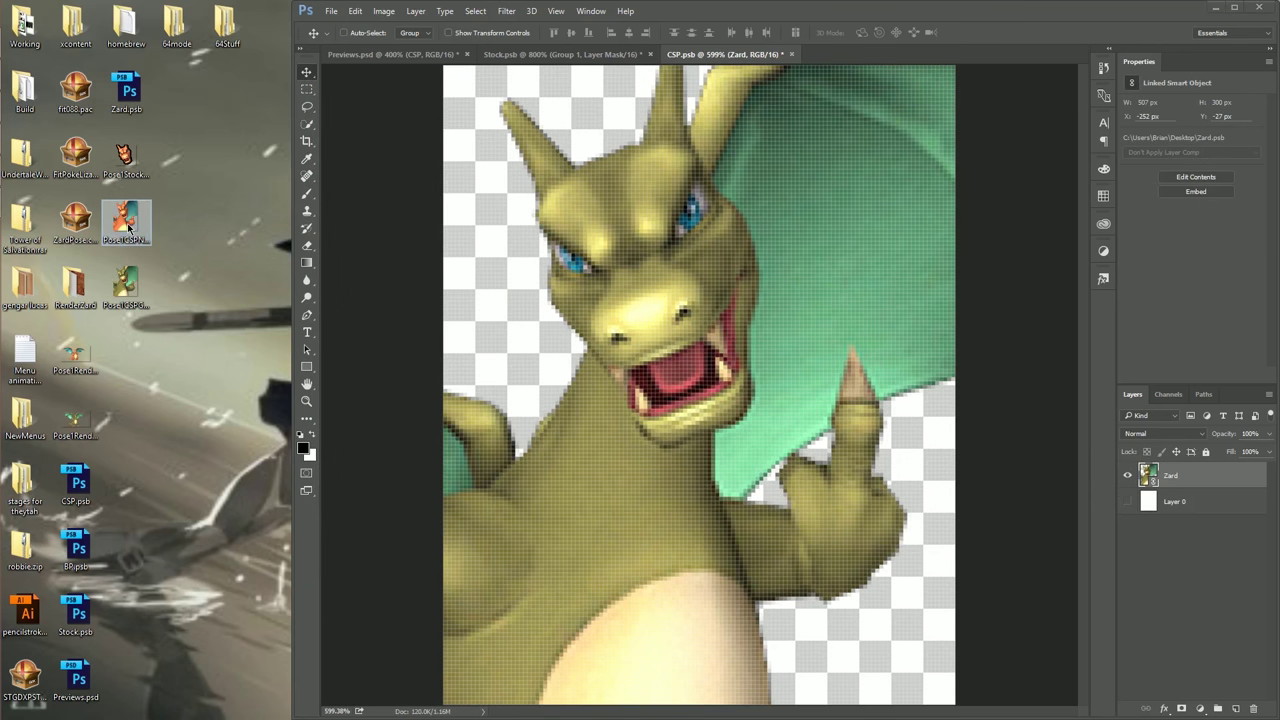
double_click(128, 228)
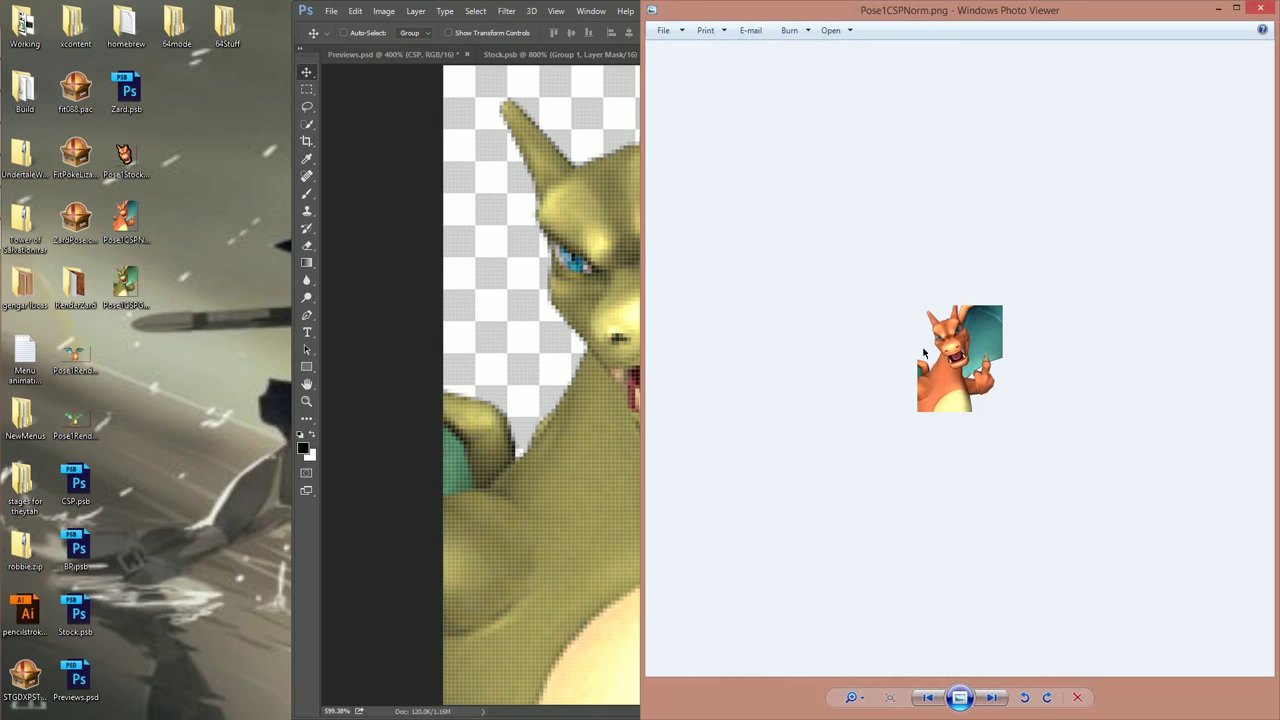
key("Left")
key("Right")
key("Left")
key("Right")
key("Left")
key("Right")
left_click(1263, 9)
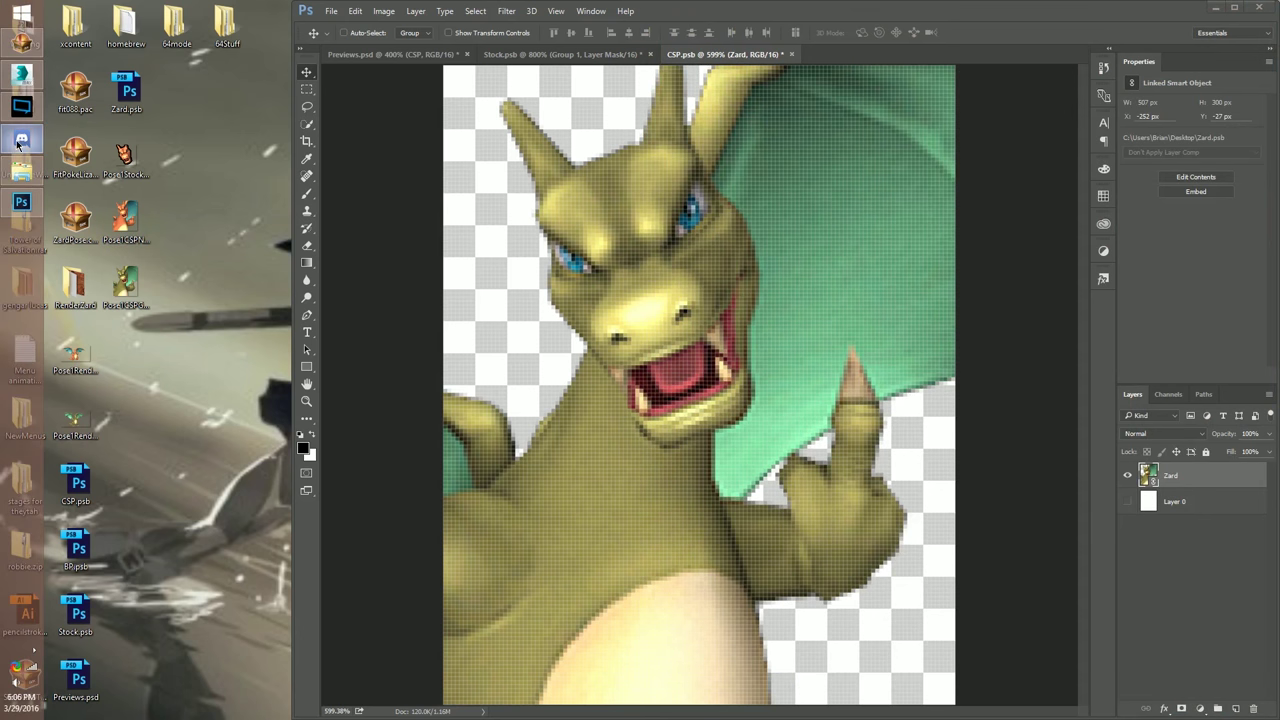
left_click(21, 107)
left_click_drag(600, 91, 949, 302)
left_click(941, 36)
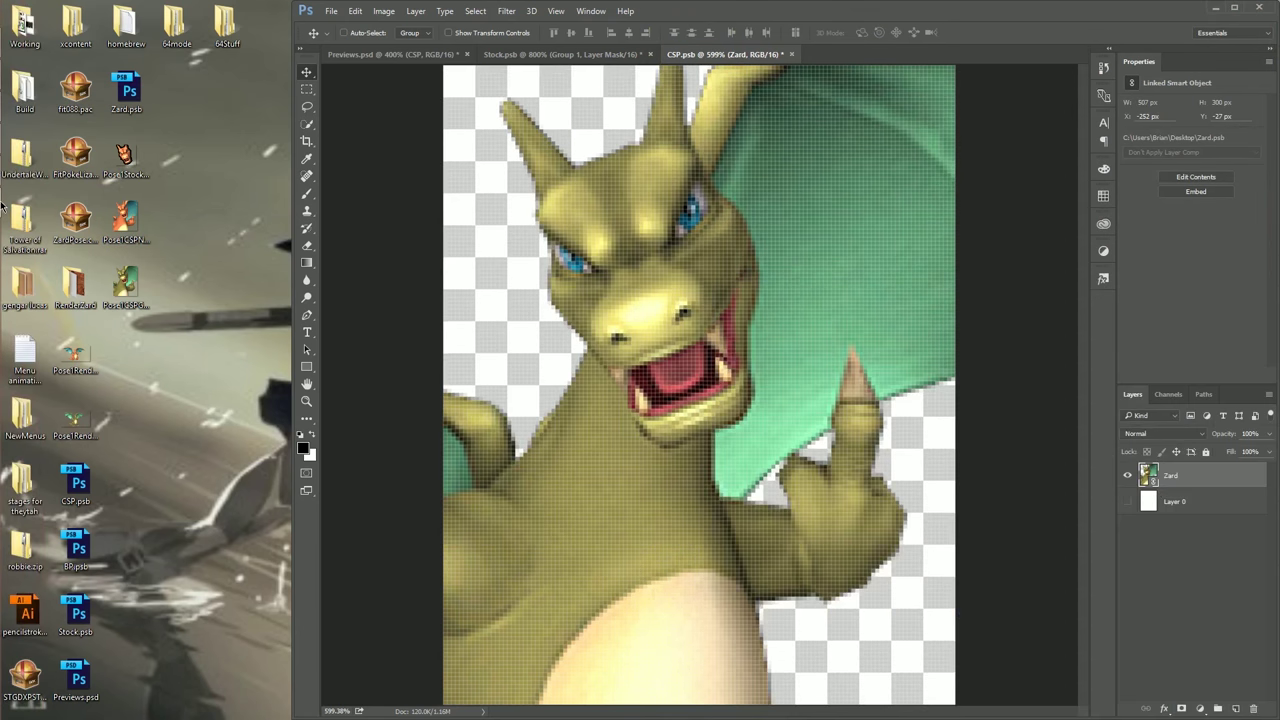
mouse_move(2, 205)
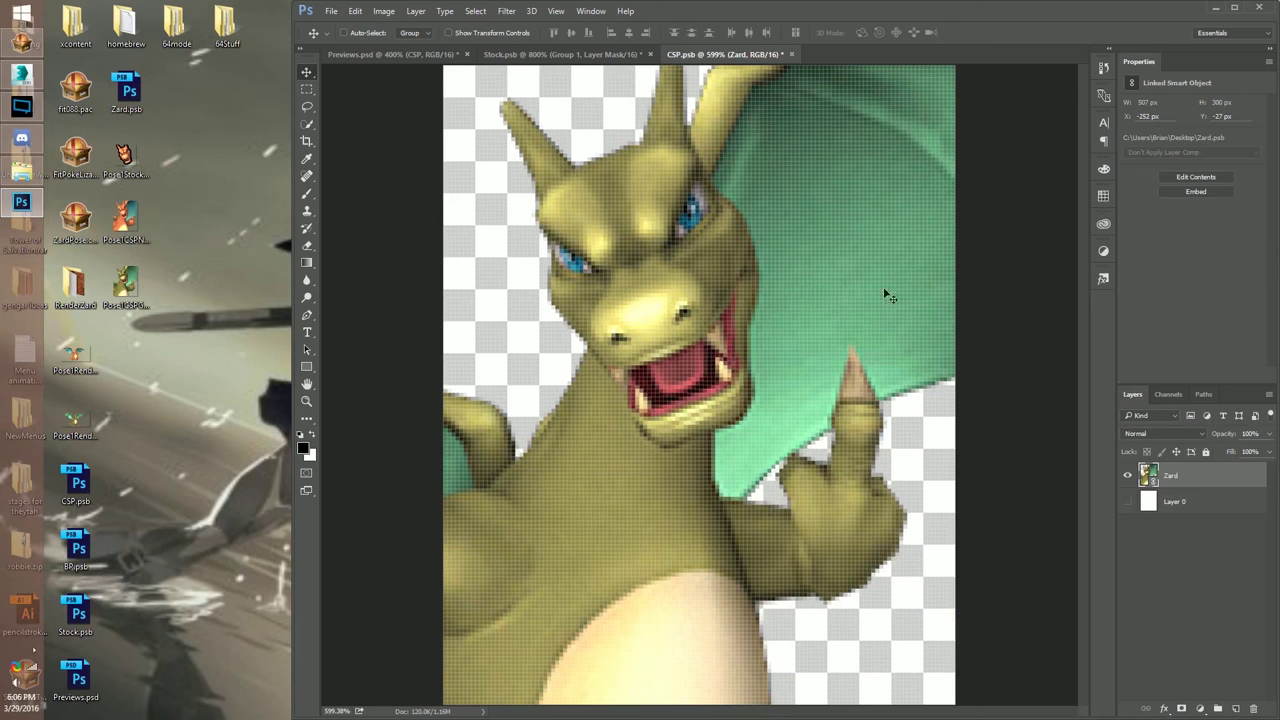
key("ctrl+minus")
key("ctrl+minus")
key("ctrl+minus")
key("ctrl+minus")
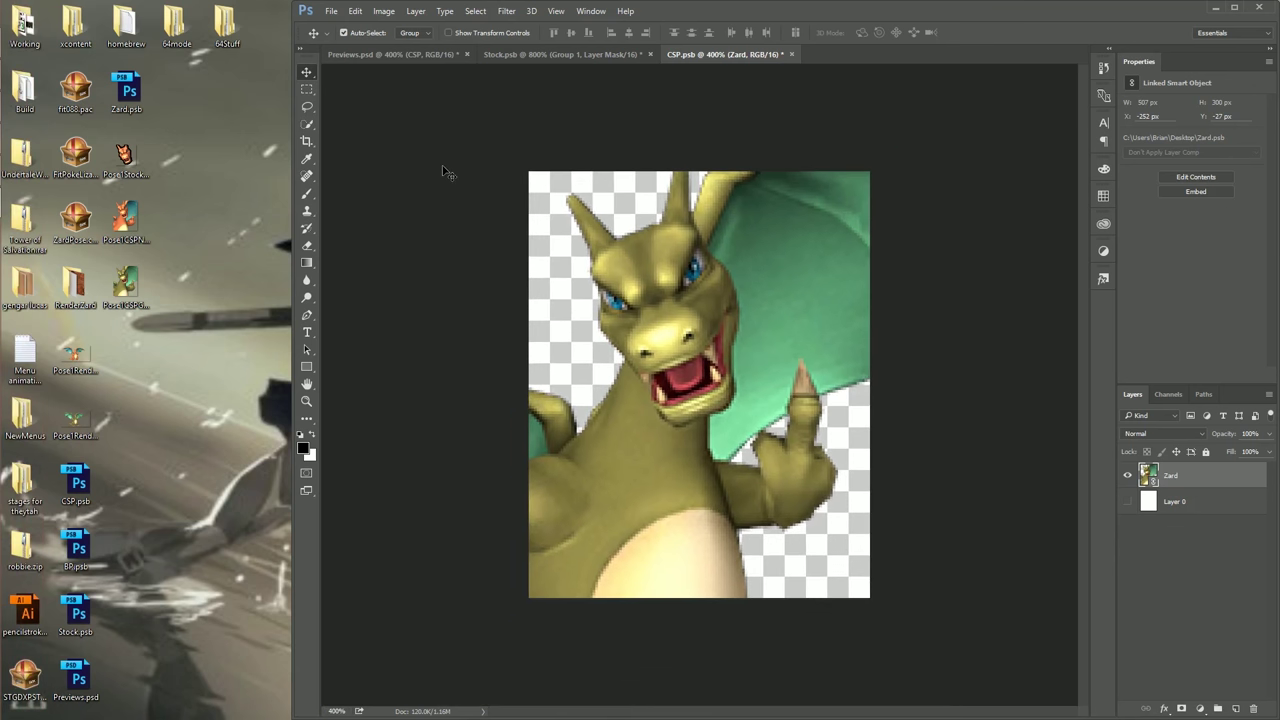
mouse_move(2, 267)
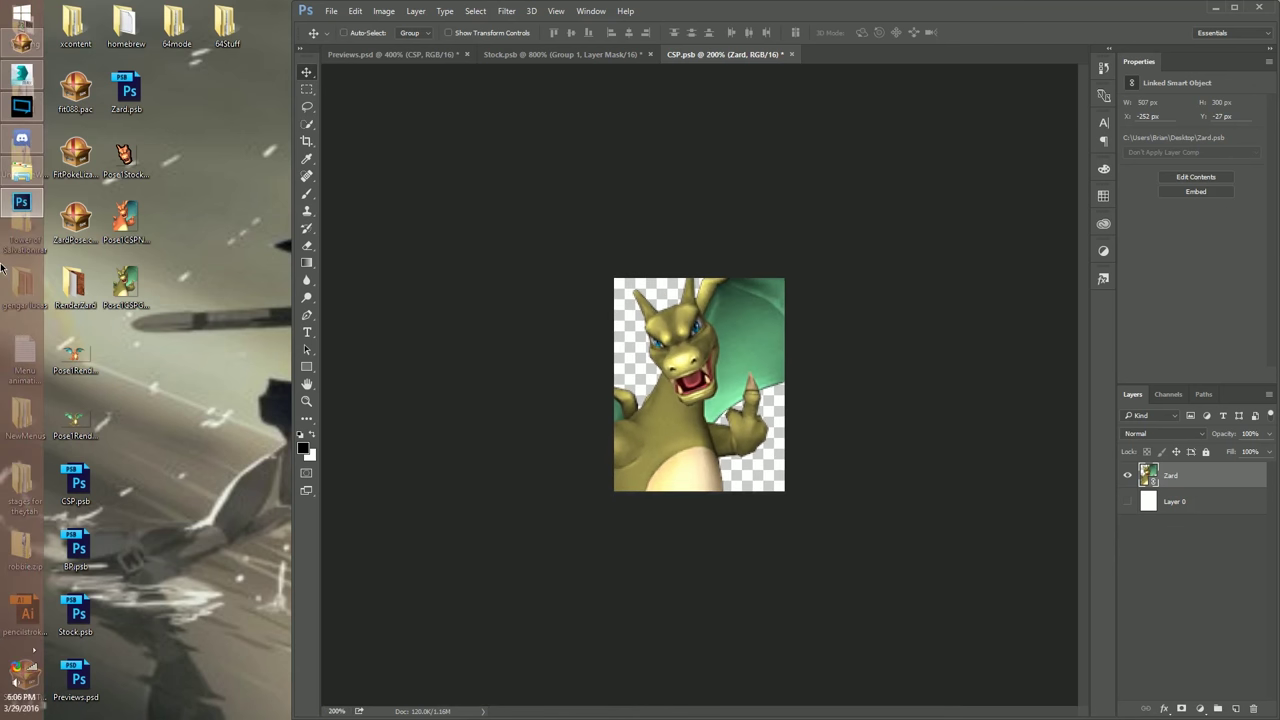
mouse_move(25, 76)
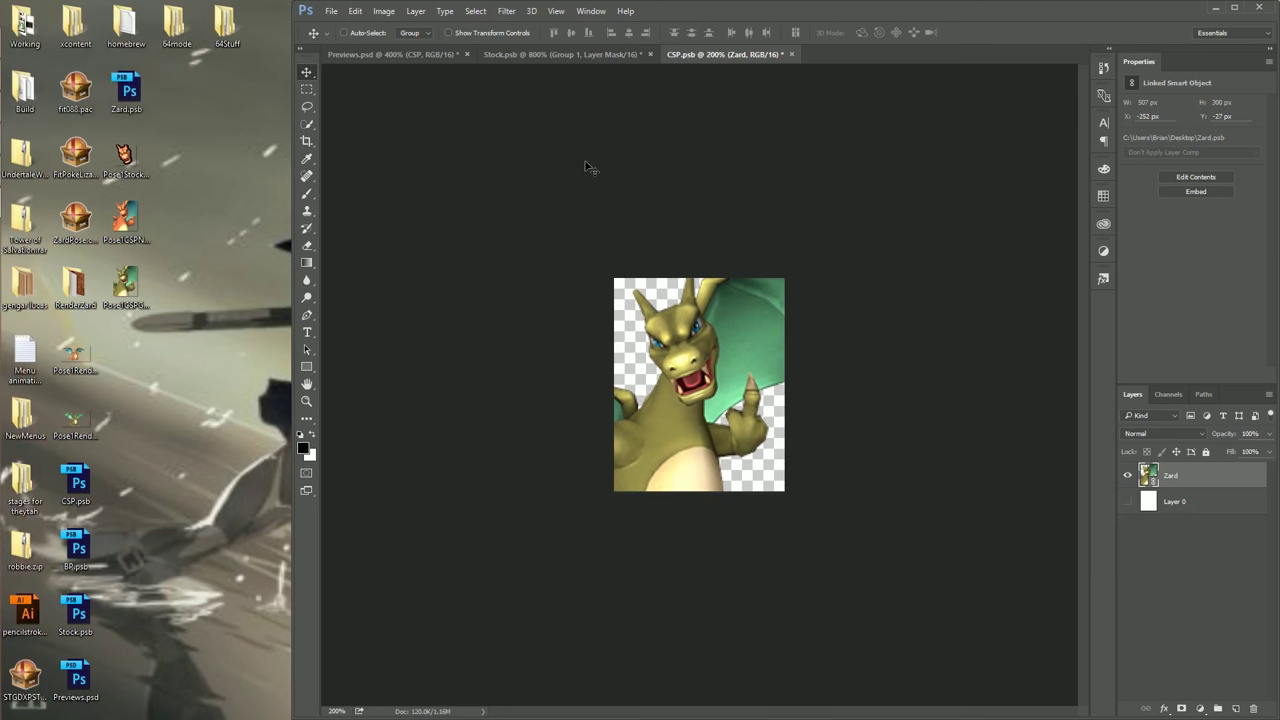
mouse_move(2, 150)
mouse_move(22, 107)
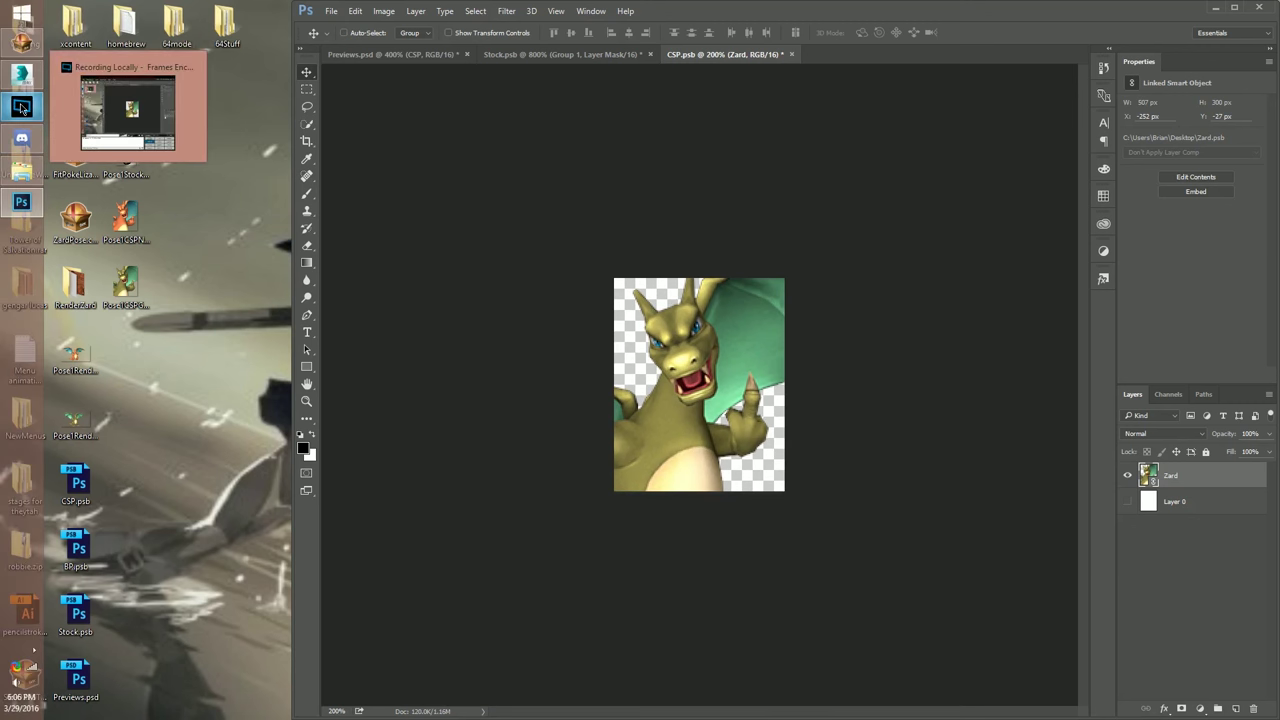
left_click(22, 107)
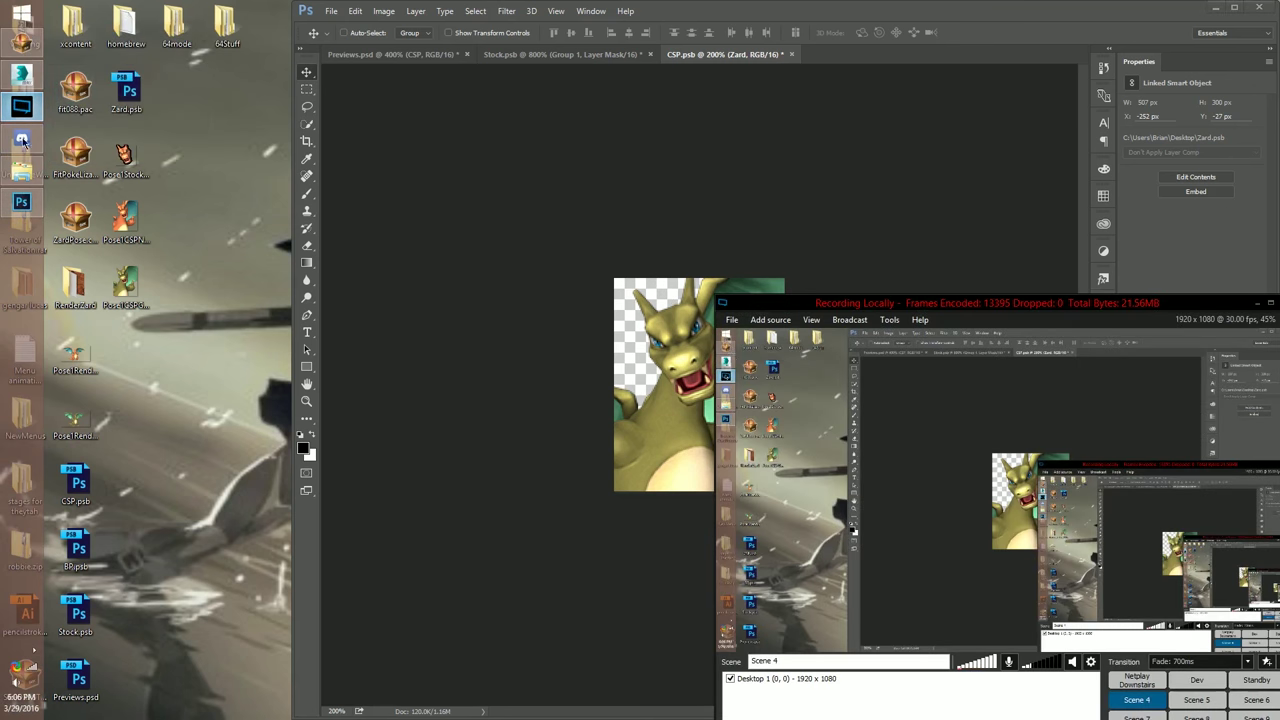
left_click_drag(980, 300, 945, 197)
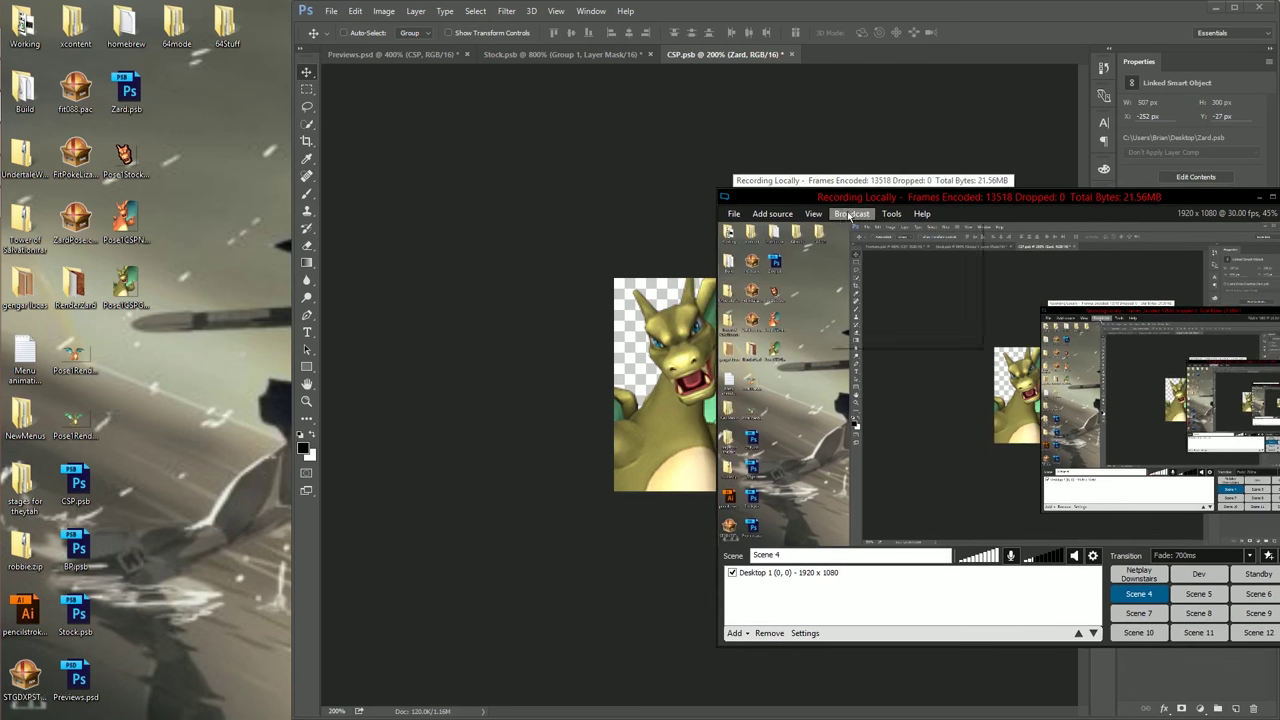
left_click(851, 213)
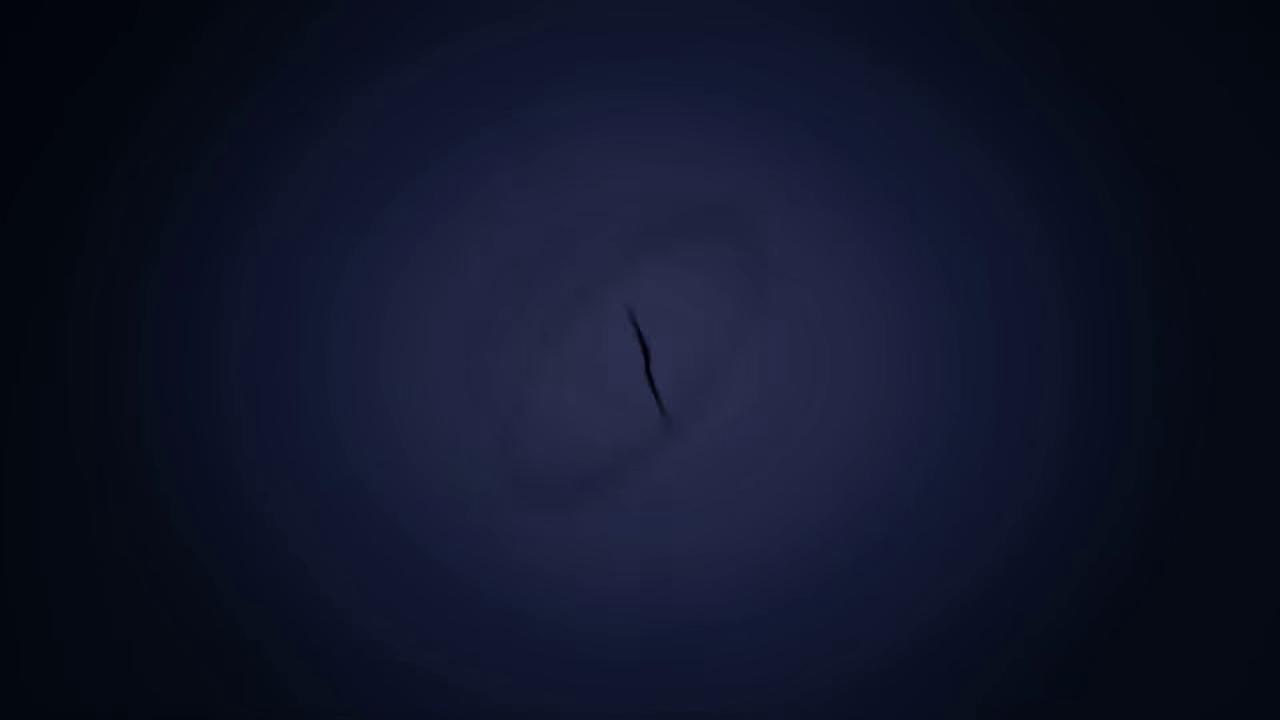